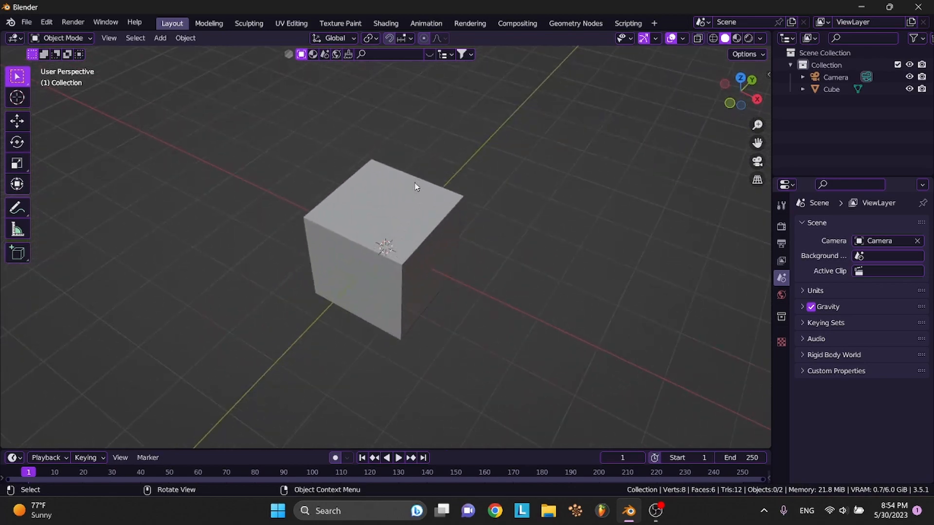
scroll(415, 186, left, 8)
scroll(415, 187, up, 4)
scroll(415, 187, down, 3)
scroll(415, 186, down, 3)
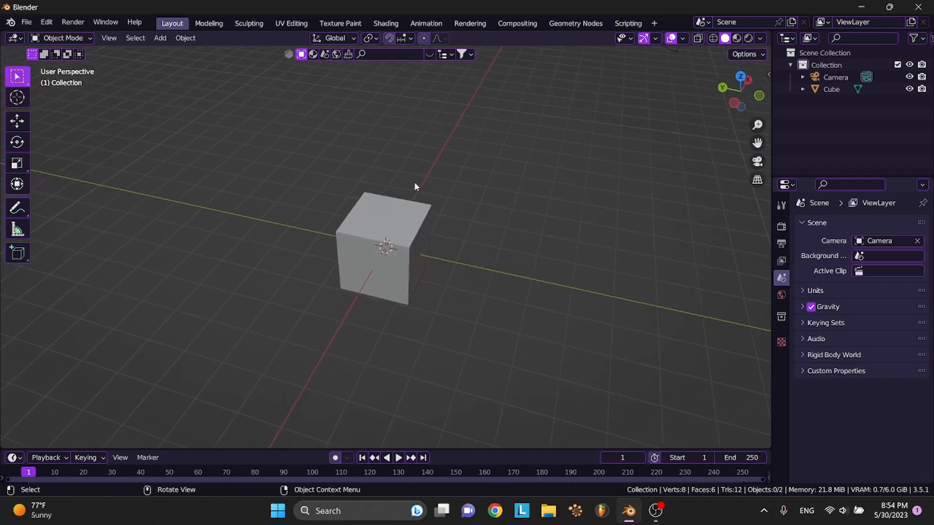
scroll(415, 187, left, 8)
scroll(414, 187, left, 2)
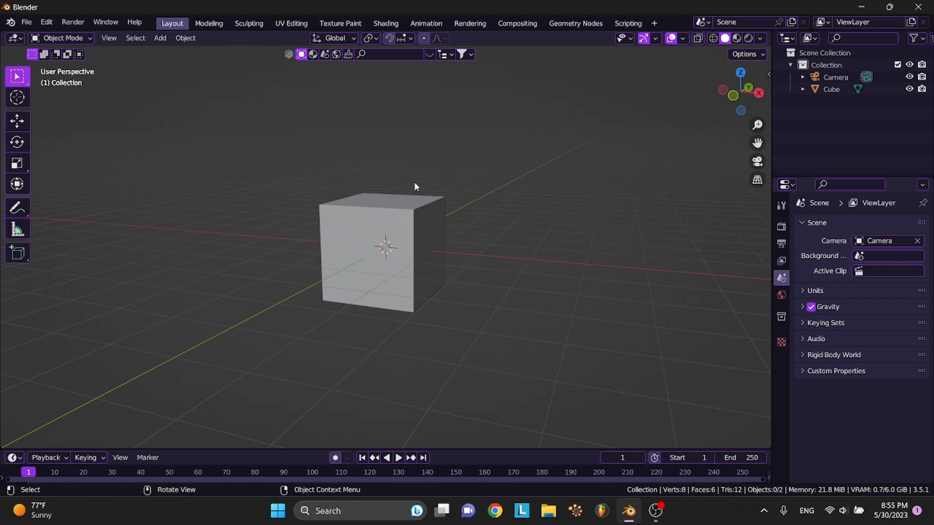
mouse_move(415, 187)
middle_down()
mouse_move(396, 79)
mouse_move(415, 186)
middle_up()
scroll(414, 186, up, 5)
scroll(415, 186, down, 6)
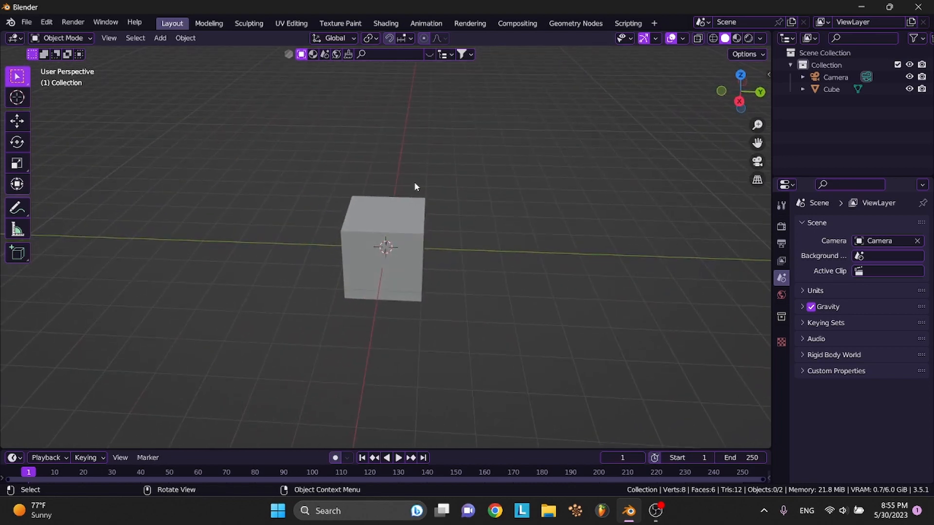
middle_drag(415, 186, 415, 185)
scroll(415, 186, up, 4)
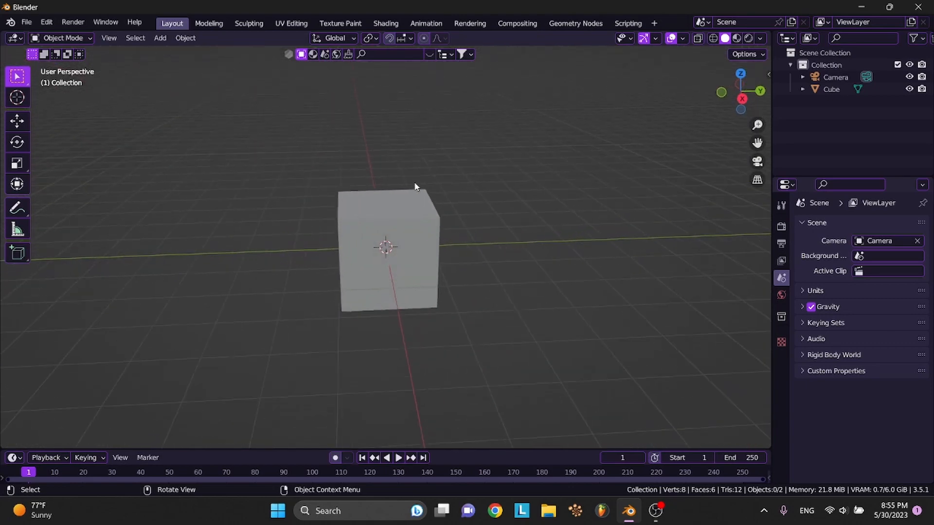
Select the cube and move it up along the Z axis by about 0.88 m
click(413, 191)
click(18, 122)
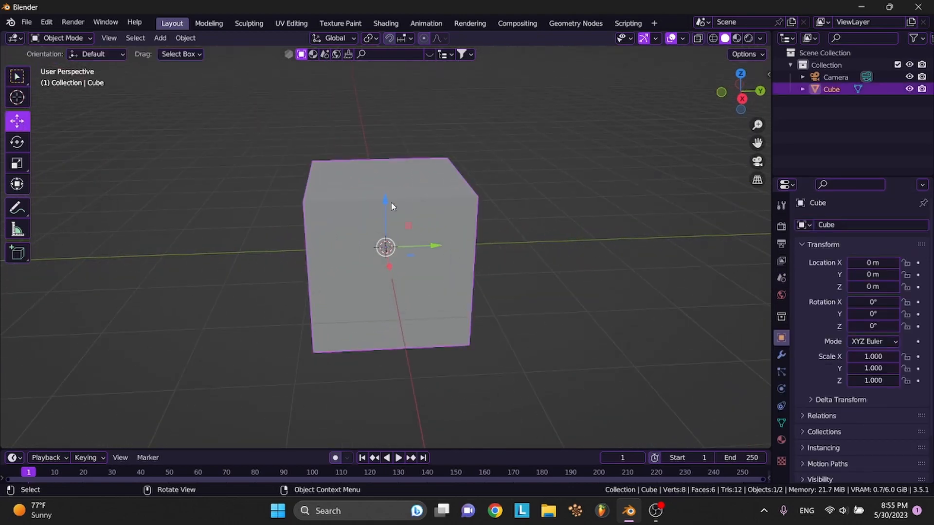
drag(393, 206, 388, 145)
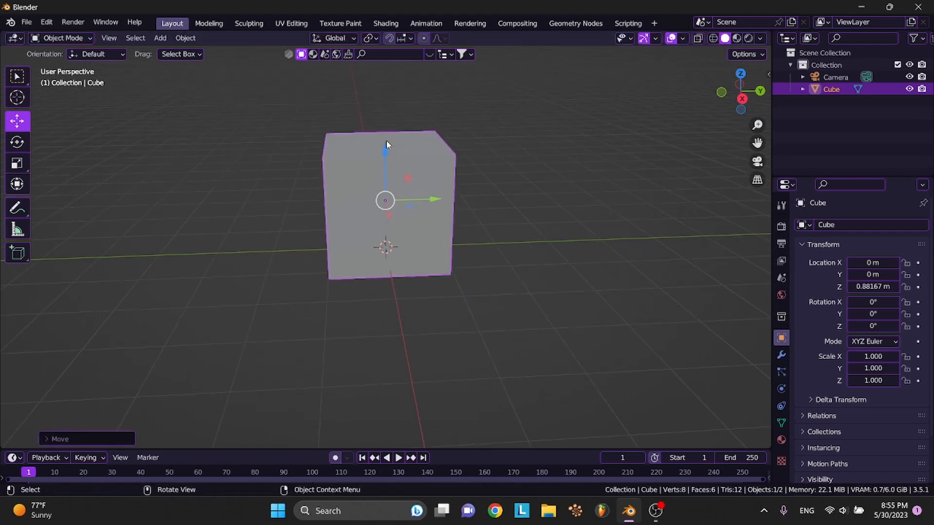
scroll(386, 145, down, 5)
middle_drag(386, 145, 386, 144)
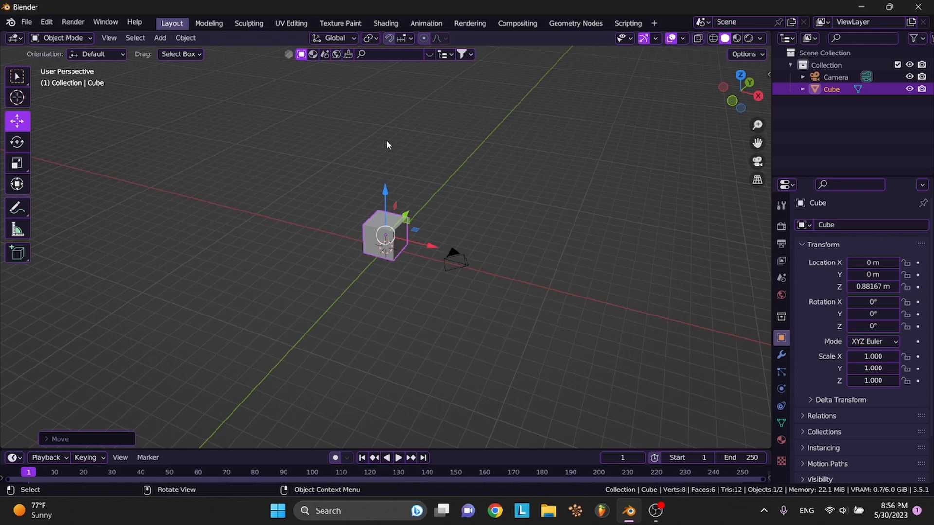
middle_drag(410, 247, 410, 247)
scroll(410, 247, up, 6)
shift+middle_drag(410, 247, 410, 247)
scroll(411, 247, down, 4)
scroll(410, 251, down, 1)
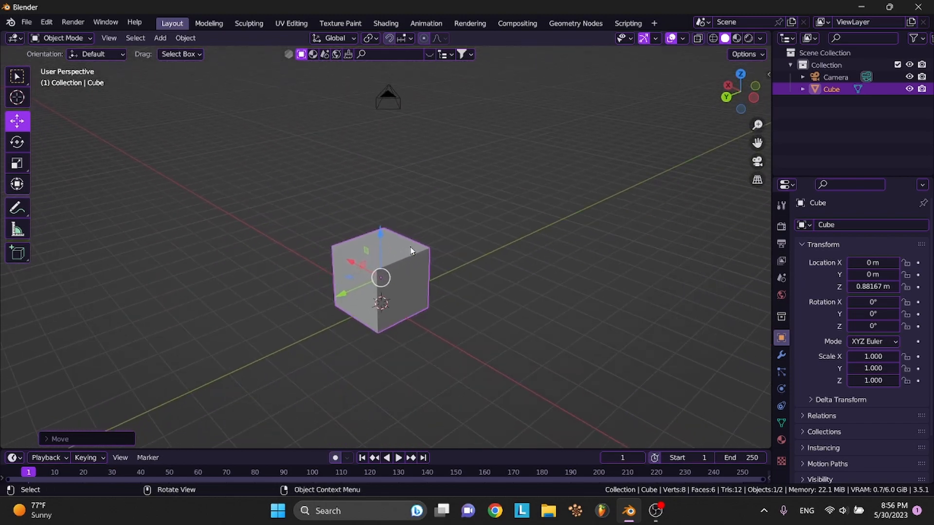
Enter Edit Mode on the cube, subdivide the whole mesh with 8 cuts, and change to face selection
key(Tab)
right_click(410, 251)
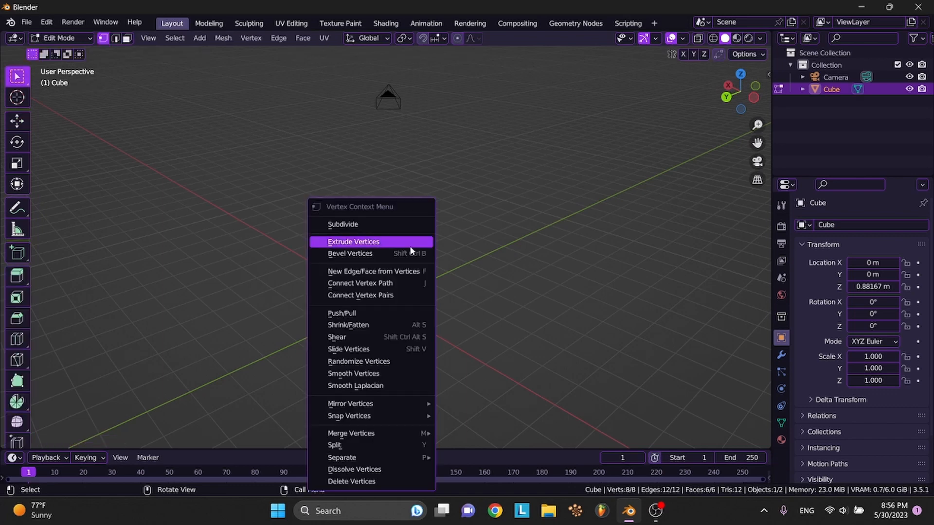
click(392, 226)
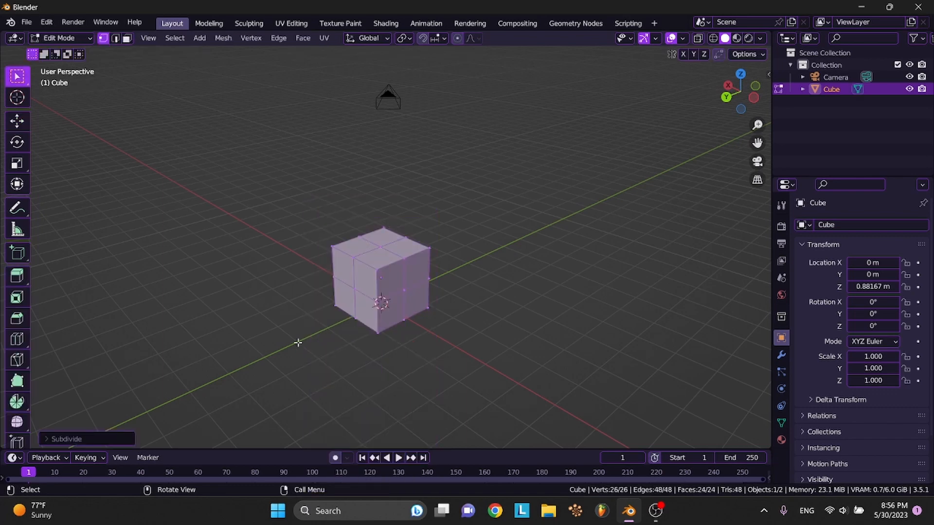
click(70, 444)
drag(143, 357, 197, 357)
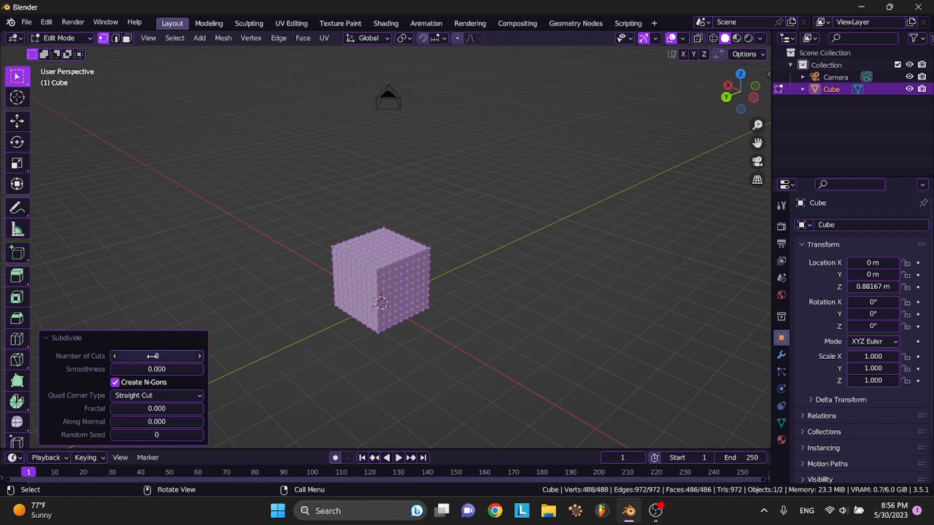
click(127, 338)
click(127, 38)
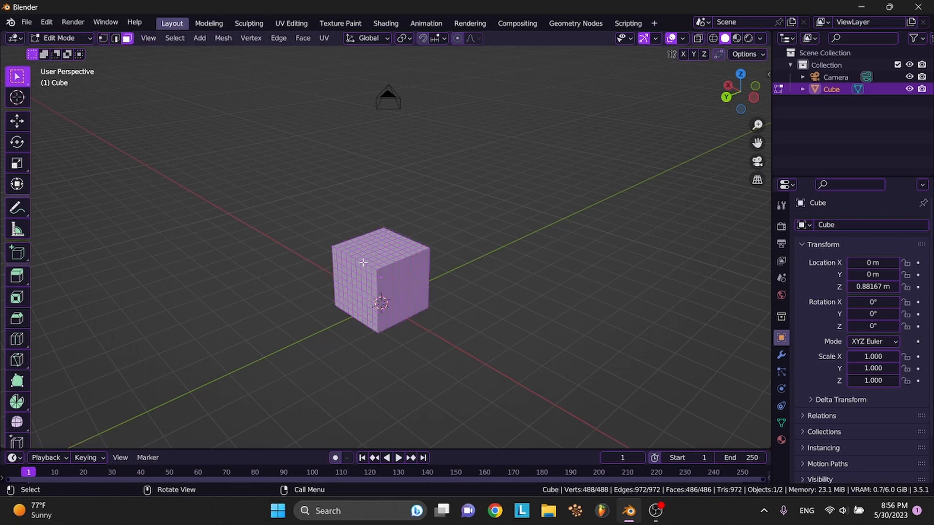
Save the project as tutorial.blend in the blender documents folder
scroll(362, 262, up, 3)
key(ctrl+s)
click(318, 416)
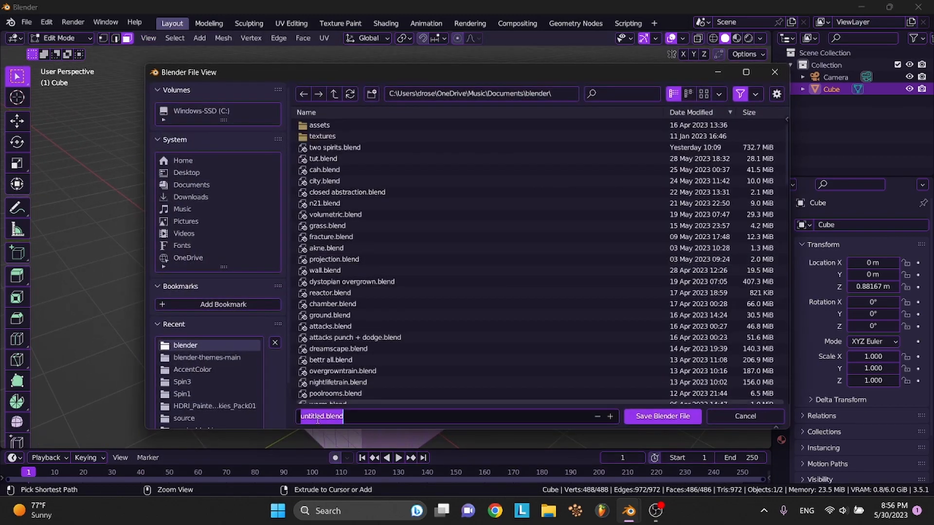
double_click(318, 416)
text(tutorial)
key(Return)
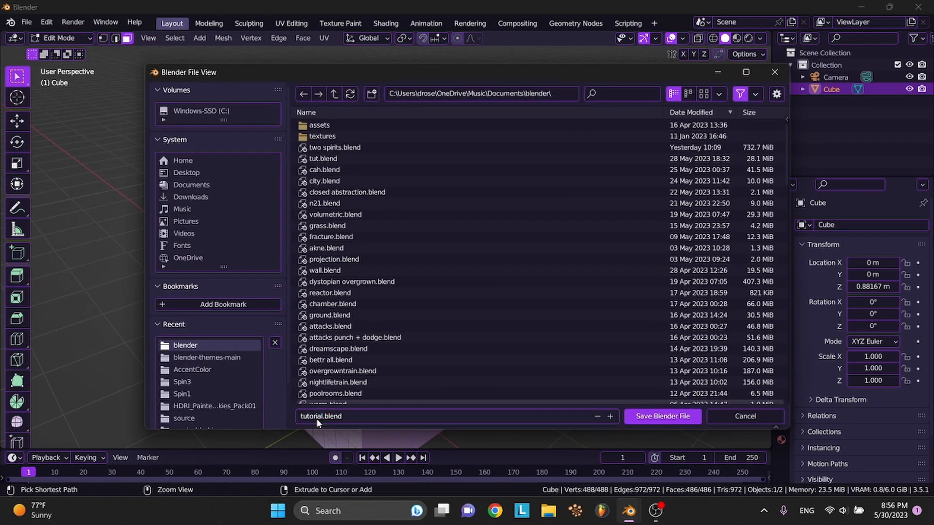
Open the Sculpting workspace and set the Draw brush to a radius of 35 px and a strength of about 0.765
scroll(343, 309, down, 5)
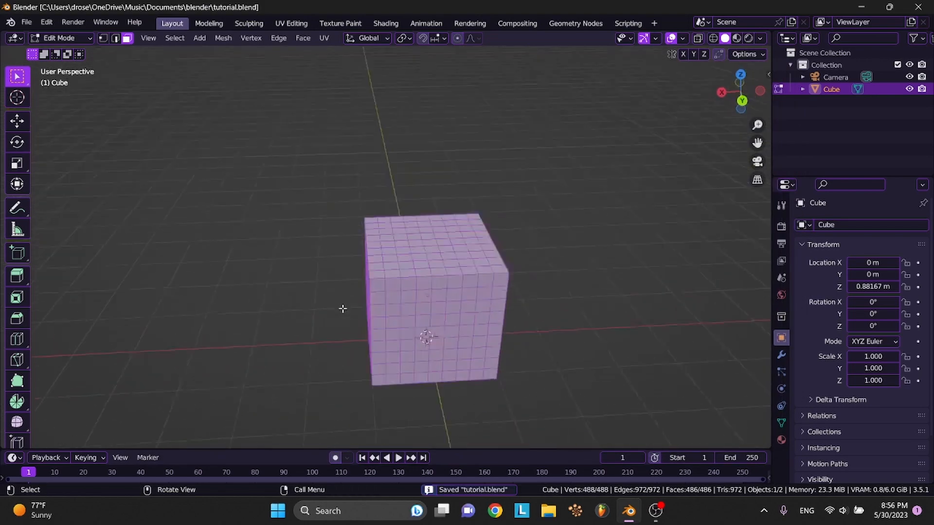
middle_drag(343, 308, 343, 309)
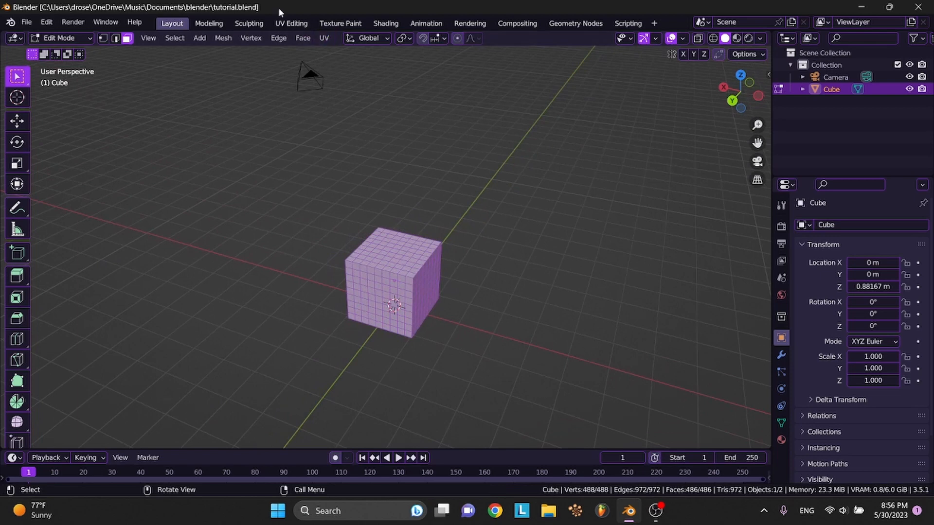
click(249, 23)
scroll(318, 125, down, 5)
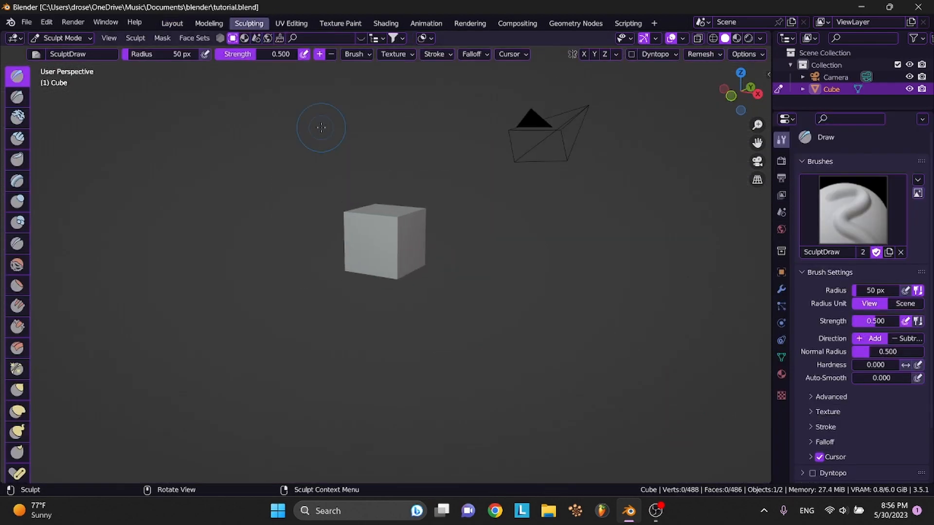
scroll(345, 161, up, 3)
scroll(345, 161, up, 3)
right_click(416, 168)
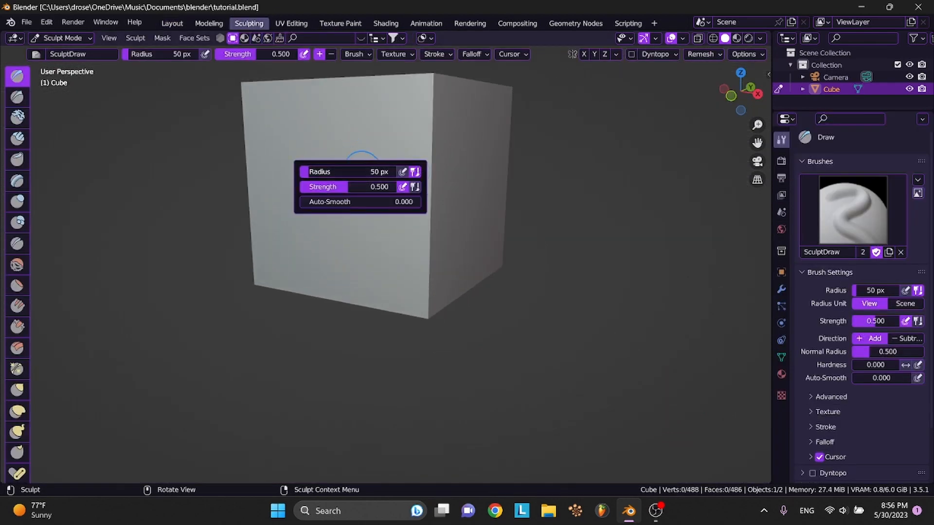
click(366, 174)
text(35)
key(Return)
drag(348, 187, 373, 186)
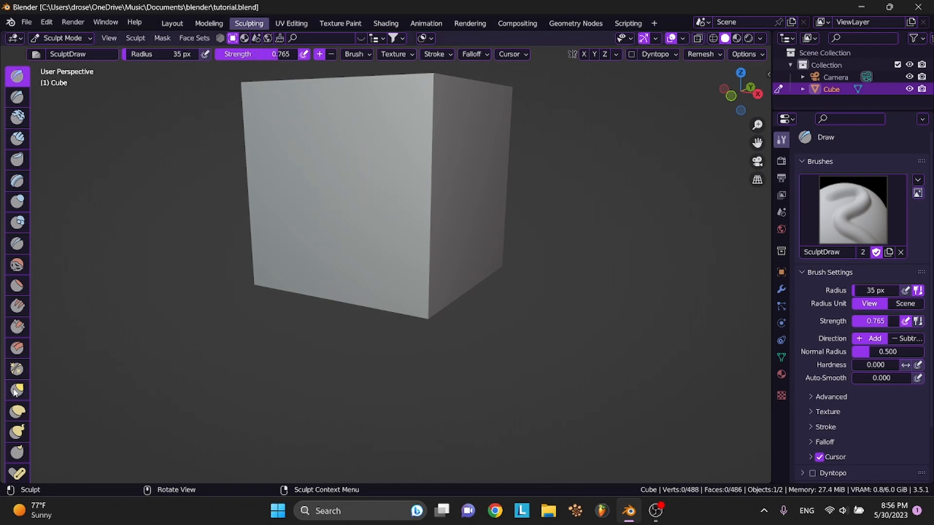
Choose the Grab brush with a strength of about 0.848 and enable Dyntopo, accepting the attribute data loss
click(17, 391)
scroll(299, 208, down, 5)
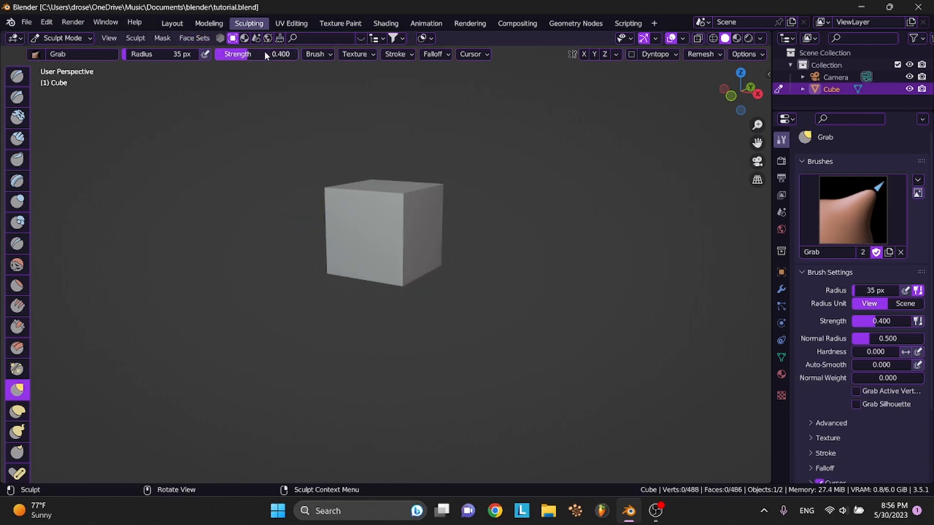
drag(266, 55, 301, 55)
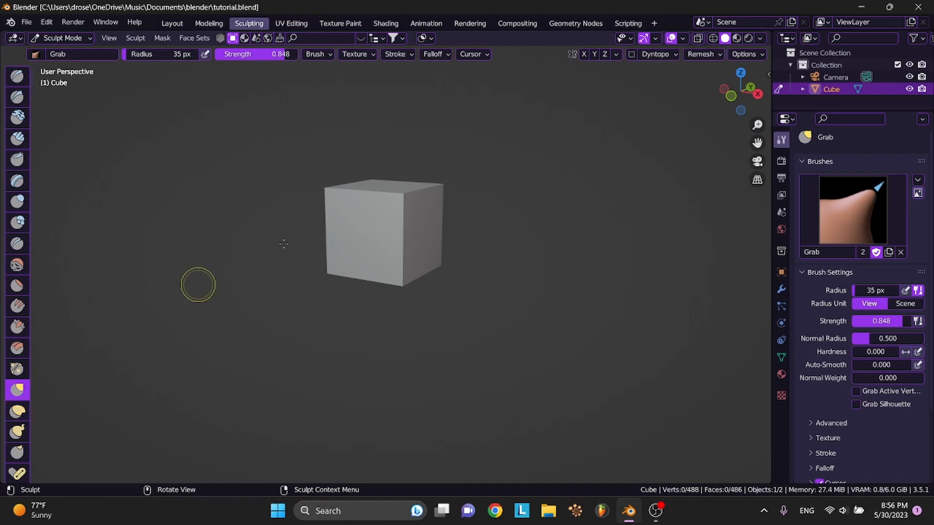
click(632, 54)
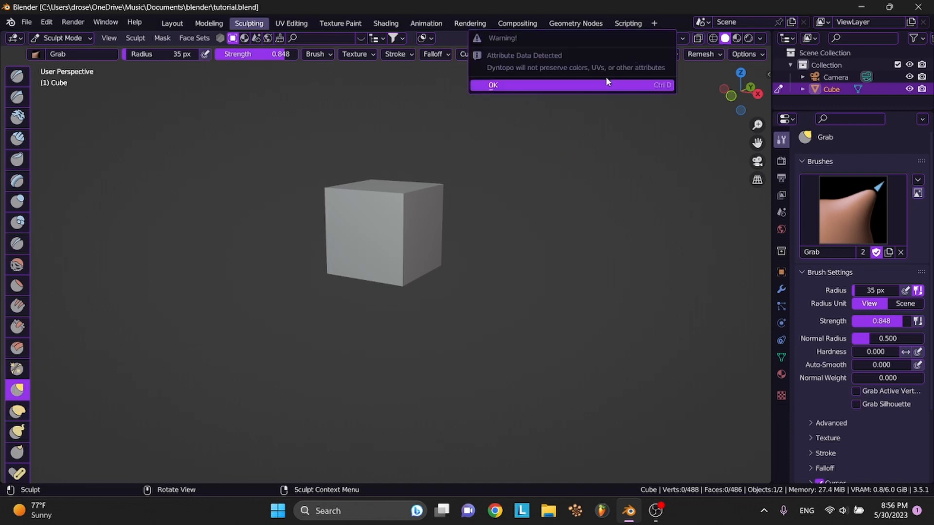
click(607, 82)
Pull two long spikes outward and upward from opposite sides of the cube with the Grab brush
mouse_move(313, 248)
middle_down()
mouse_move(423, 219)
mouse_move(412, 247)
mouse_move(408, 233)
middle_up()
drag(411, 241, 696, 56)
drag(786, 1, 785, 1)
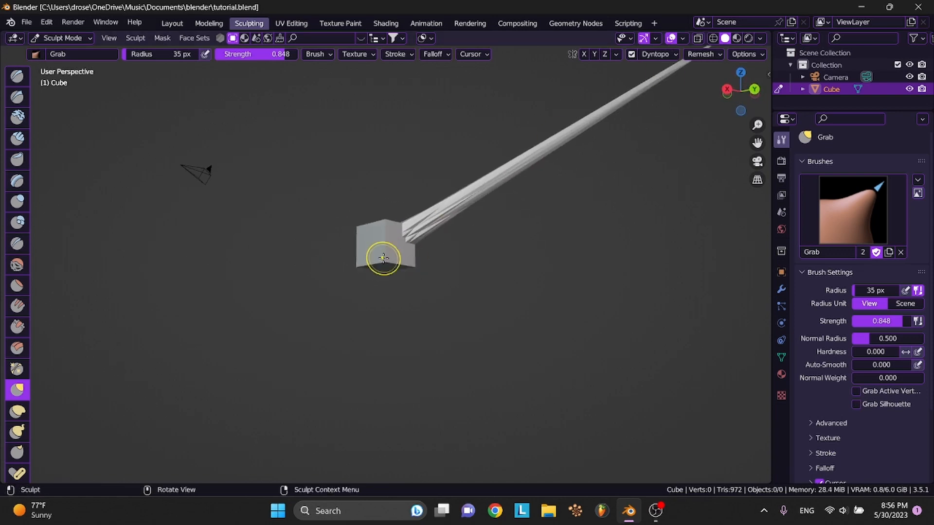
middle_drag(381, 234, 379, 242)
scroll(379, 241, down, 2)
drag(370, 243, 202, 78)
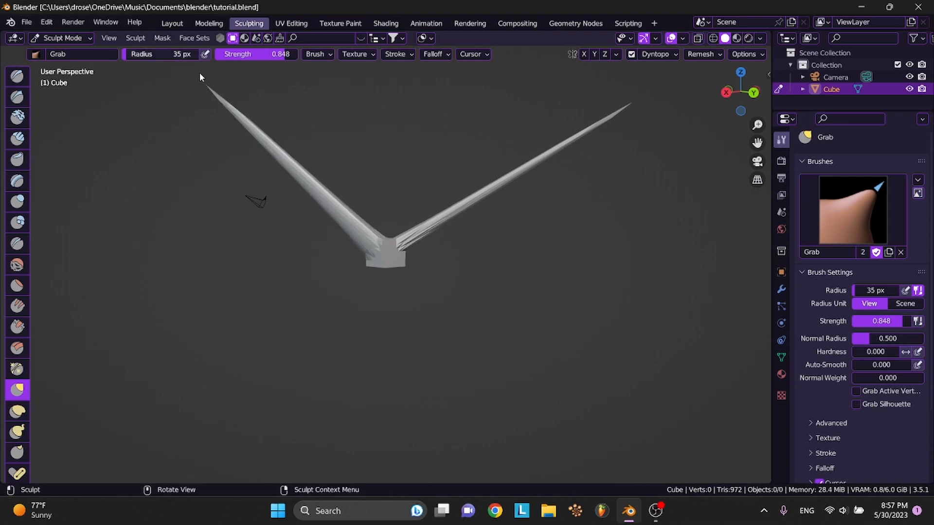
Pull four more long spikes out of the cube's underside and remaining sides with the Grab brush
mouse_move(372, 272)
middle_down()
mouse_move(382, 271)
mouse_move(376, 278)
middle_up()
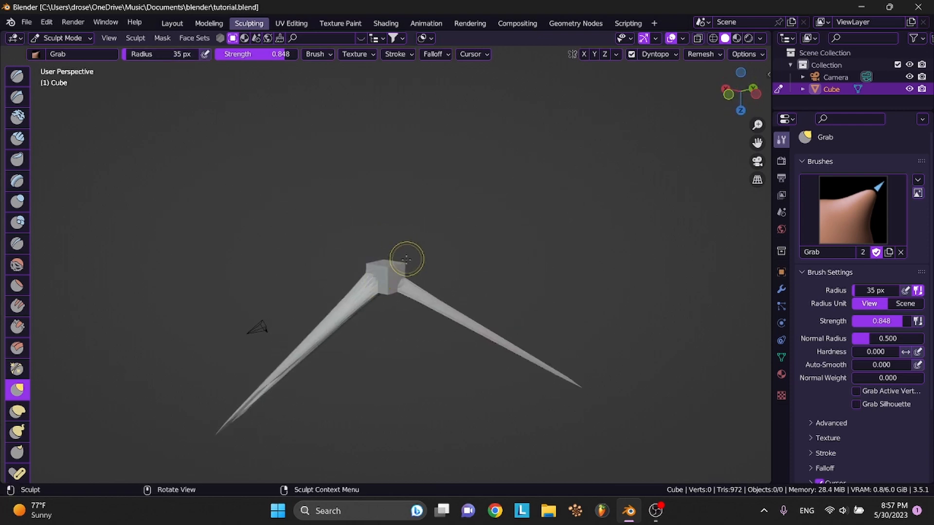
drag(404, 259, 541, 186)
drag(367, 266, 309, 202)
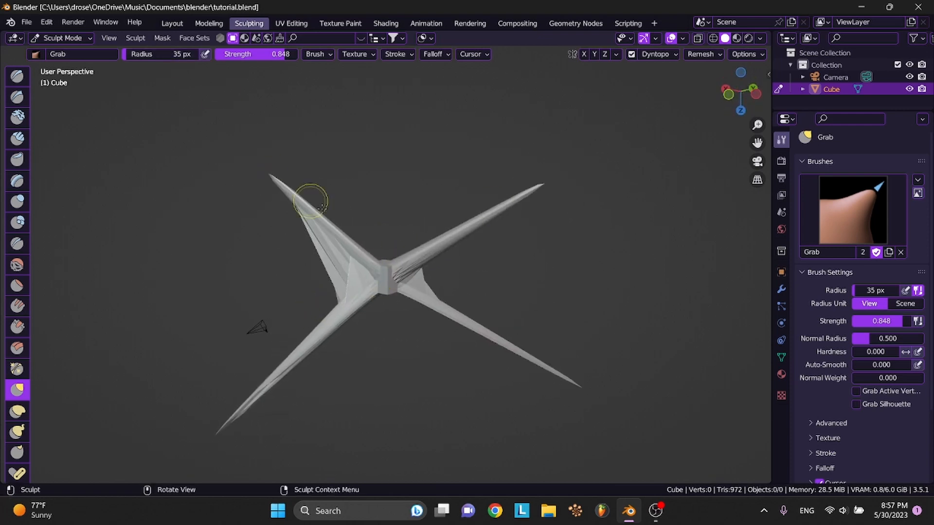
middle_drag(309, 203, 396, 260)
drag(398, 260, 601, 206)
middle_drag(369, 295, 371, 236)
mouse_move(400, 273)
mouse_down()
mouse_move(510, 215)
mouse_move(665, 164)
mouse_up()
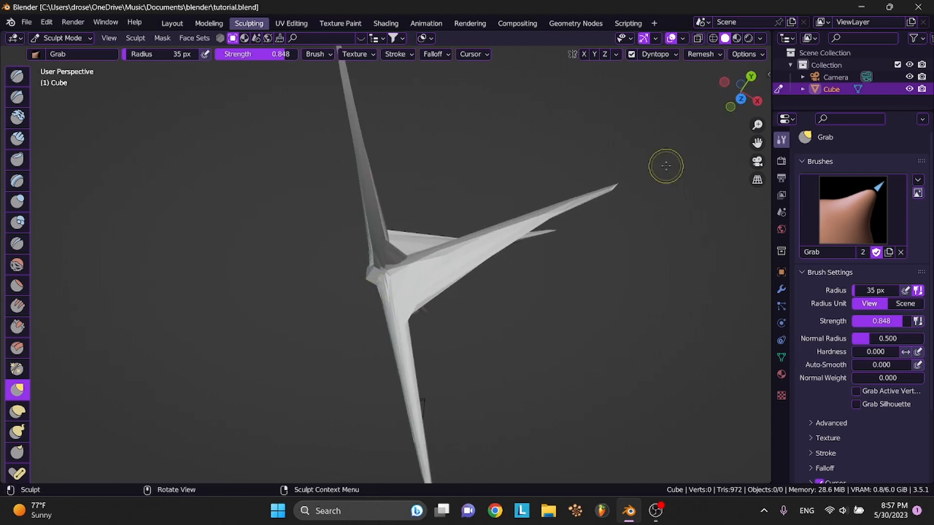
Set the Grab brush radius to 15 px
middle_drag(404, 285, 365, 275)
right_click(364, 275)
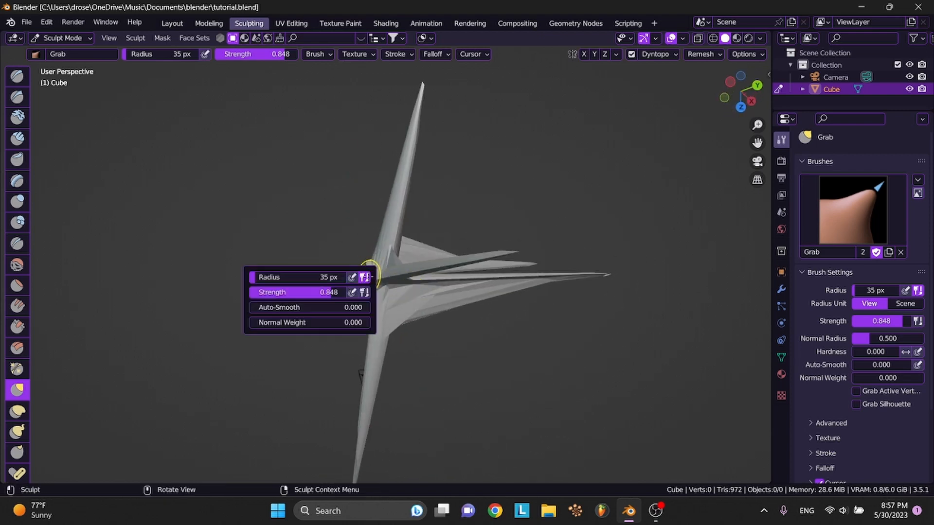
click(180, 51)
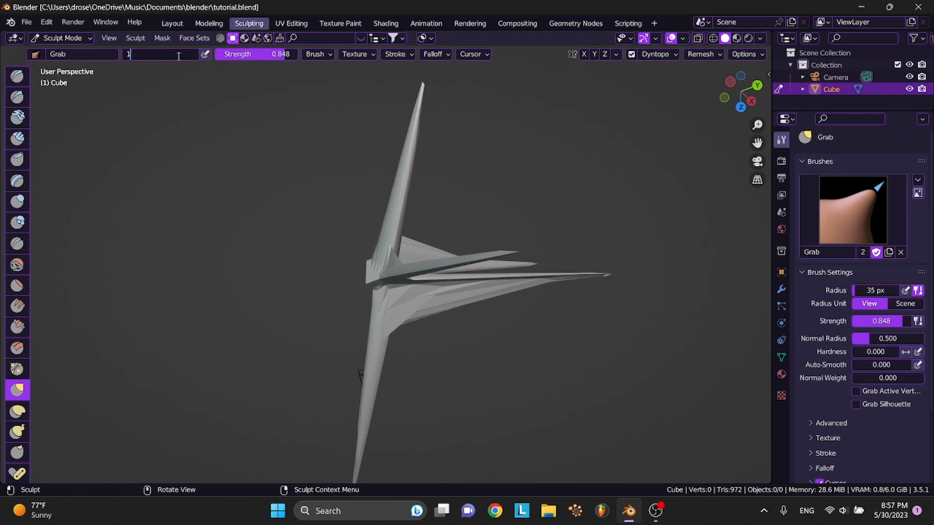
text(15)
key(Return)
Pull several thinner spikes out of the cube's body in different directions, using the smaller Grab brush
mouse_move(334, 244)
middle_down()
mouse_move(355, 286)
mouse_move(378, 259)
mouse_move(198, 96)
mouse_move(317, 279)
mouse_move(375, 245)
mouse_move(189, 143)
mouse_move(340, 185)
mouse_move(375, 234)
mouse_move(386, 184)
mouse_move(361, 202)
middle_up()
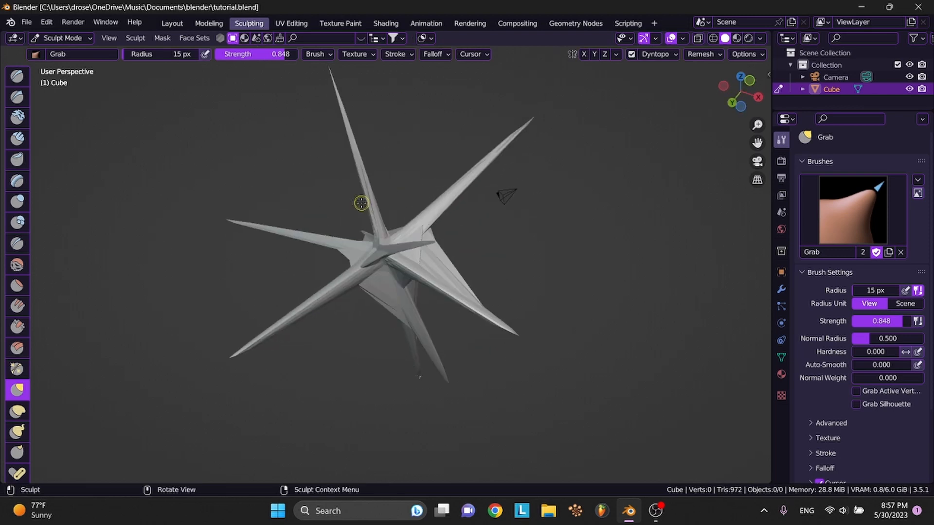
middle_drag(383, 246, 387, 248)
mouse_move(404, 286)
middle_down()
mouse_move(655, 146)
mouse_move(377, 337)
mouse_move(417, 208)
middle_up()
Subdivide the entire spiky mesh once in Edit Mode and return to Sculpt Mode
key(Tab)
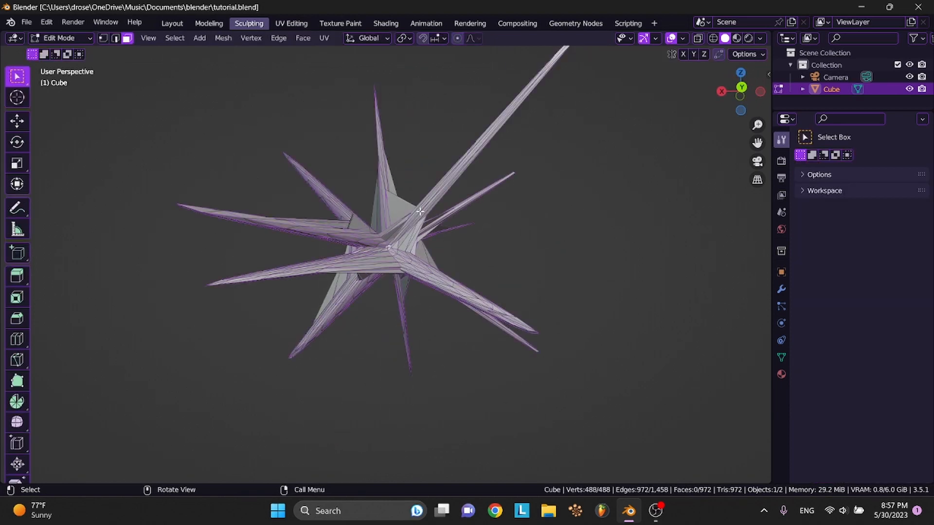
key(a)
right_click(396, 242)
click(396, 243)
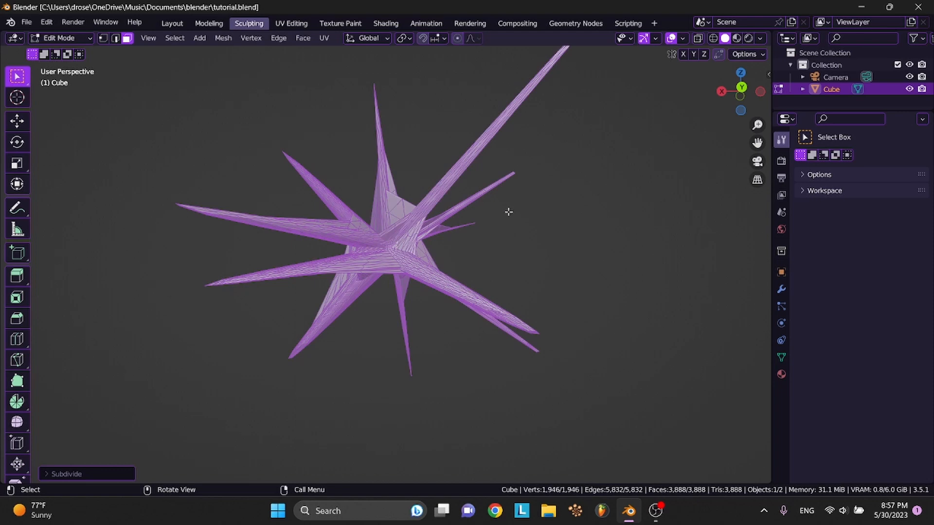
key(Tab)
Pull several more long spikes out of the subdivided star's body in different directions with the Grab brush
mouse_move(384, 237)
middle_down()
mouse_move(398, 238)
mouse_move(390, 250)
mouse_move(508, 240)
mouse_move(388, 280)
mouse_move(381, 262)
middle_up()
middle_drag(299, 177, 390, 263)
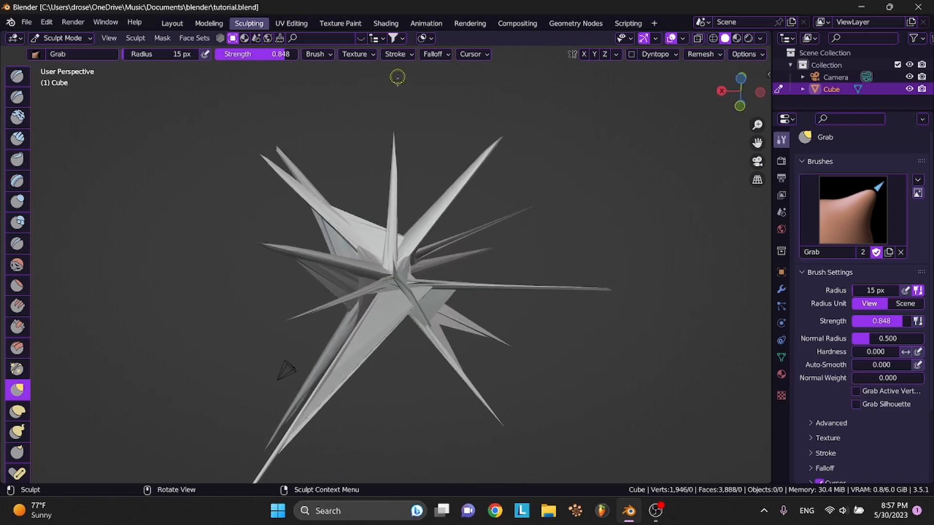
mouse_move(396, 77)
middle_down()
mouse_move(389, 215)
mouse_move(402, 264)
mouse_move(421, 275)
mouse_move(408, 275)
middle_up()
drag(408, 275, 604, 130)
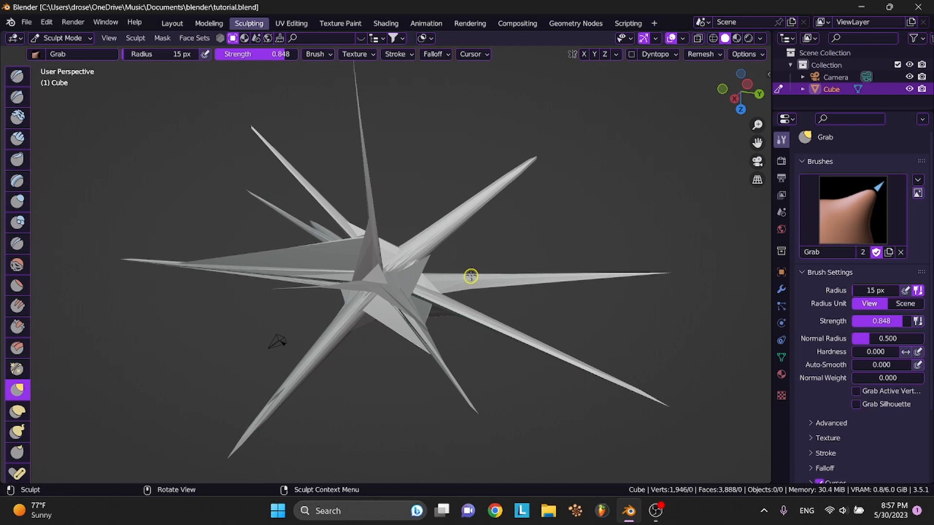
middle_drag(469, 275, 471, 277)
drag(381, 281, 561, 186)
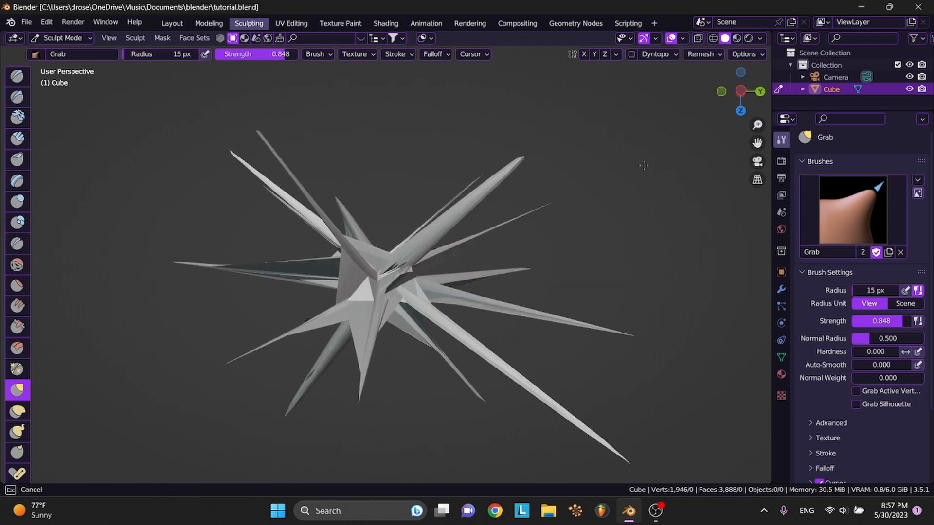
middle_drag(459, 288, 419, 249)
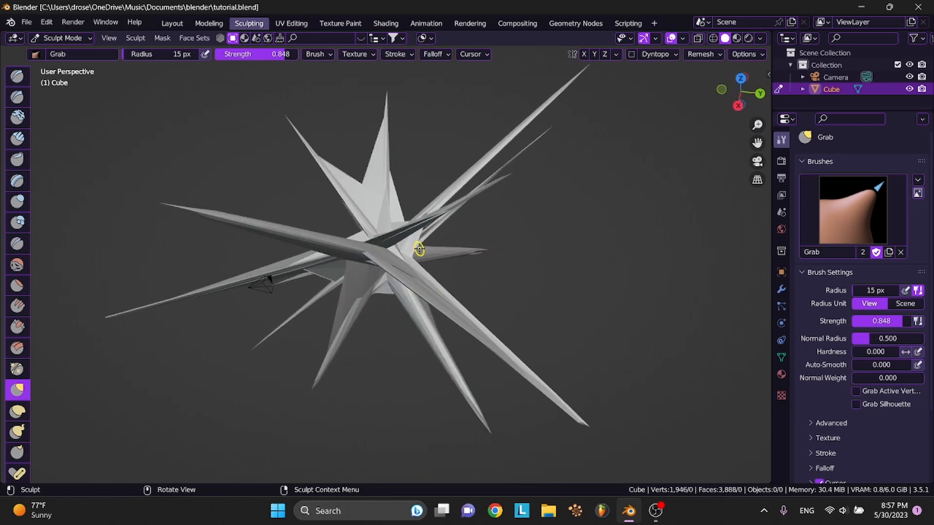
drag(376, 232, 259, 133)
mouse_move(259, 132)
middle_down()
mouse_move(320, 222)
mouse_move(368, 222)
middle_up()
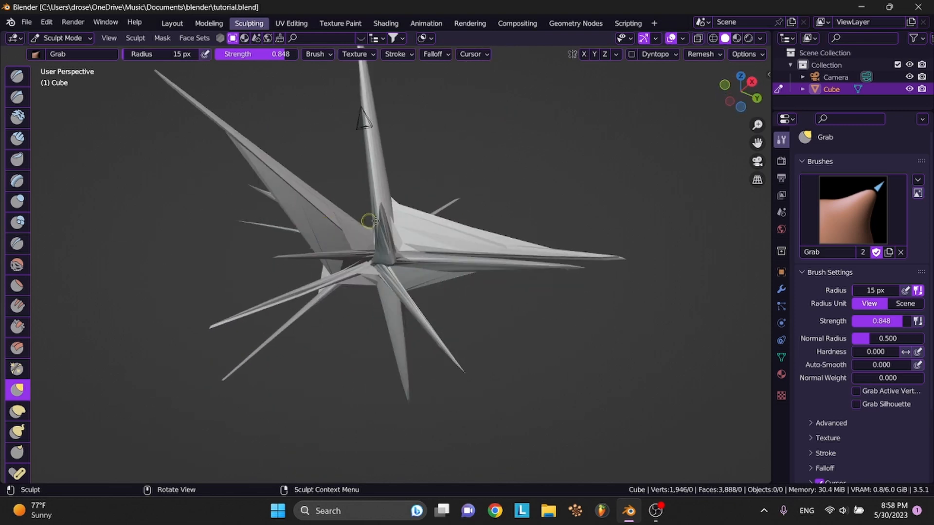
middle_drag(410, 258, 396, 261)
mouse_move(396, 260)
mouse_down()
mouse_move(737, 250)
mouse_move(727, 221)
mouse_move(727, 291)
mouse_move(574, 240)
mouse_up()
middle_drag(573, 239, 574, 242)
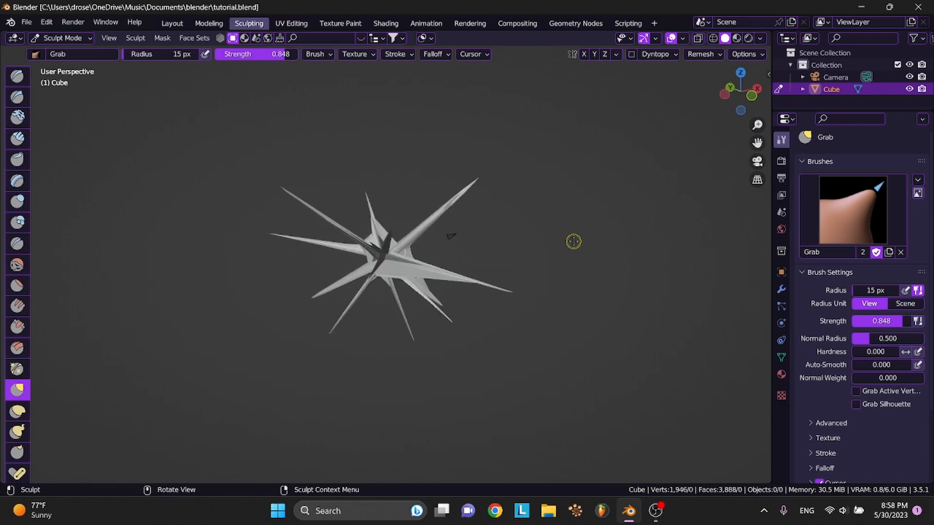
Save the file and switch to the Layout workspace
scroll(385, 243, up, 4)
middle_drag(385, 244, 385, 243)
key(ctrl+s)
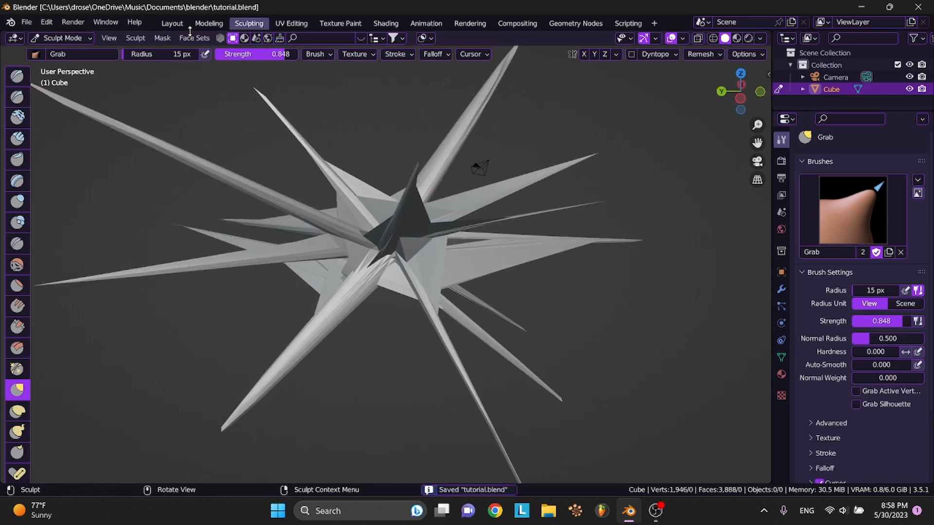
click(172, 23)
scroll(281, 207, down, 3)
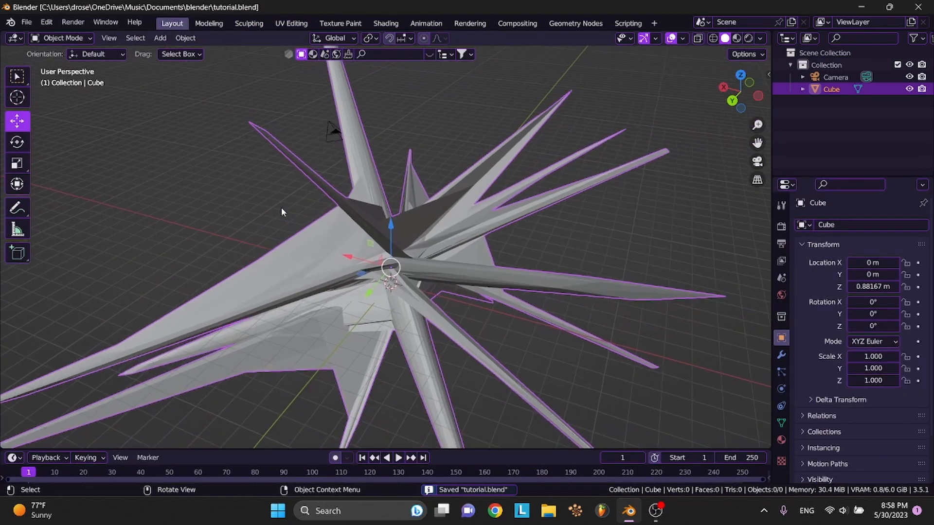
scroll(363, 347, down, 1)
middle_drag(363, 346, 611, 369)
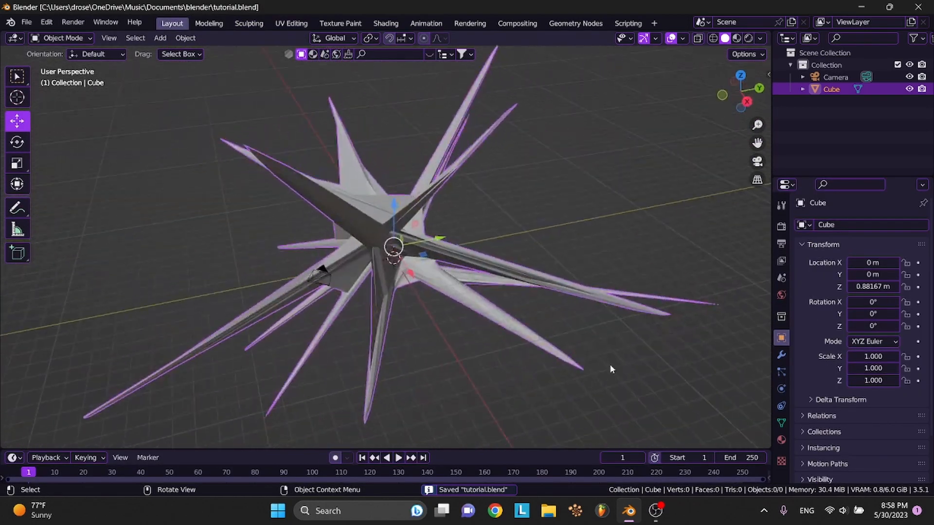
Add a Simple Deform modifier to the spiky mesh in Twist mode with an angle of 251° about X
click(783, 353)
click(830, 225)
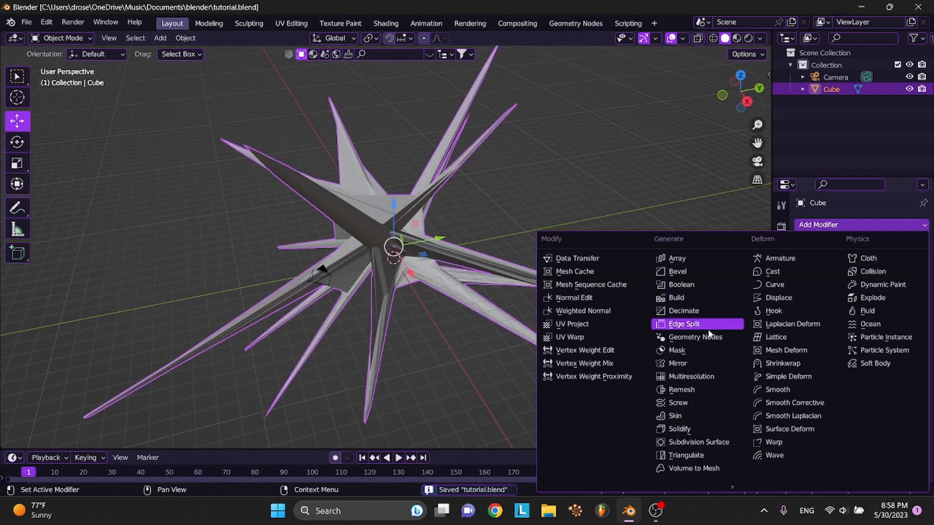
click(778, 363)
drag(875, 276, 906, 276)
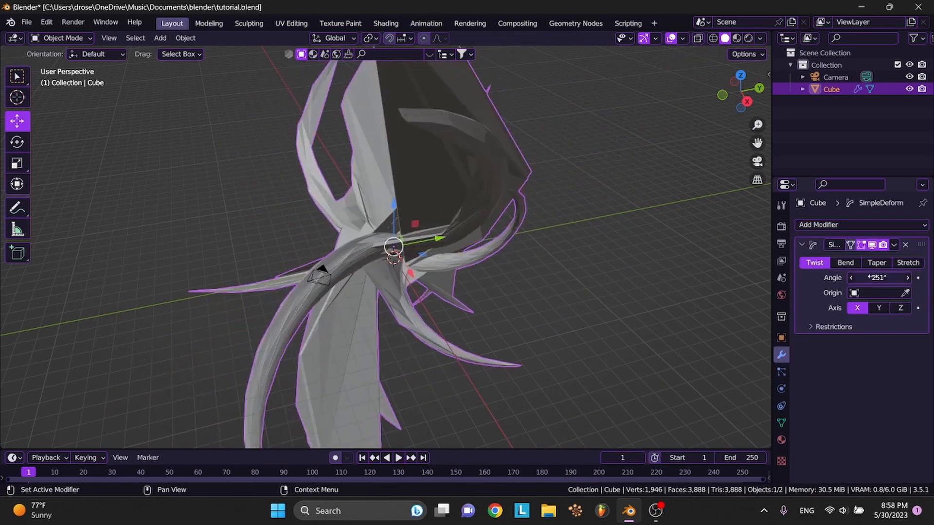
middle_drag(511, 271, 516, 272)
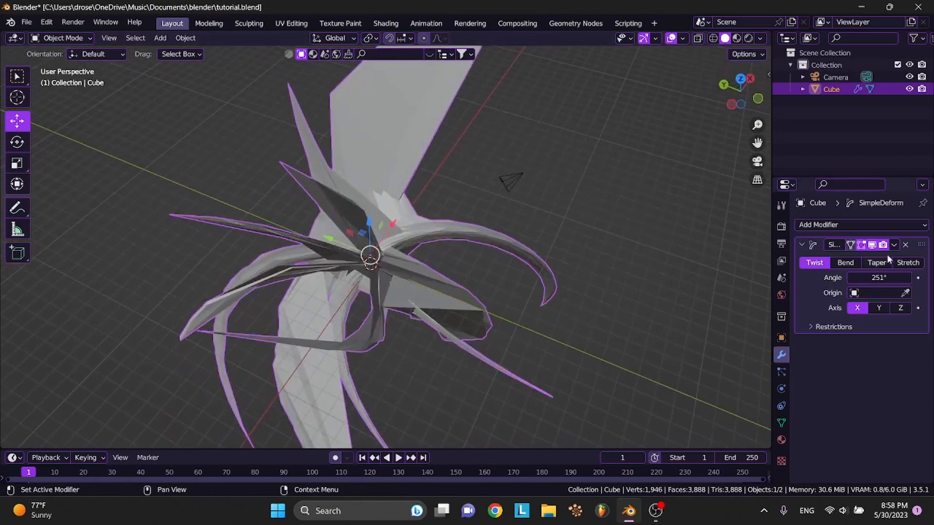
middle_drag(460, 211, 467, 209)
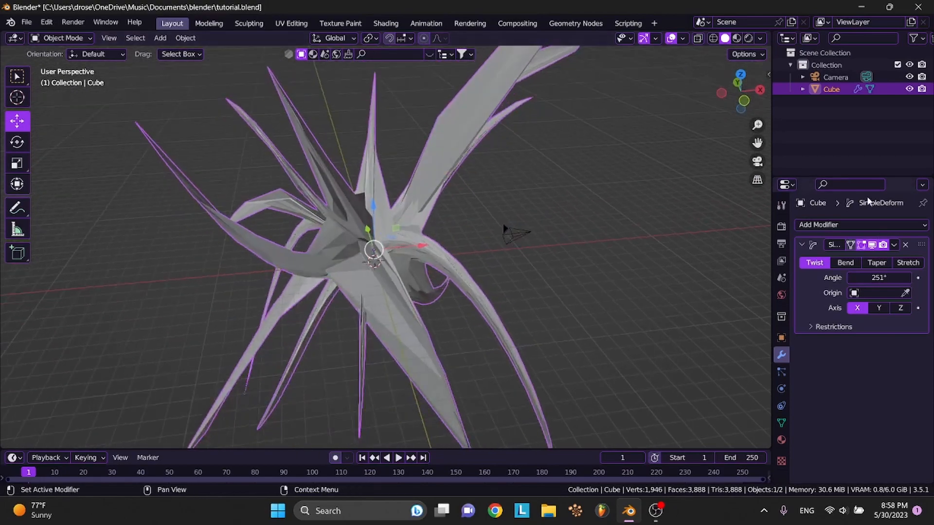
Add a second Simple Deform modifier with a 360° twist about X and save the file
click(815, 227)
click(820, 376)
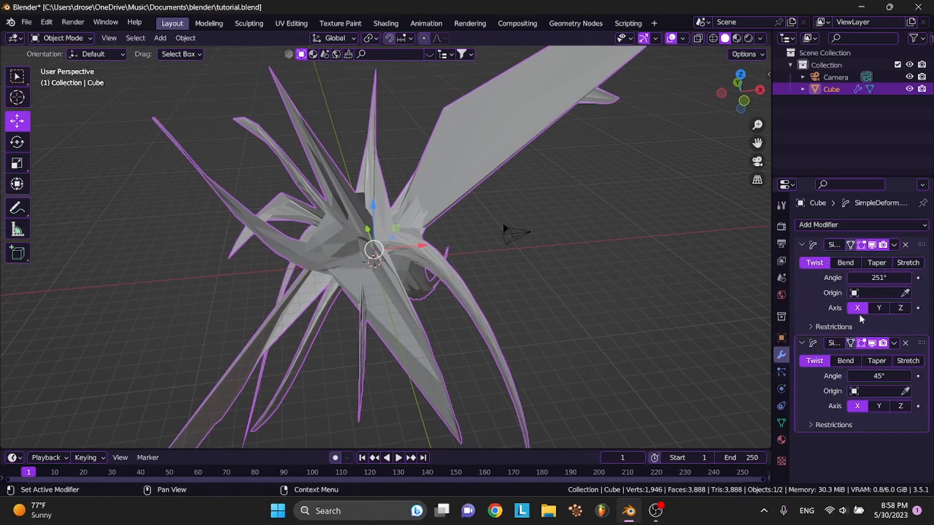
drag(879, 376, 929, 376)
middle_drag(699, 277, 401, 250)
key(ctrl+s)
Copy and paste the twisted object and place the copy beside the original
key(ctrl+c)
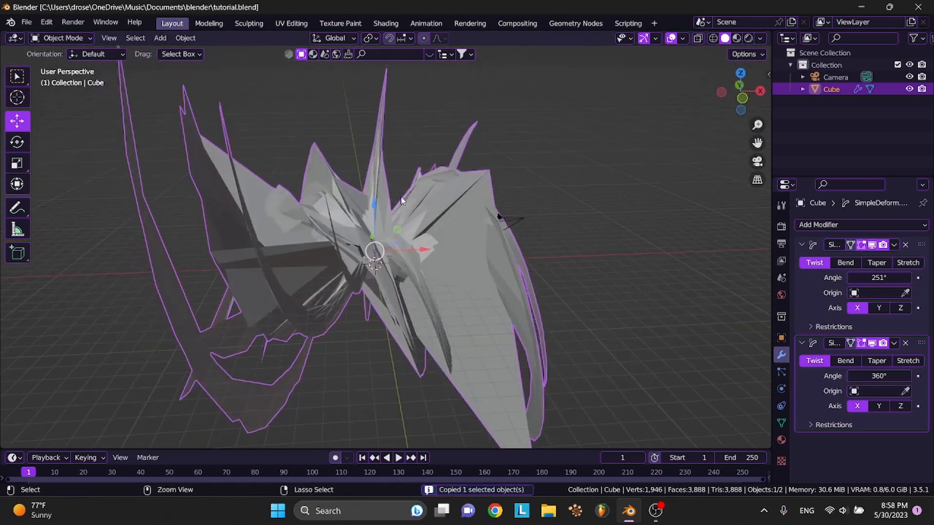
key(ctrl+v)
key(g)
click(618, 101)
click(618, 101)
middle_drag(619, 101, 620, 126)
click(620, 205)
Remove both Simple Deform modifiers from the pasted copy
click(27, 140)
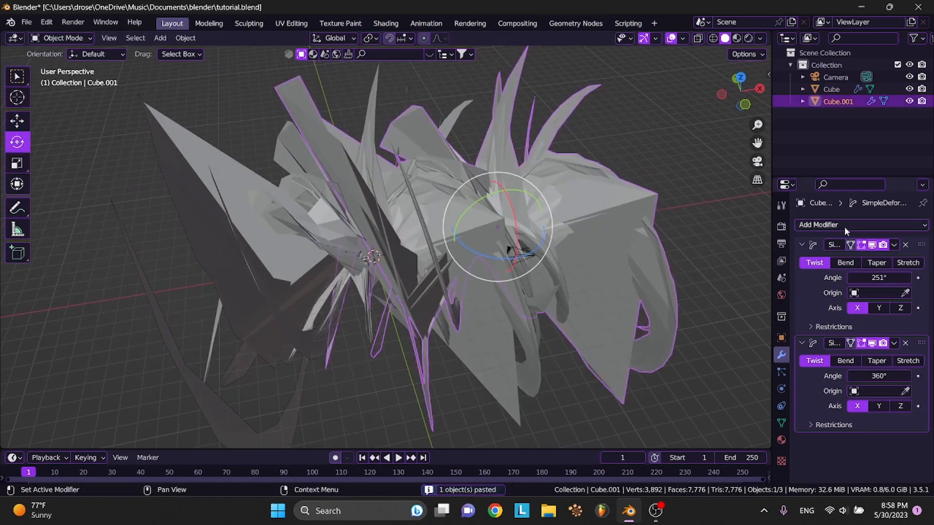
click(906, 244)
click(905, 244)
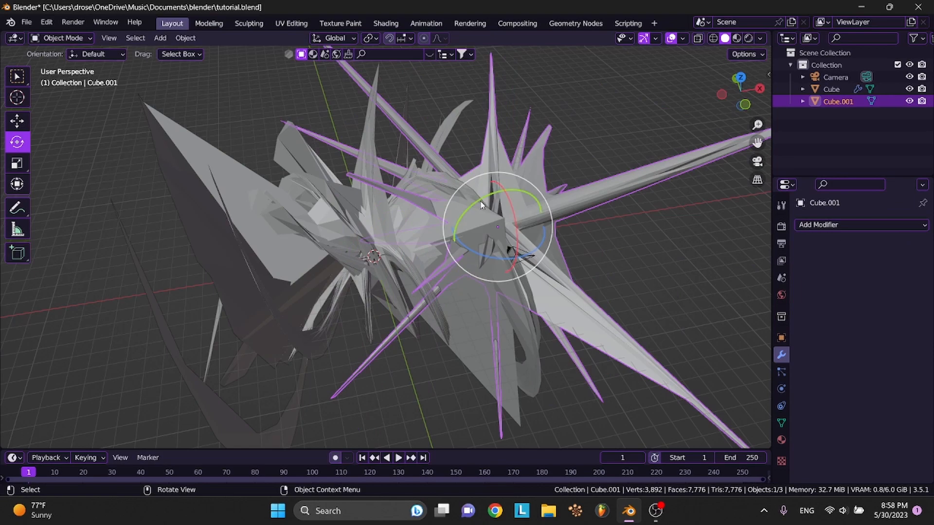
Move the spiky copy farther away from the twisted original and save the file
shift+middle_drag(481, 205, 273, 214)
click(17, 121)
drag(282, 235, 460, 207)
key(ctrl+s)
Apply both Simple Deform twist modifiers on the original object
click(224, 258)
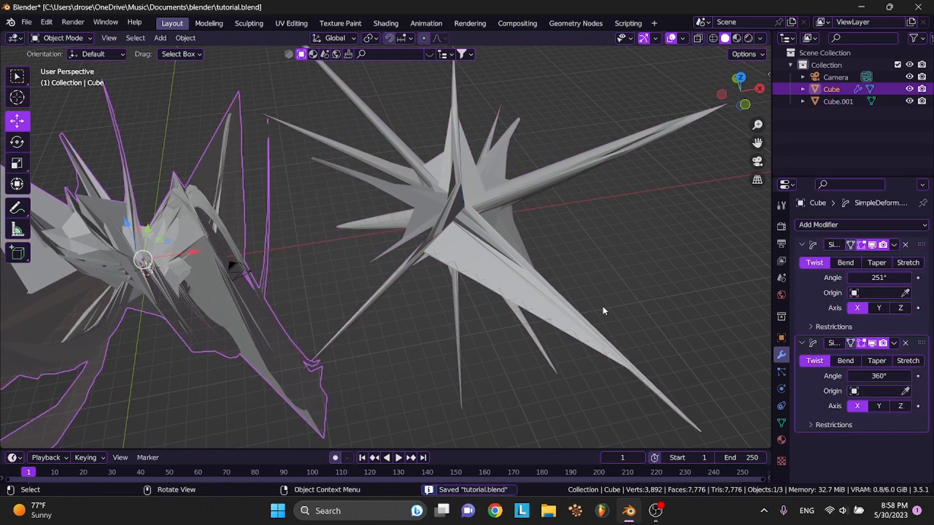
click(894, 245)
click(898, 252)
click(894, 244)
click(898, 252)
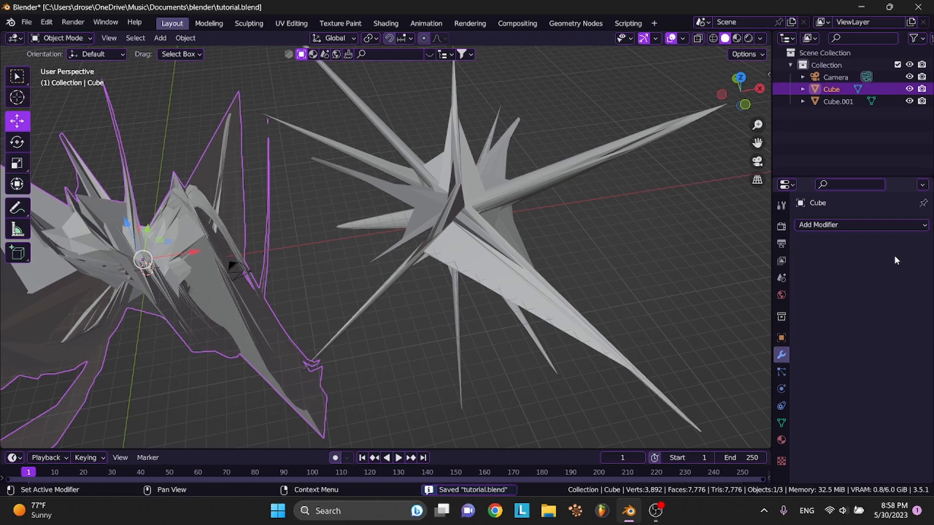
click(435, 254)
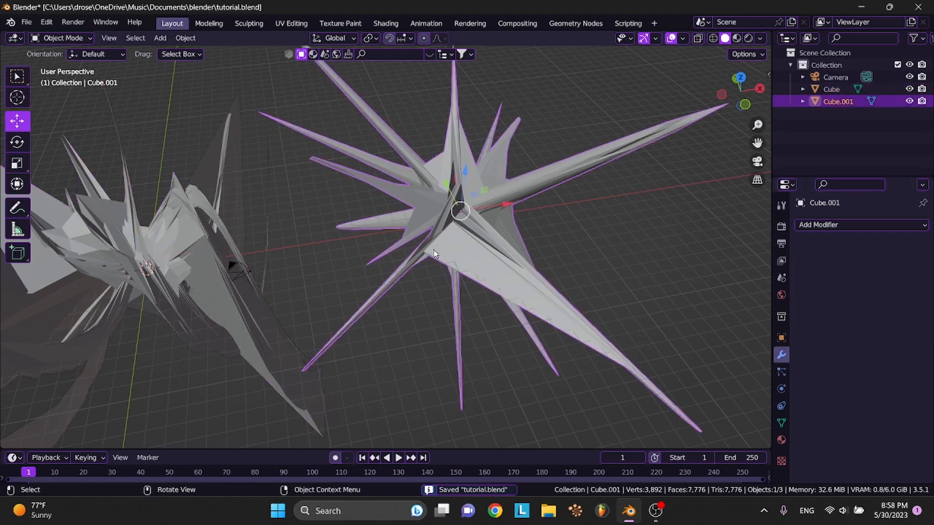
click(179, 275)
click(484, 247)
shift+click(176, 281)
click(398, 219)
click(376, 209)
Add a Simple Deform modifier to the spiky copy in Stretch mode along X with a factor of 0.325
click(490, 216)
click(820, 226)
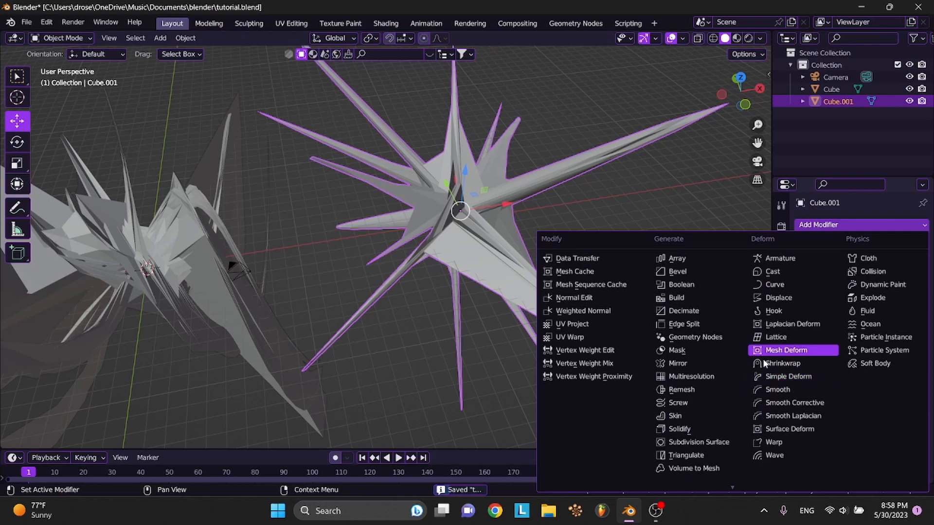
click(763, 376)
click(908, 263)
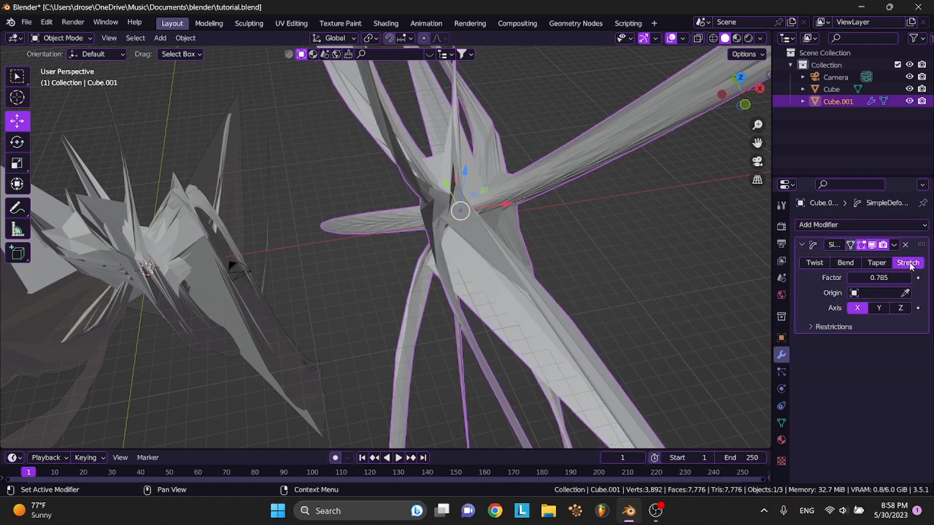
mouse_move(887, 282)
mouse_down()
mouse_move(930, 282)
mouse_move(871, 282)
mouse_up()
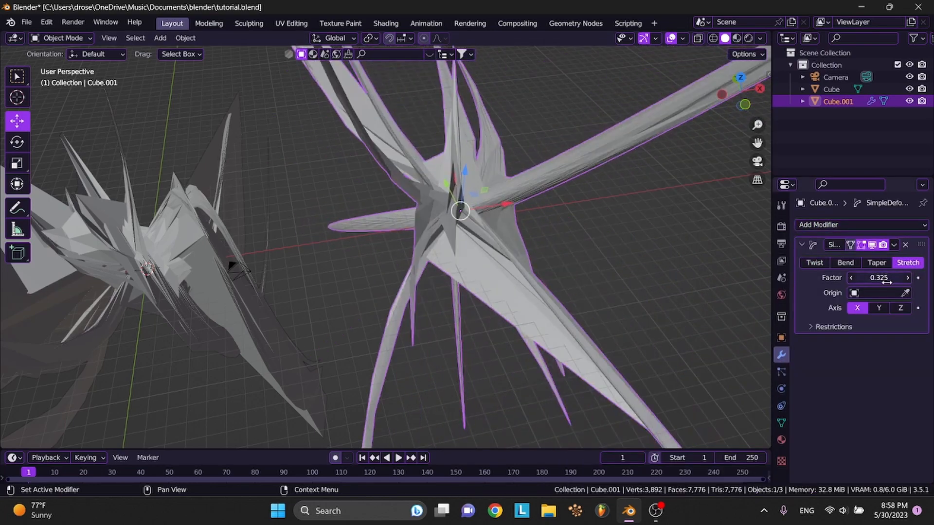
Set the copy's Stretch factor to -0.285 and save the file
middle_drag(566, 351, 443, 317)
scroll(633, 310, down, 3)
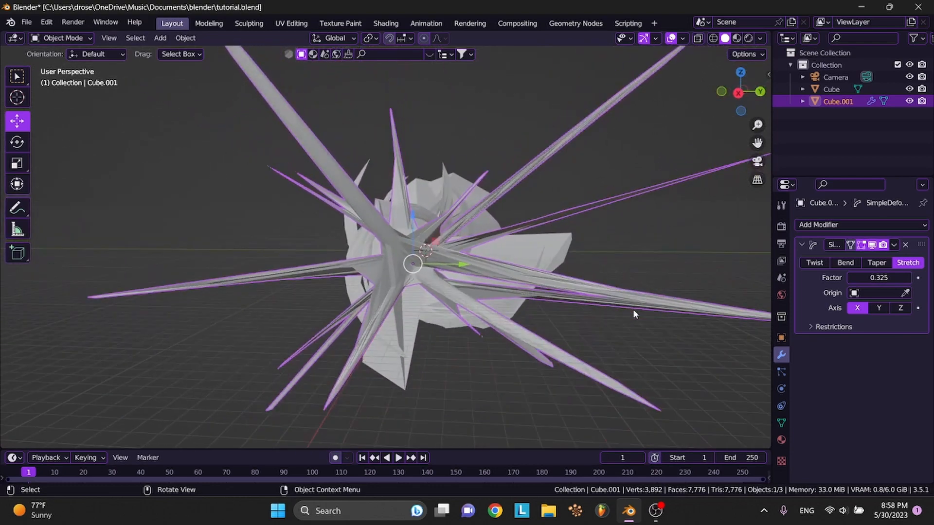
middle_drag(633, 310, 740, 277)
drag(889, 278, 854, 279)
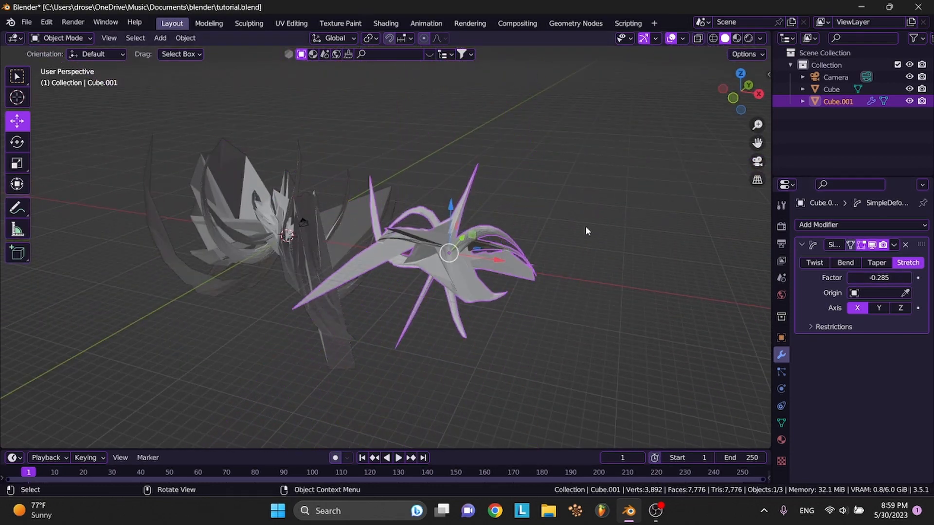
middle_drag(585, 229, 587, 231)
key(ctrl+s)
Add a second Simple Deform modifier to the stretched copy in Bend mode with a 360° angle about X
click(841, 225)
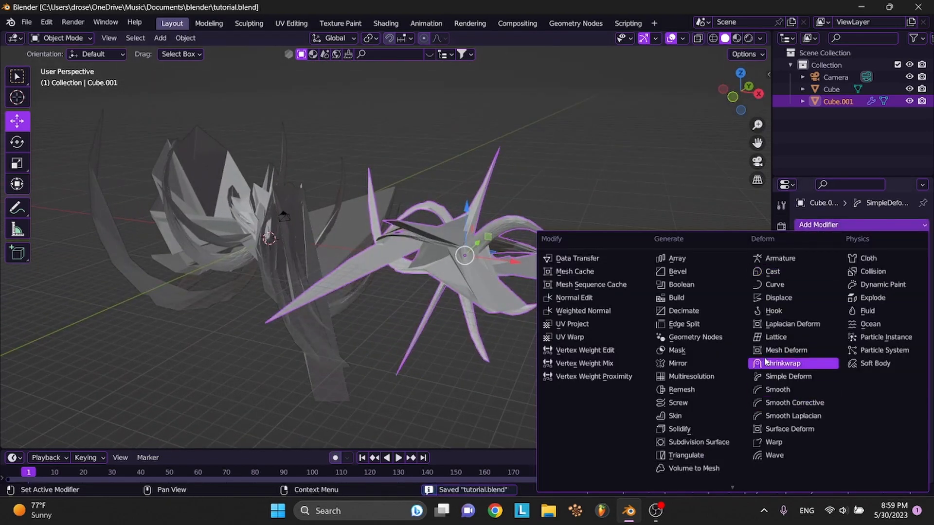
click(783, 376)
click(846, 361)
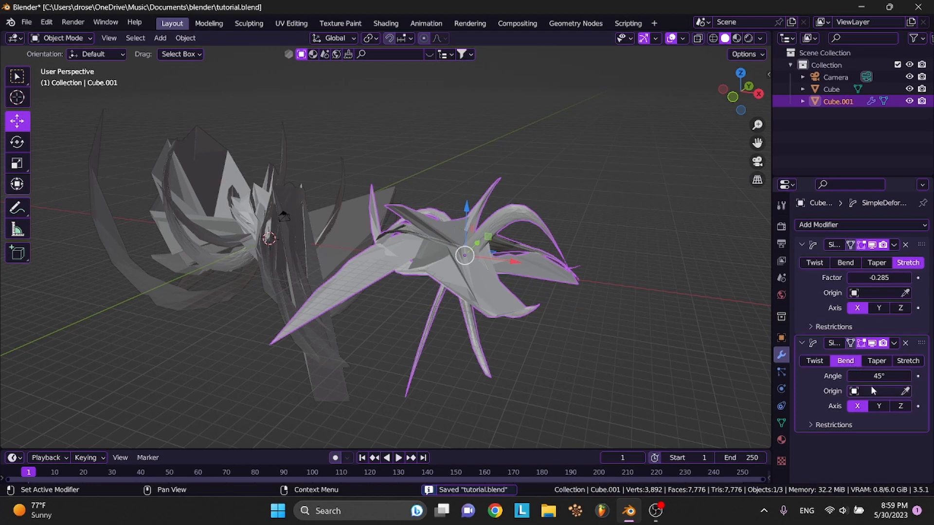
drag(875, 376, 926, 376)
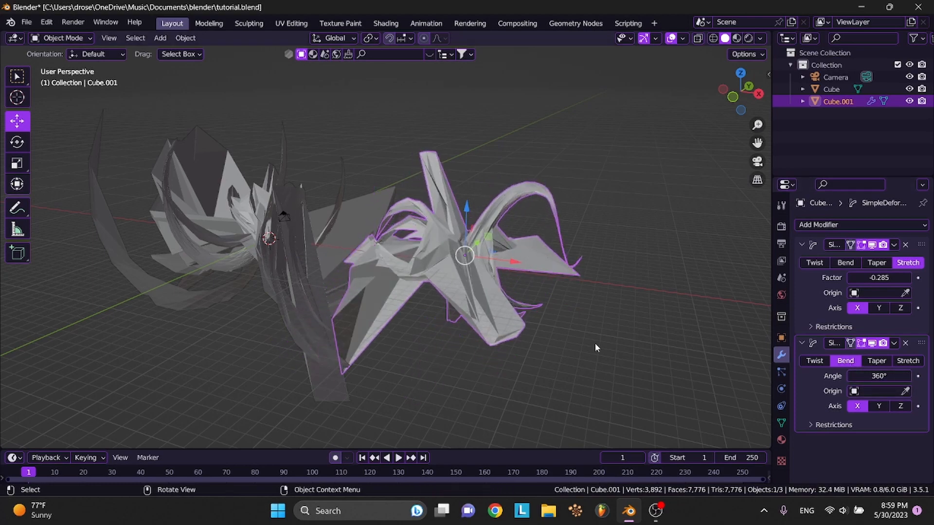
middle_drag(594, 343, 594, 343)
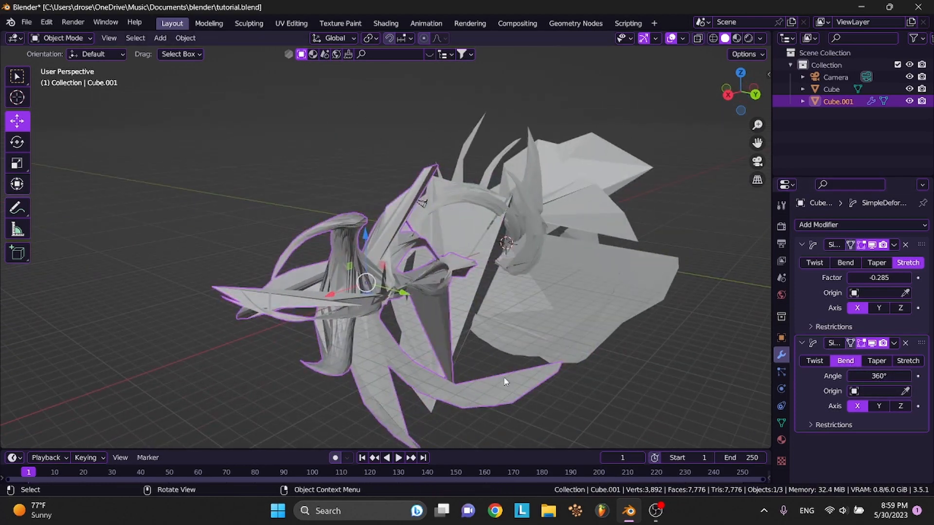
middle_drag(504, 378, 504, 378)
scroll(389, 293, up, 1)
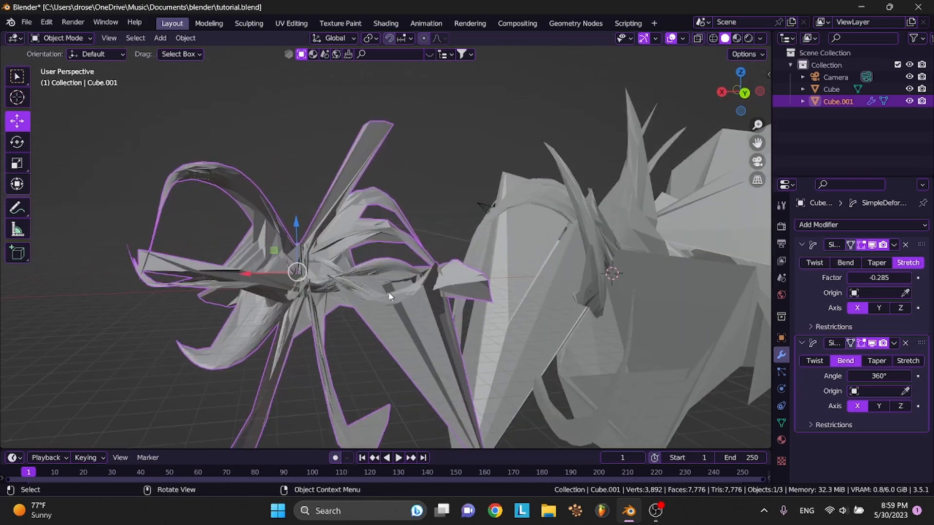
scroll(388, 294, down, 1)
Save the file, add a Subdivision Surface modifier to the twisted original object, and deselect it
click(591, 279)
middle_drag(590, 279, 586, 280)
key(ctrl+s)
click(822, 226)
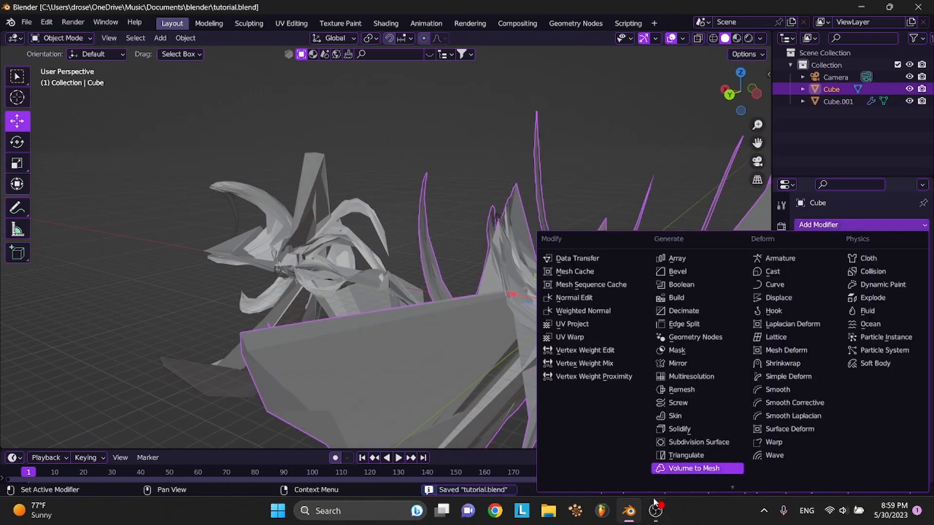
click(709, 430)
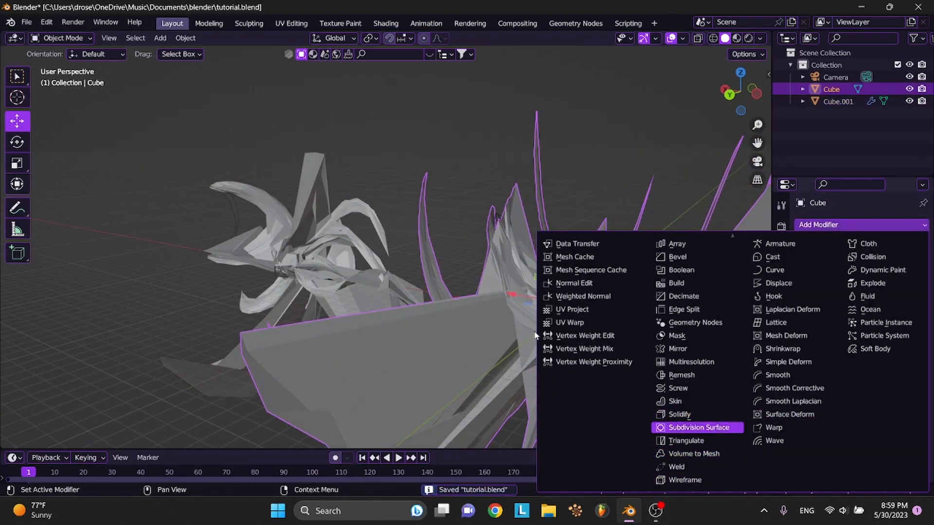
middle_drag(516, 329, 499, 349)
click(498, 350)
Move the bent copy past the subdivided original to its opposite side and leave the copy selected
scroll(147, 200, up, 5)
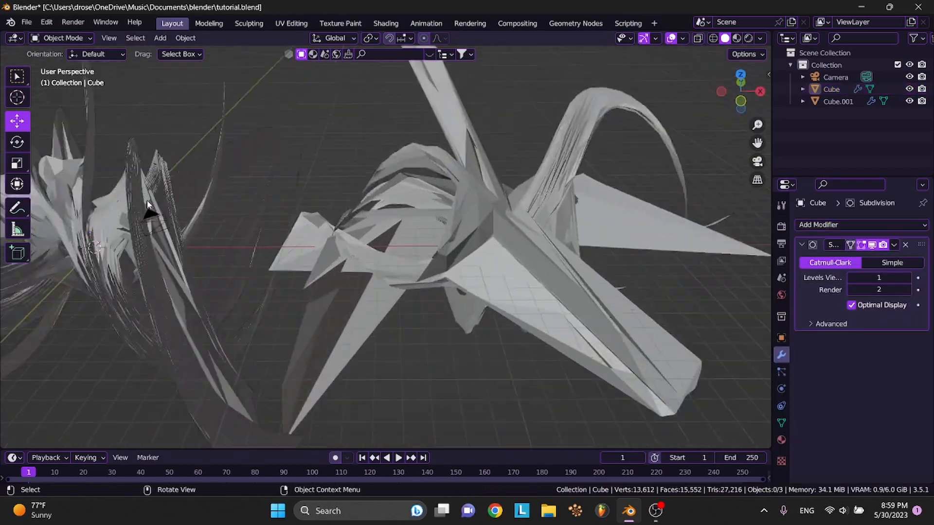
shift+middle_drag(147, 200, 147, 200)
scroll(147, 200, down, 4)
scroll(358, 159, down, 2)
middle_drag(520, 182, 520, 182)
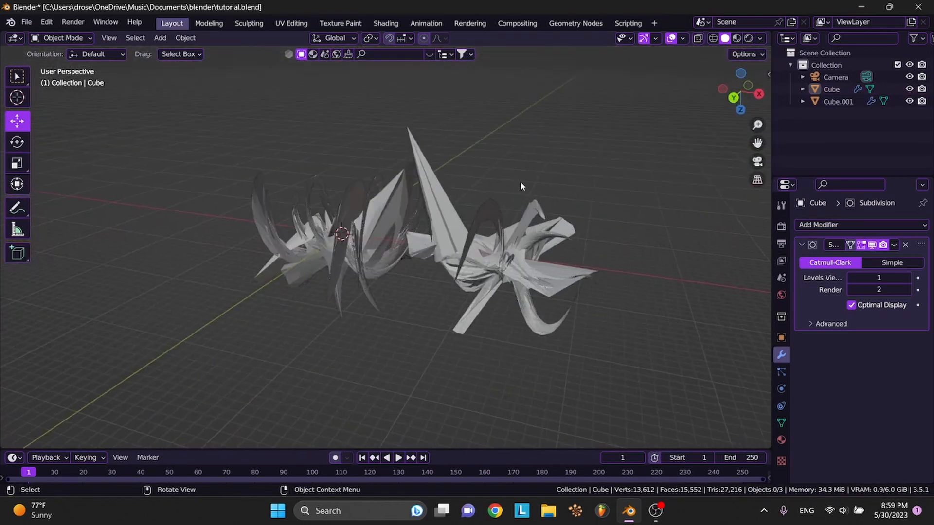
click(535, 279)
middle_drag(535, 279, 535, 279)
drag(564, 258, 182, 249)
click(352, 271)
middle_drag(352, 273, 350, 271)
click(259, 310)
middle_drag(259, 311, 310, 292)
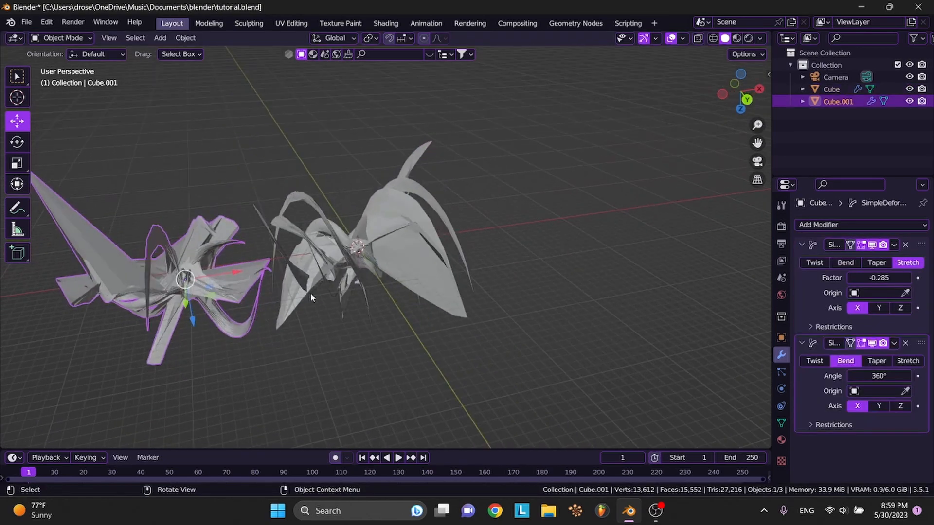
Save the file, duplicate both abstract shapes together, and move the duplicates clear of the originals
key(ctrl+s)
click(349, 278)
click(231, 270)
shift+click(344, 252)
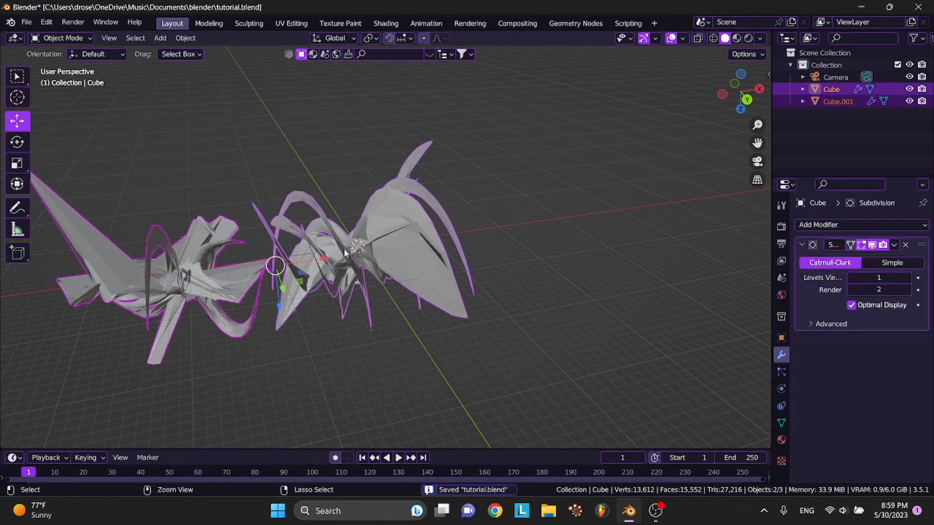
key(ctrl+v)
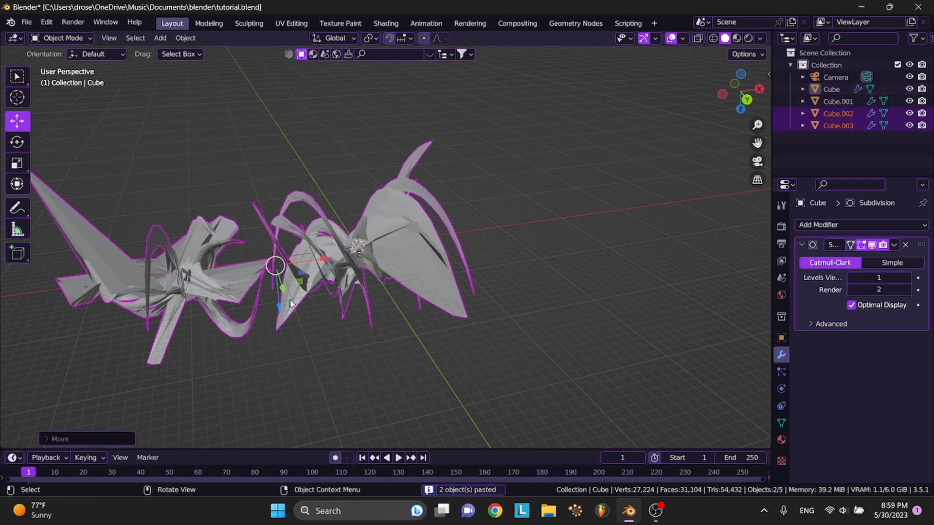
key(g)
click(313, 398)
middle_drag(313, 398, 393, 342)
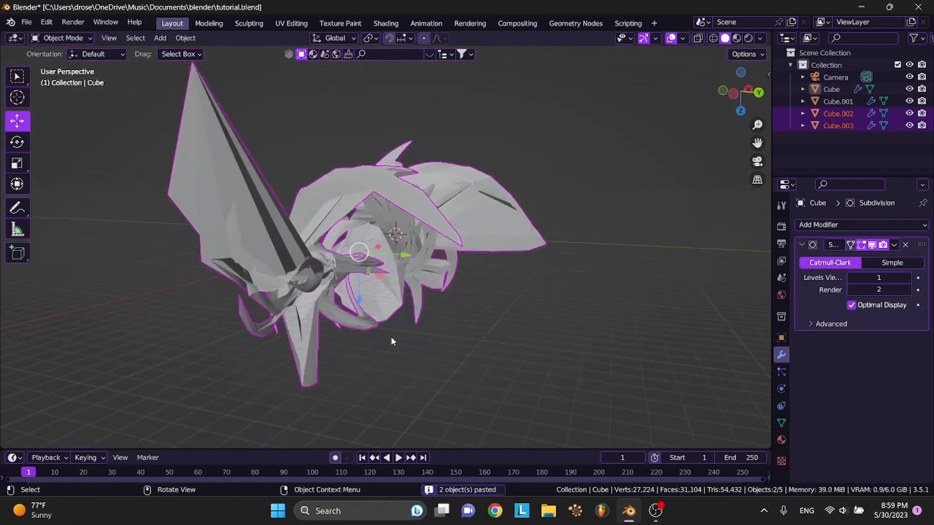
key(g)
click(627, 282)
scroll(628, 282, down, 3)
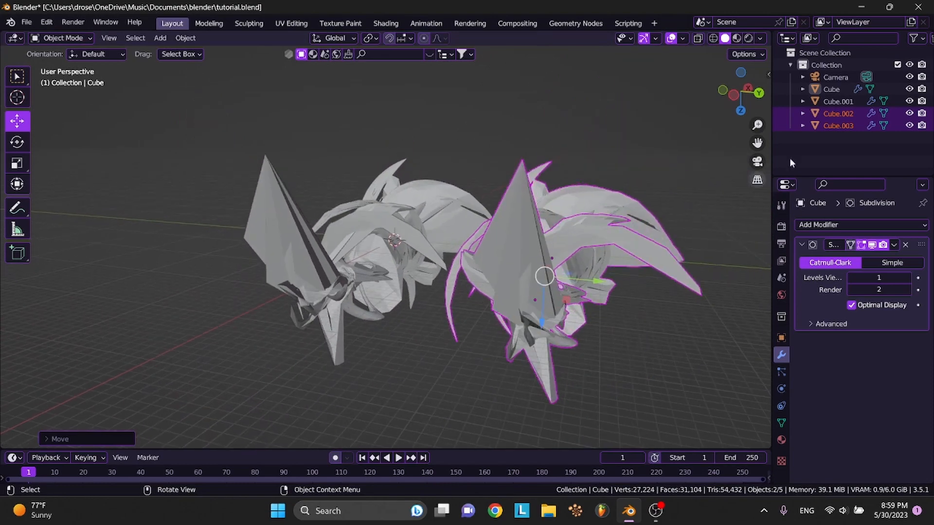
Hide the two original shapes, Cube and Cube.001, in the viewport and save the file
mouse_move(910, 104)
mouse_down()
mouse_move(910, 79)
mouse_move(922, 105)
mouse_up()
click(910, 78)
middle_drag(535, 202, 542, 240)
key(ctrl+s)
shift+middle_drag(677, 248, 522, 236)
Apply the Subdivision Surface modifier on the duplicate Cube.003
click(503, 302)
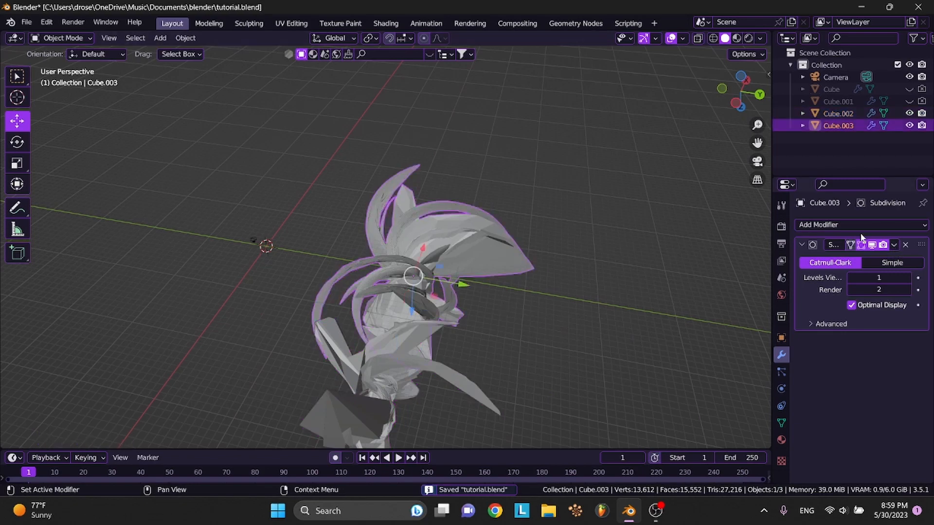
click(895, 245)
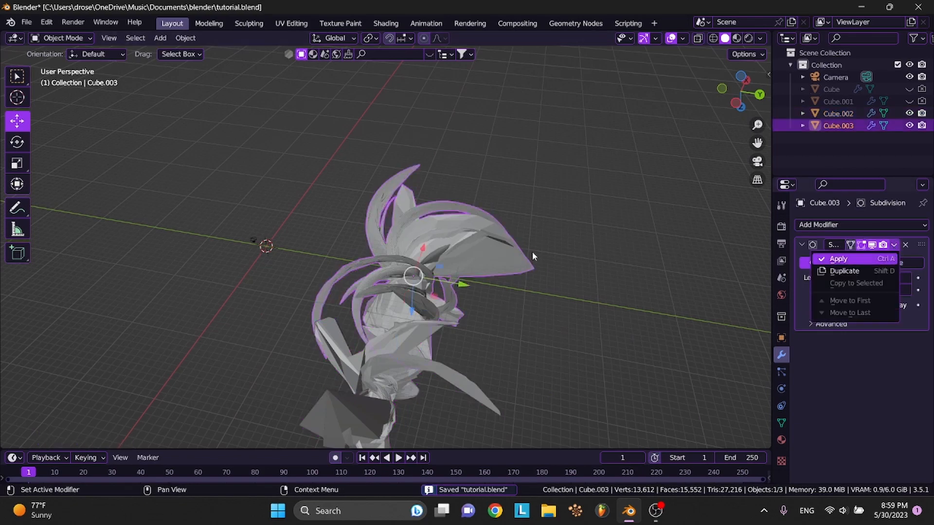
key(ctrl+a)
Apply both Simple Deform modifiers, Stretch and Bend, on the duplicate Cube.002
middle_drag(488, 264, 304, 278)
click(232, 267)
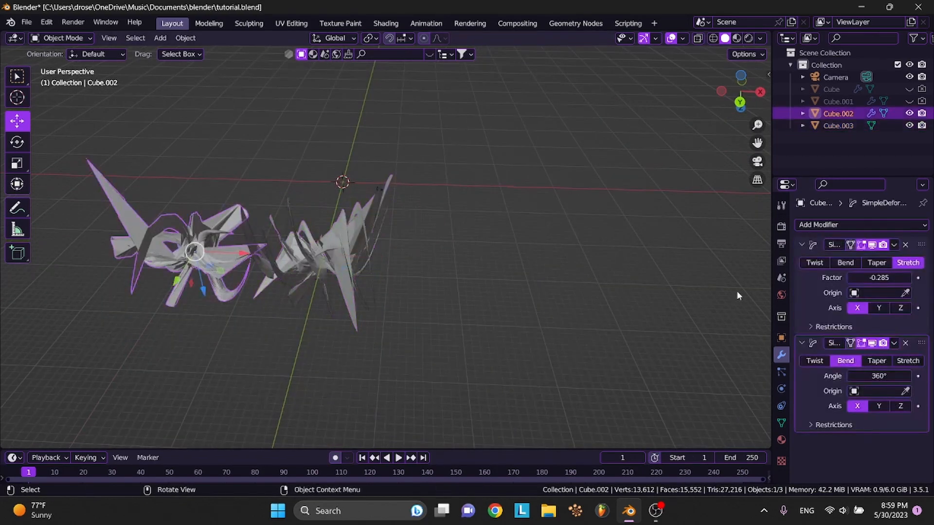
click(894, 245)
key(ctrl+a)
click(893, 245)
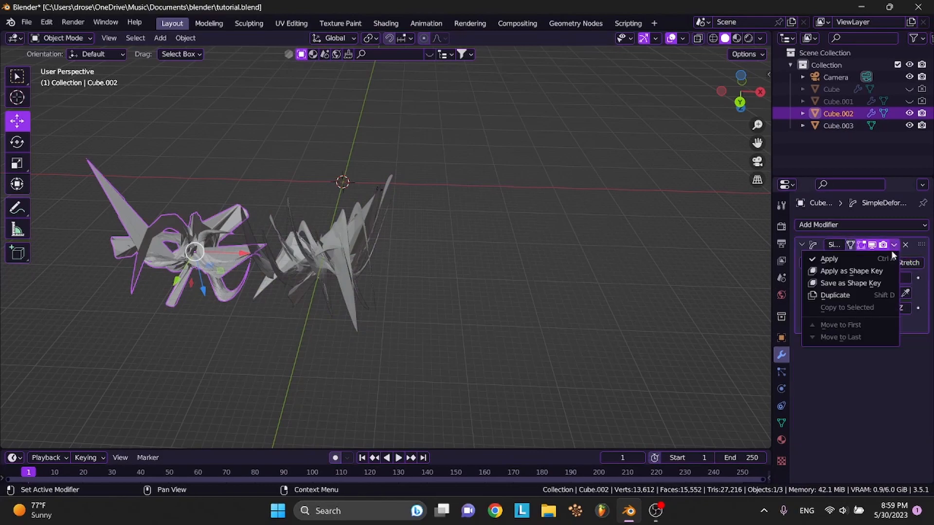
key(ctrl+a)
Scale Cube.003 down to about 0.77 and move it into the middle of Cube.002
click(308, 207)
click(283, 267)
shift+middle_drag(377, 257, 435, 256)
key(s)
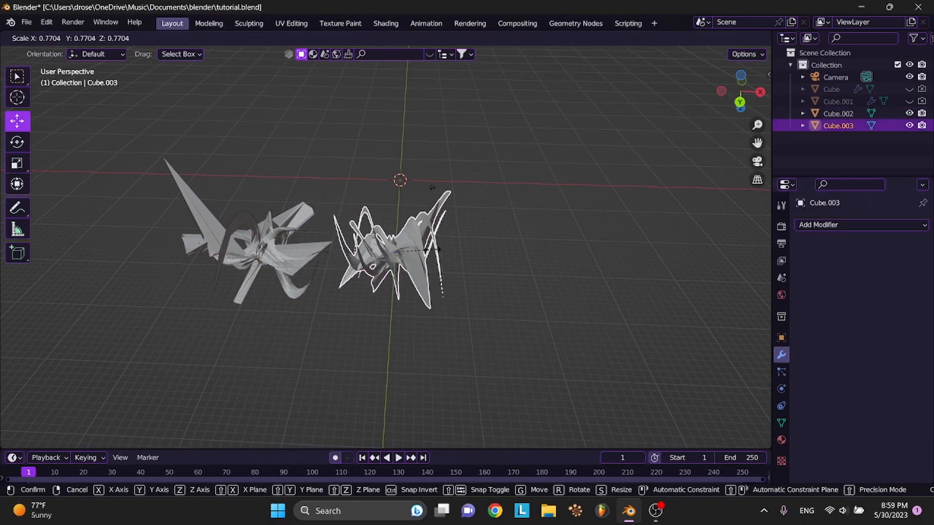
click(427, 251)
key(g)
click(297, 224)
Save the file, rotate Cube.003 about the Y axis within Cube.002, and deselect it
scroll(298, 225, up, 6)
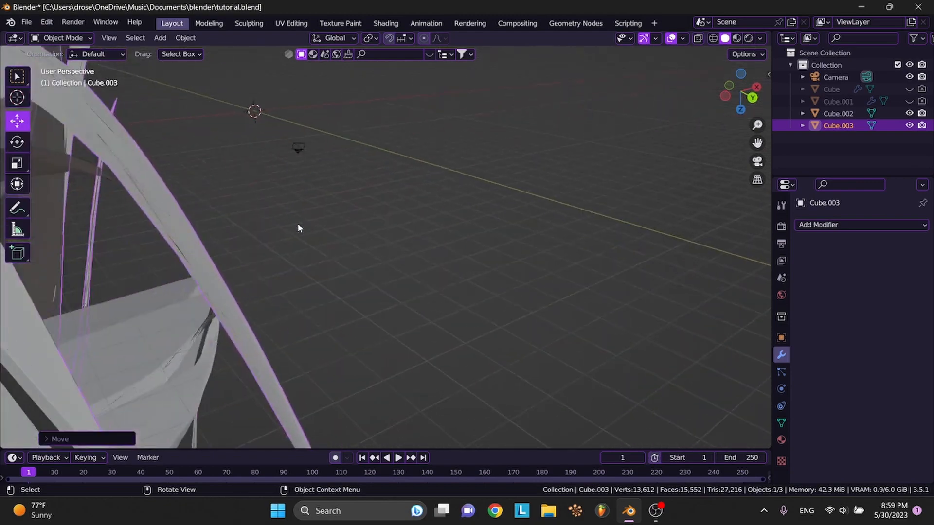
scroll(299, 228, down, 6)
key(ctrl+s)
key(r)
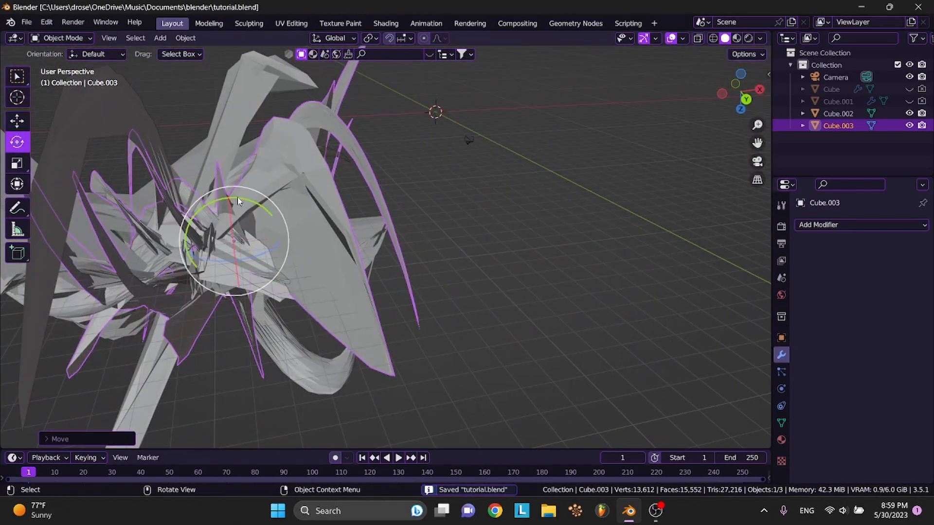
drag(245, 197, 343, 188)
click(472, 174)
scroll(472, 173, down, 3)
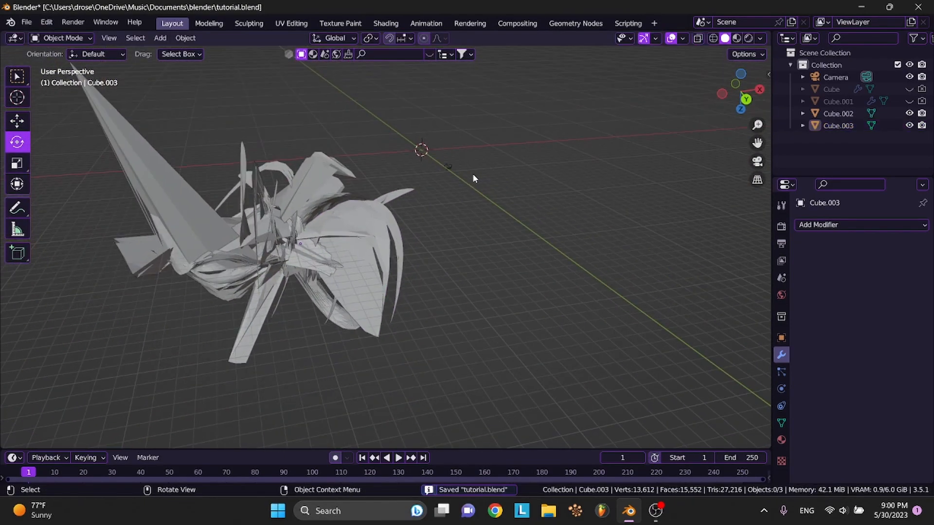
middle_drag(472, 173, 142, 180)
Enlarge Cube.003 and adjust the scale of Cube.002 along X and Z so the shapes interlock
click(473, 179)
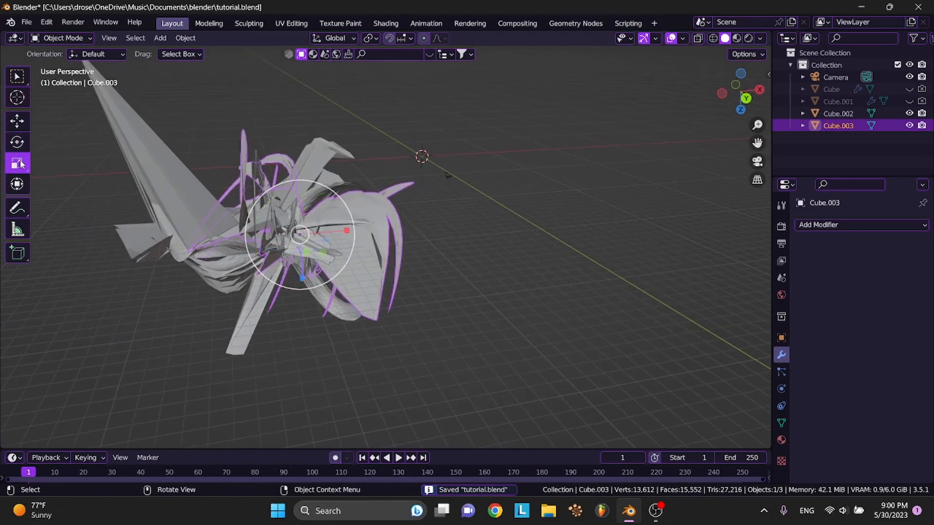
mouse_move(341, 232)
mouse_down()
mouse_move(373, 229)
mouse_move(346, 231)
mouse_up()
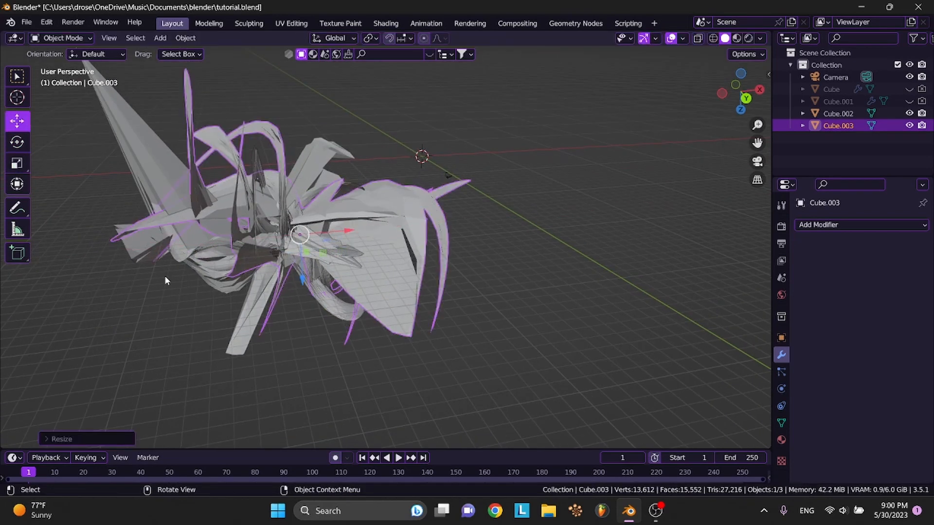
click(212, 263)
click(16, 165)
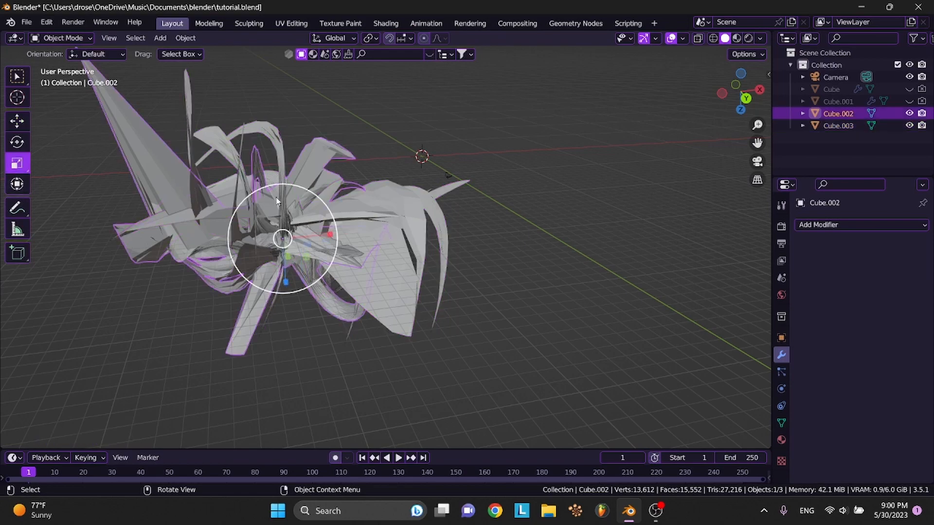
drag(310, 237, 331, 235)
drag(286, 281, 287, 272)
middle_drag(287, 272, 311, 282)
click(405, 301)
Shift Cube.002 along negative X so it extends further out of Cube.003, and save the file
click(245, 241)
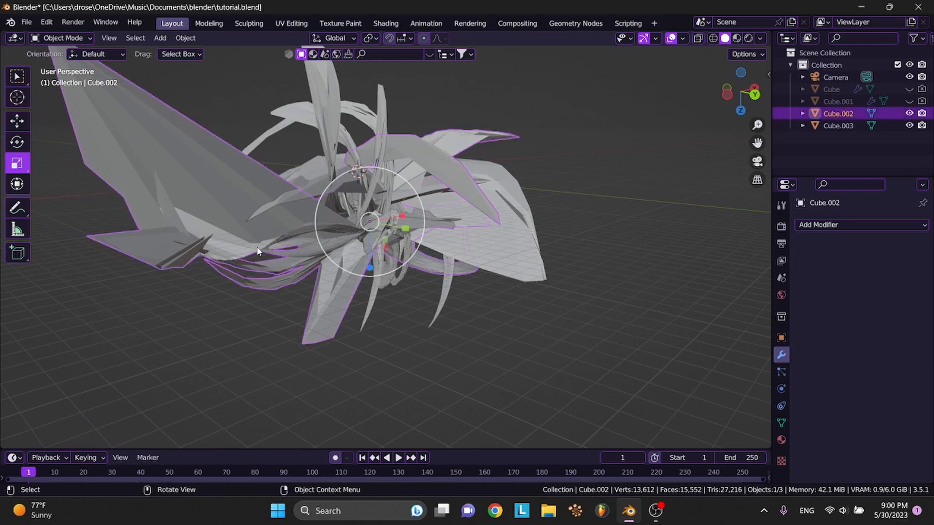
middle_drag(246, 241, 62, 175)
click(17, 120)
drag(347, 233, 319, 237)
click(463, 161)
mouse_move(463, 161)
middle_down()
mouse_move(438, 158)
mouse_move(465, 161)
middle_up()
scroll(462, 161, down, 2)
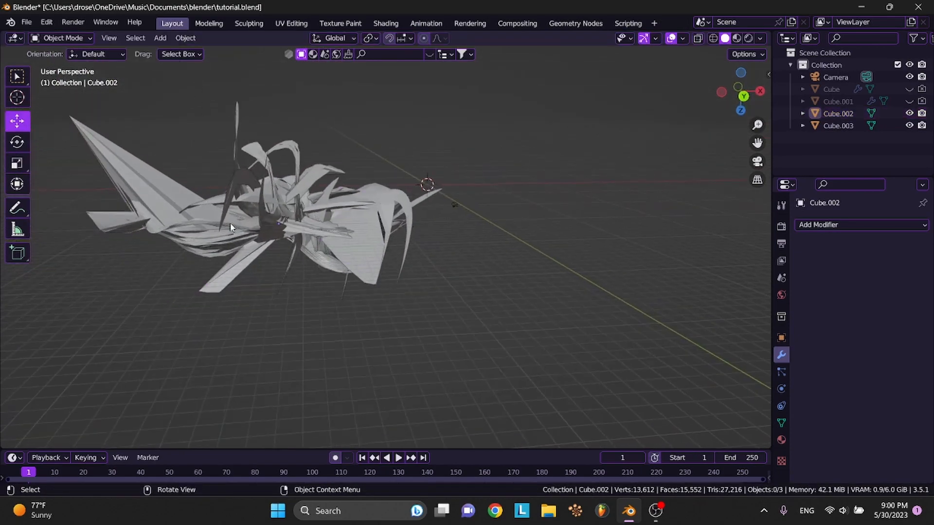
click(230, 225)
drag(298, 224, 280, 224)
click(368, 177)
key(ctrl+s)
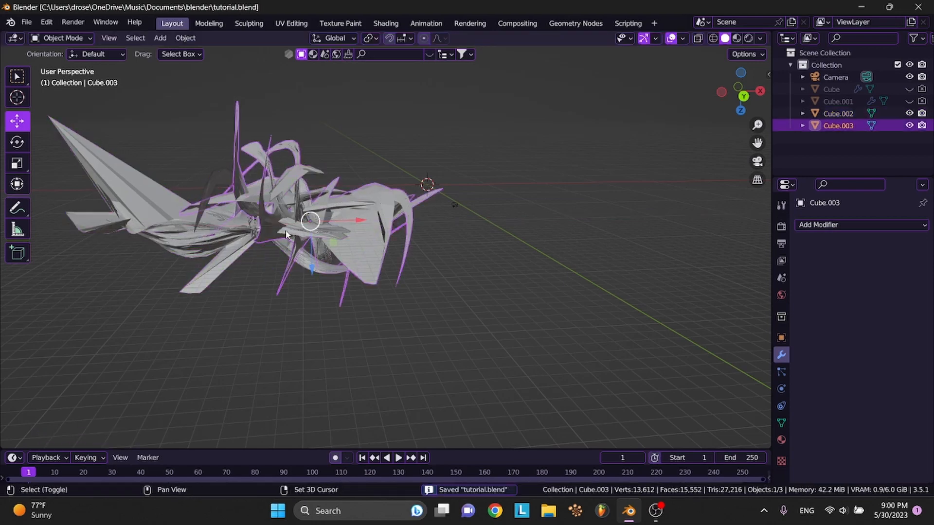
Join Cube.003 and Cube.002 into a single object and save the file
shift+click(396, 205)
key(ctrl+j)
key(ctrl+s)
middle_drag(396, 205, 407, 225)
key(ctrl+s)
Add a Simple Deform modifier to the joined object in Twist mode with a 115° angle about X, and save
scroll(313, 201, up, 6)
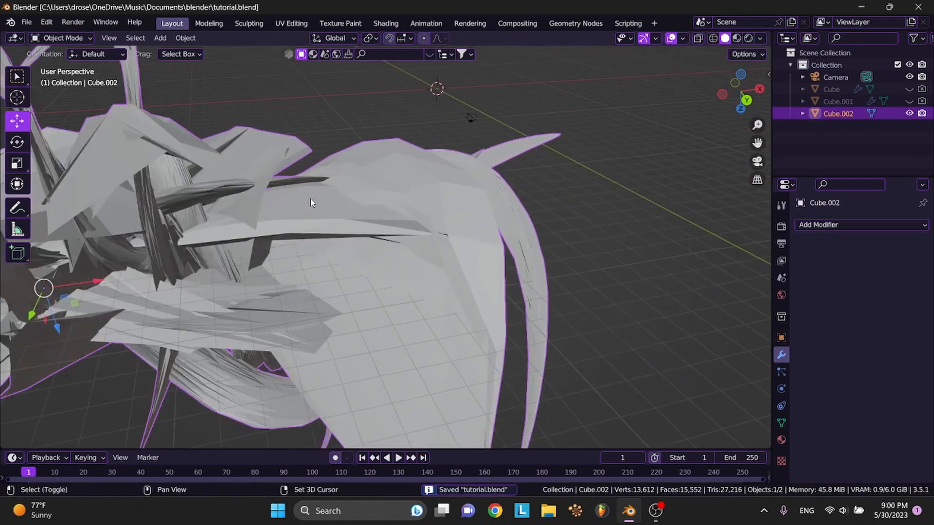
shift+middle_drag(313, 201, 418, 183)
scroll(418, 183, down, 4)
middle_drag(364, 371, 383, 338)
click(855, 227)
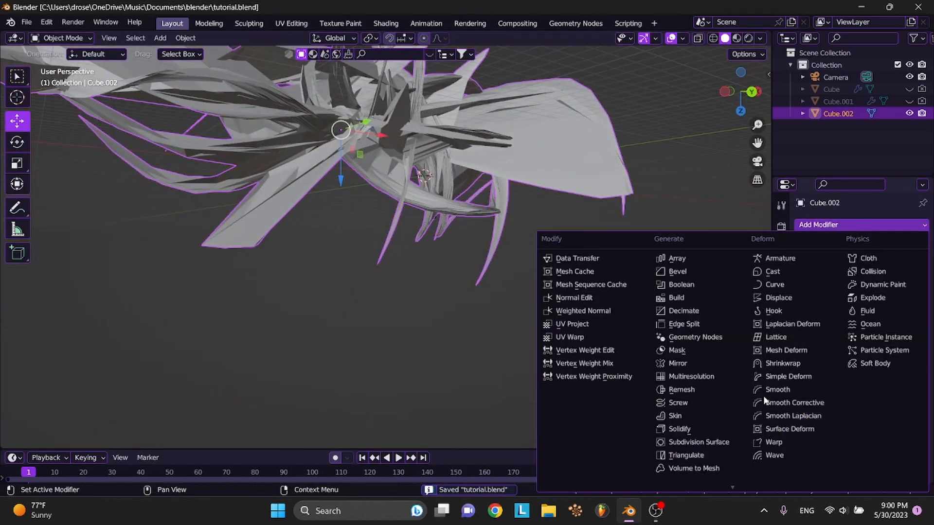
click(772, 379)
middle_drag(633, 272, 619, 327)
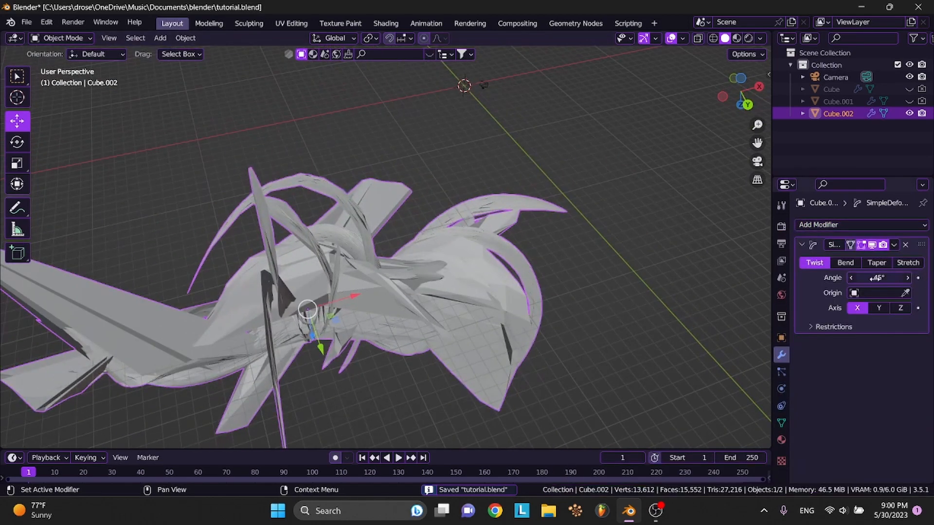
drag(877, 278, 905, 279)
middle_drag(606, 321, 606, 267)
key(ctrl+s)
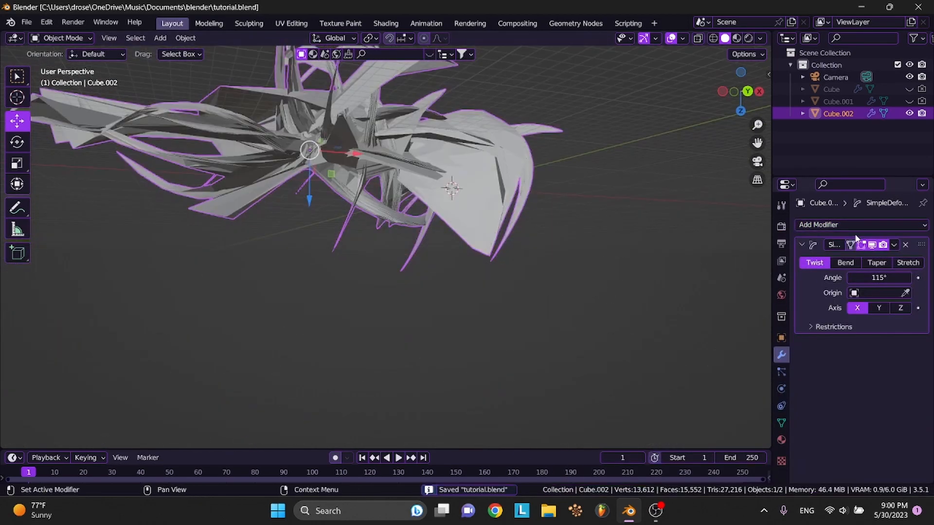
Add a second Simple Deform modifier in Bend mode with a 360° angle about X, deselect the object, and save
click(855, 226)
click(778, 379)
click(845, 361)
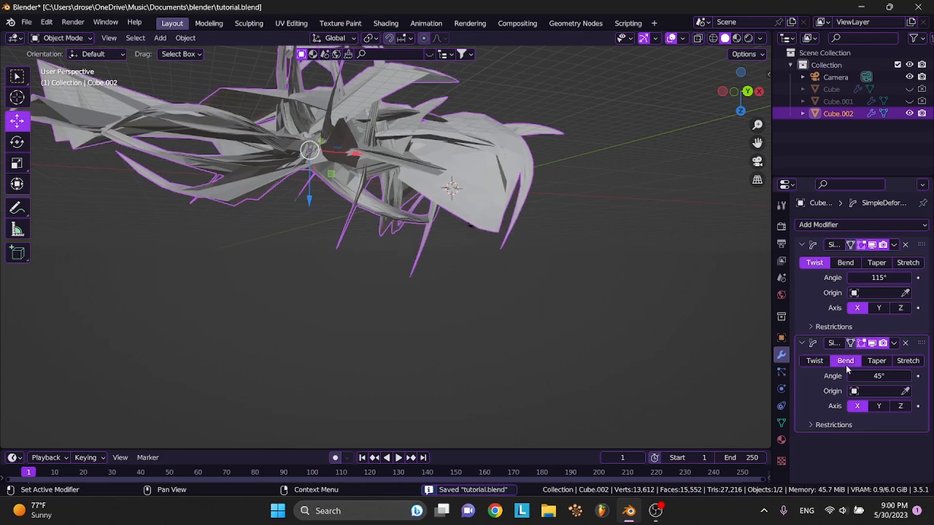
drag(878, 376, 917, 376)
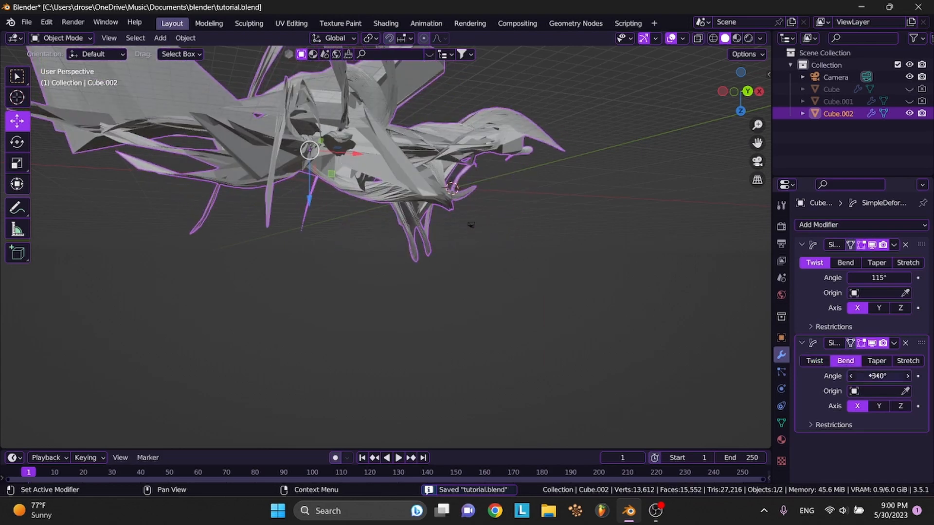
middle_drag(463, 268, 720, 300)
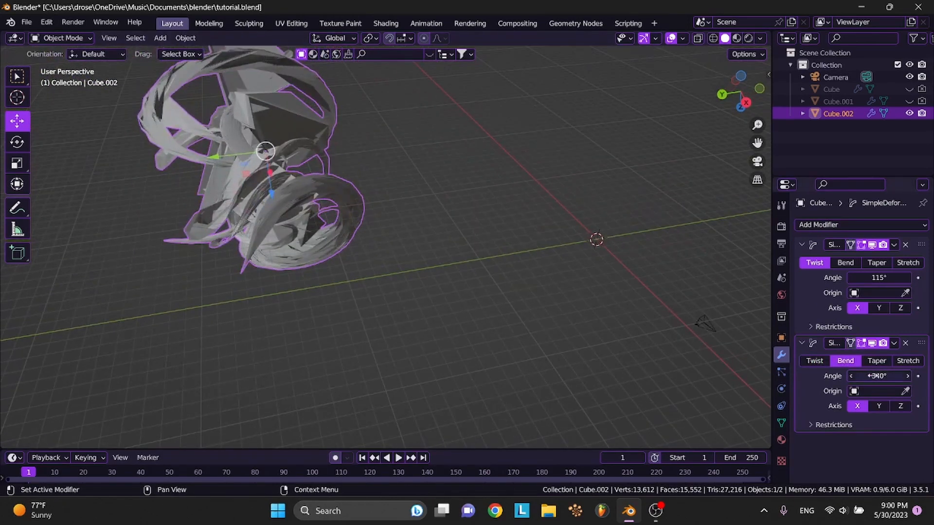
drag(874, 376, 883, 376)
middle_drag(368, 261, 377, 273)
click(375, 269)
key(ctrl+s)
Add a Subdivision Surface modifier to the twisted and bent object and save the file
click(855, 224)
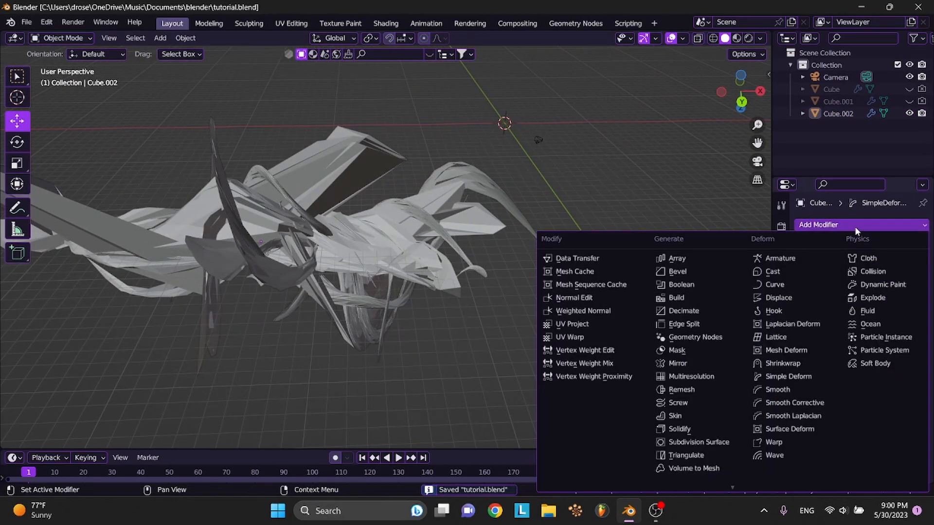
mouse_move(692, 497)
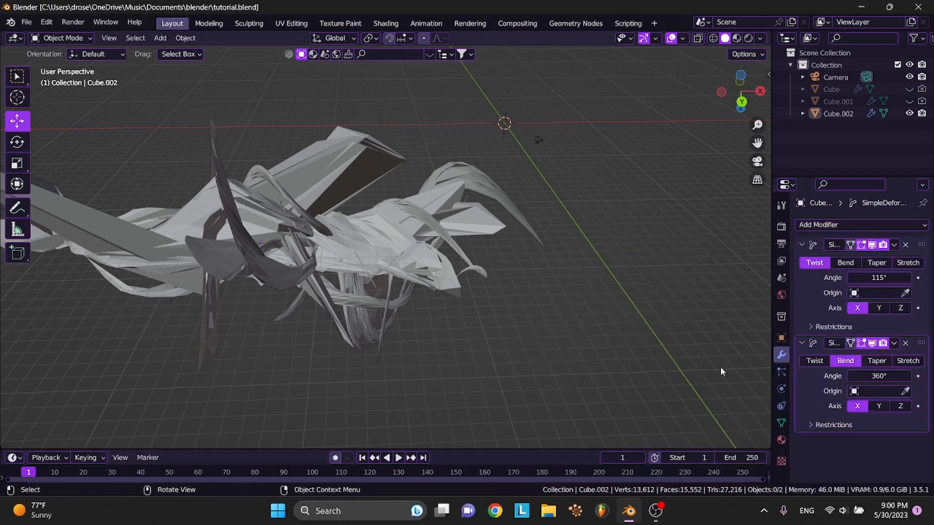
click(826, 226)
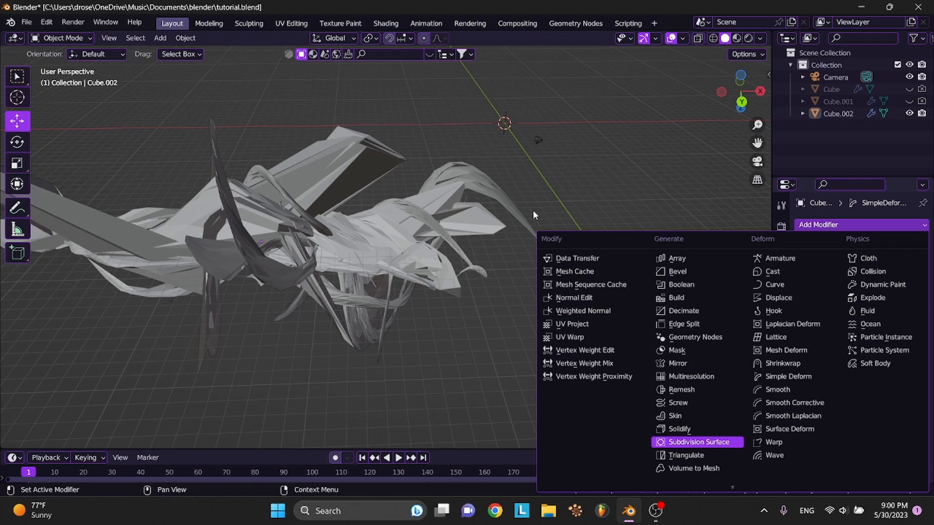
middle_drag(534, 215, 533, 215)
click(458, 246)
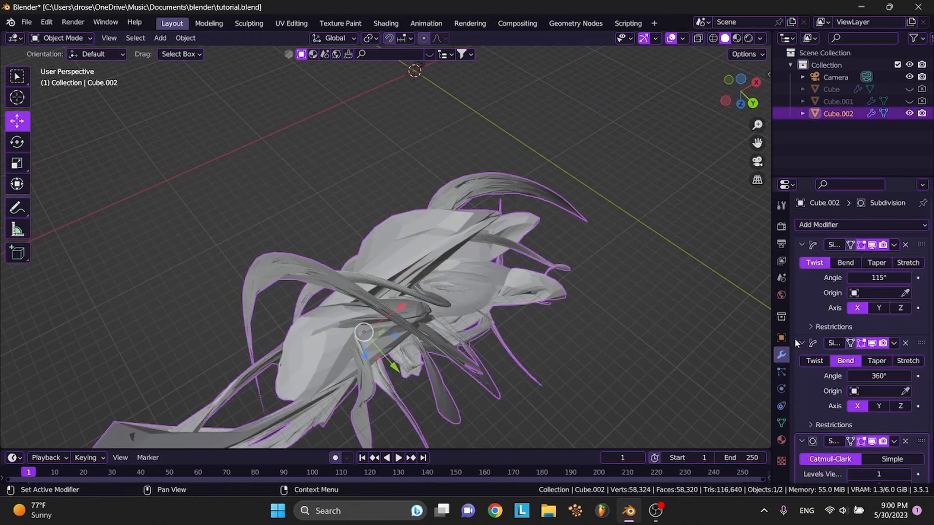
scroll(808, 384, down, 3)
key(ctrl+s)
middle_drag(493, 282, 495, 288)
middle_drag(495, 287, 496, 292)
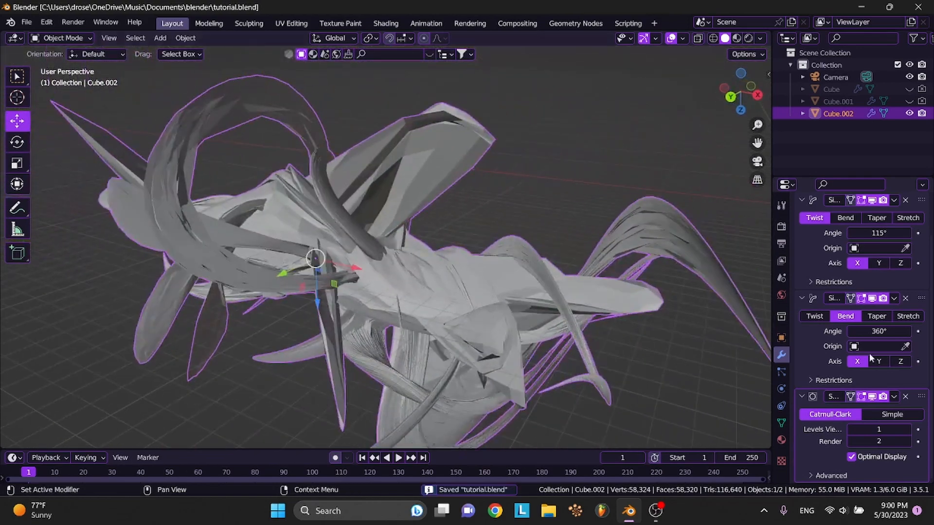
Apply the Subdivision Surface, Bend and Twist modifiers on the joined object
click(894, 397)
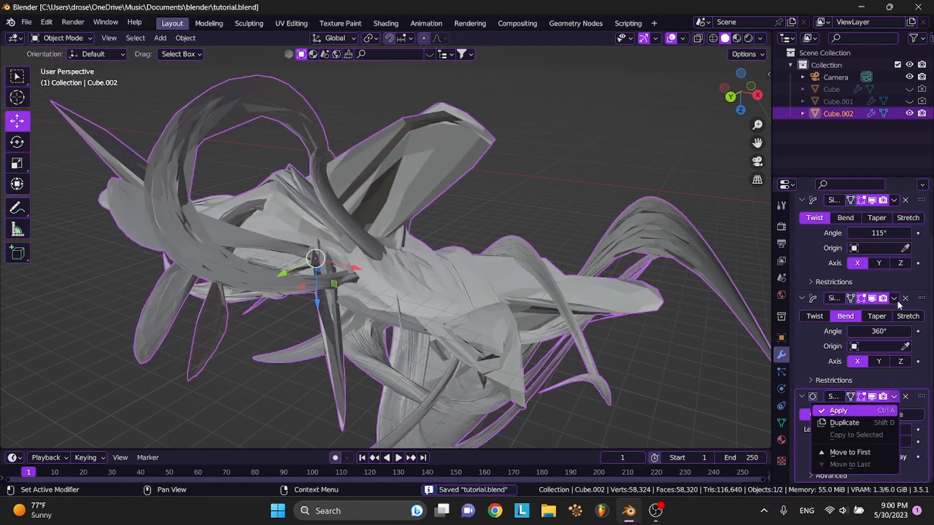
click(839, 411)
click(894, 343)
click(881, 358)
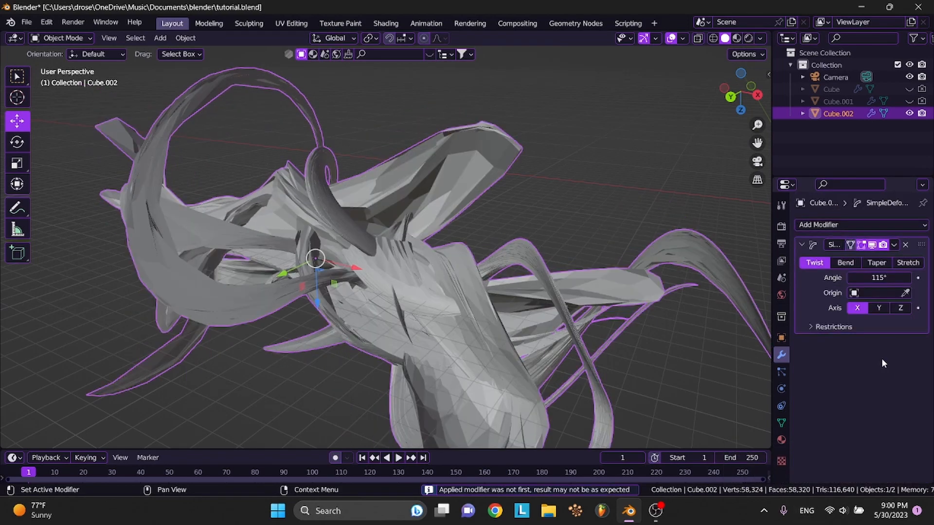
click(894, 244)
click(893, 258)
click(585, 154)
middle_drag(585, 154, 586, 154)
click(586, 154)
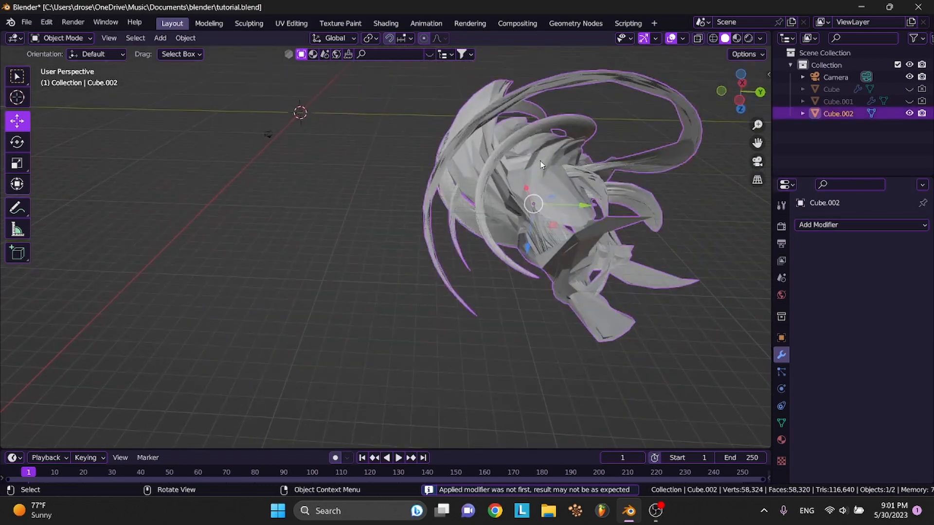
Save the file and set the scene's render engine to Cycles
key(ctrl+s)
click(781, 226)
click(860, 244)
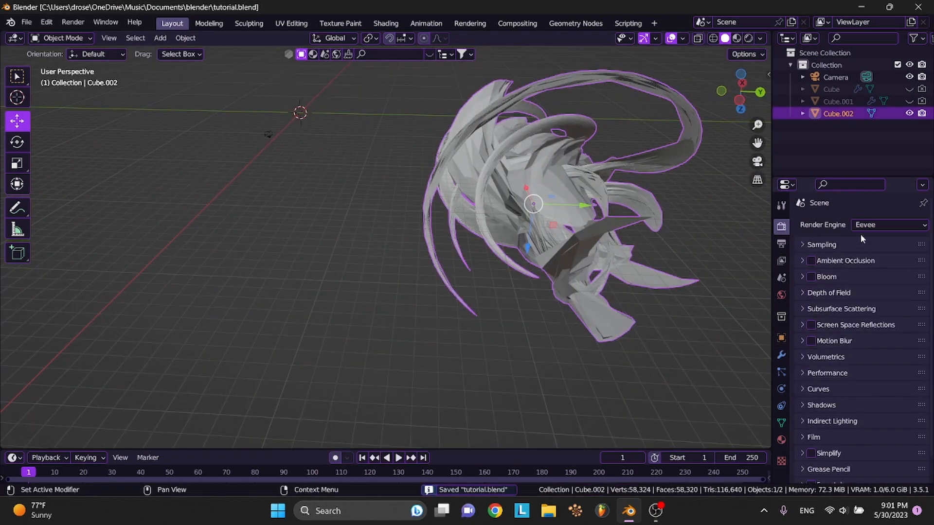
click(860, 228)
click(864, 265)
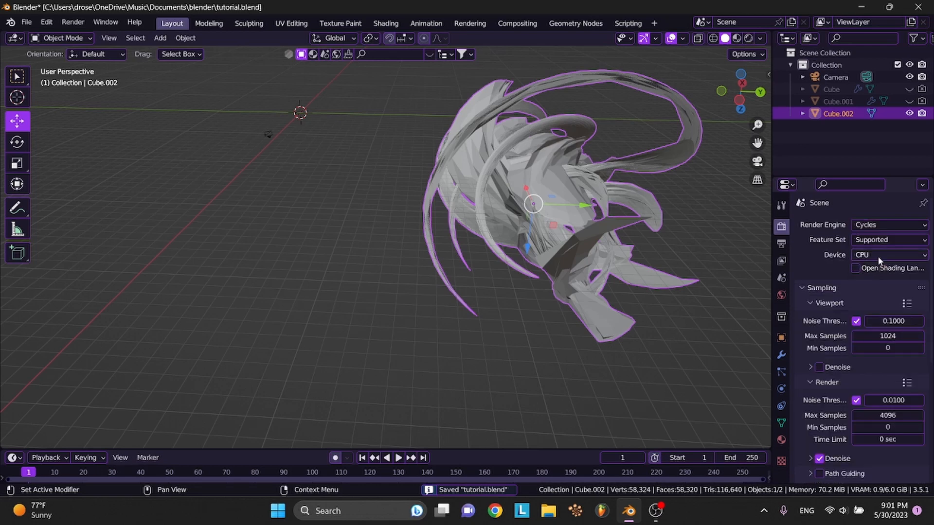
Set the Cycles render device to GPU Compute and save the file
click(878, 256)
click(864, 279)
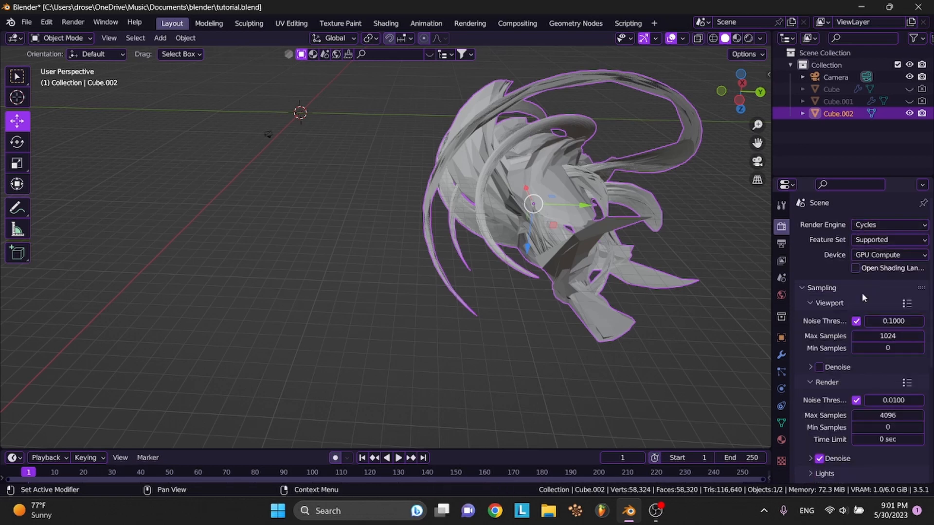
key(ctrl+s)
Disable the viewport noise threshold, set the viewport samples to 20, and save the file
click(856, 321)
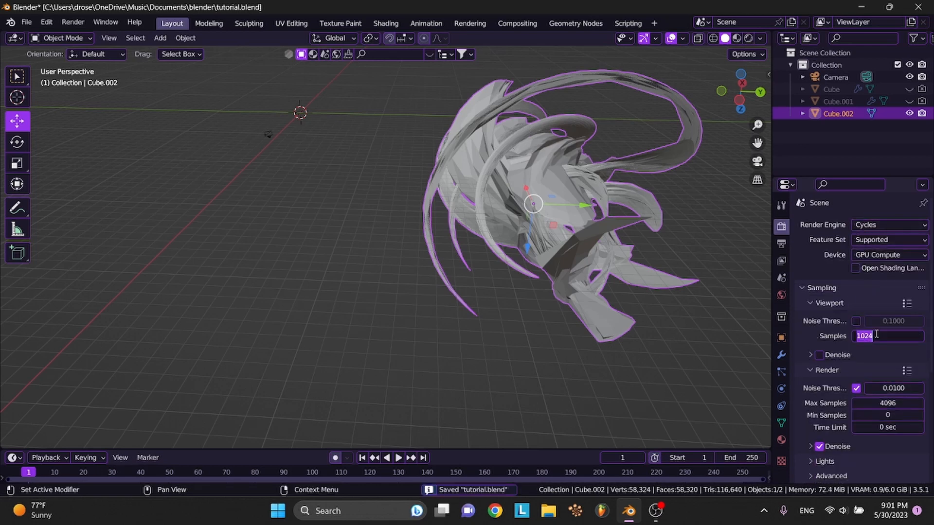
click(877, 333)
text(20)
key(Return)
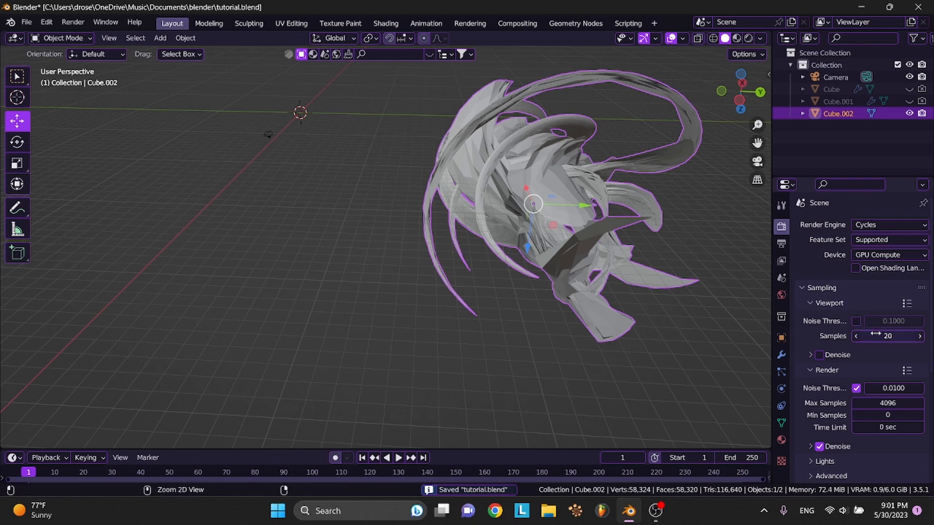
key(ctrl+s)
Set the render max samples to 400, disable the render noise threshold, and save the file
click(898, 401)
text(400)
key(Return)
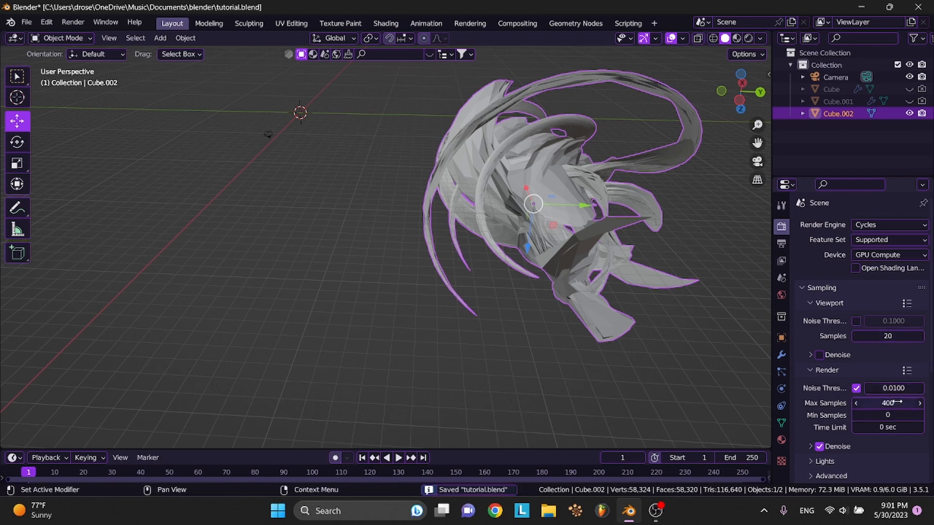
click(857, 389)
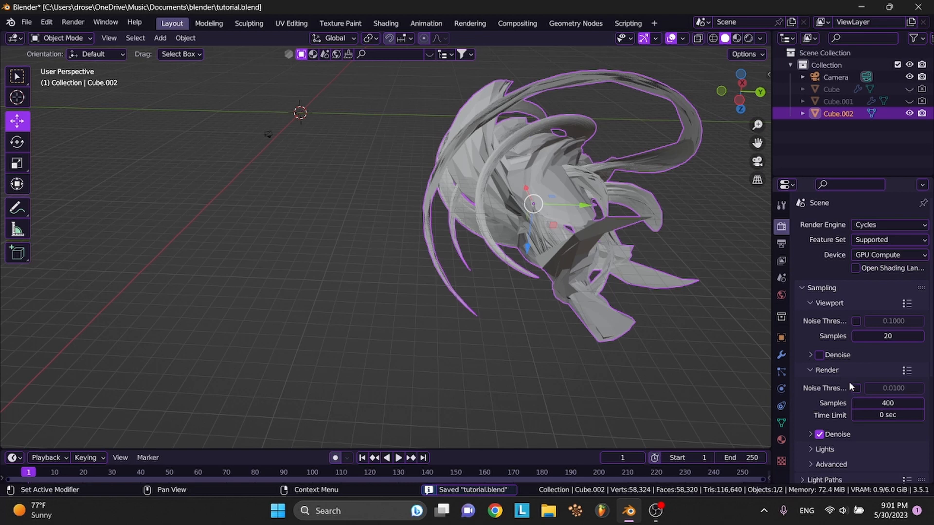
key(ctrl+s)
Set the render samples to 150, toggle render denoising off and back on, and save the file
click(870, 402)
text(1)
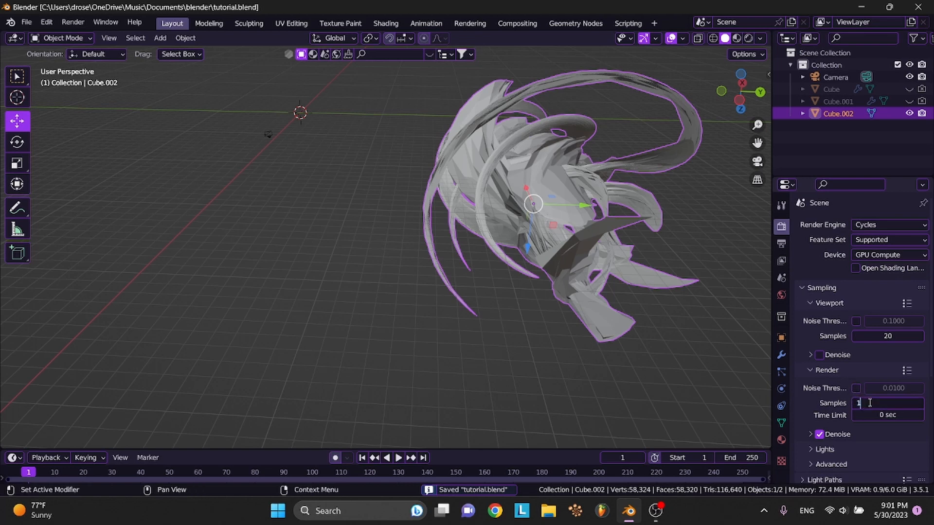
text(50)
key(Return)
click(819, 434)
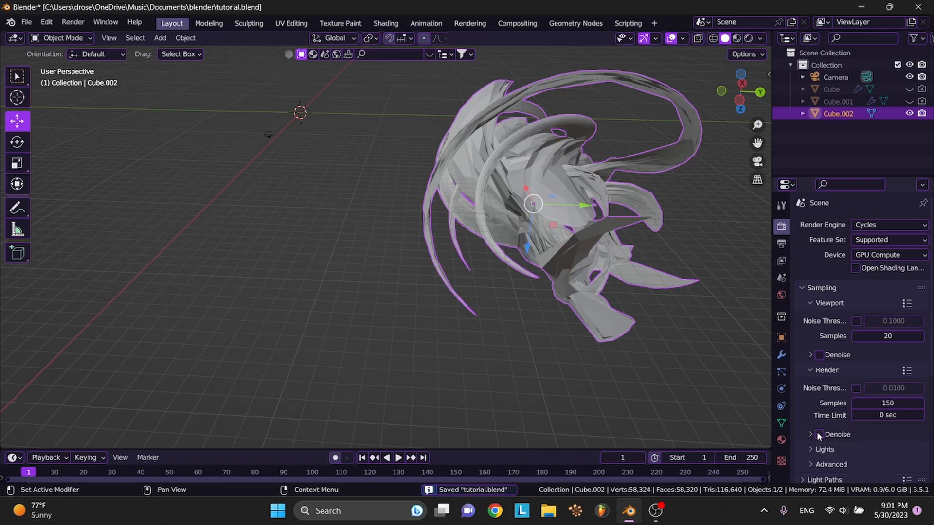
key(ctrl+s)
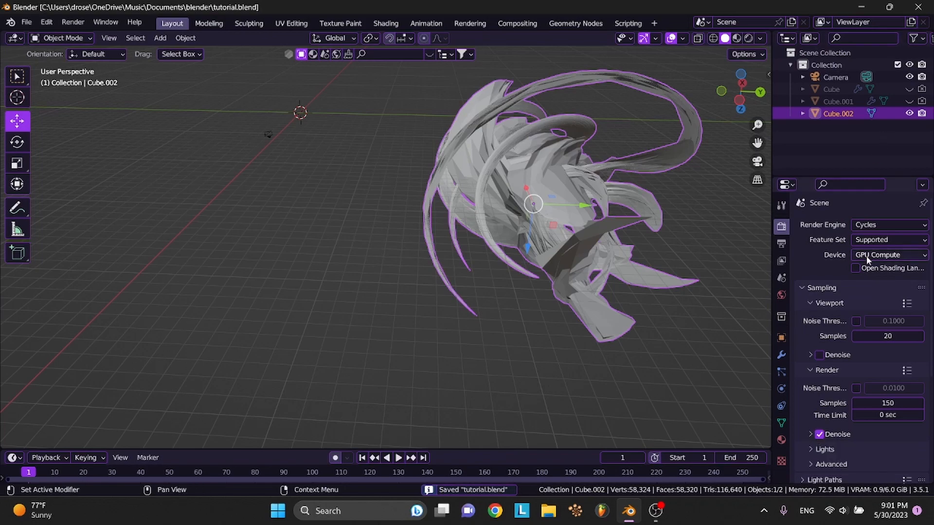
Copy and paste the deformed object, move the duplicate along Y clear of the original, and hide the duplicate
middle_drag(612, 195, 415, 265)
scroll(415, 265, up, 4)
scroll(415, 266, down, 8)
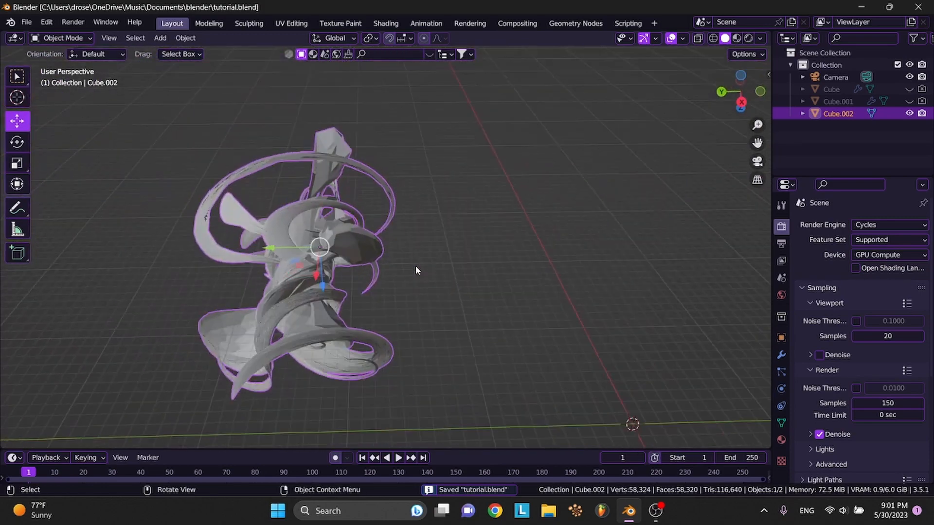
key(ctrl+c)
key(ctrl+v)
drag(270, 253, 472, 248)
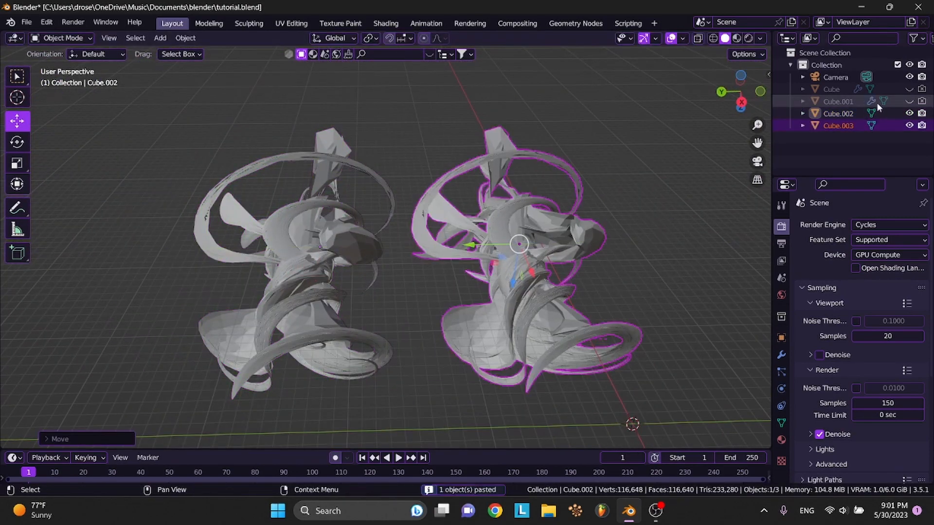
click(909, 126)
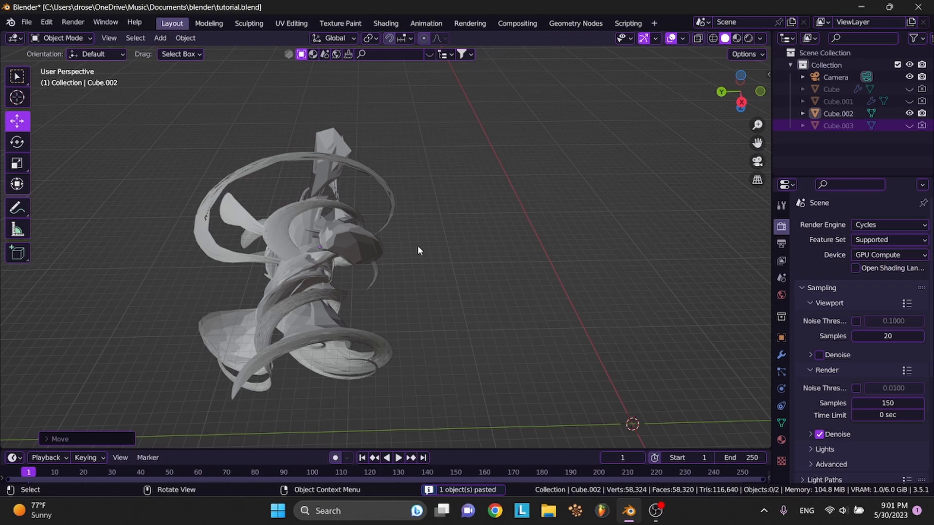
Select the original deformed object, save the file, and add a Wireframe modifier to the object
click(298, 249)
mouse_move(298, 249)
middle_down()
mouse_move(336, 228)
mouse_move(273, 243)
mouse_move(392, 319)
mouse_move(298, 249)
middle_up()
scroll(298, 249, up, 4)
key(ctrl+s)
click(781, 356)
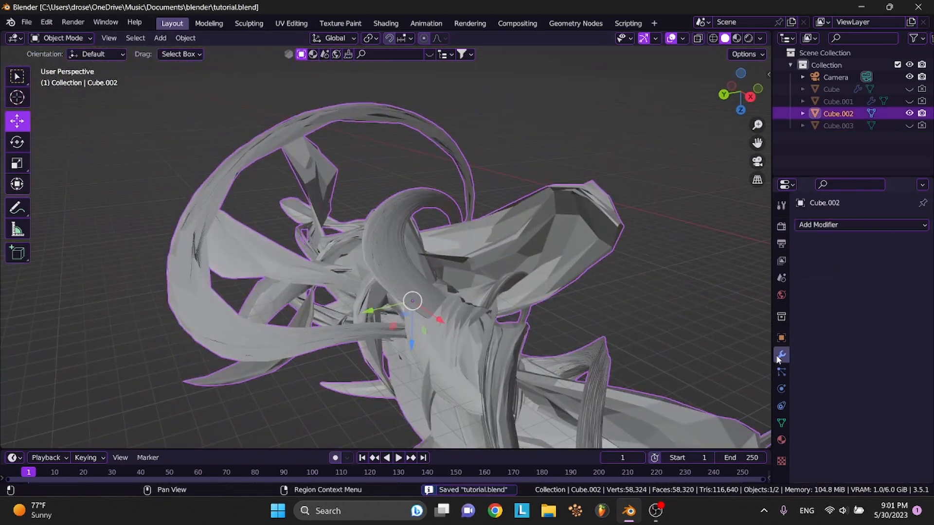
click(817, 224)
scroll(701, 439, down, 1)
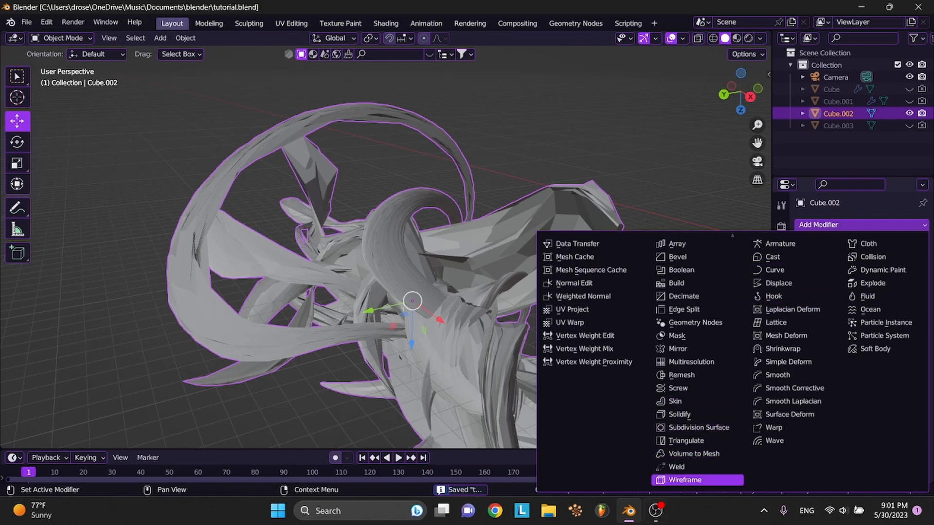
click(674, 481)
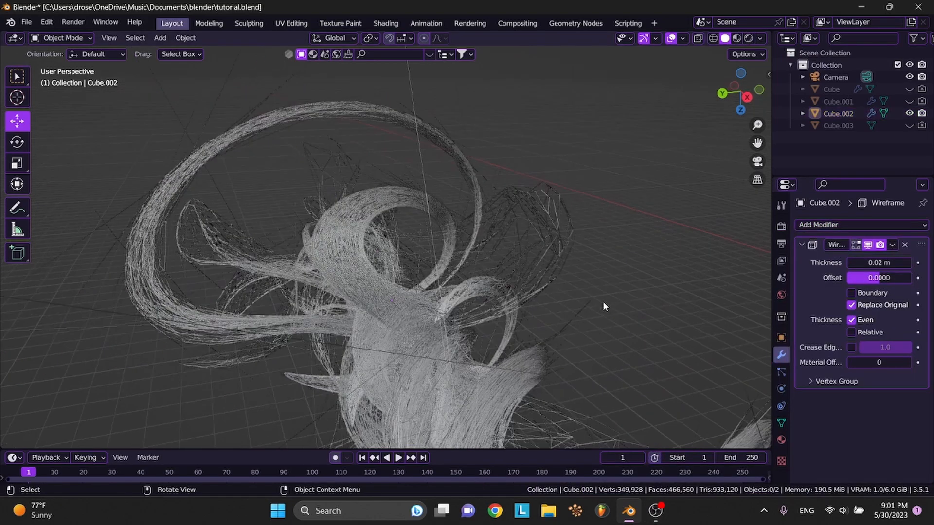
Examine the wireframe structure close up and from several angles, selecting the object again
middle_drag(603, 302, 603, 305)
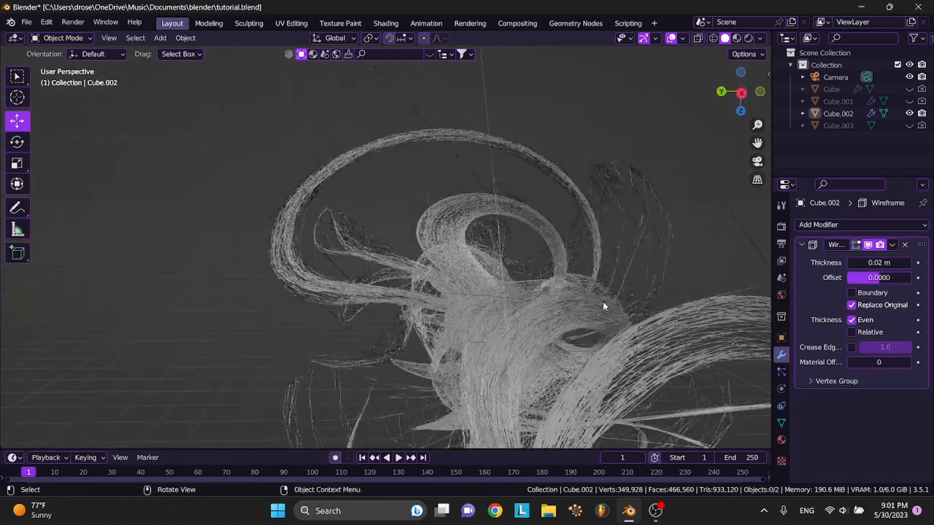
scroll(602, 302, up, 8)
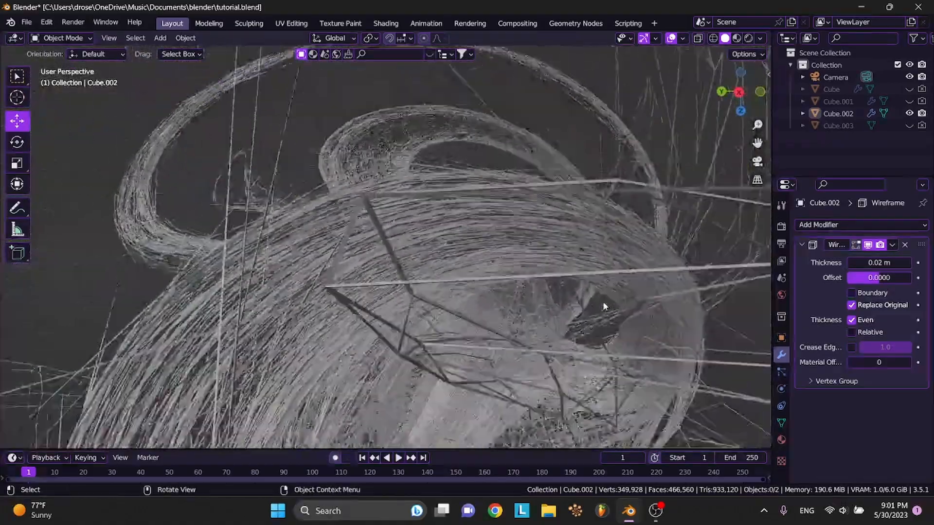
scroll(602, 302, down, 10)
scroll(605, 300, up, 8)
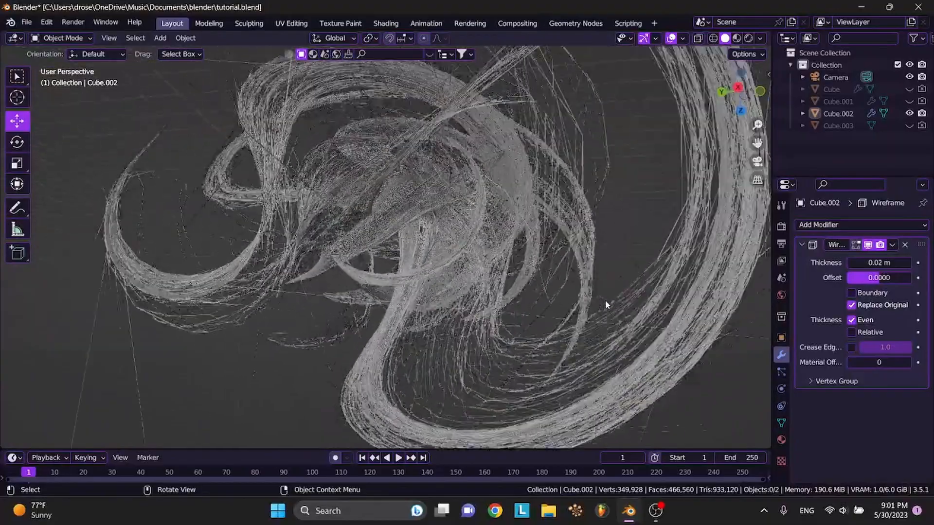
scroll(605, 300, up, 6)
scroll(605, 300, down, 3)
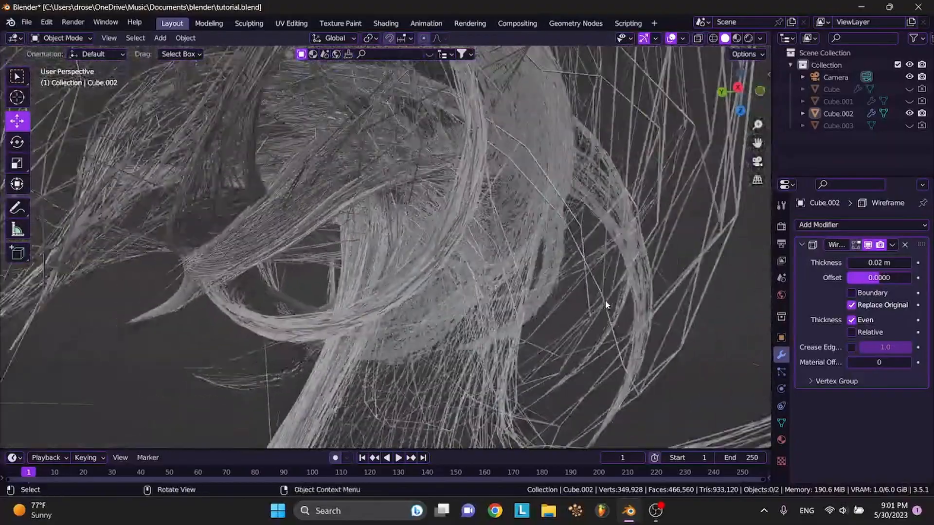
scroll(605, 299, down, 6)
shift+click(510, 321)
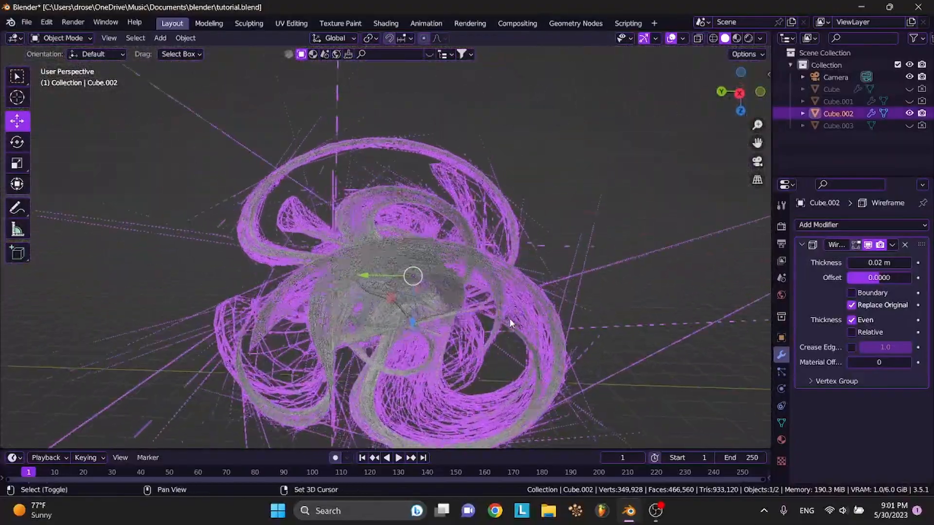
middle_drag(510, 323, 613, 248)
Switch to the camera view and lock the camera to the view
click(757, 162)
click(768, 75)
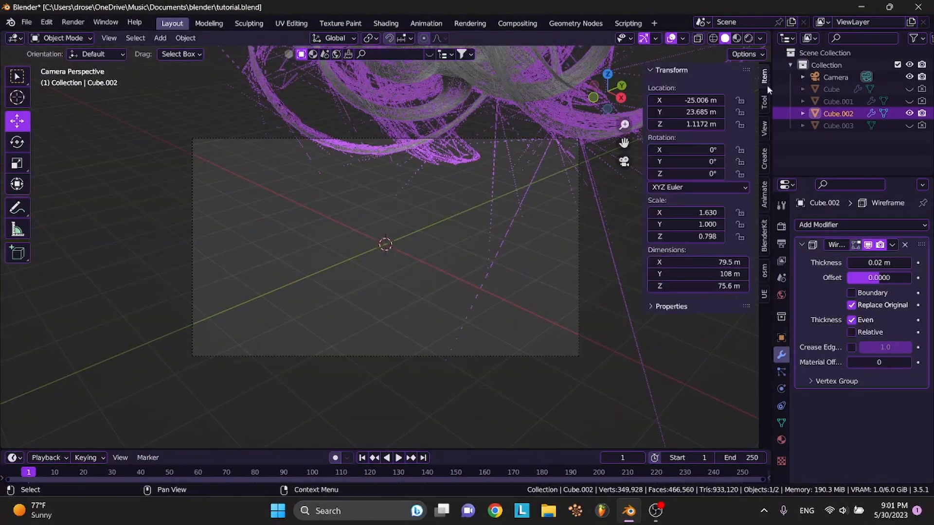
click(764, 130)
click(696, 221)
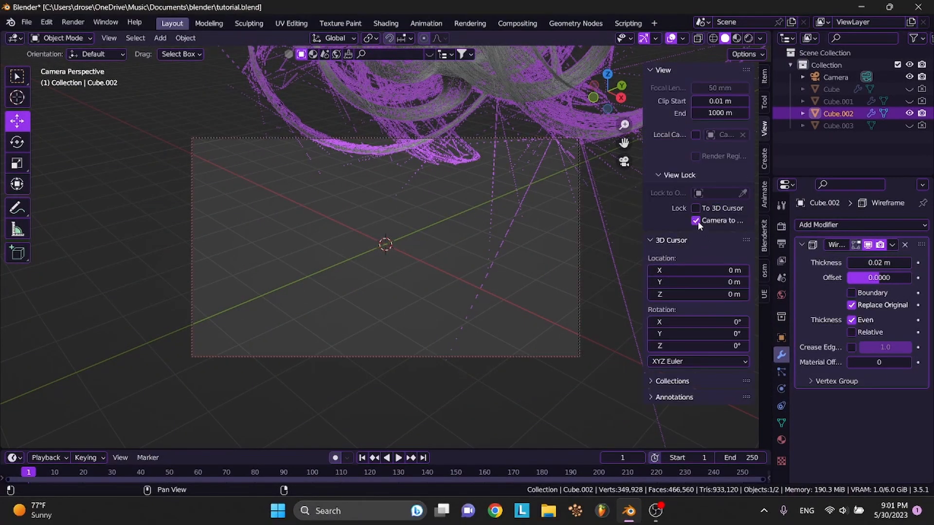
key(n)
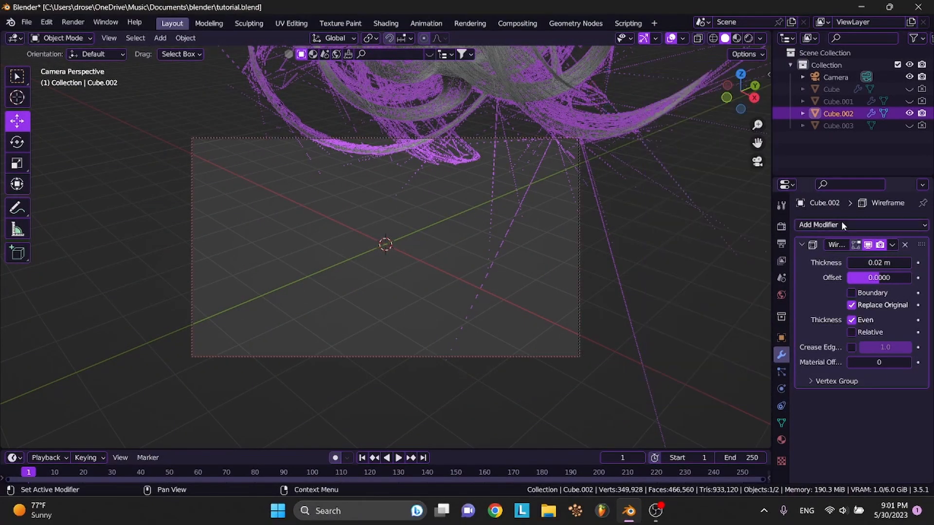
Move and rotate the locked camera to bring the wireframe shape into its frame, and save the file
shift+middle_drag(733, 185, 660, 183)
scroll(513, 206, up, 5)
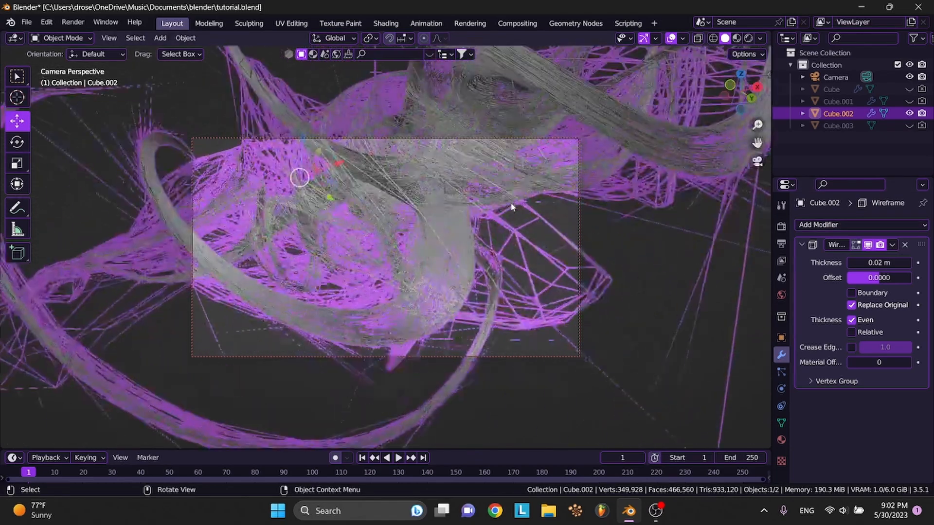
middle_drag(512, 206, 512, 206)
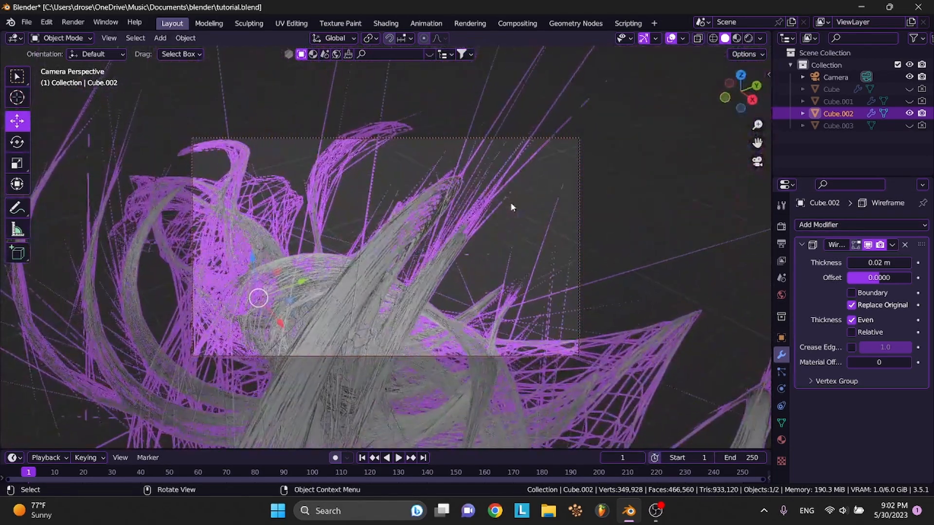
key(ctrl+s)
Reduce the Wireframe modifier's thickness to 0.016 m, turn off even thickness, and deselect the object
click(852, 263)
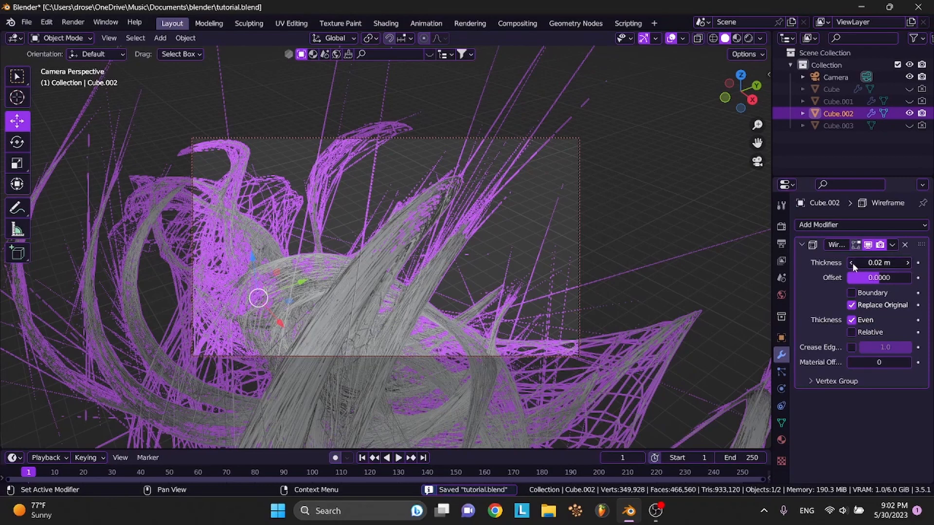
click(852, 263)
click(851, 263)
click(852, 320)
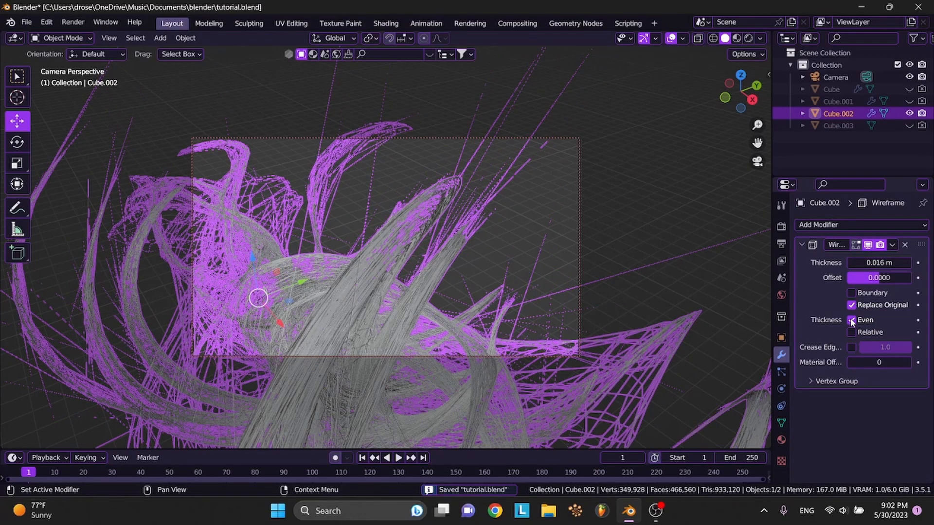
click(662, 221)
Orbit the locked camera around the wireframe shape to compose a new angle, saving the file along the way
scroll(661, 222, left, 15)
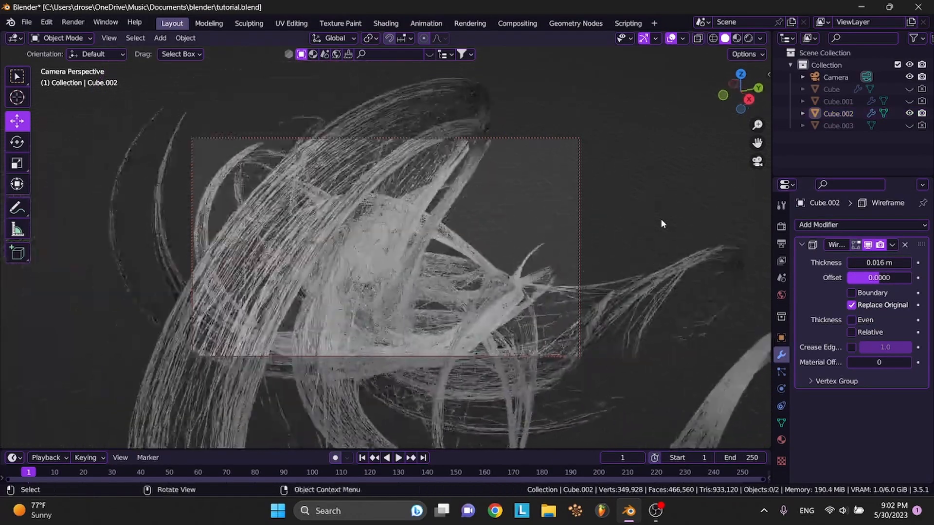
scroll(661, 220, left, 15)
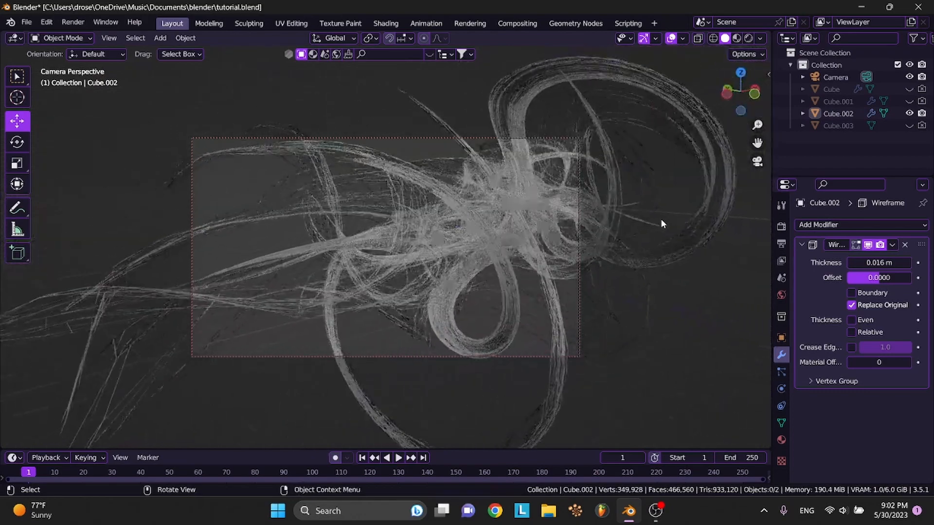
scroll(661, 218, left, 15)
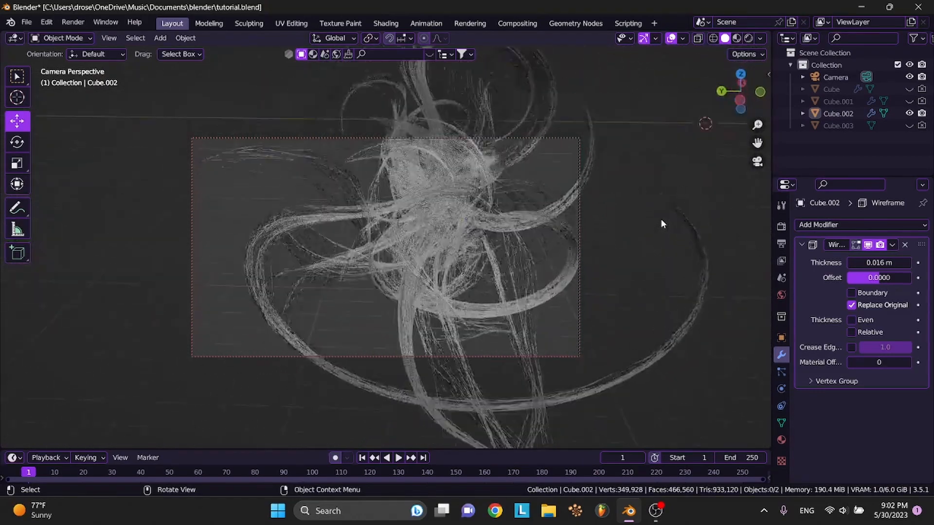
key(ctrl+s)
scroll(660, 218, left, 8)
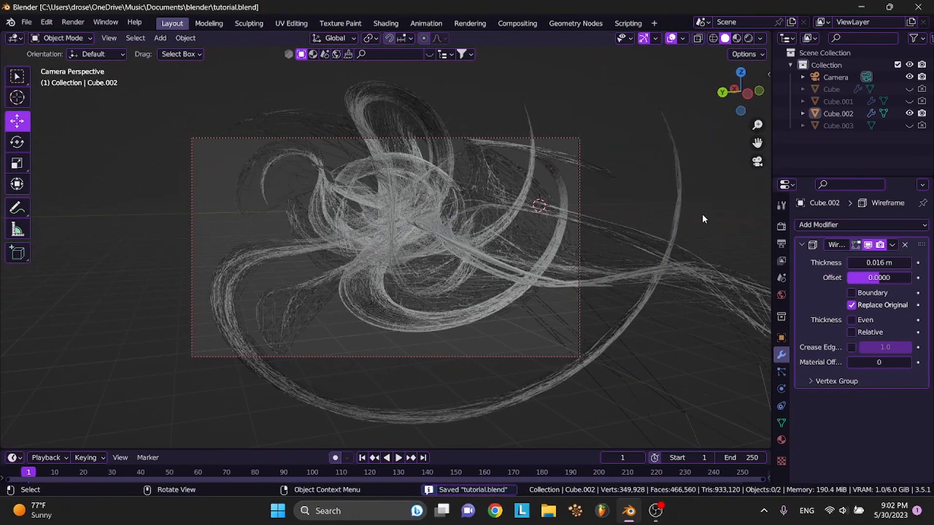
Review the scene's output resolution, frame range and file format settings, and return to the object's modifier settings
click(782, 245)
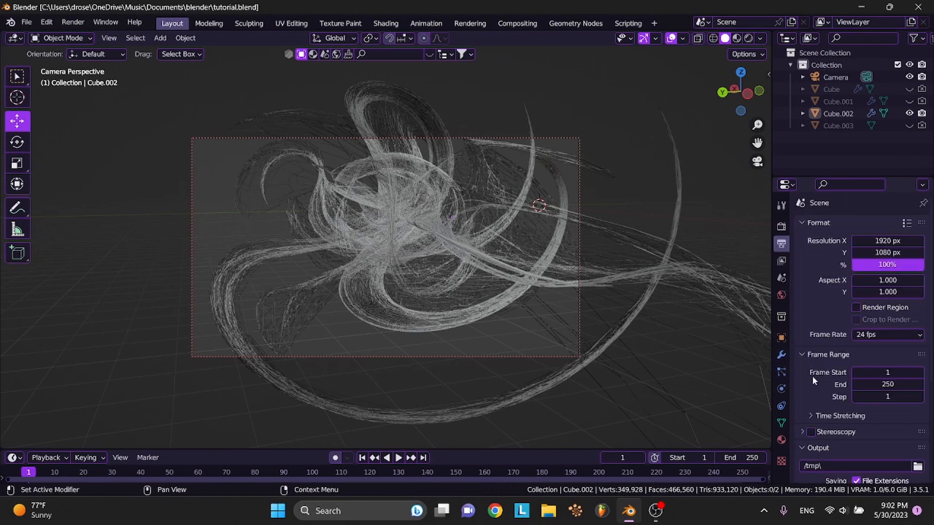
scroll(813, 379, down, 5)
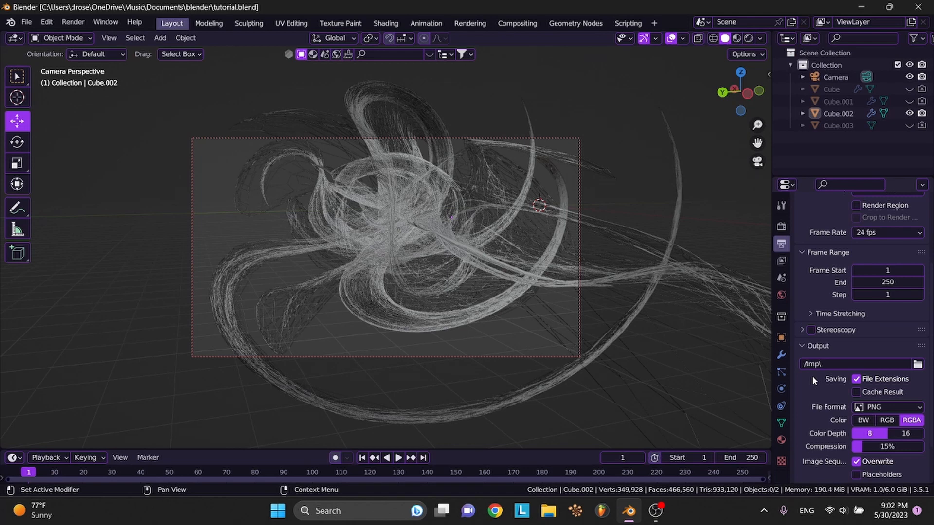
scroll(813, 378, down, 3)
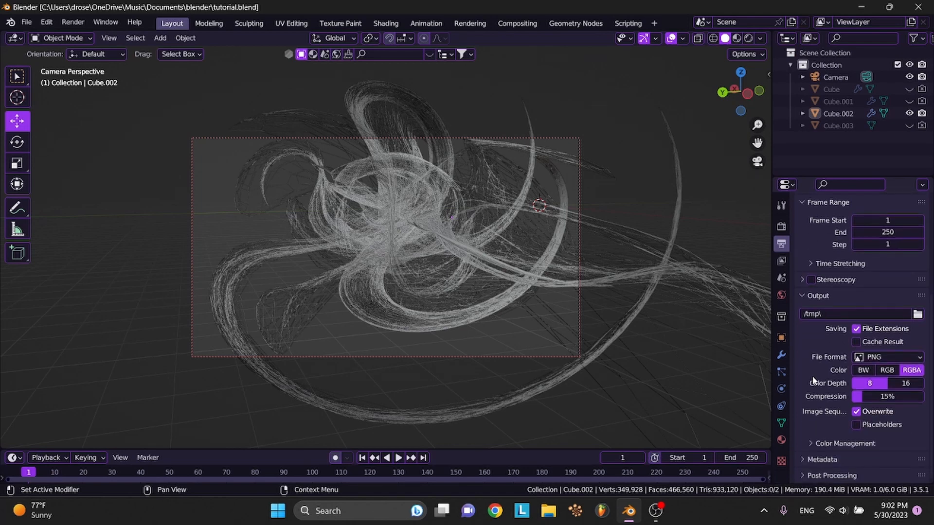
click(782, 355)
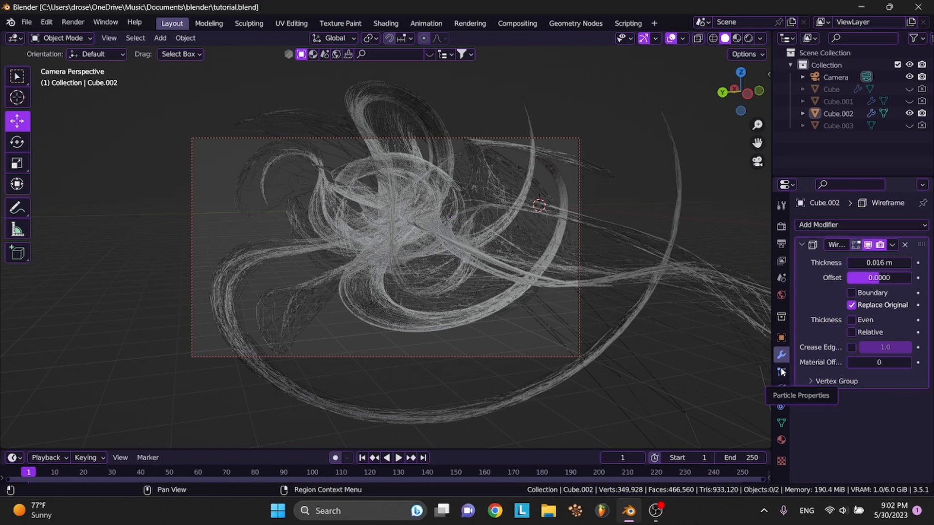
Move the locked camera closer to the wireframe shape from a new angle and save the file
scroll(557, 209, up, 5)
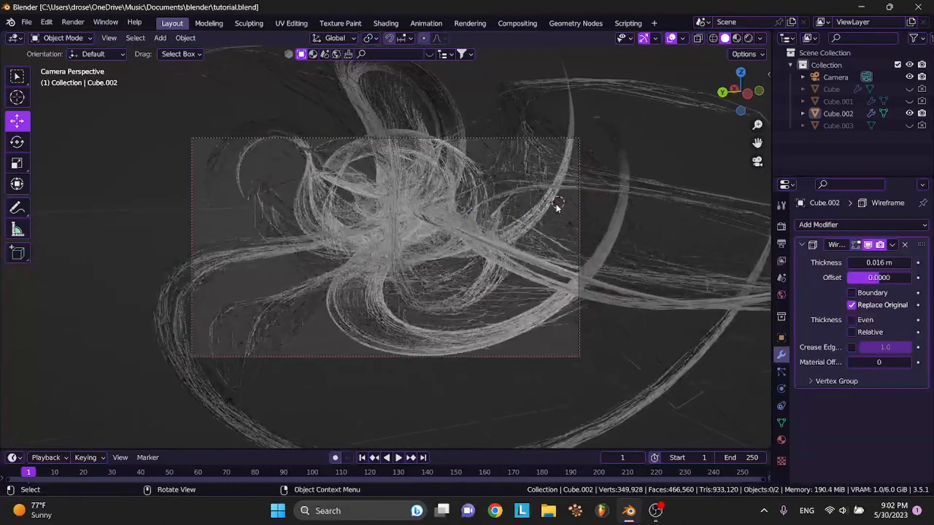
key(ctrl+s)
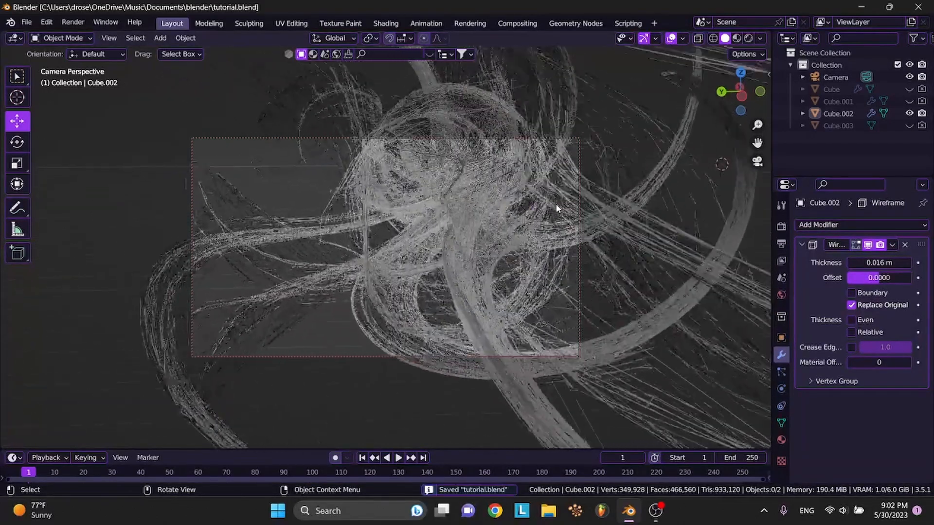
scroll(557, 208, up, 3)
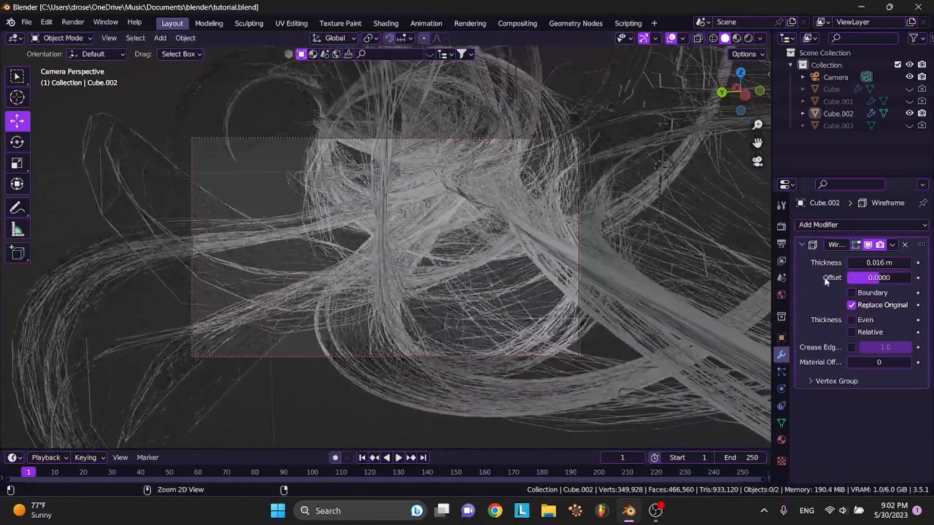
Set the camera's focal length to 24 mm for a wider perspective view
click(837, 76)
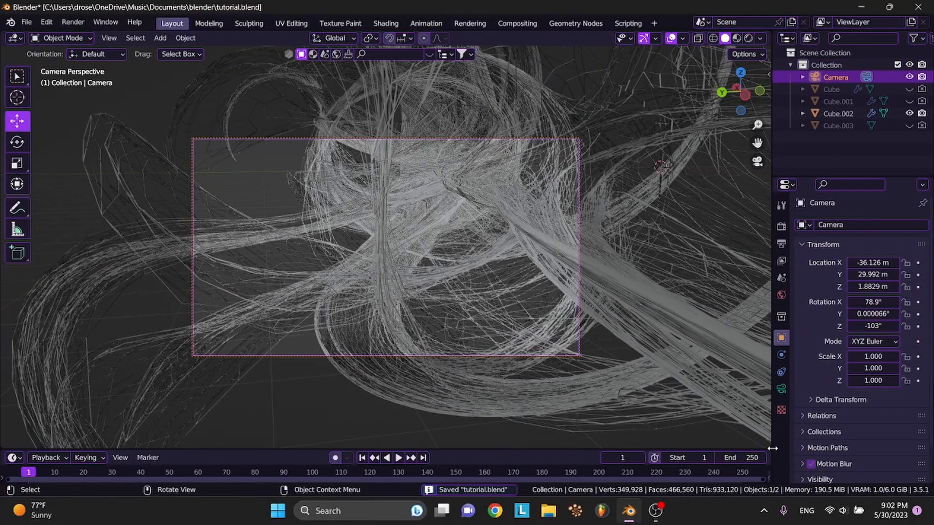
click(781, 389)
drag(882, 281, 831, 281)
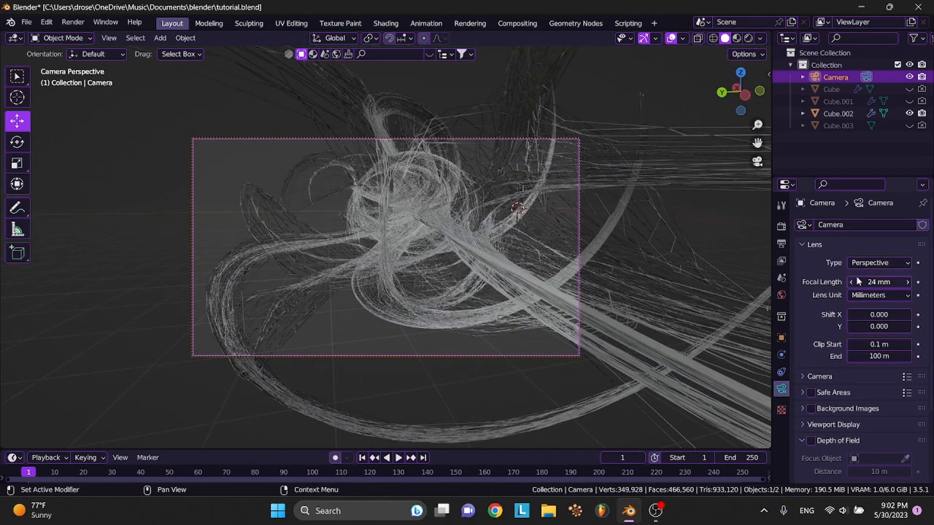
Orbit and shift the locked camera until the thick strands fan out across the frame's foreground, and save the file
scroll(672, 302, right, 5)
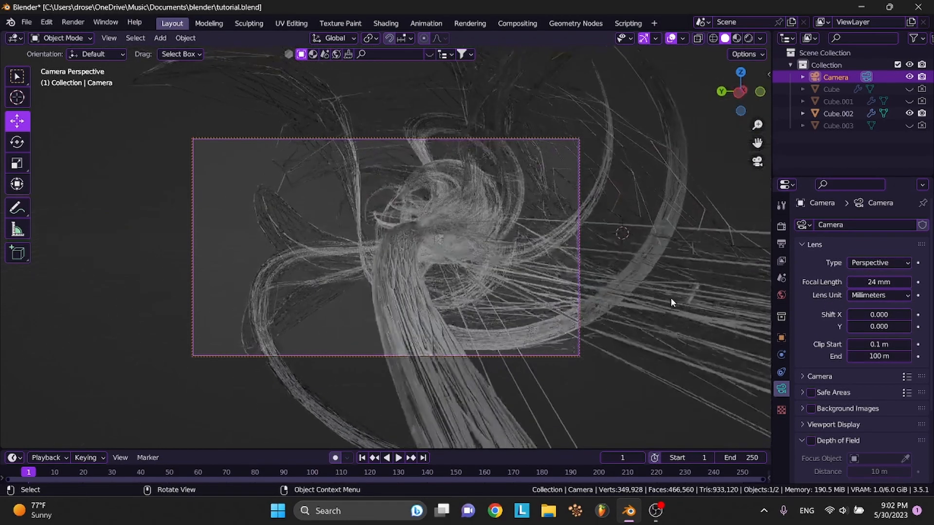
scroll(672, 302, left, 3)
scroll(672, 303, down, 5)
scroll(671, 303, up, 5)
shift+scroll(672, 303, up, 3)
scroll(671, 302, left, 5)
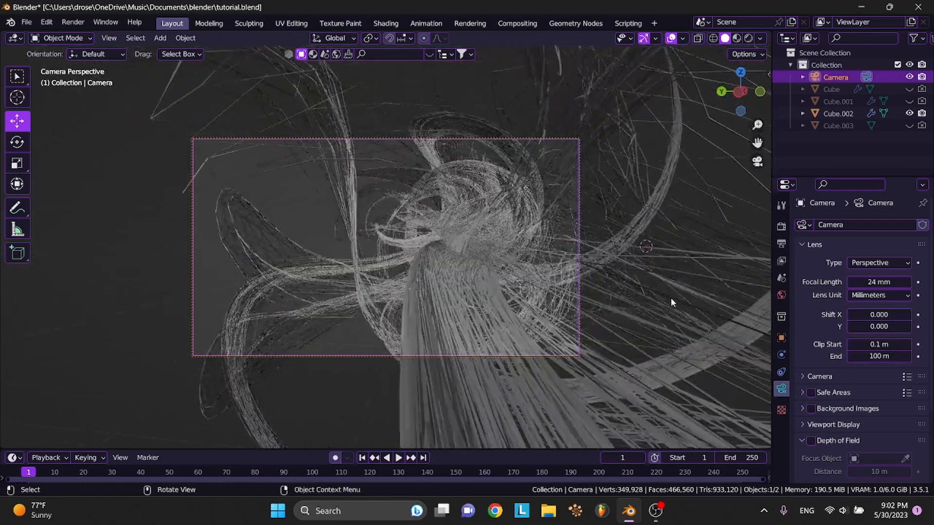
scroll(671, 302, left, 4)
shift+scroll(671, 303, left, 4)
scroll(672, 303, right, 5)
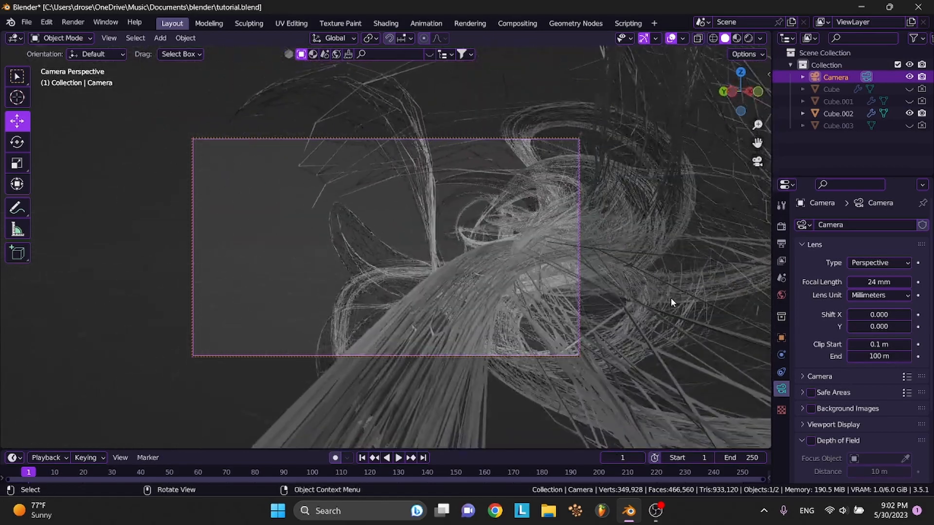
scroll(671, 303, left, 3)
scroll(671, 303, right, 5)
shift+scroll(671, 303, left, 4)
scroll(672, 302, left, 5)
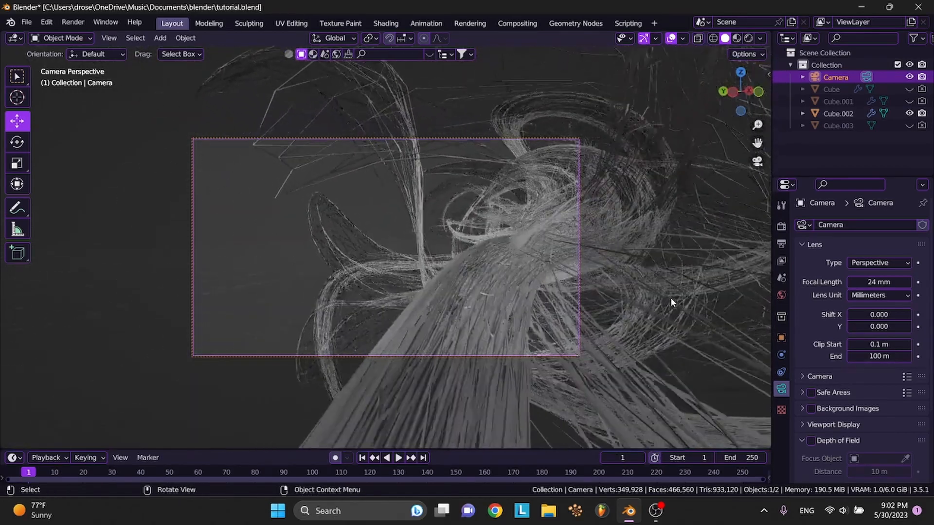
shift+scroll(672, 302, right, 4)
scroll(671, 303, right, 4)
shift+scroll(672, 303, down, 5)
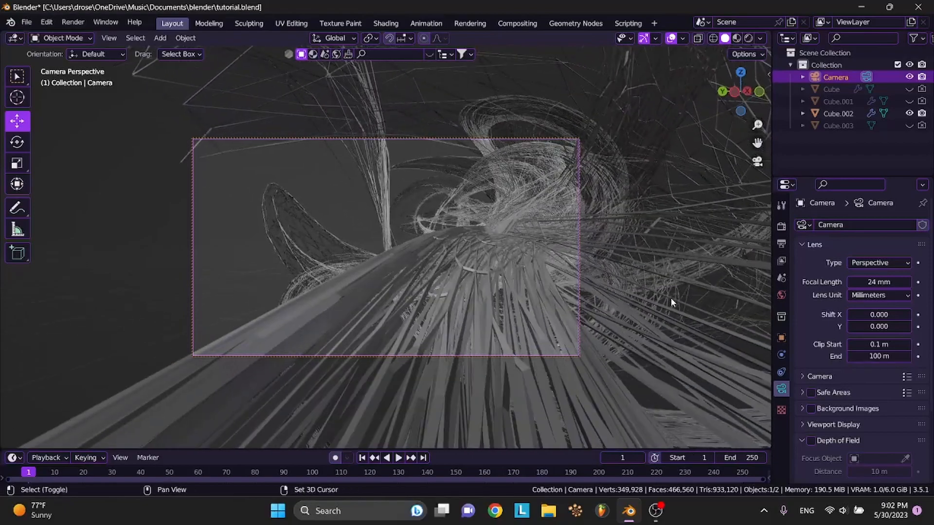
shift+scroll(671, 302, down, 3)
click(501, 353)
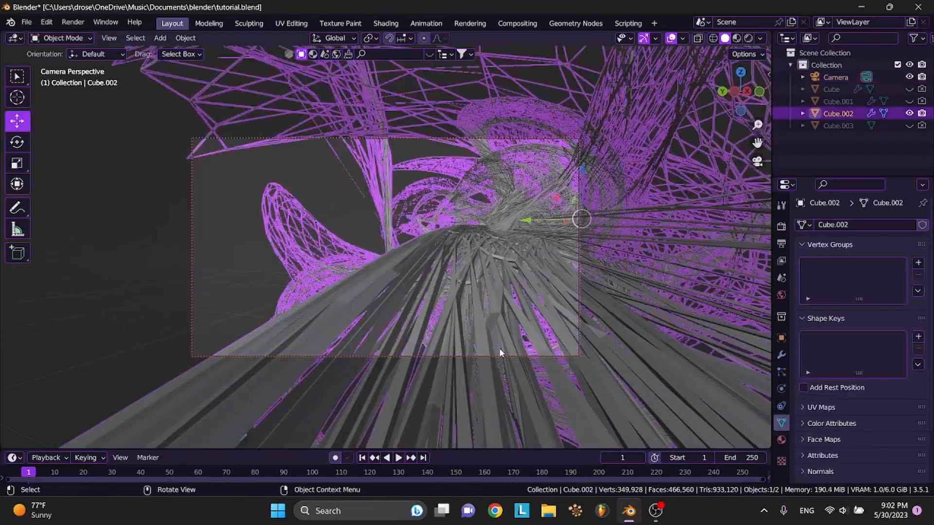
shift+scroll(501, 353, up, 4)
key(ctrl+s)
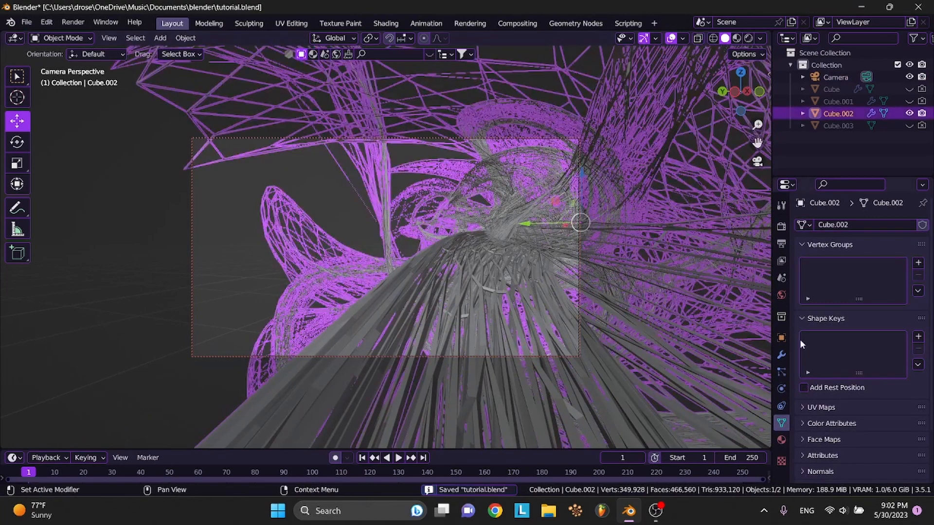
Turn off the Camera to View lock to fix the camera's framing, and save the file
click(833, 77)
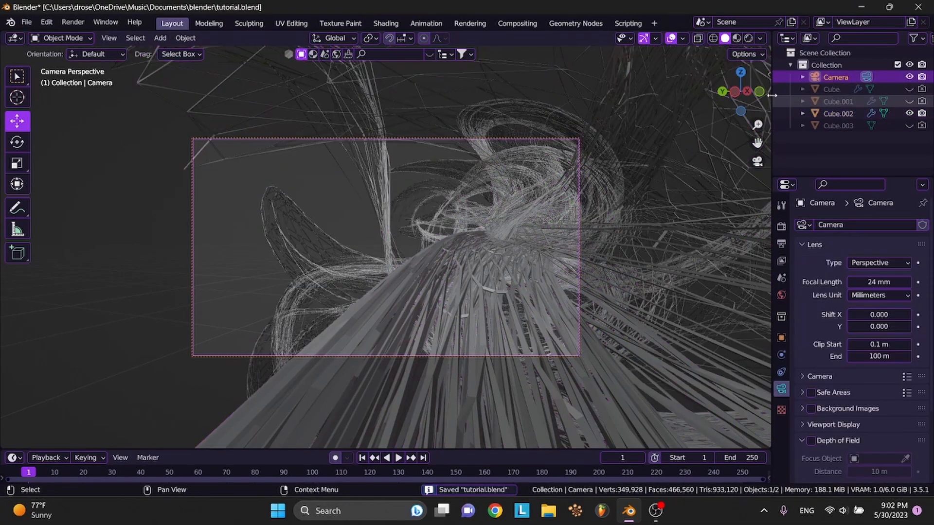
key(n)
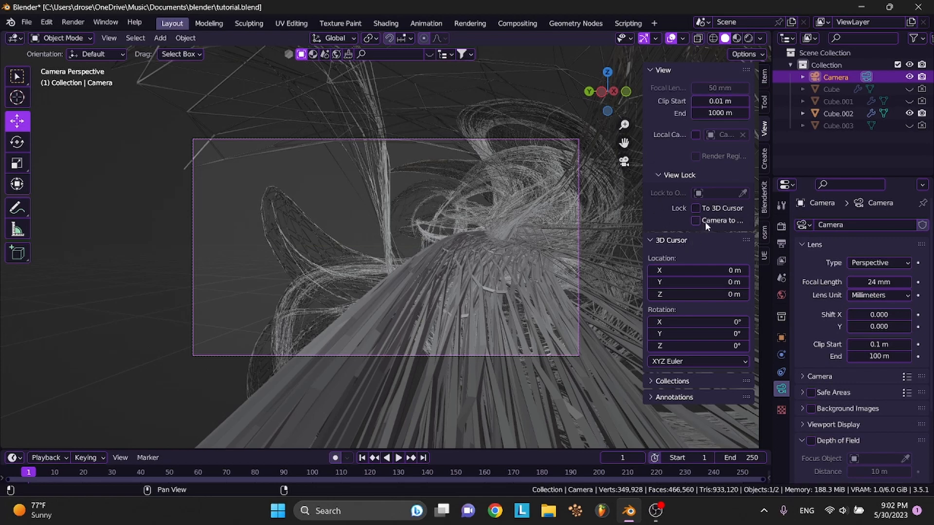
drag(643, 213, 597, 214)
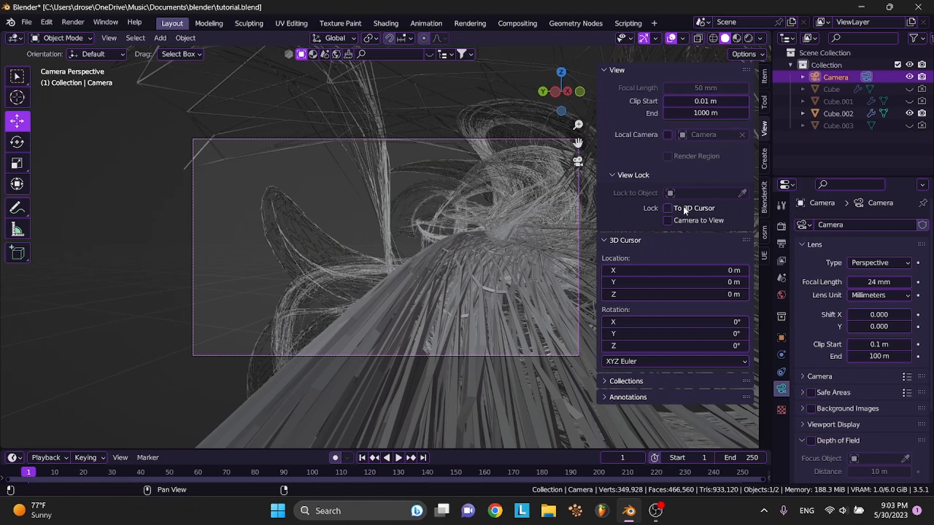
scroll(425, 230, up, 5)
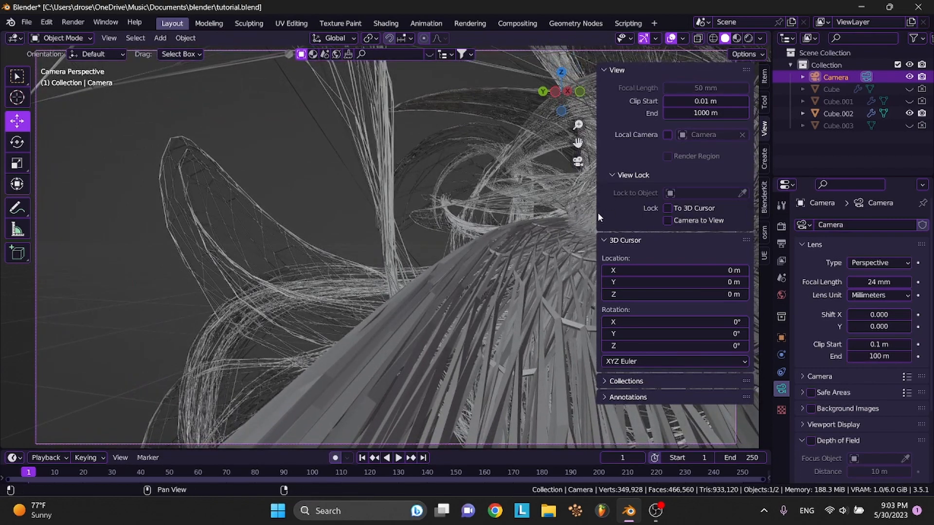
drag(598, 212, 670, 202)
key(ctrl+s)
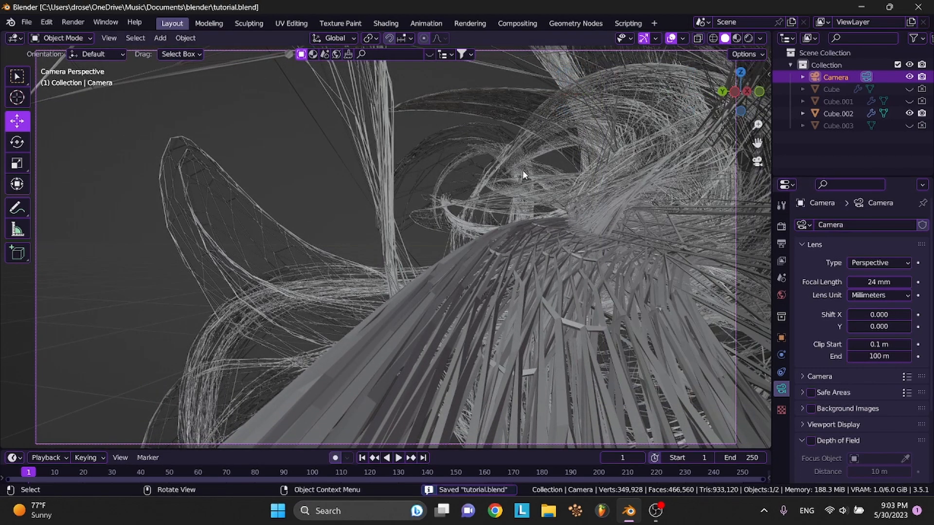
Reduce the wireframe shape's Wireframe modifier thickness to 0.006 m, deselect the shape, and save the file
click(340, 186)
click(780, 356)
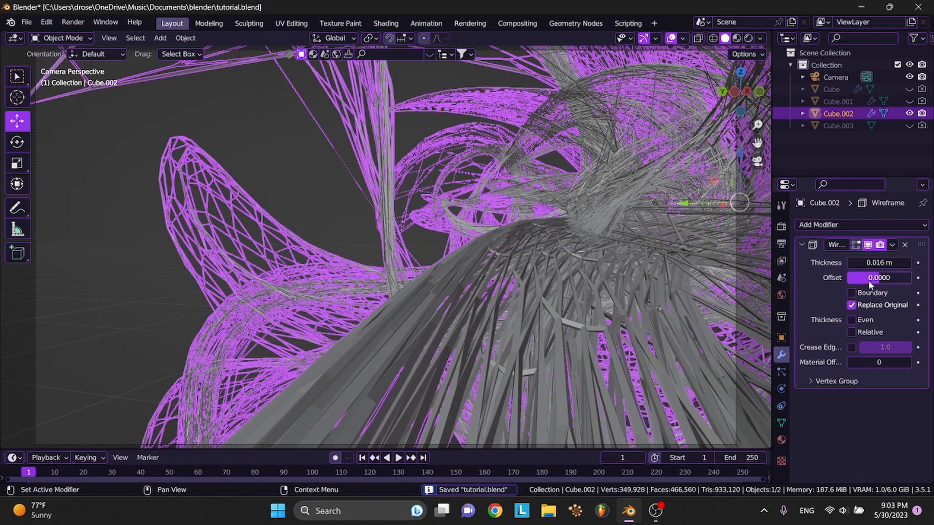
click(851, 263)
click(851, 263)
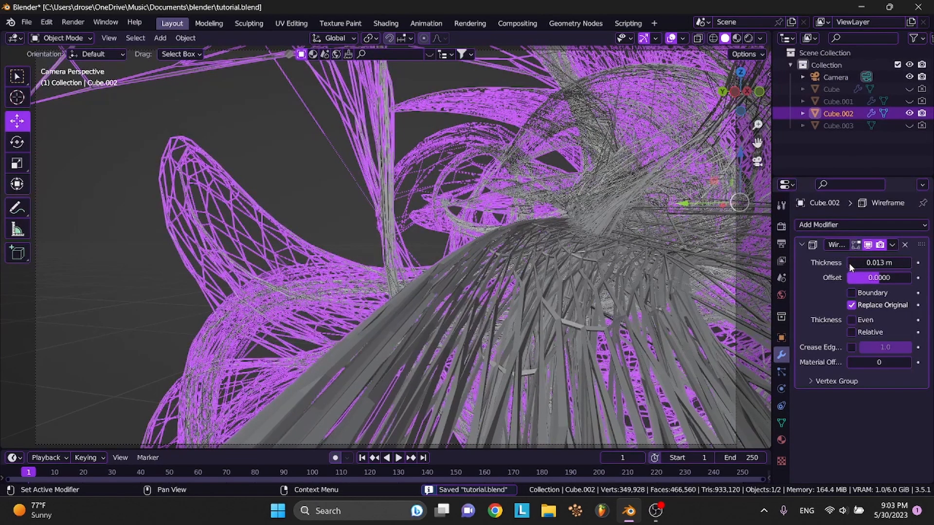
click(851, 263)
click(851, 263)
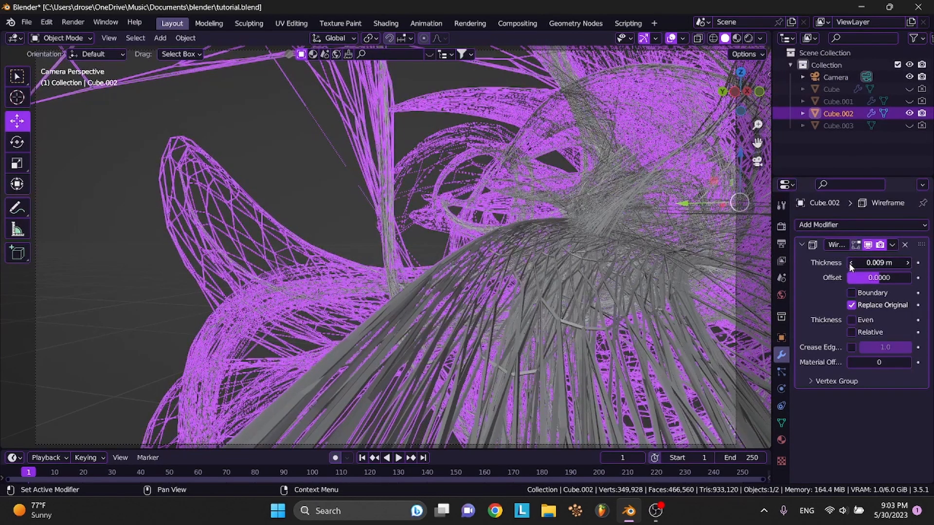
click(850, 262)
click(851, 263)
click(851, 263)
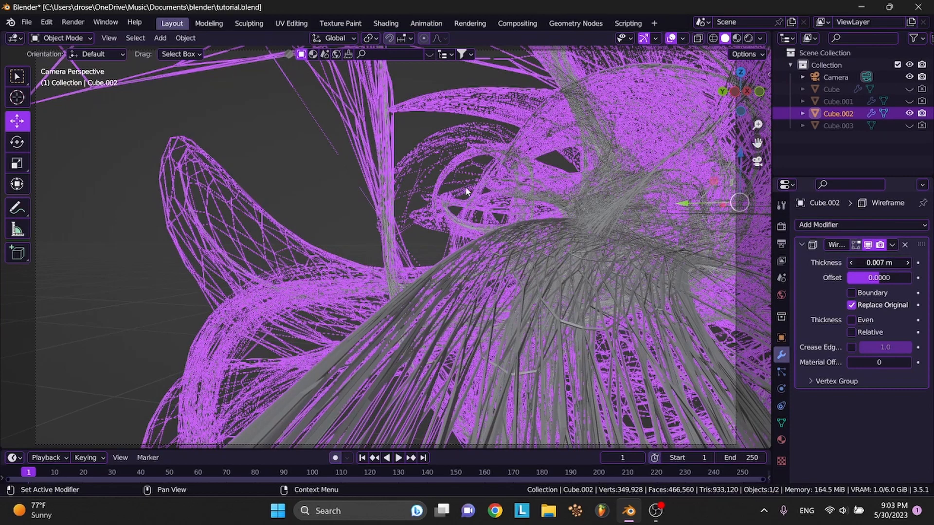
click(300, 201)
key(ctrl+s)
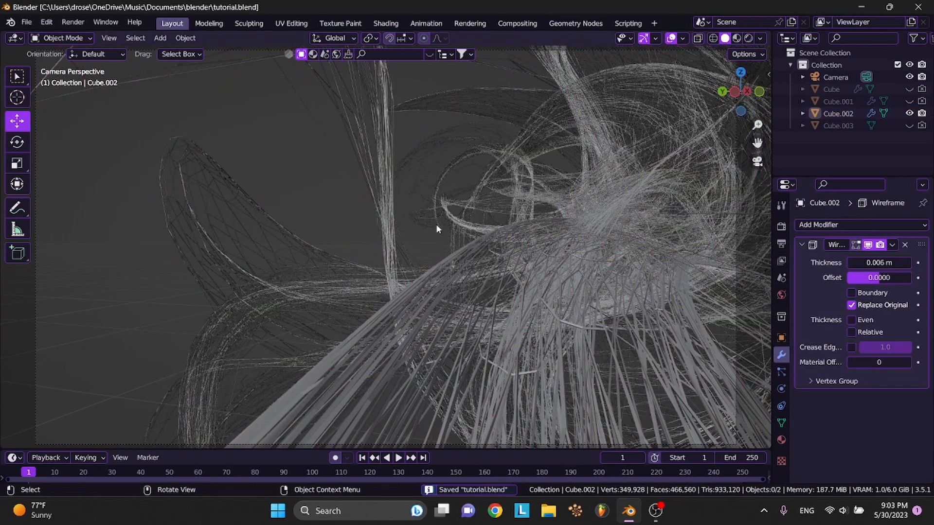
Try a Wireframe thickness of 0.016 m, settle on 0.01 m, then deselect the shape and save the file
click(436, 223)
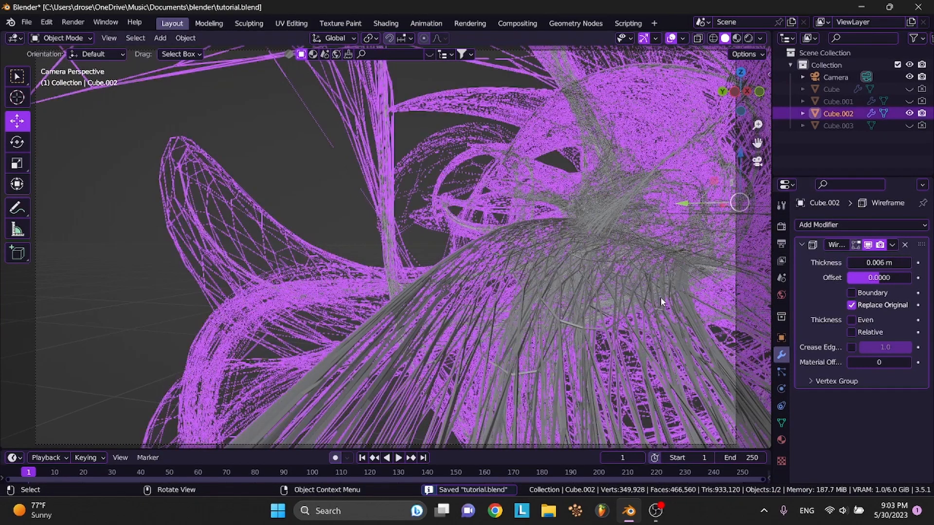
click(883, 265)
text(0.01)
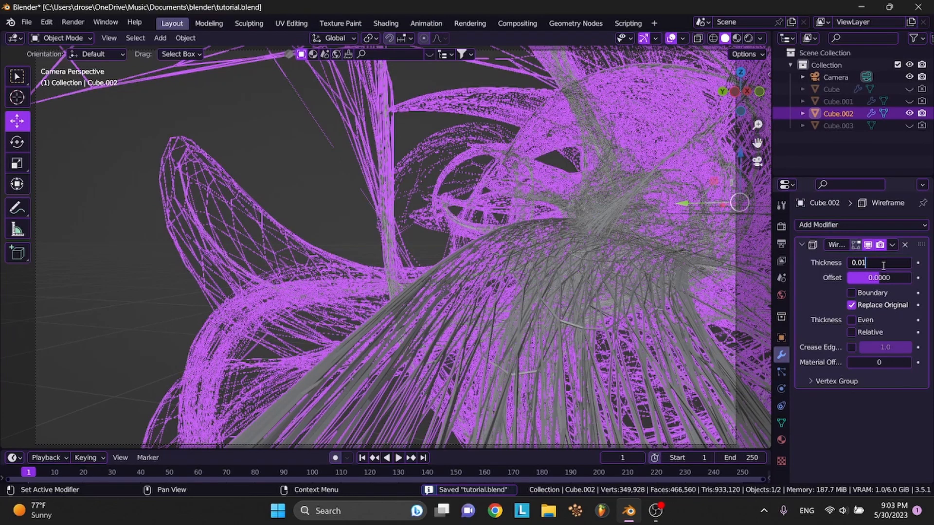
text(6)
key(Return)
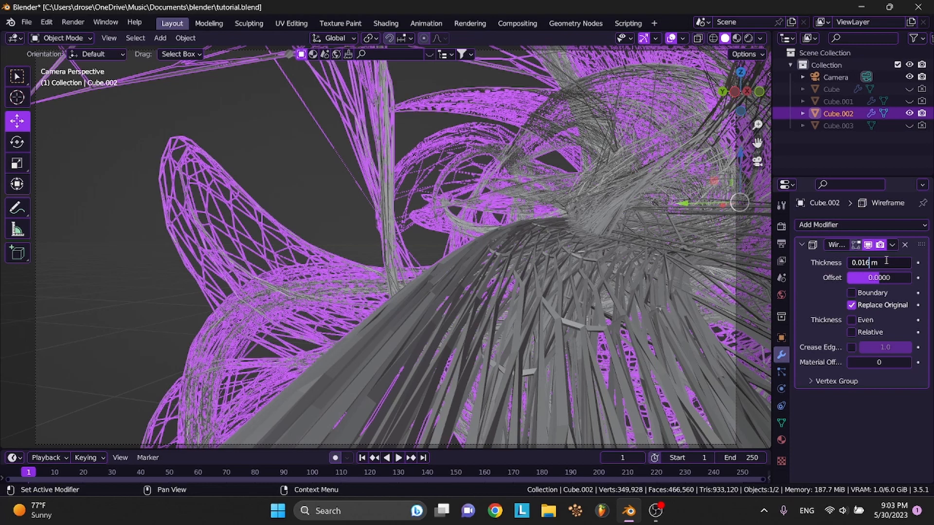
key(Return)
click(317, 169)
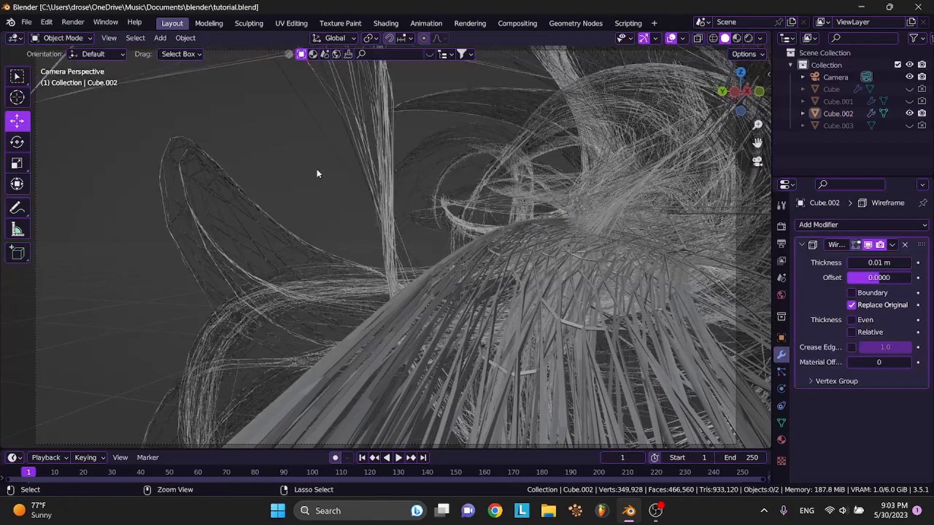
key(ctrl+s)
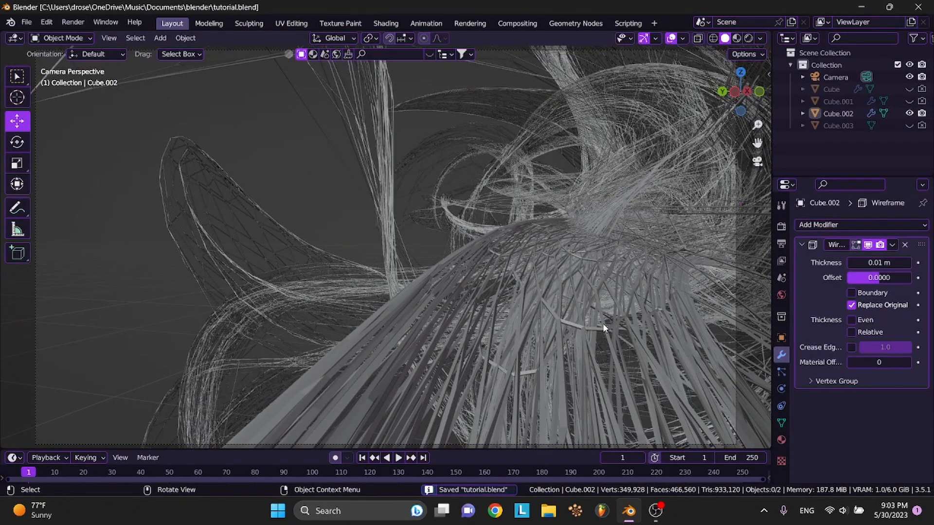
click(500, 266)
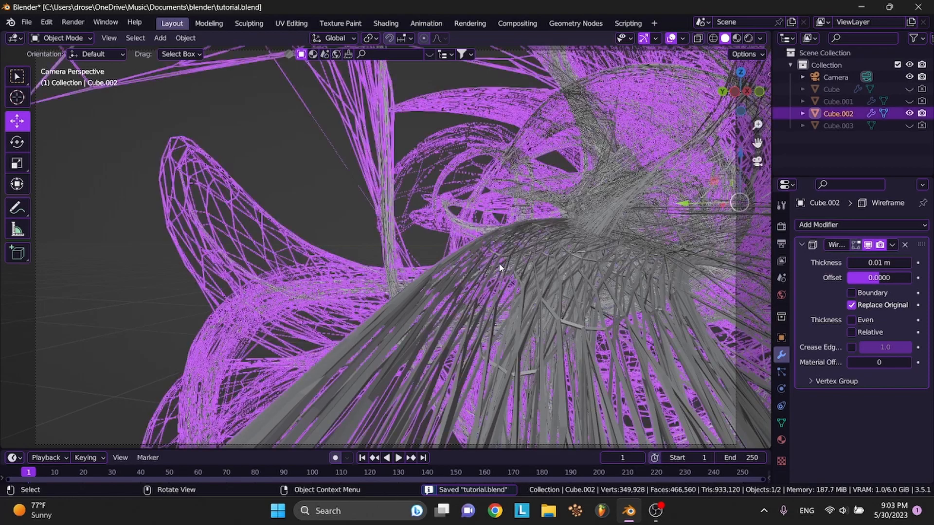
click(303, 196)
key(ctrl+s)
scroll(303, 196, down, 2)
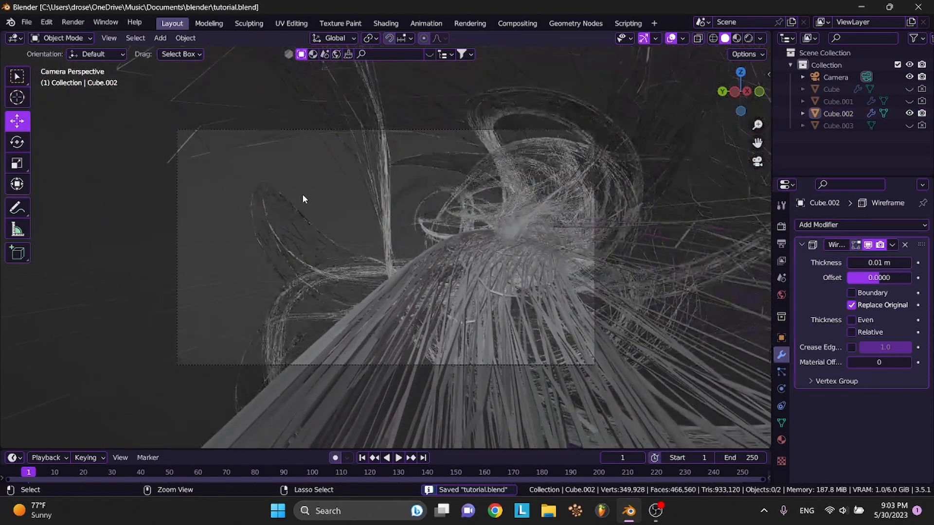
scroll(303, 195, up, 4)
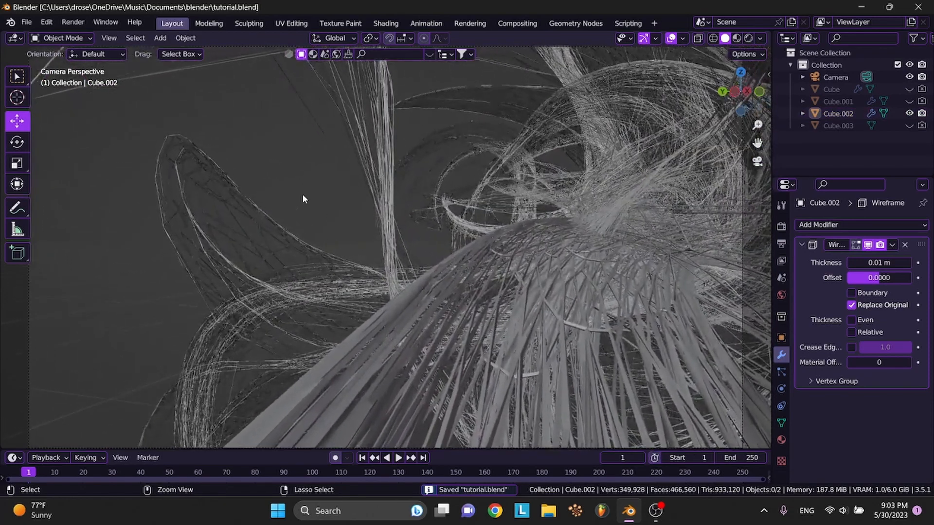
click(575, 239)
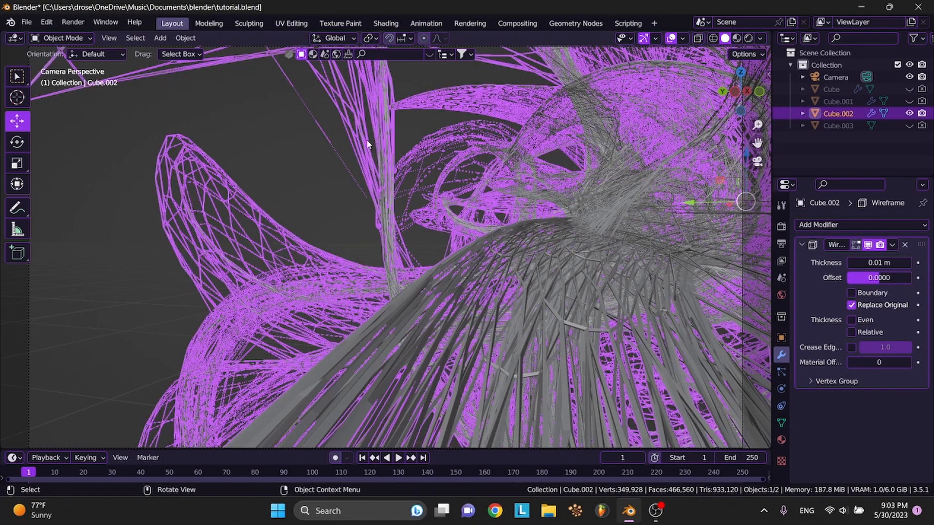
Switch to the Shading workspace, show the shape through the camera in an enlarged 3D viewport, and save the file
key(ctrl+z)
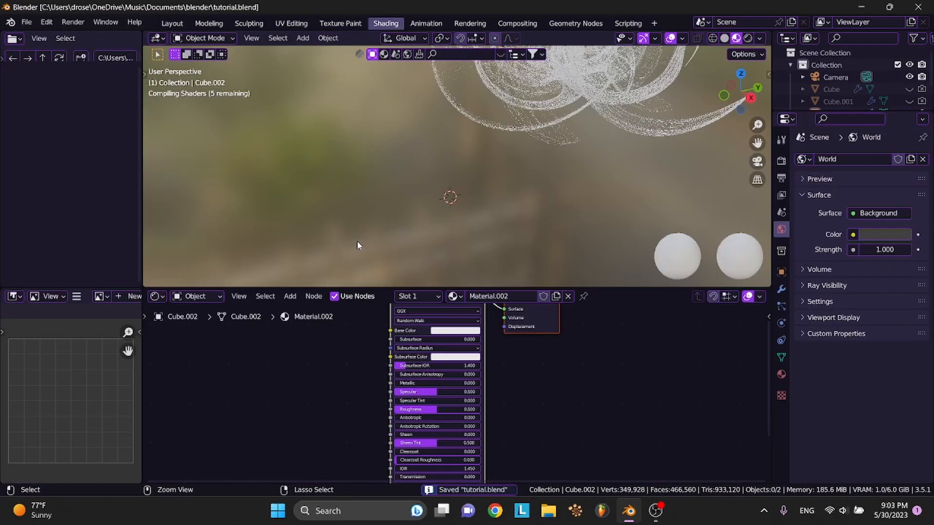
click(758, 162)
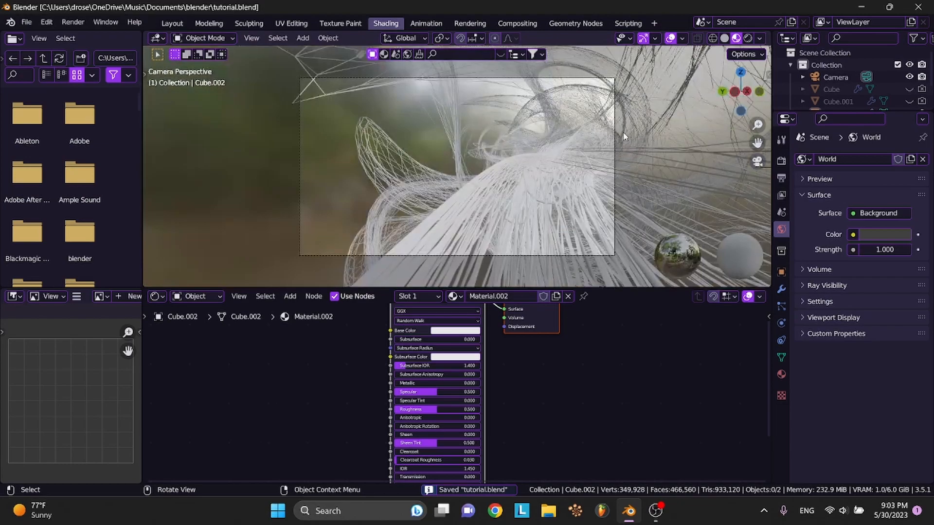
drag(601, 289, 596, 436)
scroll(589, 310, up, 3)
click(589, 310)
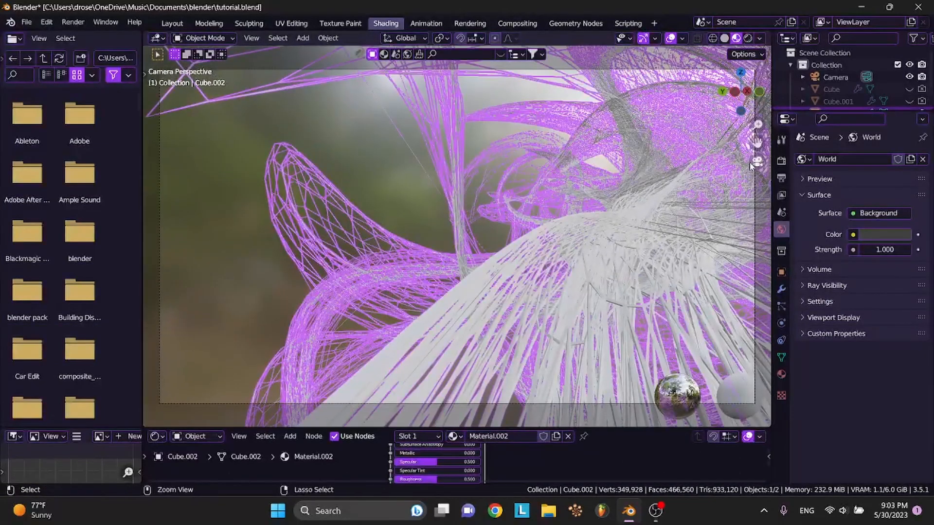
key(ctrl+s)
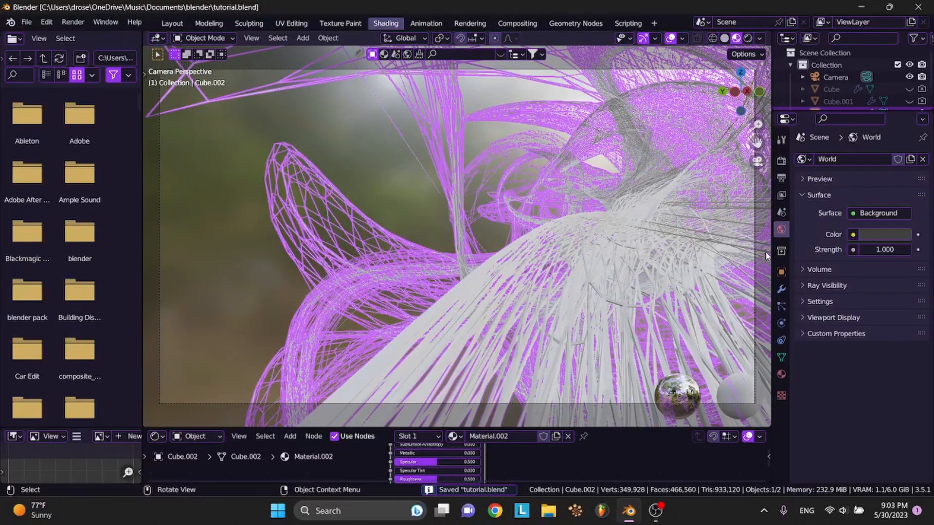
Enlarge the node editor, set the Base Color of Material.002 to black, and save the file
click(781, 290)
drag(630, 430, 630, 321)
scroll(536, 372, up, 3)
click(431, 410)
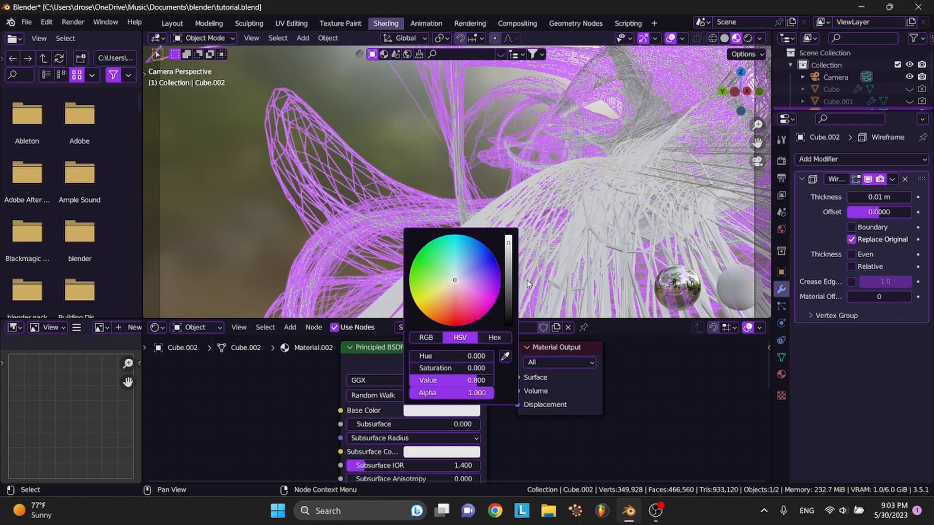
drag(504, 289, 503, 325)
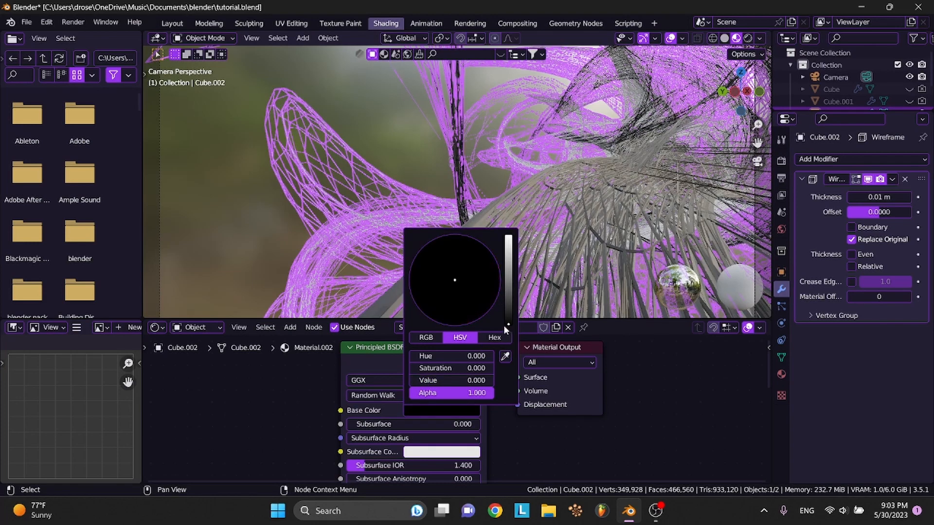
key(ctrl+s)
Set the Principled BSDF's Metallic to 1.000 and Roughness to 0.151
middle_drag(431, 403, 437, 364)
middle_drag(400, 437, 400, 407)
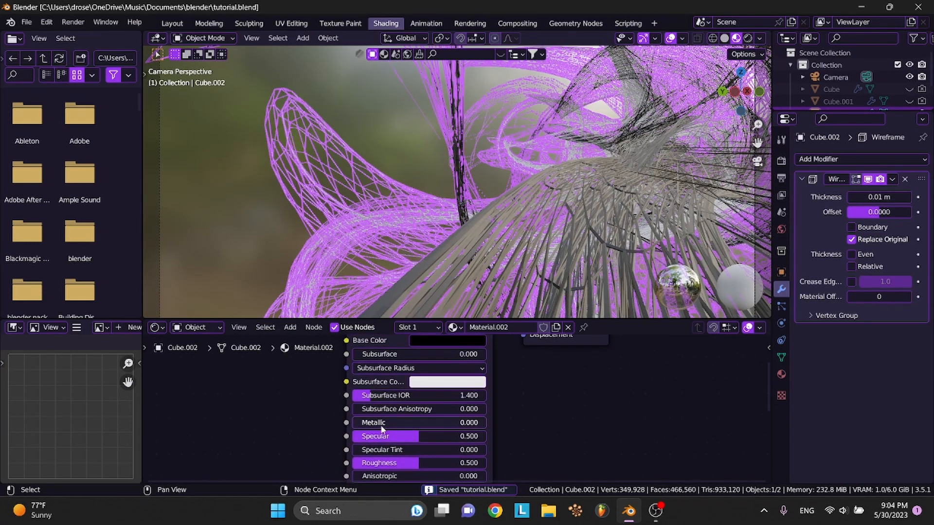
drag(360, 424, 475, 423)
middle_drag(467, 470, 474, 423)
drag(466, 376, 488, 376)
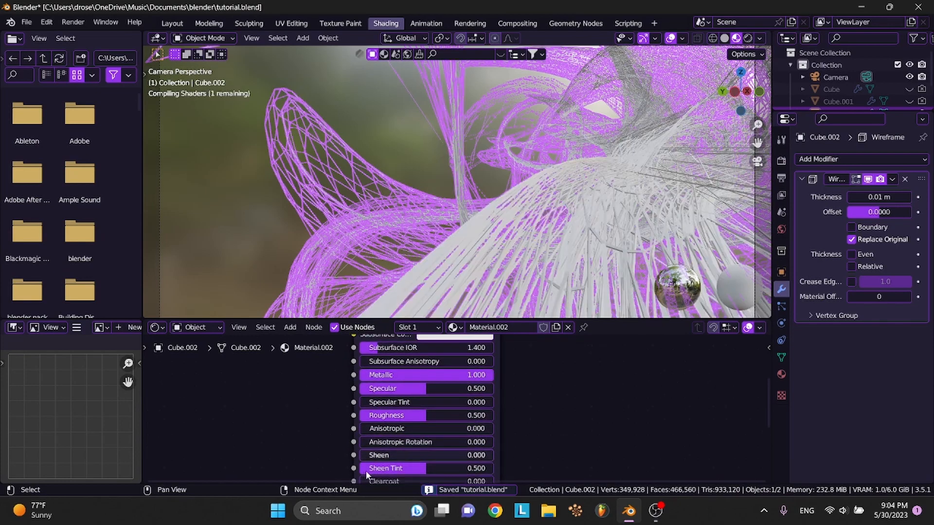
drag(425, 415, 381, 416)
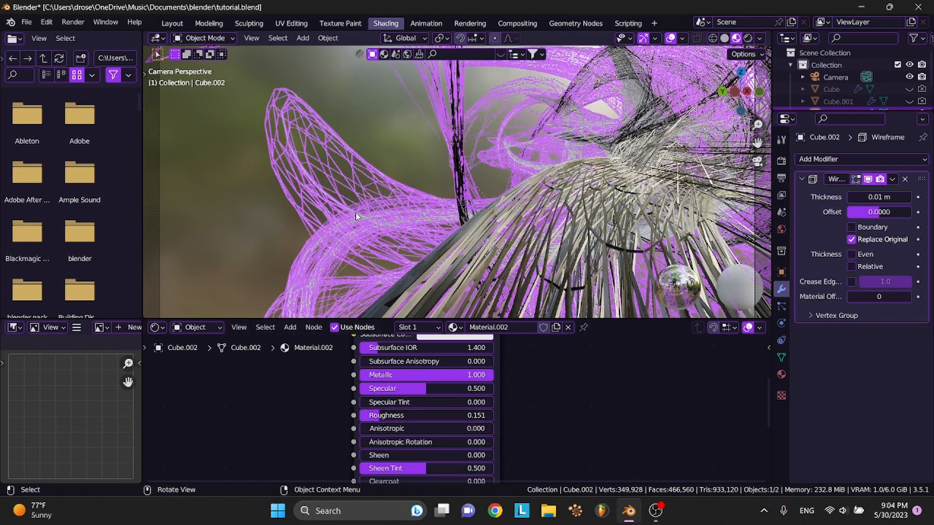
Remove the Material.003 slot from the wireframe shape, return to the camera view, deselect the shape, and save the file
click(267, 241)
scroll(267, 241, left, 5)
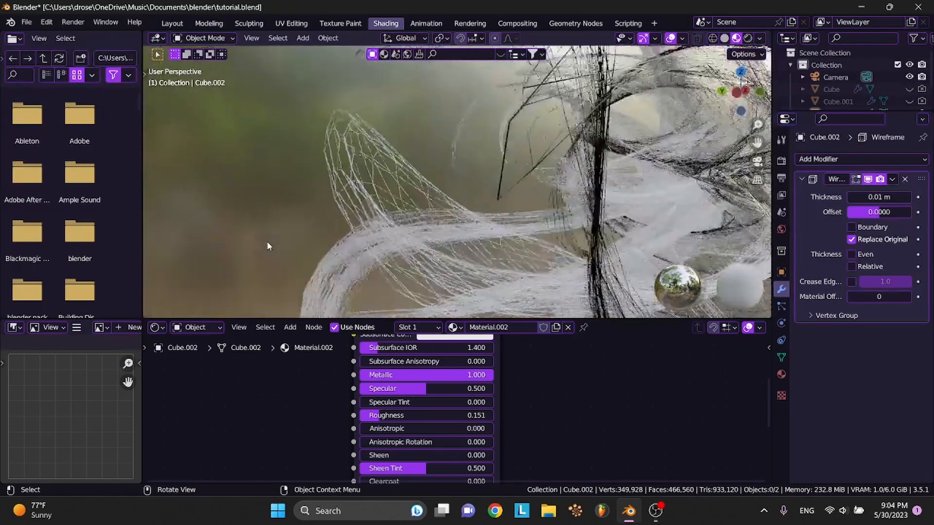
shift+scroll(267, 241, left, 3)
click(318, 227)
key(ctrl+s)
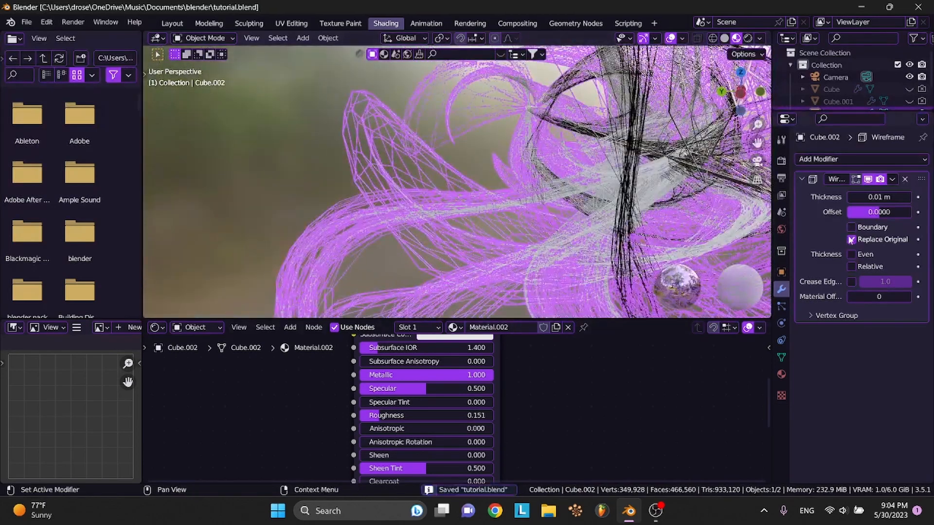
click(781, 374)
click(895, 175)
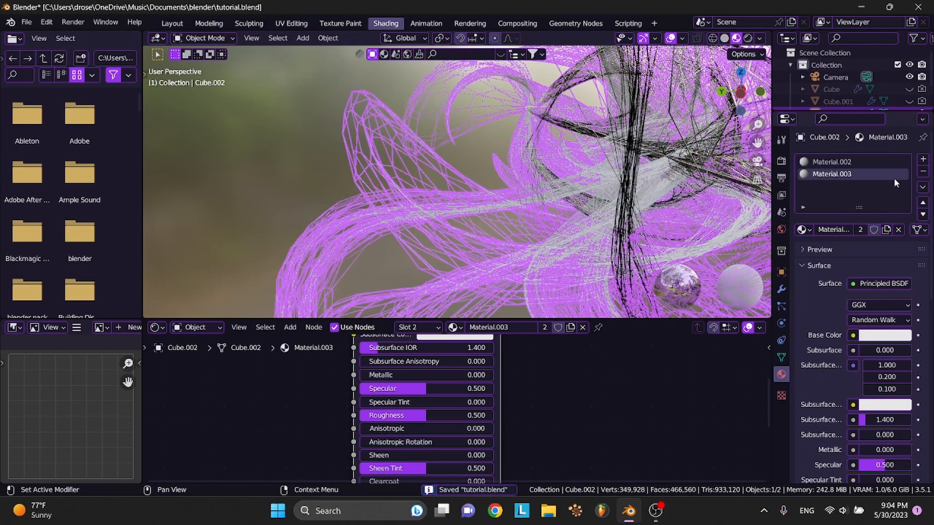
click(922, 172)
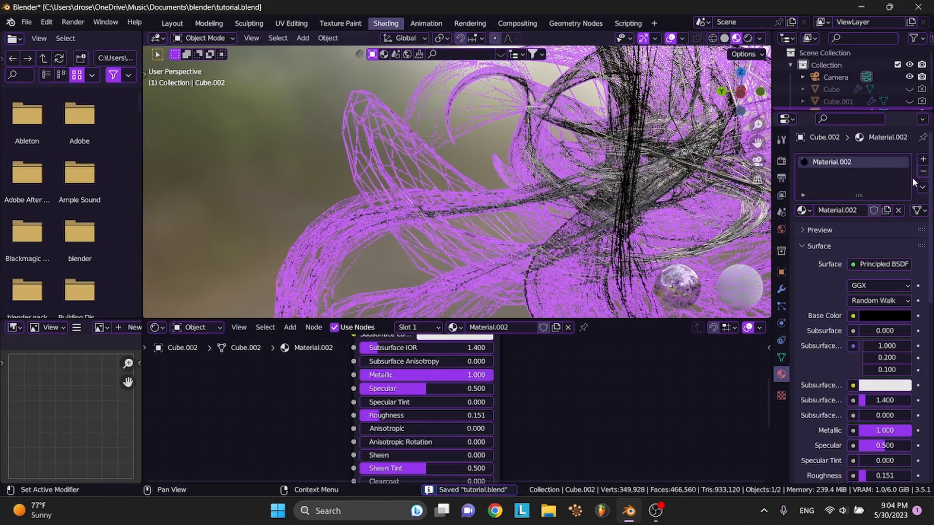
click(757, 161)
click(329, 153)
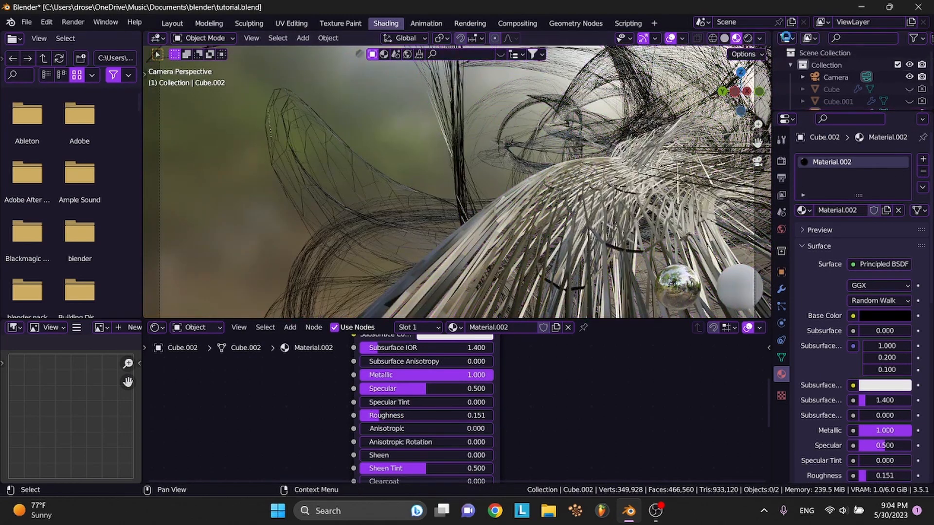
key(ctrl+s)
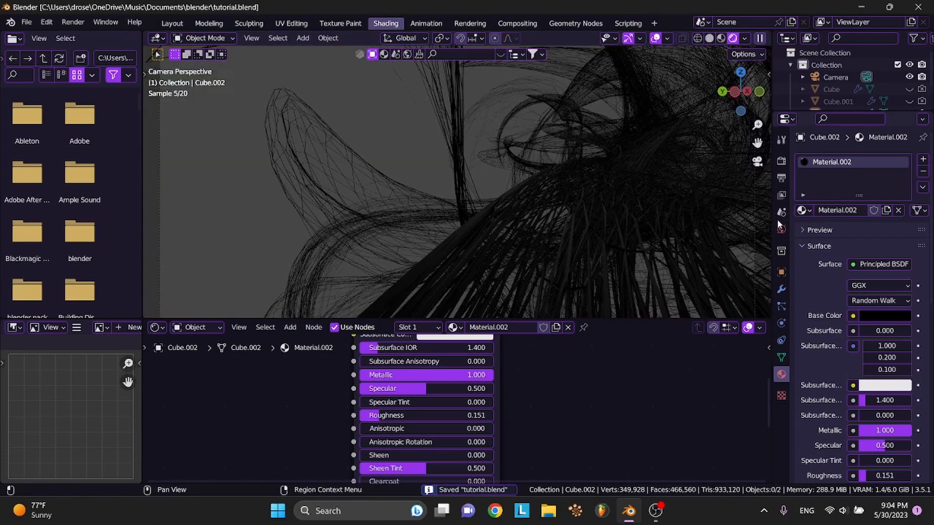
Set the World background color to white, leave the shape deselected, and save the file
click(780, 227)
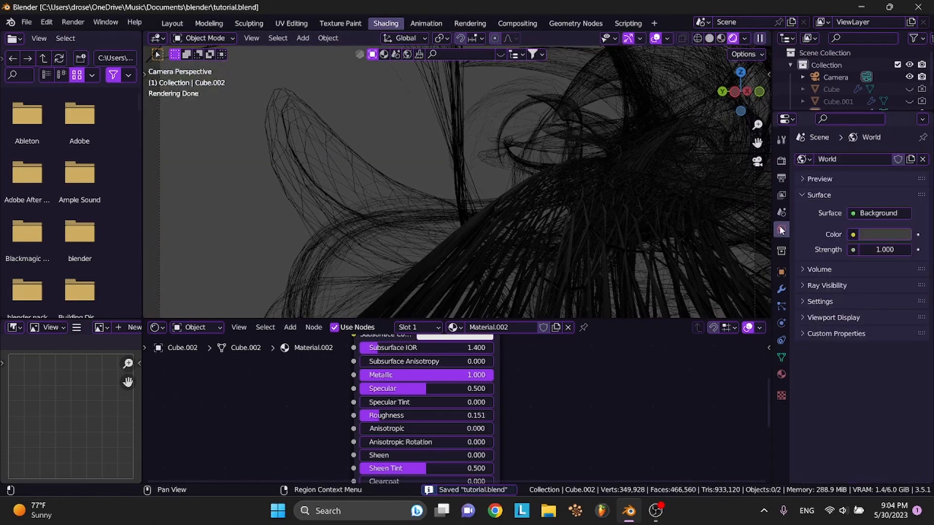
click(887, 233)
drag(900, 108, 901, 61)
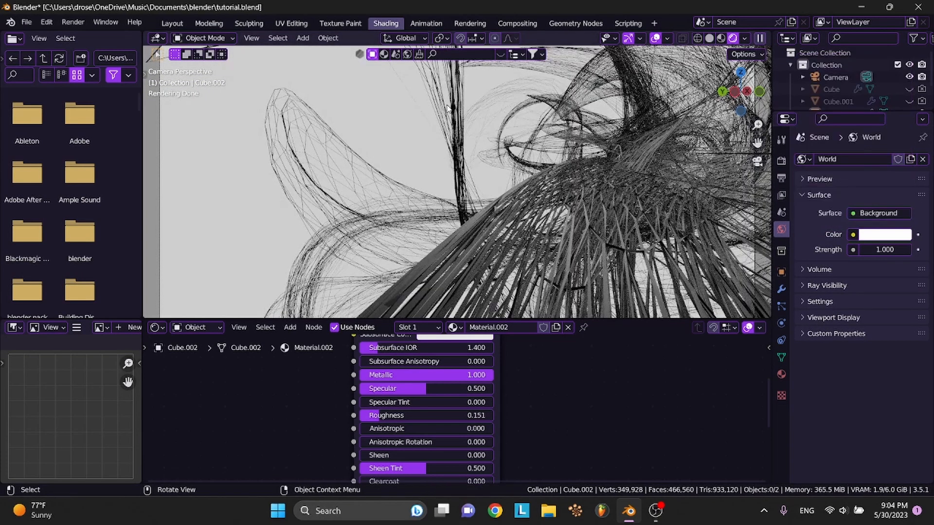
click(568, 209)
click(395, 167)
key(ctrl+s)
Inspect the rendered shape from outside the camera, return to the camera view, and save the file with the shape deselected
click(491, 199)
click(387, 156)
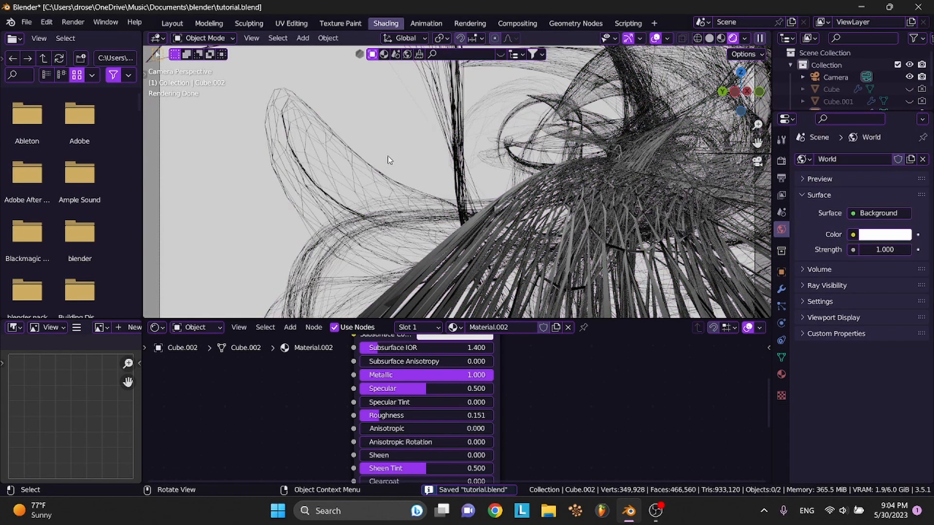
click(489, 207)
middle_drag(488, 206, 448, 258)
click(448, 258)
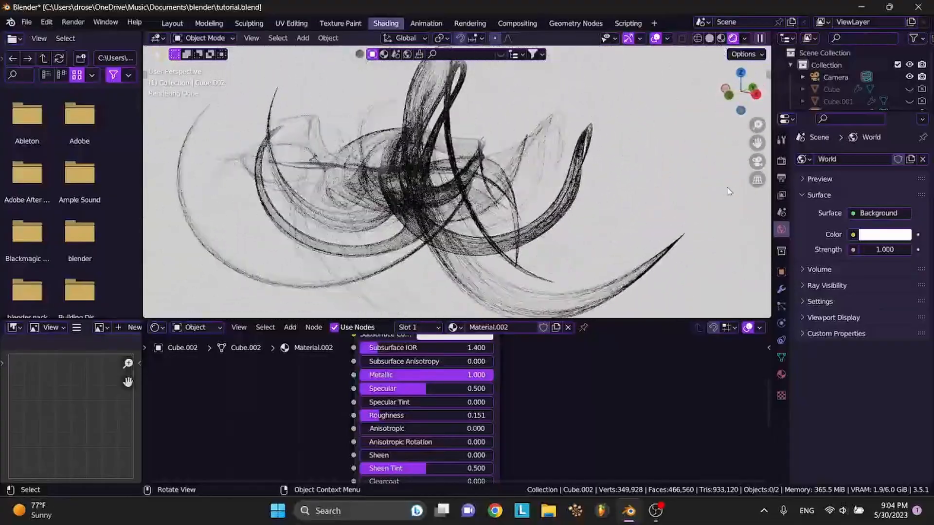
click(763, 162)
click(592, 247)
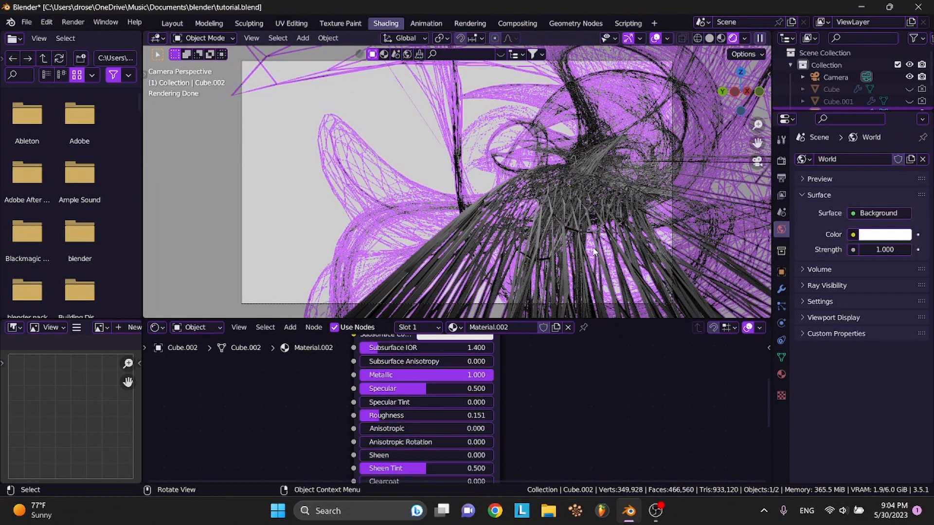
click(404, 123)
key(ctrl+s)
Reduce the Roughness of Material.002 to 0.040 and save the file
click(73, 22)
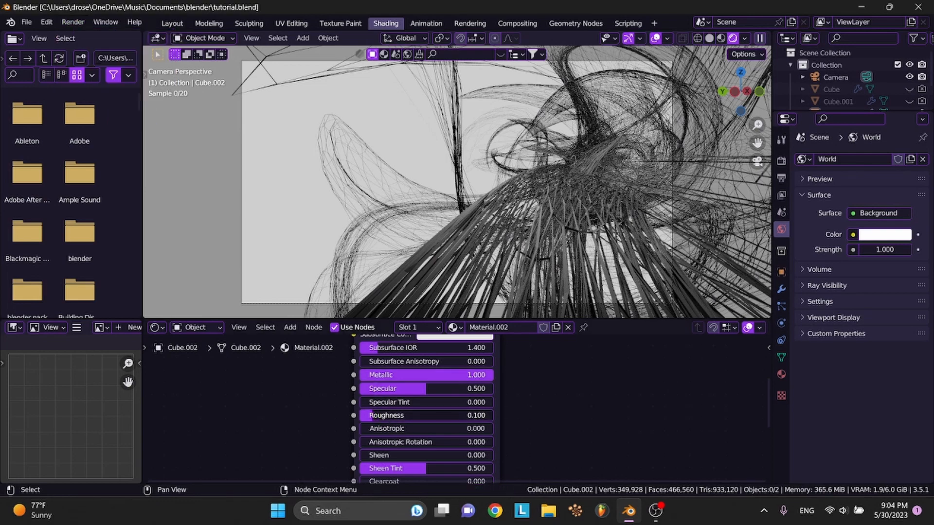
drag(372, 415, 365, 416)
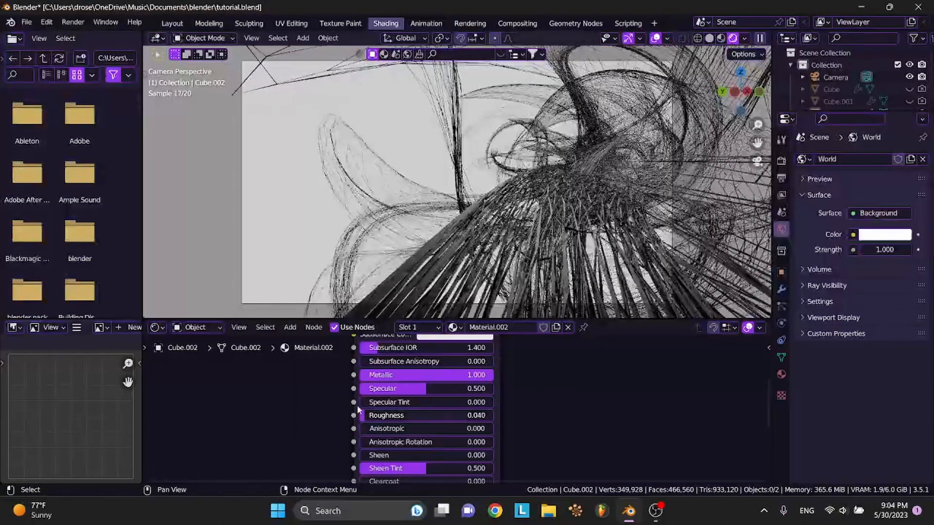
key(ctrl+s)
Render a still image from the current camera, close the render window, then select the shape and save the file
click(73, 22)
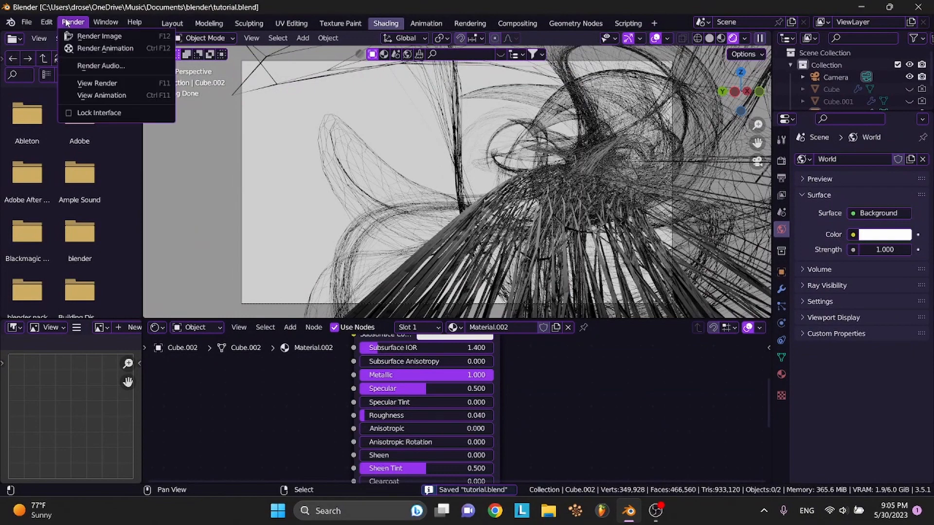
click(95, 34)
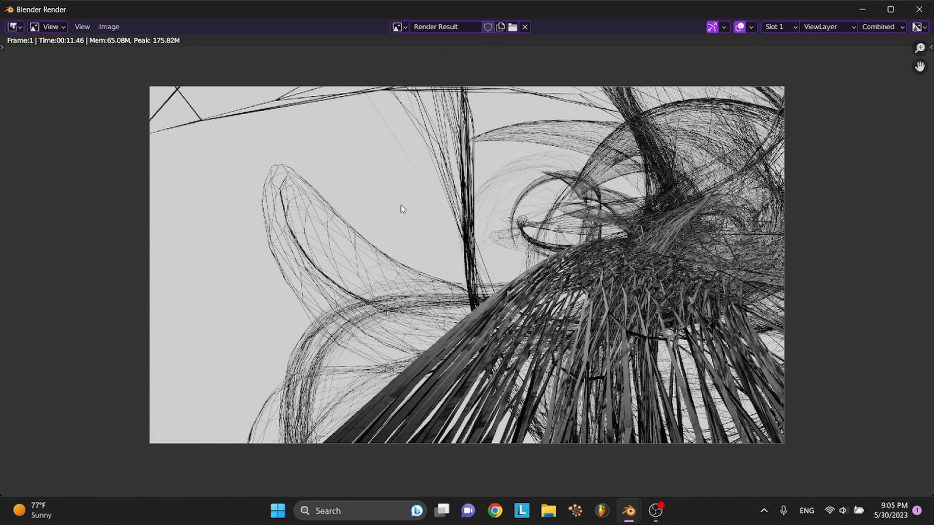
click(929, 8)
click(636, 226)
key(ctrl+s)
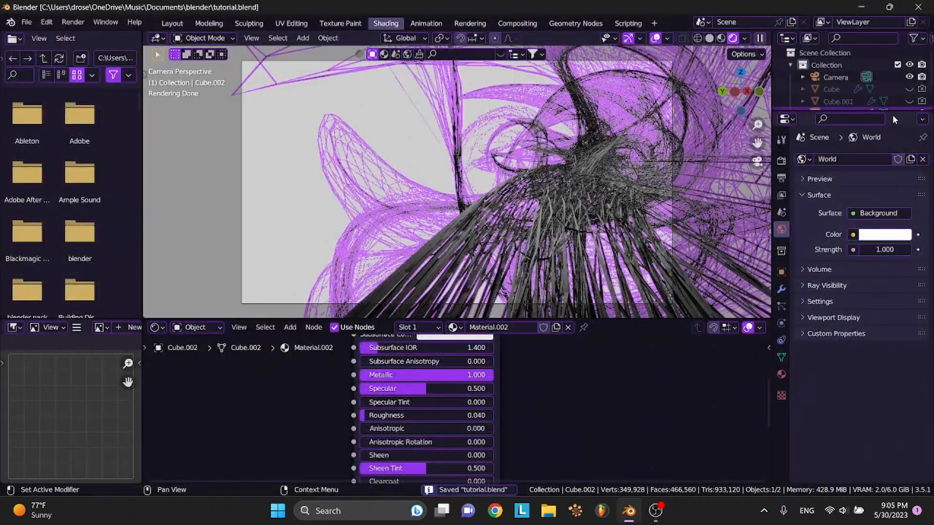
Duplicate the camera in the enlarged outliner, make Camera.001 the active scene camera, and save the file
drag(894, 113, 882, 212)
click(836, 77)
key(ctrl+c)
key(ctrl+v)
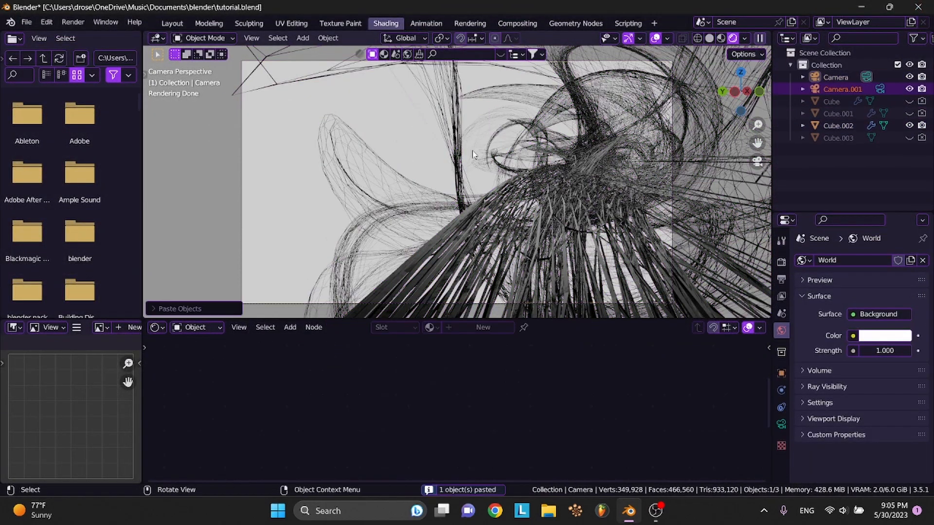
click(881, 89)
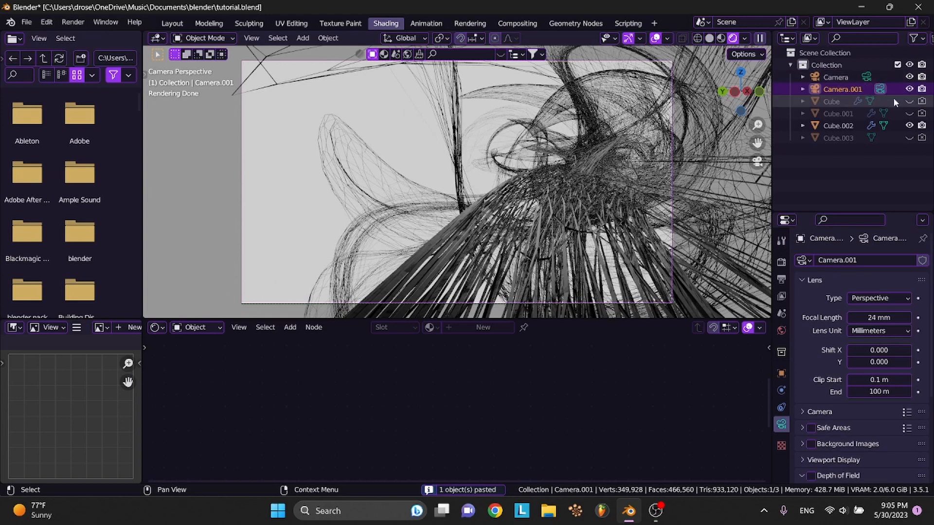
key(ctrl+s)
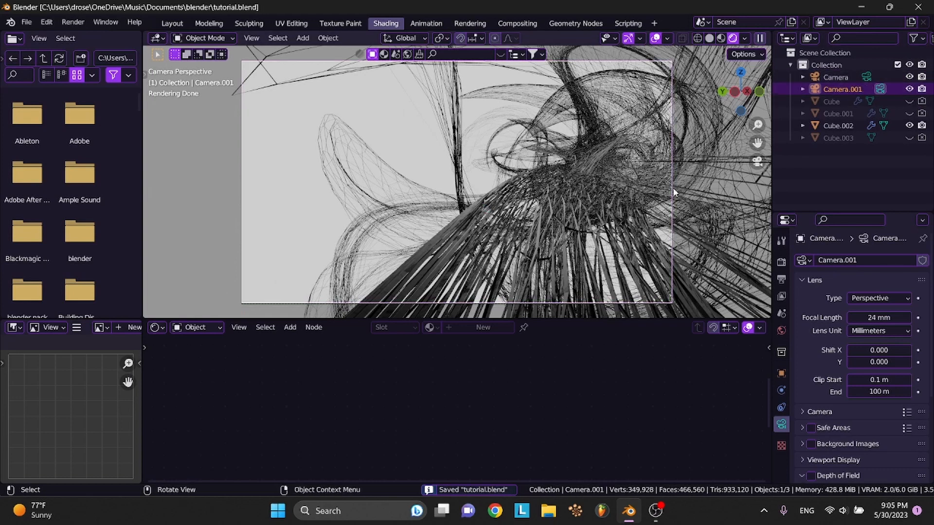
Lock Camera.001 to the view and move it back and around to a distant view of the wireframe shape
click(772, 74)
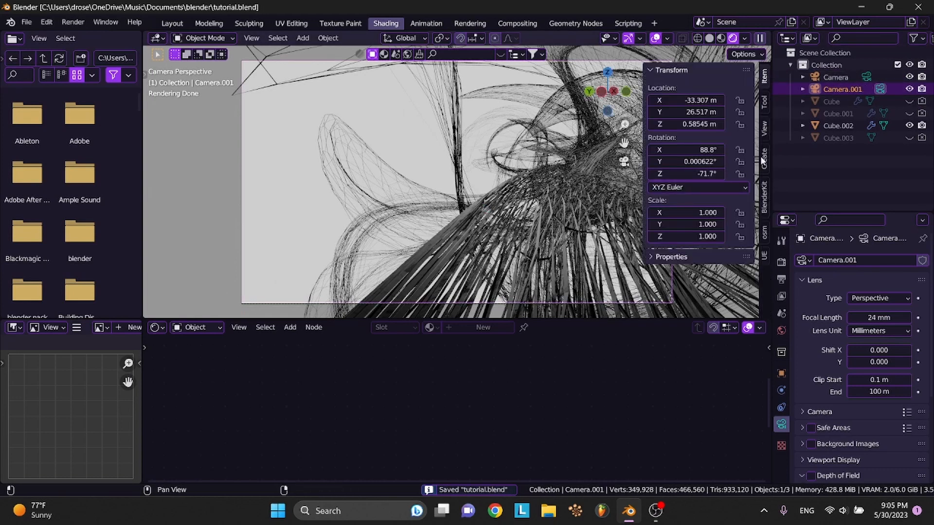
click(765, 128)
middle_drag(627, 181, 526, 197)
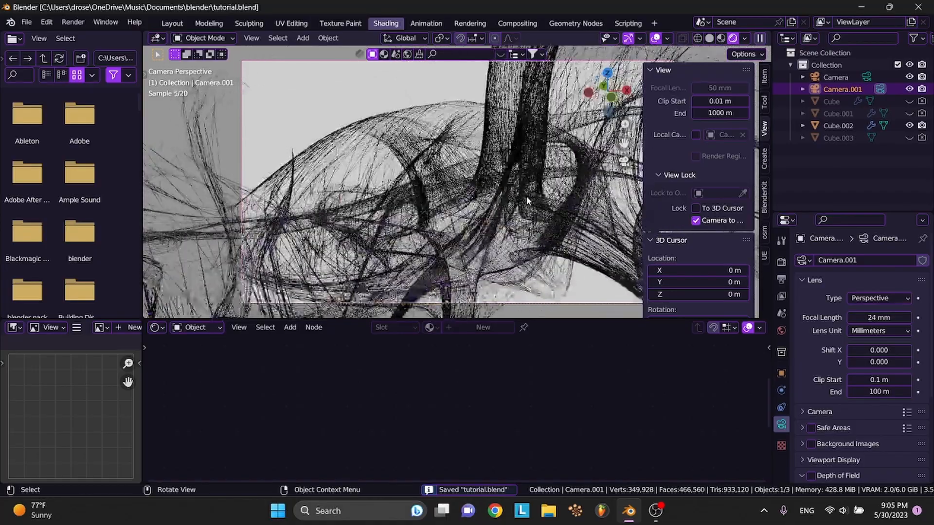
scroll(527, 197, down, 5)
scroll(526, 199, down, 8)
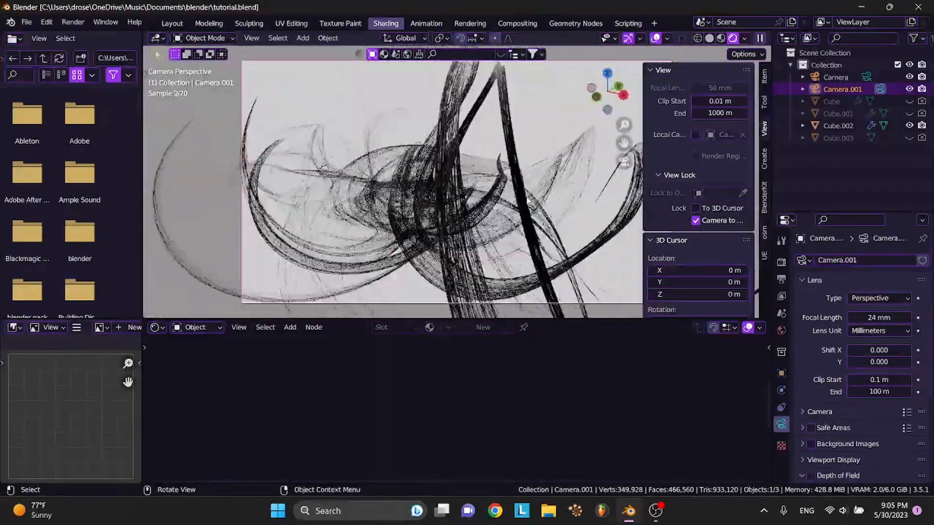
scroll(527, 196, down, 5)
scroll(526, 196, down, 5)
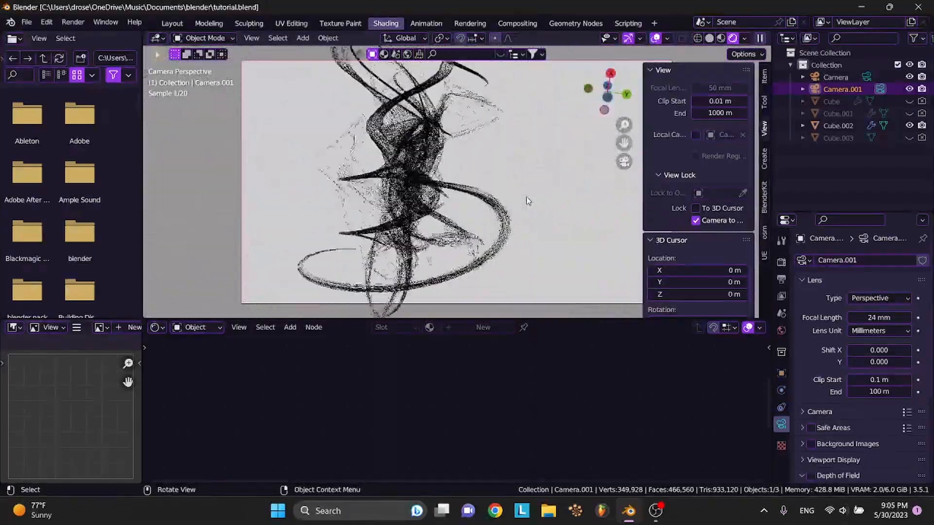
Reposition Camera.001 so the entire wireframe shape runs diagonally across the frame, and save the file
shift+scroll(526, 196, left, 3)
scroll(527, 197, left, 6)
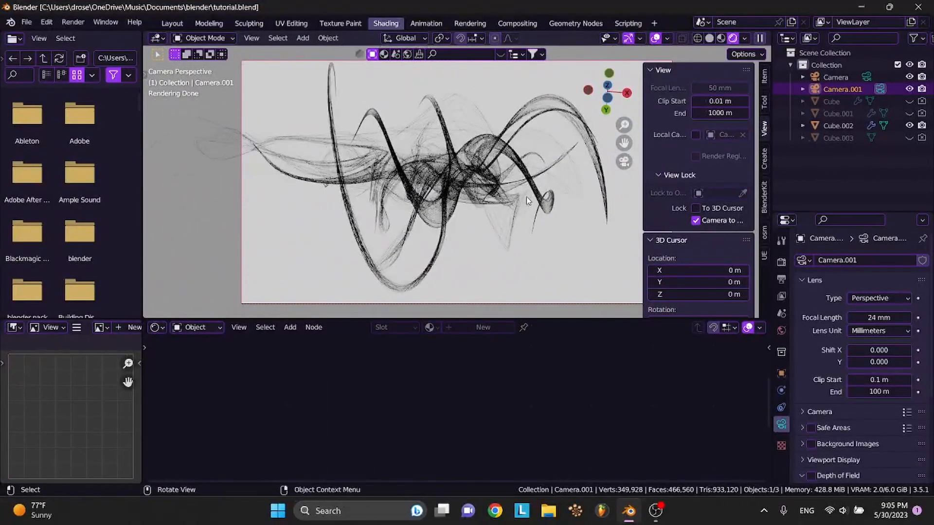
scroll(526, 197, left, 1)
shift+scroll(529, 201, left, 3)
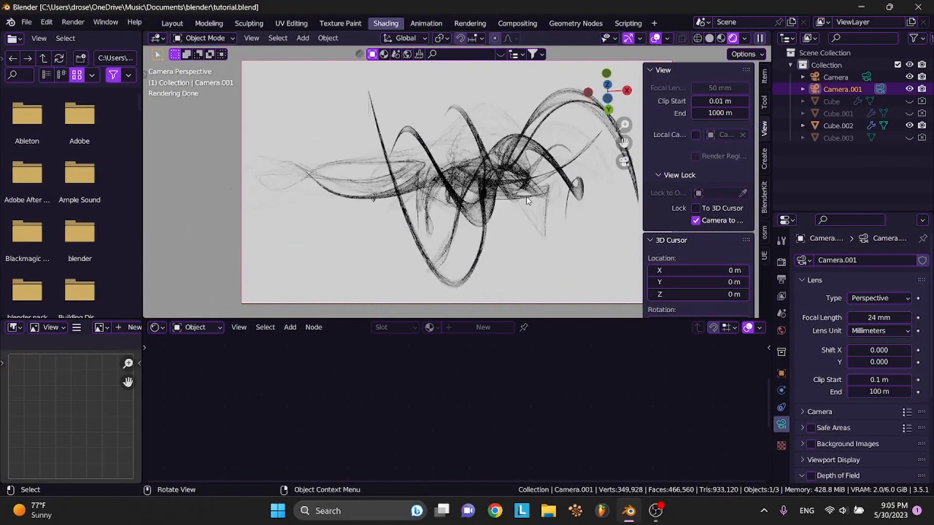
scroll(529, 200, right, 2)
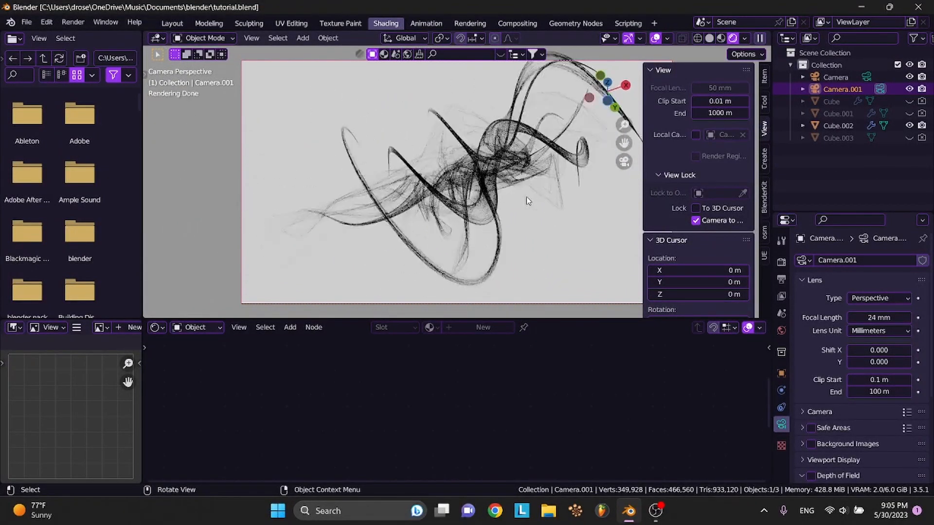
shift+scroll(528, 200, up, 3)
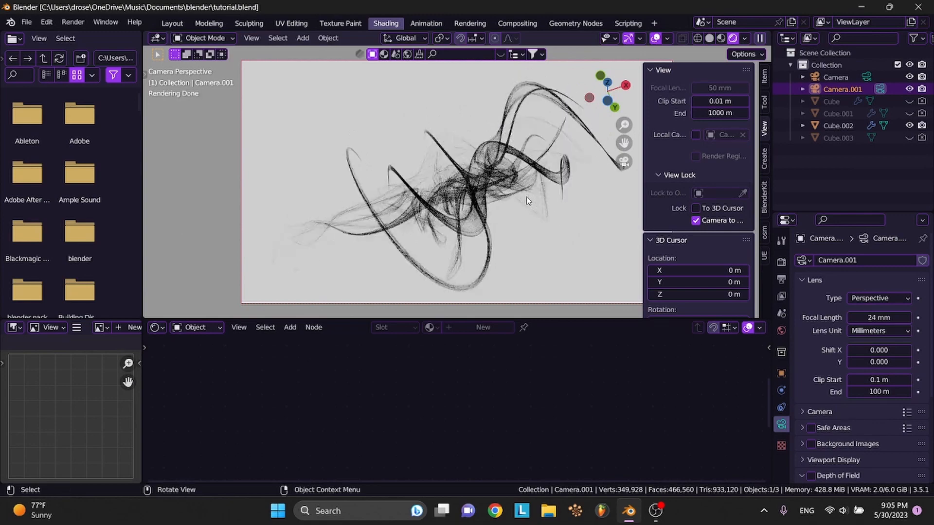
scroll(529, 201, down, 1)
key(ctrl+s)
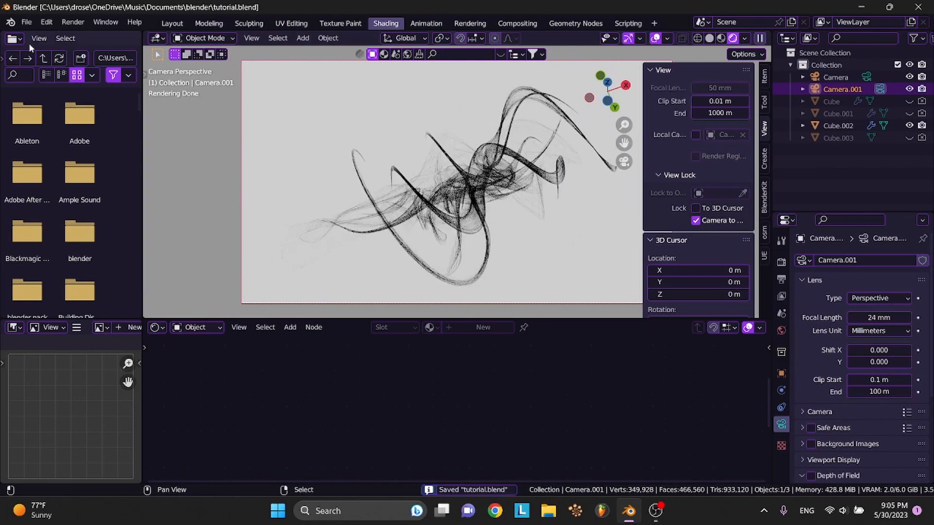
Render a still image through Camera.001 and examine the result in the render window
click(82, 22)
click(86, 34)
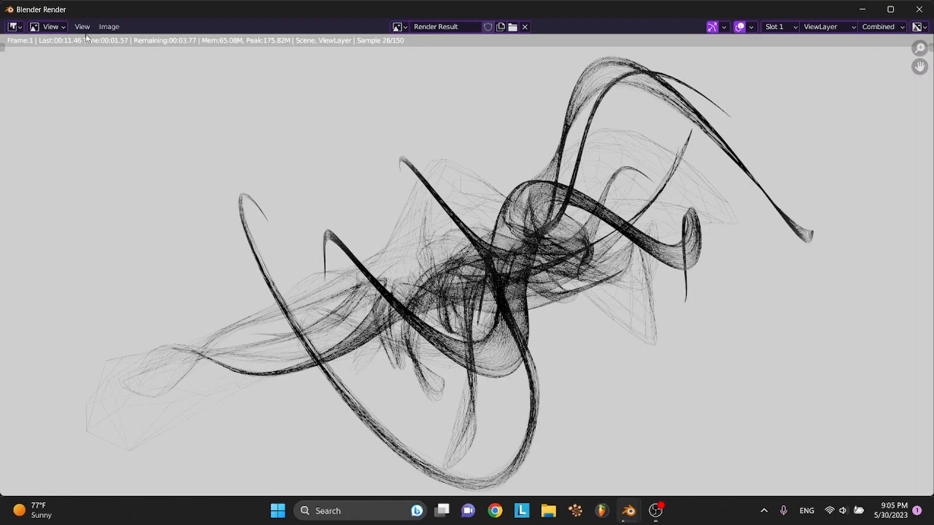
middle_drag(265, 226, 257, 273)
scroll(238, 246, down, 1)
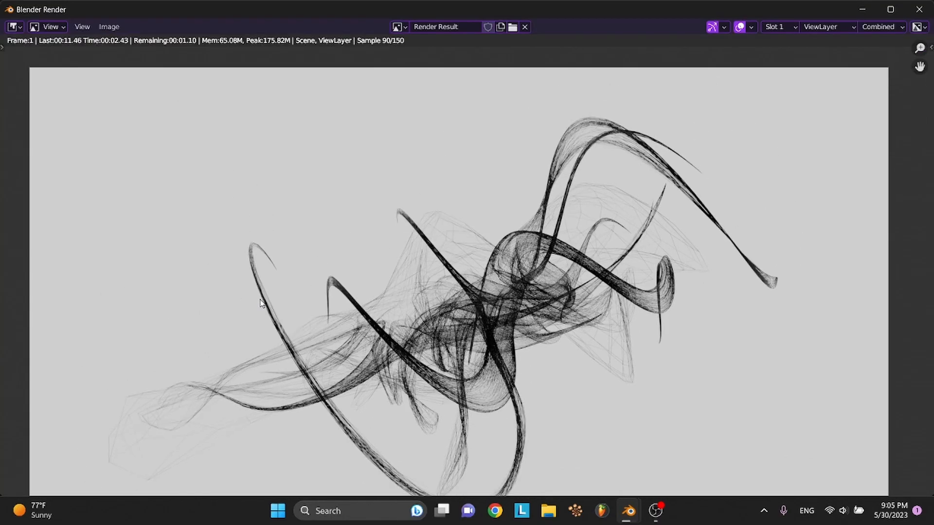
Save the rendered image as full sideways form.png in the blender folder and close the render window
click(110, 27)
click(141, 113)
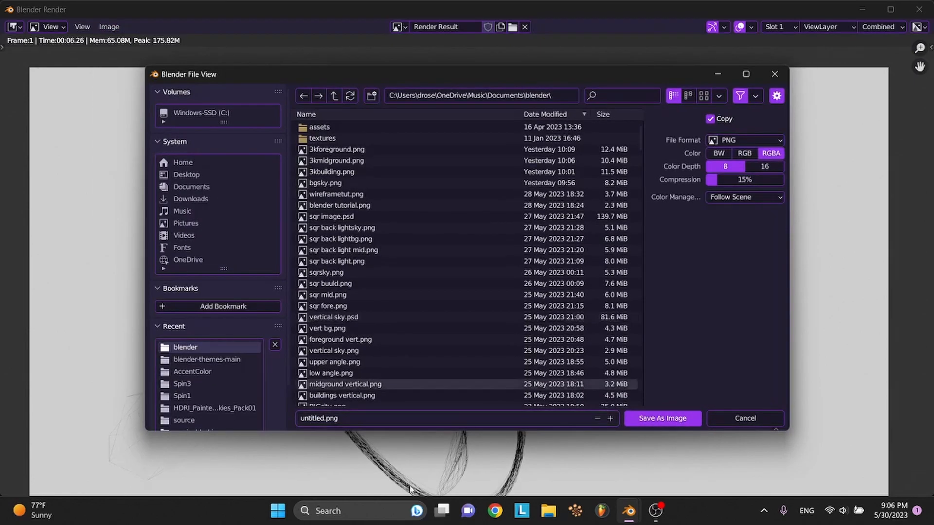
click(305, 419)
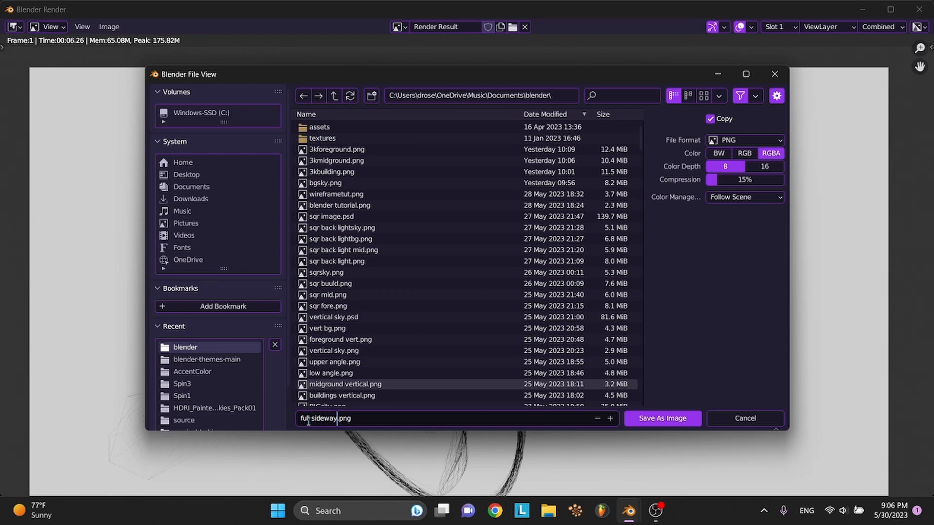
key(Return)
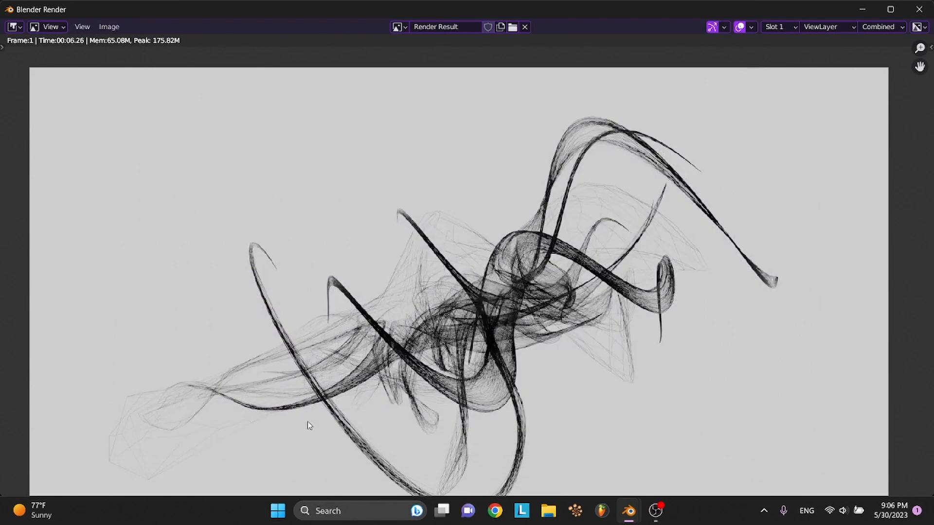
click(918, 9)
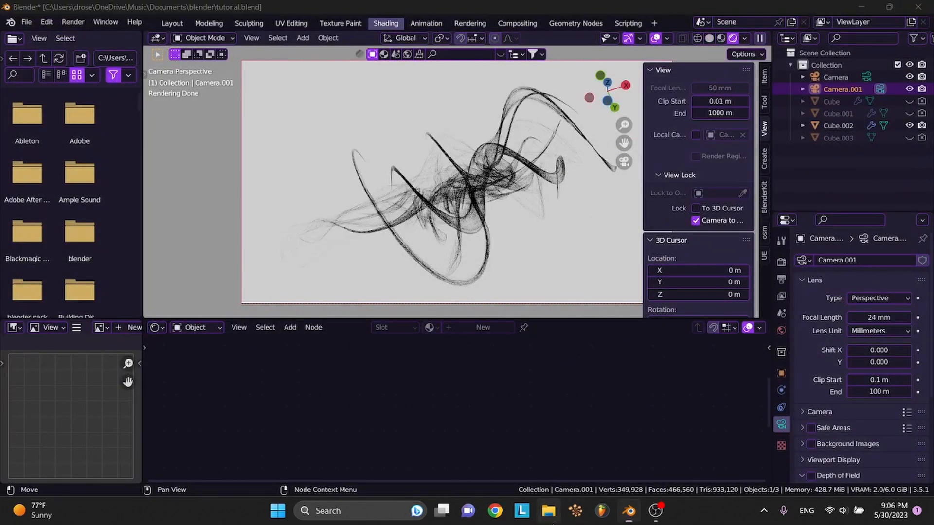
Check the blender folder in File Explorer for the saved render, and return to Blender
click(549, 511)
scroll(77, 276, down, 4)
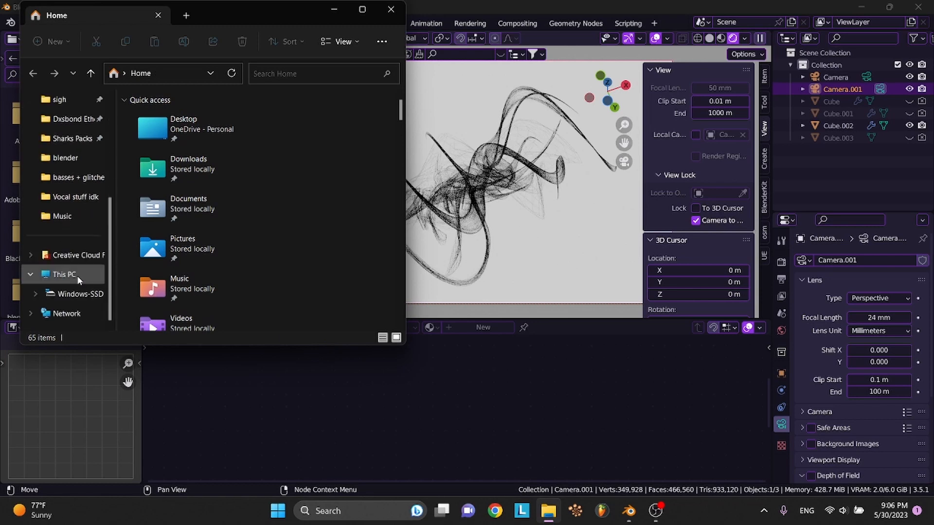
scroll(86, 208, up, 2)
click(63, 255)
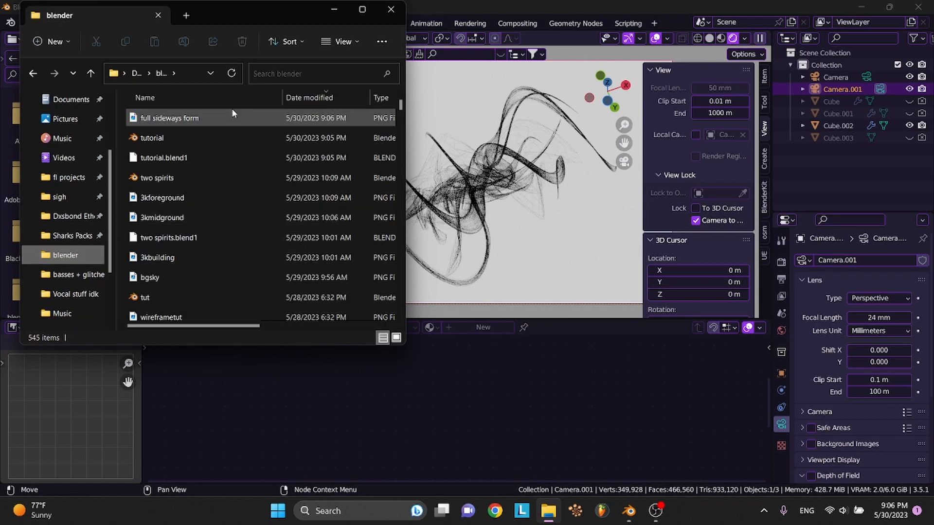
click(462, 419)
Make the original Camera the active scene camera and adjust its close-up angle on the wireframe strands
click(867, 78)
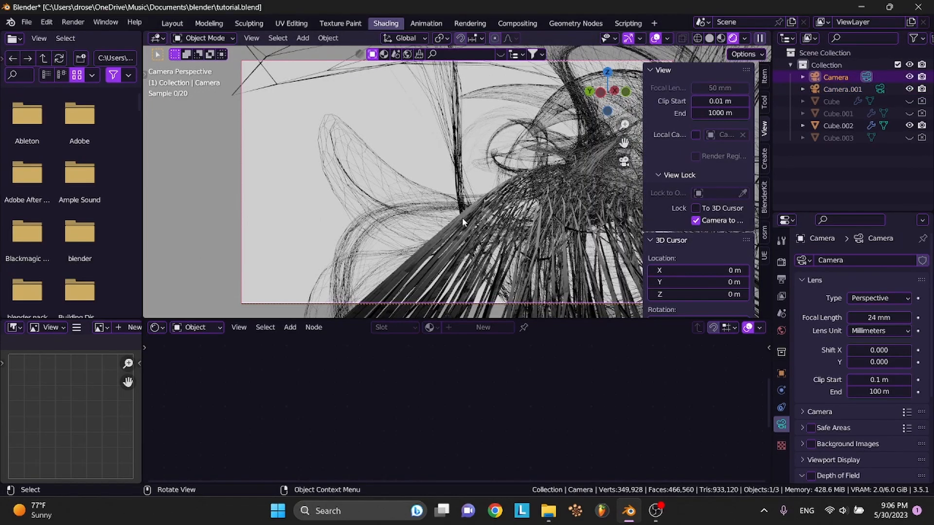
scroll(462, 218, up, 8)
scroll(464, 222, up, 4)
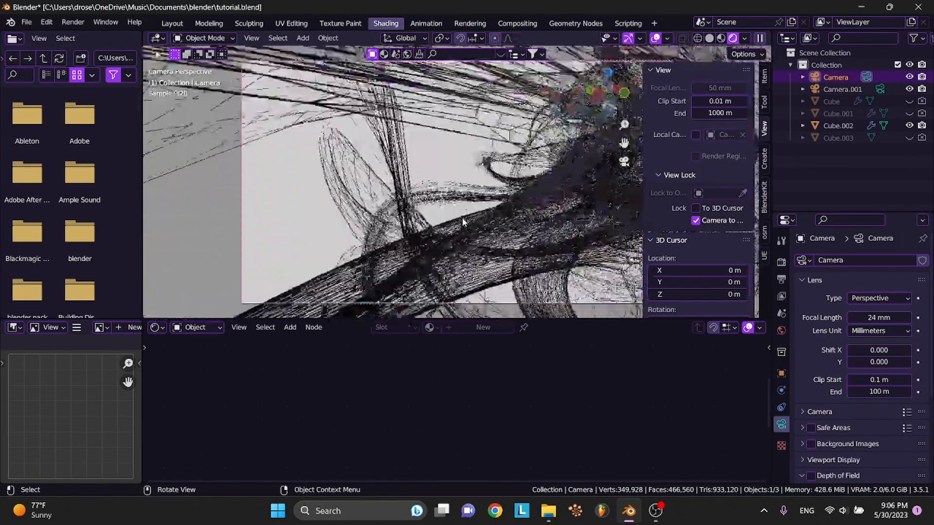
middle_drag(465, 223, 506, 207)
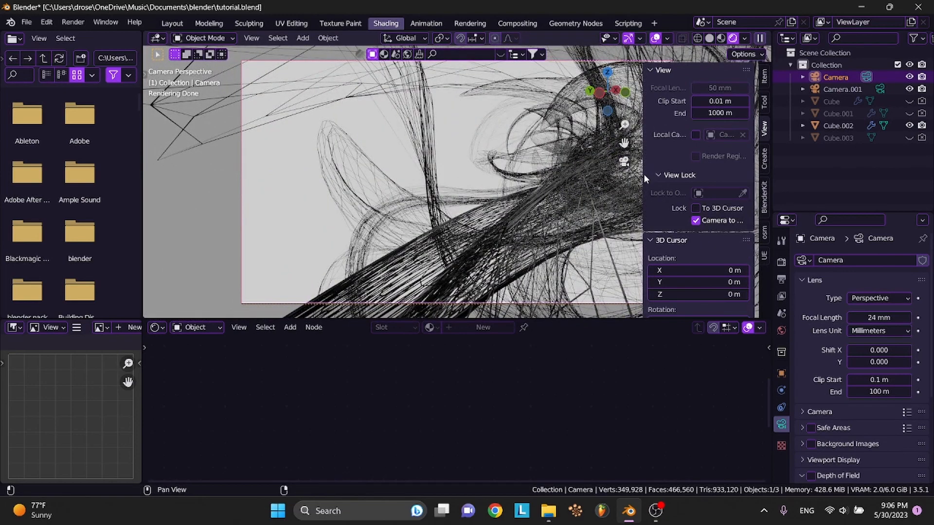
key(n)
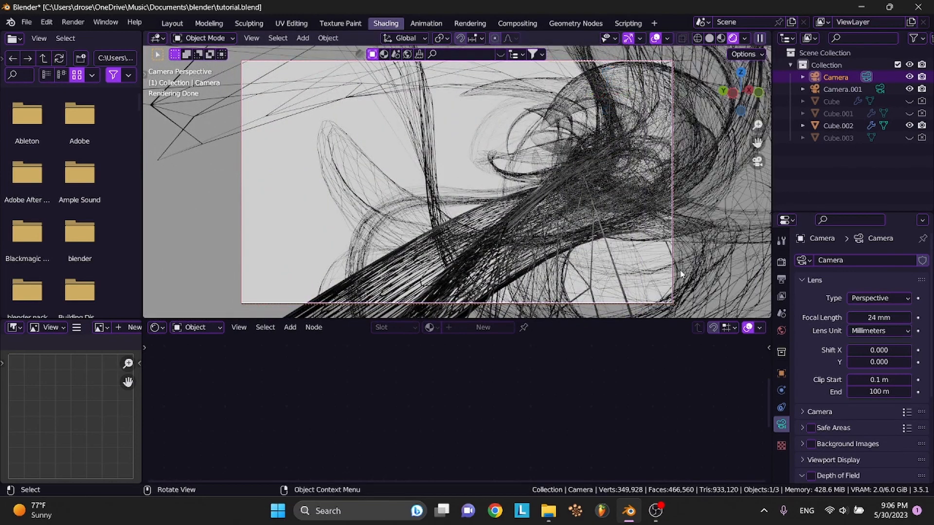
Switch to the Layout workspace and lock the camera to the view there
click(180, 25)
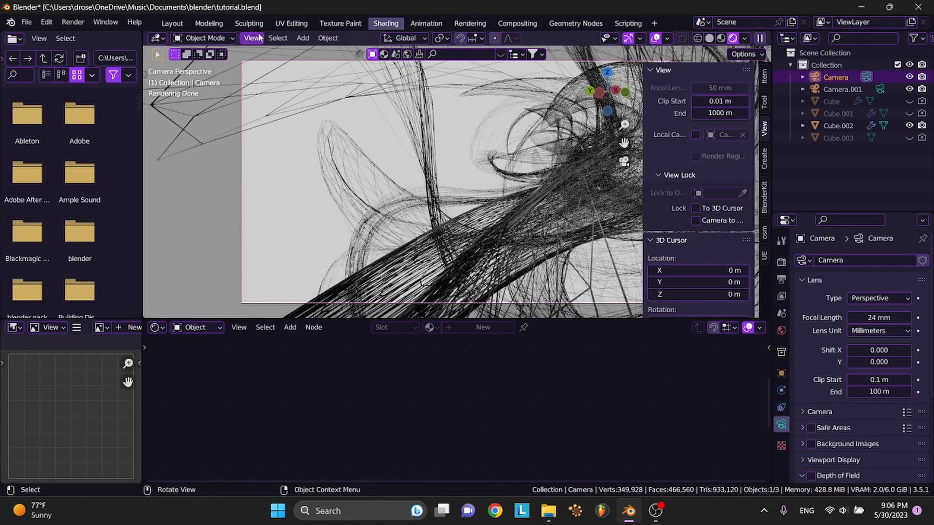
click(172, 24)
click(767, 79)
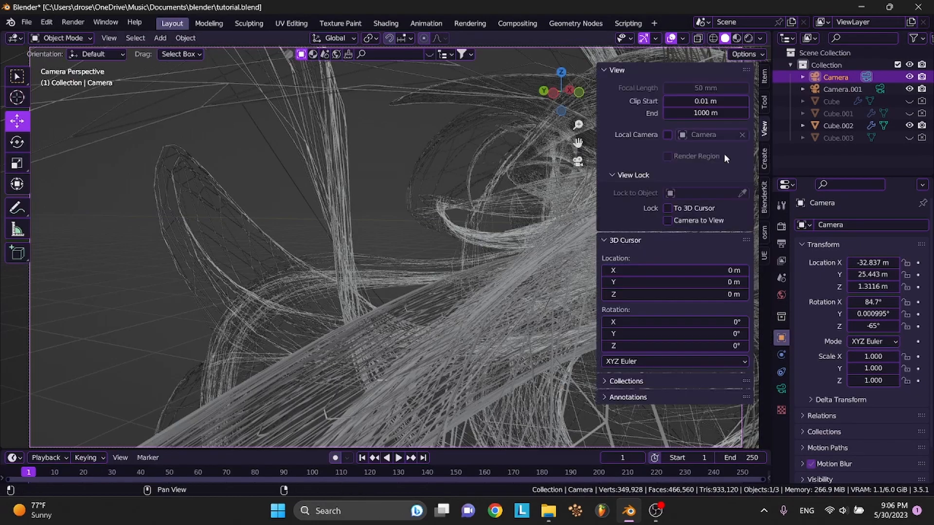
key(n)
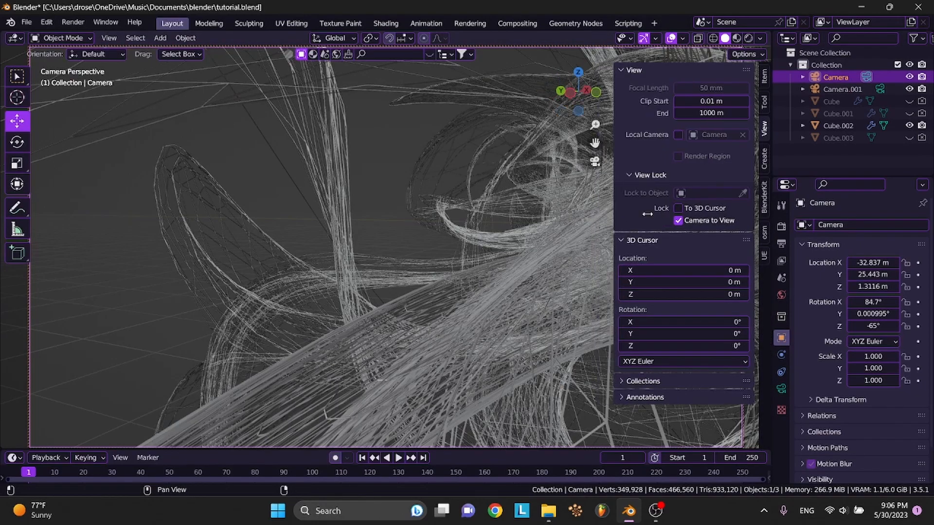
Reposition the camera so the wireframe shape fills the frame, select the shape, and save the file
mouse_move(647, 223)
middle_down()
mouse_move(671, 226)
mouse_move(652, 240)
middle_up()
scroll(646, 223, down, 10)
click(113, 178)
key(ctrl+s)
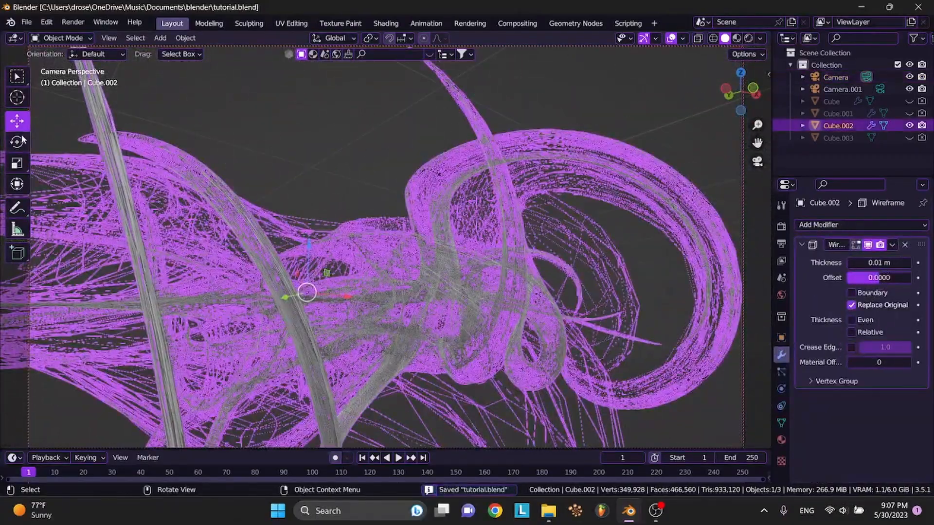
Rotate the wireframe shape freely into a new orientation, adjust the camera around it, and save the file
drag(279, 257, 312, 243)
click(459, 203)
middle_drag(458, 203, 463, 204)
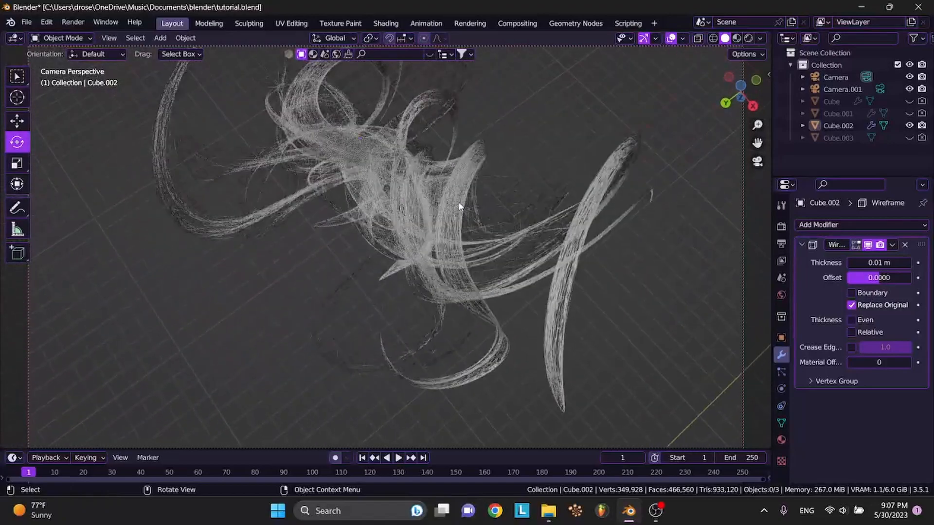
click(435, 201)
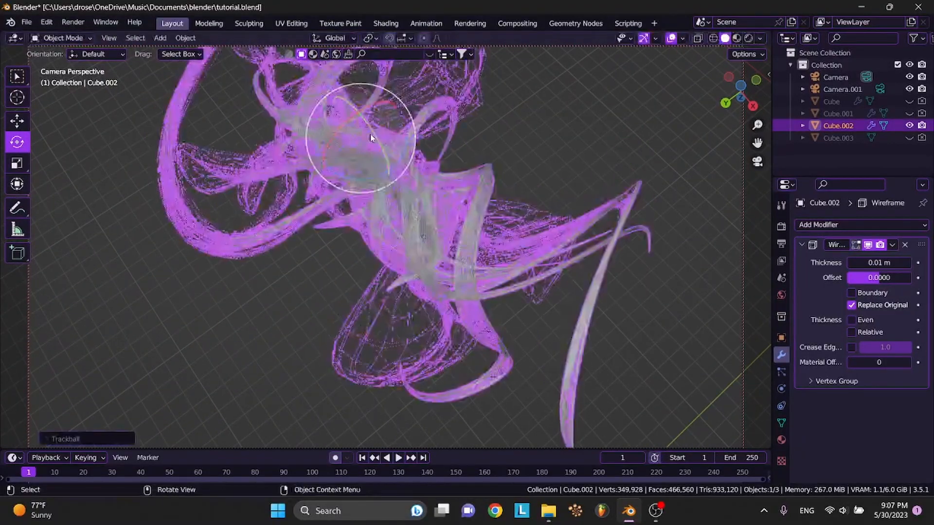
drag(366, 126, 373, 142)
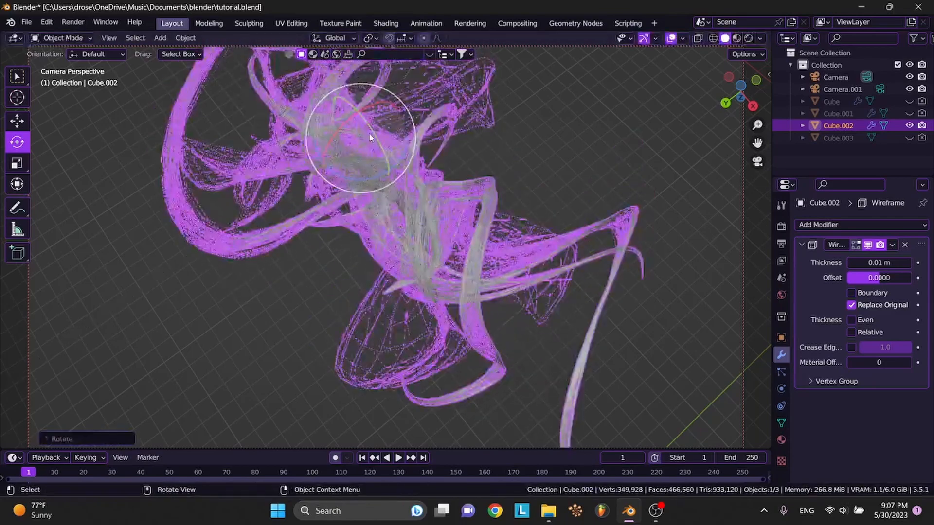
key(ctrl+s)
Add a Simple Deform modifier to the wireframe shape and turn off the Wireframe modifier's viewport display
click(873, 227)
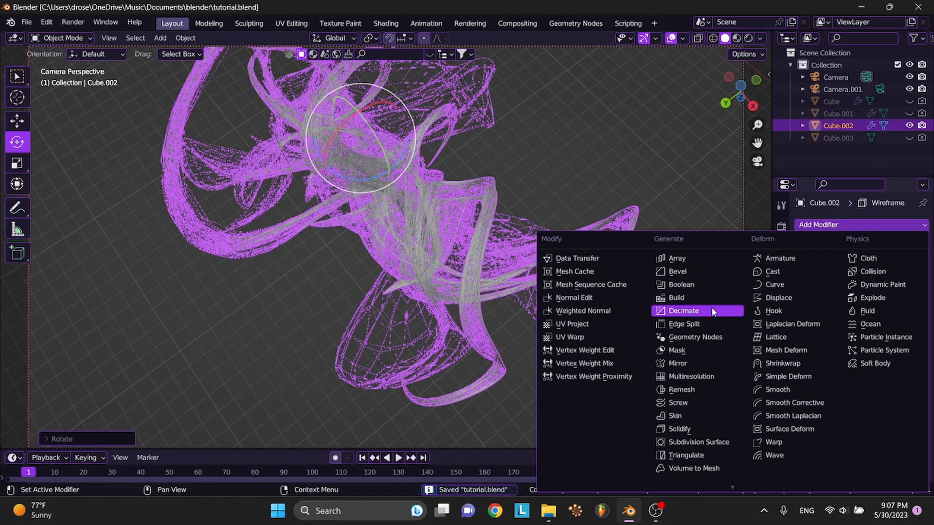
click(783, 376)
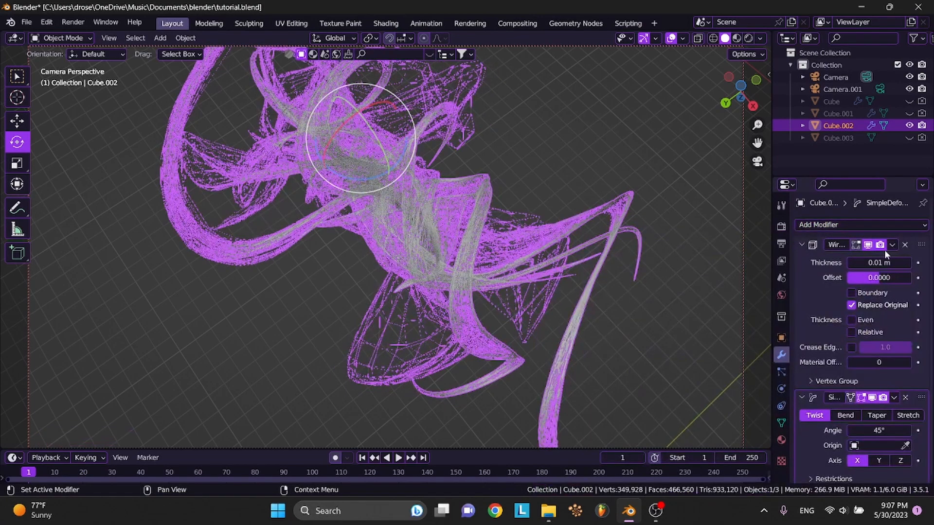
click(873, 245)
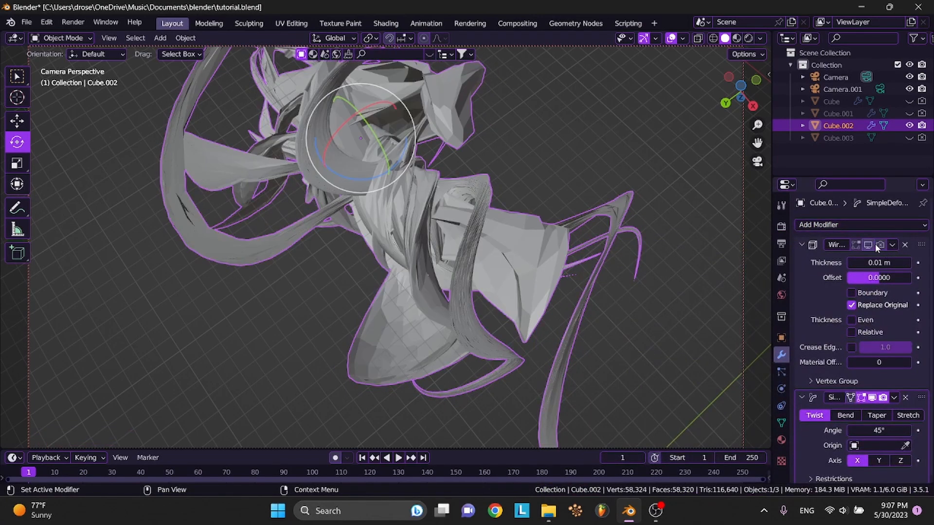
scroll(880, 326, down, 1)
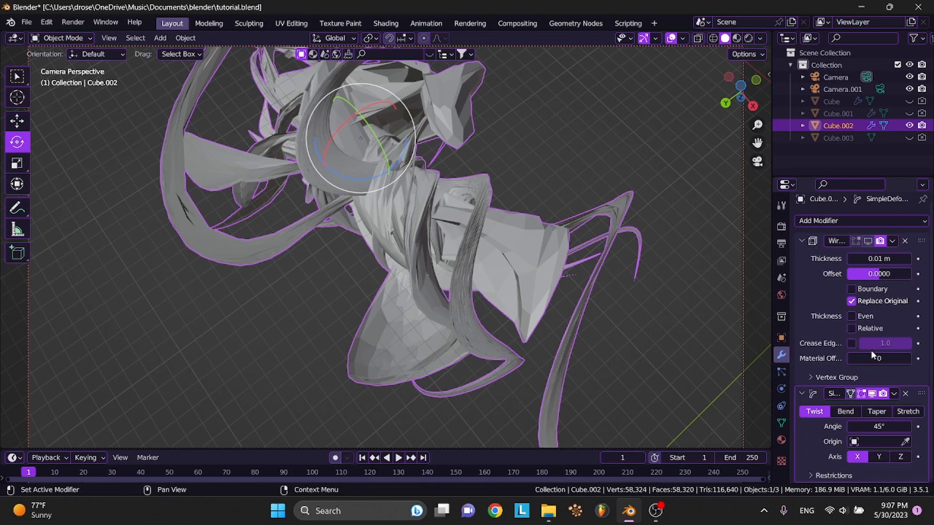
Set Simple Deform to Taper with a factor of 1.245, save the file, and turn the Wireframe modifier's viewport display back on
click(874, 413)
drag(876, 426, 932, 427)
middle_drag(463, 292, 516, 236)
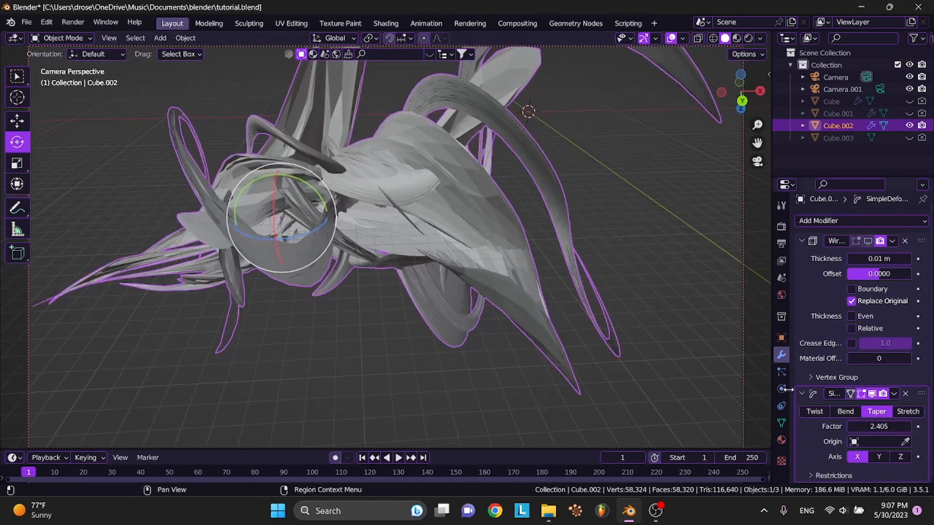
drag(879, 427, 847, 427)
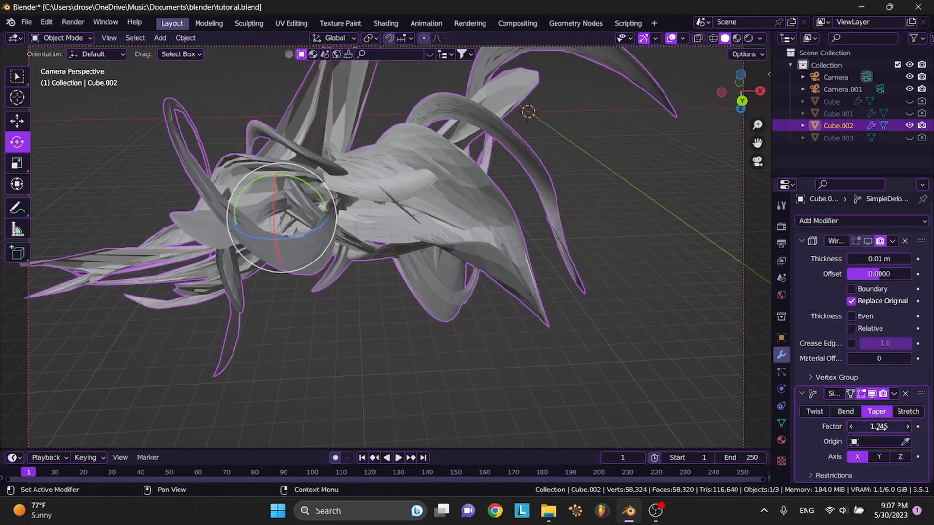
key(ctrl+s)
click(868, 241)
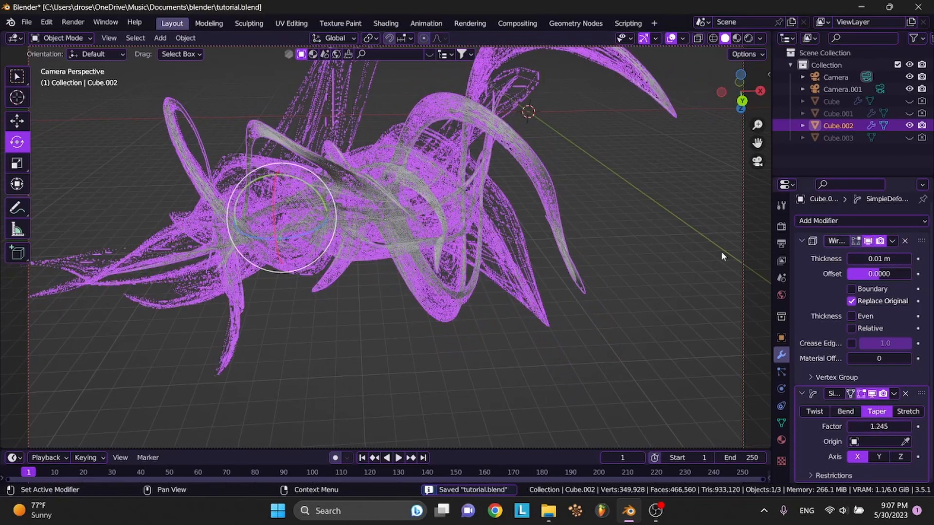
Rotate the tapered wireframe shape again and bring the camera in close to its dense centre
click(625, 246)
middle_drag(625, 246, 626, 246)
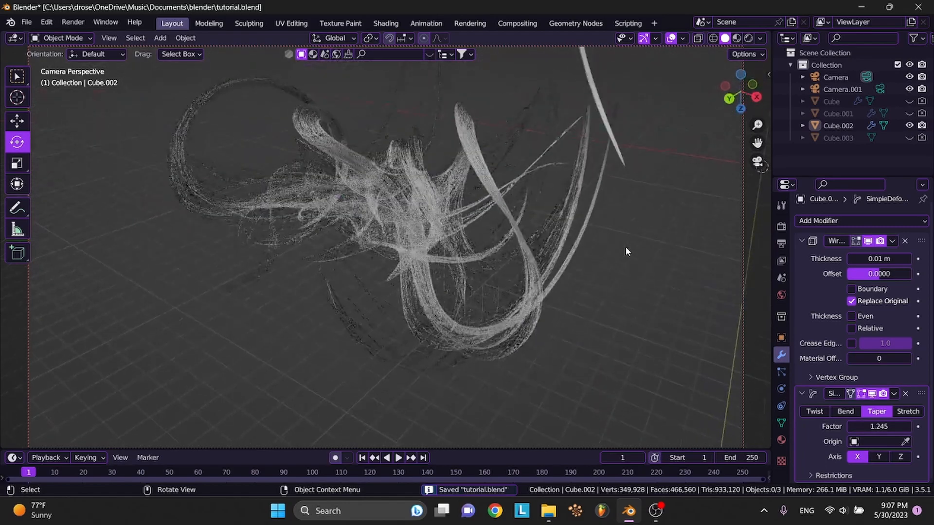
click(448, 201)
drag(354, 165, 508, 205)
middle_drag(507, 205, 508, 205)
scroll(508, 206, up, 3)
middle_drag(508, 206, 508, 206)
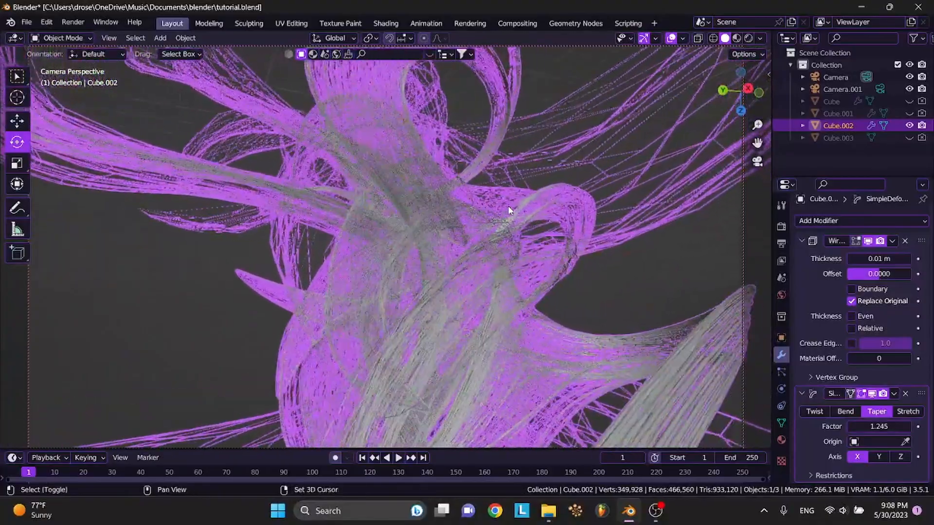
Deselect the wireframe shape, orbit and pan the locked camera until curled loops and a foreground strand bundle fill the frame, and save the file
click(632, 271)
middle_drag(633, 271, 633, 271)
scroll(633, 271, down, 3)
middle_drag(632, 275, 490, 143)
scroll(490, 139, up, 10)
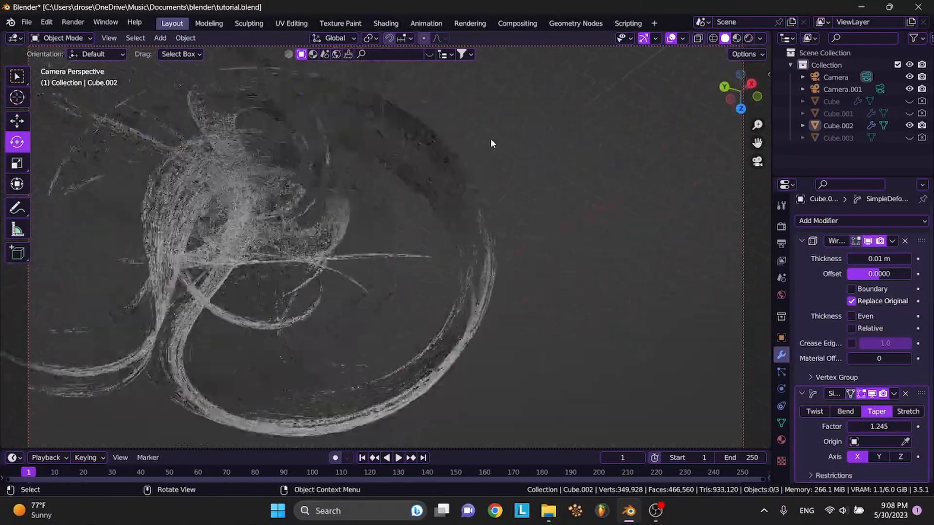
shift+scroll(490, 139, left, 5)
scroll(490, 140, right, 10)
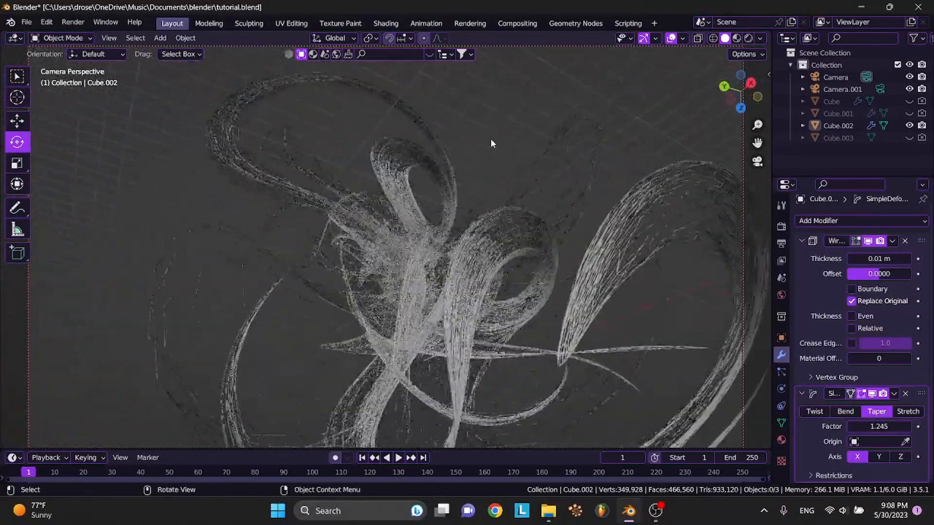
shift+scroll(490, 140, right, 5)
scroll(490, 140, right, 5)
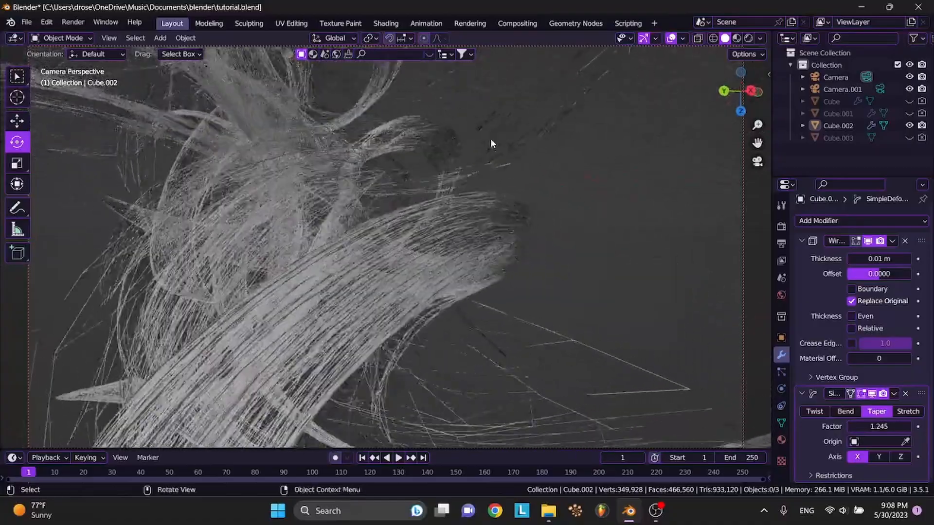
shift+scroll(490, 139, left, 5)
scroll(491, 140, right, 5)
shift+scroll(490, 140, left, 5)
scroll(490, 140, right, 10)
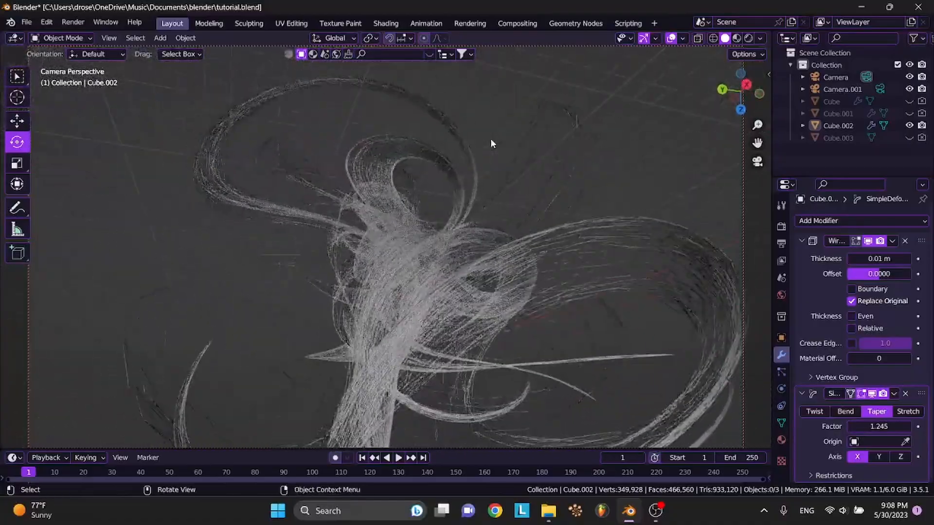
scroll(491, 140, right, 10)
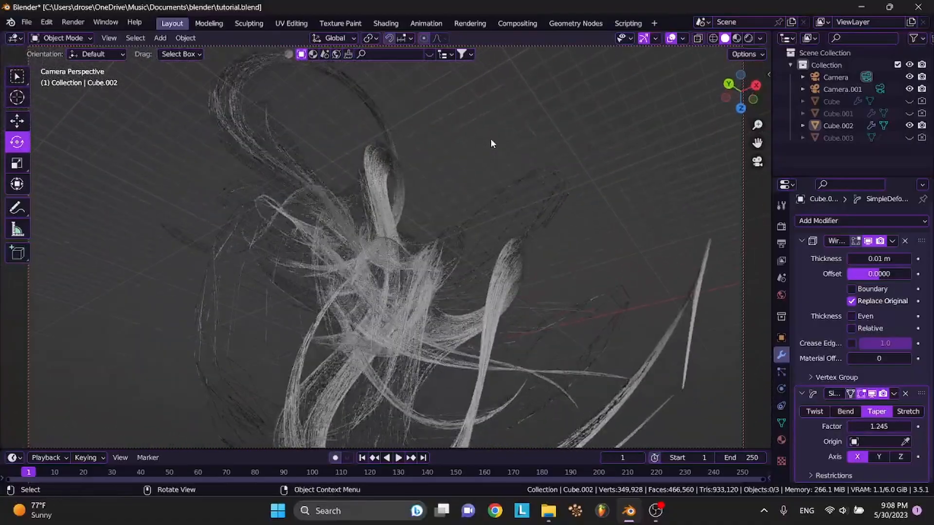
shift+scroll(490, 140, right, 5)
scroll(490, 140, right, 10)
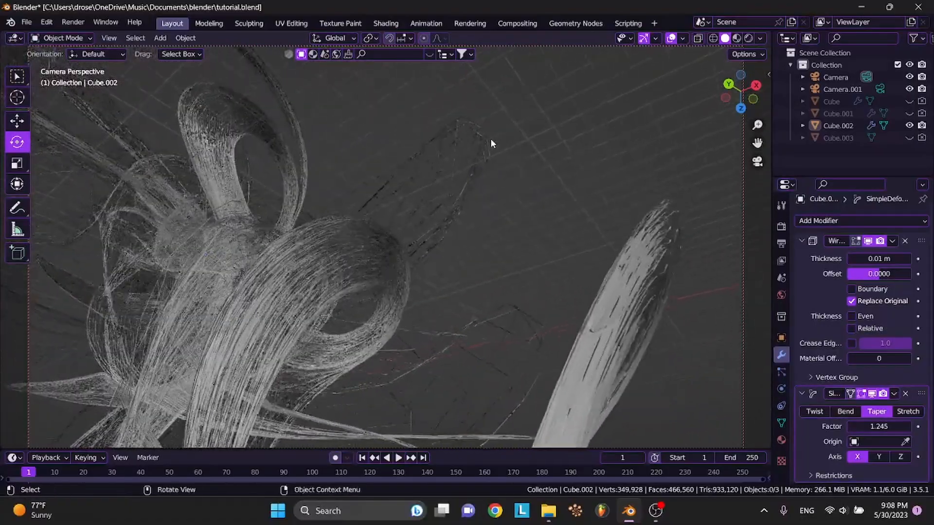
shift+scroll(490, 139, left, 5)
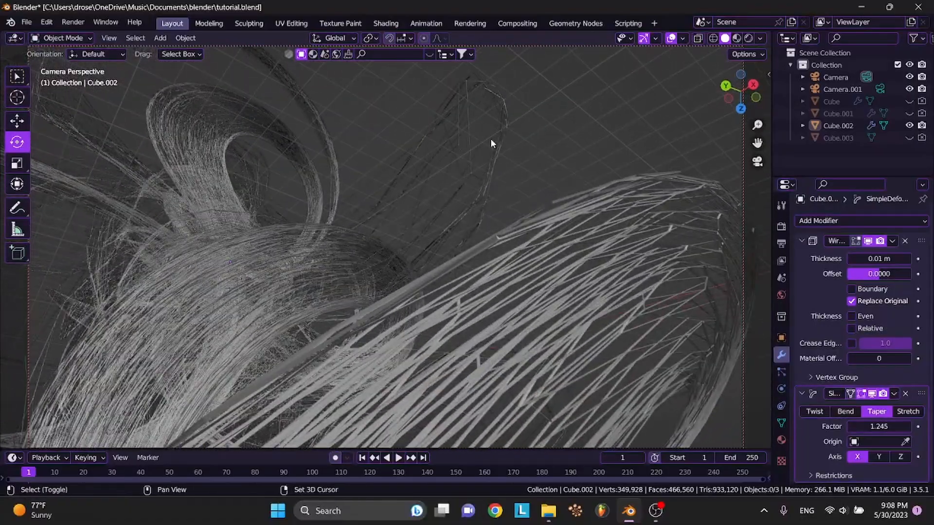
scroll(491, 139, right, 10)
shift+scroll(490, 139, left, 5)
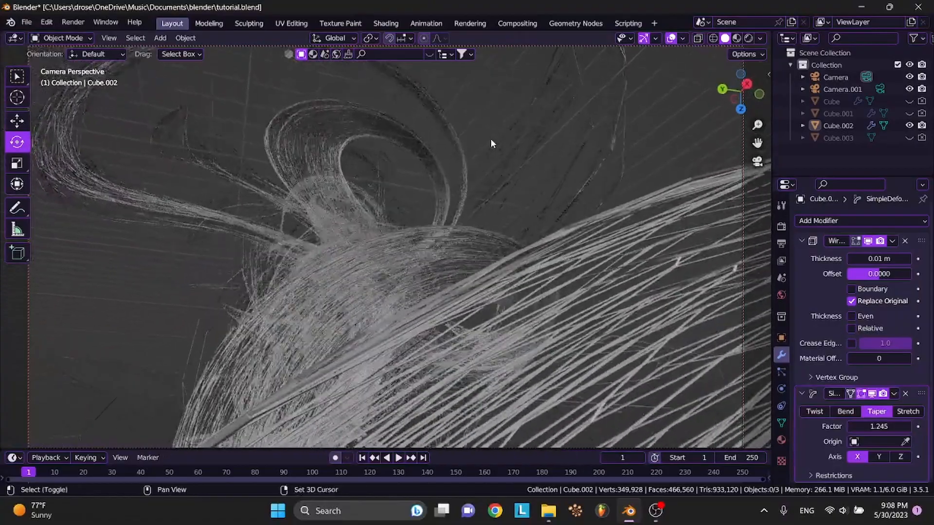
scroll(491, 140, right, 10)
scroll(490, 139, right, 10)
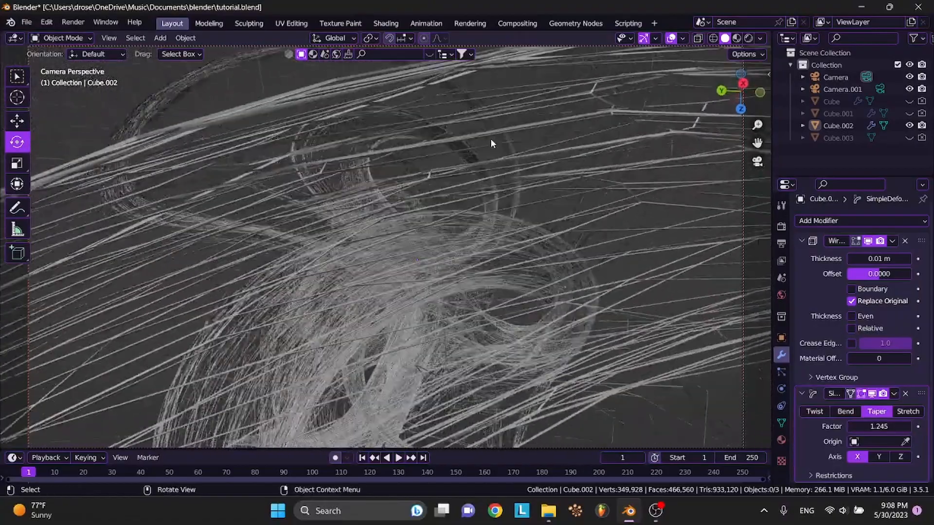
scroll(491, 139, left, 8)
scroll(490, 139, right, 3)
scroll(490, 140, down, 2)
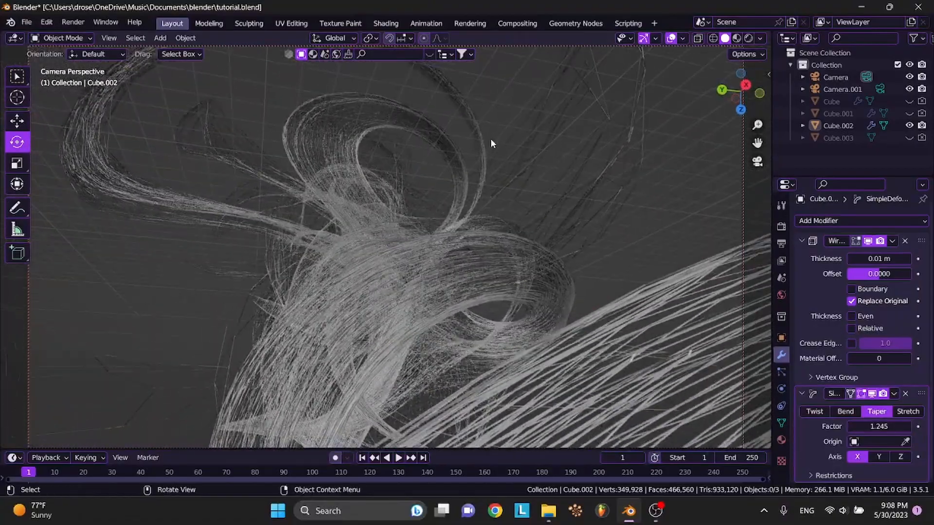
key(ctrl+s)
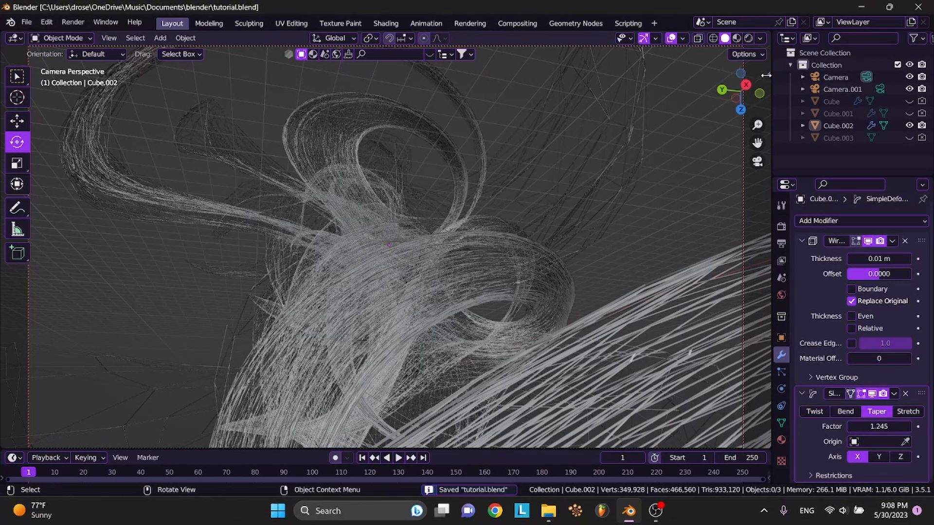
Unlock the camera from the view, show the whole camera frame with space around it, and save the file
key(n)
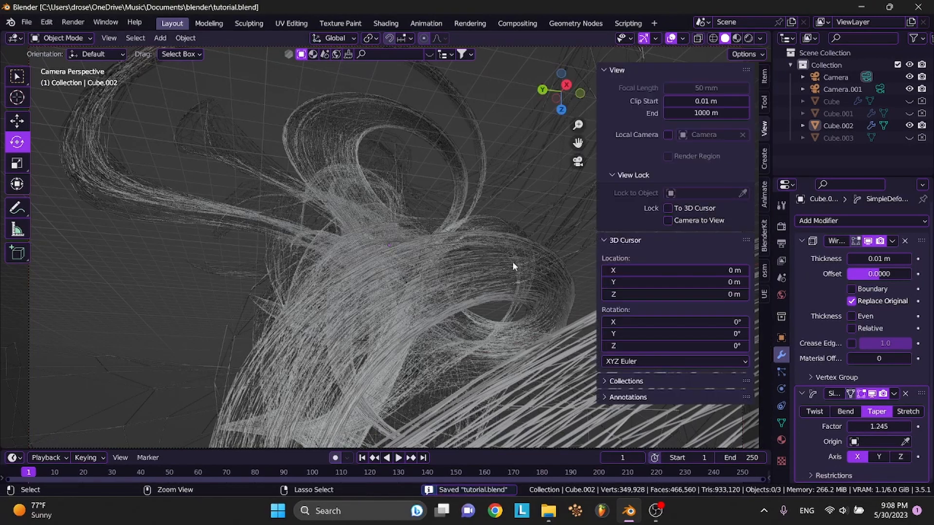
scroll(512, 261, down, 3)
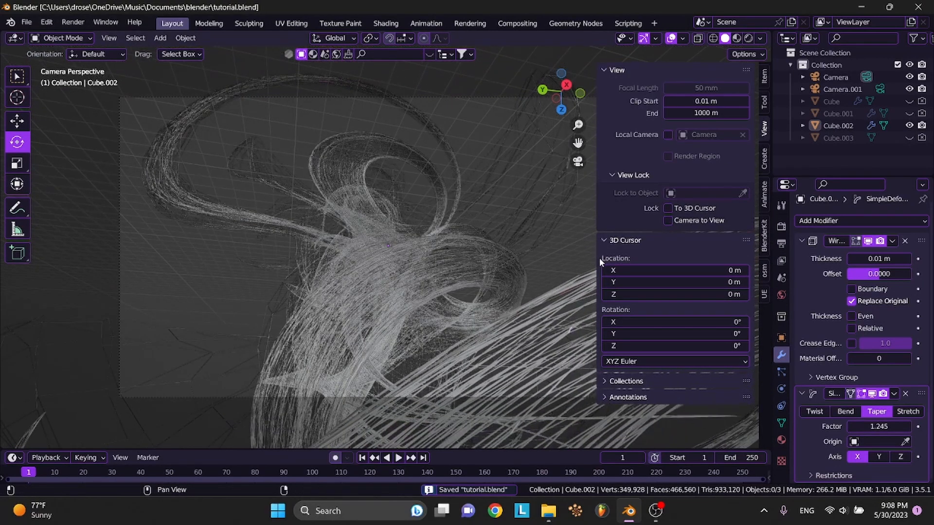
drag(597, 258, 655, 248)
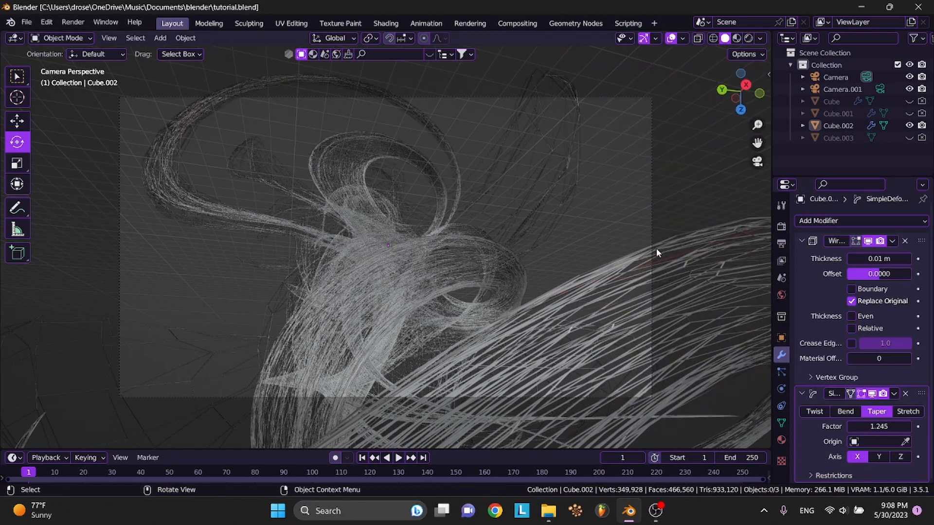
key(ctrl+s)
click(513, 246)
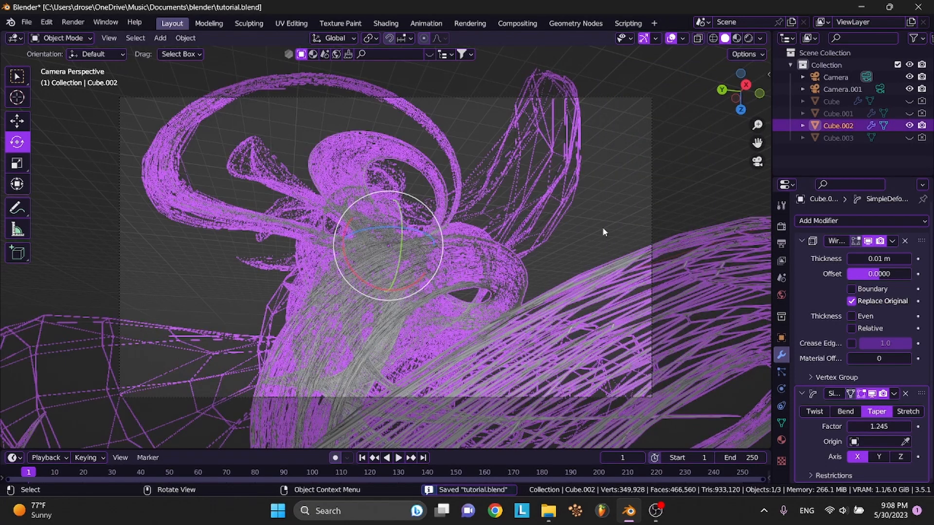
click(603, 228)
click(526, 239)
click(673, 201)
click(490, 217)
Lock the camera to the view again
click(760, 70)
click(769, 74)
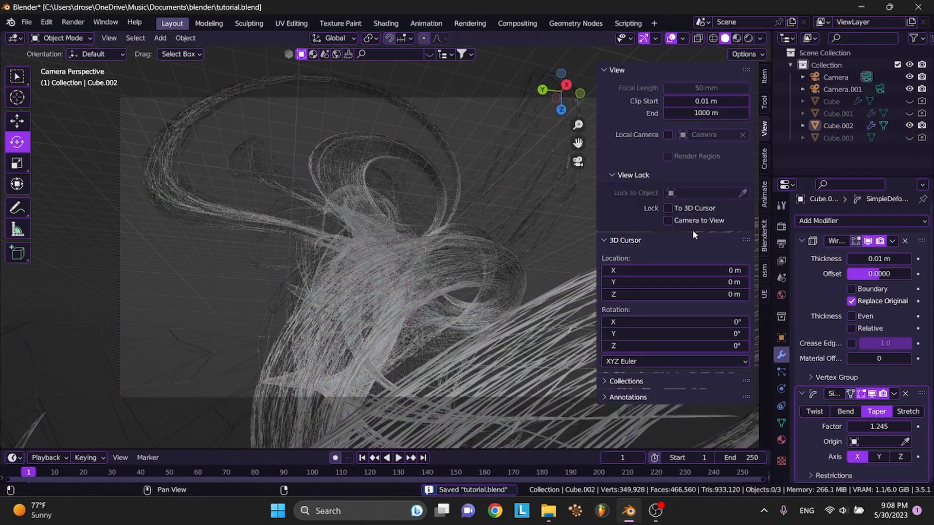
click(666, 221)
key(n)
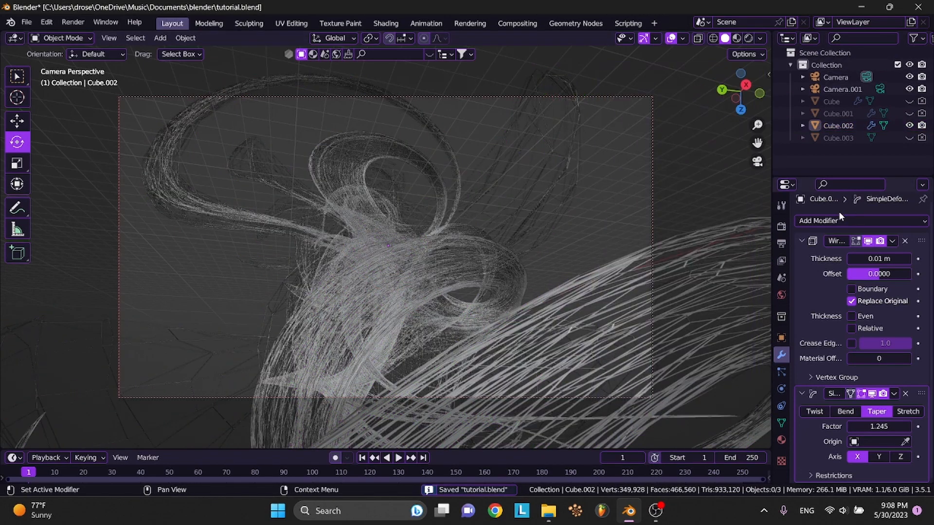
Swing the camera around to another side of the wireframe shape, with a thick strand bundle crossing the foreground diagonally
scroll(715, 234, left, 5)
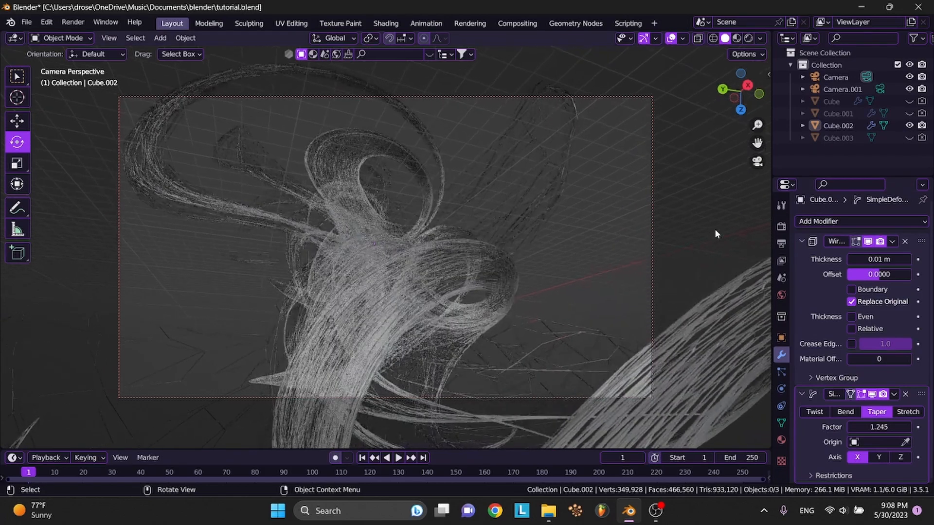
scroll(714, 234, left, 5)
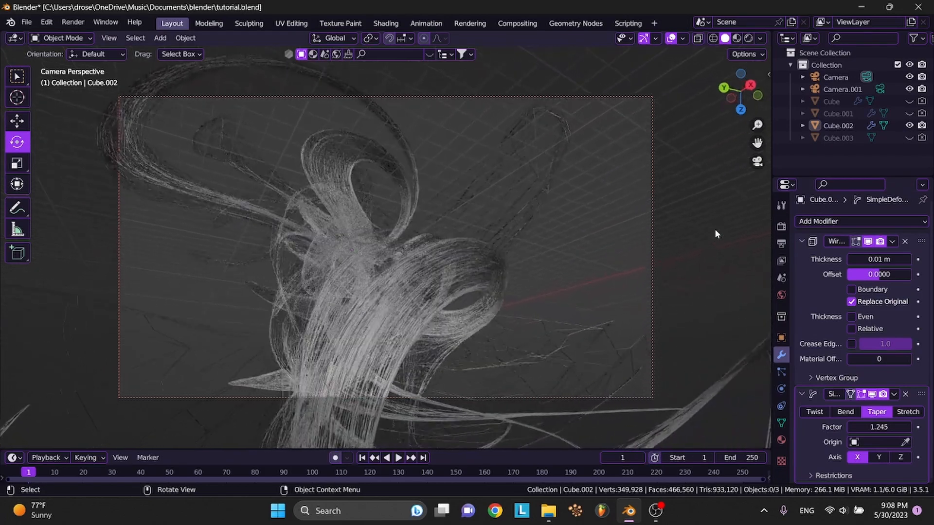
shift+scroll(715, 234, right, 5)
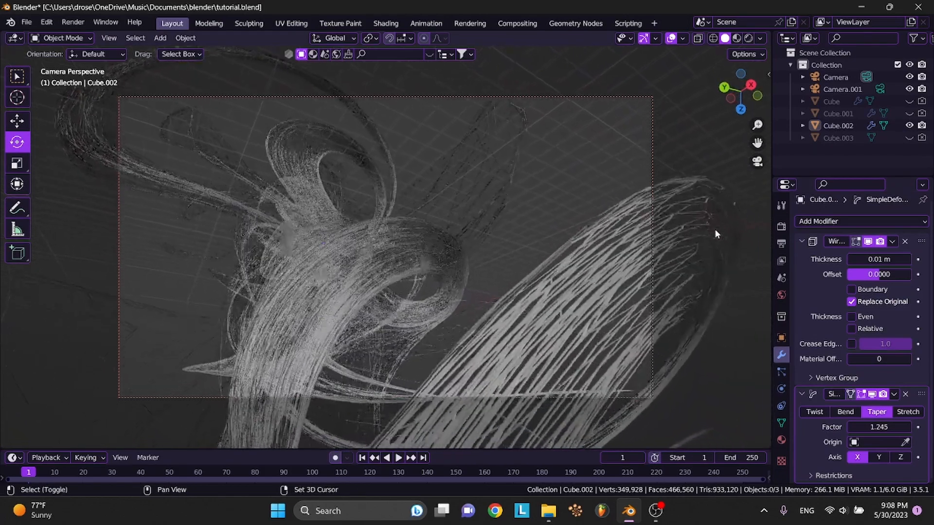
scroll(715, 234, left, 5)
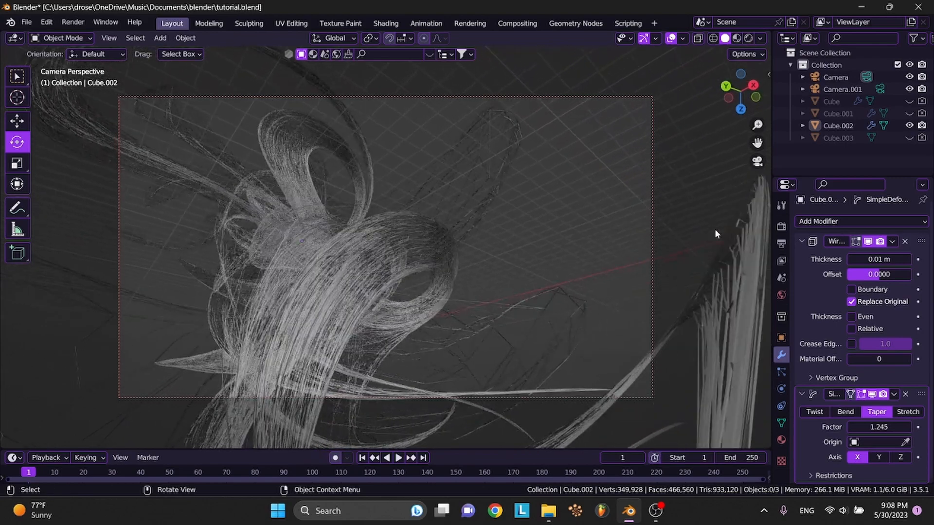
shift+scroll(715, 233, right, 5)
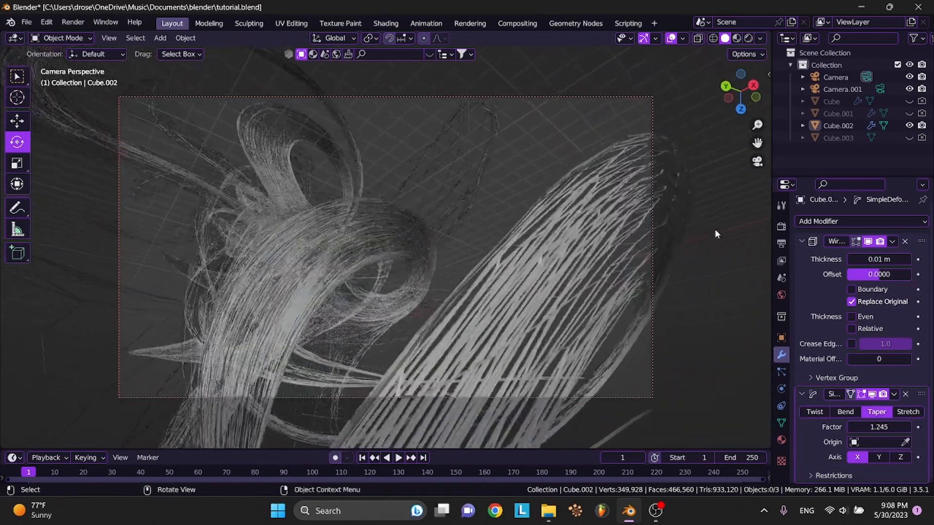
scroll(715, 234, left, 10)
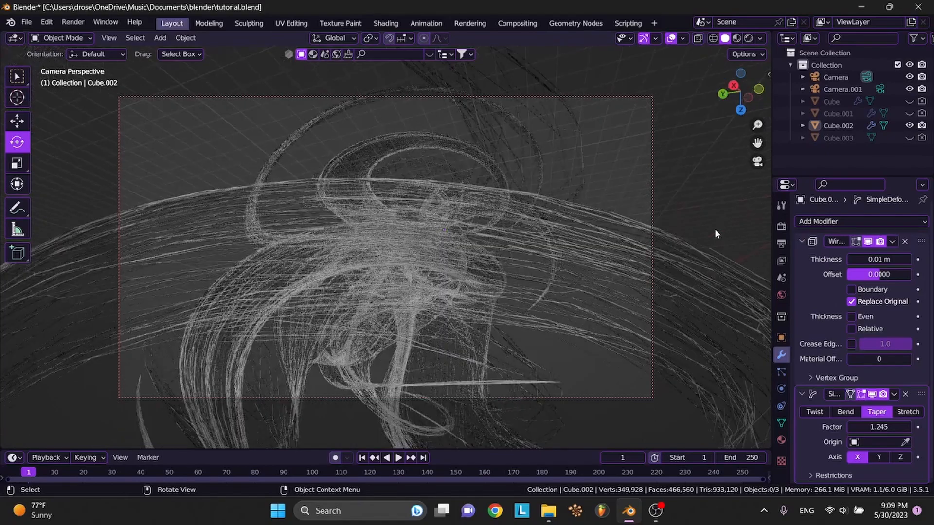
scroll(715, 234, left, 4)
scroll(715, 234, up, 5)
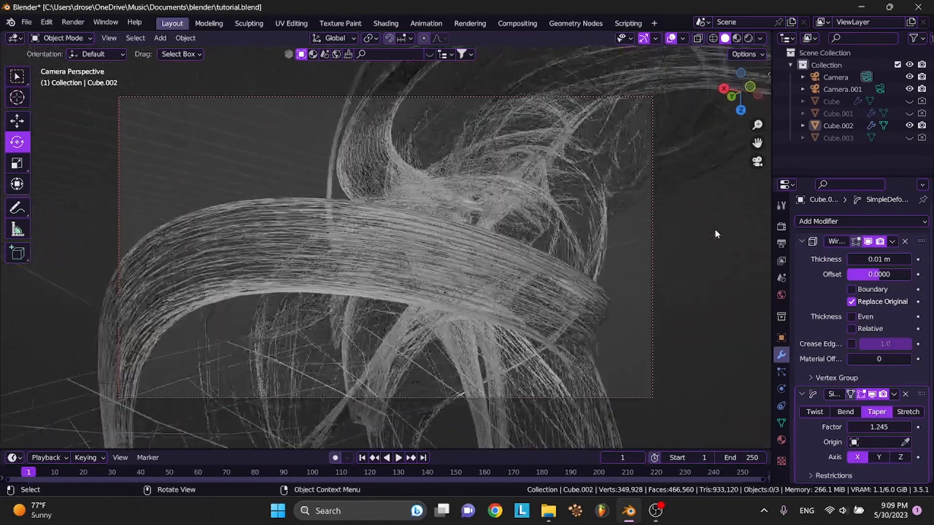
scroll(715, 233, down, 3)
scroll(715, 234, down, 5)
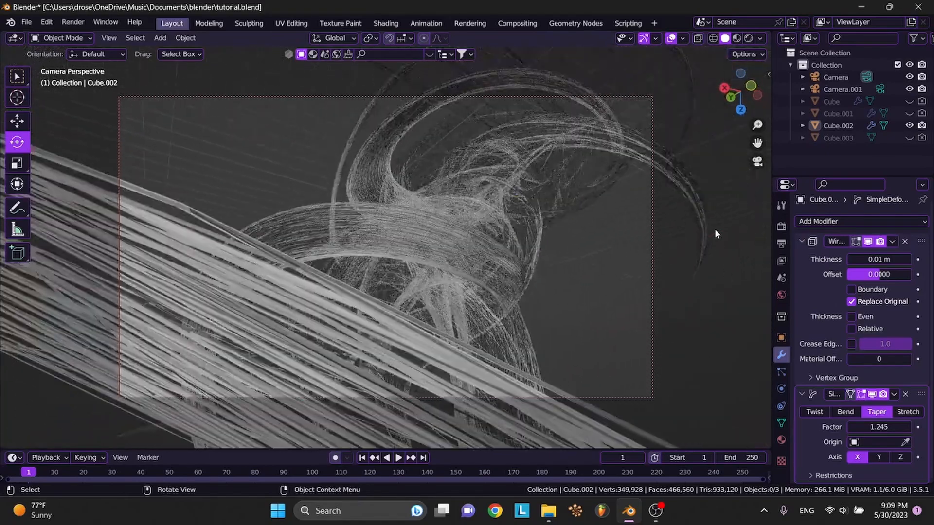
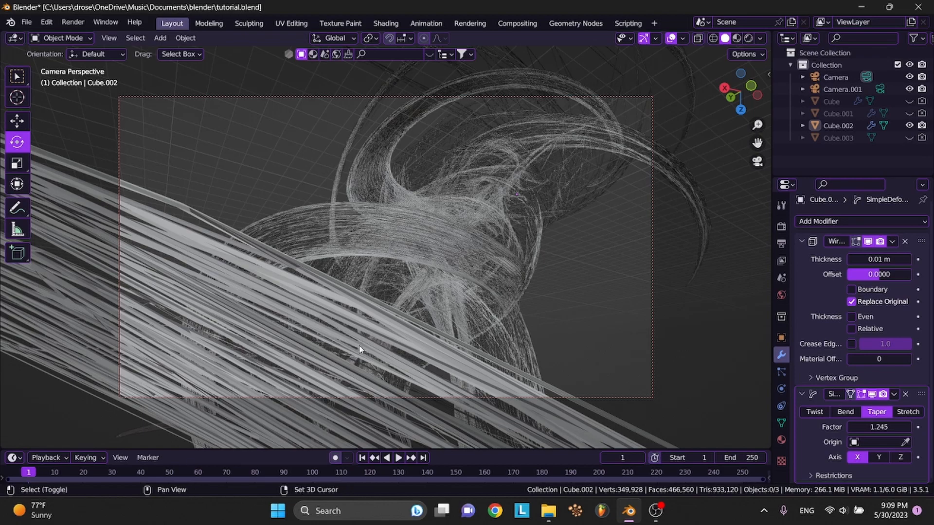
Move the camera in among the foreground strands so the large loops sit behind them, and save the file
shift+scroll(360, 350, up, 5)
scroll(360, 350, left, 6)
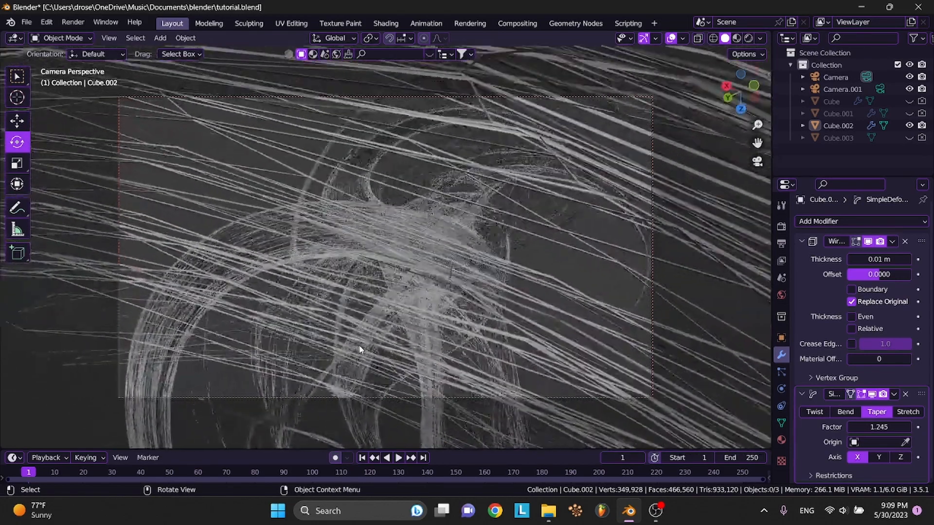
scroll(360, 350, up, 5)
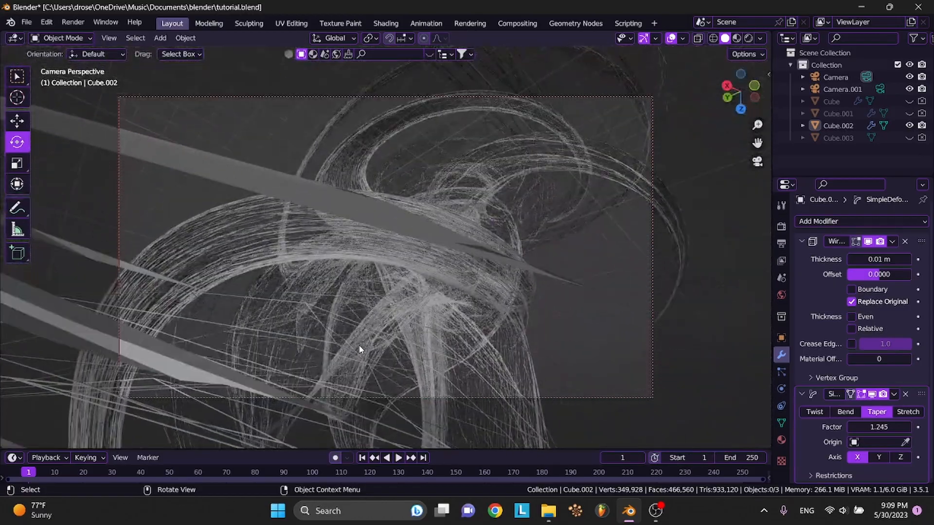
shift+scroll(360, 350, up, 5)
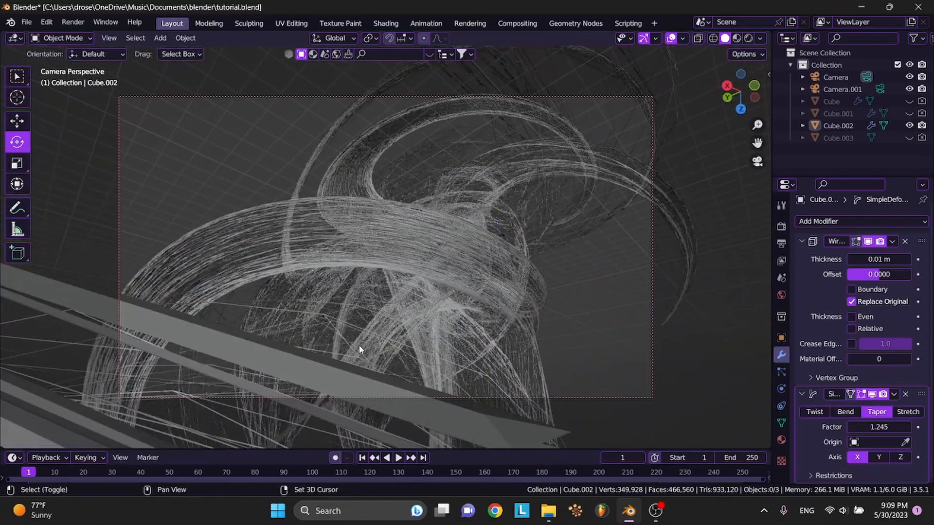
scroll(395, 334, left, 5)
shift+scroll(395, 335, left, 5)
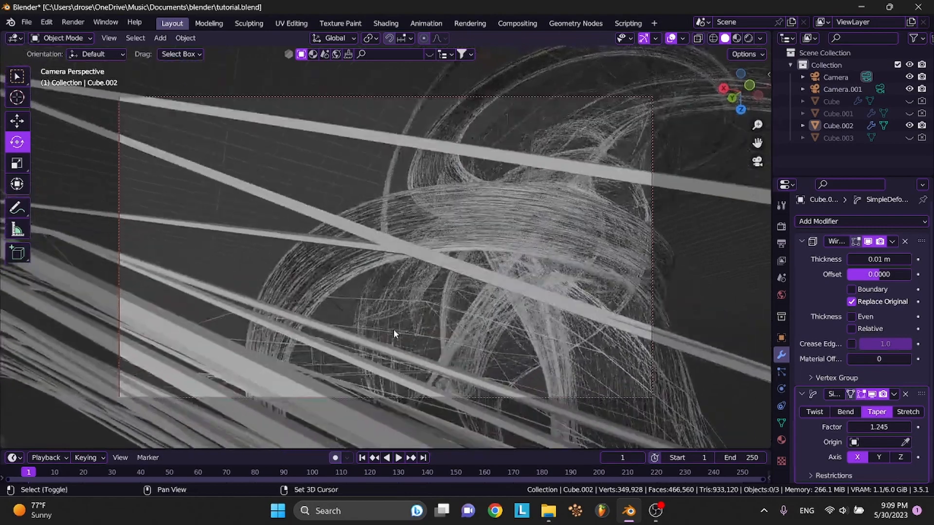
shift+scroll(395, 334, up, 8)
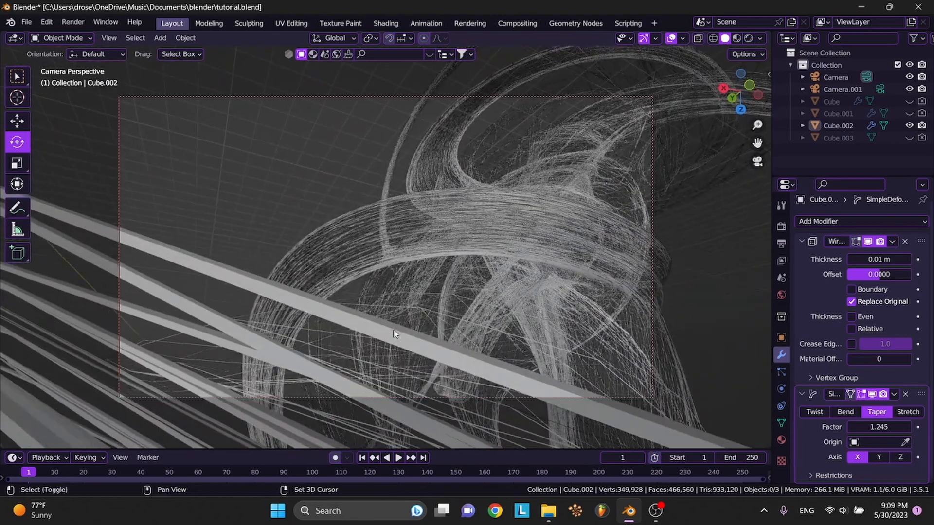
scroll(394, 335, down, 6)
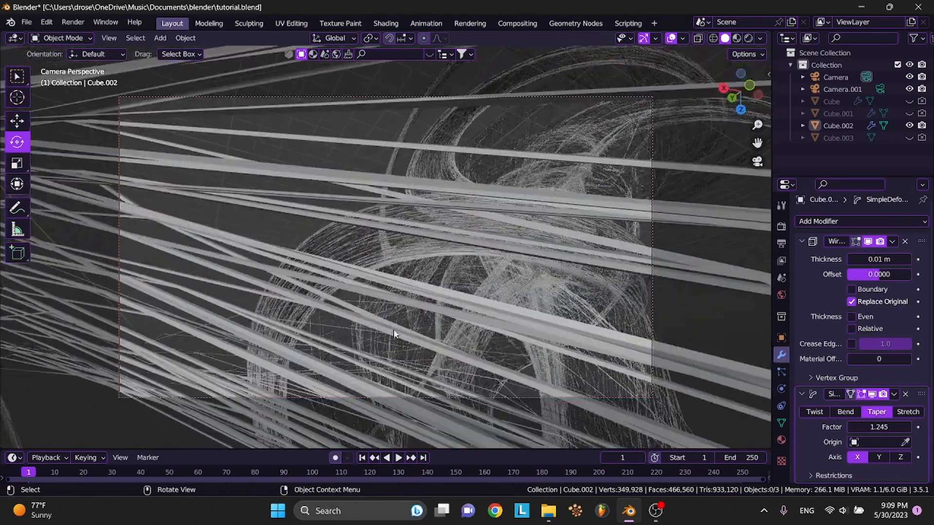
scroll(395, 335, up, 6)
key(ctrl+s)
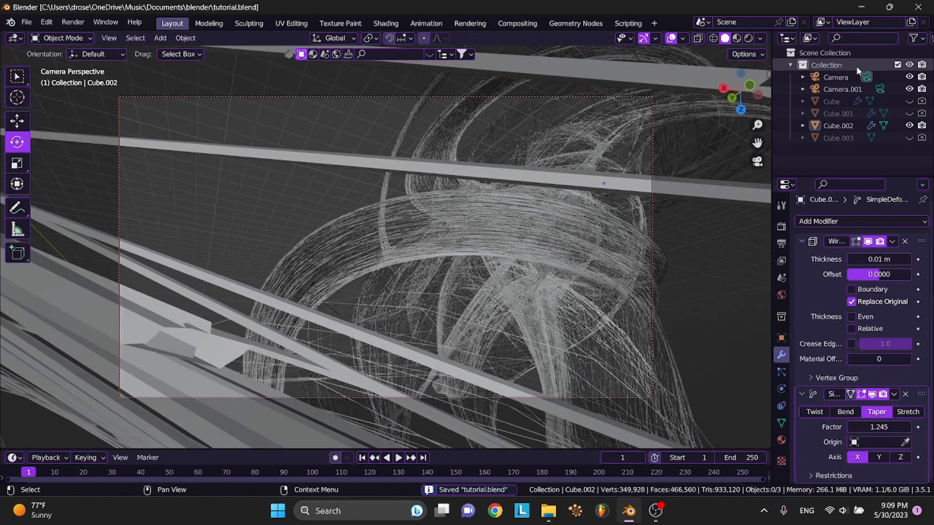
Set the focal length of the object named Camera to 17 mm
click(835, 77)
click(781, 389)
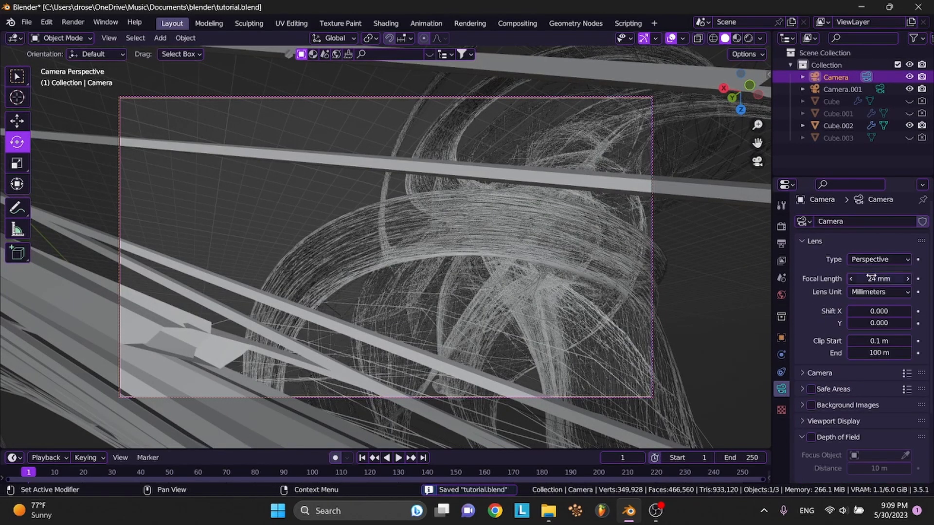
click(852, 280)
click(851, 281)
click(851, 280)
click(851, 280)
click(851, 280)
click(851, 281)
click(851, 280)
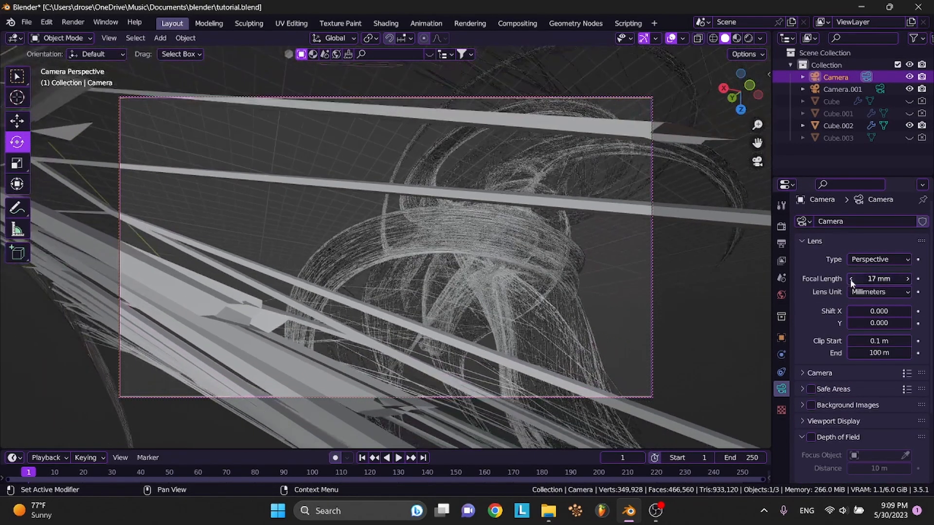
Set the camera's focal length to 15 mm, nudge the camera so the strand bundle crosses the frame's lower corner, and save the file
click(851, 280)
scroll(562, 296, up, 5)
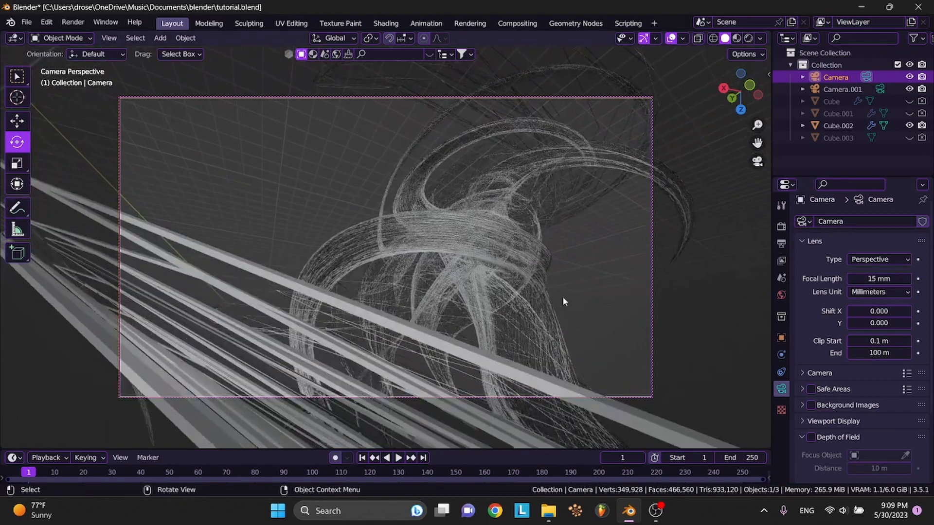
scroll(562, 296, up, 2)
shift+scroll(563, 297, up, 3)
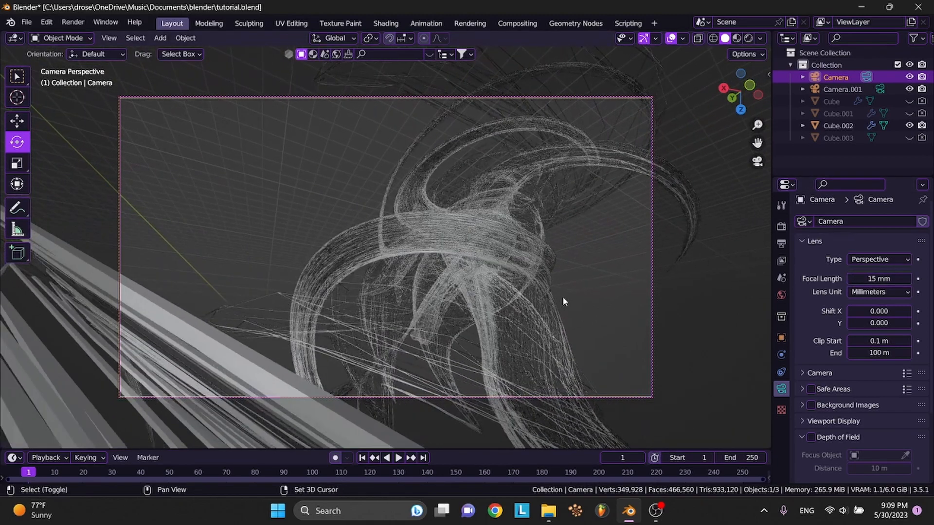
click(588, 289)
key(ctrl+s)
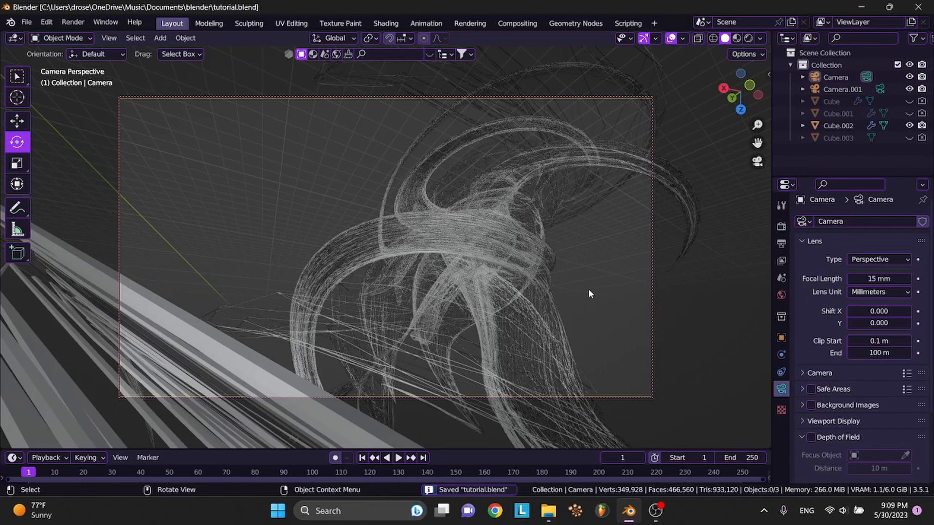
Show the viewport in rendered shading, save the file and unlock the camera from the view
click(747, 39)
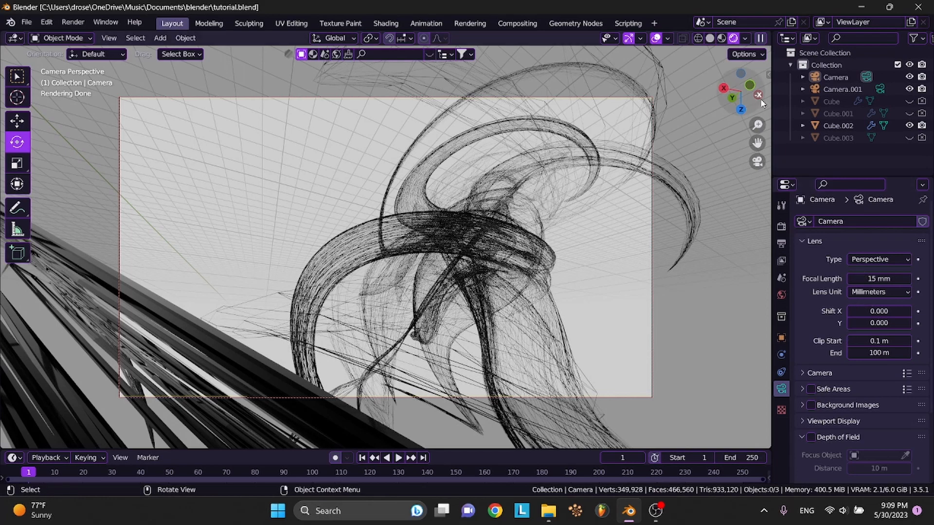
key(ctrl+s)
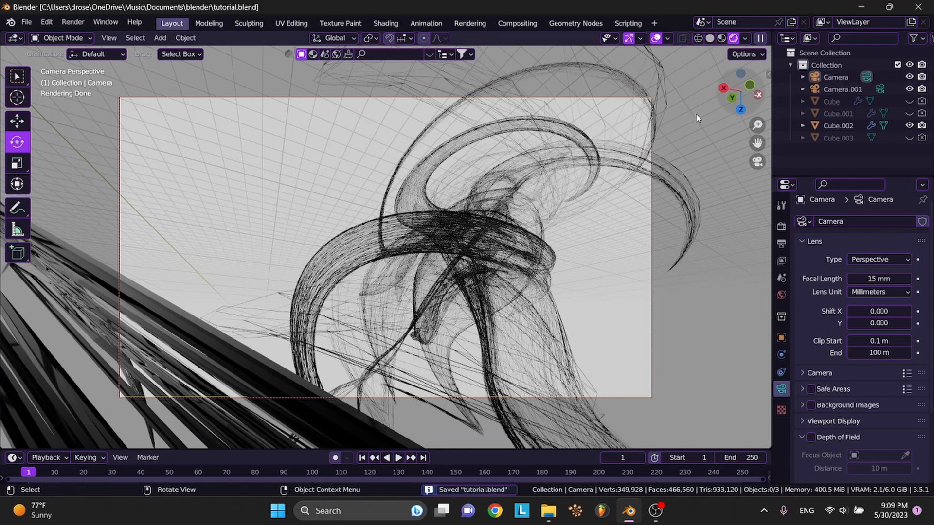
click(767, 74)
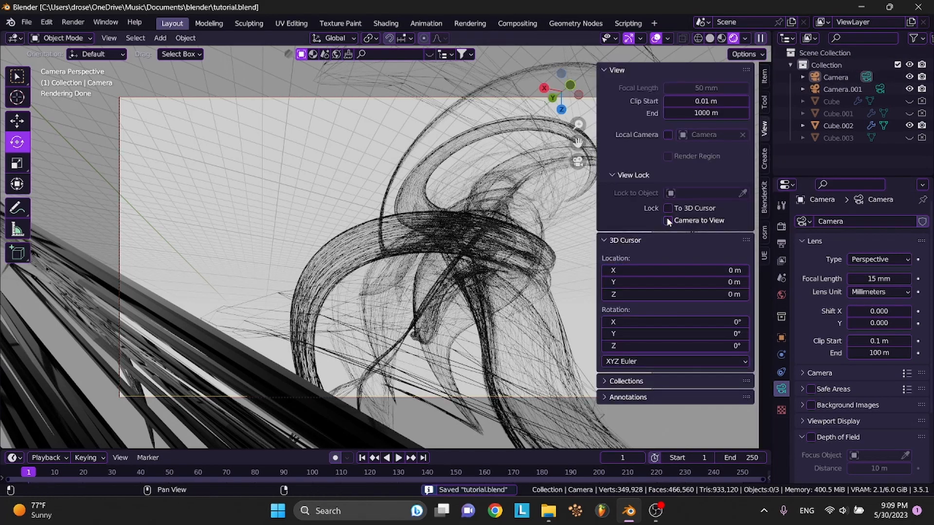
key(n)
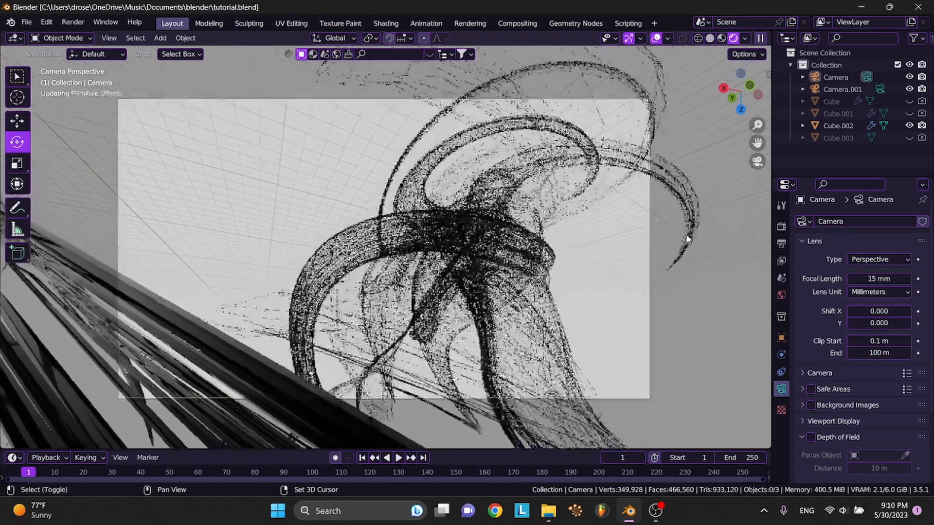
Set the Z location of the object named Camera to 9.4346 m and save the file
click(837, 77)
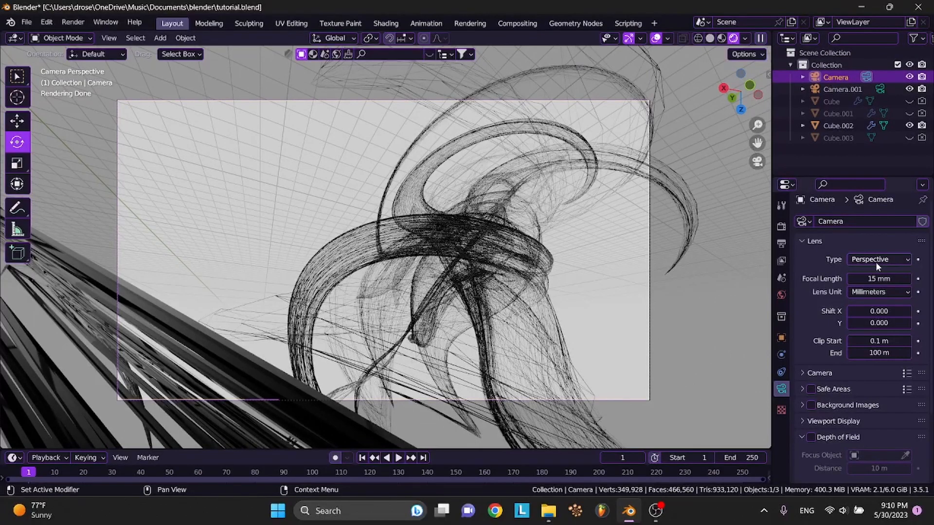
click(782, 337)
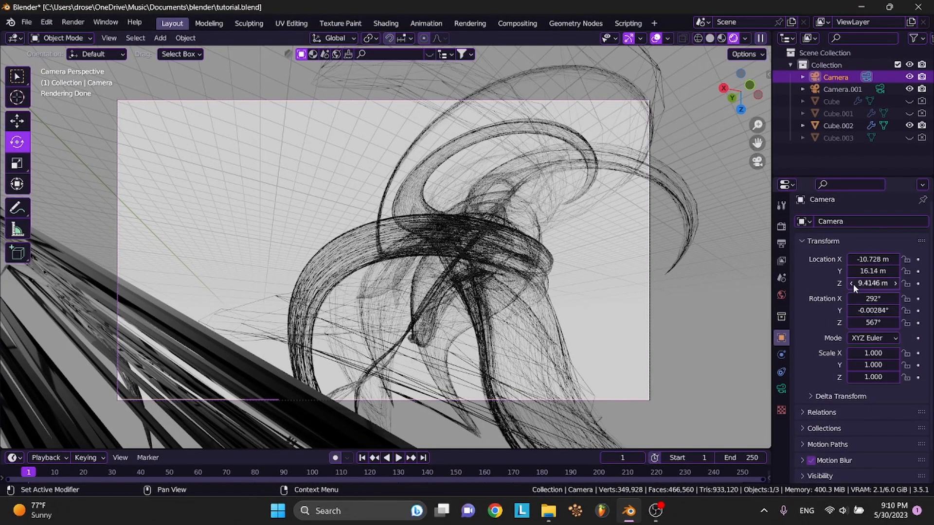
click(897, 284)
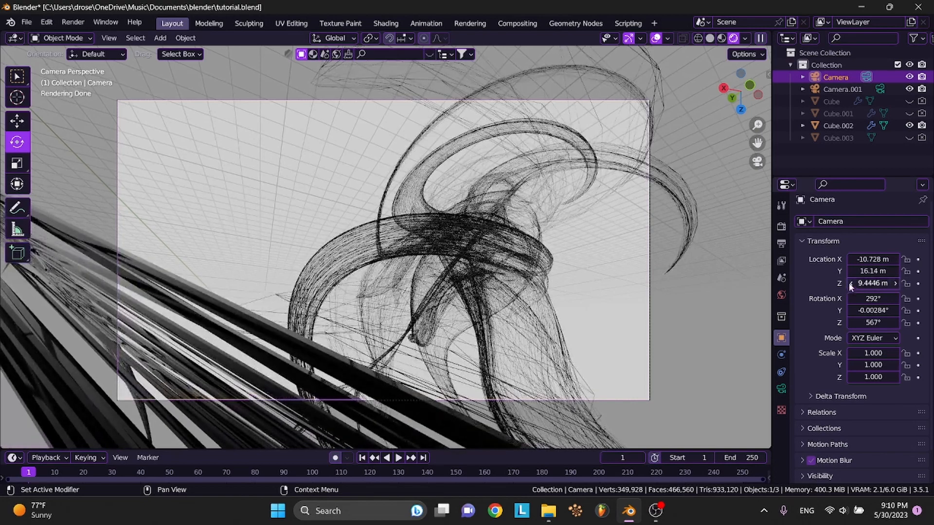
click(851, 283)
key(ctrl+s)
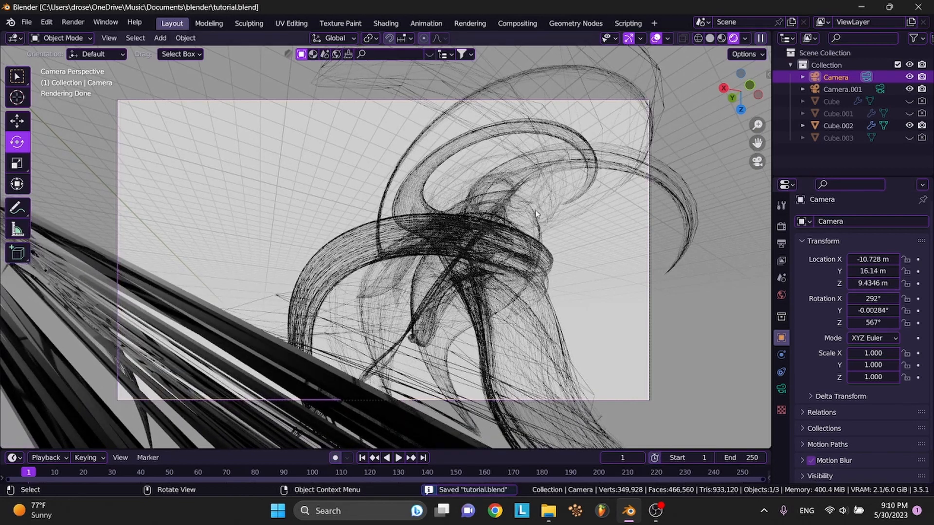
click(584, 251)
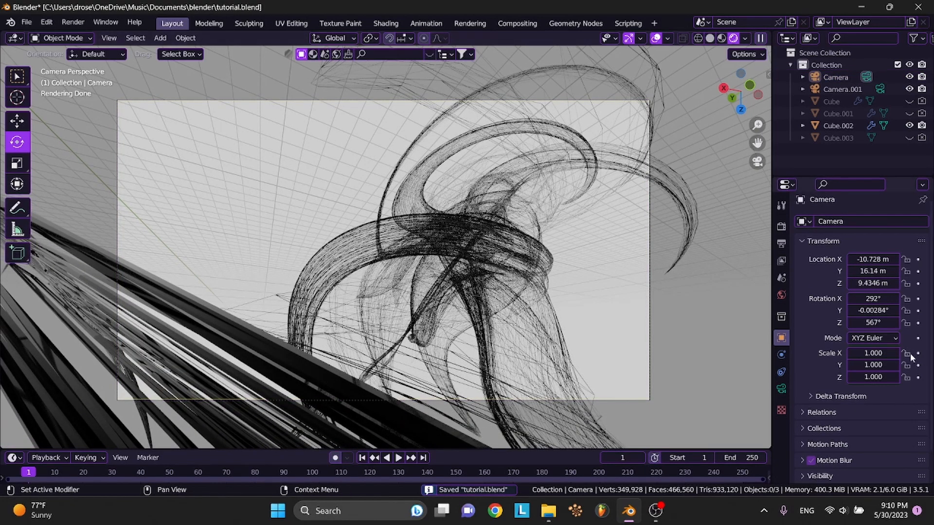
Set the camera's Z rotation to 573° and save the file
click(895, 323)
click(894, 322)
click(894, 322)
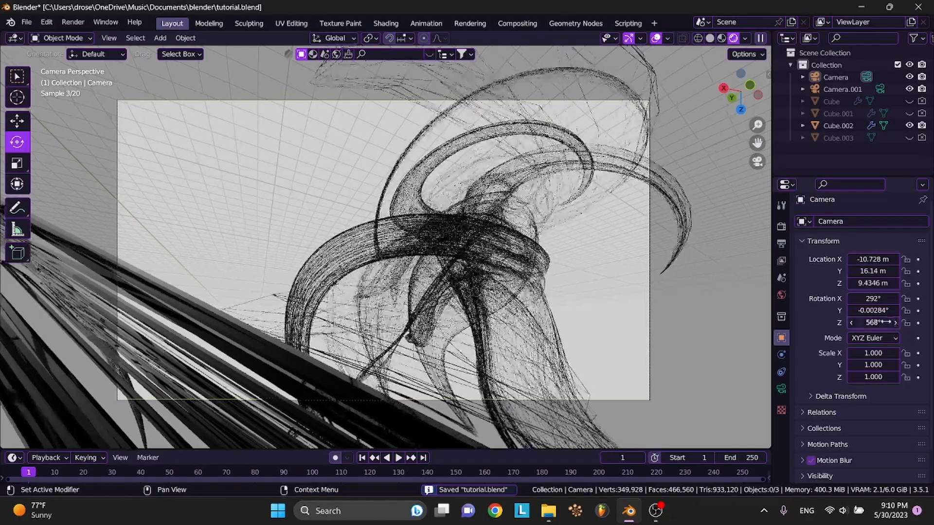
click(894, 322)
mouse_move(885, 322)
mouse_down()
mouse_move(903, 321)
mouse_move(884, 322)
mouse_up()
key(ctrl+s)
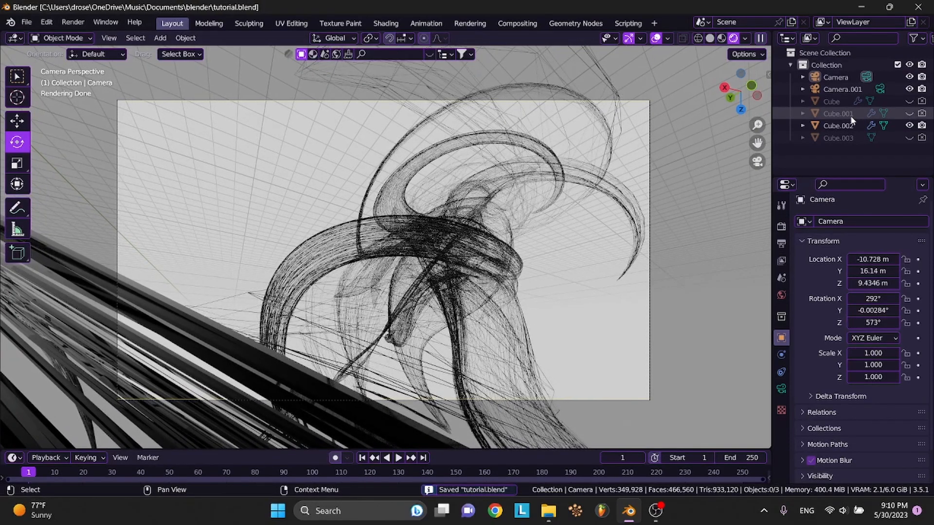
Set the camera's location to X -10.608 m, Y 16.17 m and Z 9.4046 m, and save the file
click(835, 77)
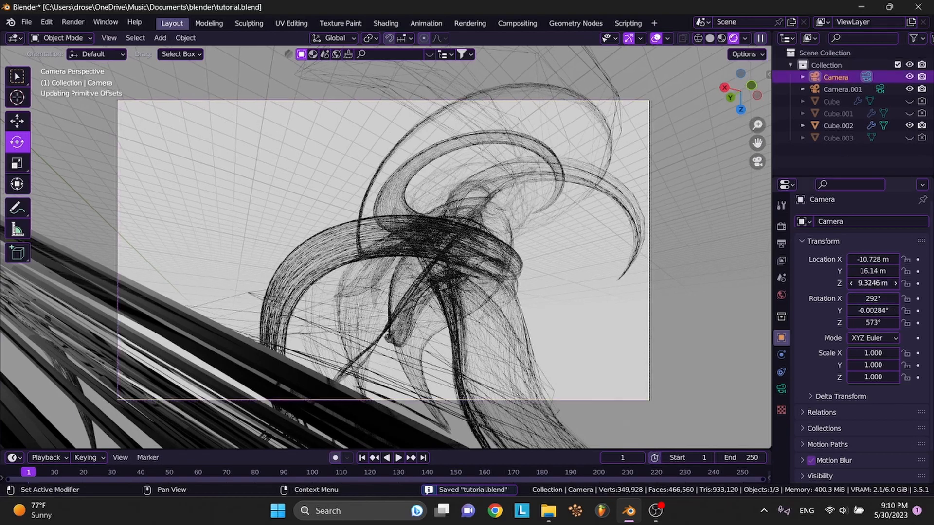
drag(873, 283, 870, 259)
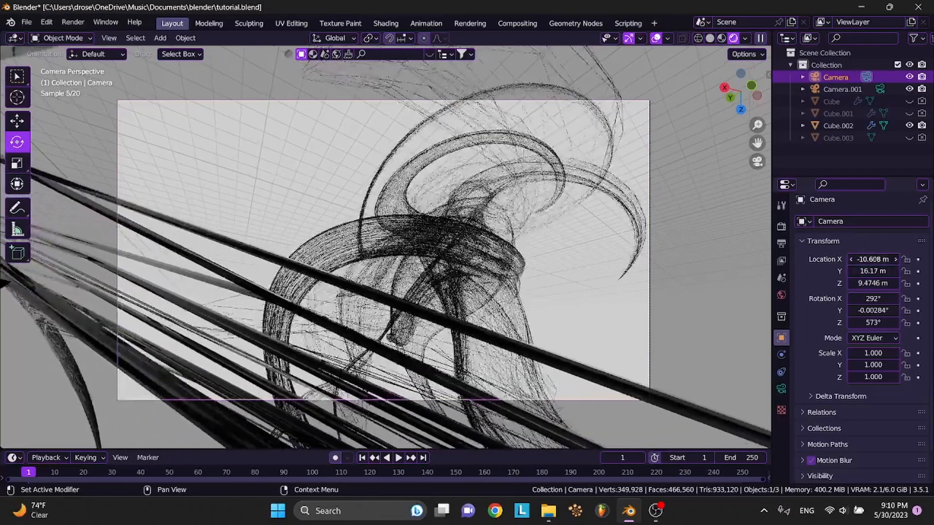
click(897, 283)
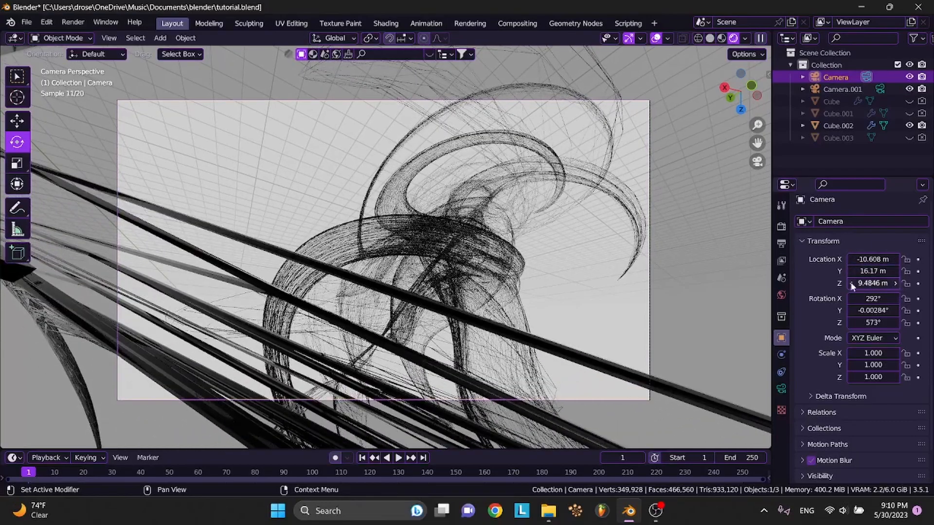
click(849, 283)
click(848, 283)
click(849, 283)
click(849, 283)
click(849, 284)
click(848, 283)
click(849, 283)
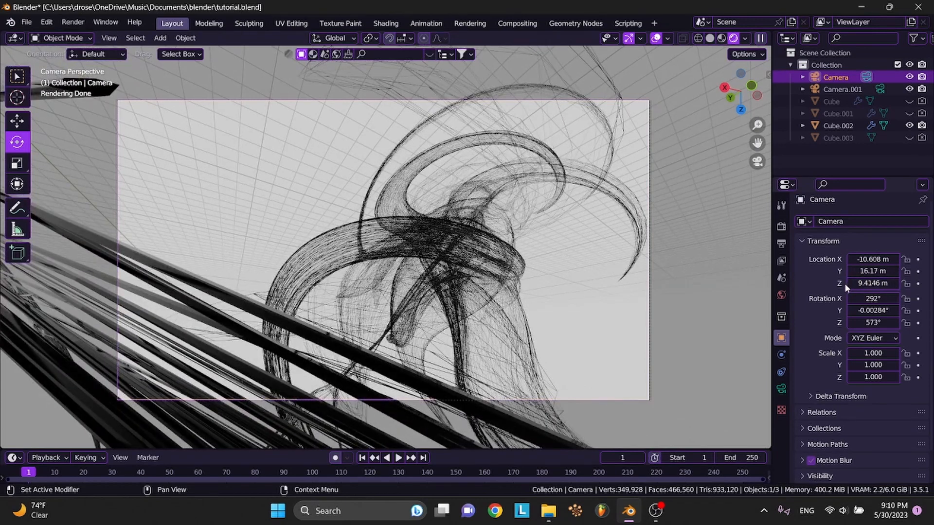
click(849, 283)
click(714, 302)
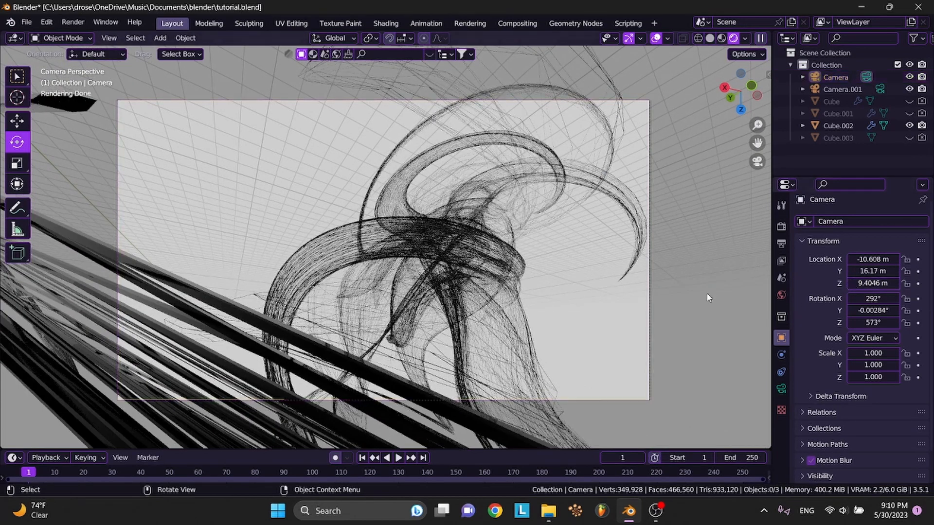
key(ctrl+s)
Render a test still from the adjusted camera, close the render result and save the file
click(711, 39)
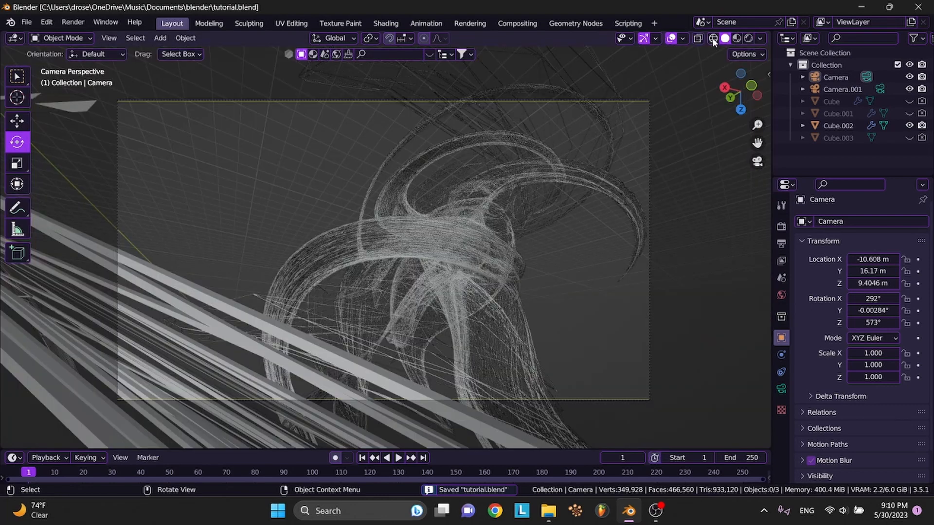
click(748, 39)
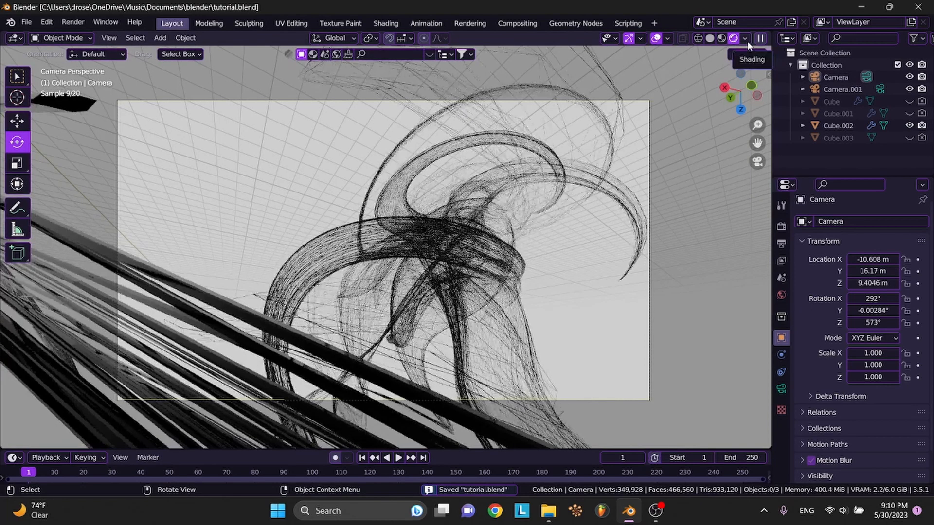
click(73, 22)
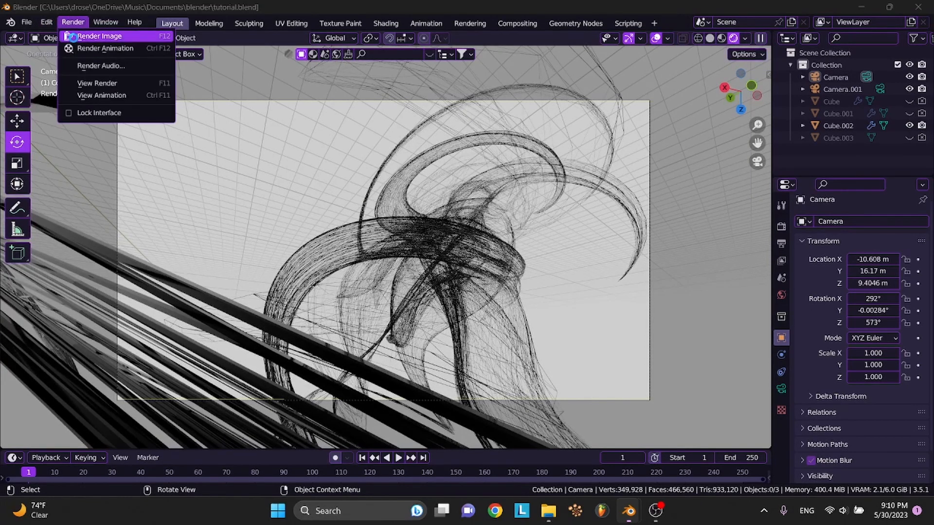
click(90, 34)
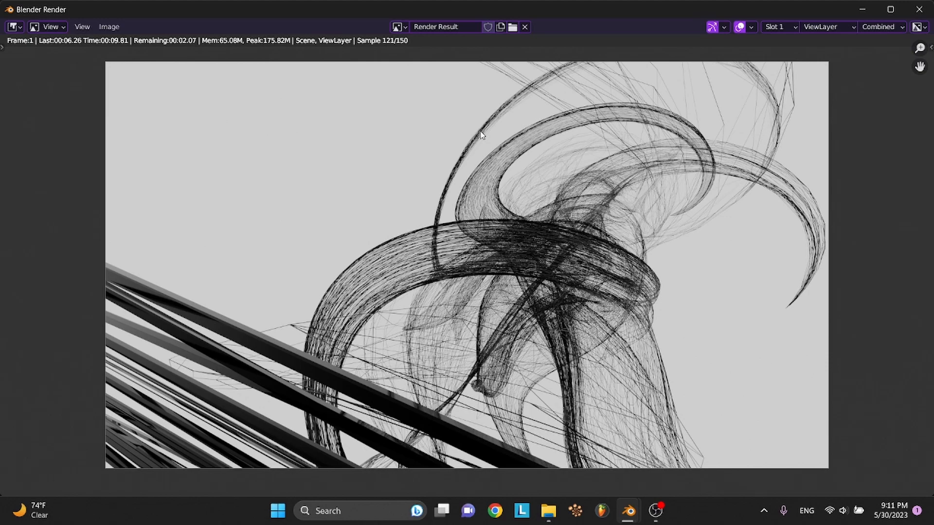
click(903, 26)
click(918, 10)
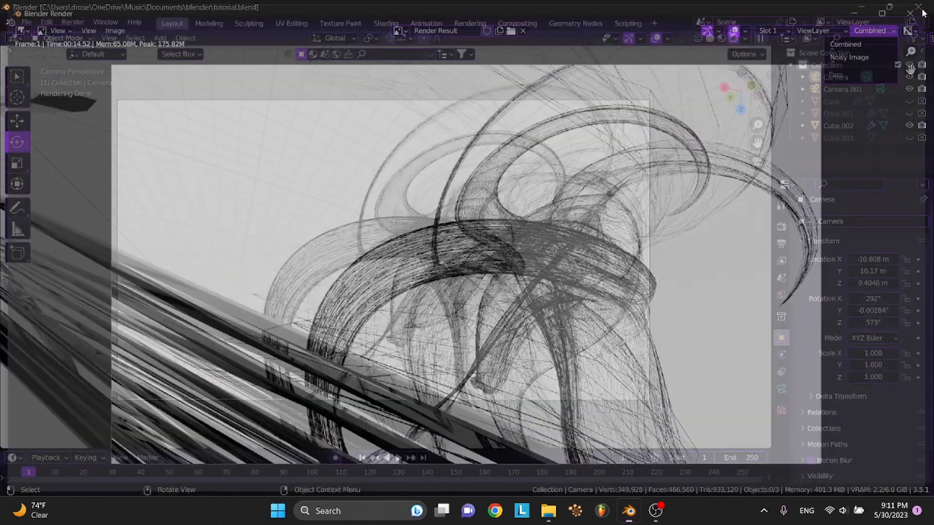
key(ctrl+s)
Enable the Transparent film option for the Cycles render and save the file
click(781, 226)
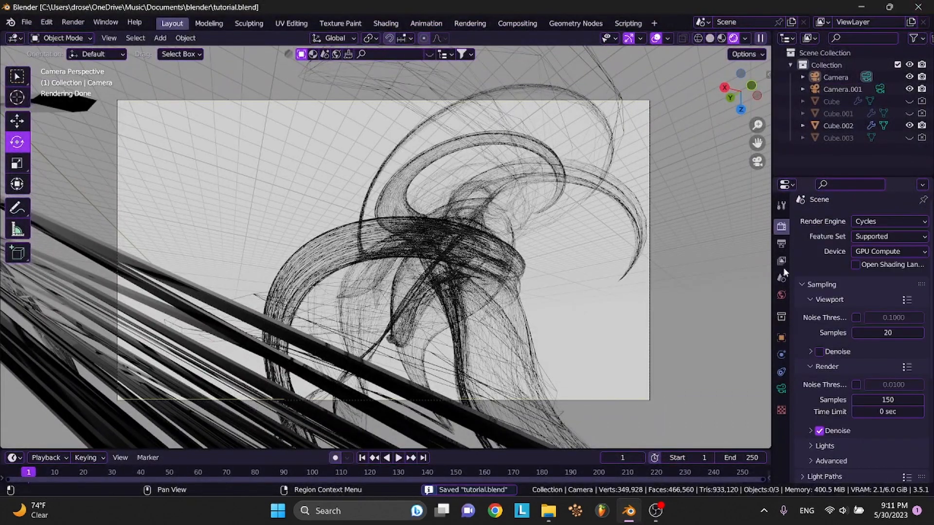
scroll(807, 316, down, 2)
scroll(828, 362, down, 5)
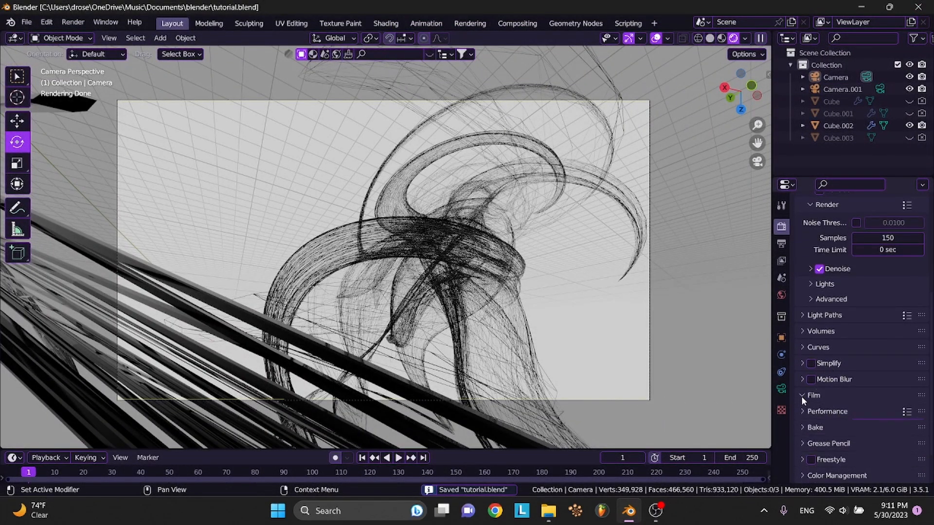
click(801, 396)
scroll(801, 396, down, 1)
click(819, 454)
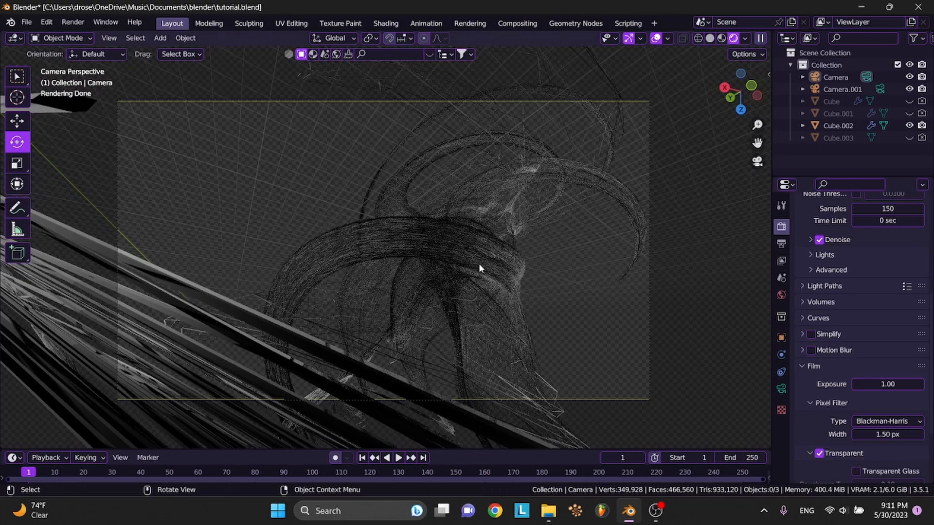
key(ctrl+s)
Render a still image with the transparent background and fit the whole result in the render window
click(73, 22)
click(92, 34)
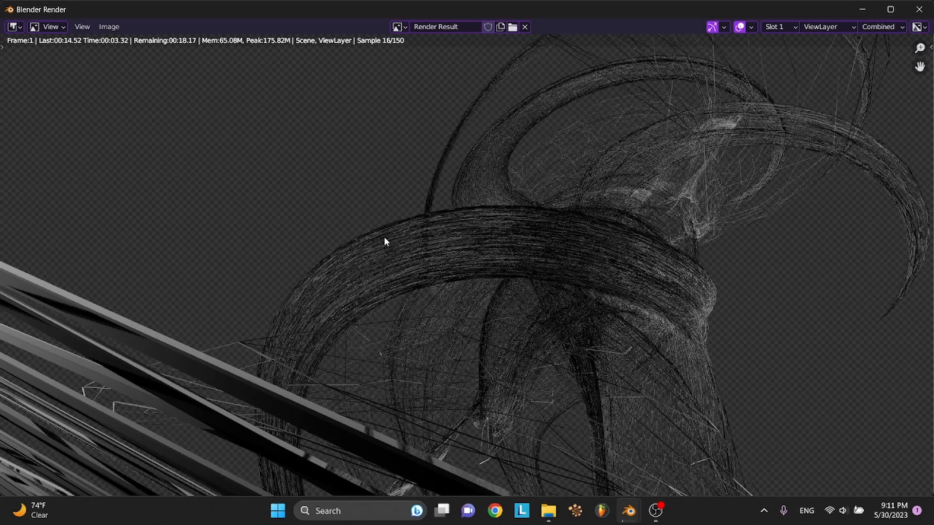
scroll(384, 236, down, 2)
scroll(383, 237, down, 1)
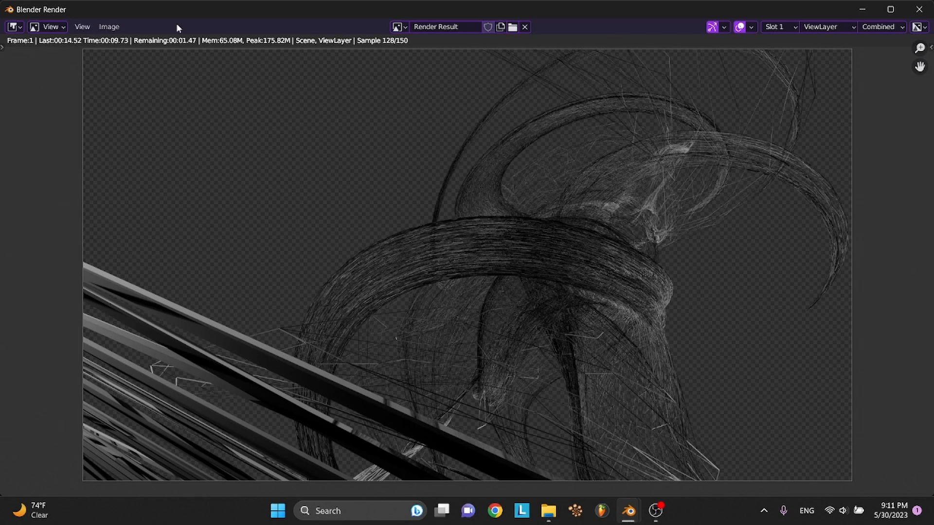
Save the rendered image as "scaled form.png" in the blender documents folder
click(102, 28)
click(119, 112)
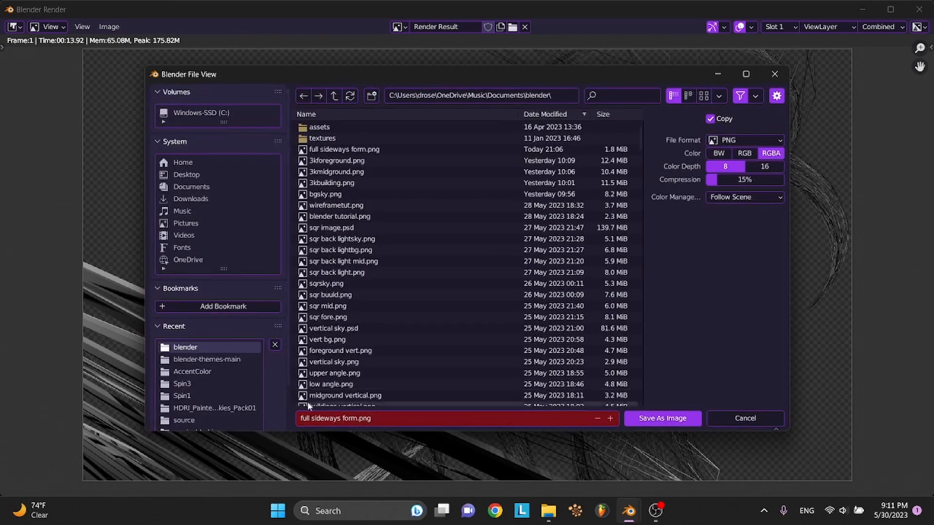
click(353, 417)
drag(357, 418, 242, 409)
text(scale)
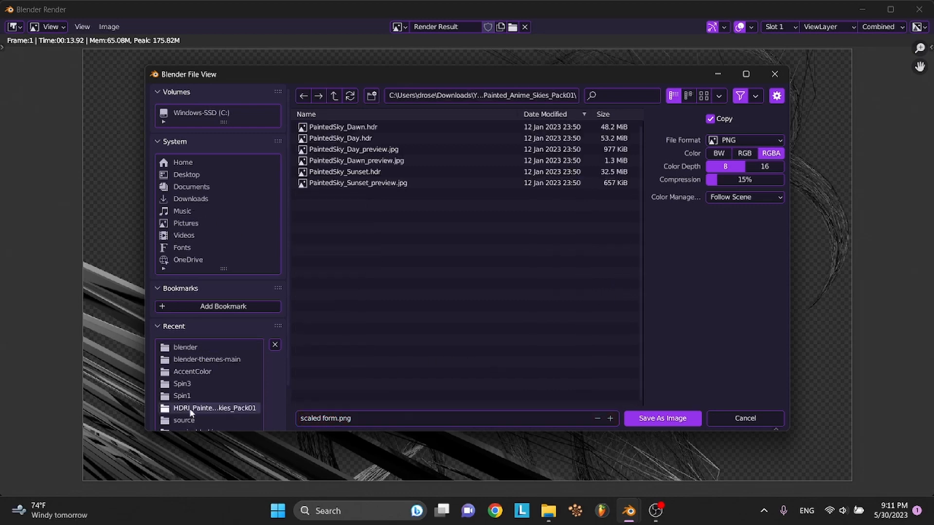
click(180, 350)
click(674, 419)
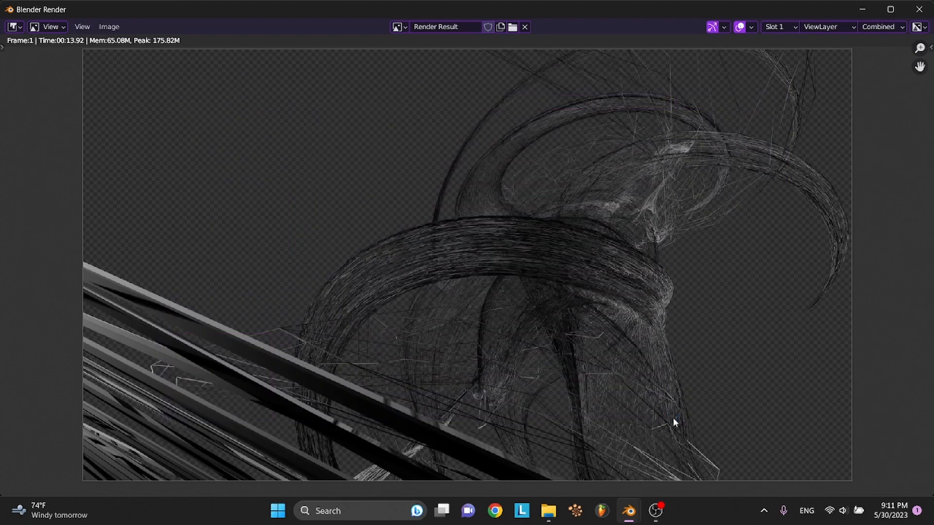
Close the render result and save the project file
click(917, 8)
key(ctrl+s)
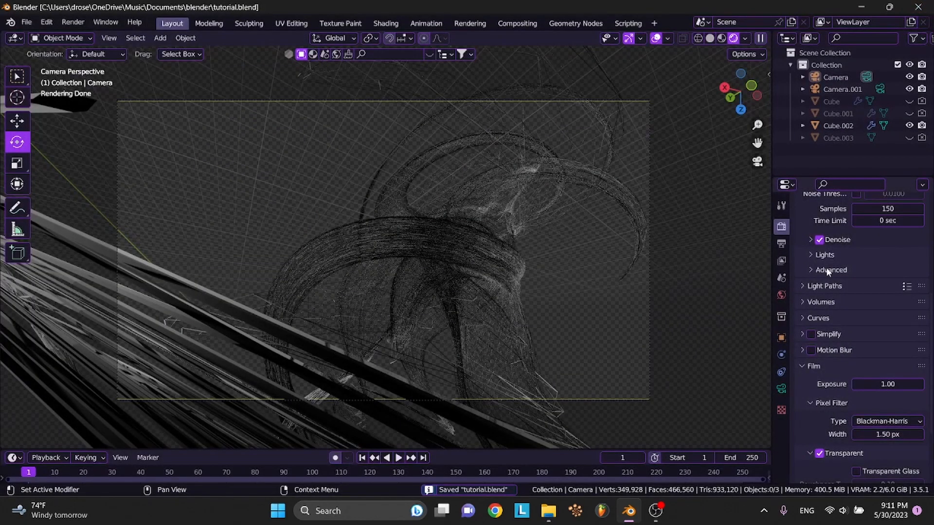
scroll(827, 279, up, 8)
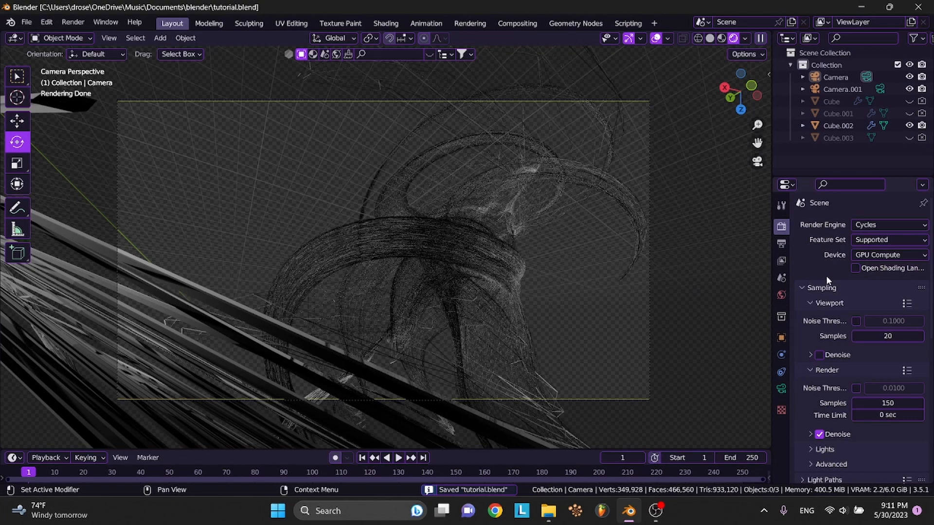
Select the Cube.002 mesh, switch to the Shading workspace, save the file, and bring its Principled BSDF node into view
click(426, 311)
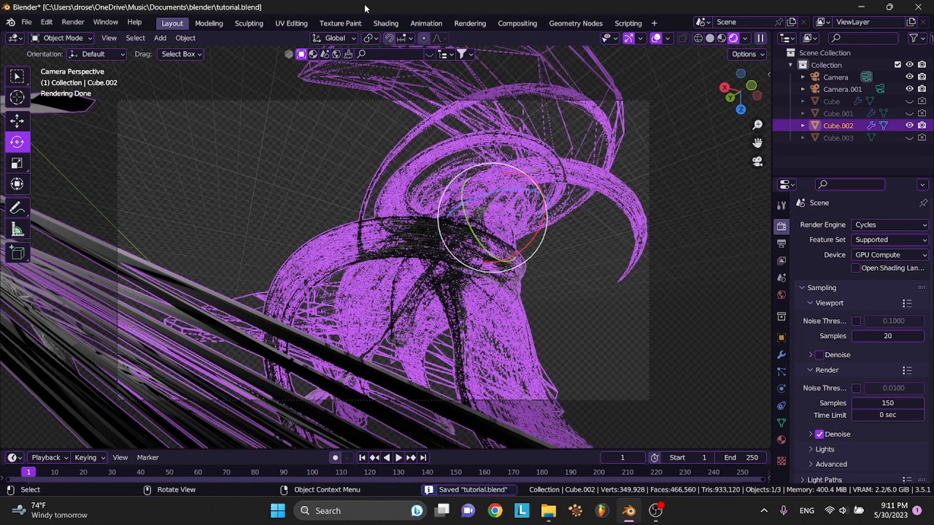
click(377, 24)
click(363, 159)
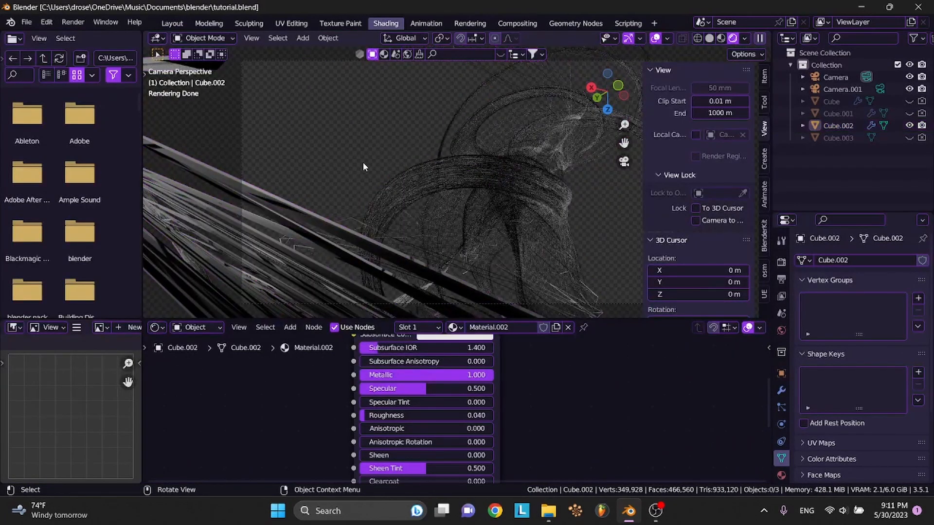
key(ctrl+s)
click(372, 258)
mouse_move(385, 423)
middle_down()
mouse_move(380, 390)
mouse_move(373, 410)
middle_up()
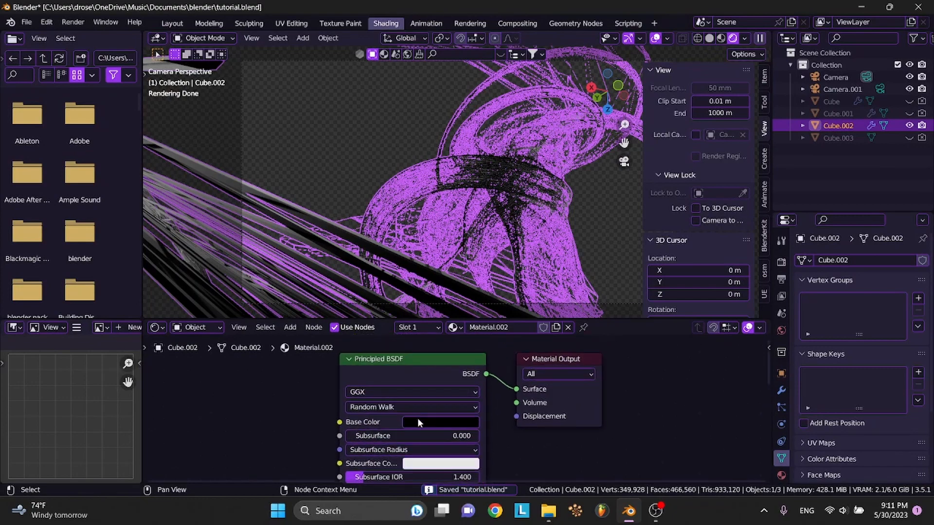
middle_drag(295, 417, 551, 398)
Add a ColorRamp node before the Principled BSDF in Material.002 and save the file
click(336, 153)
key(shift+a)
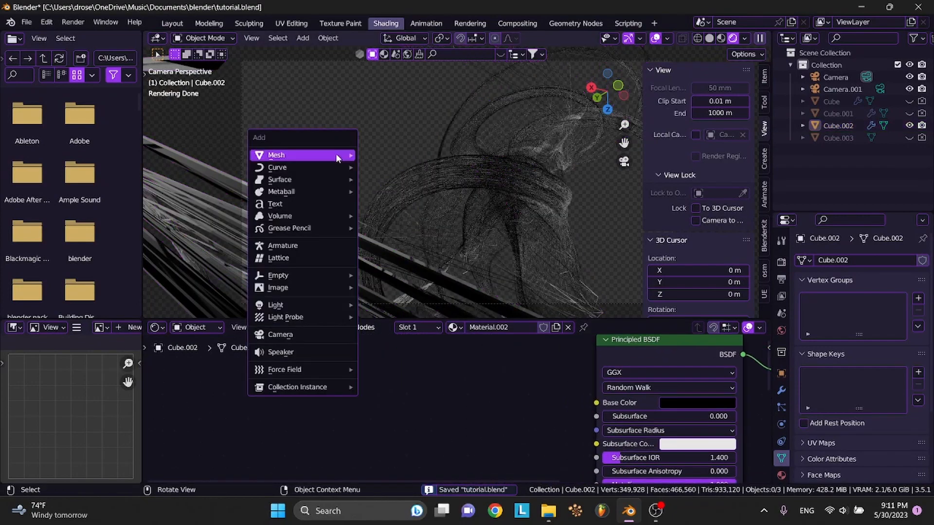
key(shift+a)
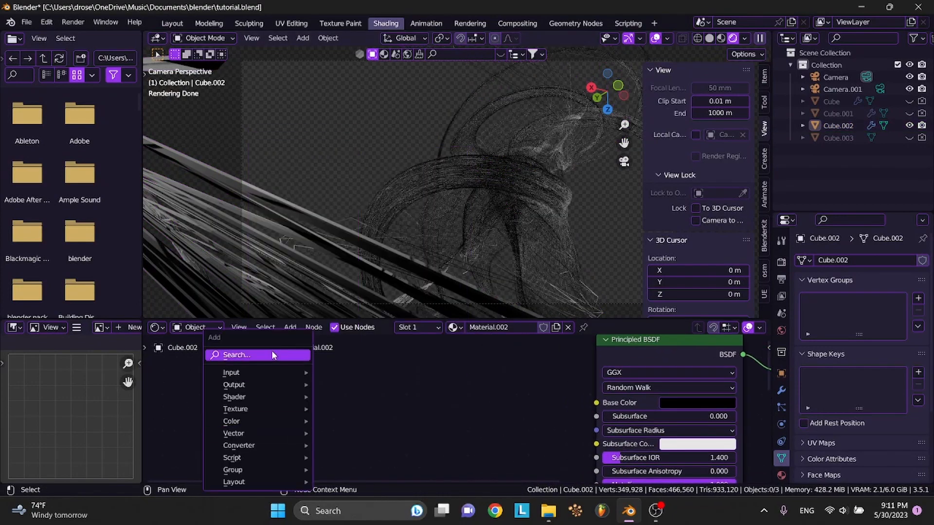
text(color ramp)
key(Return)
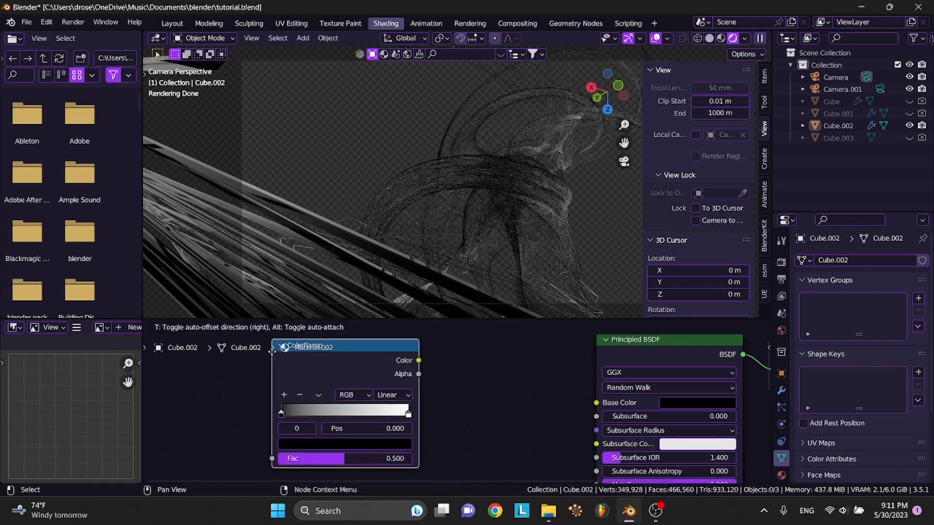
click(299, 394)
key(ctrl+s)
Add a Gradient Texture node before the ColorRamp, give it a mapping setup on its vector input, and save
key(shift+a)
text(co)
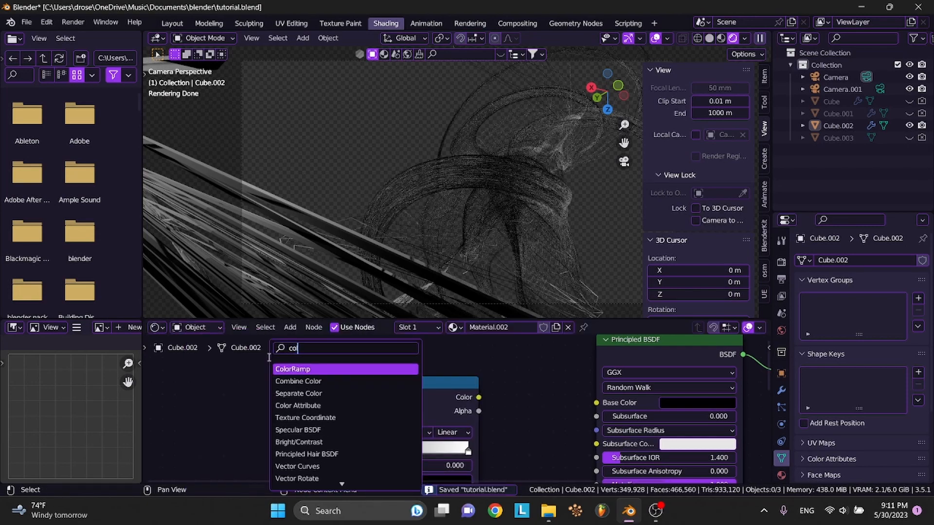
key(BackSpace)
key(BackSpace)
text(gra)
key(Return)
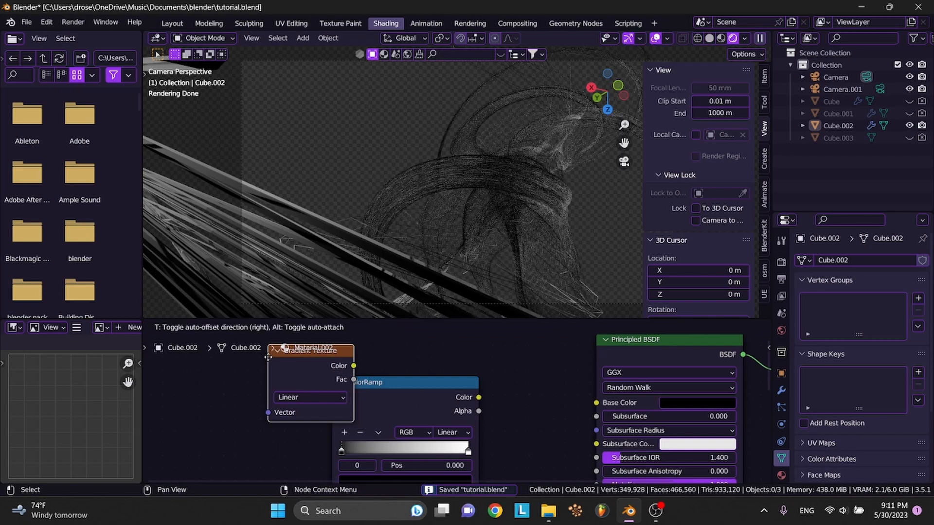
click(219, 375)
key(ctrl+t)
key(ctrl+s)
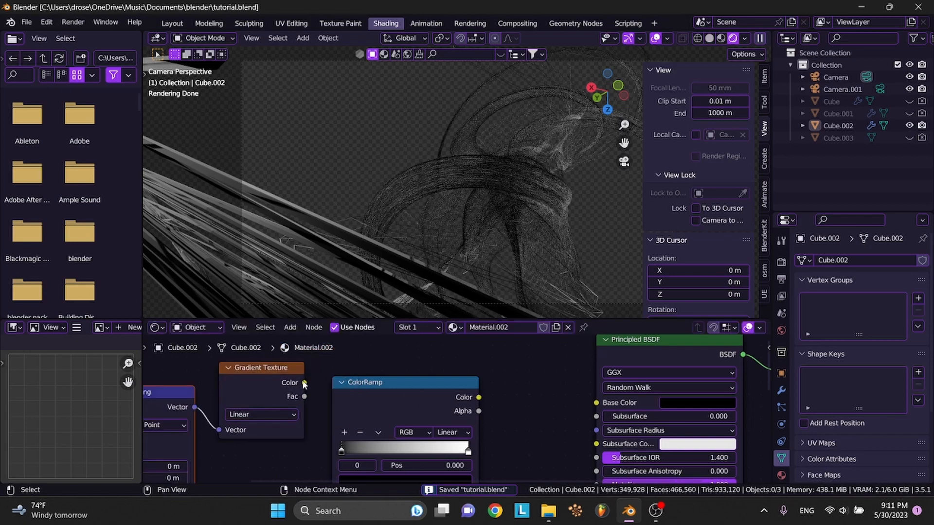
Connect the Gradient Texture's Fac to the ColorRamp's Fac and the ramp's Color to Base Color, then save
drag(305, 383, 345, 422)
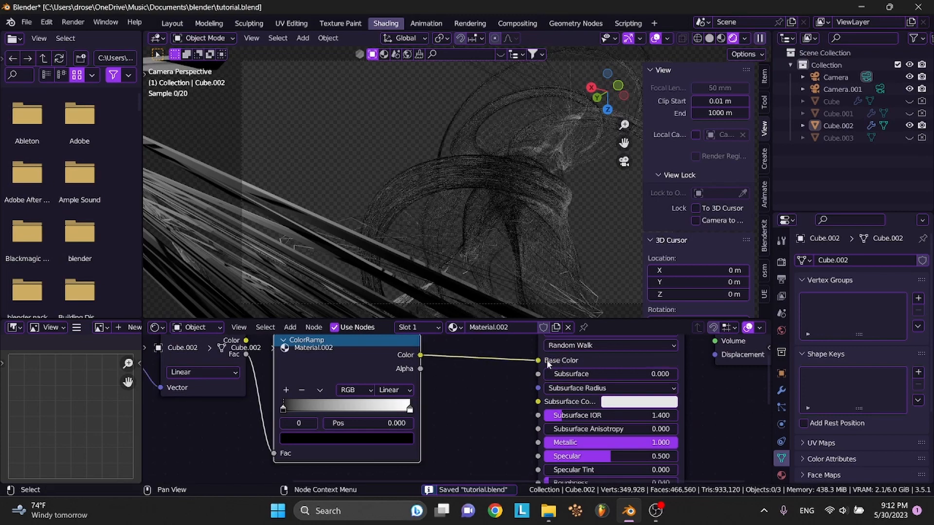
key(ctrl+s)
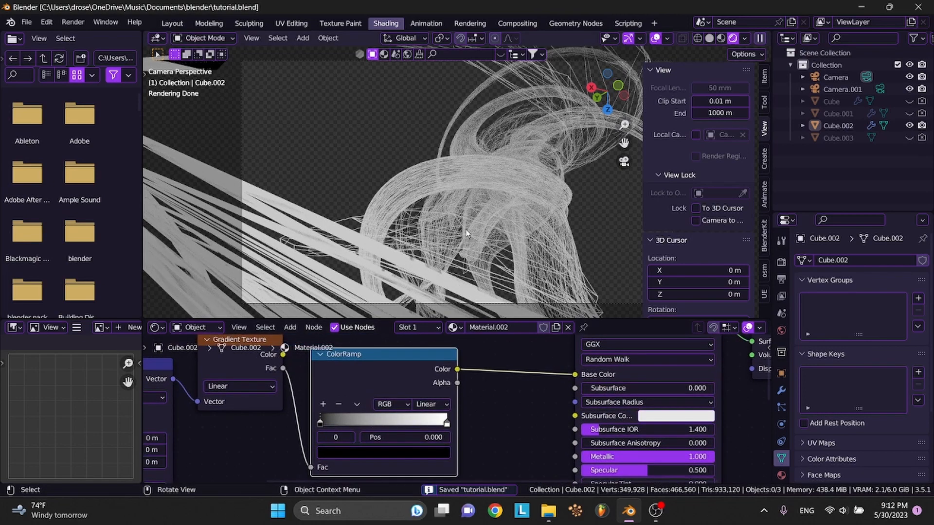
Reverse the ramp's color stops, placing the white one at 0.004 and the black one at 0.680, and save
click(444, 424)
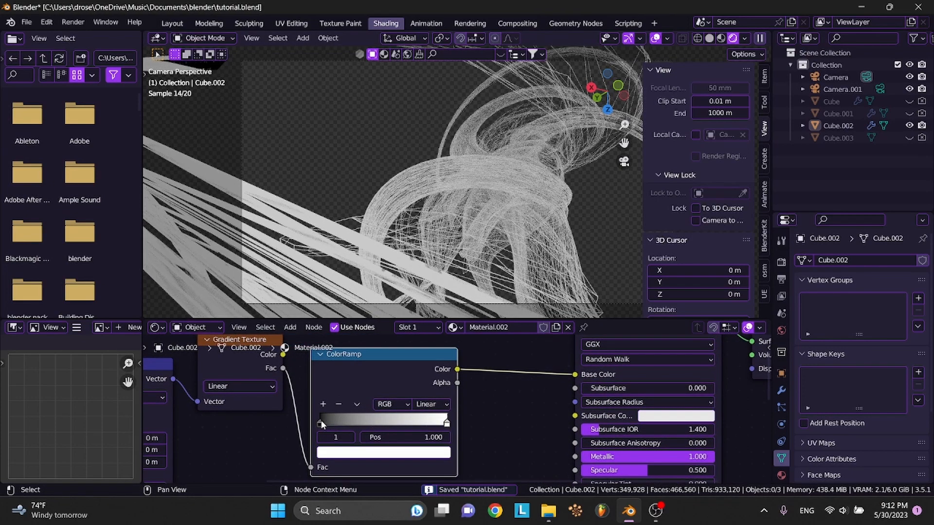
drag(320, 422, 280, 438)
key(ctrl+s)
mouse_move(399, 424)
mouse_down()
mouse_move(460, 423)
mouse_move(407, 428)
mouse_up()
key(ctrl+s)
Color the ramp stop at 0.680 a very dark red
click(408, 454)
click(420, 340)
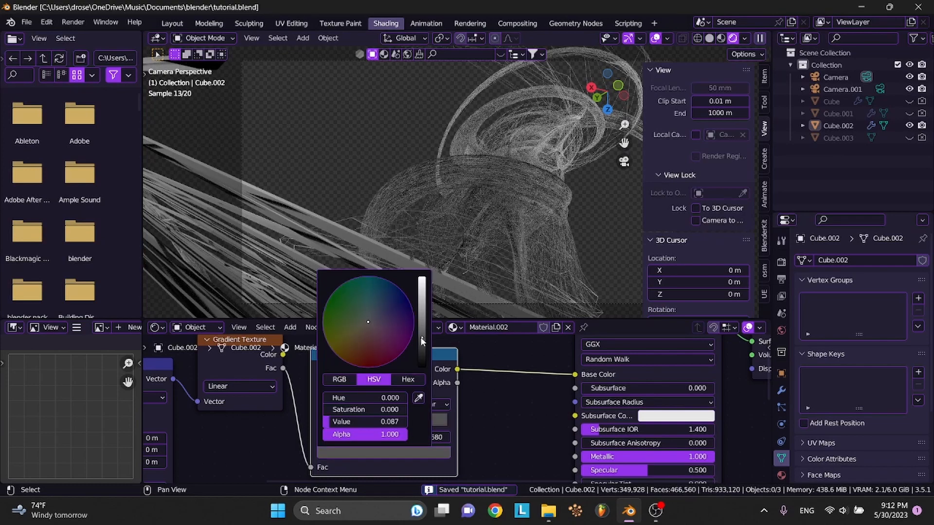
drag(396, 335, 343, 283)
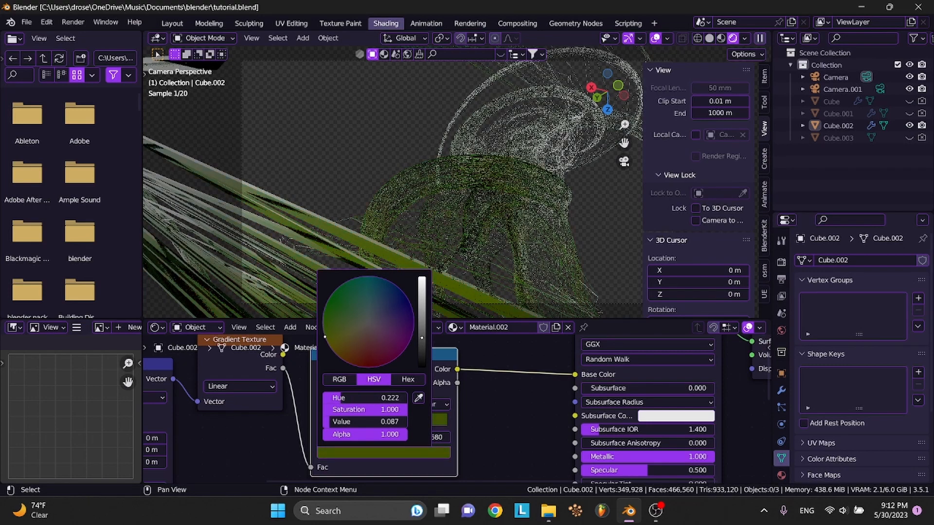
drag(324, 336, 422, 353)
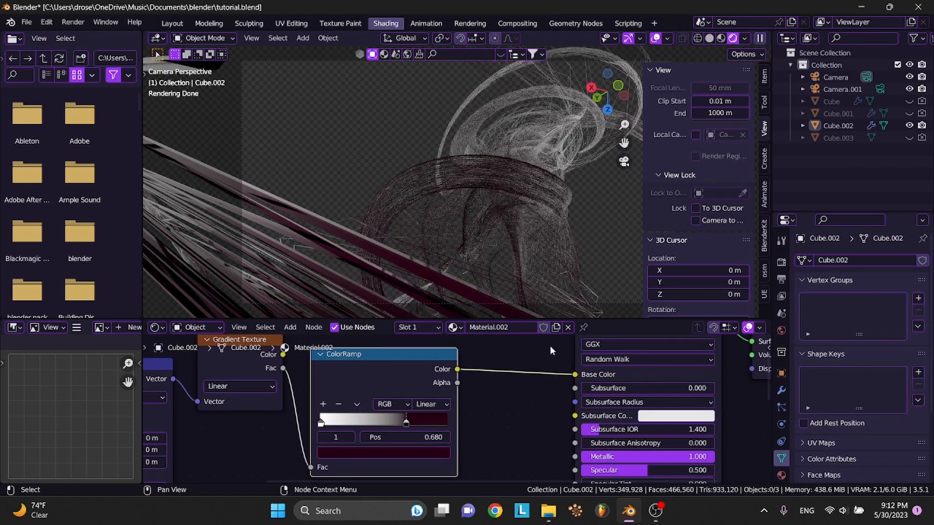
Color the ramp's starting stop purple with hue 0.754, saturation 1.000 and value 0.183
click(320, 422)
click(351, 452)
click(423, 343)
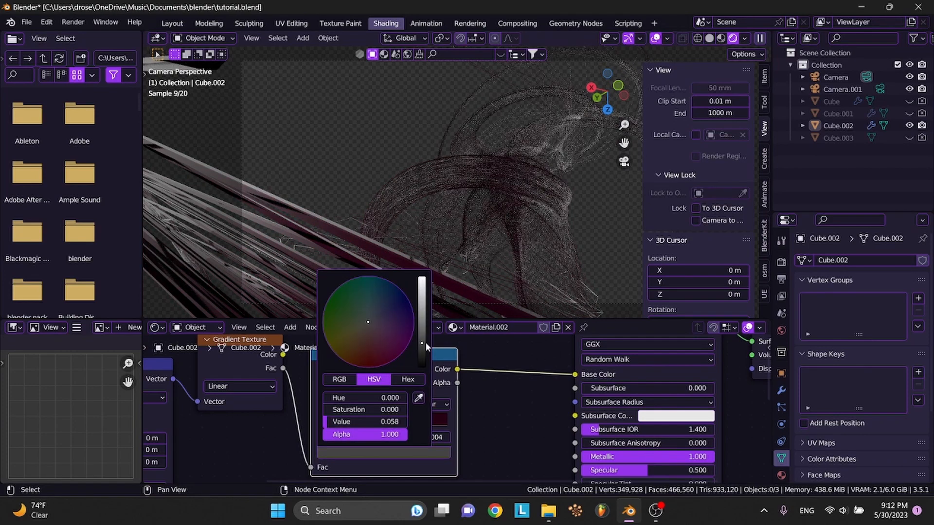
drag(392, 326, 413, 329)
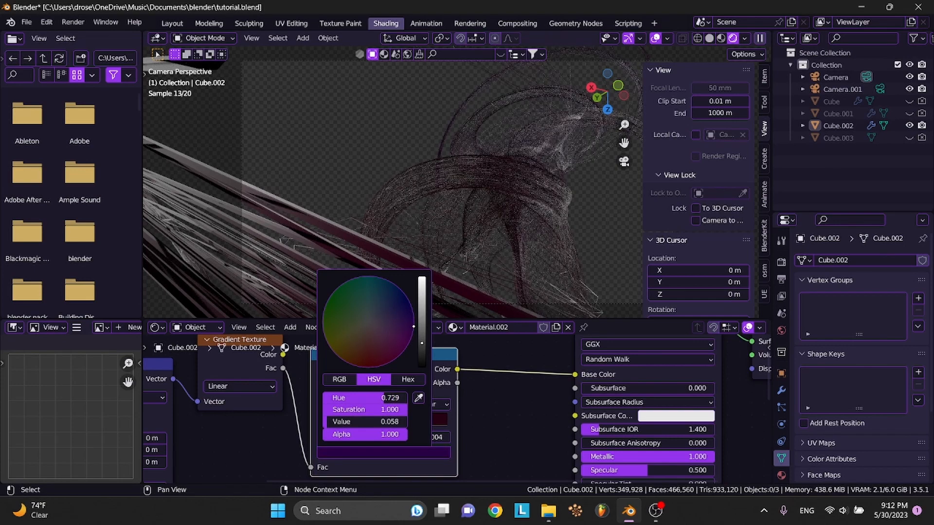
click(422, 324)
drag(422, 324, 422, 324)
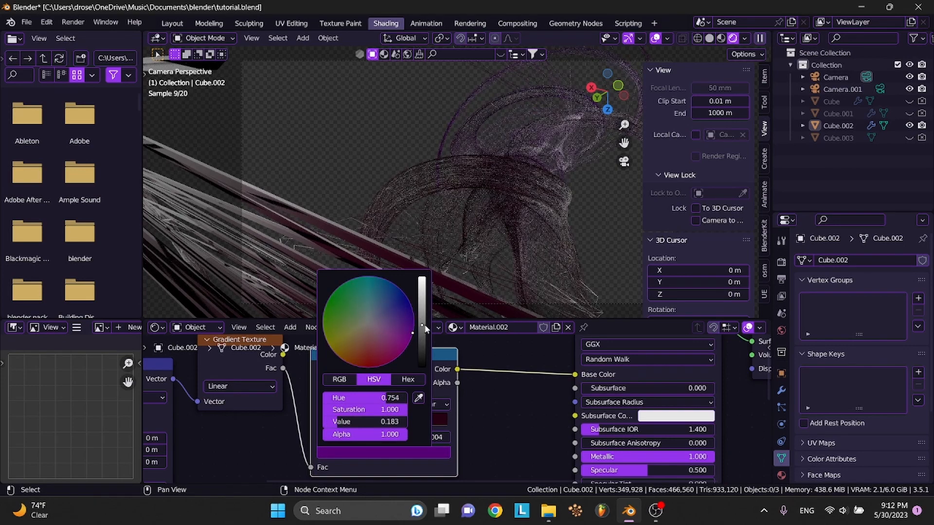
Add a purple stop near the ramp's middle and recolor the starting stop at 0.000 with the dark red sampled from the ramp's end
click(323, 405)
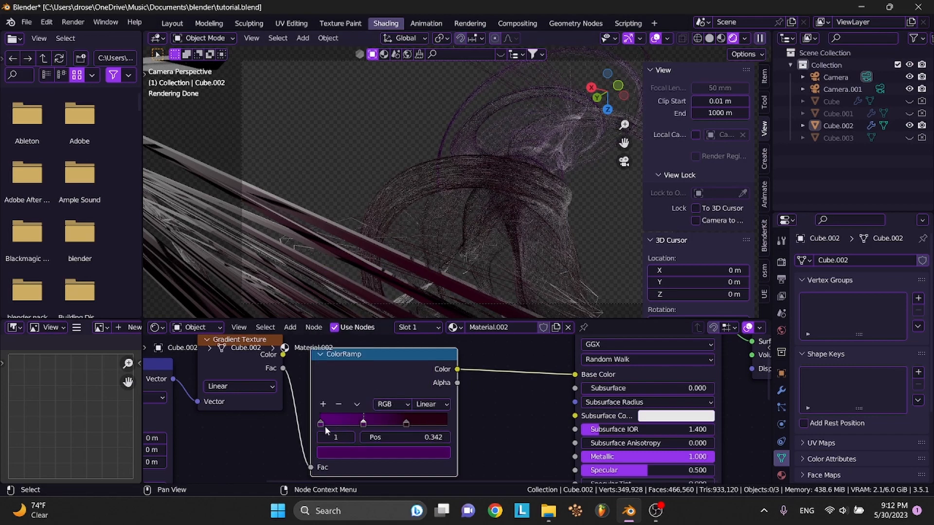
drag(321, 424, 290, 434)
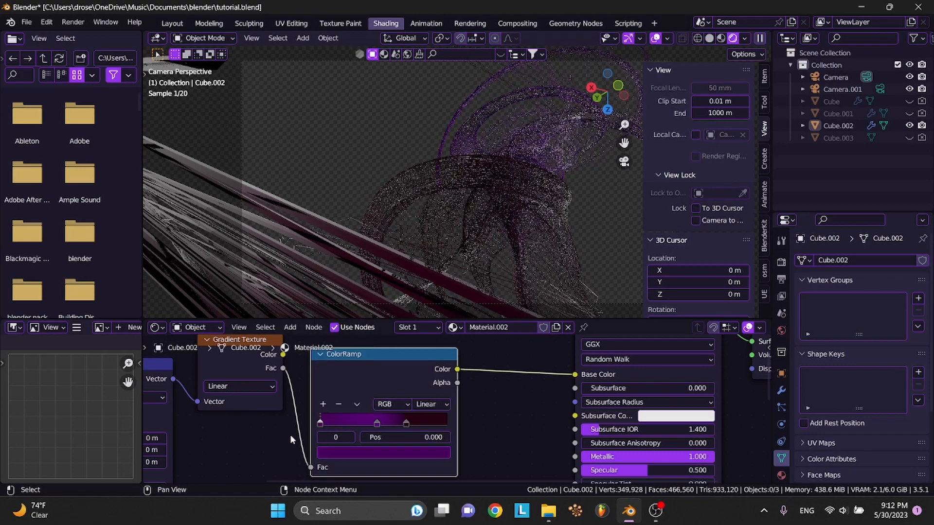
click(354, 451)
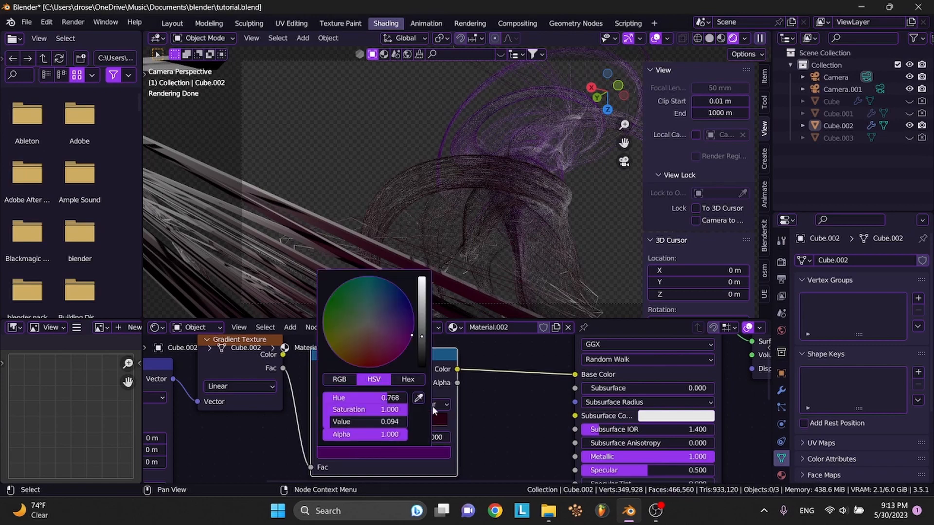
click(432, 407)
click(427, 420)
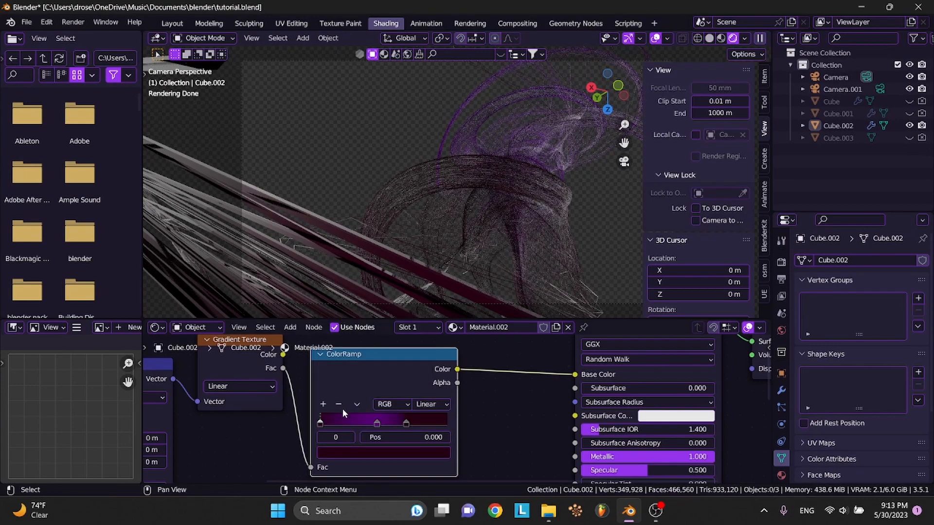
Move the purple stops close to the end stop and the first stop to 0.313, sampling dark red from the ramp for it
drag(322, 418, 378, 426)
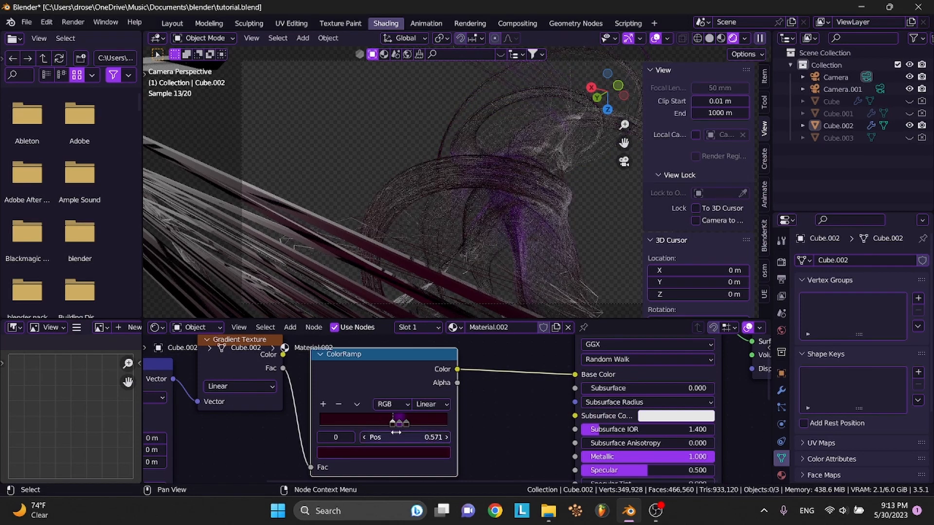
drag(399, 422, 360, 424)
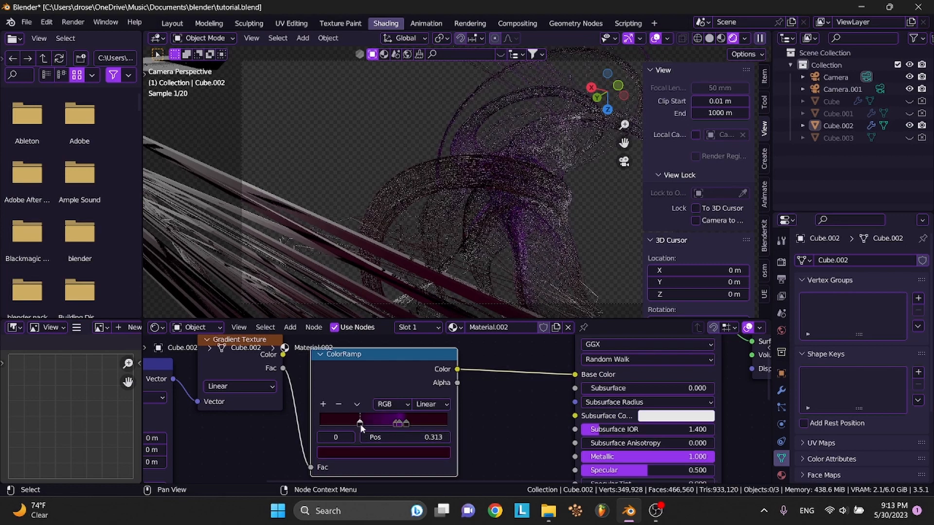
click(381, 449)
click(422, 395)
click(433, 419)
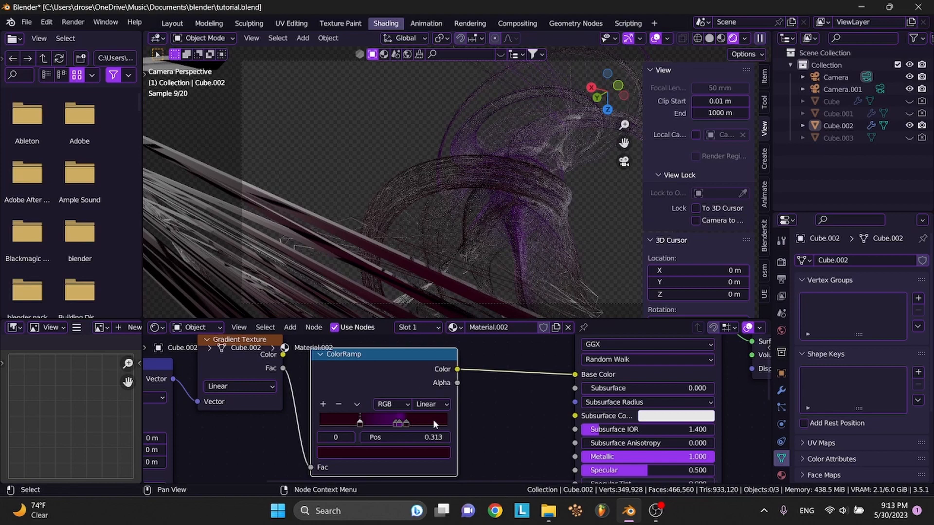
Add a ramp stop at 0.455 and color it with the purple sampled from the existing band
click(396, 422)
click(322, 403)
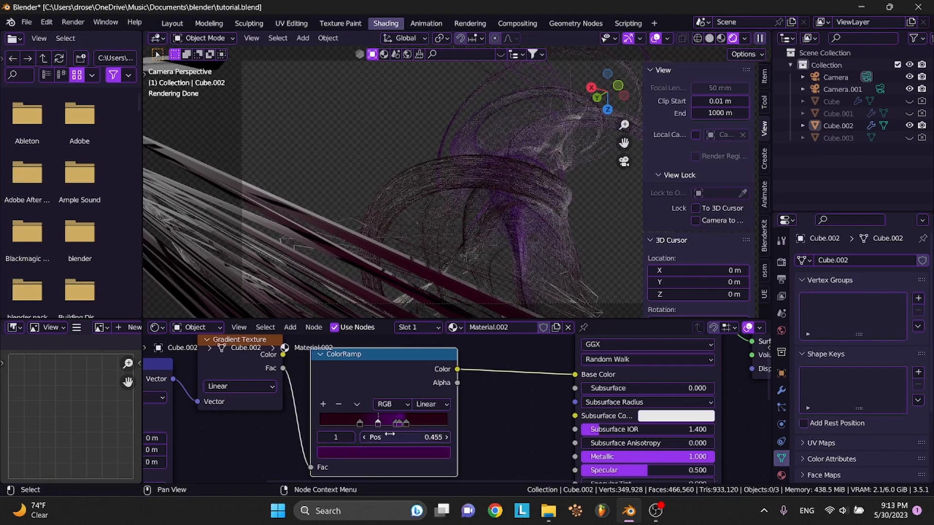
click(390, 454)
click(409, 379)
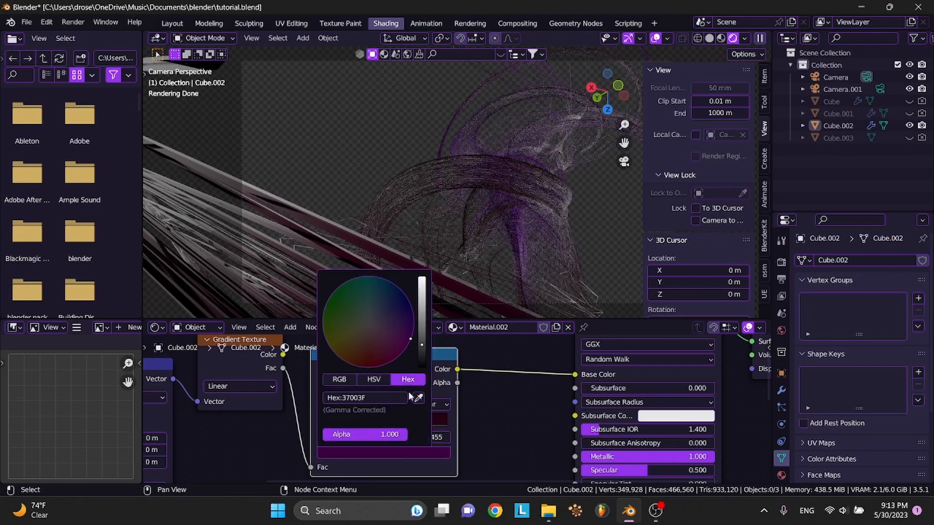
click(339, 379)
click(419, 397)
click(406, 421)
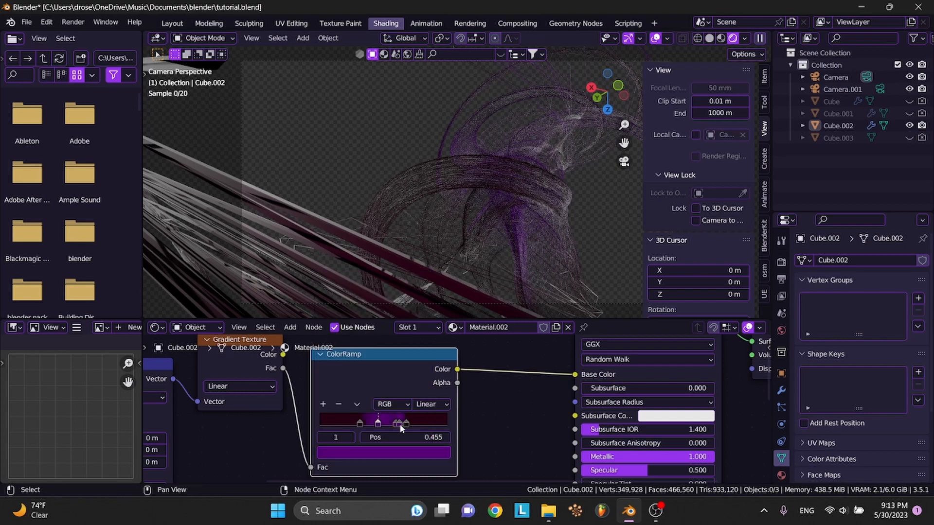
Form a second narrow purple band between dark red ramp stops at 0.175 and 0.257, sampling the latter's color from the ramp, and save
drag(373, 423, 343, 421)
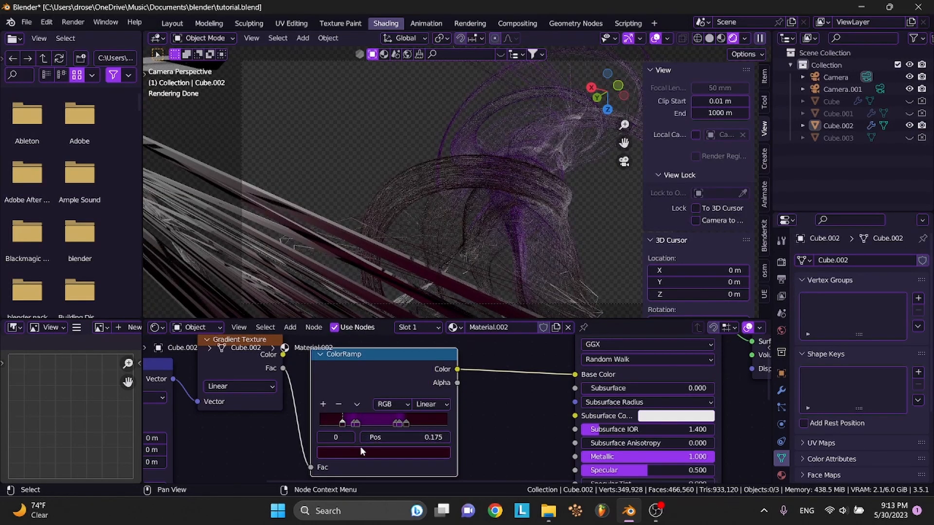
click(360, 450)
click(356, 423)
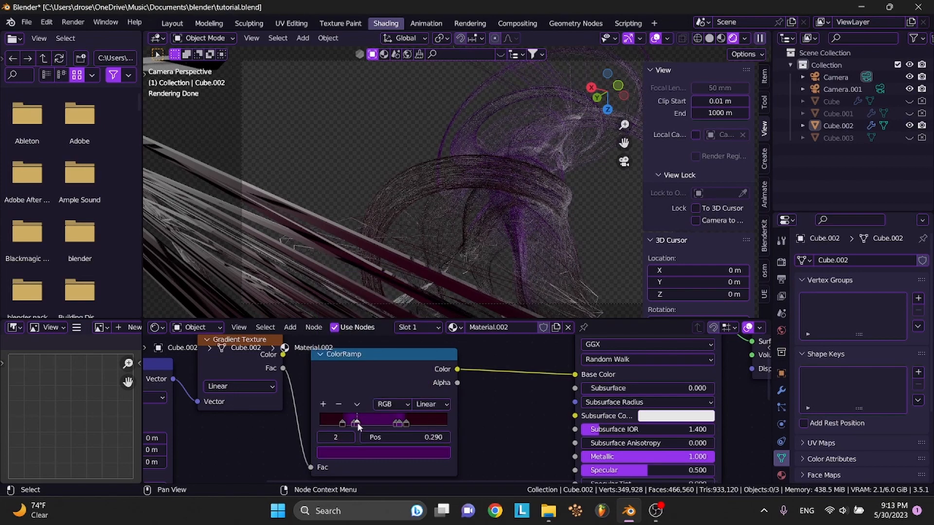
click(367, 457)
click(414, 399)
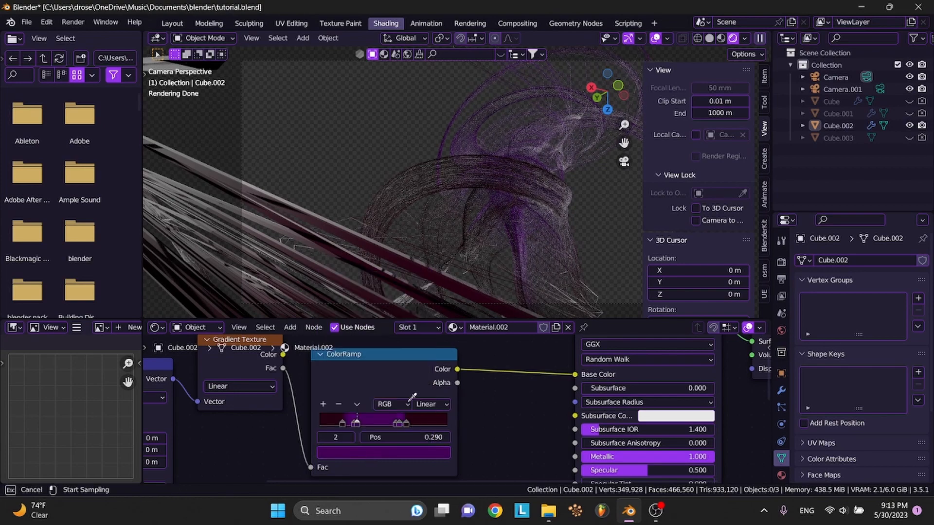
click(327, 421)
click(354, 422)
drag(352, 422, 353, 424)
click(357, 423)
key(ctrl+s)
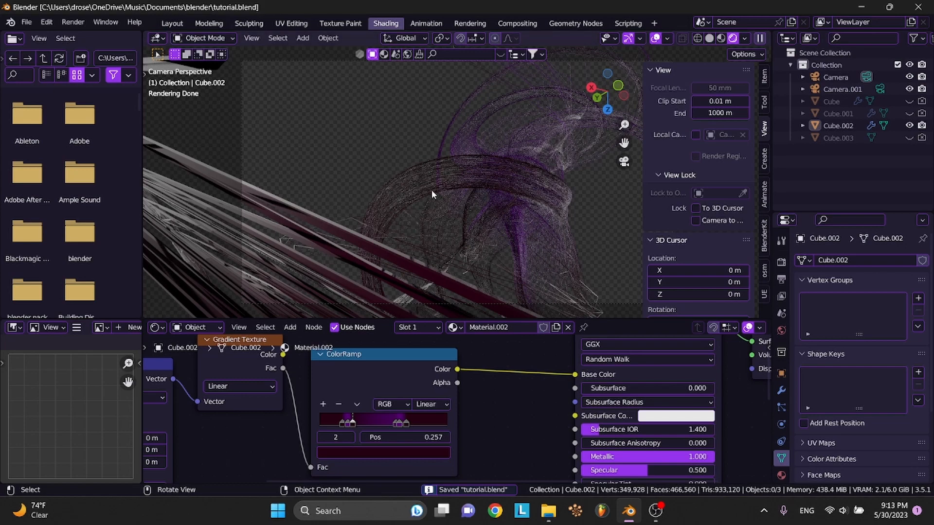
Set the Cycles render samples to 200
click(781, 263)
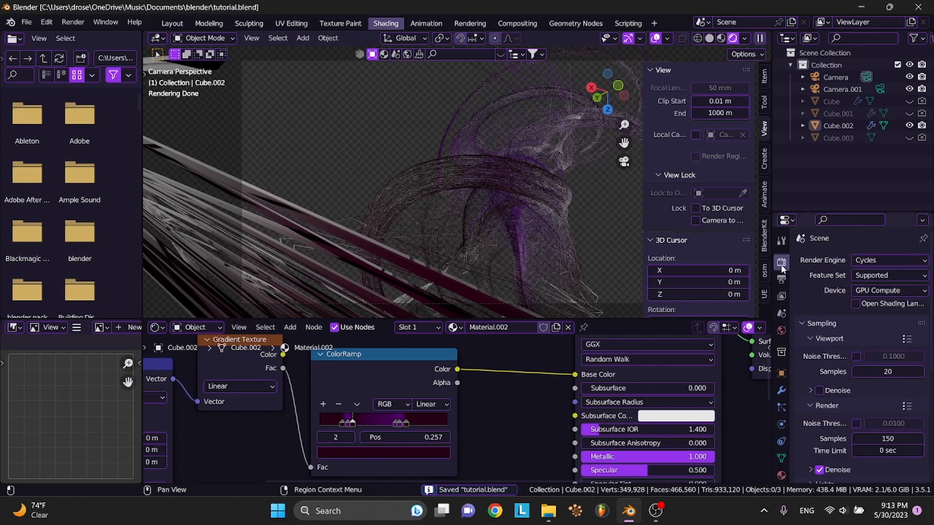
click(871, 438)
text(200)
key(Return)
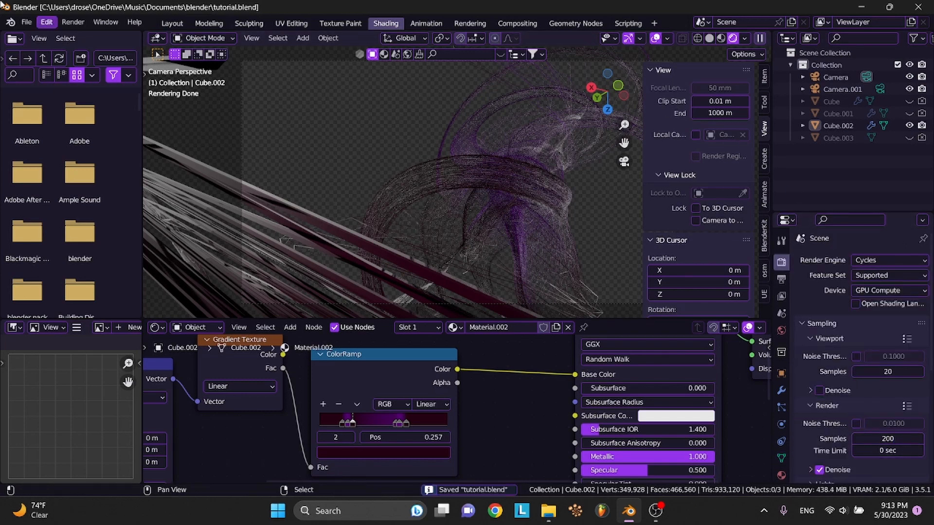
click(73, 22)
scroll(696, 224, down, 3)
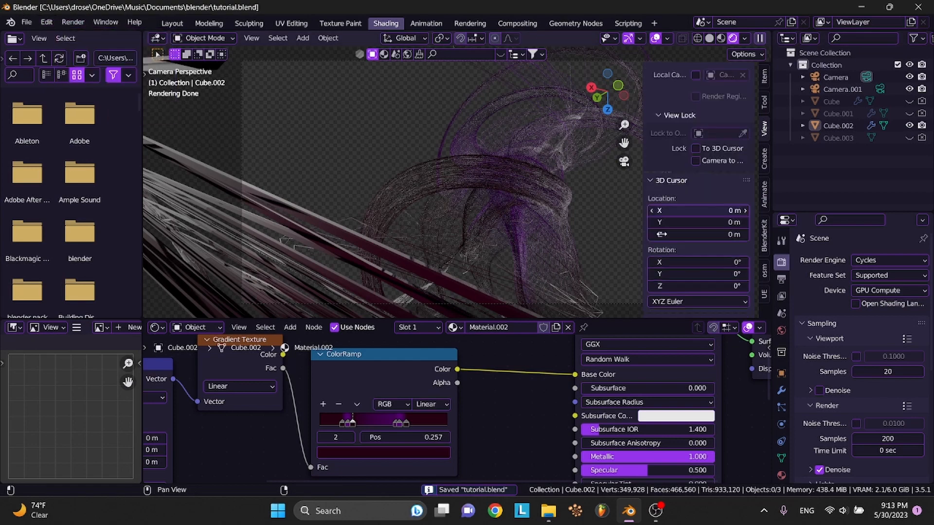
Load the Pit Princess custom denoising setup for Blender 3.0+ and save the file
scroll(725, 242, down, 2)
click(764, 294)
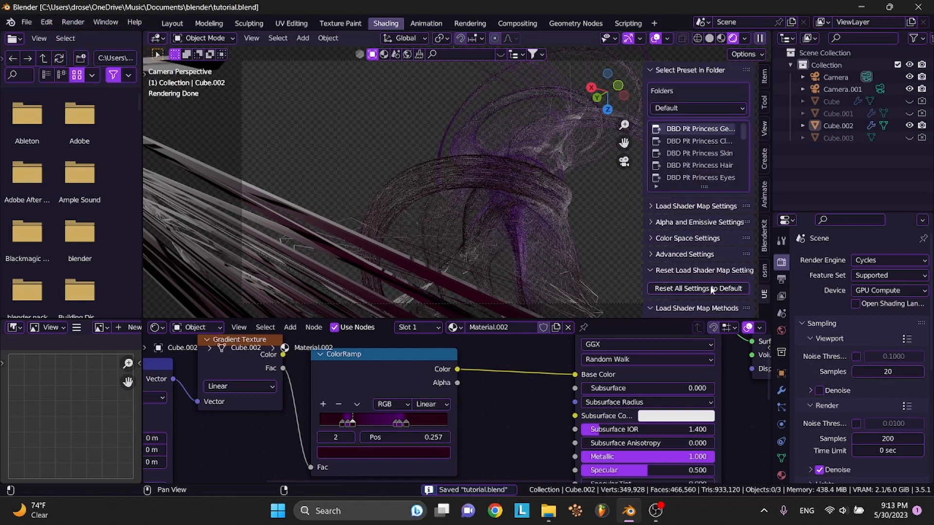
scroll(711, 290, down, 10)
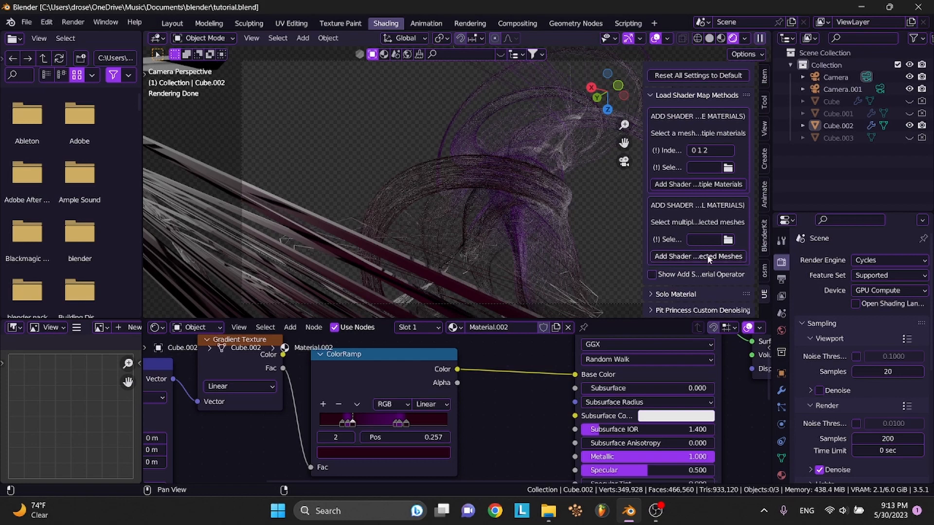
click(703, 310)
scroll(702, 309, down, 3)
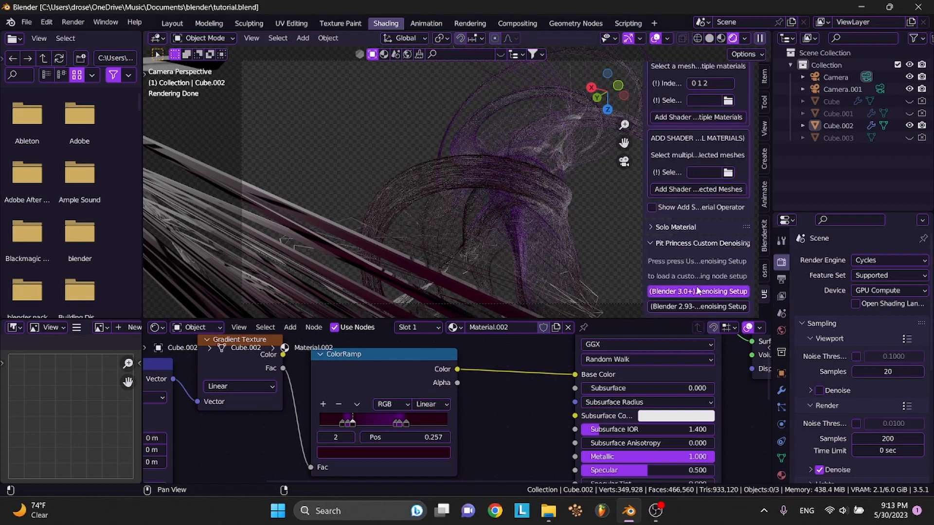
click(699, 291)
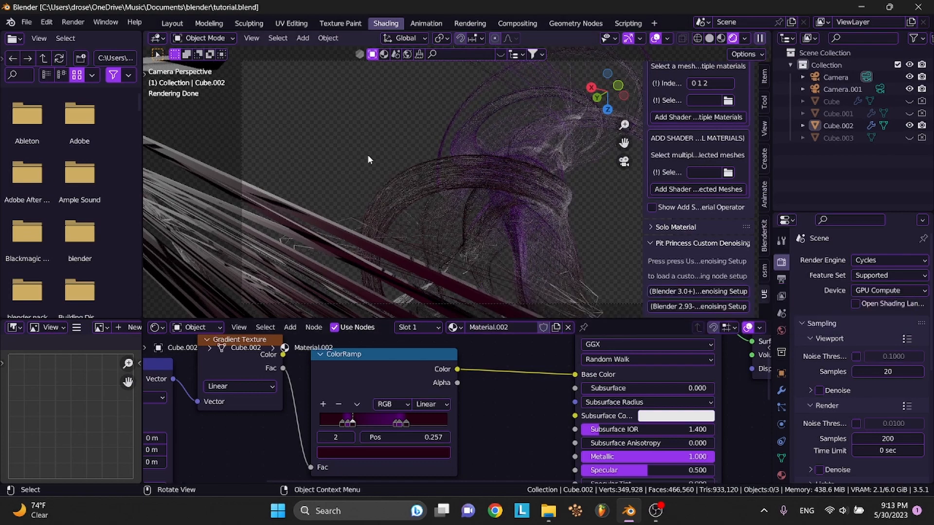
key(ctrl+s)
Render the still image and examine the grain and color of the curved strands up close
click(72, 21)
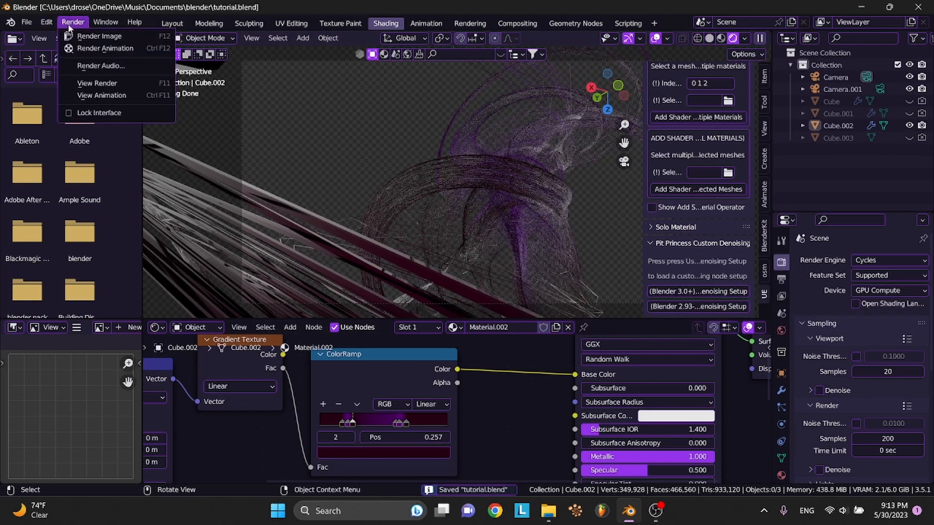
click(77, 36)
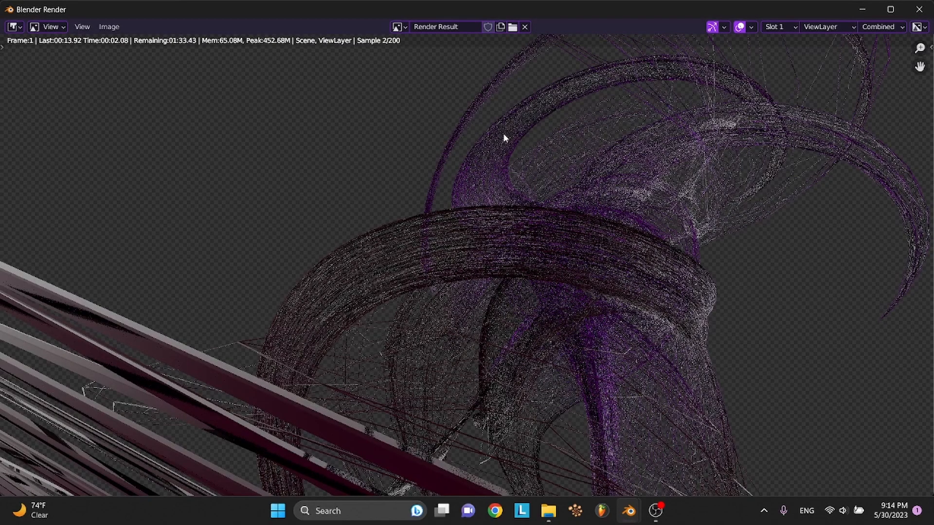
scroll(503, 132, down, 1)
scroll(499, 190, up, 4)
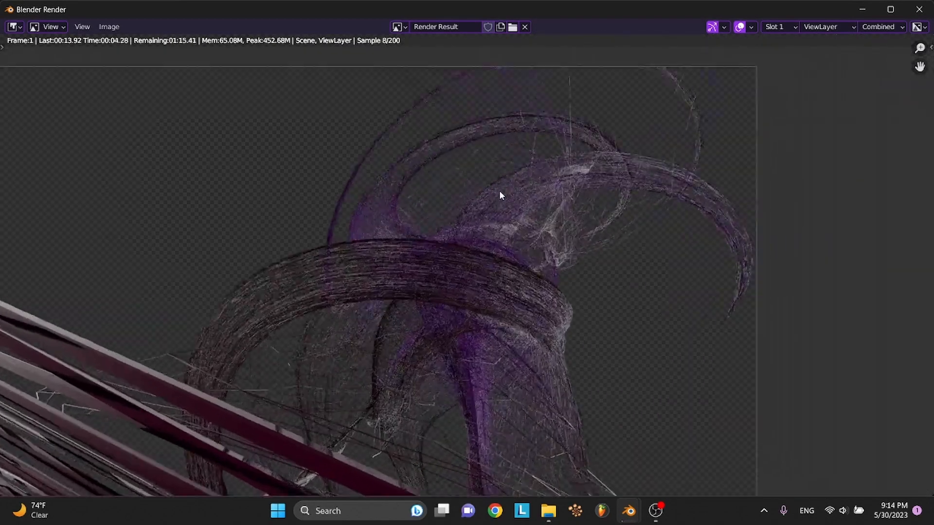
scroll(499, 191, up, 1)
scroll(499, 190, up, 3)
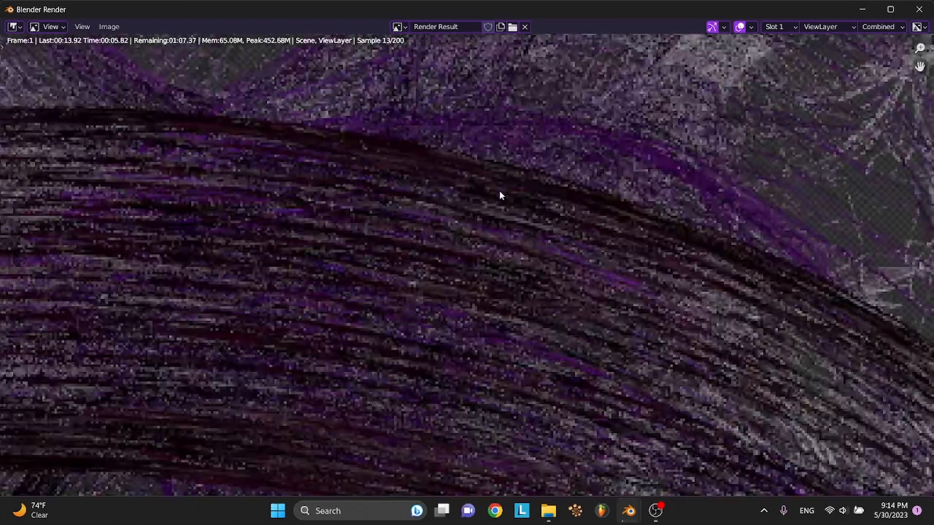
scroll(500, 192, down, 4)
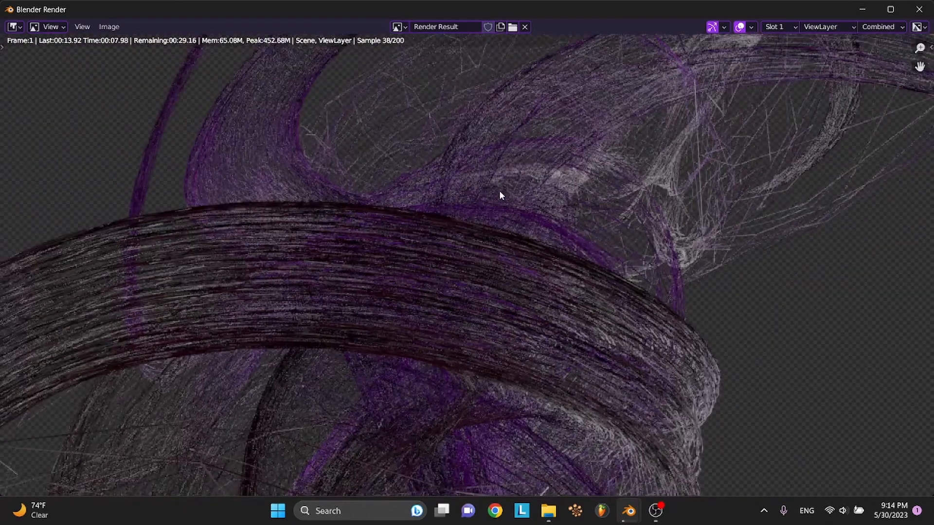
scroll(500, 193, down, 3)
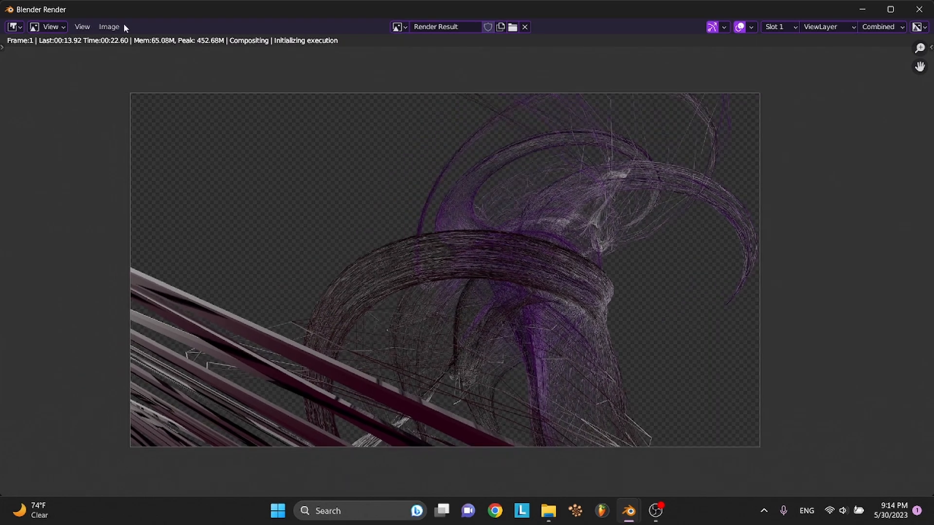
Try to save the rendered image, and close the render window
click(118, 26)
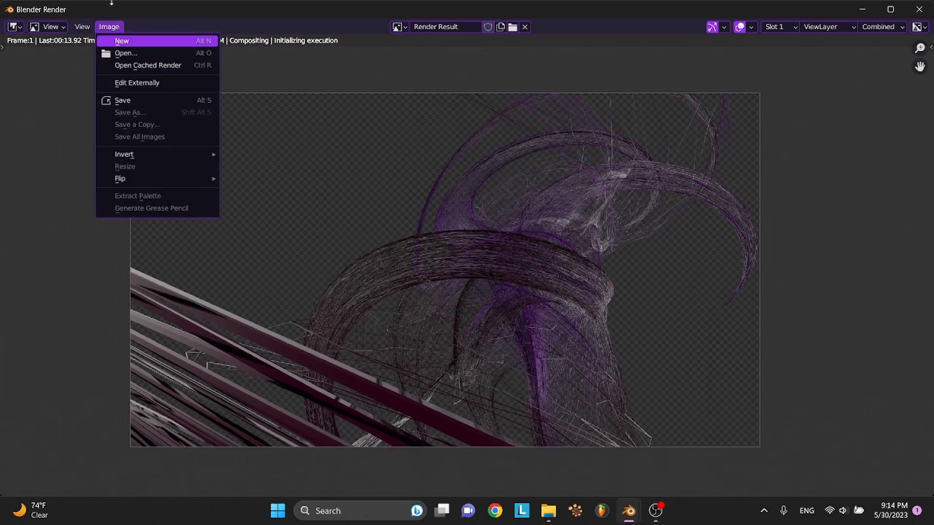
click(112, 18)
click(112, 23)
click(117, 100)
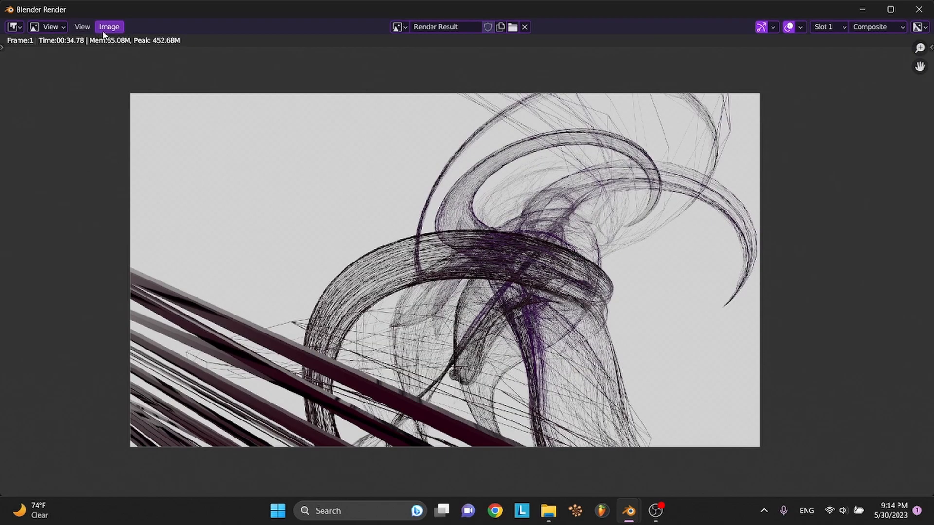
click(103, 30)
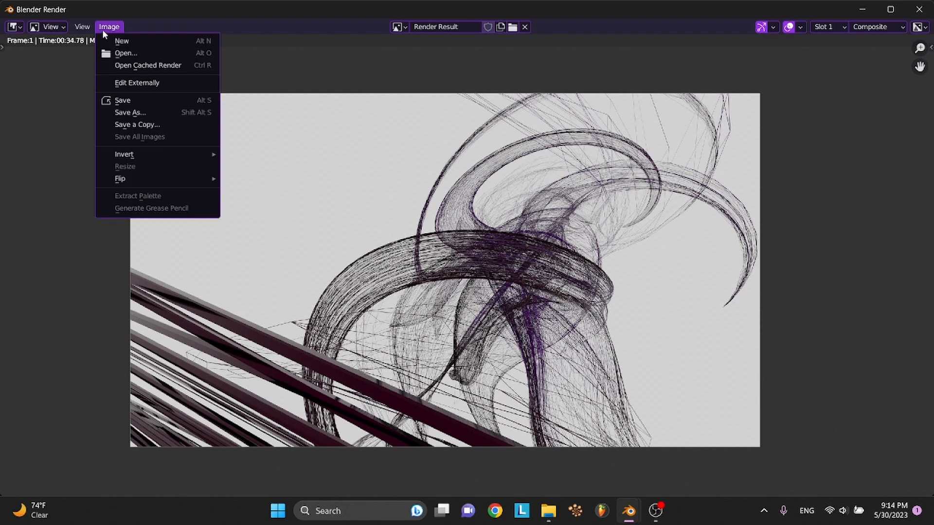
click(103, 28)
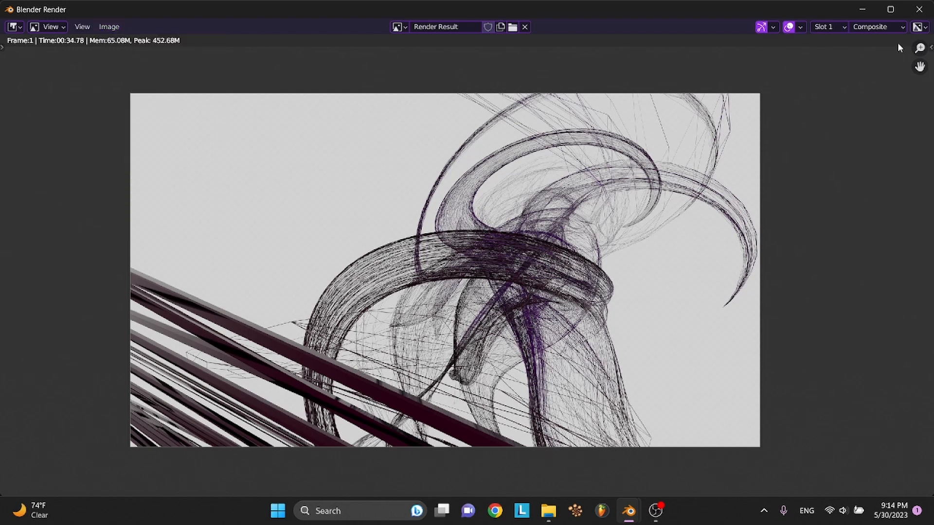
click(919, 9)
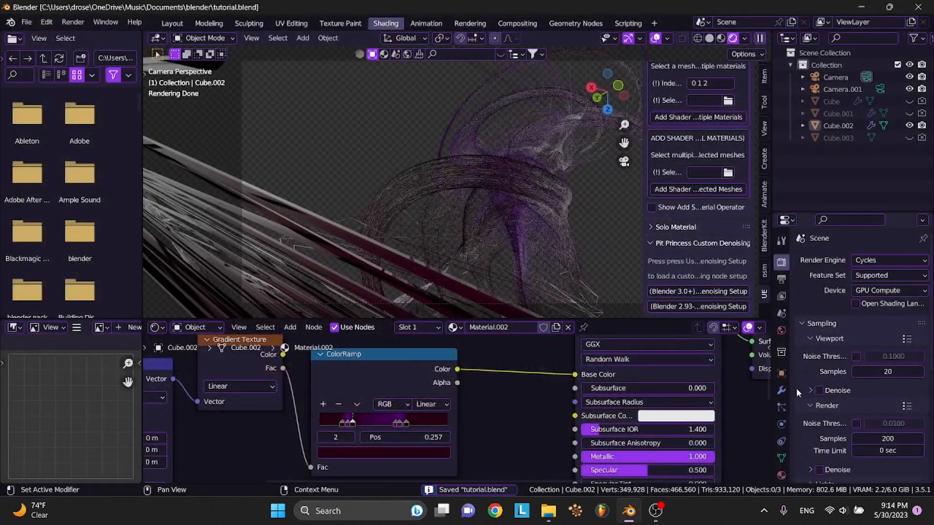
Enable Transparent Glass in the Film settings and turn on Denoise for the final render
scroll(811, 390, down, 10)
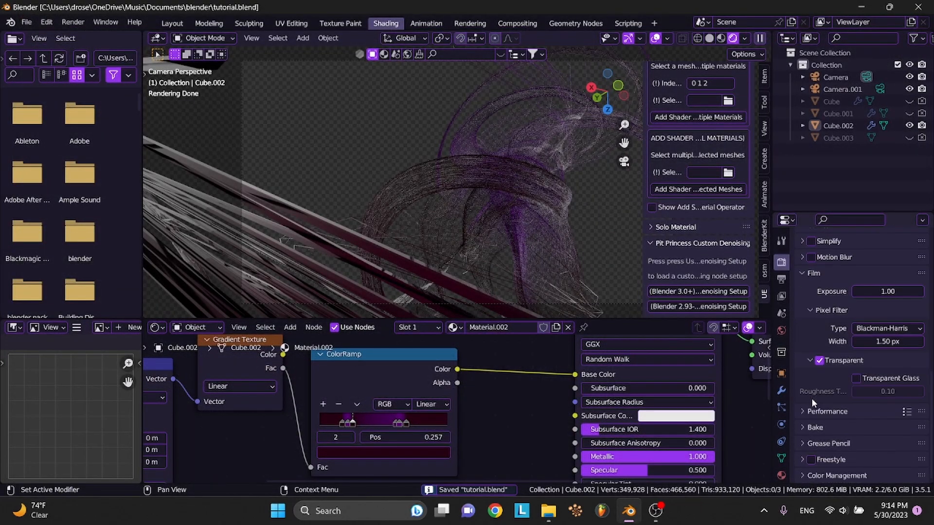
click(856, 378)
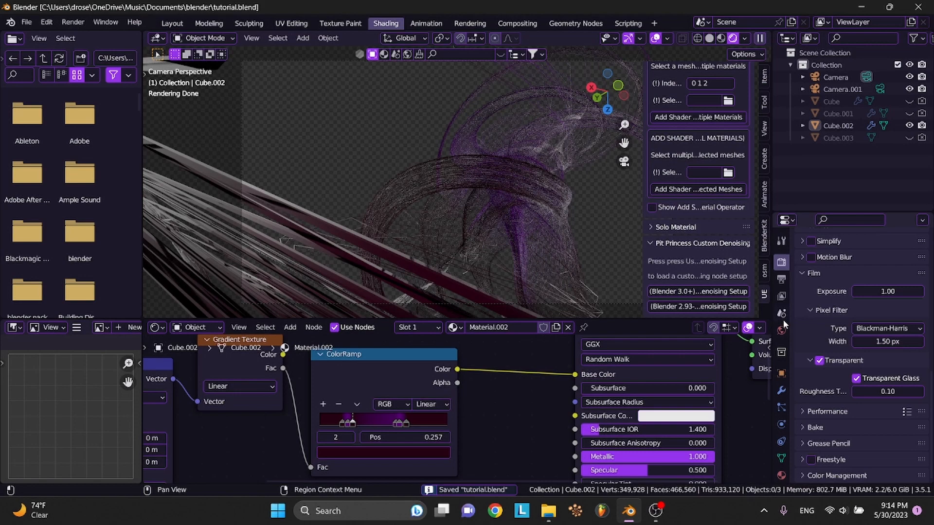
scroll(810, 299, up, 10)
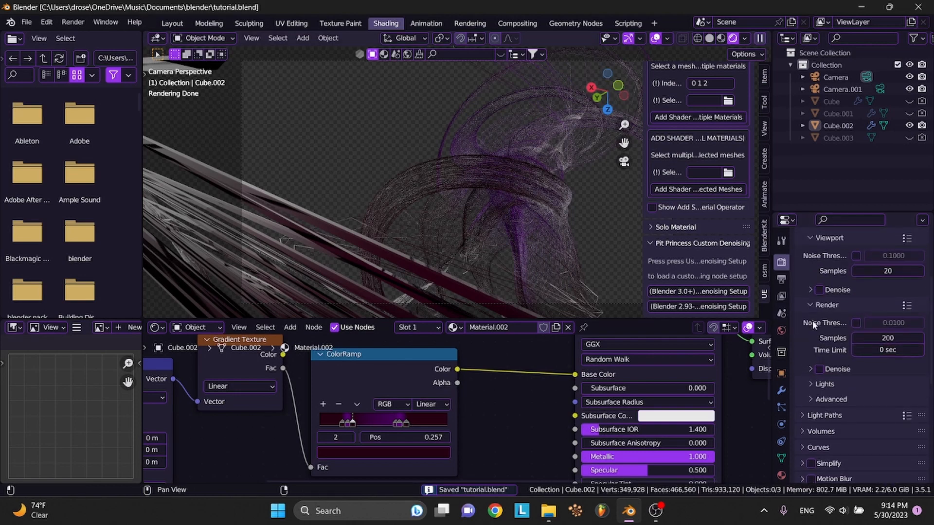
click(819, 369)
click(811, 370)
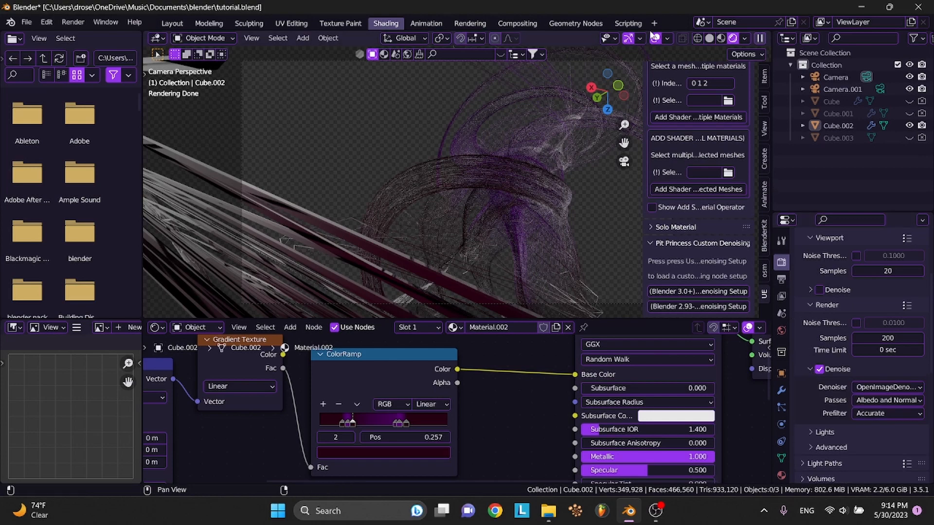
In the compositor, link the Render Layers Image output directly to the Composite node's Image input, and save the file
click(517, 23)
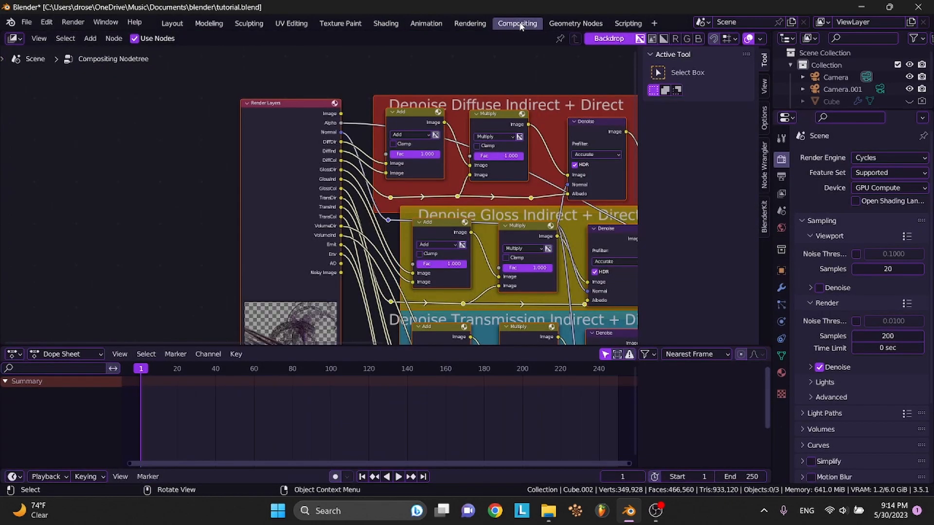
scroll(516, 135, up, 5)
scroll(518, 141, right, 5)
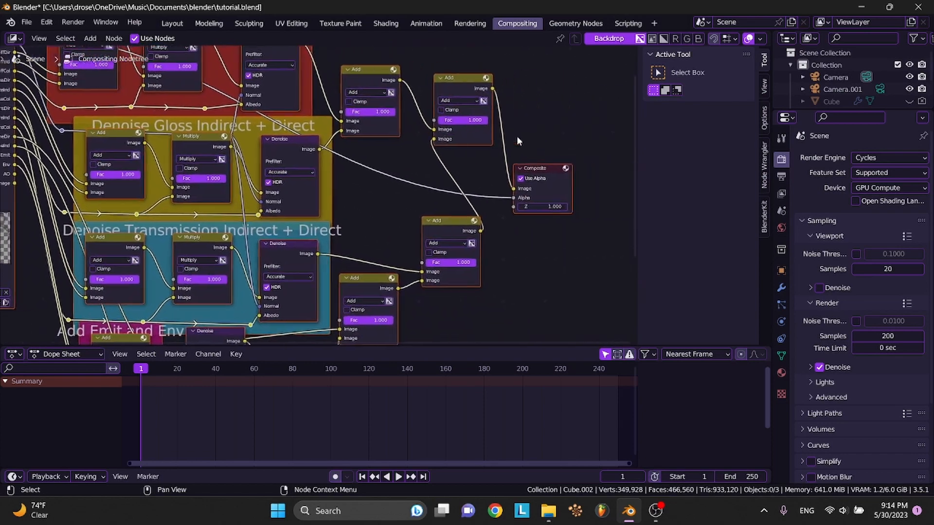
drag(515, 167, 591, 183)
scroll(584, 156, up, 4)
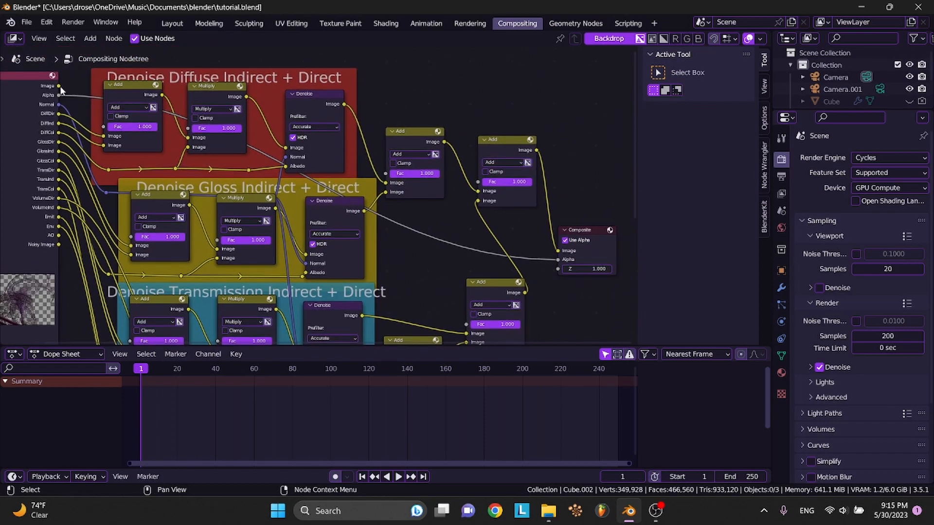
drag(59, 86, 558, 251)
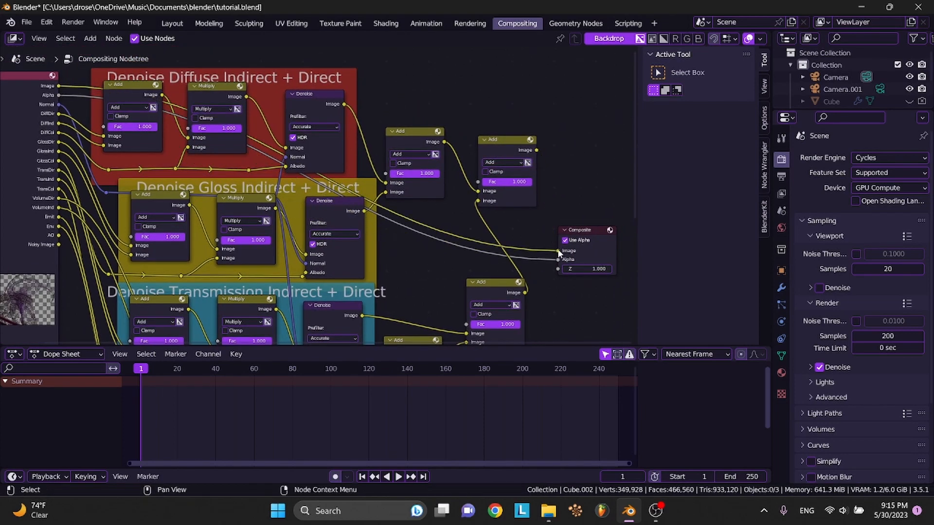
scroll(558, 254, down, 2)
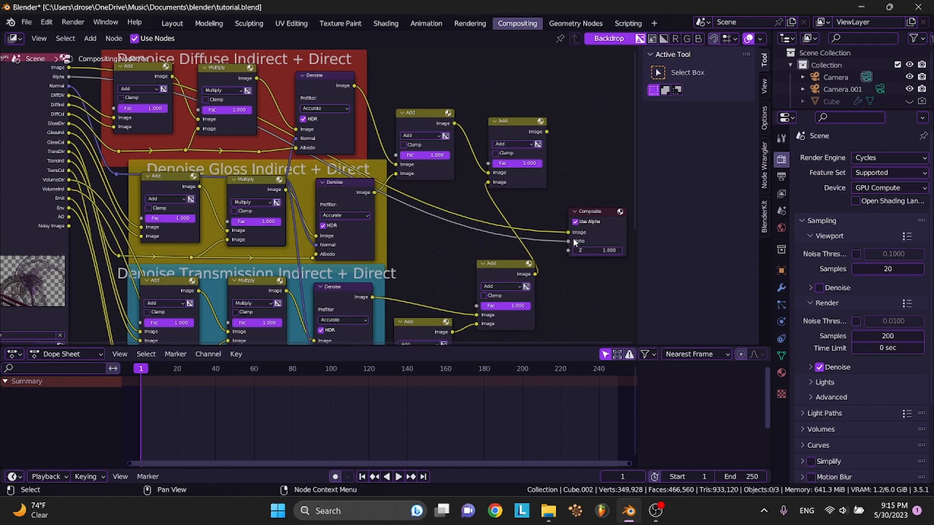
scroll(569, 244, down, 10)
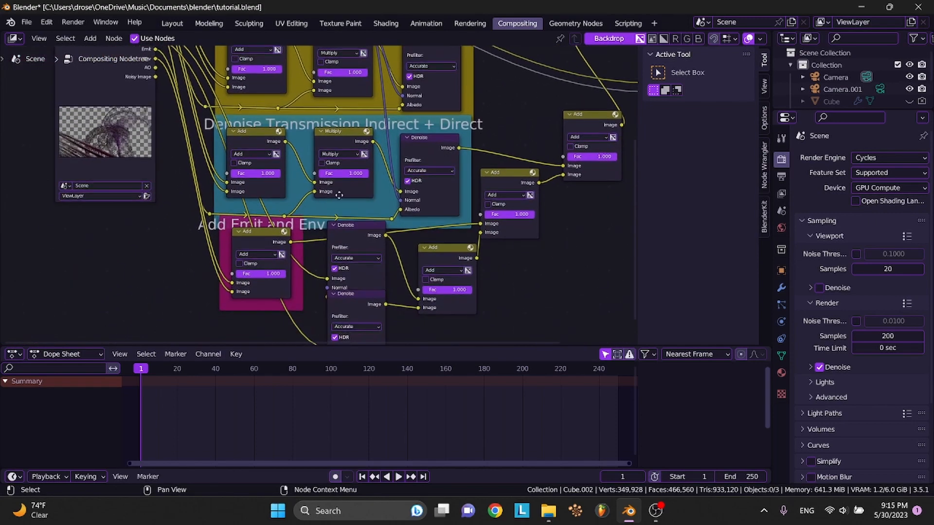
key(ctrl+s)
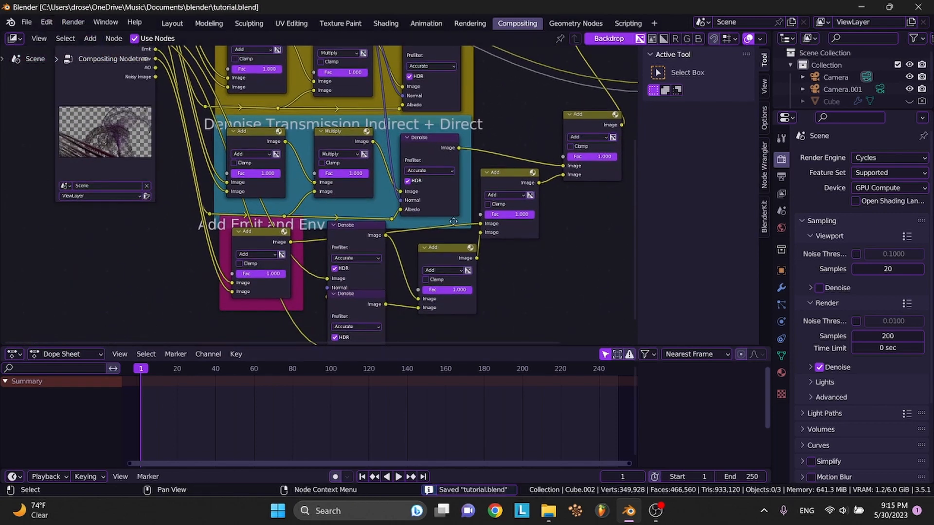
Return to the Layout workspace and render the still image again
click(172, 23)
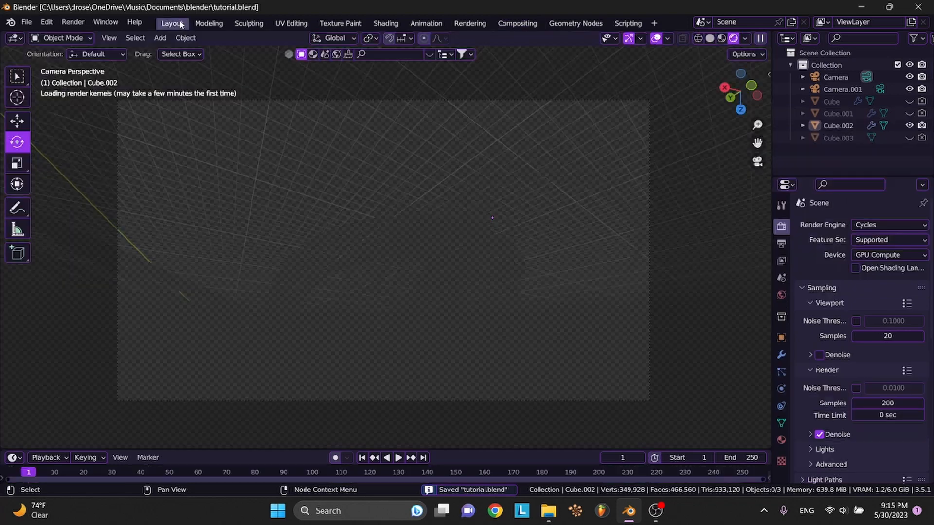
click(73, 22)
click(89, 36)
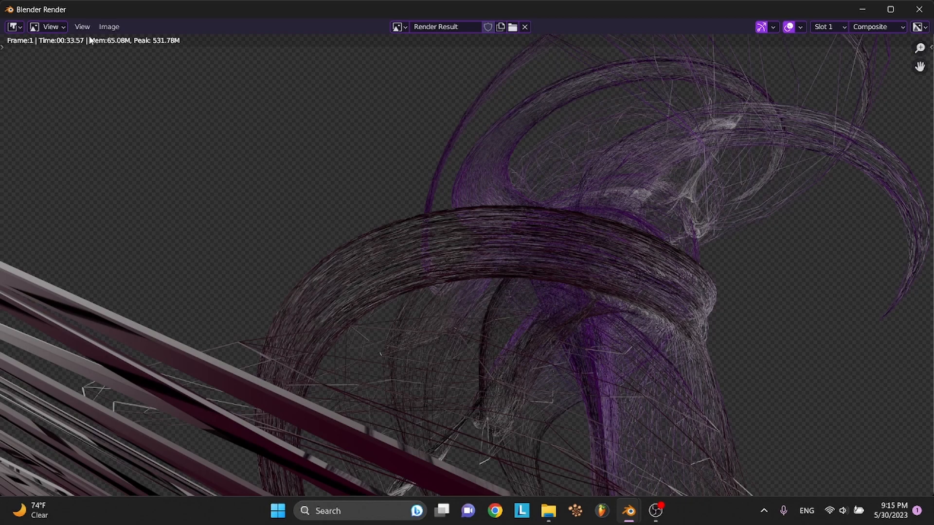
Save the render as a new PNG in the blender folder, adding "non glow" to the suggested "scaled form" file name
click(107, 27)
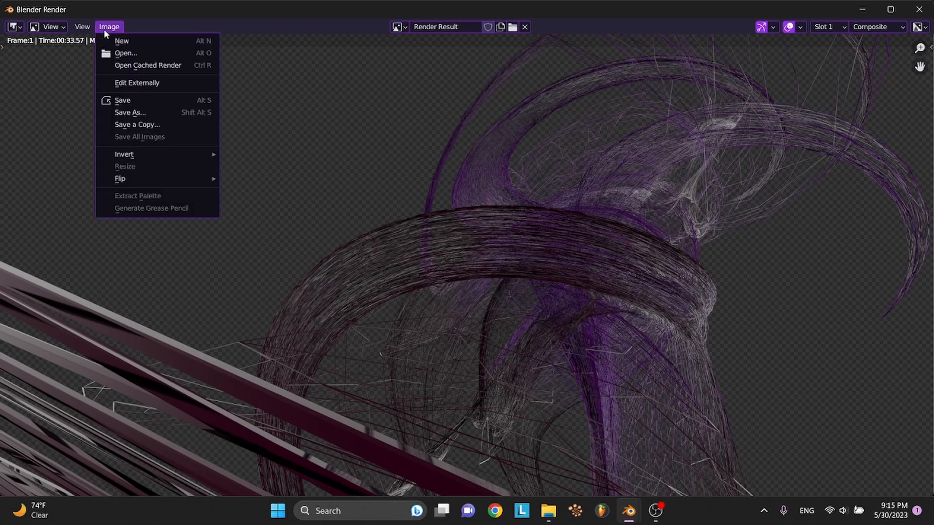
click(131, 112)
click(331, 418)
double_click(315, 419)
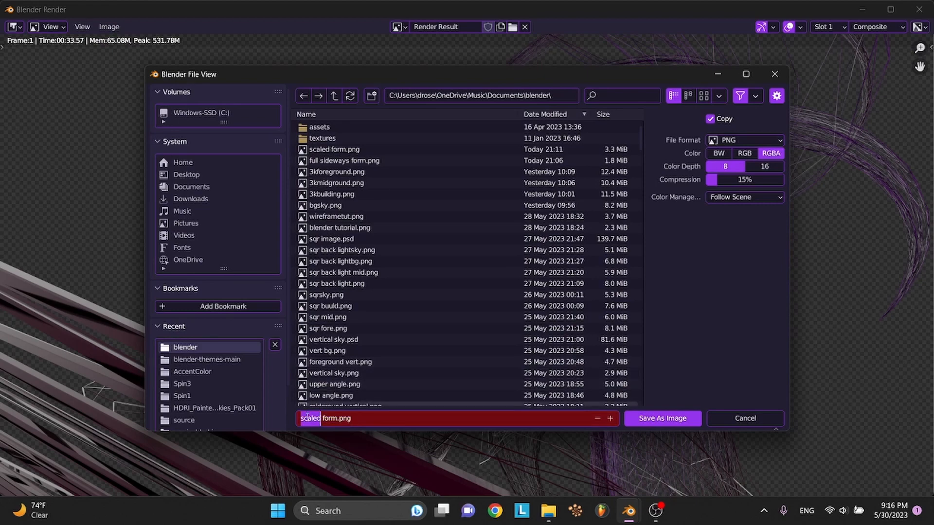
double_click(327, 419)
key(Right)
text(non glow)
key(Return)
key(Return)
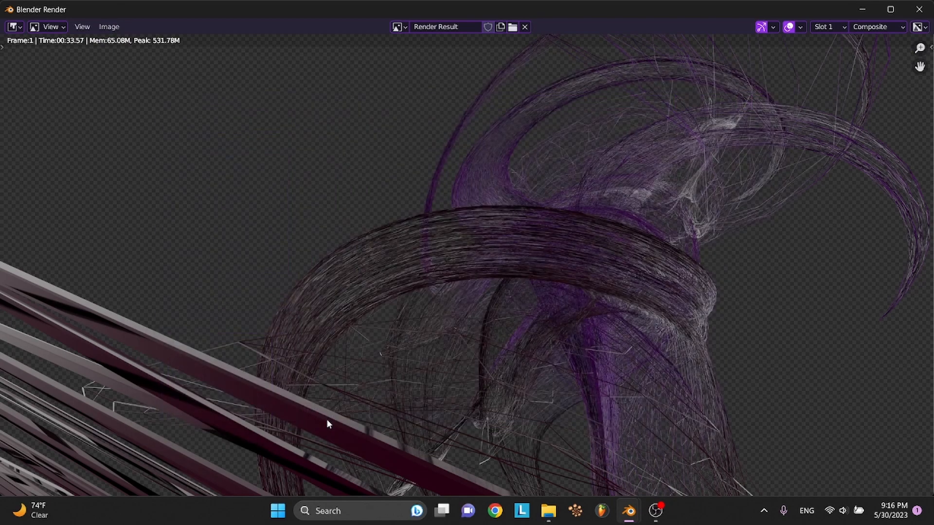
Close the render window and quit Blender, saving the changes to tutorial.blend
click(919, 9)
click(918, 7)
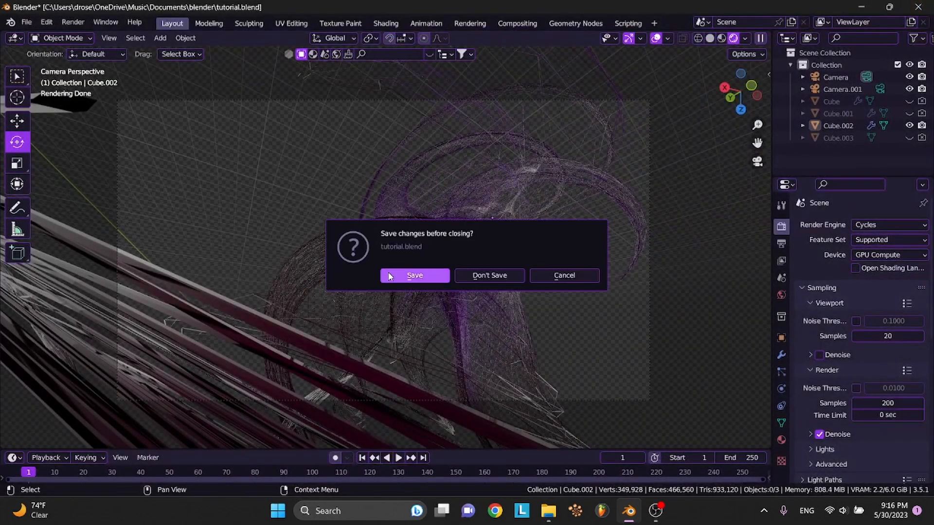
click(397, 274)
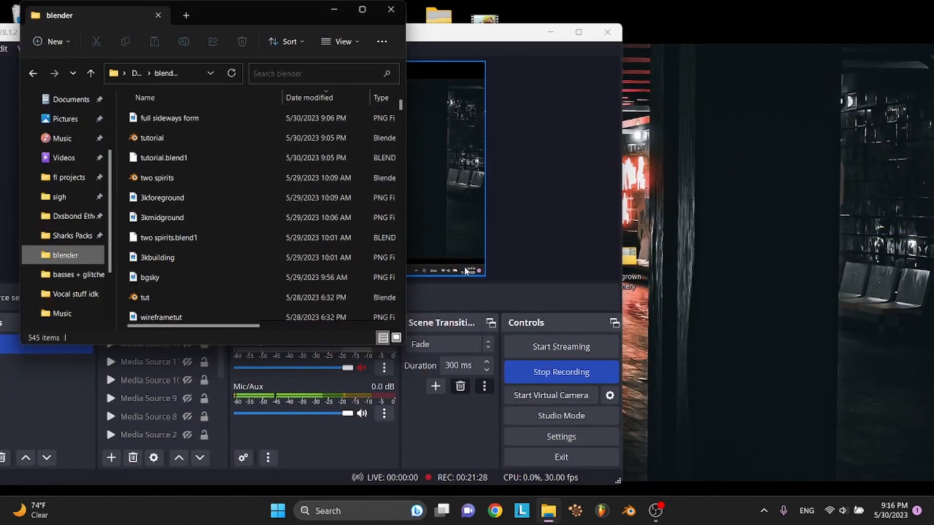
Search Windows for "photos" and open the Photos app
click(402, 496)
click(401, 501)
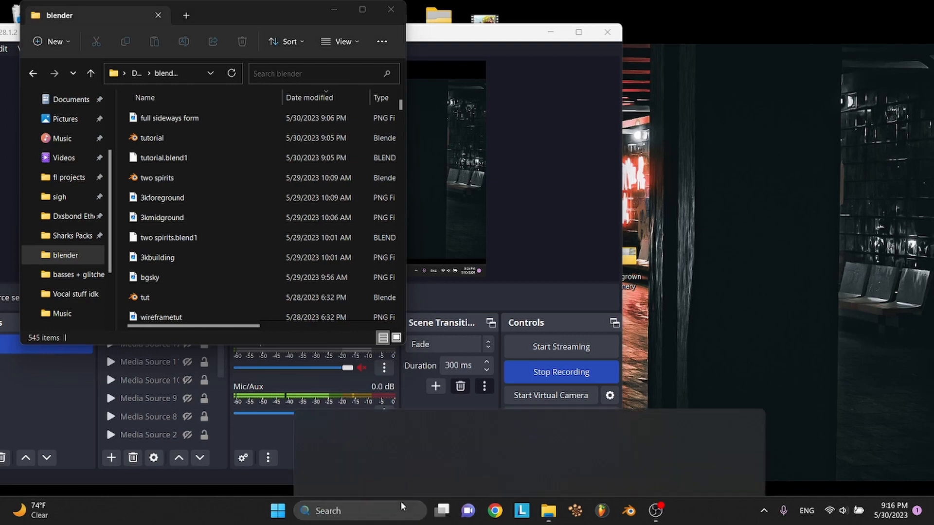
text(photos)
key(Return)
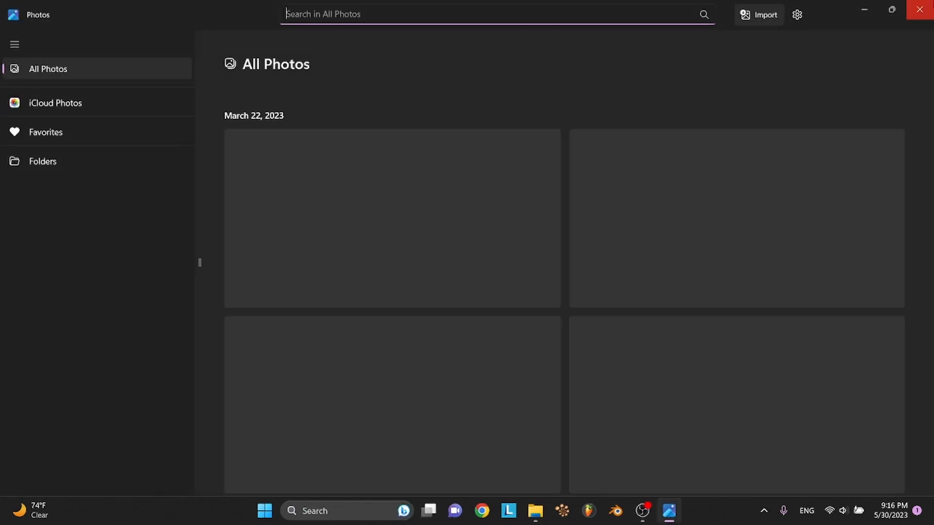
Close the Photos app and launch Adobe Photoshop 2023 from the recent apps in Windows search
click(921, 8)
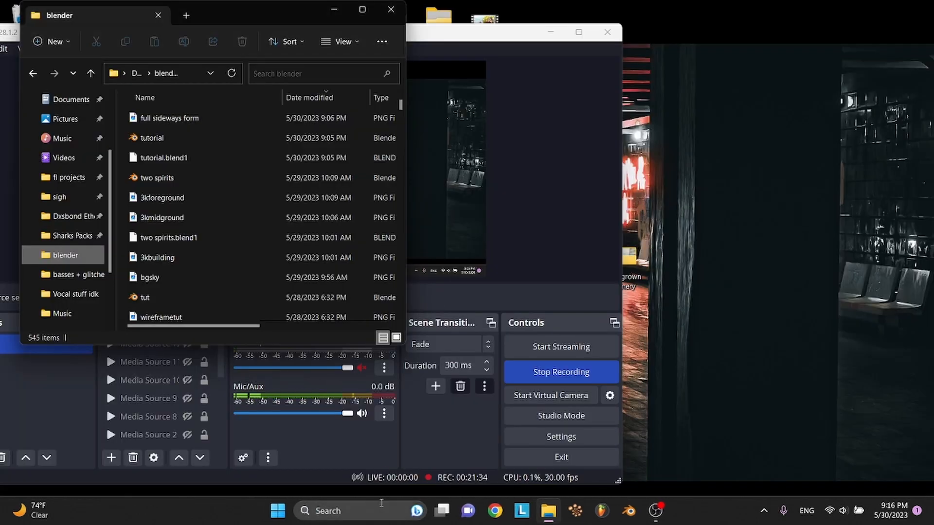
click(372, 510)
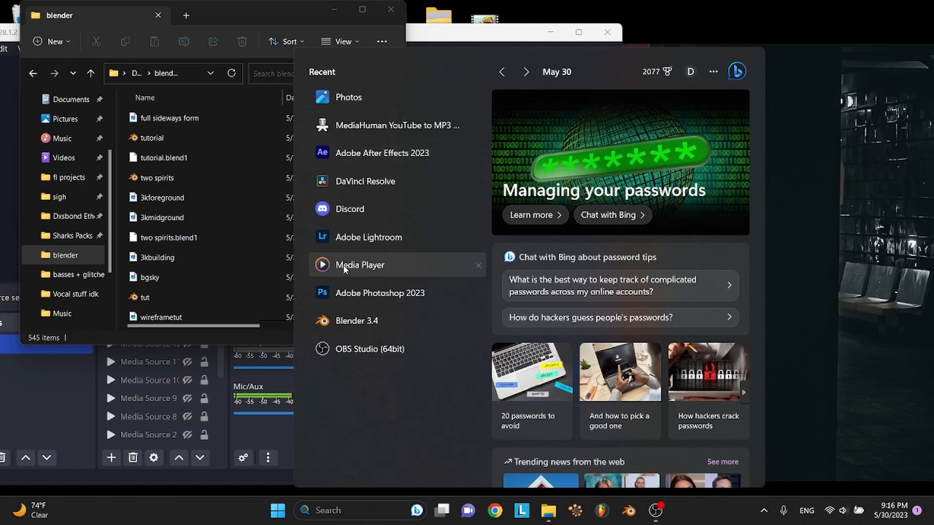
click(356, 293)
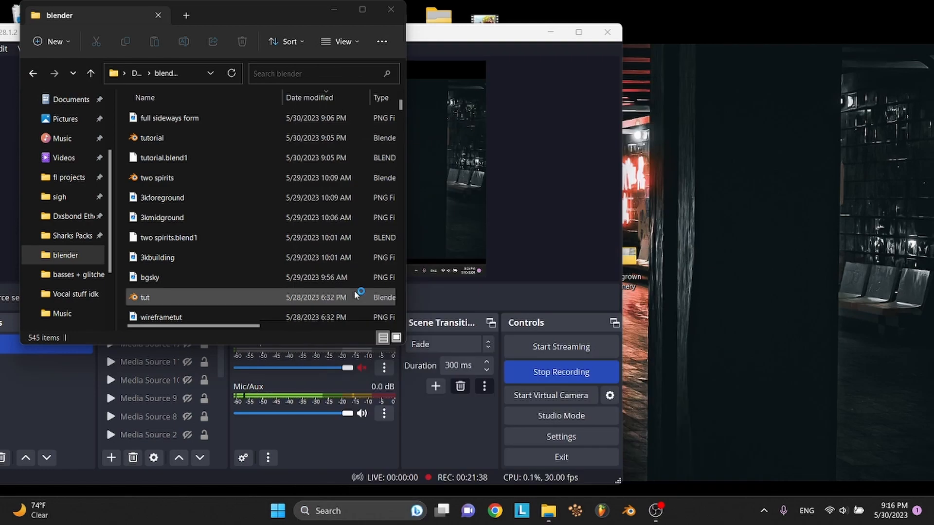
Launch JWildfire with its default Java runtime and memory settings, and dismiss the tip of the day
click(358, 510)
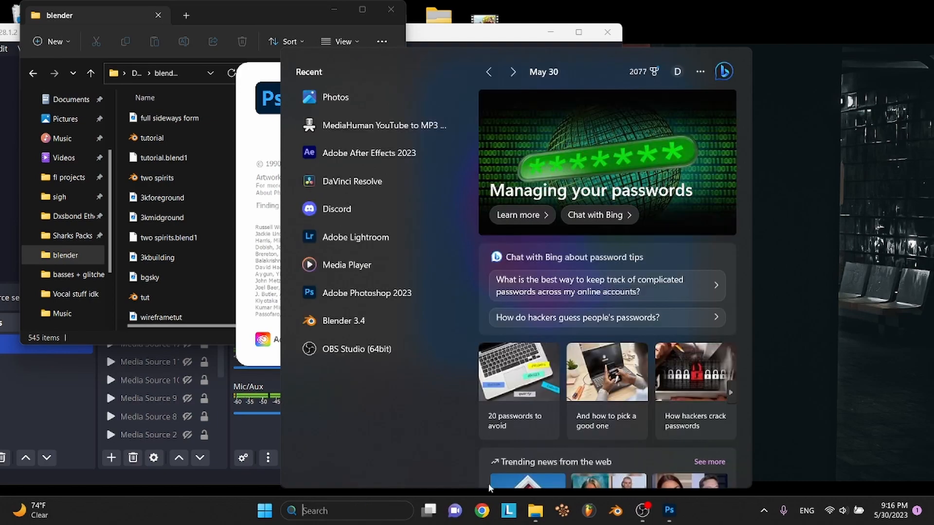
click(563, 516)
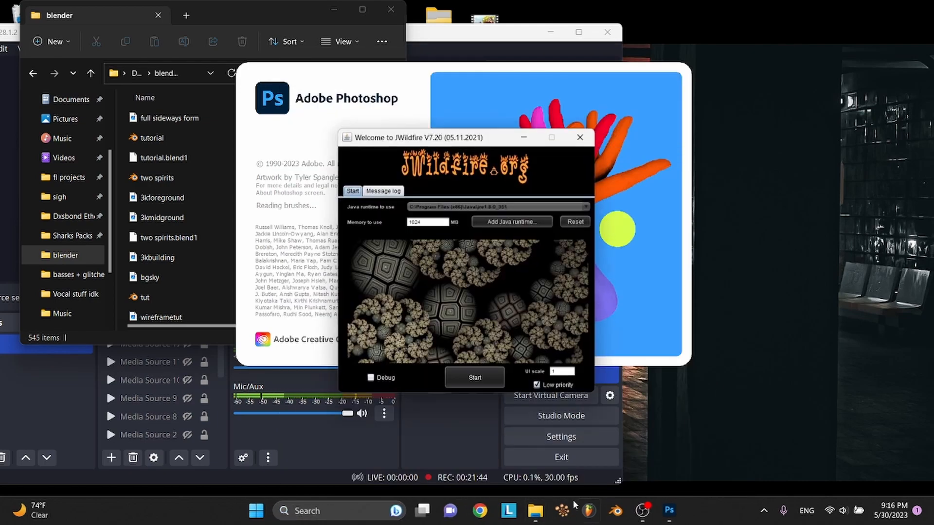
click(474, 377)
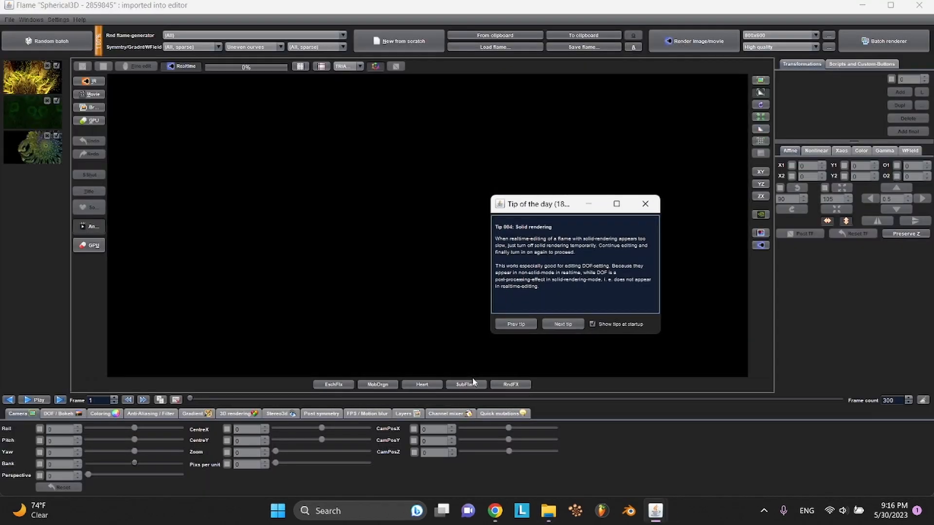
click(645, 203)
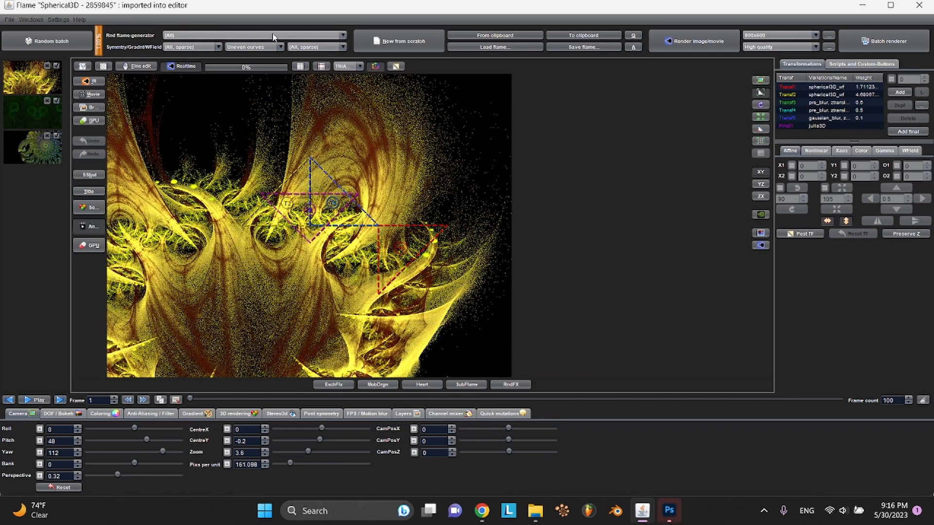
Generate a random batch of flames using the Rays generator, the Two colors gradient and the (All) WField option
click(253, 35)
scroll(226, 293, down, 2)
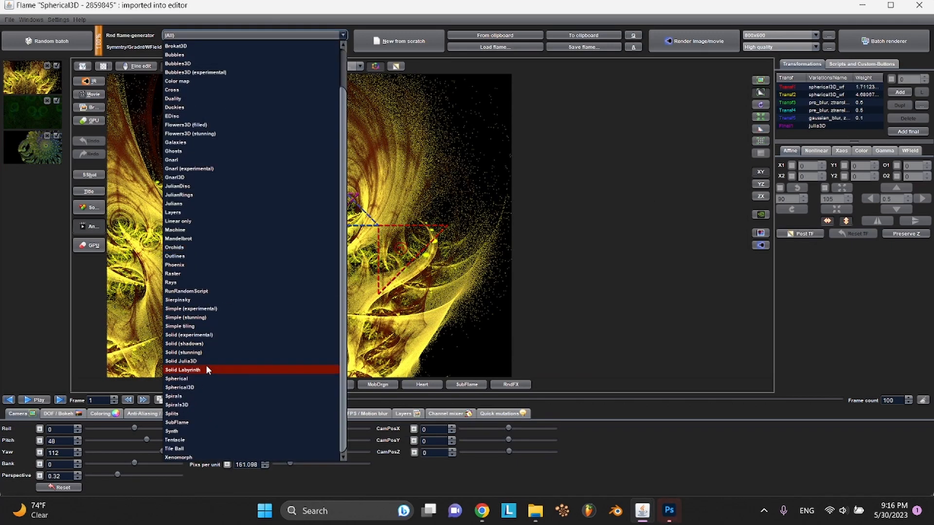
click(194, 281)
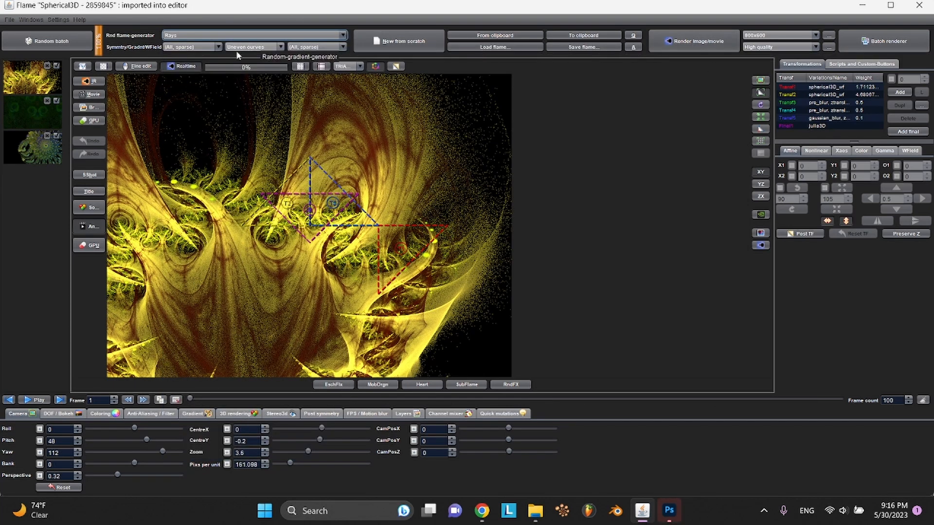
click(267, 47)
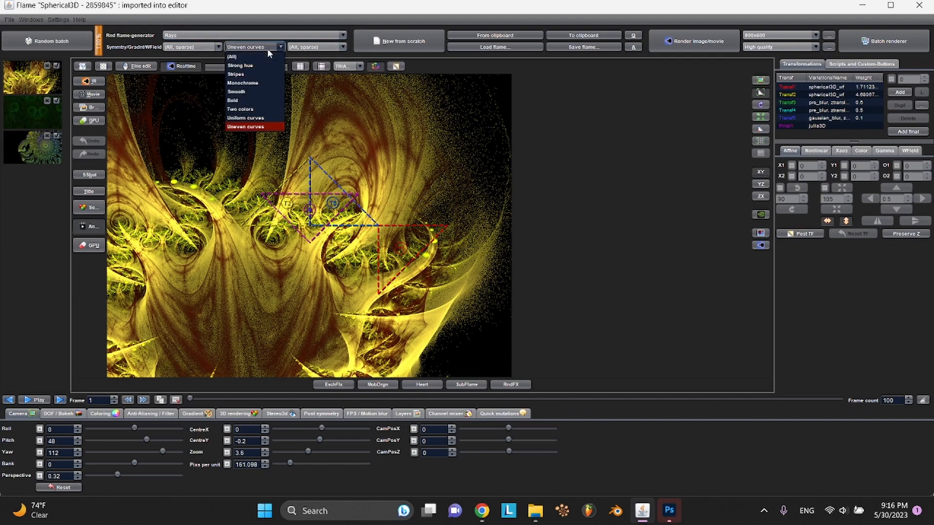
click(261, 104)
click(311, 46)
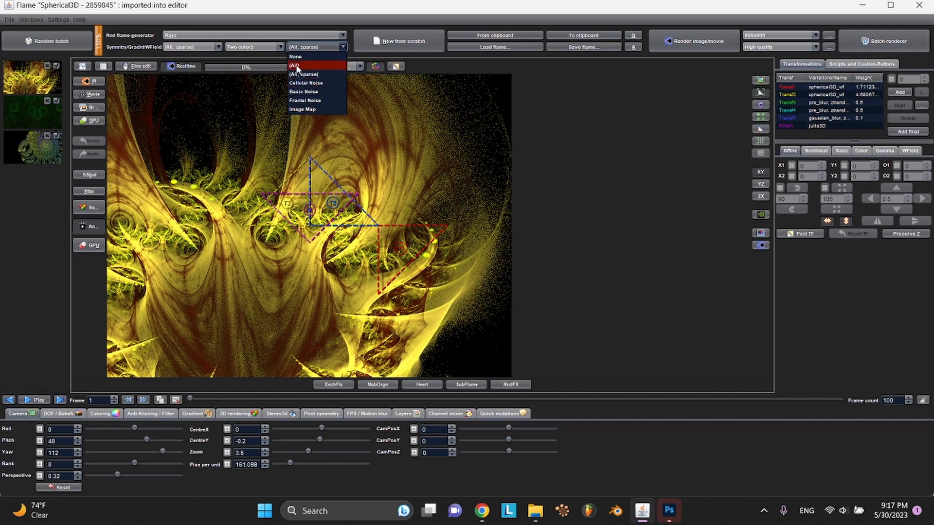
click(314, 65)
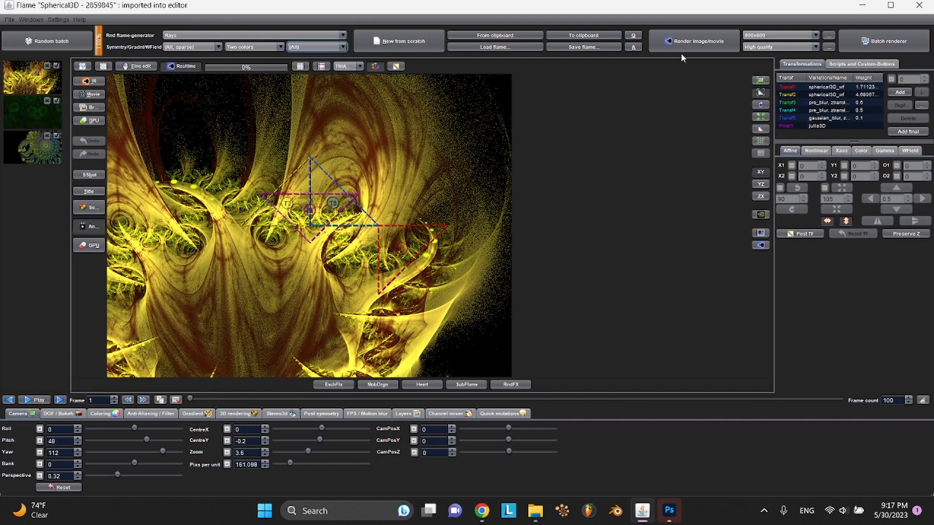
click(78, 36)
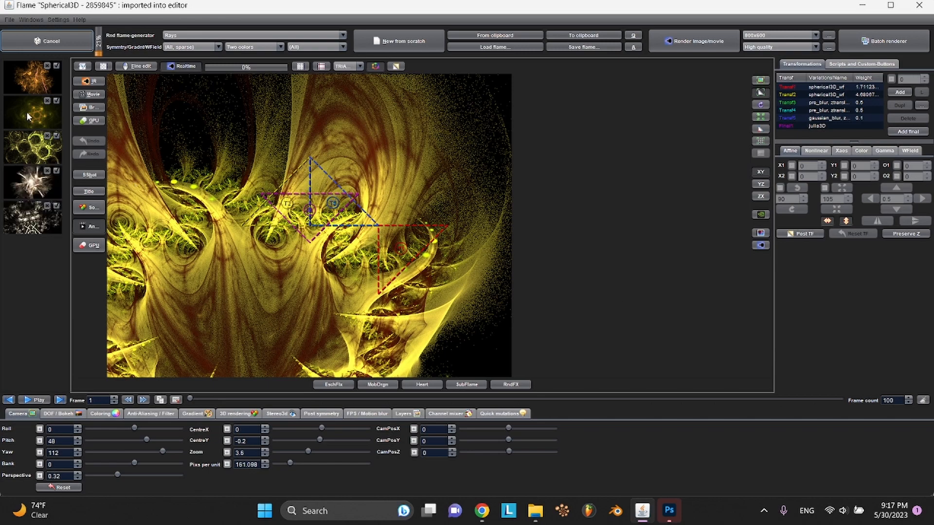
Load the white starburst flame from the batch into the editor and set the render resolution to 1920x1080
click(30, 189)
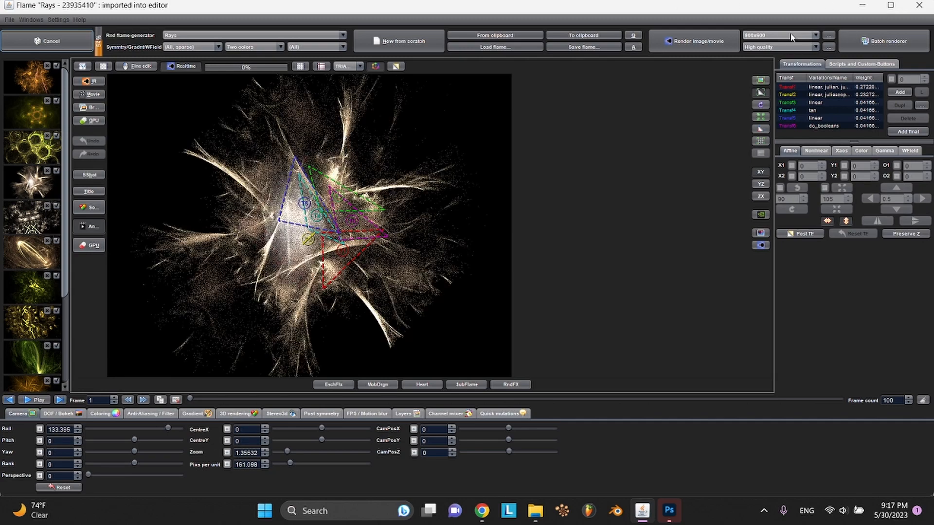
click(790, 34)
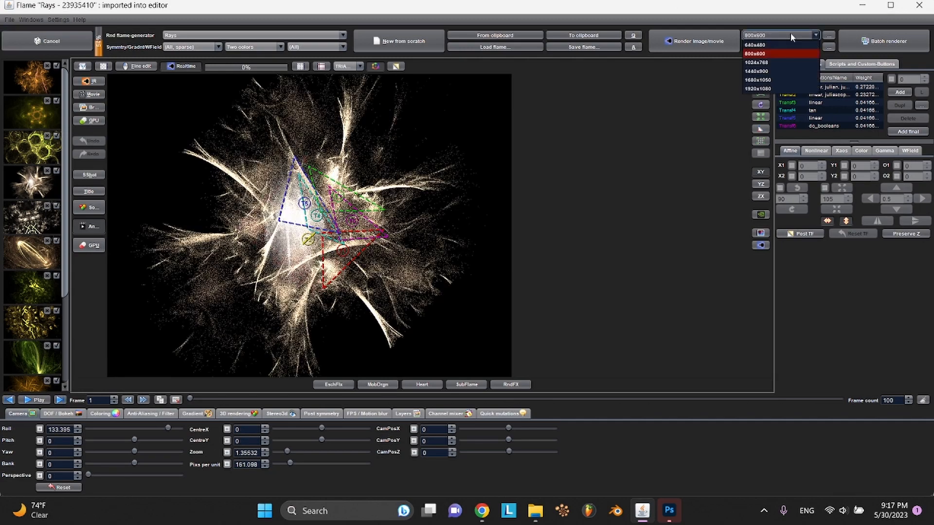
click(760, 89)
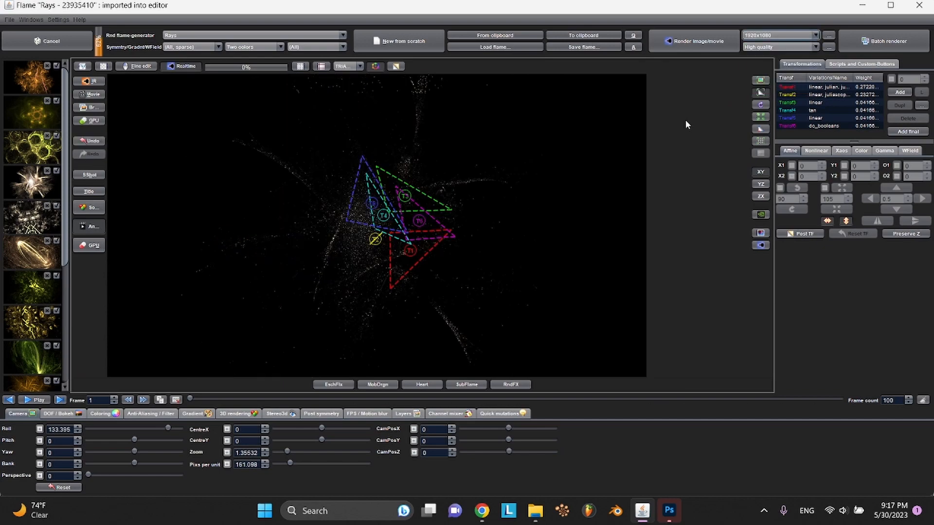
Browse the batch of Rays flames and preview several green, orange and gold ones in the editor
scroll(40, 237, down, 5)
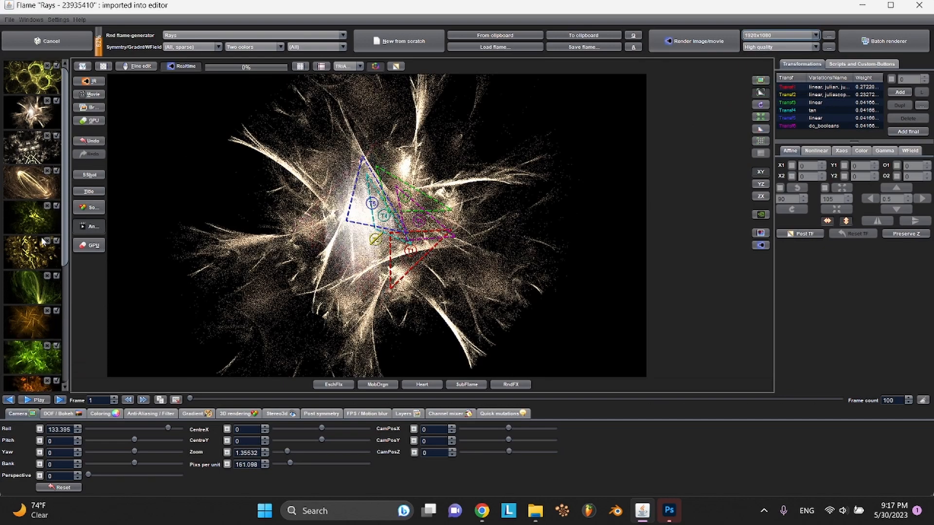
scroll(41, 237, down, 3)
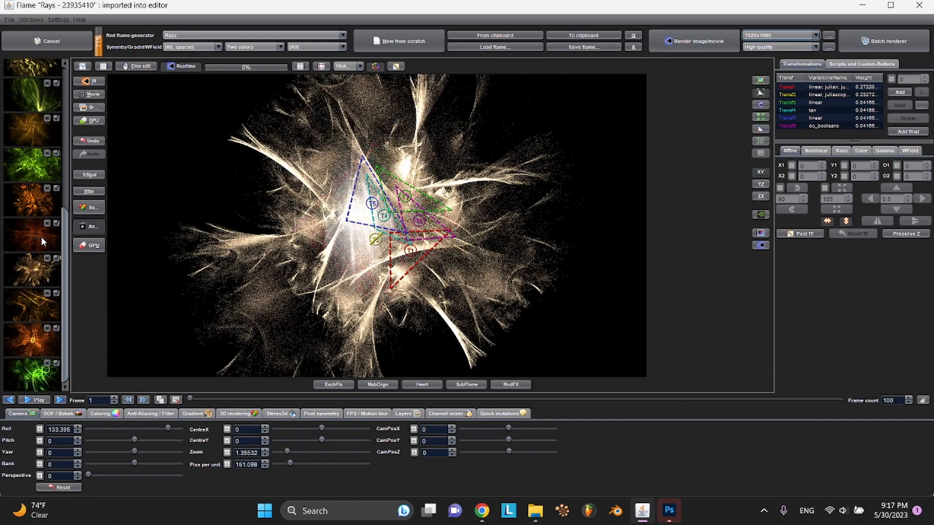
scroll(41, 236, down, 1)
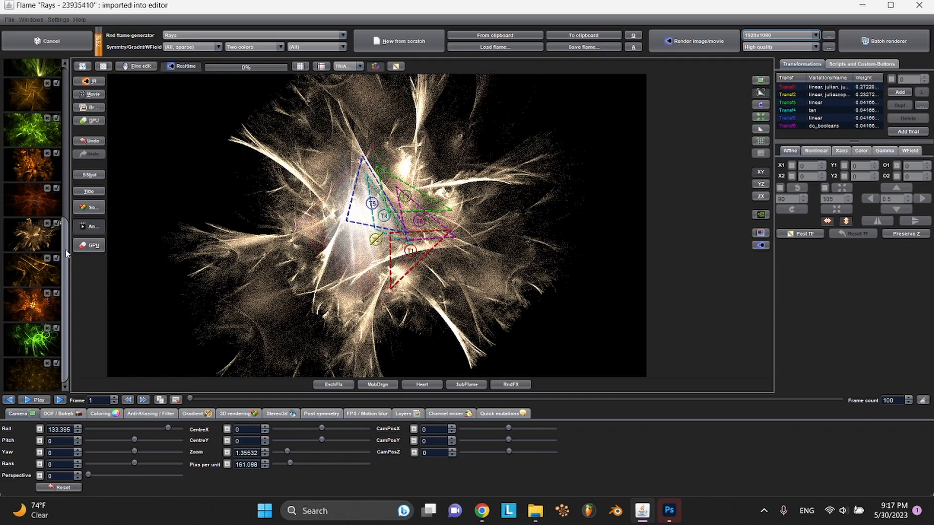
scroll(66, 291, down, 1)
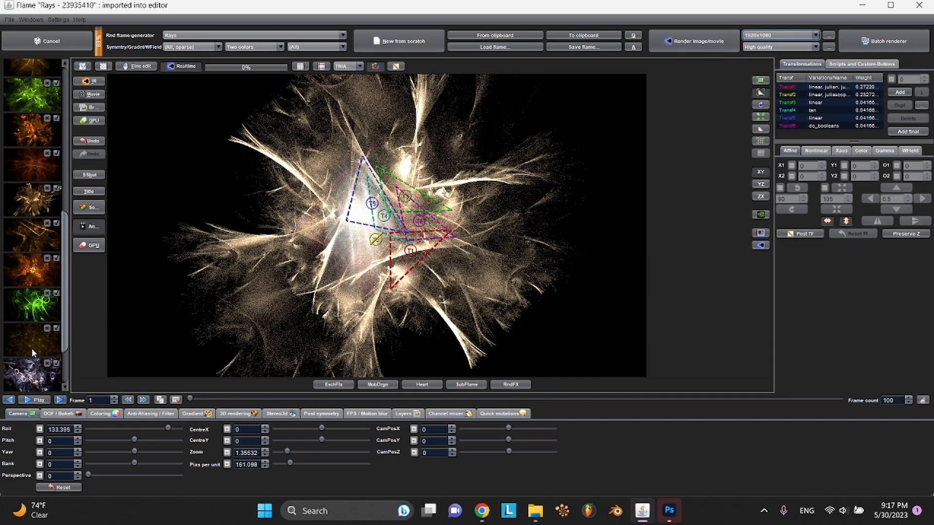
click(31, 301)
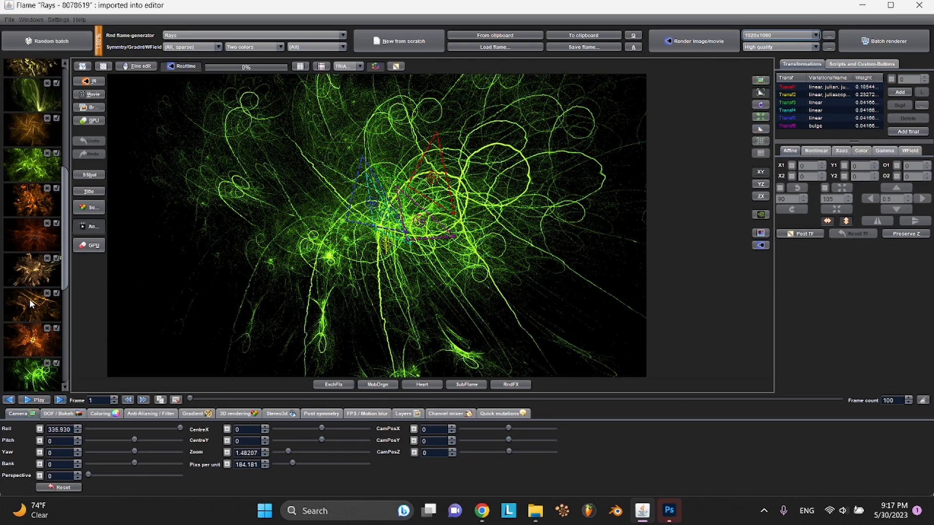
click(33, 274)
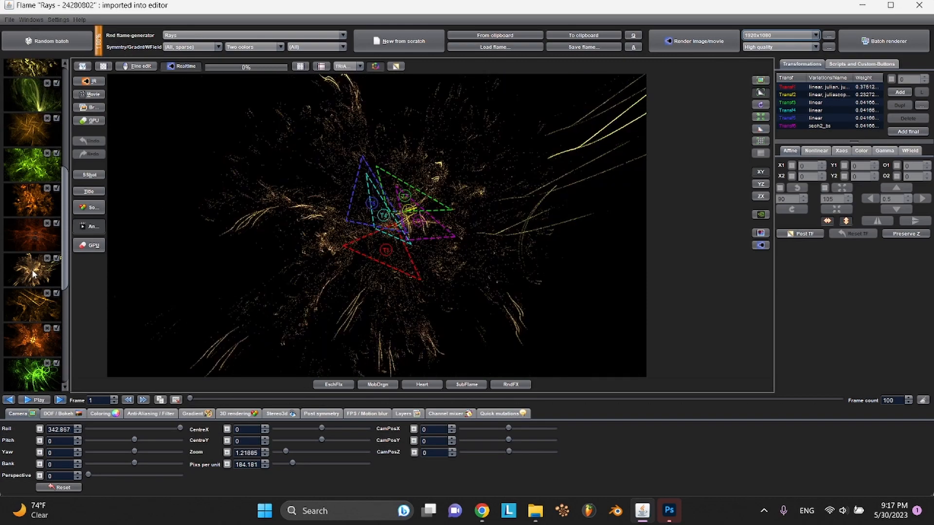
click(31, 247)
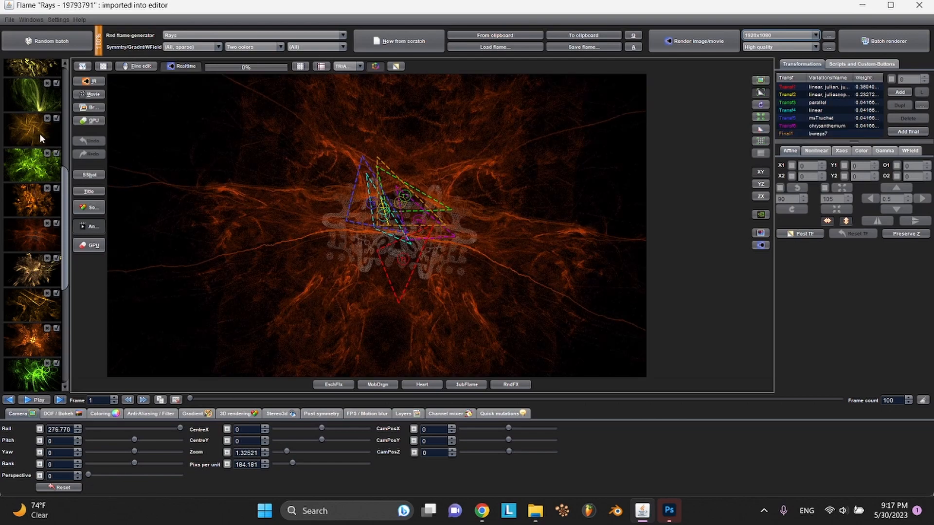
click(38, 137)
scroll(39, 138, down, 5)
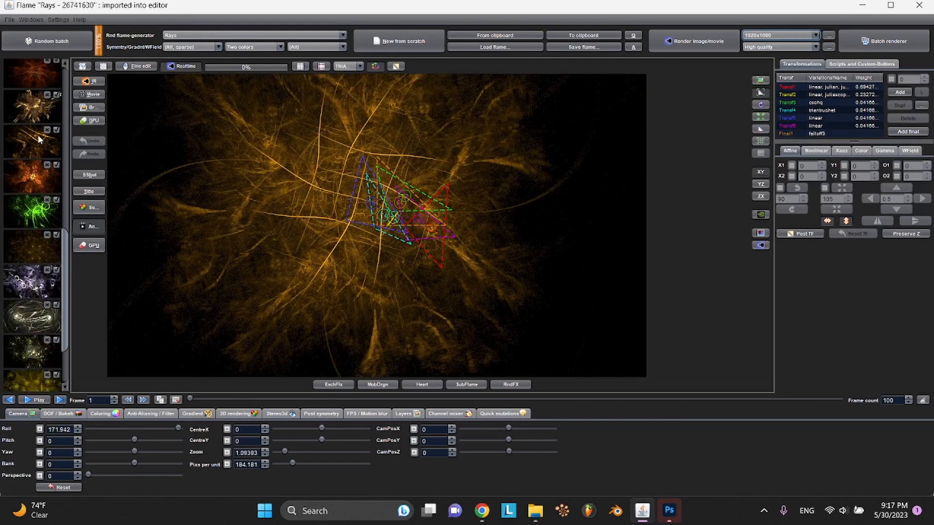
click(21, 309)
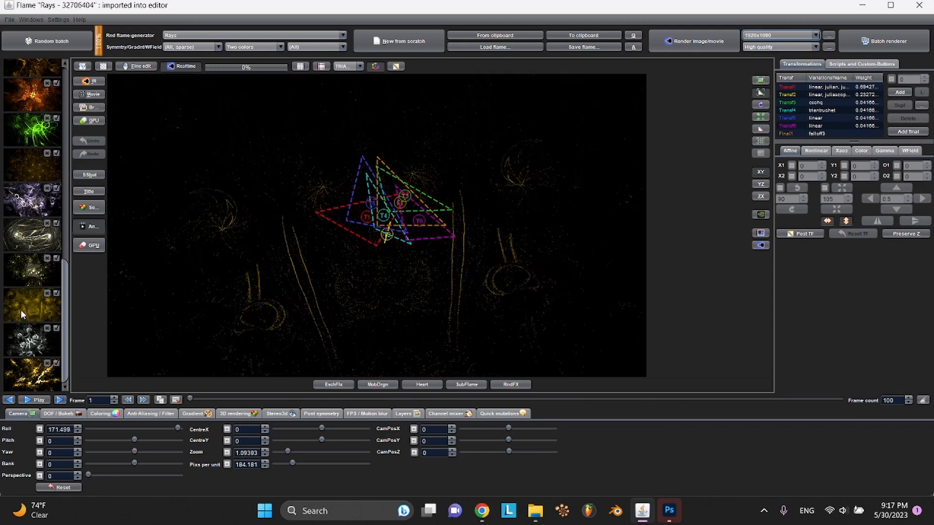
click(27, 381)
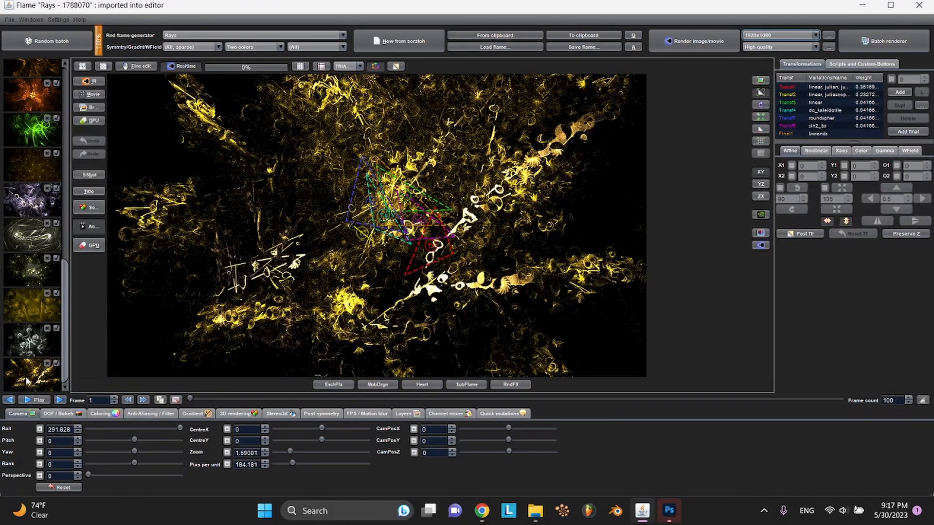
Change the WField option to Fractal Noise and generate a new random batch of Rays flames
click(63, 49)
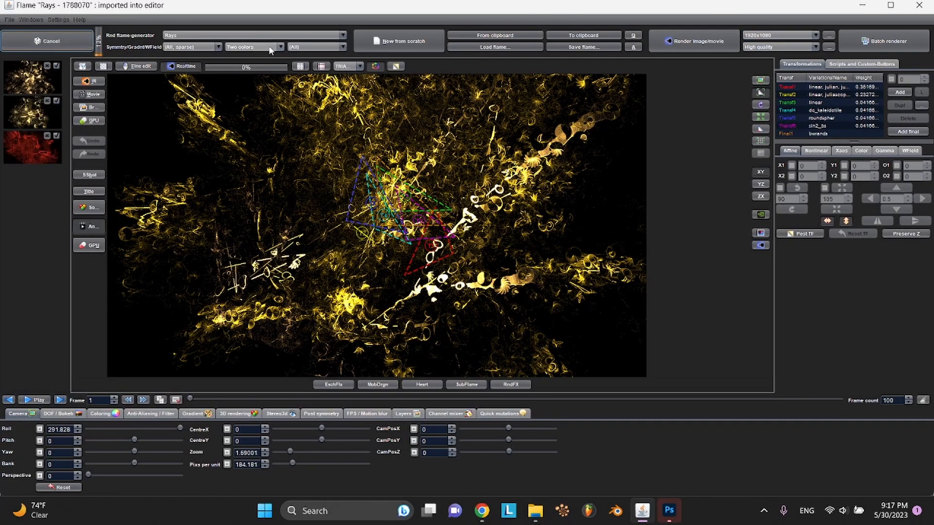
click(293, 47)
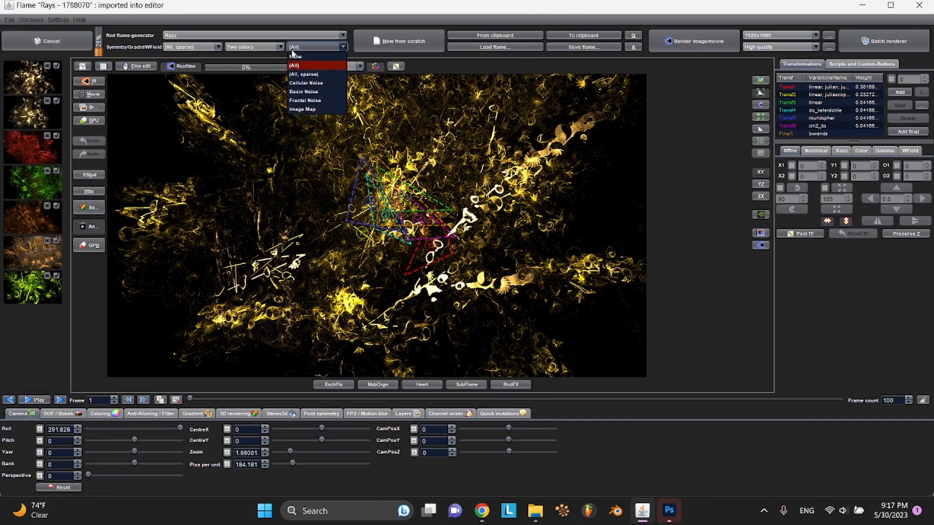
click(299, 101)
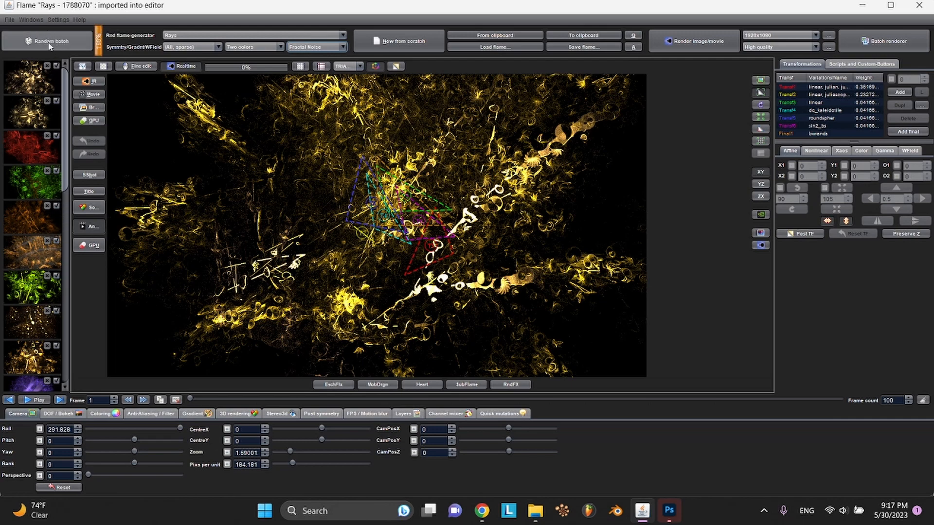
click(50, 41)
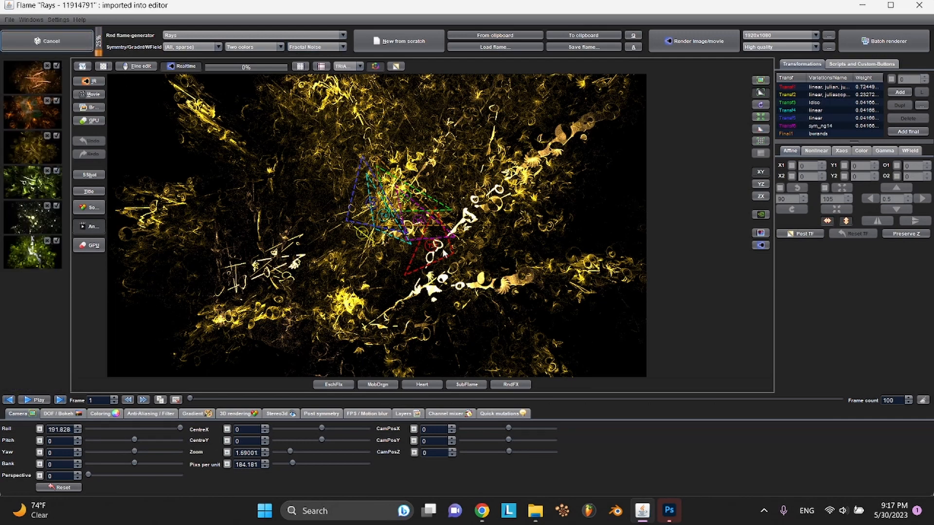
Compare flames from the Fractal Noise batch in the editor and load the pale violet one with long rays
click(27, 217)
scroll(25, 219, down, 2)
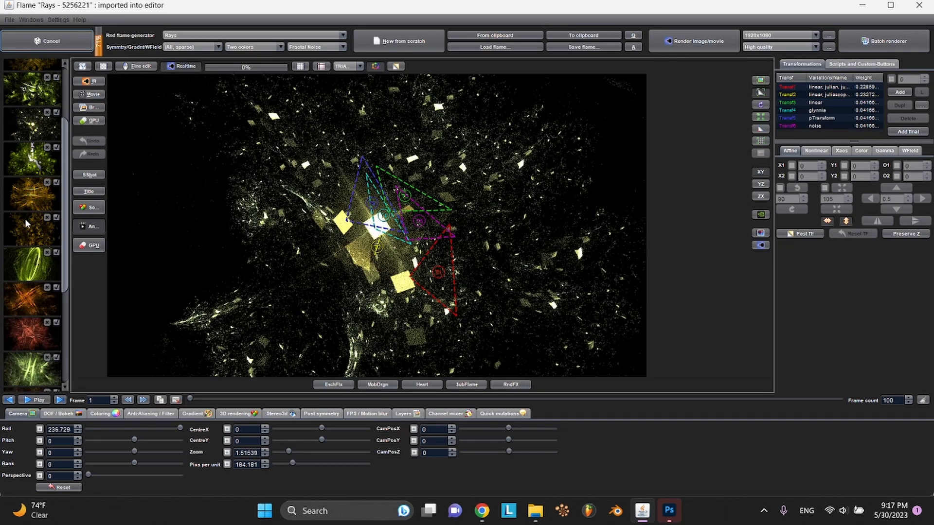
scroll(25, 219, down, 2)
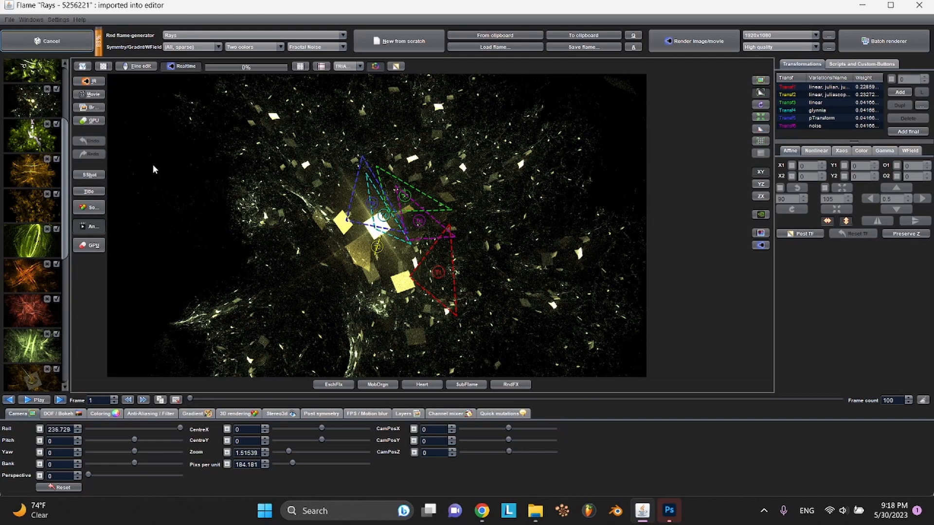
click(25, 136)
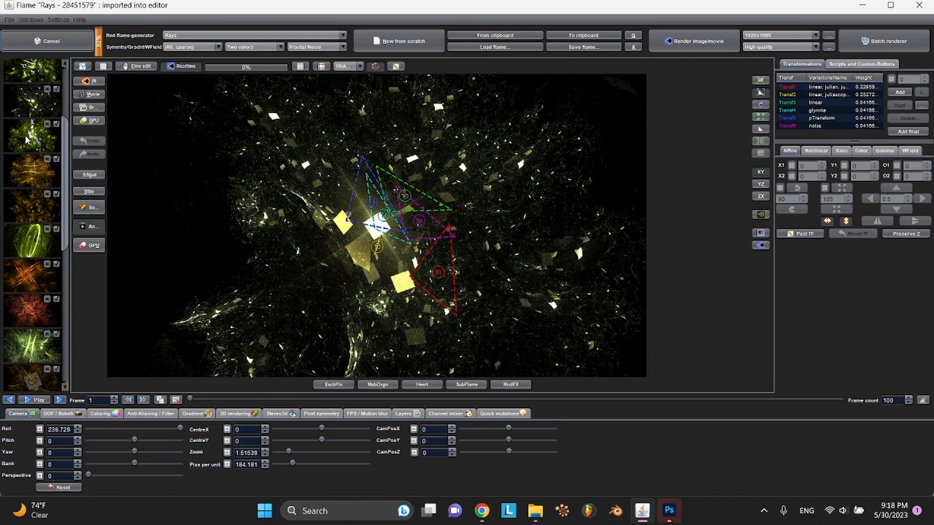
scroll(22, 186, down, 8)
scroll(21, 186, down, 4)
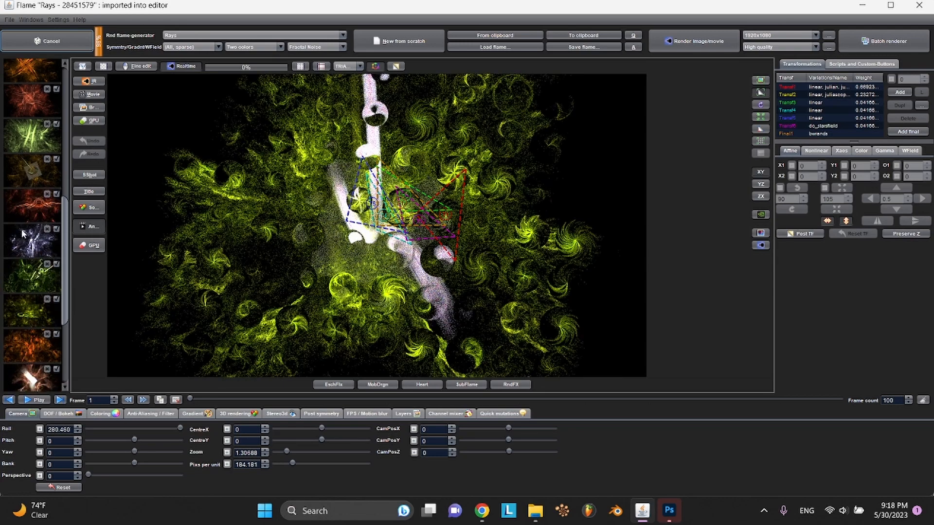
click(23, 238)
scroll(23, 238, down, 5)
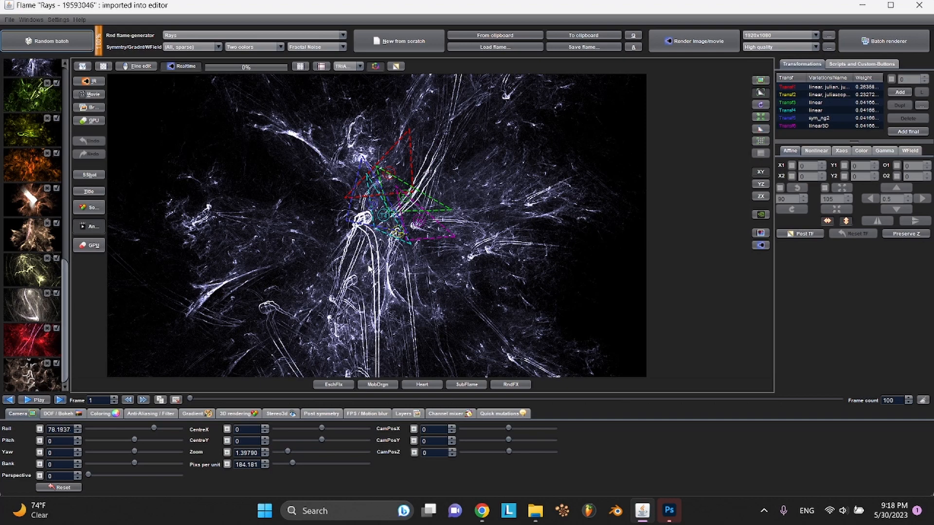
Preview the sparse orange flame and the red flame with dashed rays from the current batch in the editor
click(18, 176)
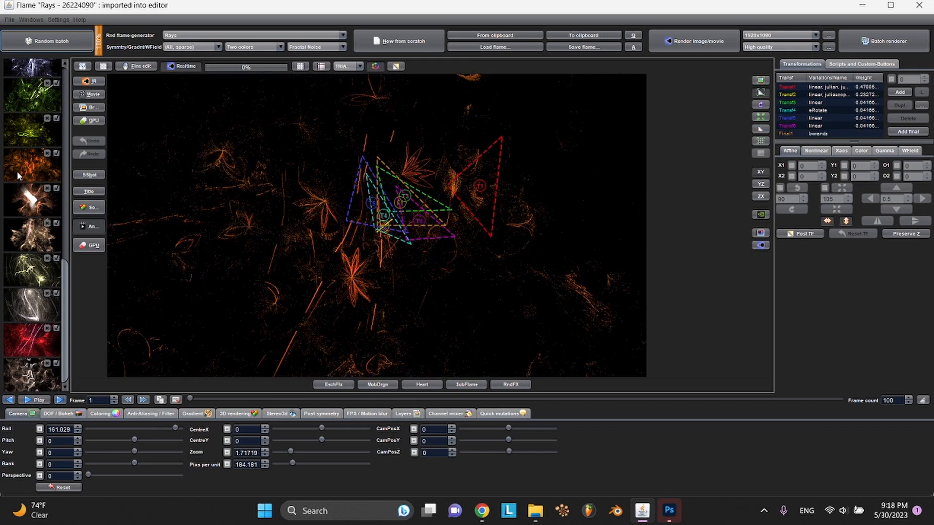
click(19, 339)
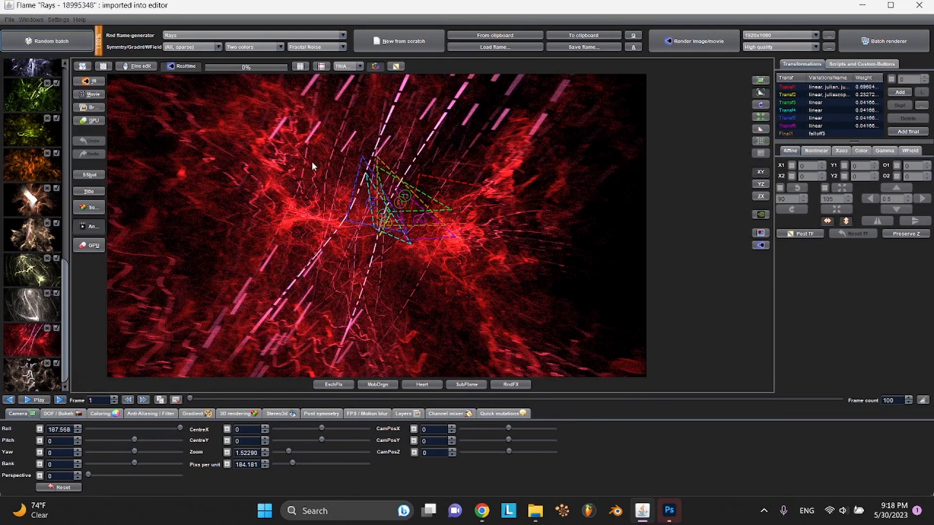
Generate a new random batch of Rays flames and load the green one with yellow branching lines into the editor
click(64, 37)
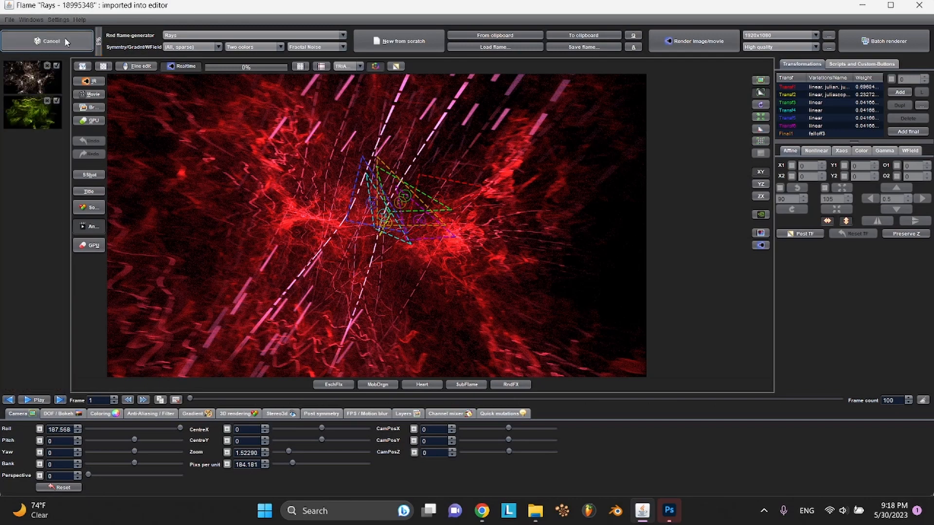
click(25, 113)
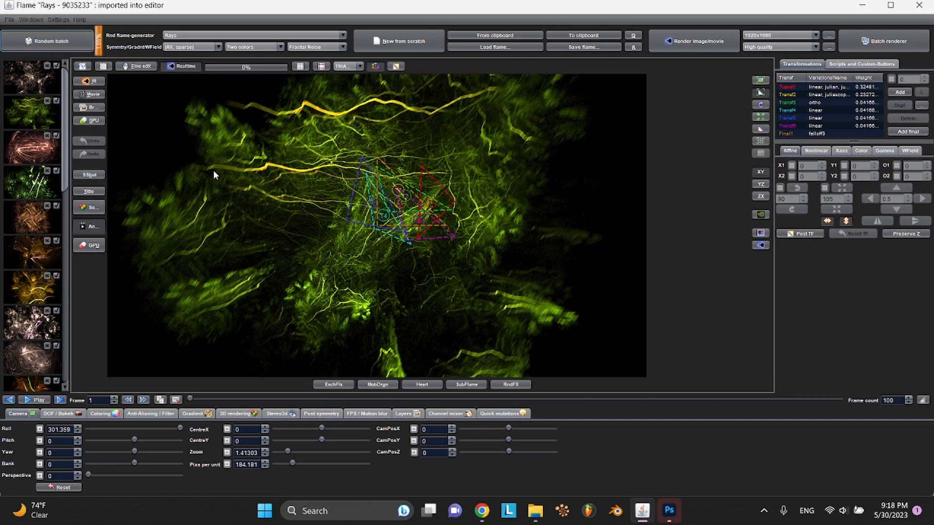
Try to render the green flame as an image named outside with GPU rendering enabled, and switch GPU rendering back off
click(90, 245)
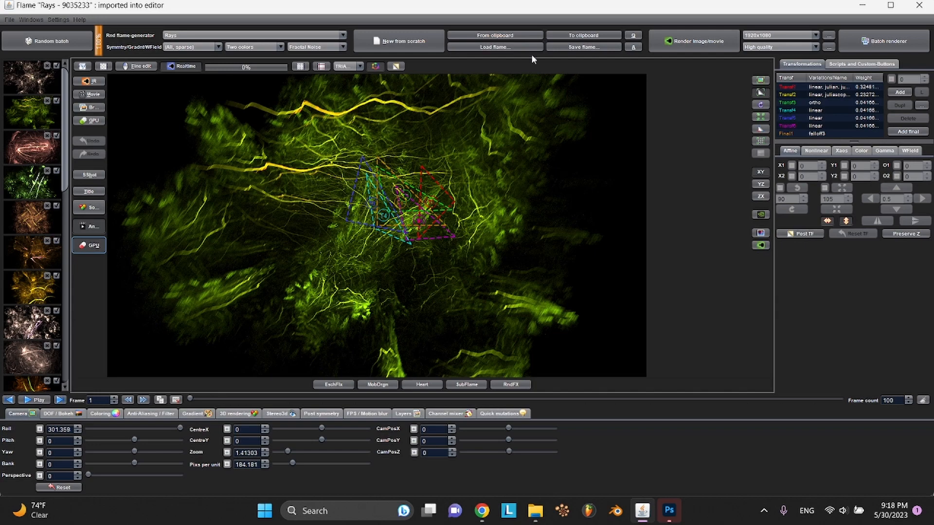
click(686, 42)
click(306, 332)
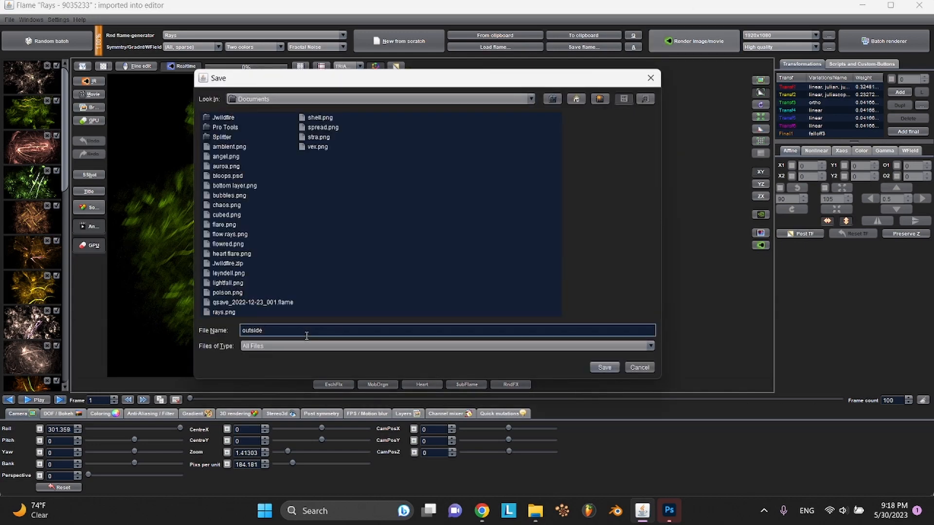
text(outside)
key(Return)
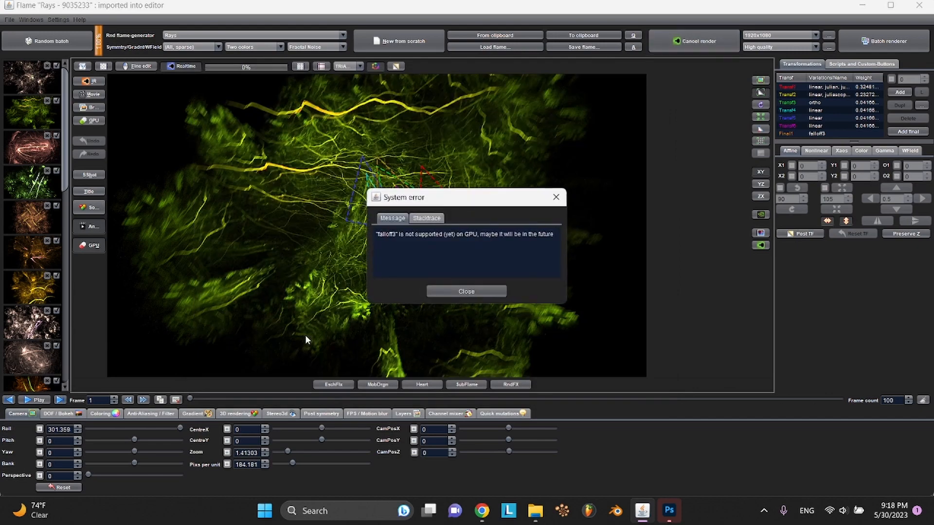
click(437, 290)
click(100, 244)
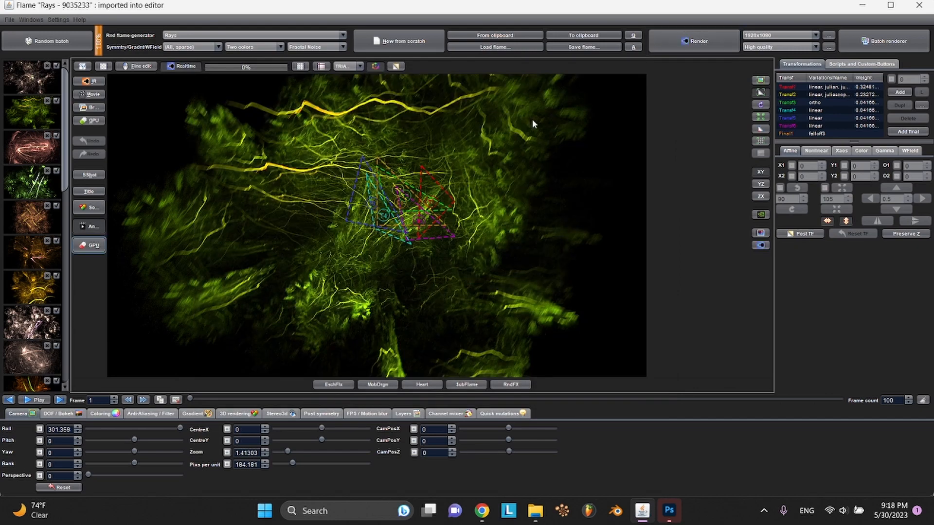
Render the green flame to an image in the Documents folder with the file name out, without GPU rendering
click(691, 41)
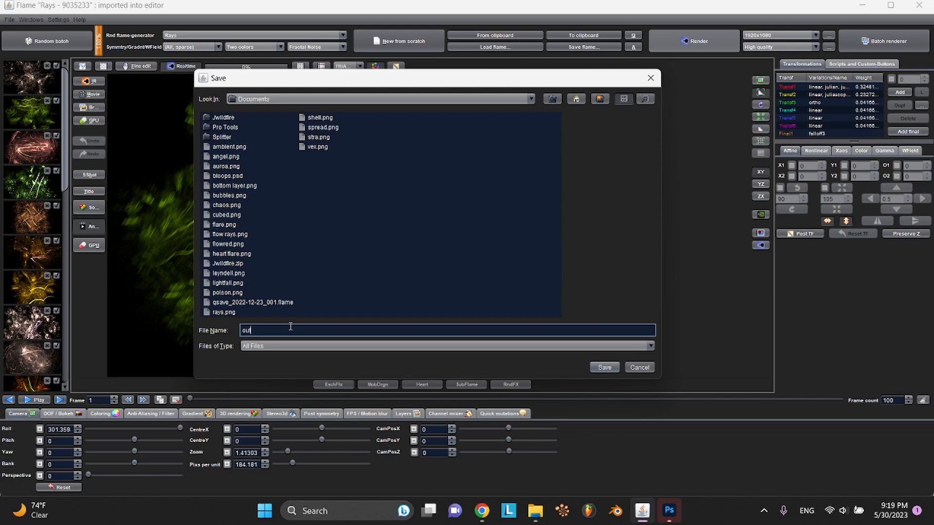
text(out)
key(Return)
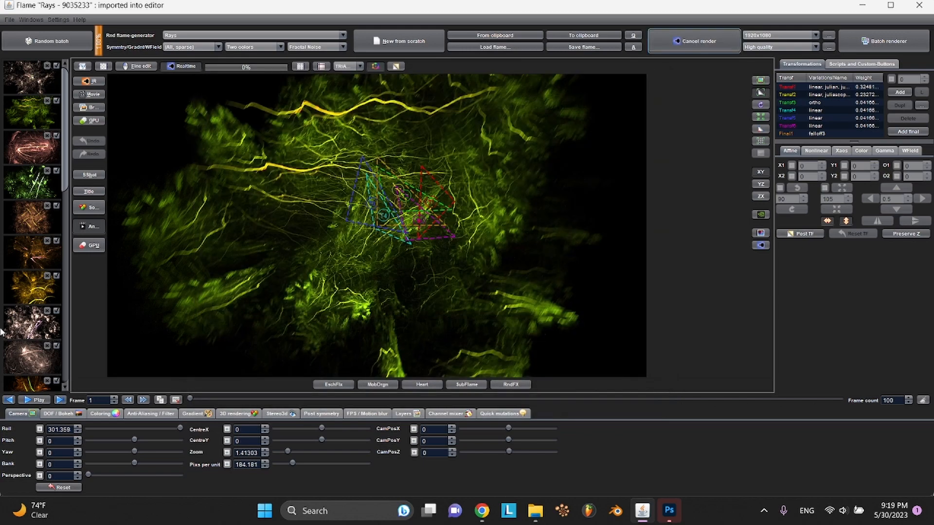
Browse the remaining flames of the batch and load the copper-coloured one with the large thin ring into the editor
scroll(16, 337, down, 10)
click(25, 342)
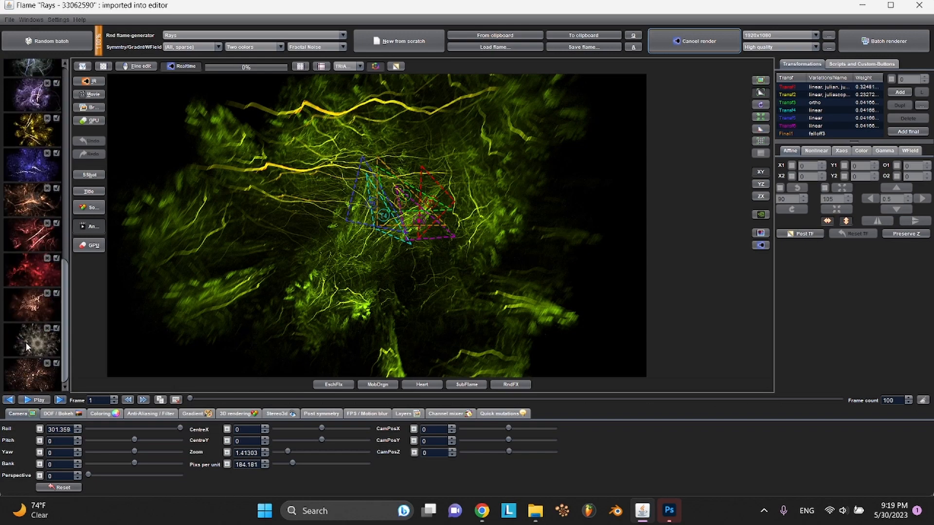
click(32, 203)
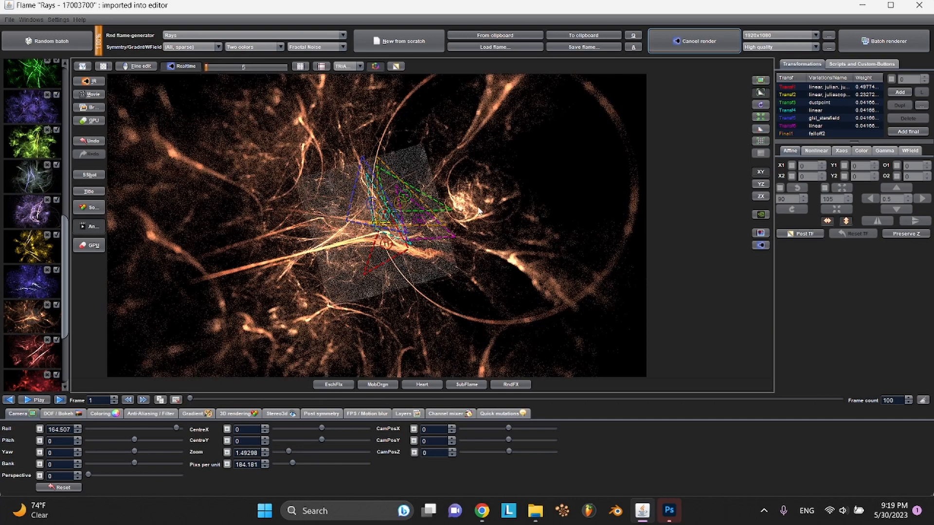
scroll(37, 183, down, 3)
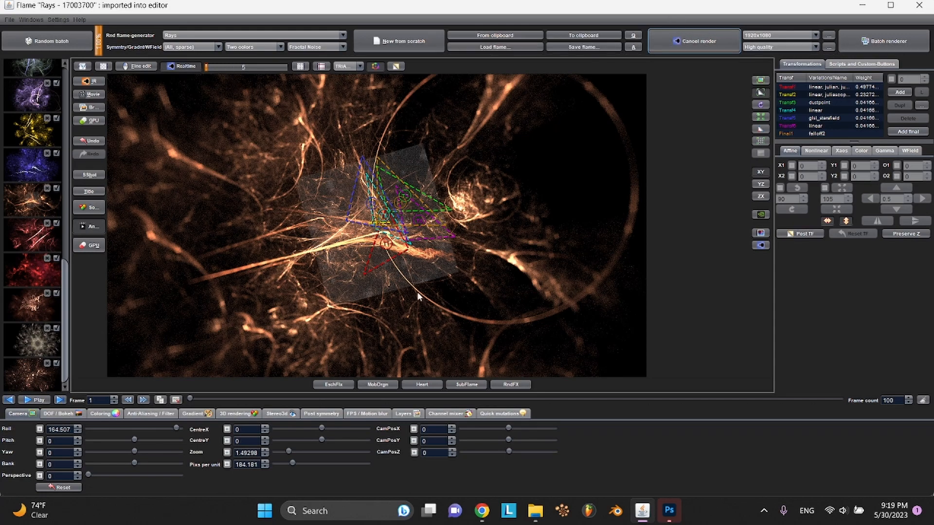
click(362, 510)
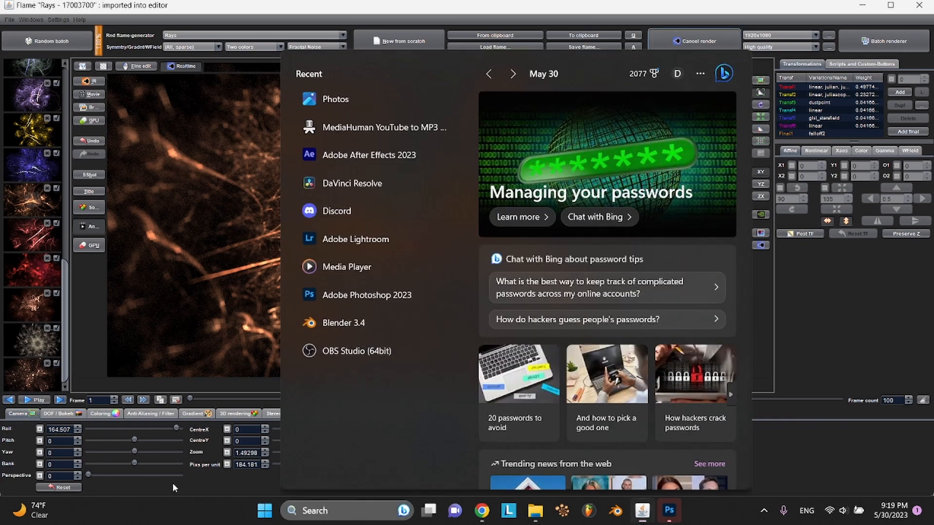
click(172, 483)
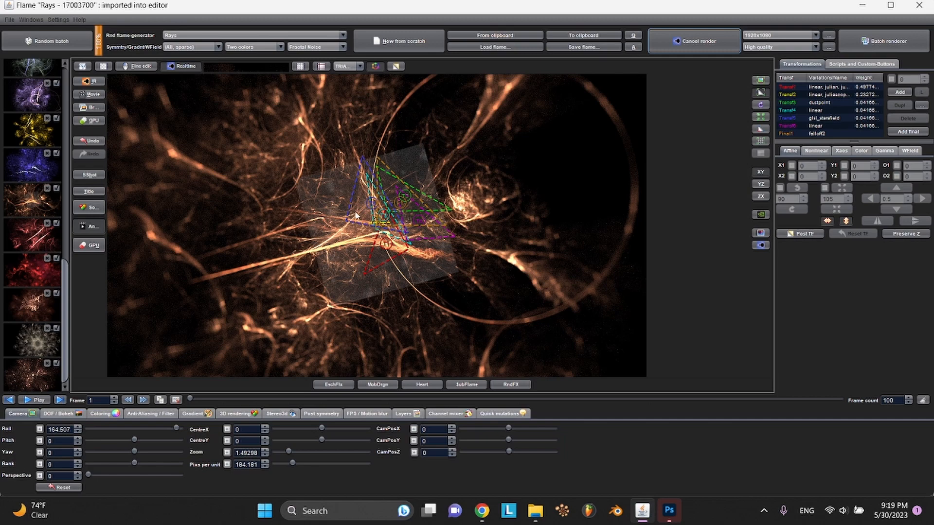
click(383, 515)
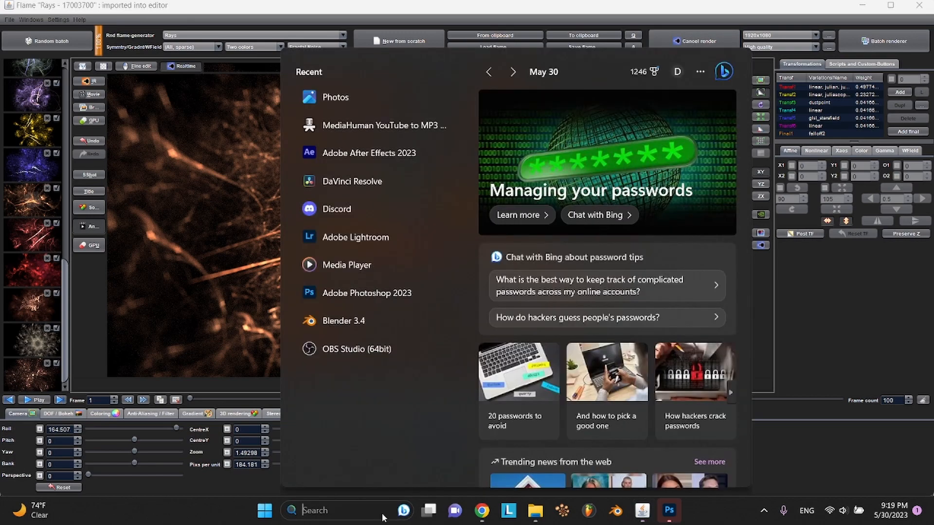
Switch to Photoshop and open the scaled form non black PNG from the blender folder as a document
click(669, 510)
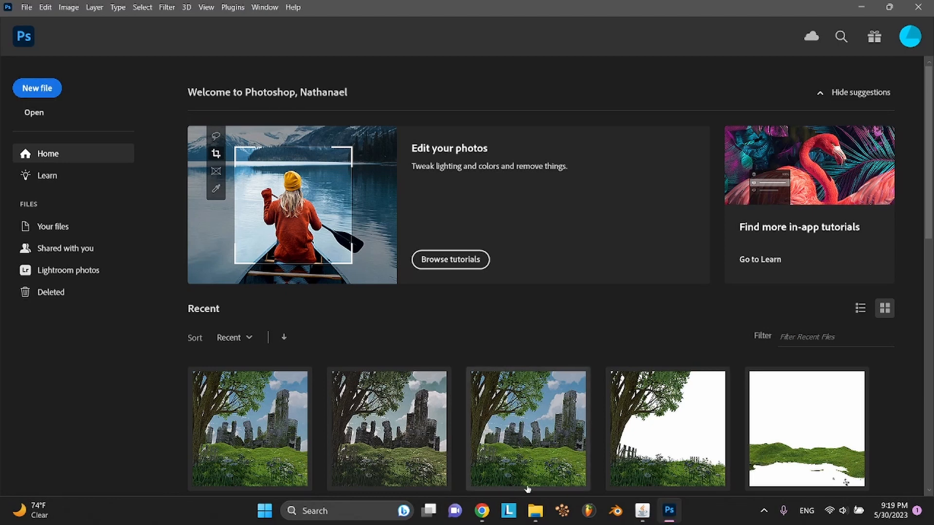
click(535, 510)
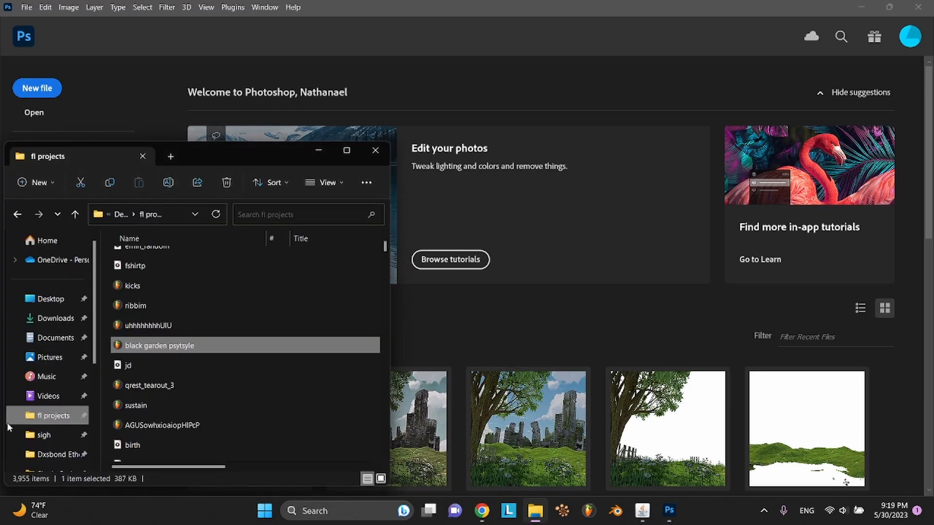
scroll(49, 340, down, 3)
scroll(51, 312, up, 1)
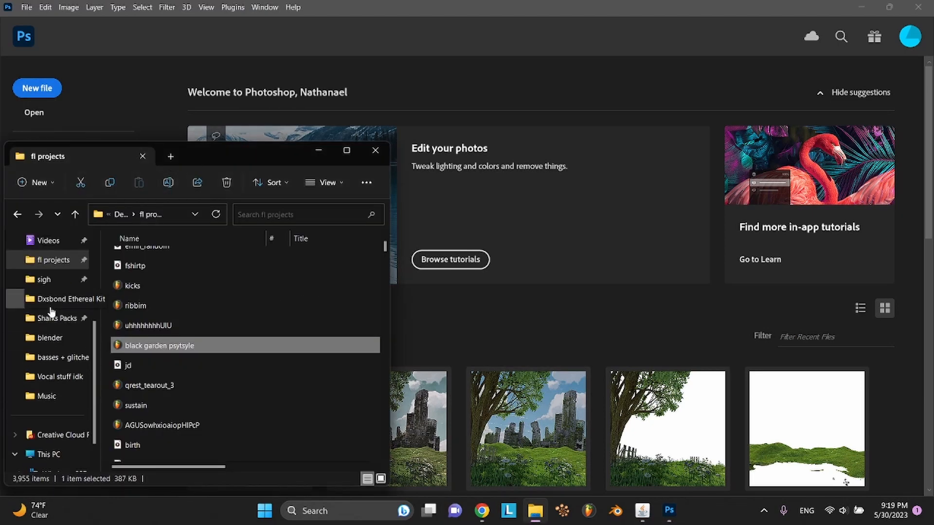
click(57, 338)
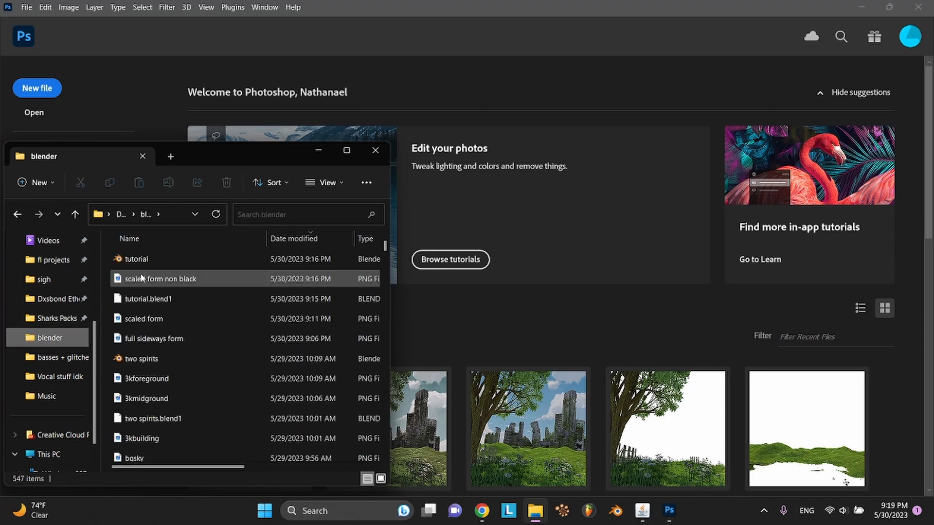
click(142, 278)
drag(156, 279, 436, 298)
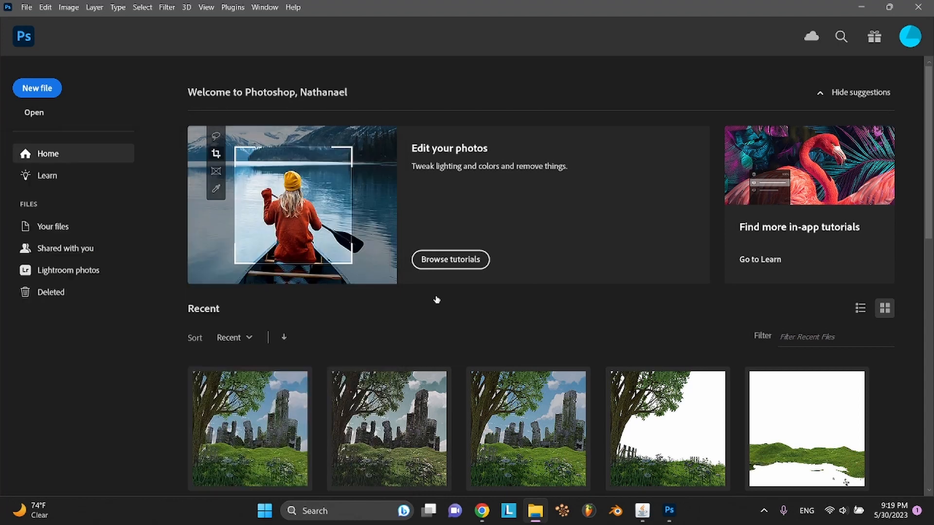
Place the scaled form and full sideways form PNGs from the blender folder into the document as layers at full size
click(539, 515)
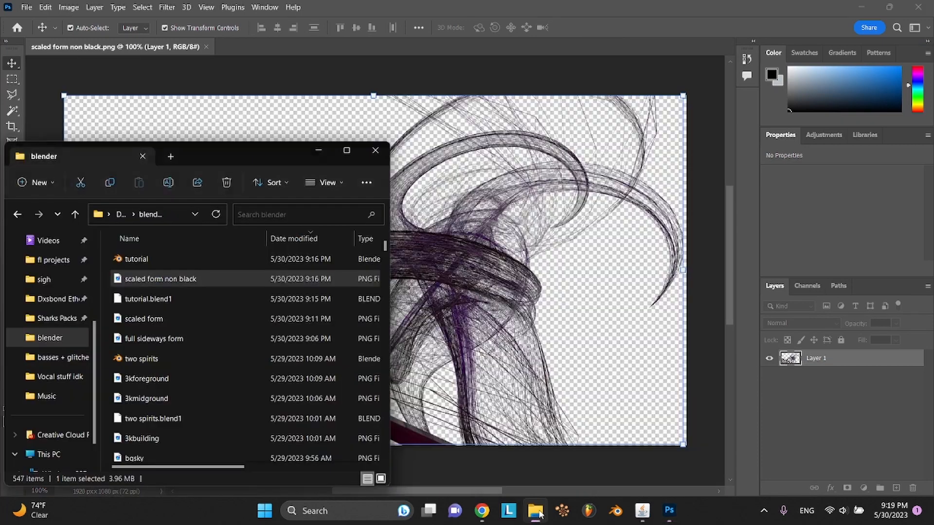
click(192, 318)
drag(200, 339, 529, 259)
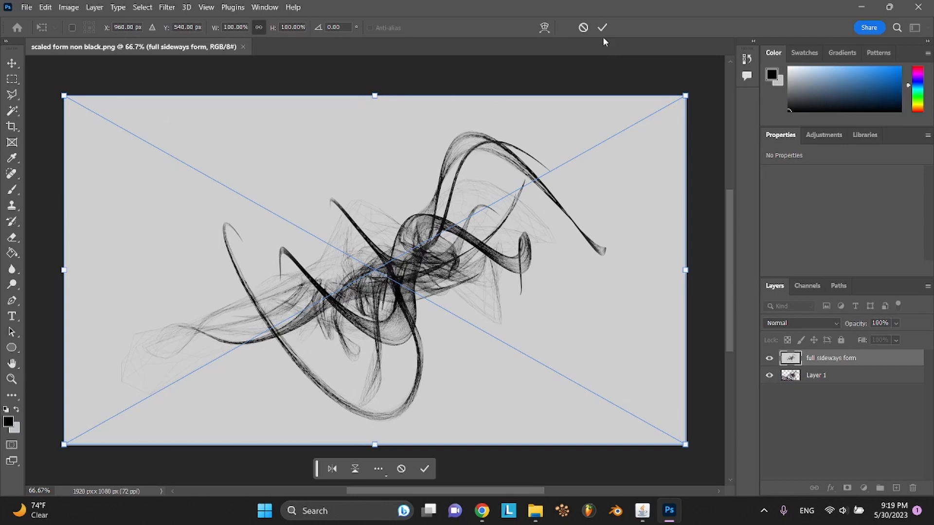
click(602, 30)
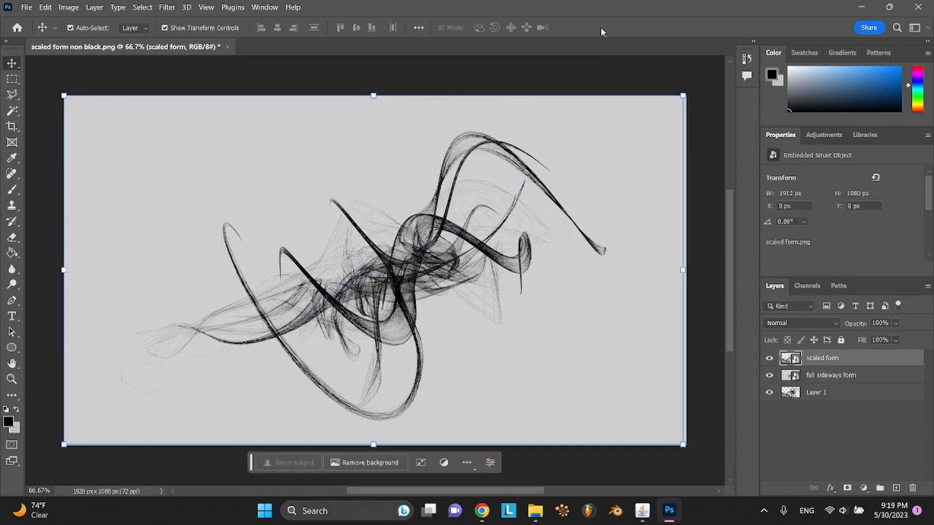
Compare the layers and hide full sideways form and Layer 1, leaving only scaled form shown
click(770, 358)
click(769, 376)
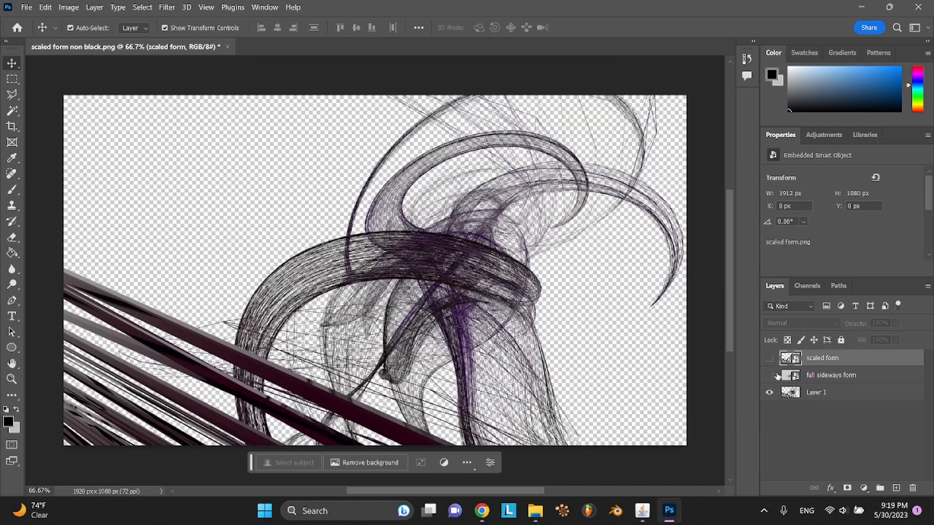
click(769, 393)
click(770, 393)
click(769, 358)
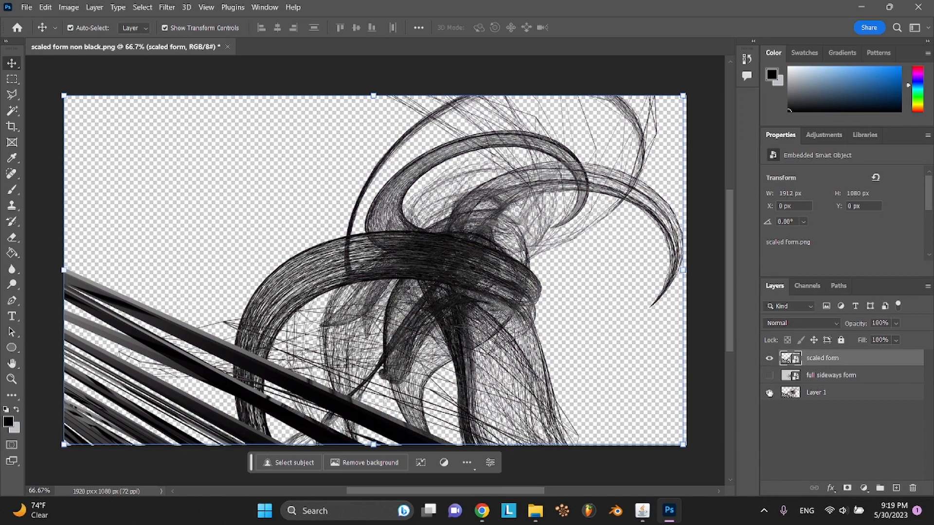
click(770, 393)
Lock the full sideways form layer and Layer 1 completely, and make scaled form the active layer
click(819, 388)
shift+click(832, 375)
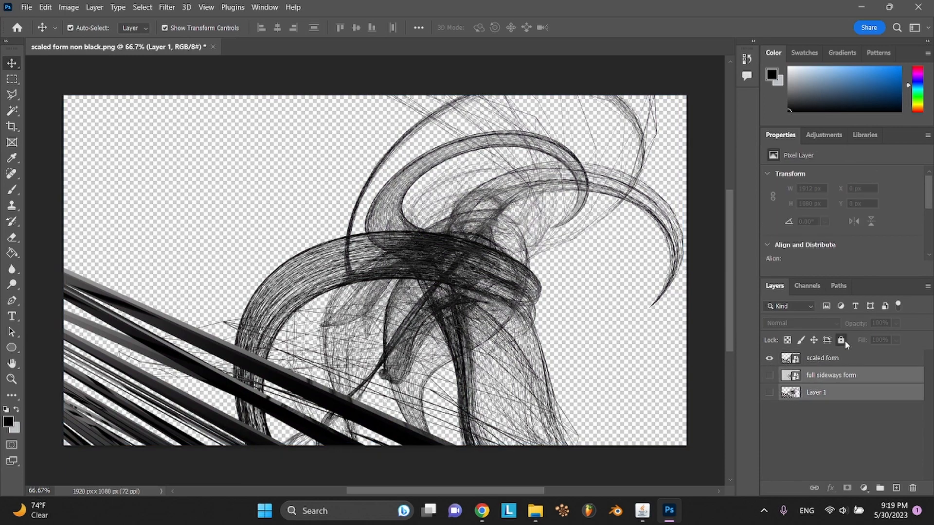
click(841, 340)
click(871, 366)
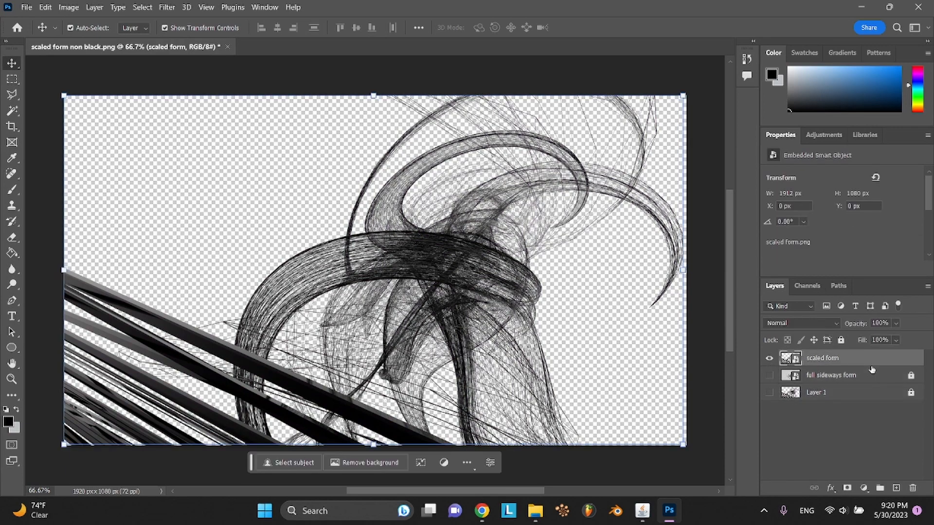
Save the document as a Photoshop file named tutorial metalheart in the blender folder with Maximize Compatibility on
key(ctrl+s)
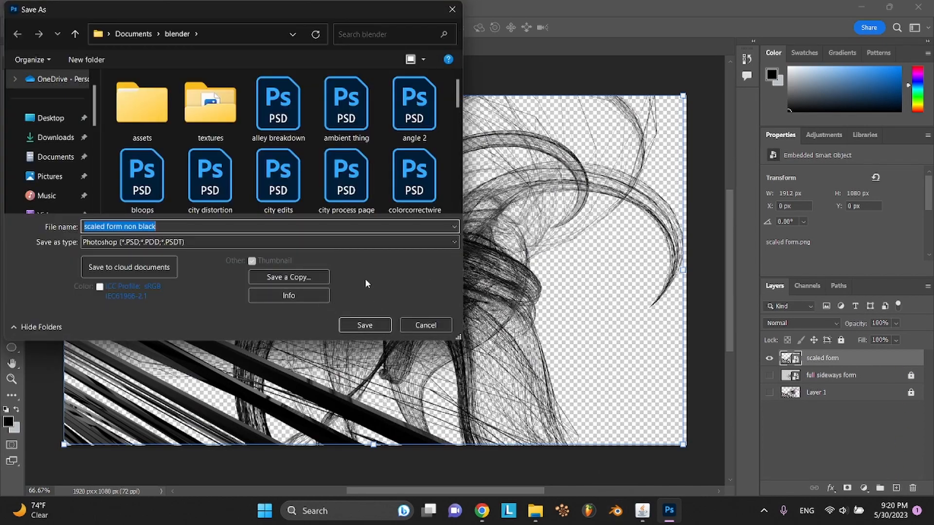
text(tutorial me)
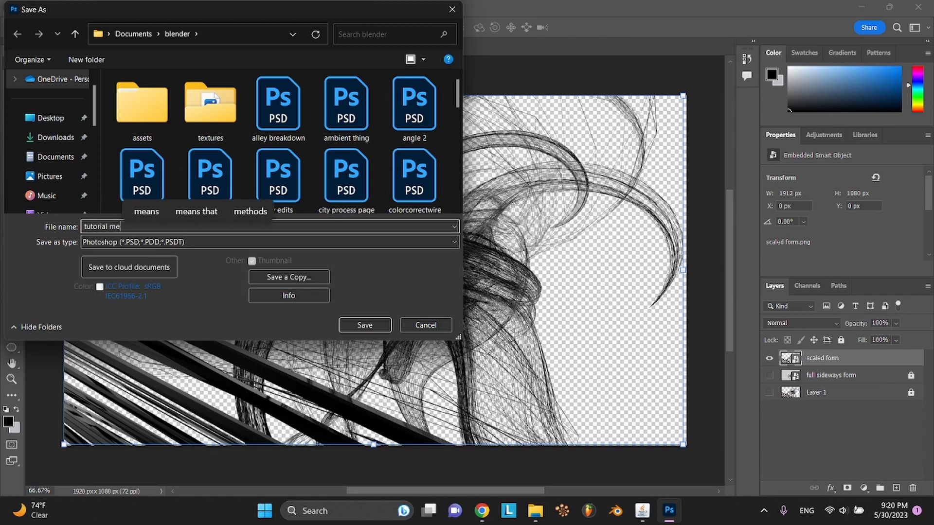
text(talhad)
key(BackSpace)
key(BackSpace)
text(ead)
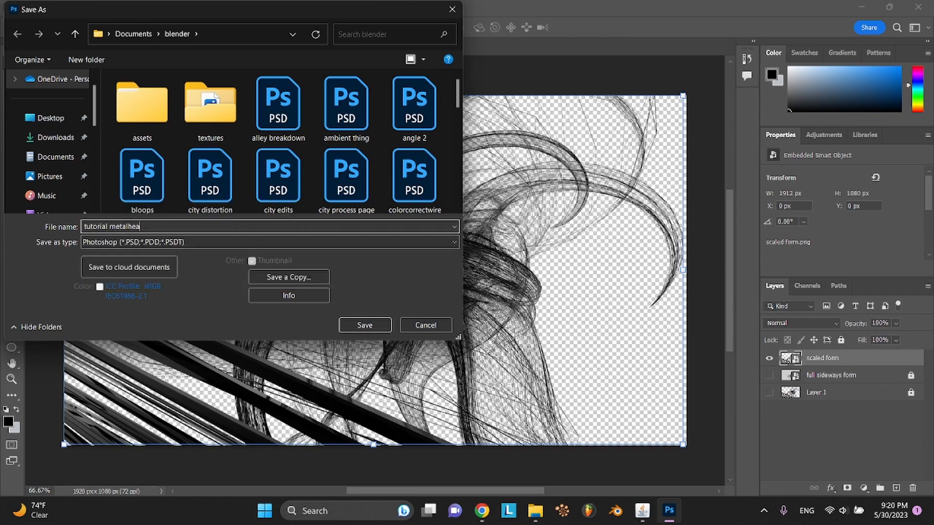
key(Return)
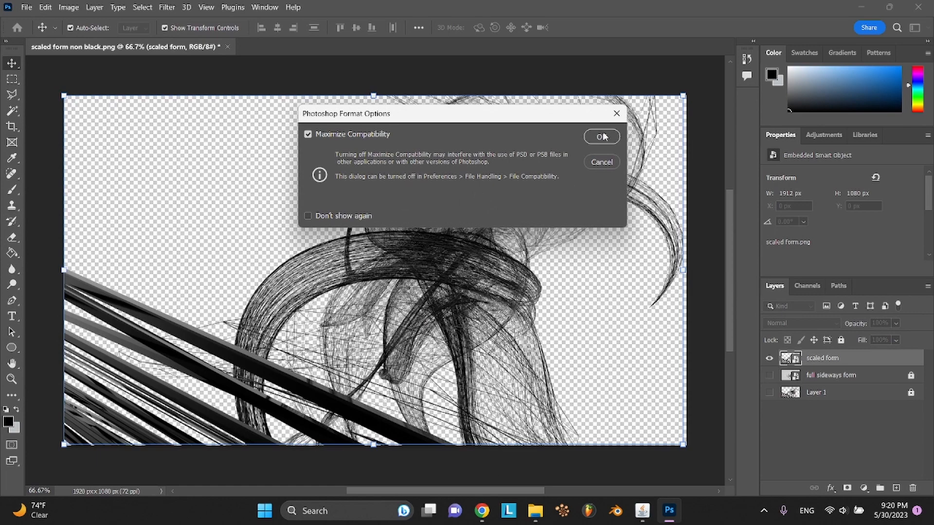
click(604, 136)
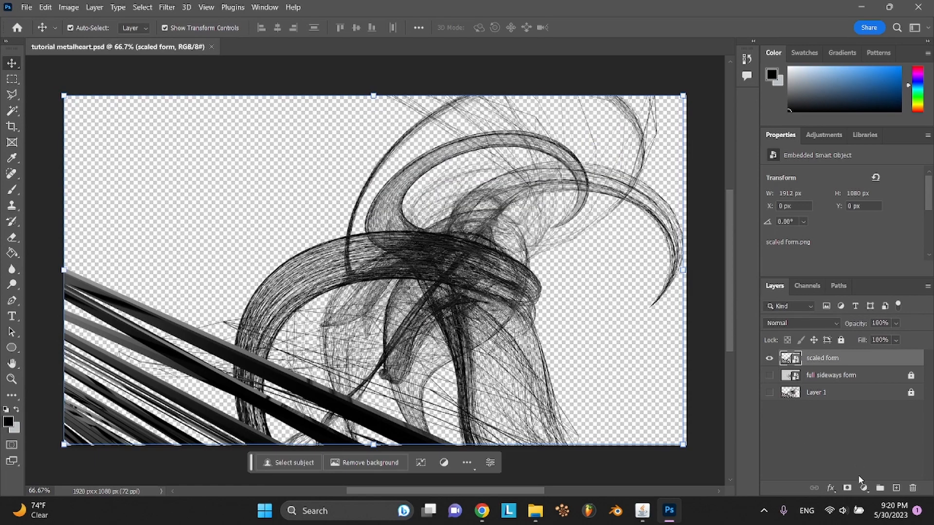
Add a new empty layer above scaled form and switch to the JWildfire window
click(896, 487)
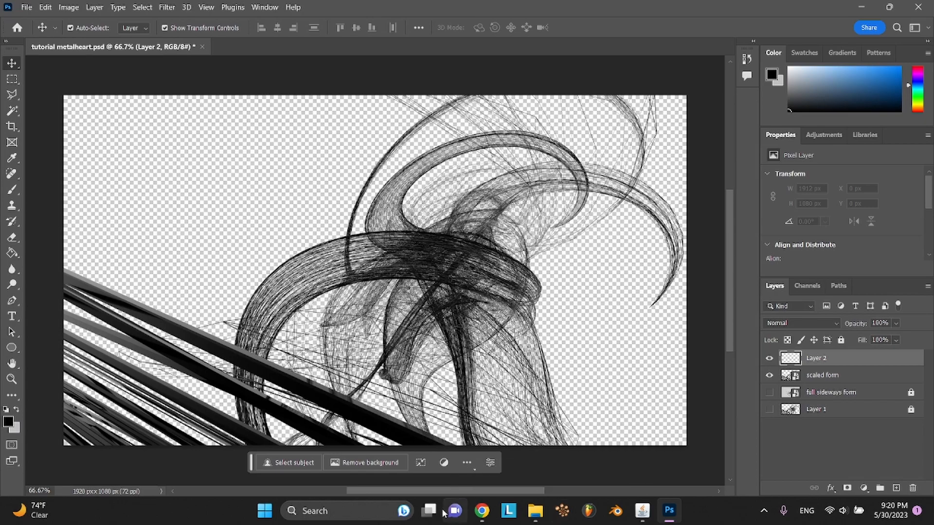
click(427, 512)
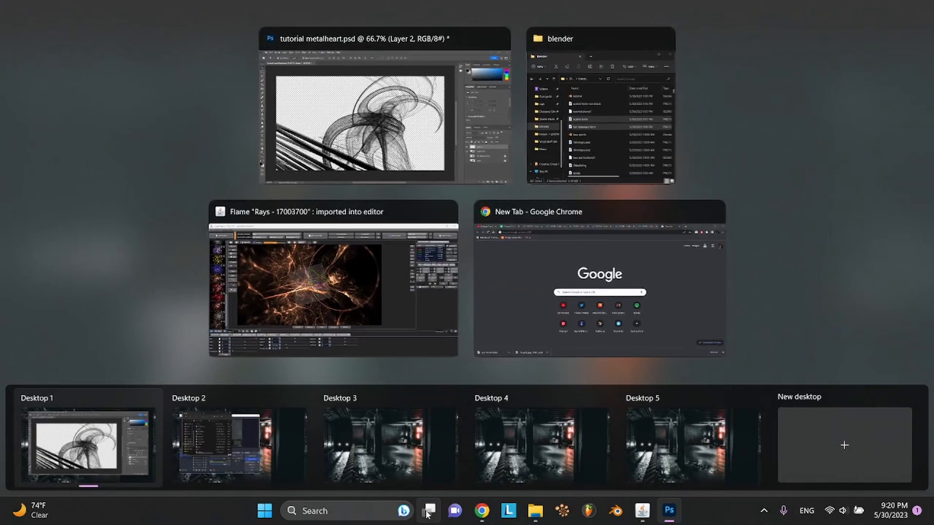
click(358, 352)
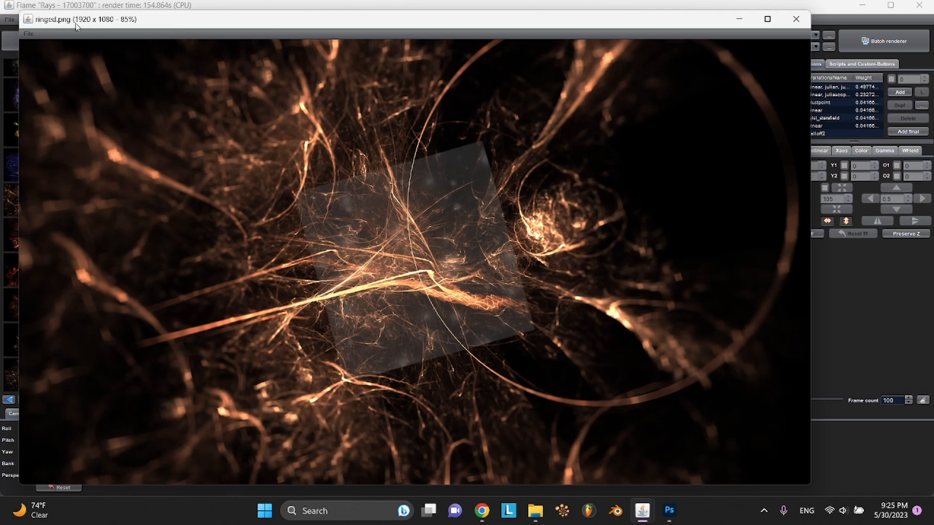
Close the ringed.png render preview and quit JWildfire, confirming the exit
click(28, 33)
click(27, 33)
click(796, 19)
click(919, 5)
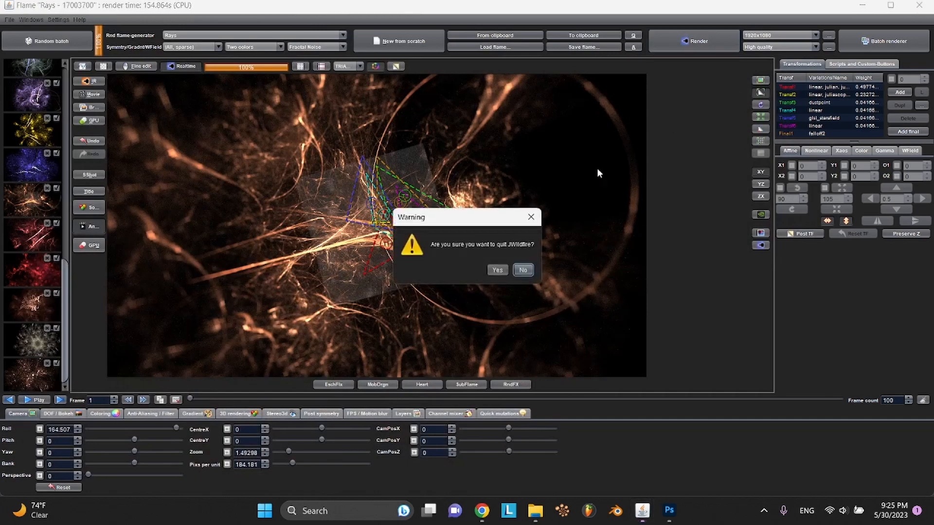
click(498, 270)
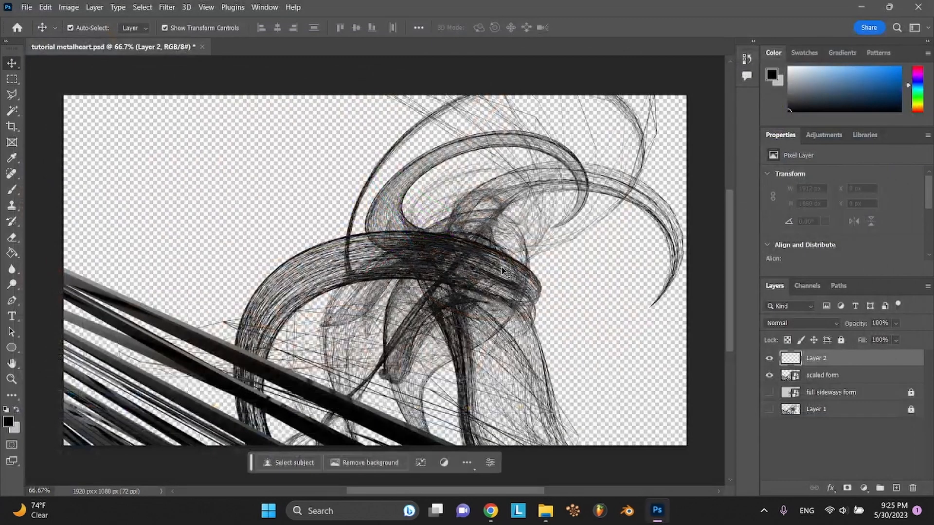
Hide the scaled form layer and browse in File Explorer to the user profile's Documents folder on the Windows-SSD (C:) drive
click(769, 375)
click(556, 514)
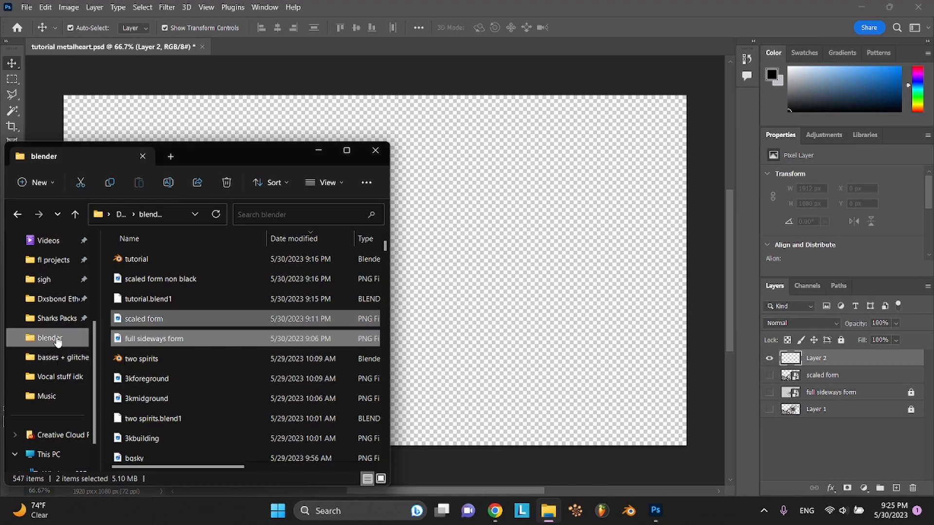
scroll(56, 339, up, 2)
scroll(56, 326, down, 3)
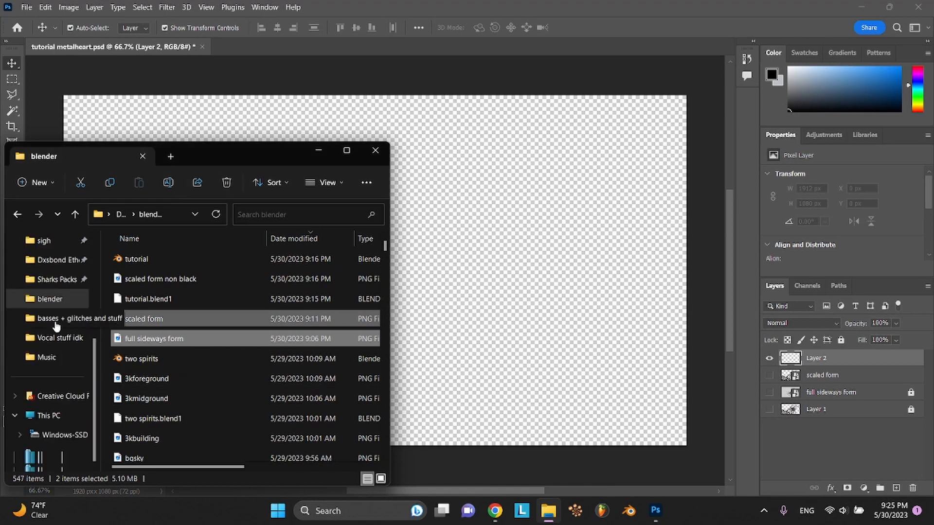
click(55, 435)
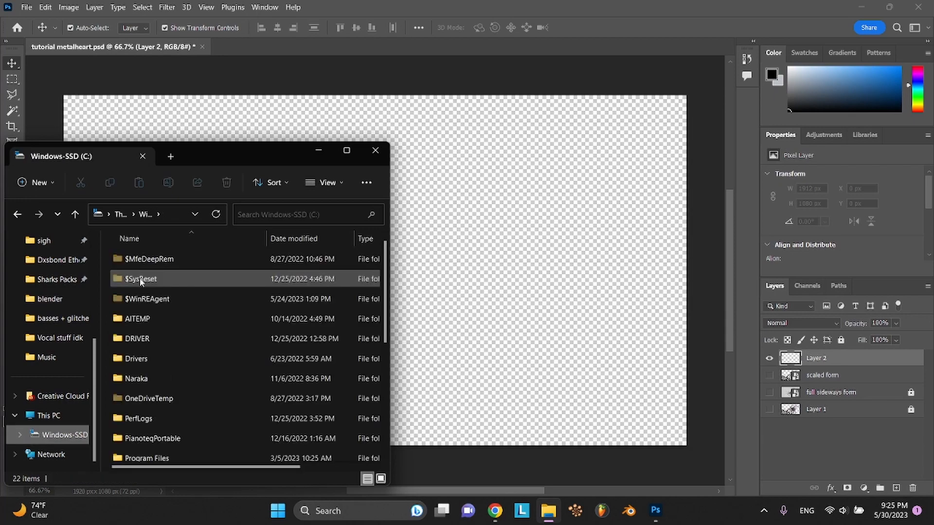
scroll(140, 339, down, 1)
scroll(139, 346, down, 3)
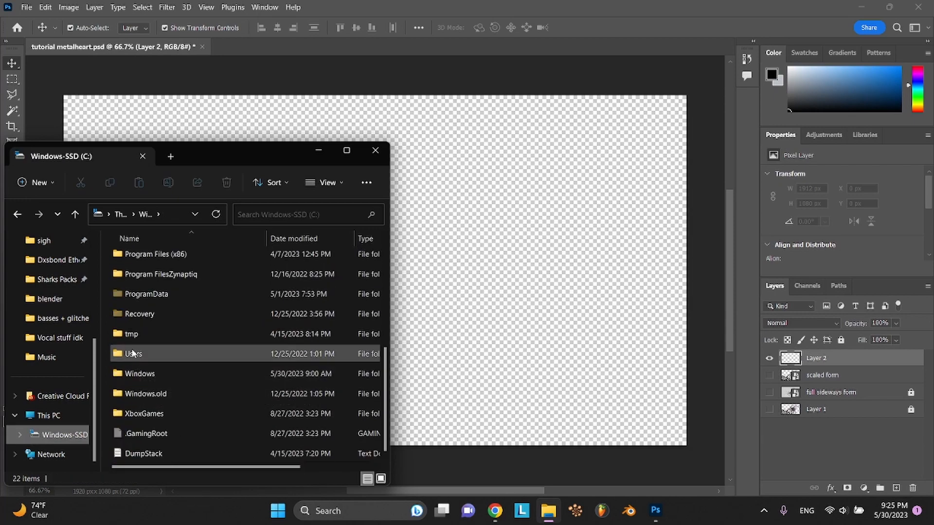
double_click(137, 353)
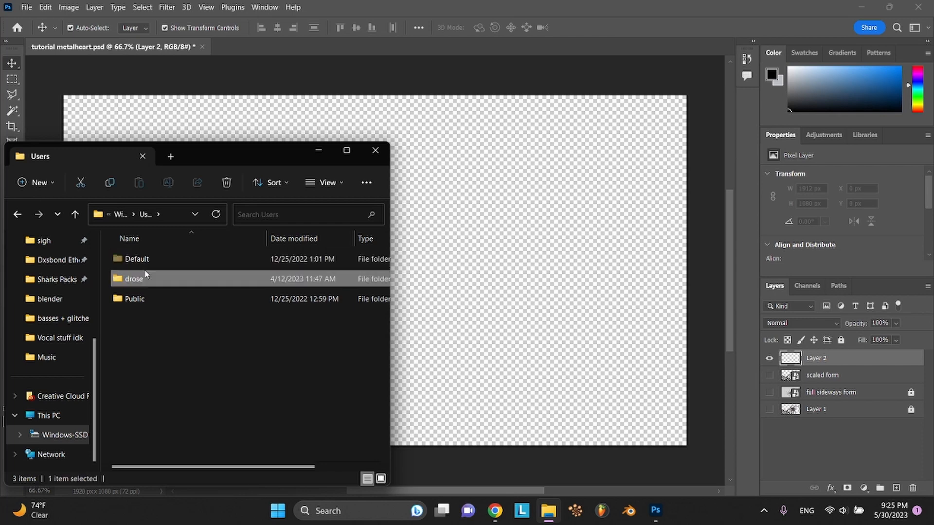
double_click(145, 276)
scroll(153, 270, down, 3)
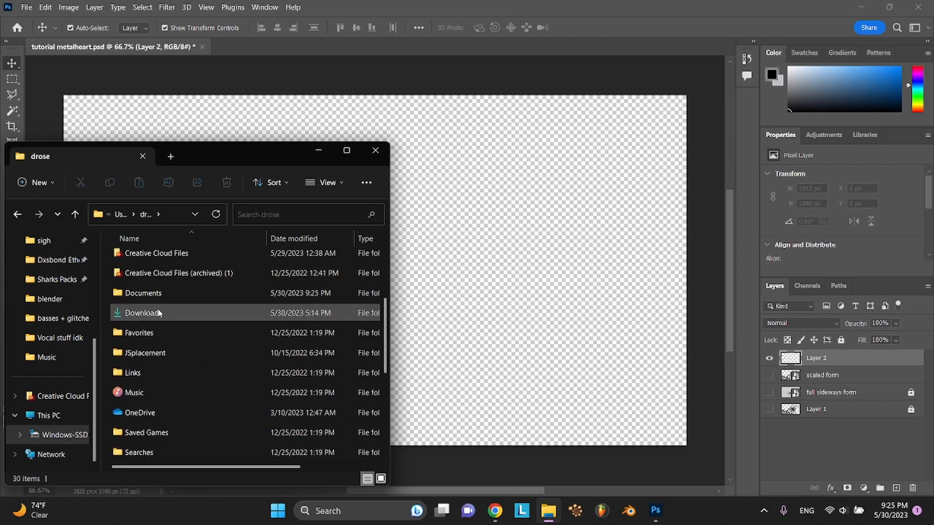
double_click(143, 292)
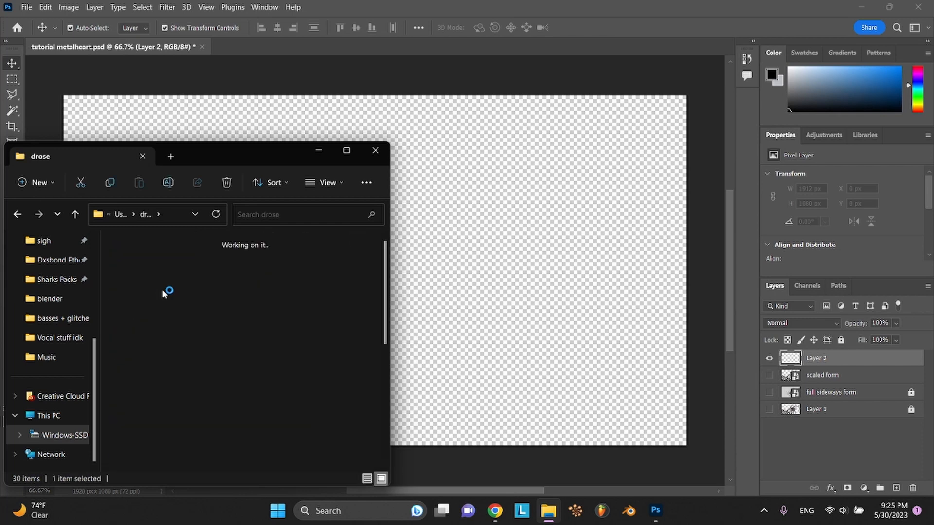
scroll(162, 289, down, 3)
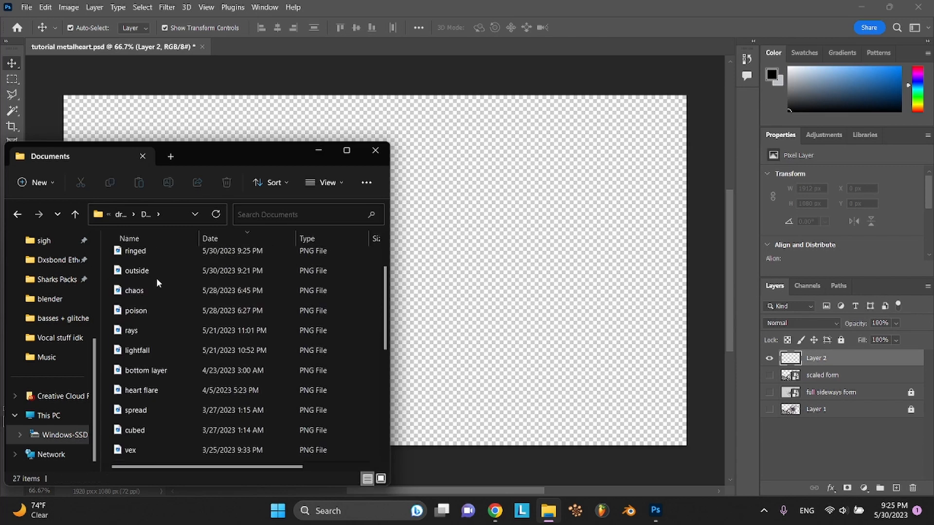
Place the ringed, outside, chaos and poison PNGs from the Documents folder into the document as layers at 100% size
click(140, 252)
ctrl+click(148, 277)
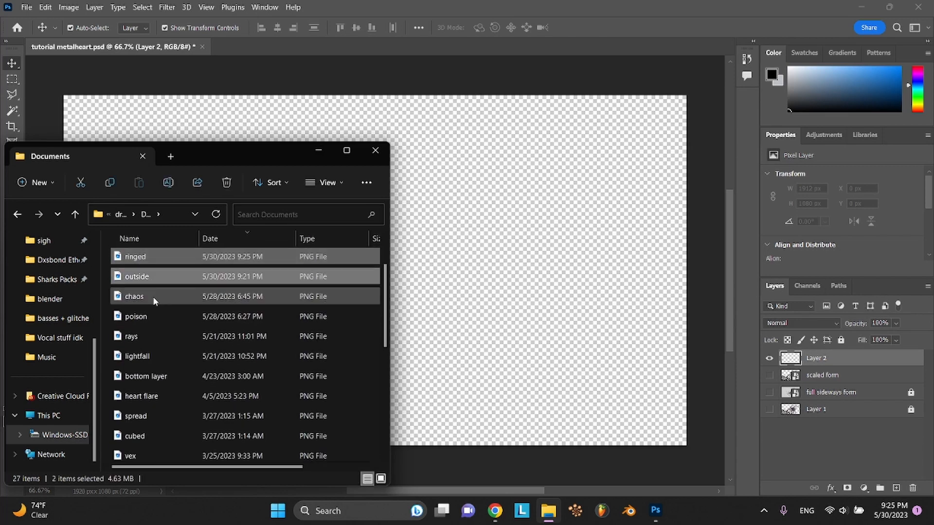
ctrl+shift+click(148, 316)
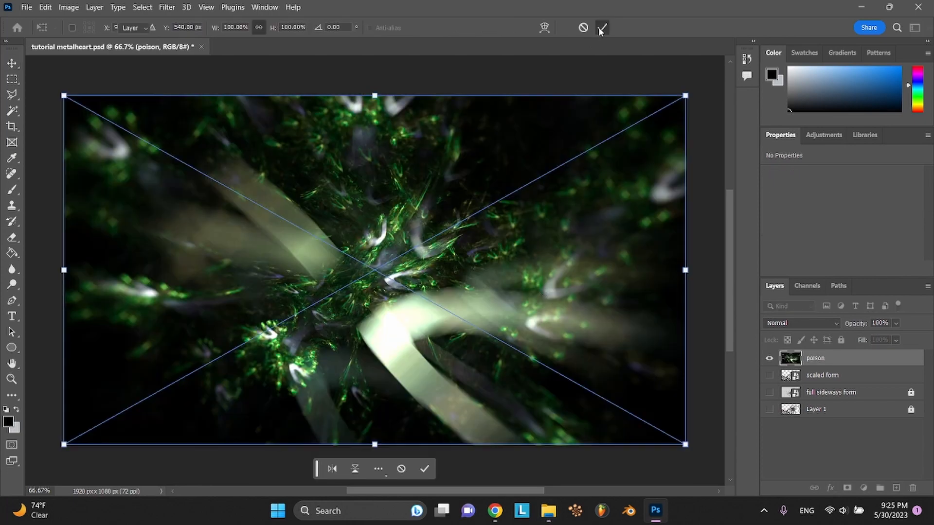
click(602, 28)
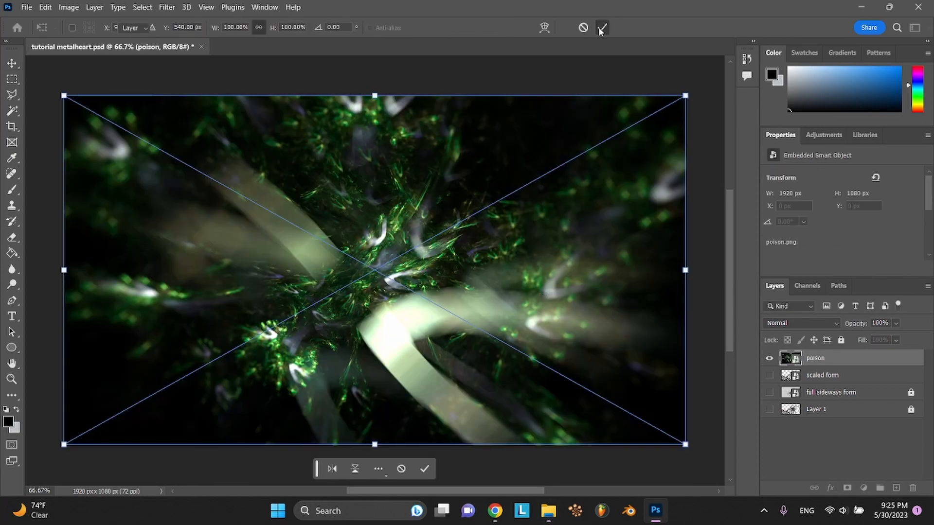
click(602, 28)
click(602, 28)
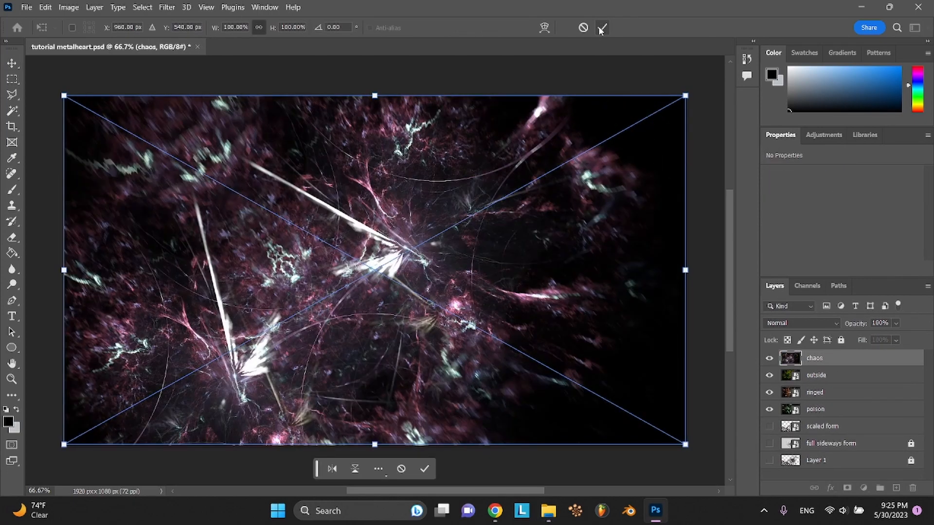
click(602, 28)
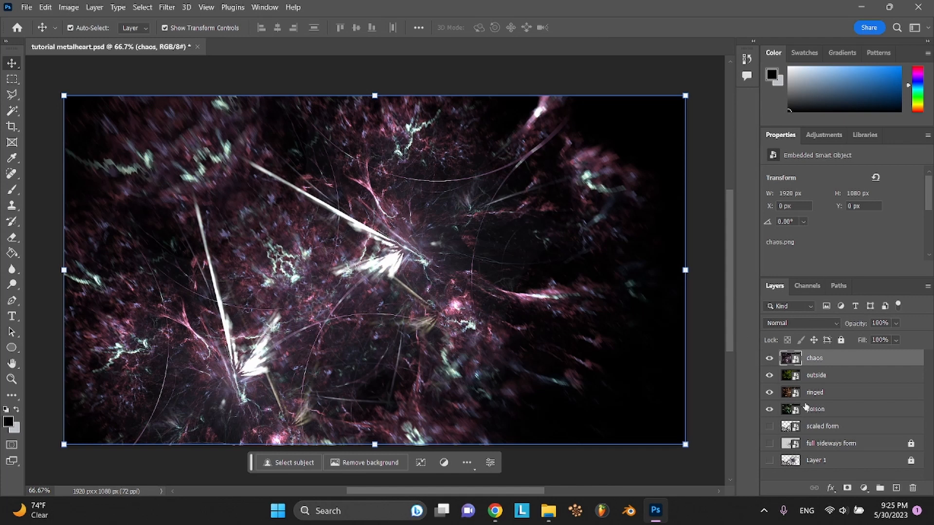
Delete the outside and poison layers
click(818, 380)
key(Delete)
click(820, 393)
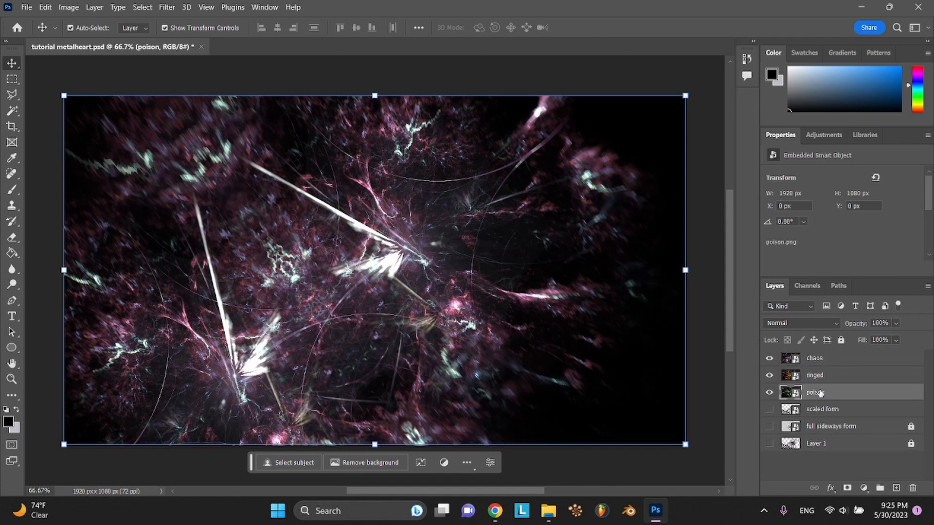
key(Delete)
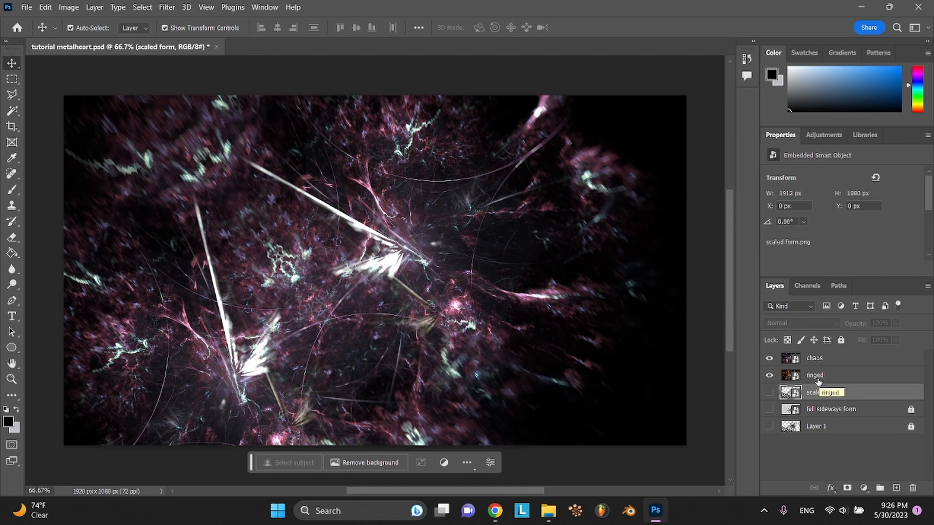
click(815, 358)
click(800, 323)
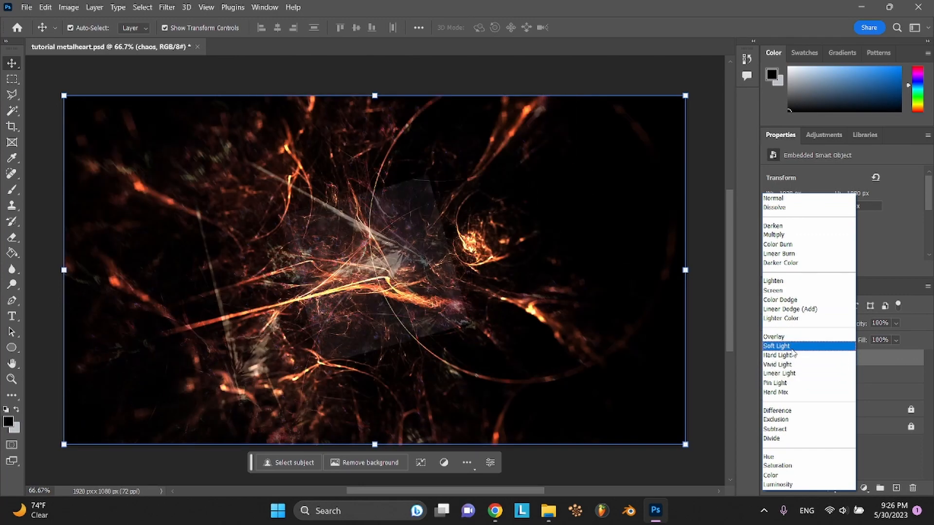
click(709, 413)
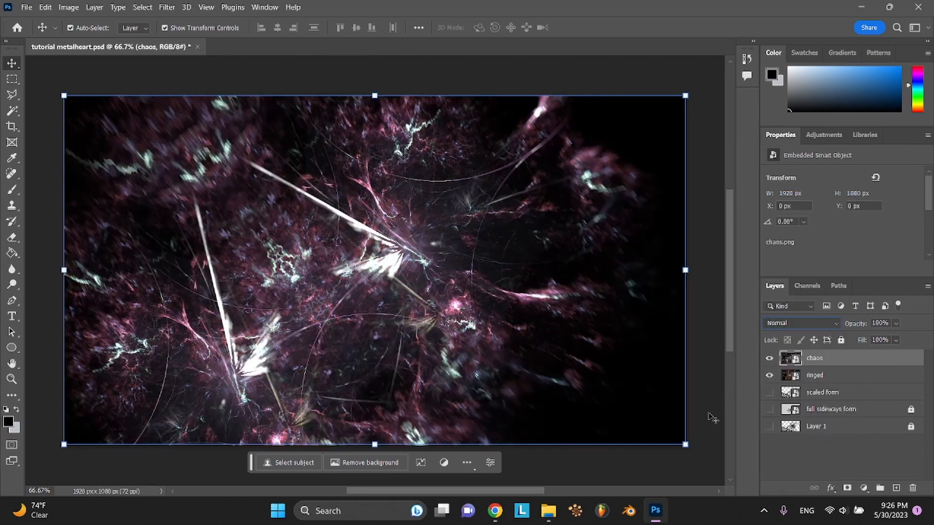
Add a Black & White adjustment layer above chaos and clip it to the chaos layer
click(864, 487)
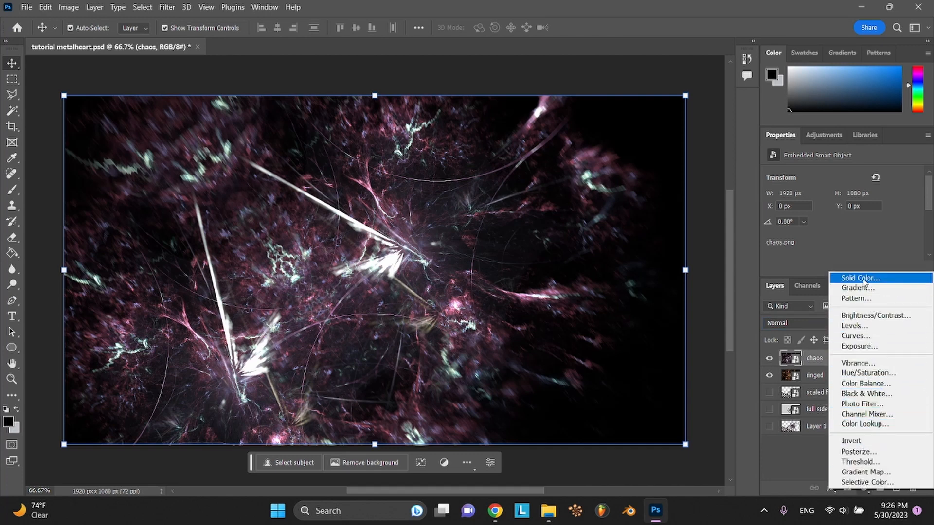
click(874, 394)
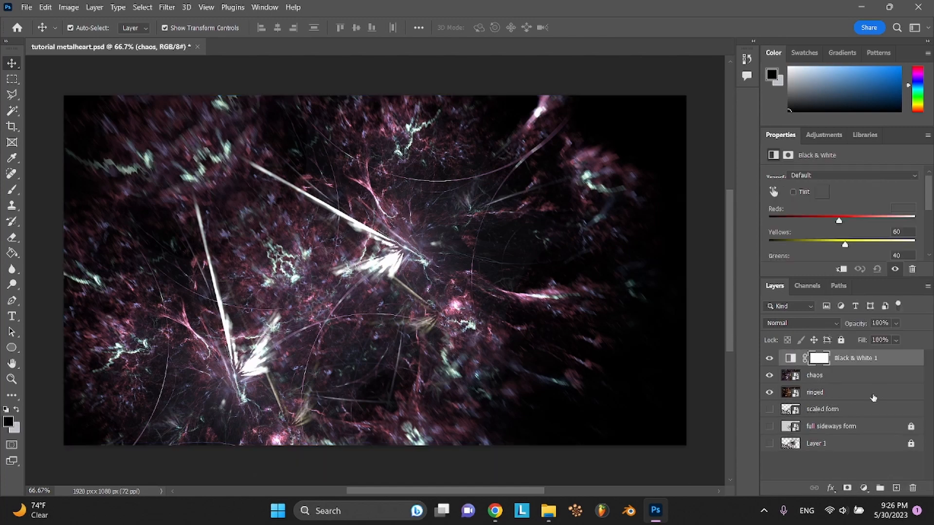
right_click(850, 364)
click(778, 263)
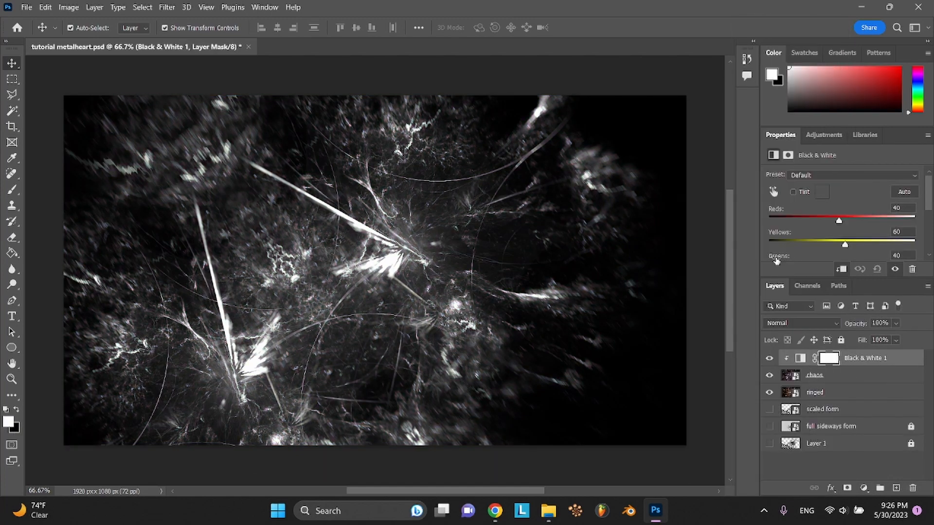
Merge the clipped Black & White adjustment with the chaos layer into one pixel layer
click(852, 393)
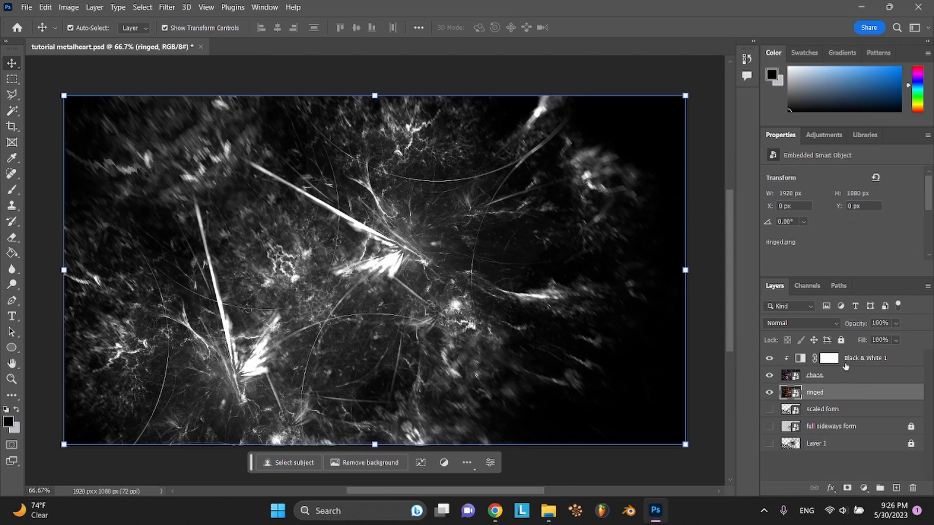
click(847, 364)
right_click(847, 371)
ctrl+click(857, 360)
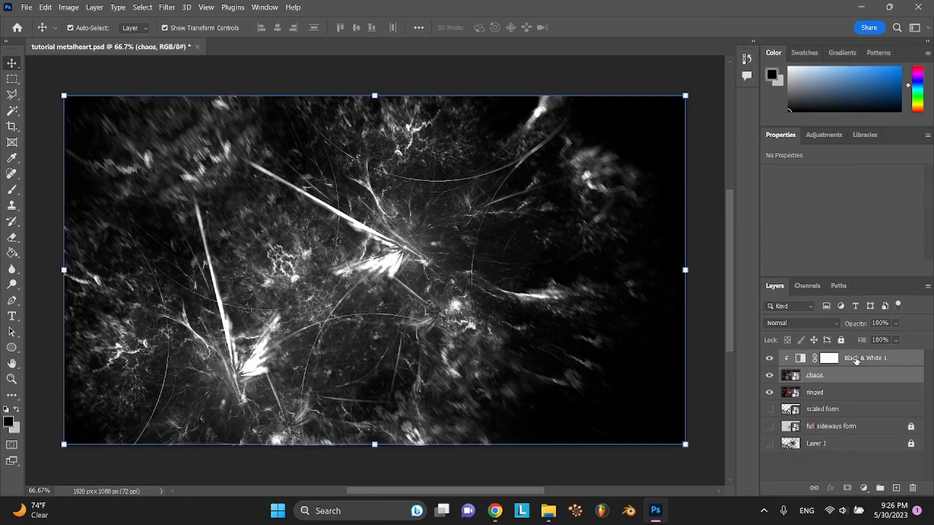
right_click(855, 360)
click(787, 382)
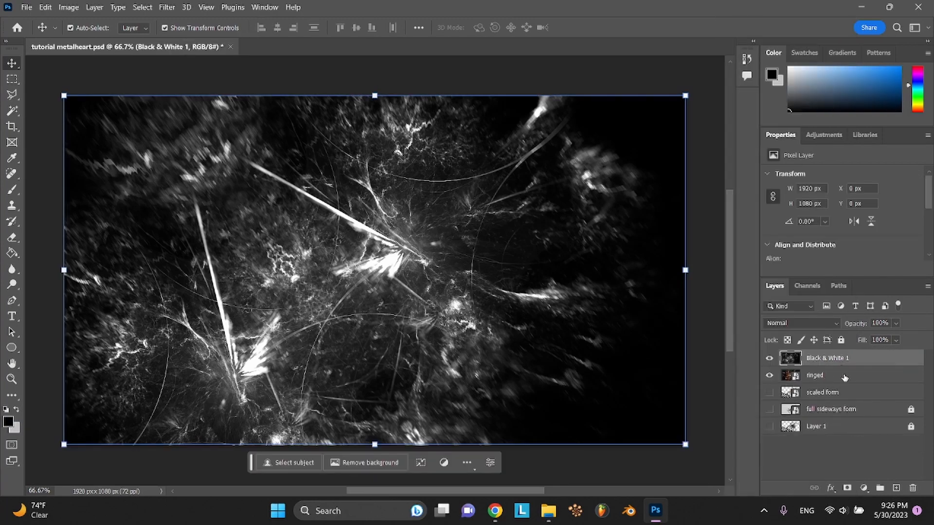
Add a Black & White adjustment layer above ringed and merge it with the ringed layer
click(845, 377)
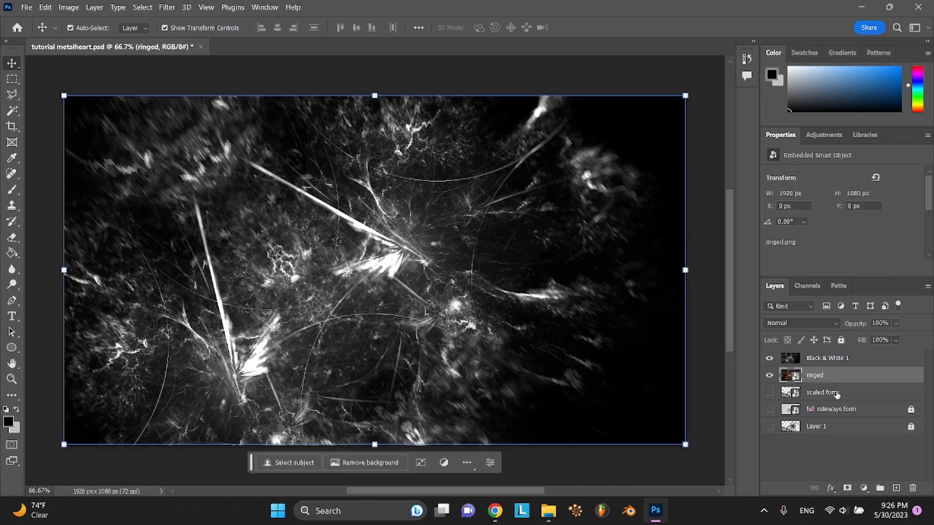
click(864, 488)
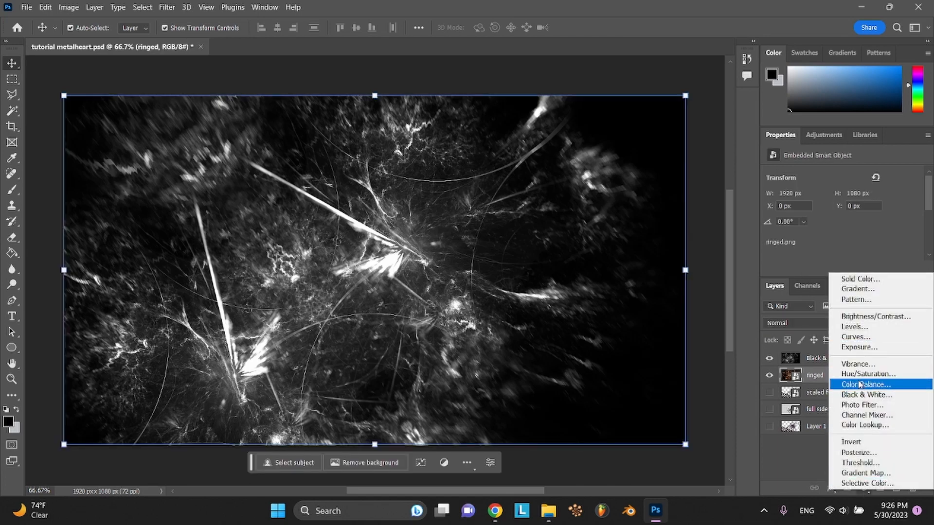
click(860, 394)
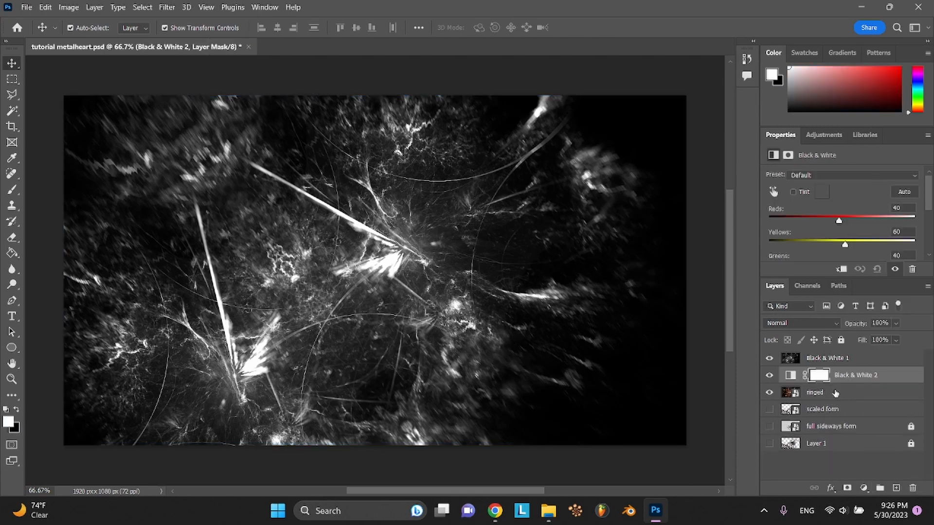
click(836, 393)
right_click(837, 392)
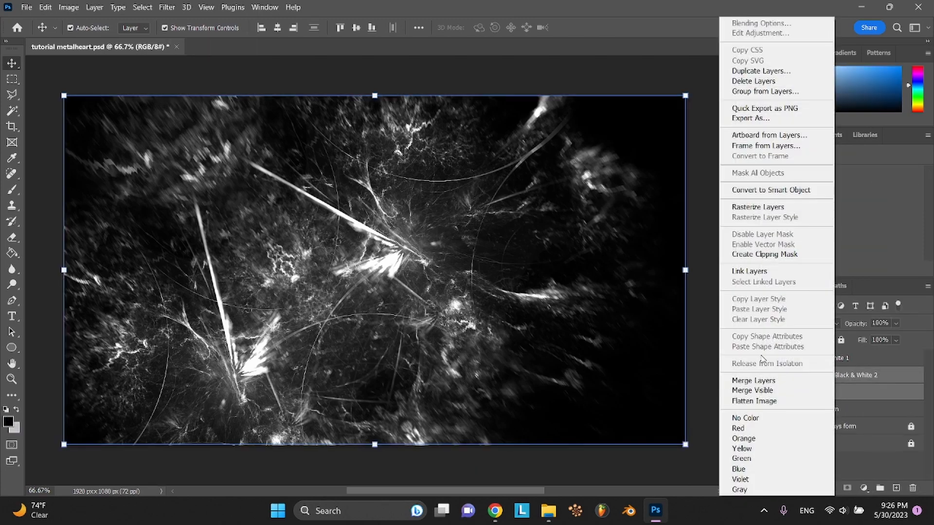
click(766, 383)
shift+click(822, 363)
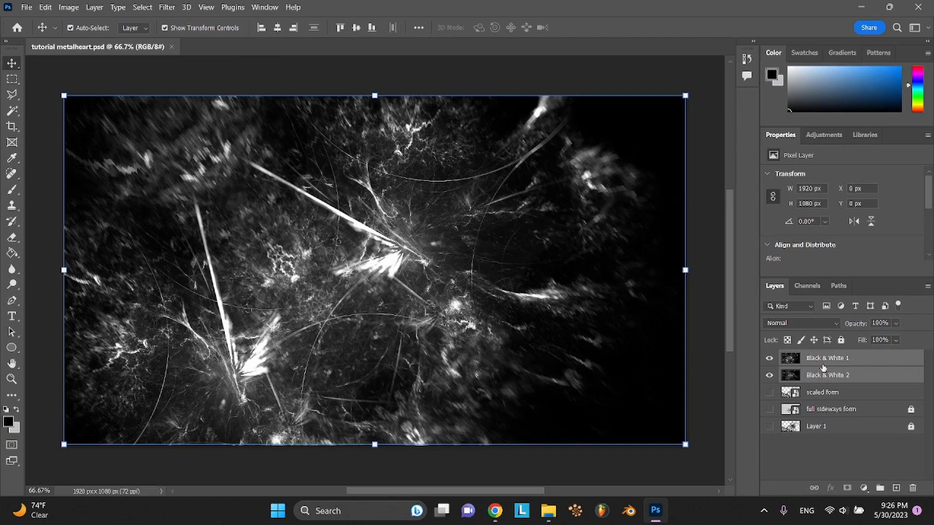
right_click(823, 369)
click(862, 378)
Set the blending mode of the Black & White 1 layer to Screen
click(818, 357)
click(799, 323)
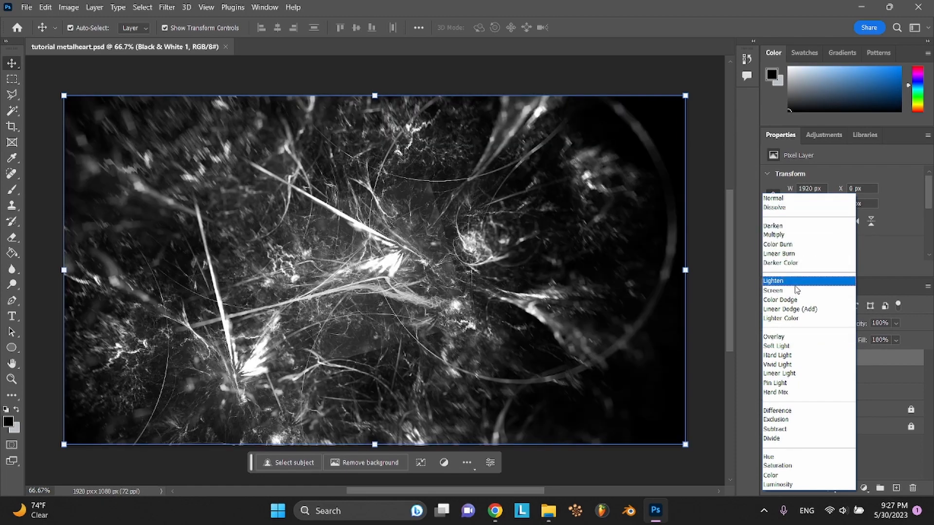
click(780, 291)
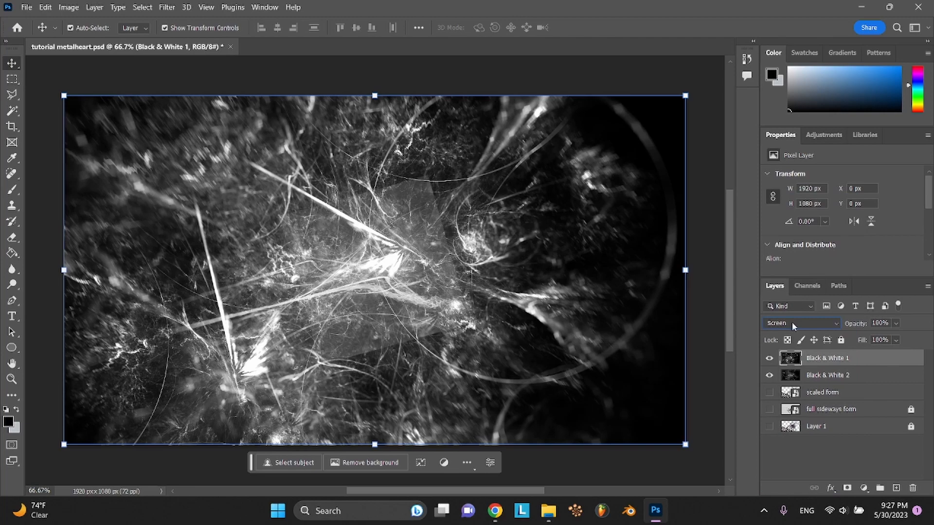
Change the blending mode of the Black & White 1 layer to Lighten and clear the layer selection
click(793, 324)
click(783, 284)
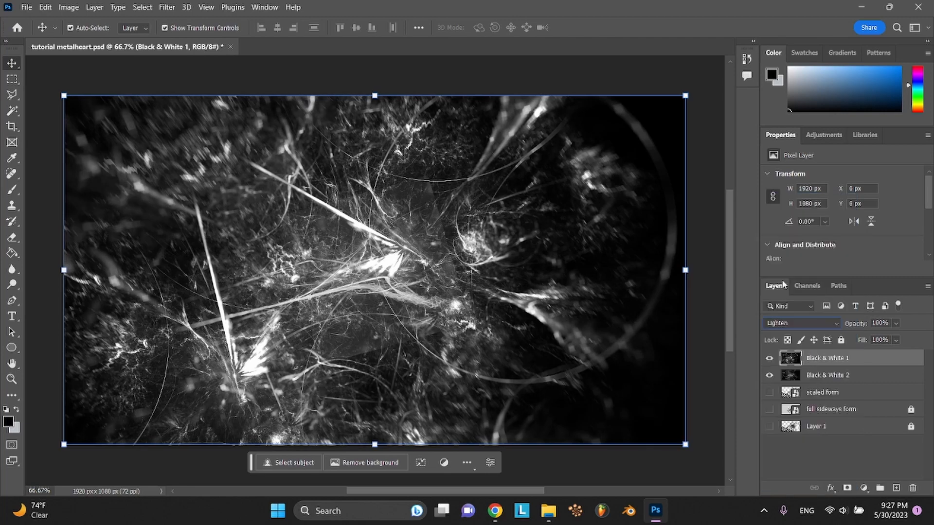
click(724, 285)
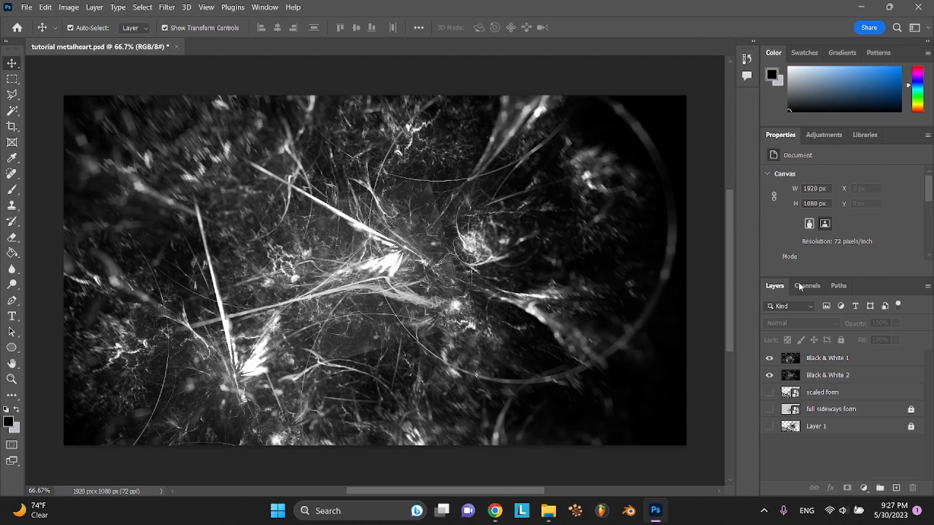
Group the Black & White 1 and Black & White 2 layers, and move the scaled form layer above the group
click(855, 360)
shift+click(858, 376)
click(880, 487)
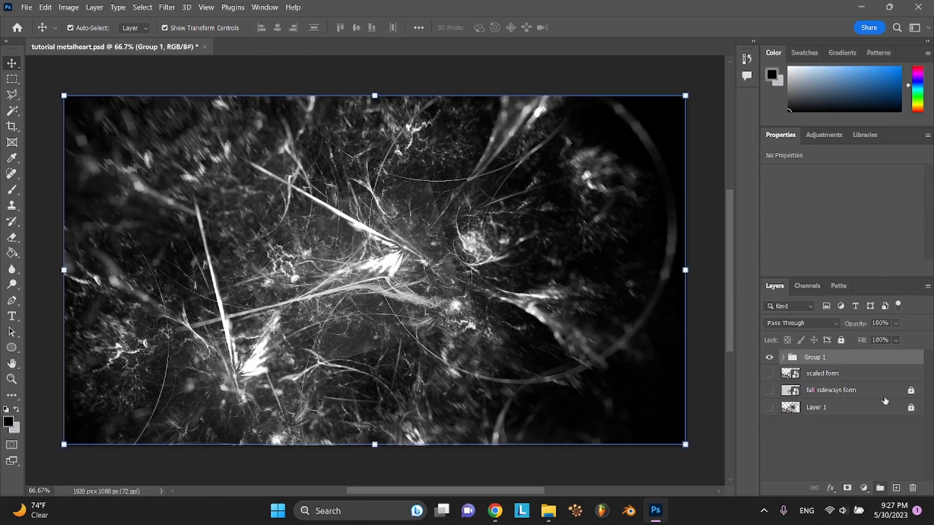
click(859, 380)
drag(858, 380, 833, 355)
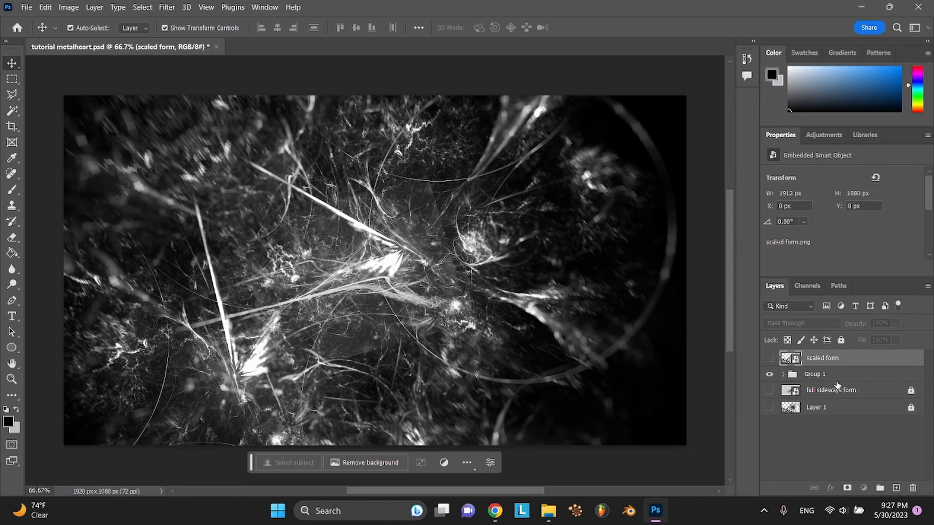
Add a black (000000) Solid Color fill layer directly above Group 1
click(837, 381)
click(864, 487)
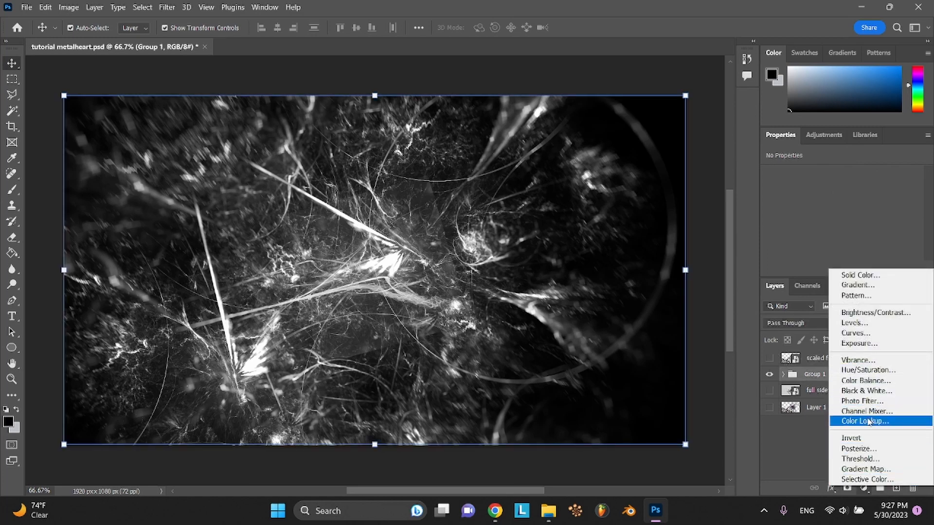
click(852, 276)
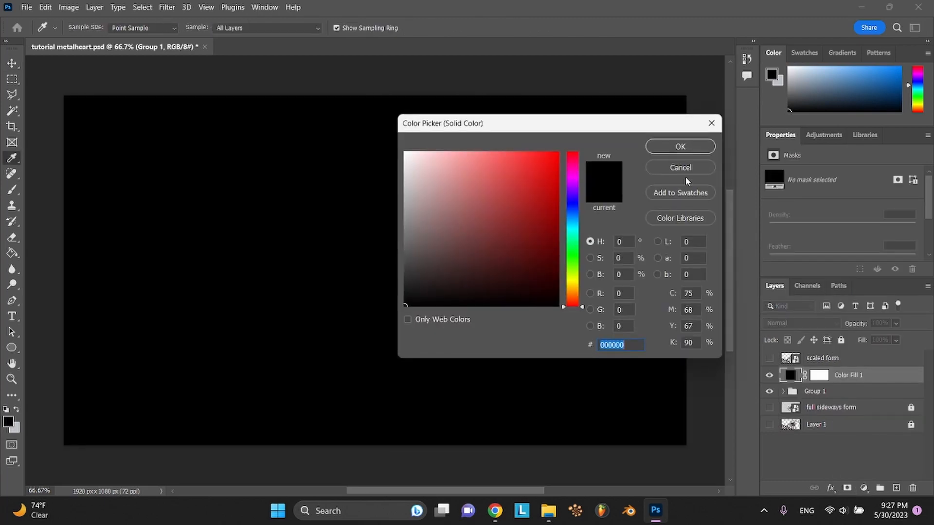
click(663, 146)
Rasterize the Color Fill 1 layer and save the document
right_click(856, 374)
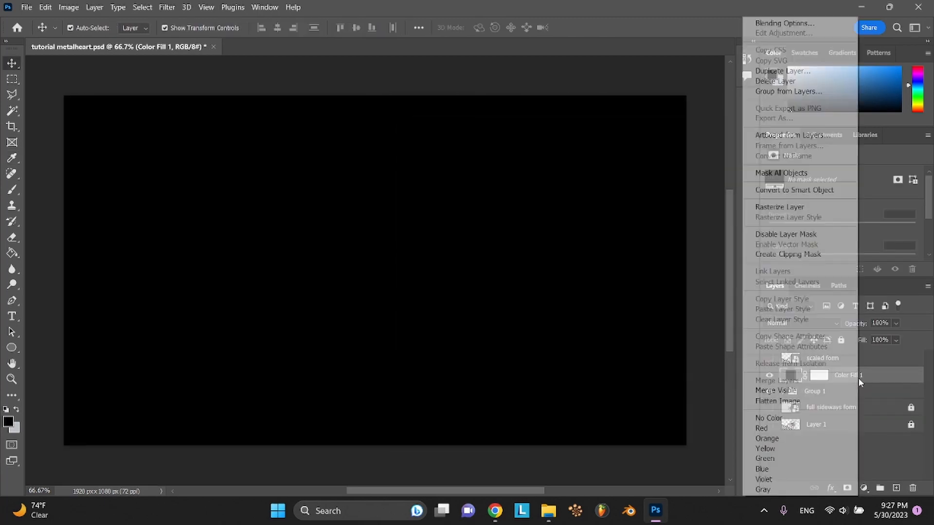
click(777, 207)
key(ctrl+s)
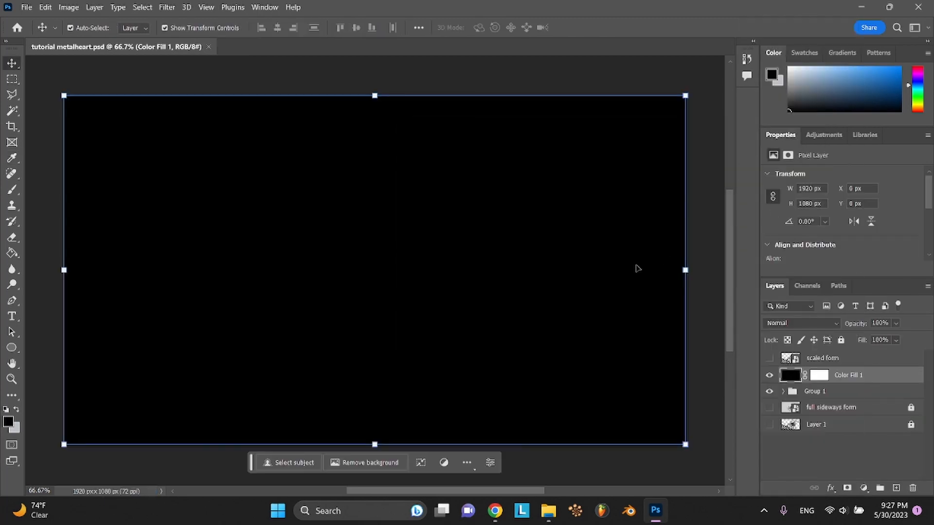
click(718, 292)
Disable and delete the layer mask of the Color Fill 1 layer
right_click(837, 377)
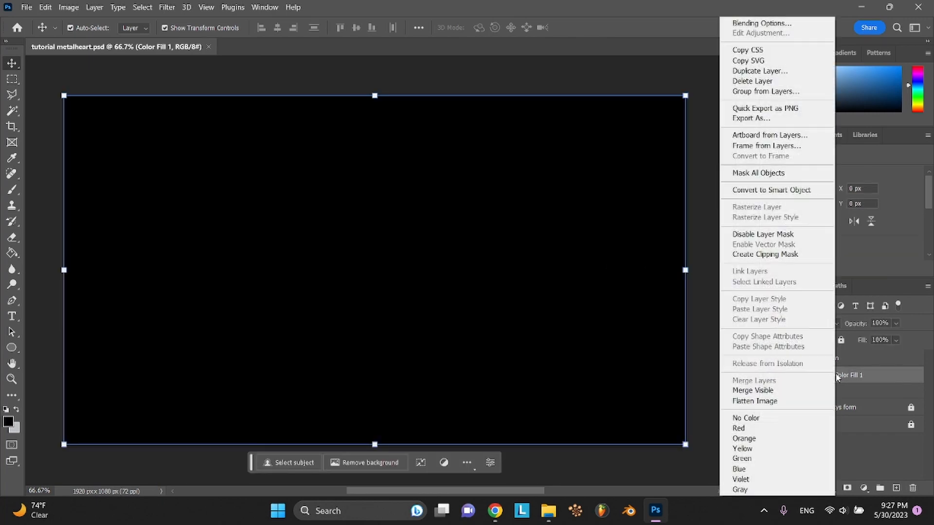
click(774, 234)
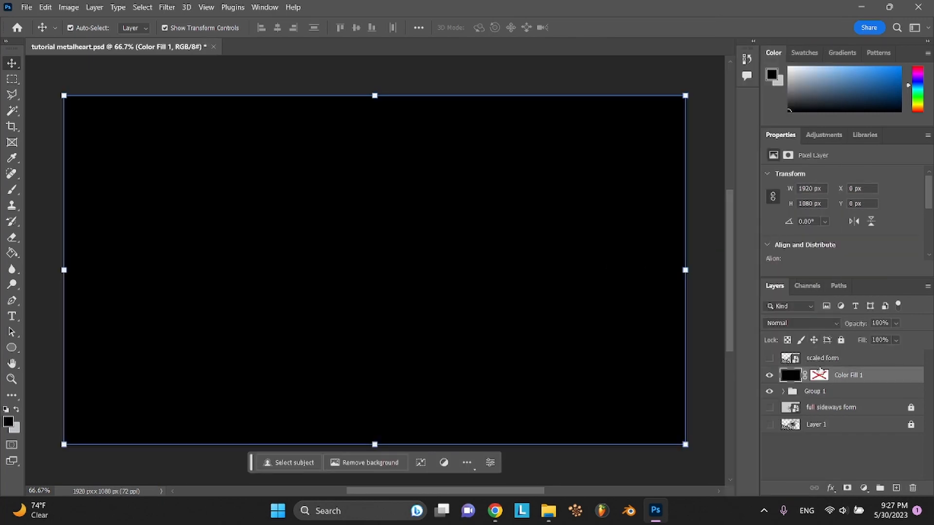
click(823, 375)
key(Delete)
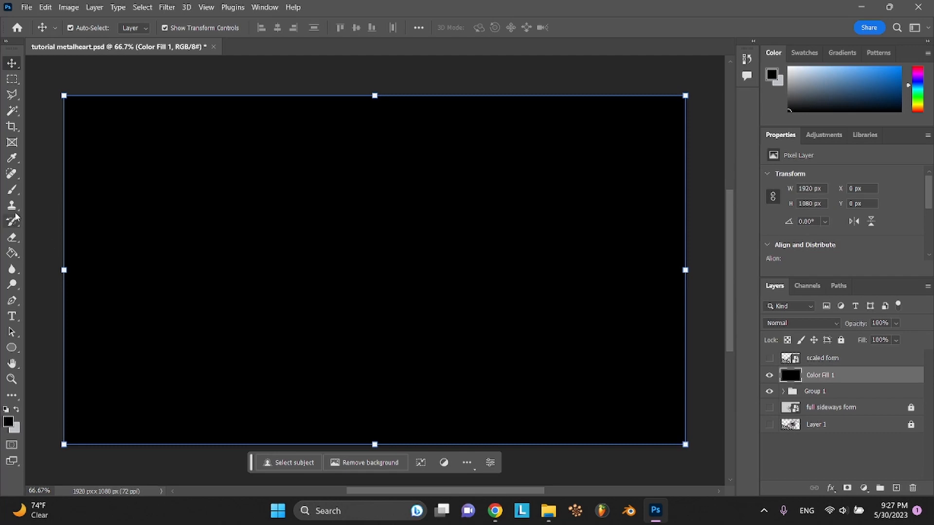
Lightly erase patches across the Color Fill 1 layer with a soft 275 px Eraser at 22% opacity to reveal the fractals beneath
click(13, 240)
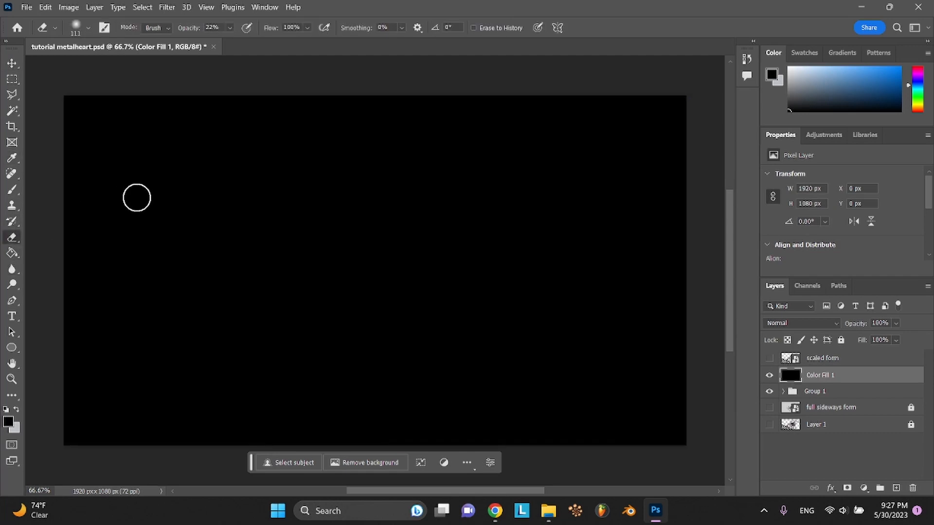
click(89, 30)
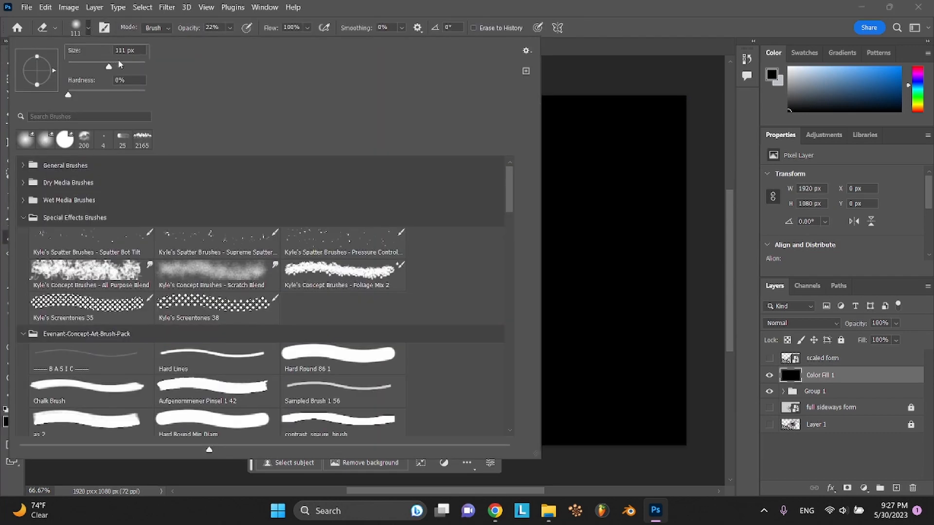
click(88, 28)
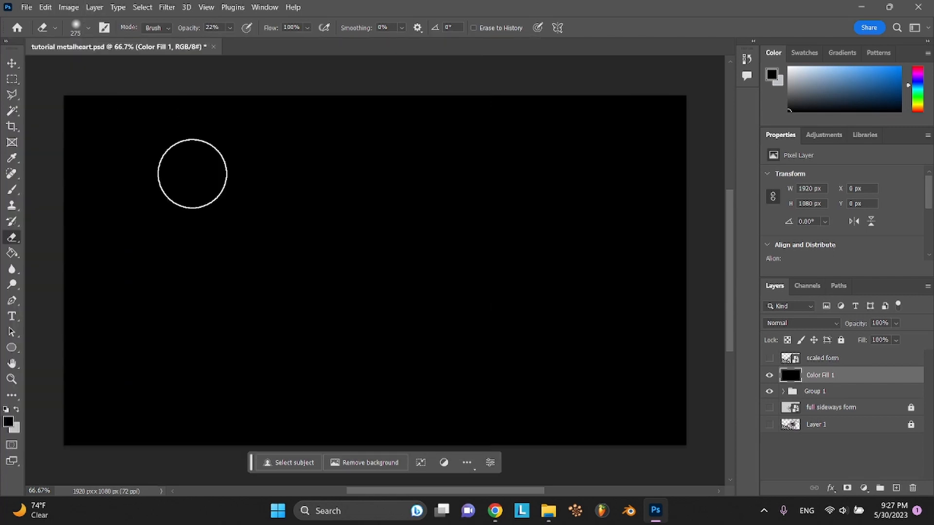
mouse_move(233, 209)
mouse_down()
mouse_move(348, 250)
mouse_move(380, 321)
mouse_up()
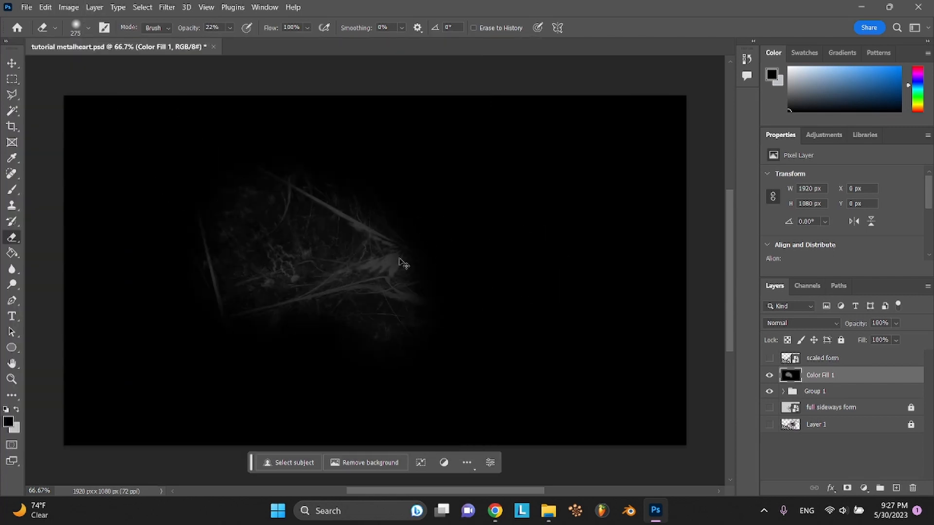
key(ctrl+z)
mouse_move(171, 214)
mouse_down()
mouse_move(215, 208)
mouse_move(164, 170)
mouse_move(204, 161)
mouse_up()
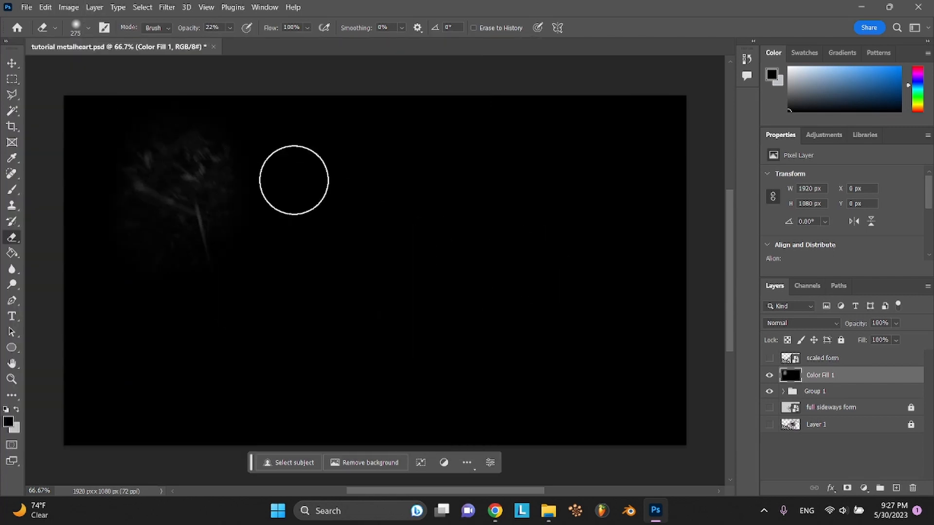
mouse_move(575, 171)
mouse_down()
mouse_move(555, 231)
mouse_move(616, 299)
mouse_move(603, 390)
mouse_move(538, 329)
mouse_move(430, 307)
mouse_move(425, 385)
mouse_move(438, 400)
mouse_move(483, 321)
mouse_move(331, 357)
mouse_move(304, 394)
mouse_move(260, 267)
mouse_move(263, 327)
mouse_move(283, 323)
mouse_move(260, 182)
mouse_move(307, 121)
mouse_move(258, 181)
mouse_move(159, 363)
mouse_move(100, 383)
mouse_move(123, 407)
mouse_move(180, 419)
mouse_move(184, 288)
mouse_move(150, 308)
mouse_move(454, 181)
mouse_move(457, 144)
mouse_move(490, 104)
mouse_move(540, 146)
mouse_move(507, 192)
mouse_move(353, 222)
mouse_move(363, 214)
mouse_move(394, 271)
mouse_move(388, 302)
mouse_move(560, 179)
mouse_up()
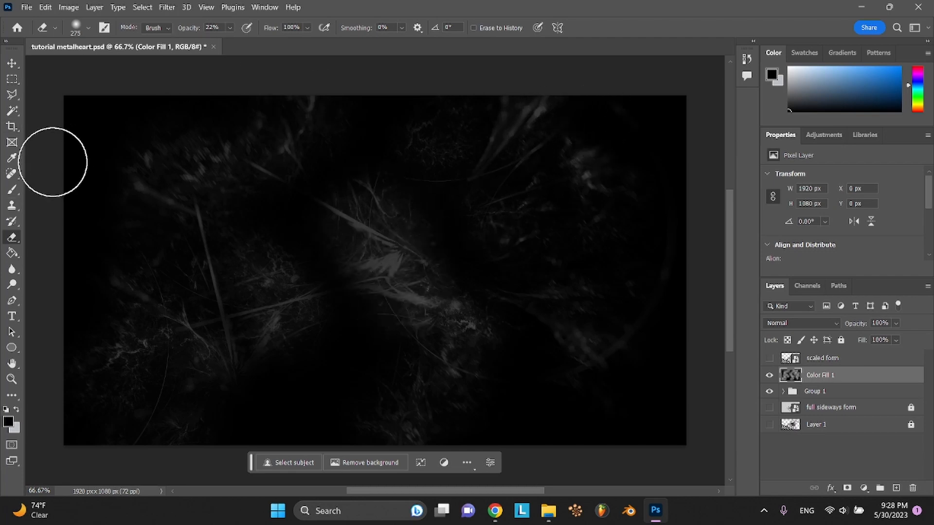
Set the Eraser opacity to 79%, erase the central areas of the Color Fill 1 layer more strongly while keeping the edges dark, and save
click(88, 28)
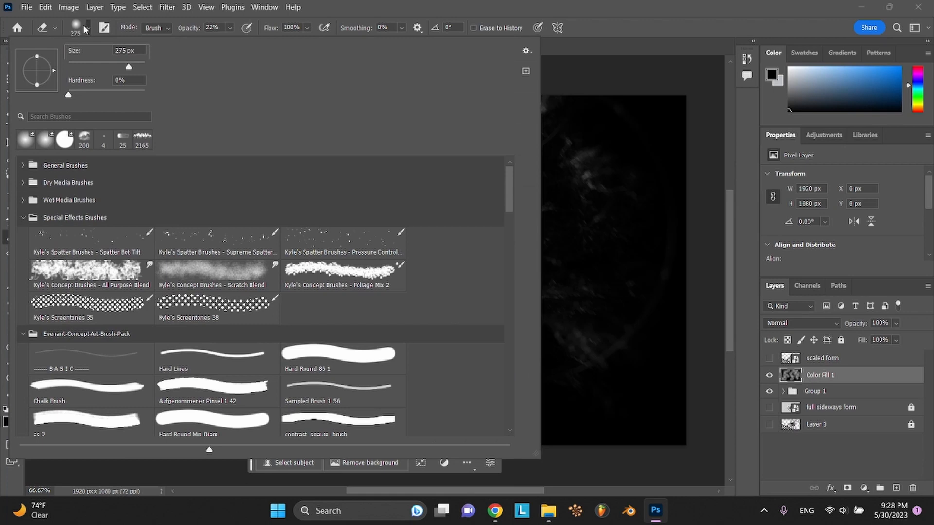
click(87, 28)
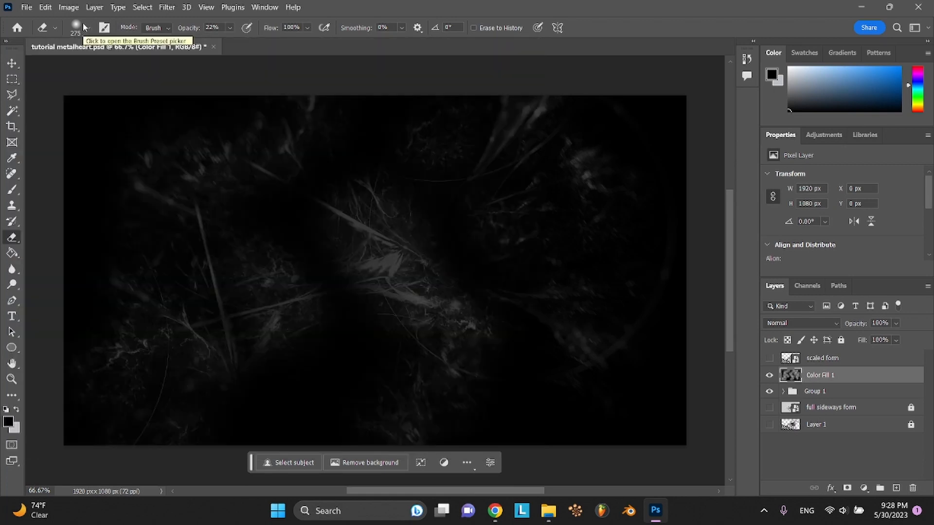
click(87, 27)
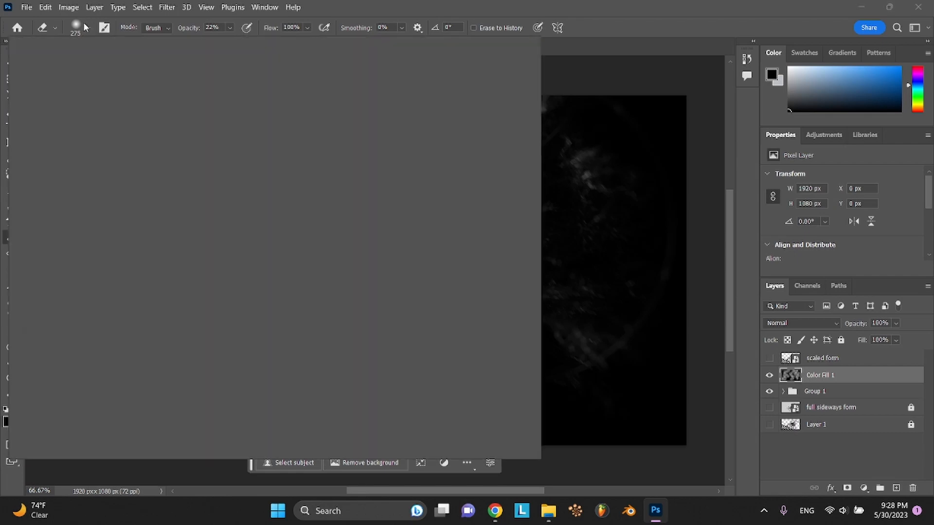
click(231, 27)
drag(246, 41, 267, 43)
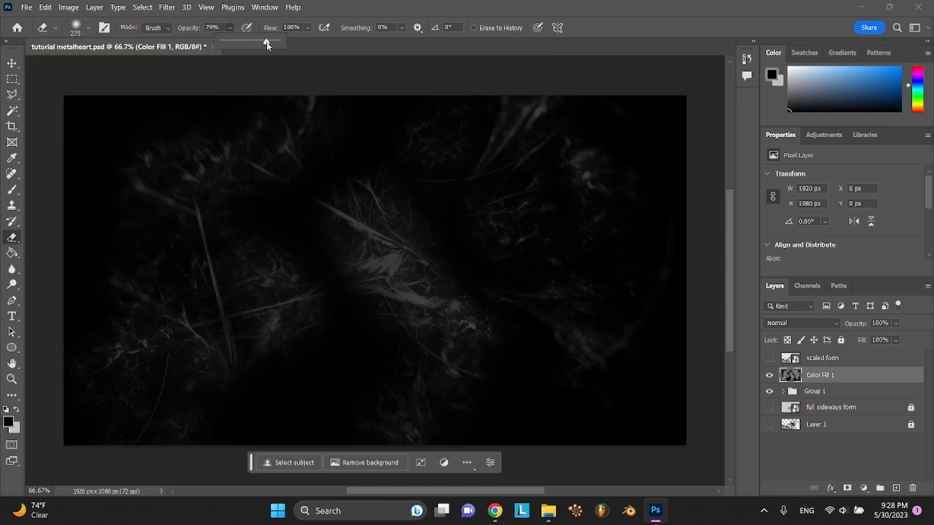
mouse_move(223, 262)
mouse_down()
mouse_move(258, 278)
mouse_move(267, 334)
mouse_move(185, 425)
mouse_up()
mouse_move(355, 232)
mouse_down()
mouse_move(411, 285)
mouse_move(435, 365)
mouse_move(338, 247)
mouse_move(337, 323)
mouse_move(360, 367)
mouse_move(425, 371)
mouse_move(419, 224)
mouse_move(450, 171)
mouse_move(460, 252)
mouse_move(528, 220)
mouse_move(594, 257)
mouse_move(568, 296)
mouse_move(575, 198)
mouse_move(525, 309)
mouse_move(533, 327)
mouse_up()
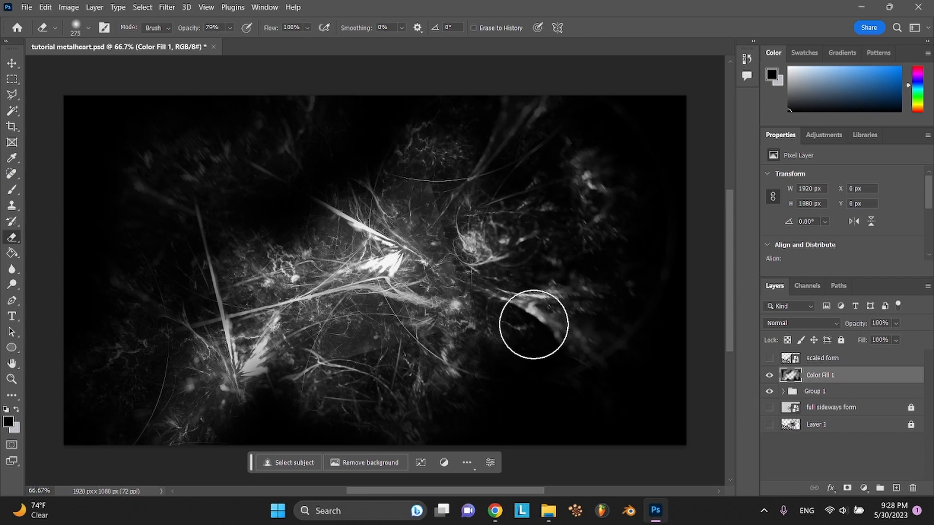
mouse_move(322, 190)
mouse_down()
mouse_move(336, 253)
mouse_move(417, 267)
mouse_move(296, 333)
mouse_move(419, 249)
mouse_move(240, 403)
mouse_move(403, 262)
mouse_move(333, 243)
mouse_move(305, 221)
mouse_move(248, 220)
mouse_move(196, 199)
mouse_move(277, 140)
mouse_move(157, 209)
mouse_move(152, 355)
mouse_move(125, 328)
mouse_move(157, 262)
mouse_move(517, 319)
mouse_move(574, 320)
mouse_move(603, 373)
mouse_move(532, 407)
mouse_up()
key(ctrl+s)
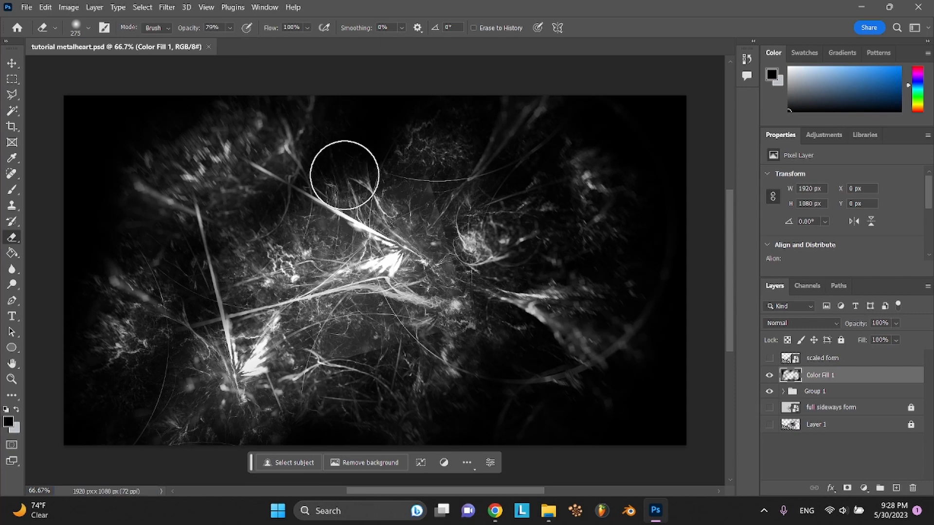
Set the blending mode of the Color Fill 1 layer to Soft Light and save the document
click(802, 321)
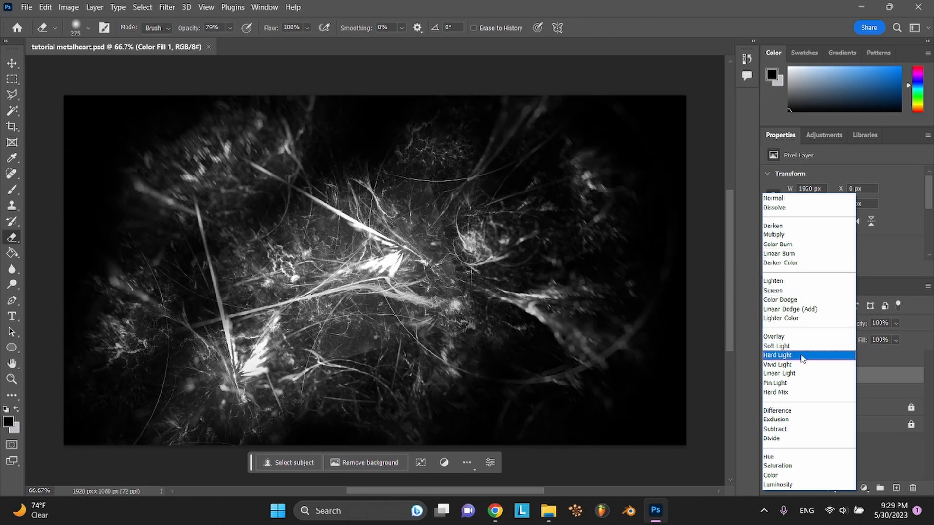
click(802, 346)
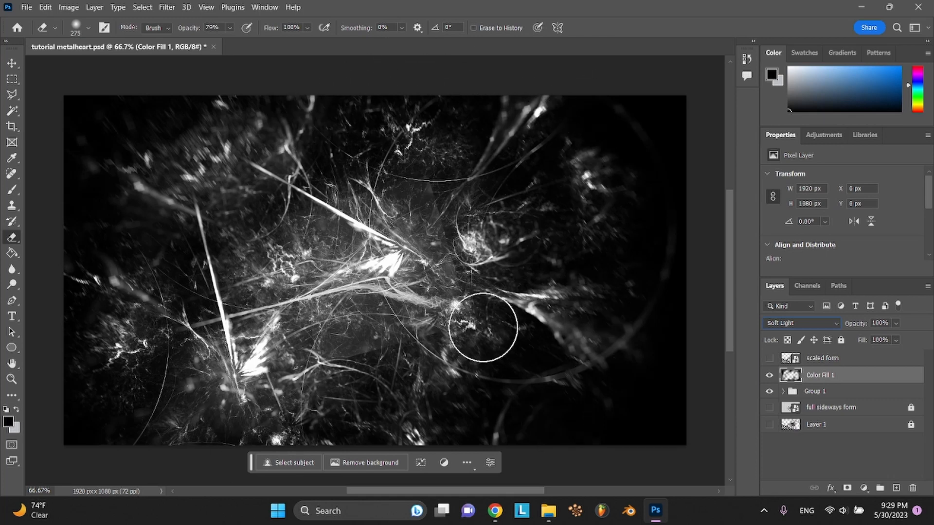
click(13, 63)
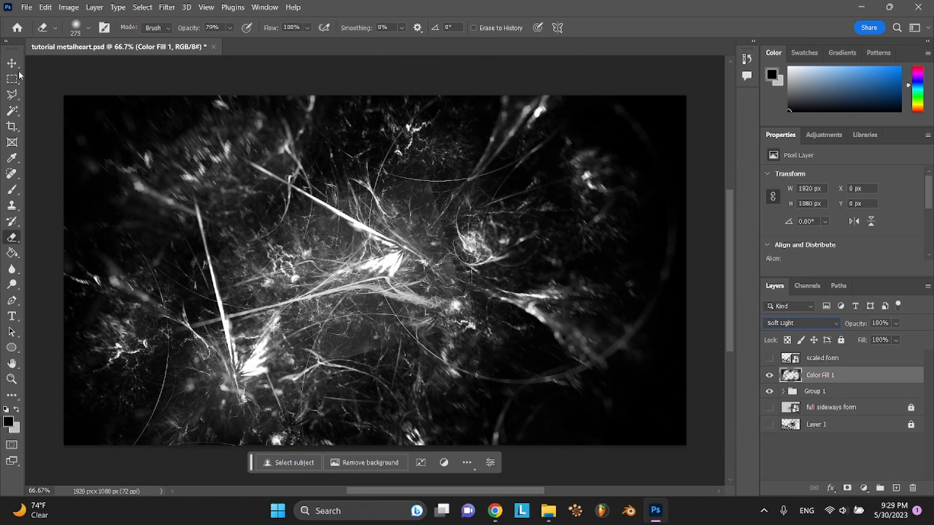
key(ctrl+s)
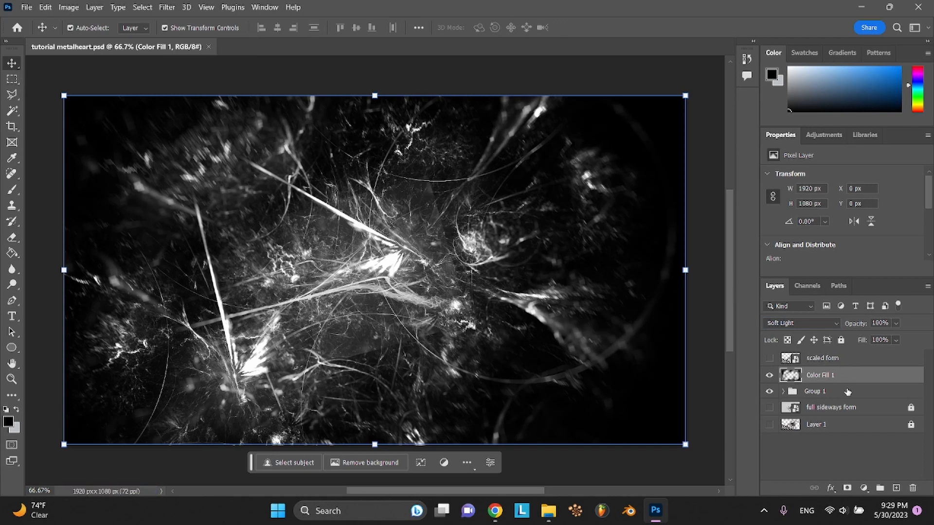
Group the Color Fill 1 layer with Group 1 and name the new group Background
ctrl+click(859, 393)
click(878, 488)
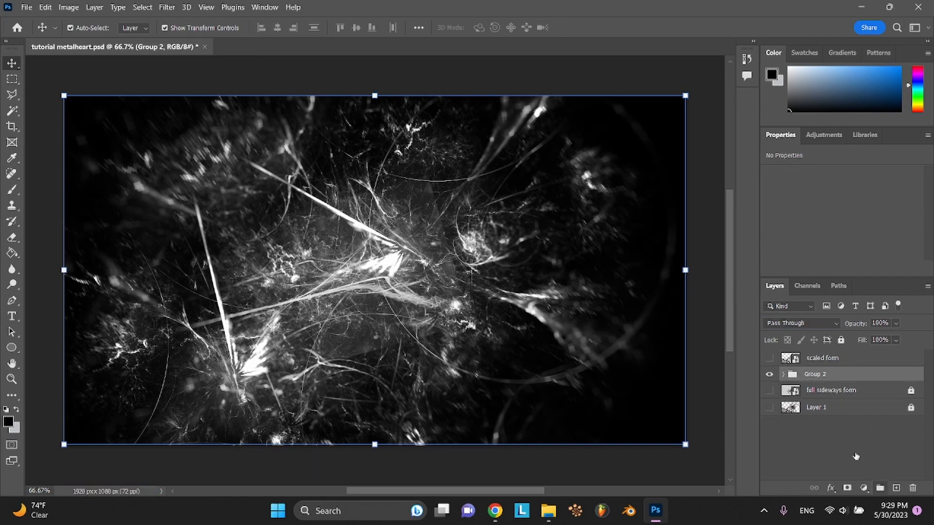
double_click(815, 373)
text(Background)
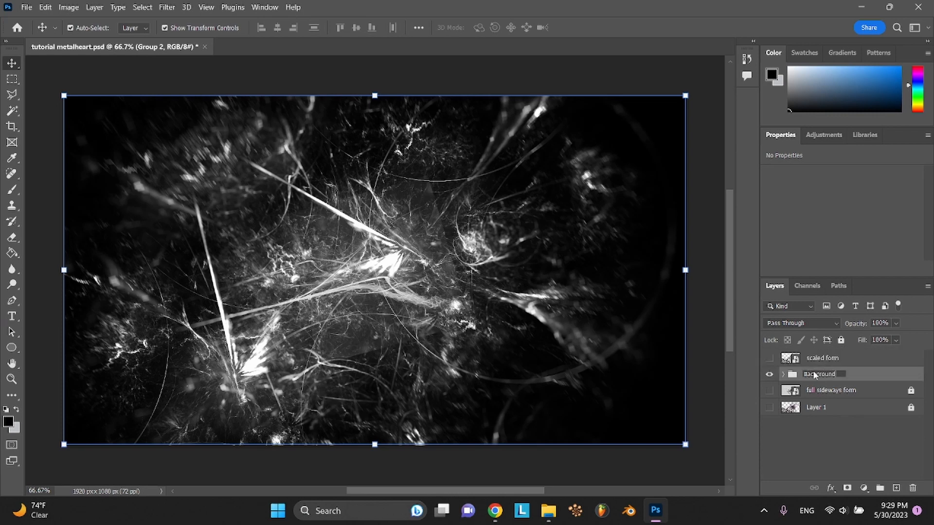
key(Return)
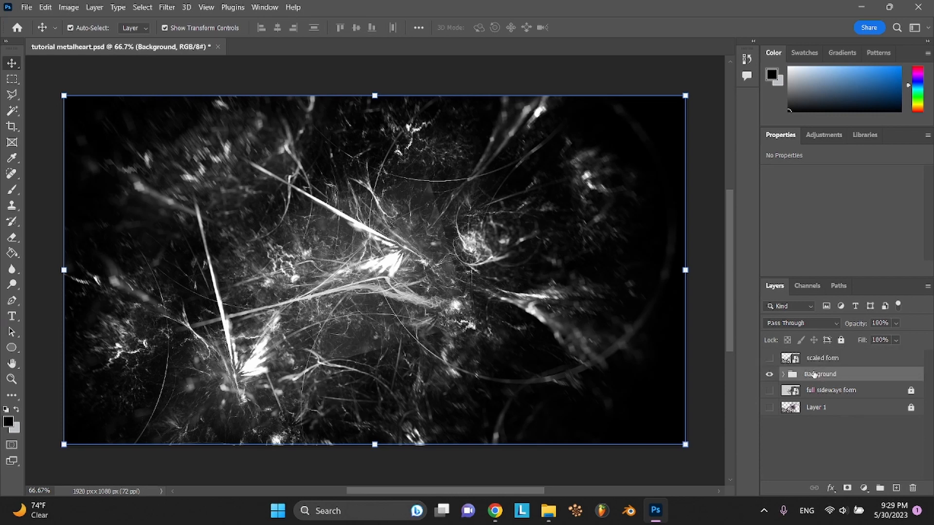
Lock the Background group and make the scaled form layer visible above it
click(841, 341)
click(814, 364)
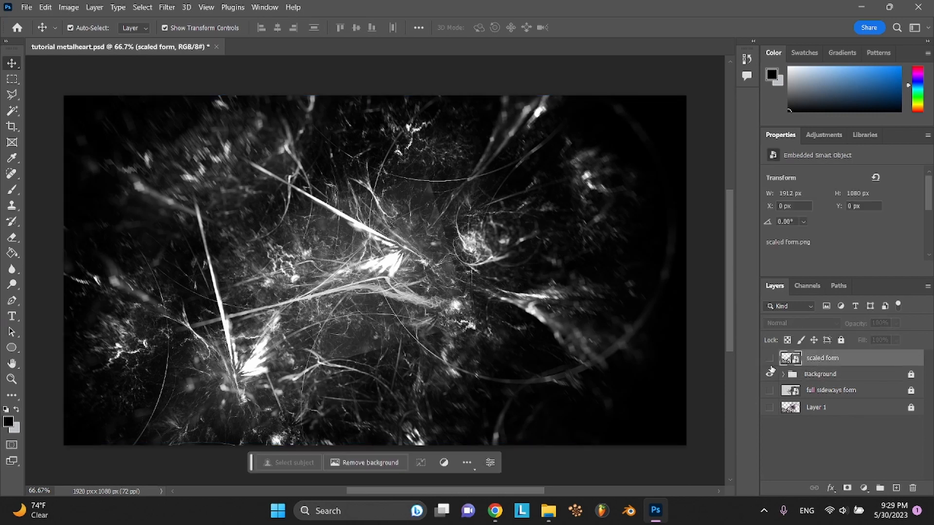
click(769, 360)
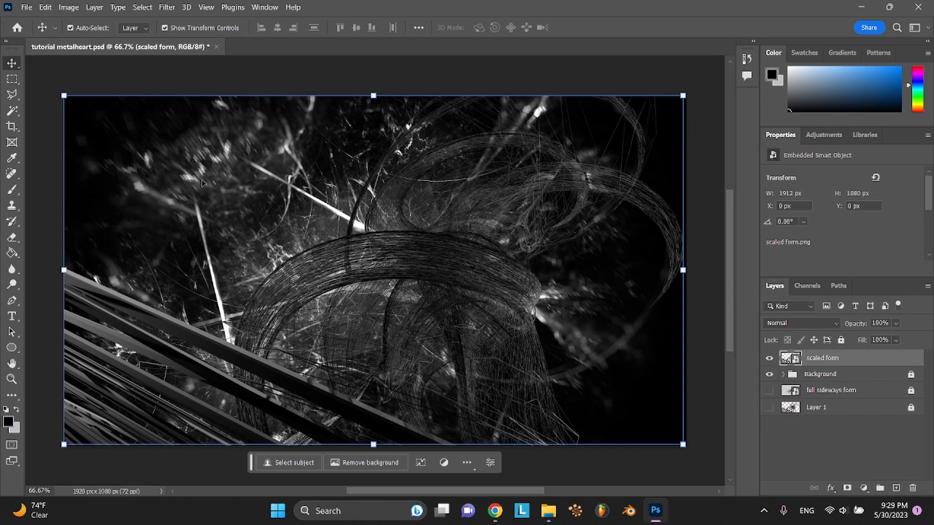
click(124, 209)
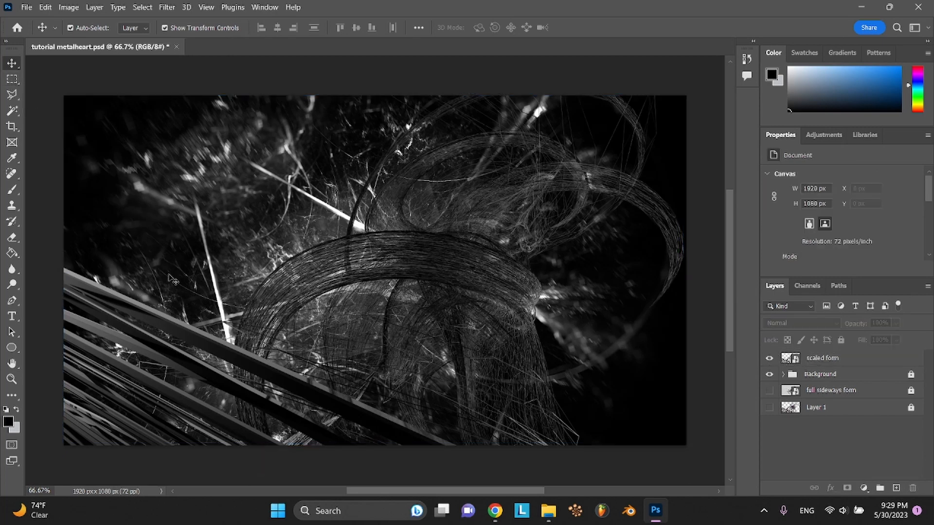
click(274, 370)
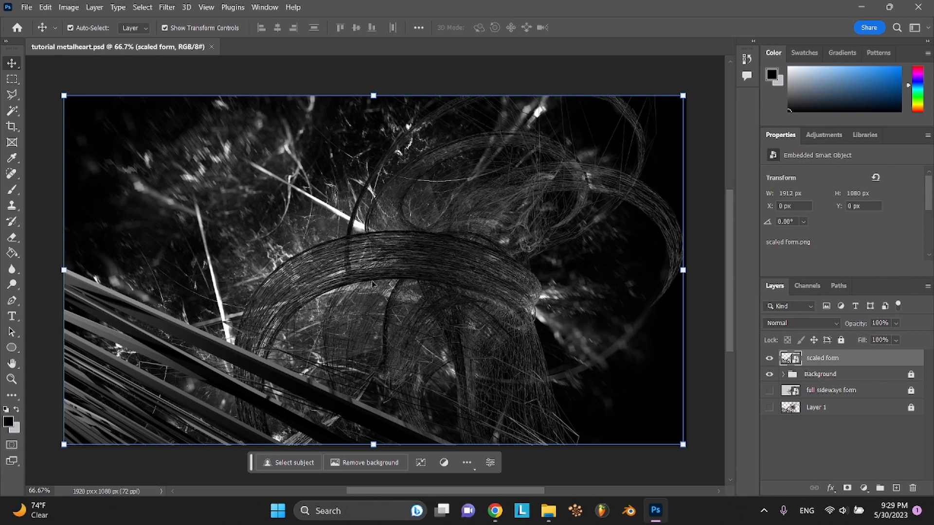
click(710, 189)
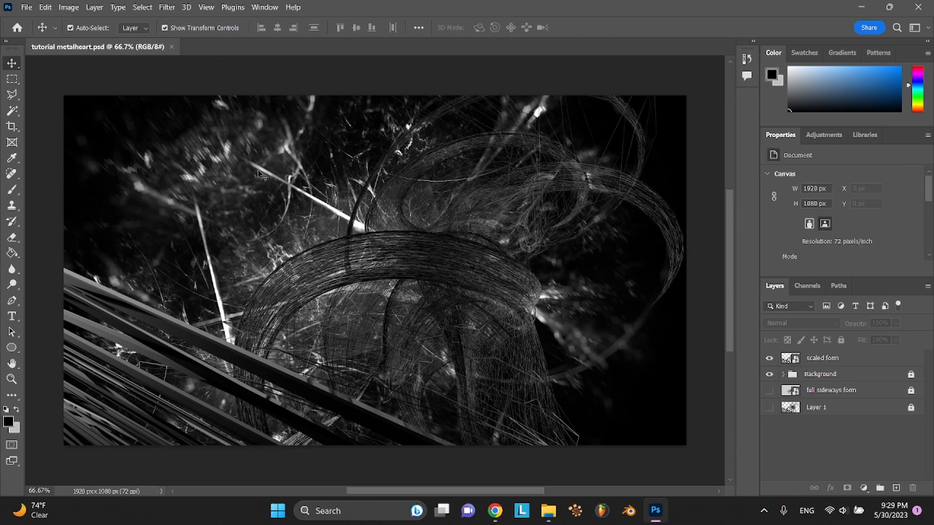
Choose the Eraser tool and rasterize the scaled form layer so its pixels can be erased
click(13, 238)
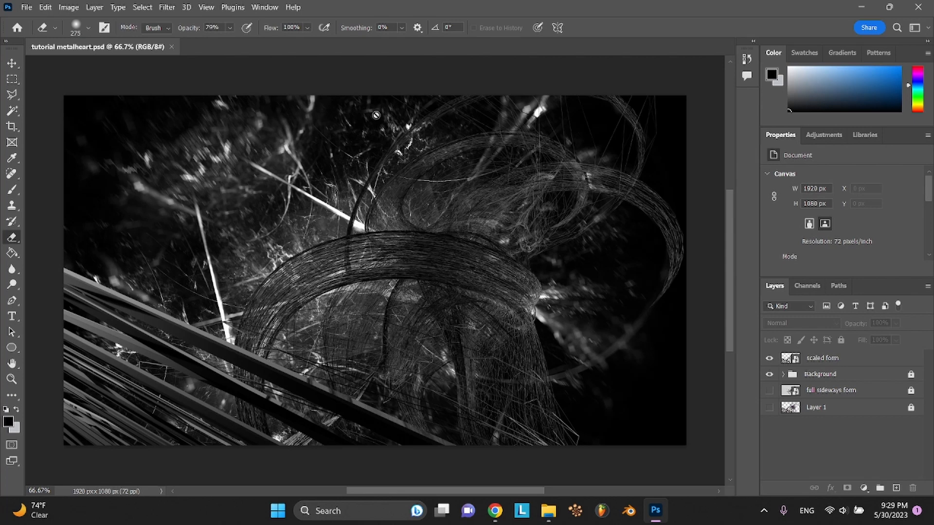
click(770, 360)
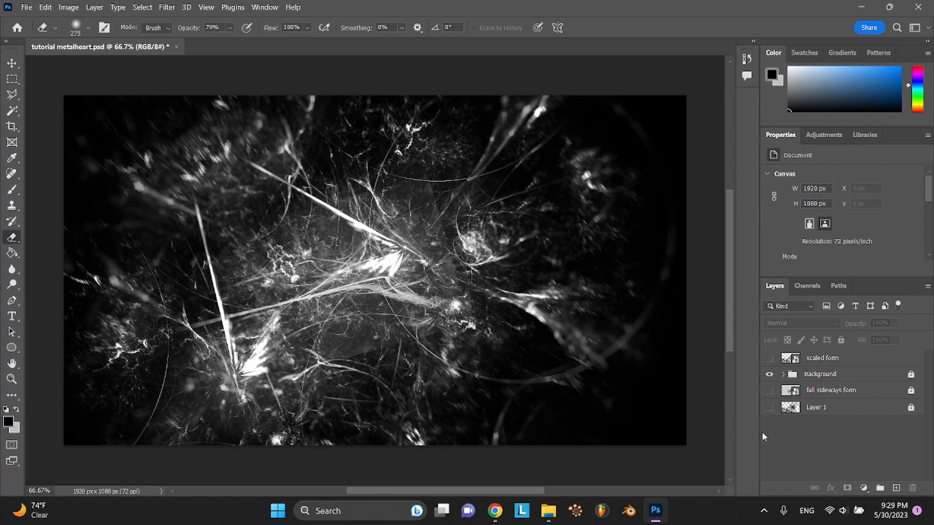
click(769, 358)
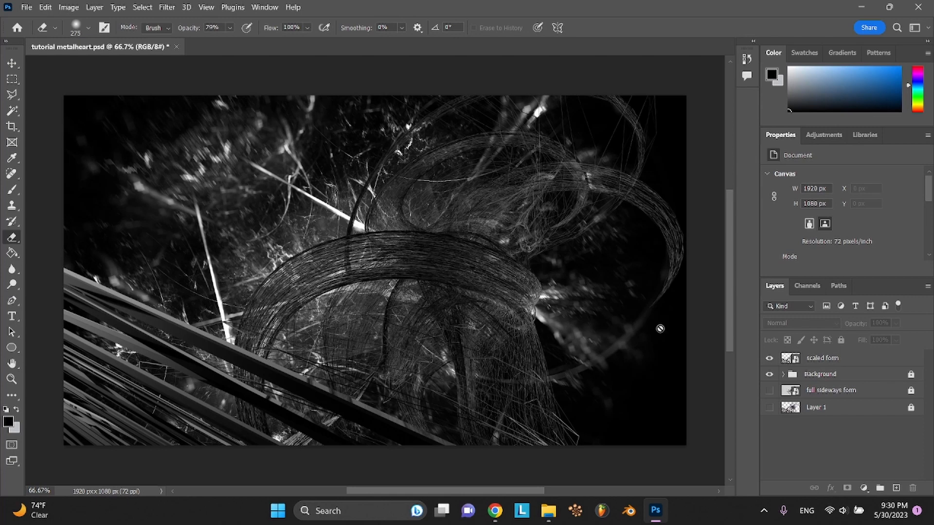
click(870, 358)
right_click(866, 362)
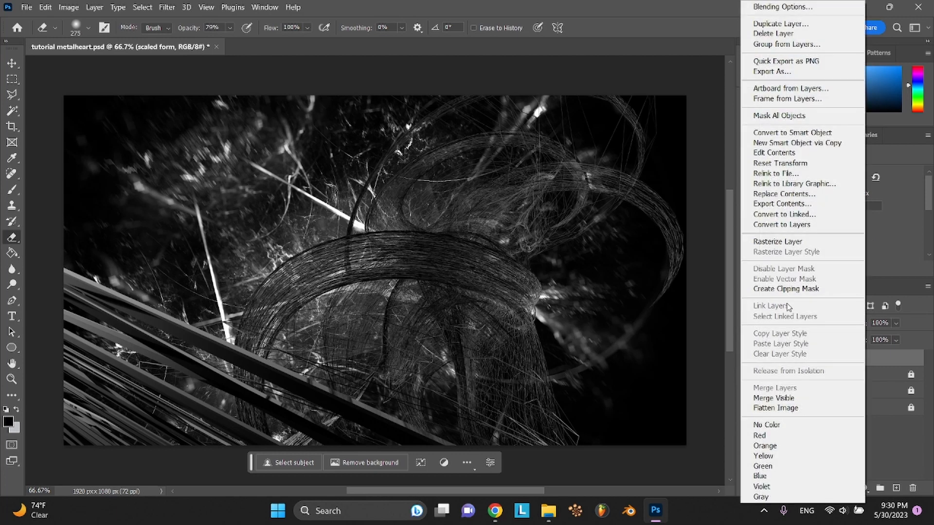
click(777, 243)
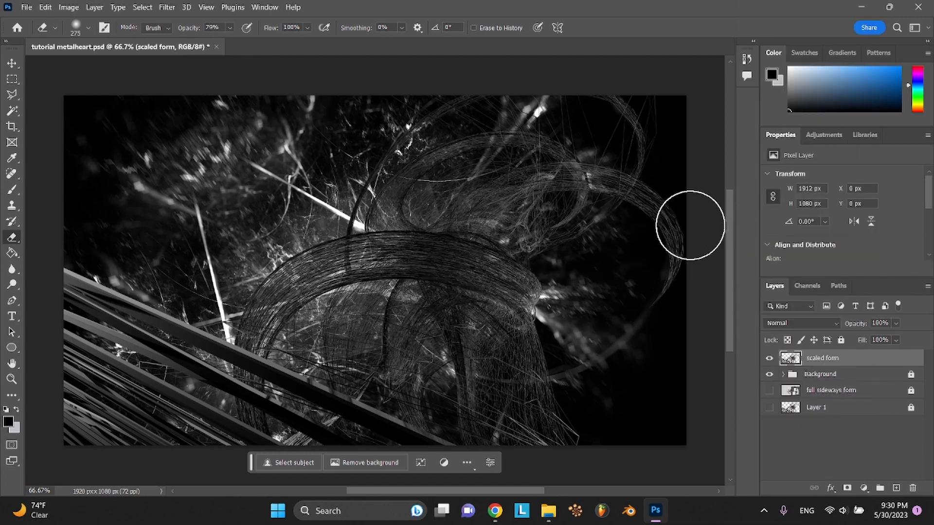
Erase the outer loops and stray strands of the scaled form along its right side, upper curves and lower right edge
mouse_move(680, 278)
mouse_down()
mouse_move(659, 323)
mouse_move(684, 219)
mouse_move(661, 226)
mouse_move(659, 202)
mouse_move(667, 214)
mouse_up()
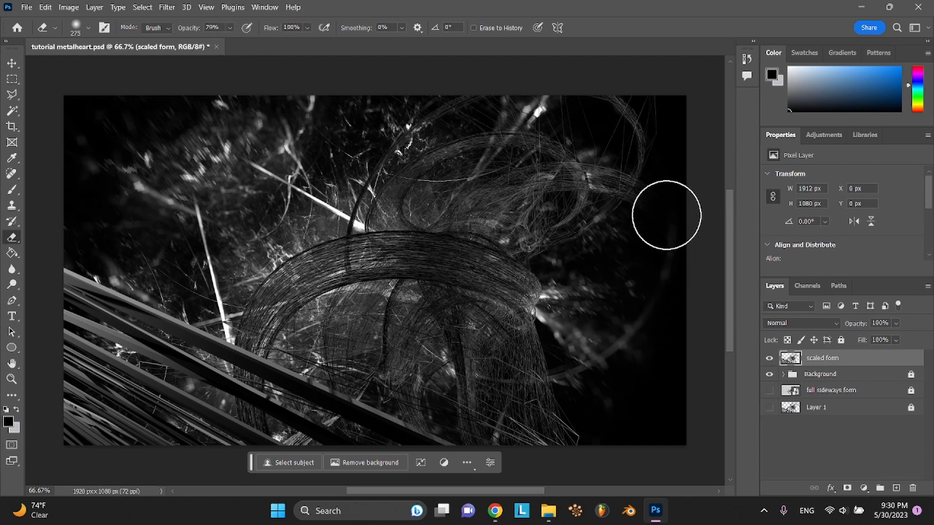
drag(651, 118, 577, 98)
mouse_move(640, 137)
mouse_down()
mouse_move(588, 118)
mouse_move(430, 112)
mouse_move(384, 154)
mouse_move(512, 127)
mouse_move(540, 139)
mouse_move(548, 161)
mouse_move(450, 195)
mouse_move(403, 187)
mouse_move(445, 212)
mouse_up()
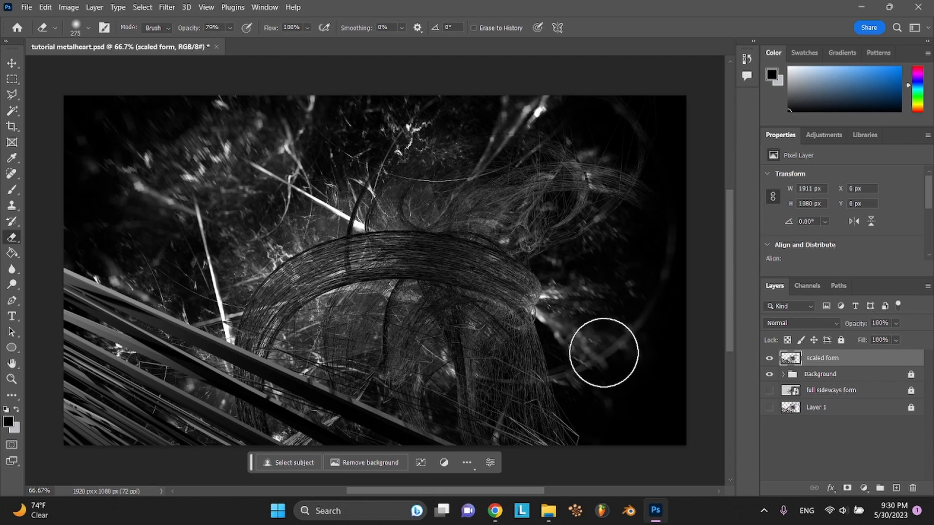
mouse_move(604, 353)
mouse_down()
mouse_move(578, 413)
mouse_move(559, 413)
mouse_move(530, 455)
mouse_move(538, 383)
mouse_move(530, 409)
mouse_move(475, 413)
mouse_move(530, 454)
mouse_move(556, 444)
mouse_move(527, 425)
mouse_move(582, 448)
mouse_up()
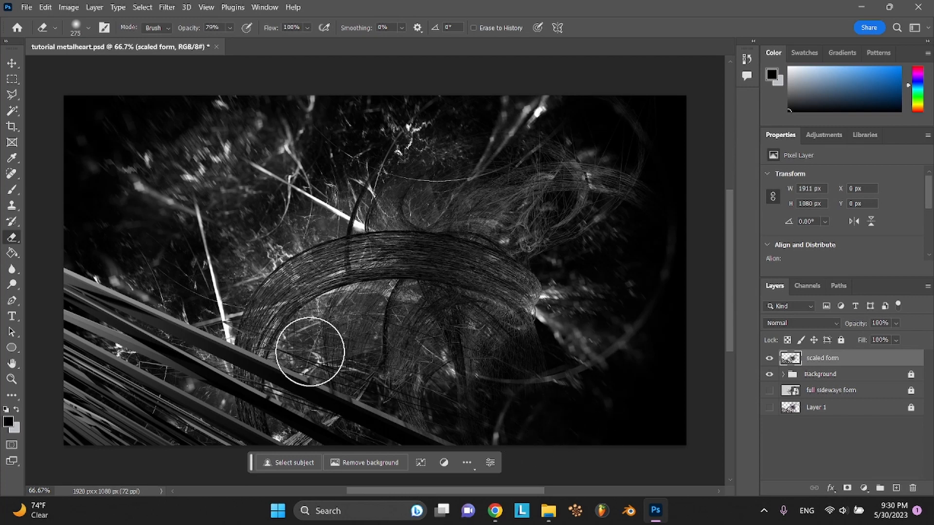
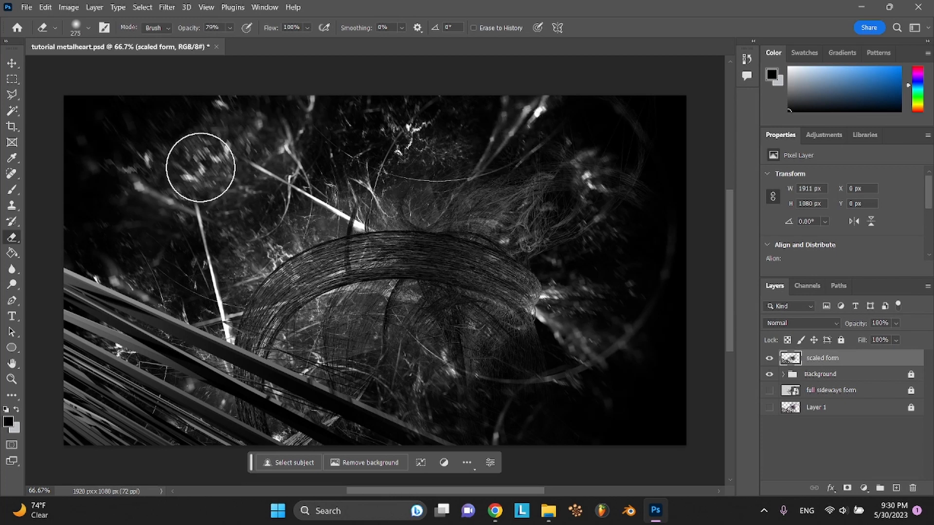
Save the document and lock the scaled form layer
click(12, 63)
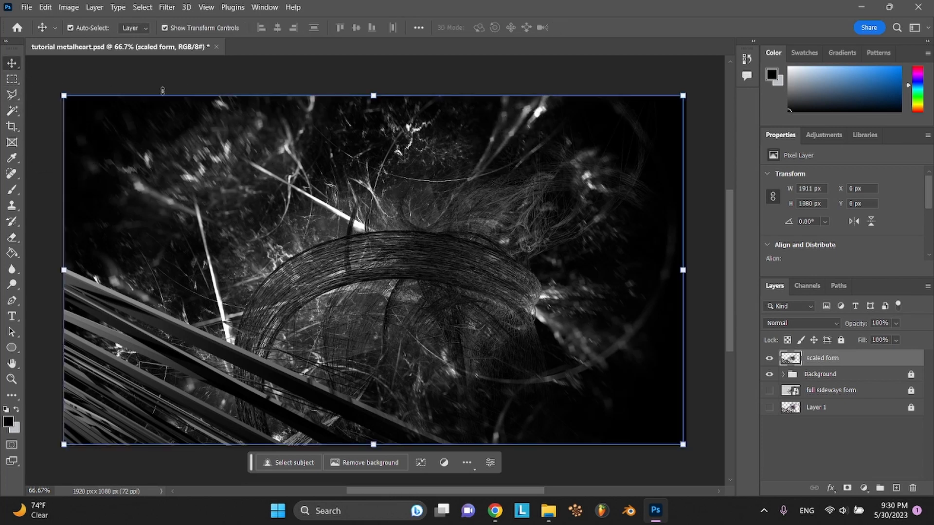
click(222, 81)
key(ctrl+s)
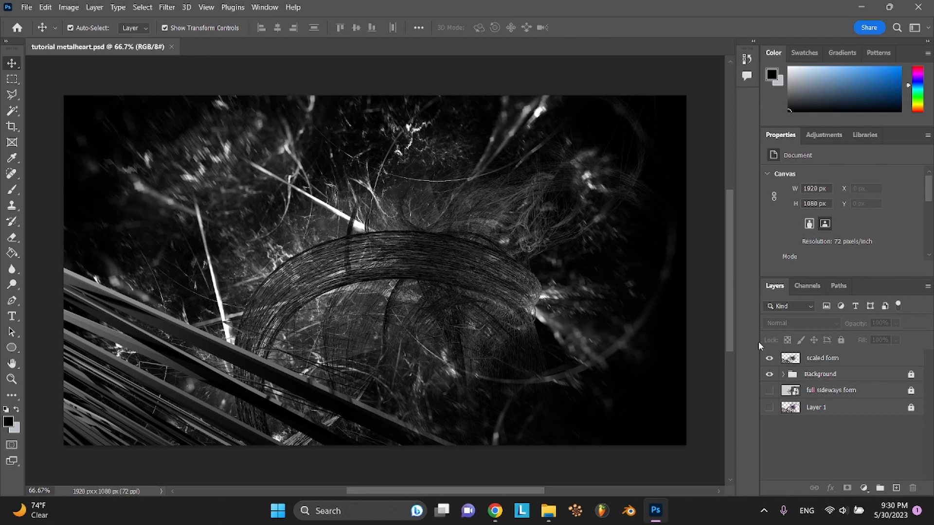
click(827, 358)
click(842, 341)
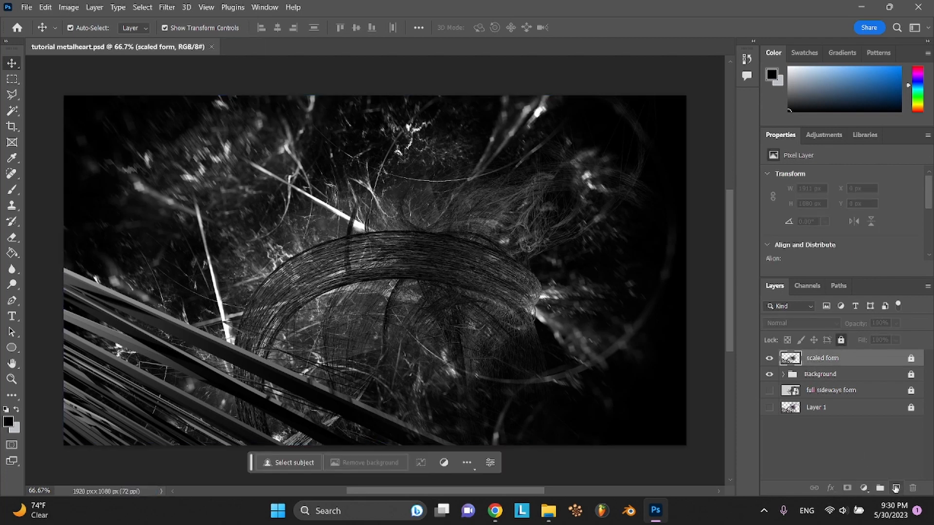
Create a new layer between the scaled form layer and the Background group, ready for the Brush tool
click(897, 488)
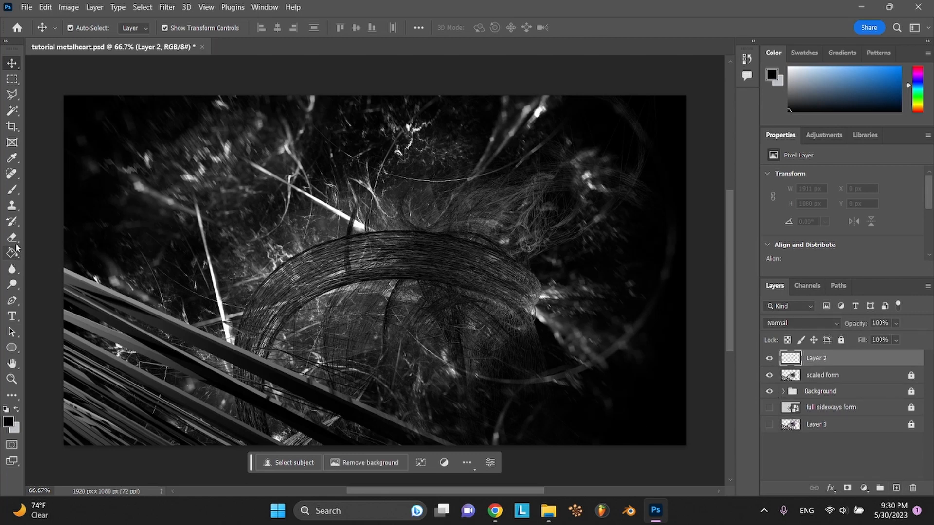
click(10, 189)
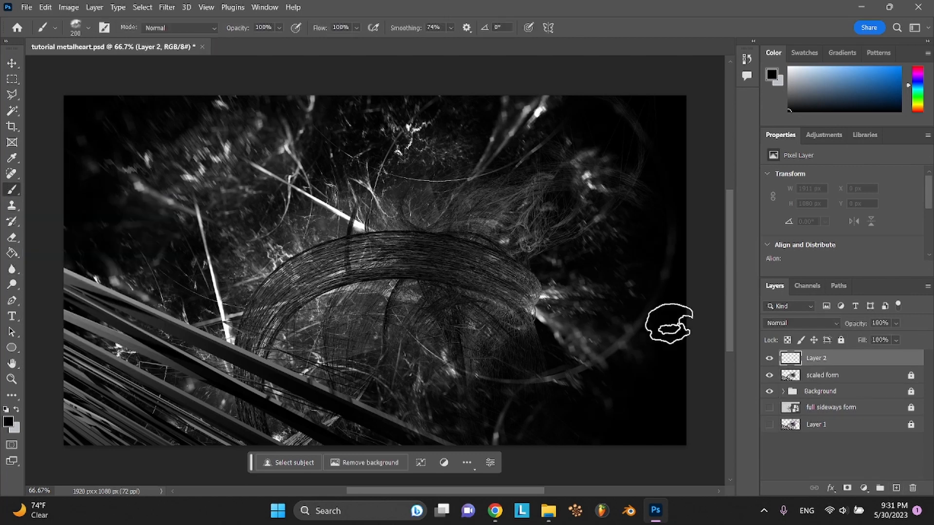
drag(842, 359, 839, 384)
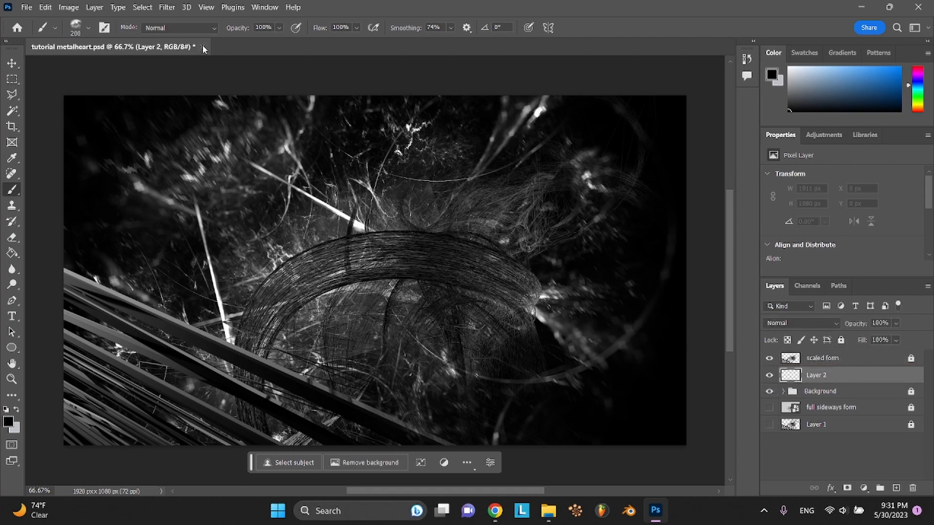
click(86, 29)
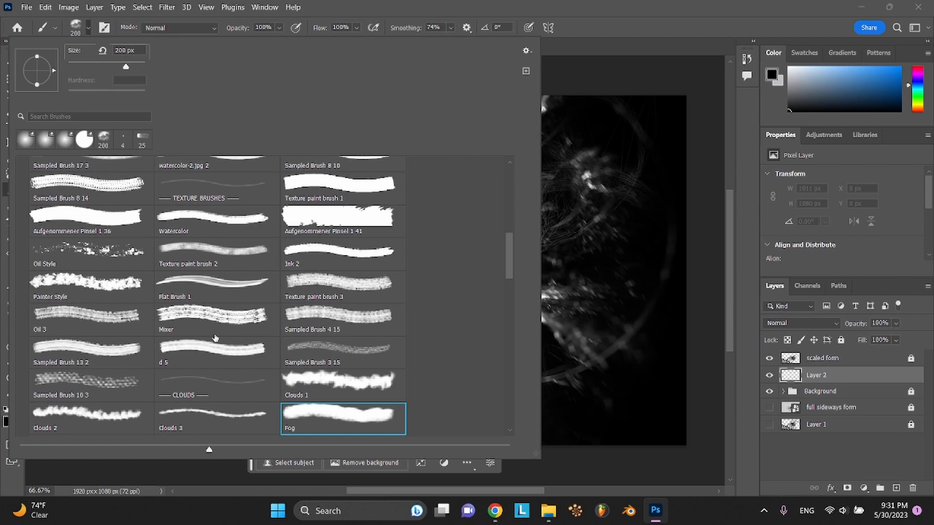
scroll(215, 338, down, 2)
scroll(194, 292, up, 10)
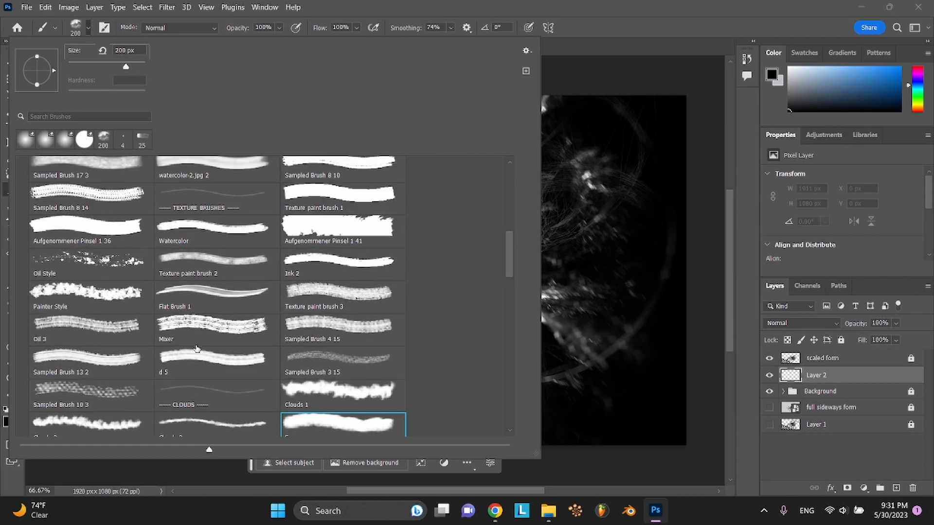
scroll(137, 273, up, 1)
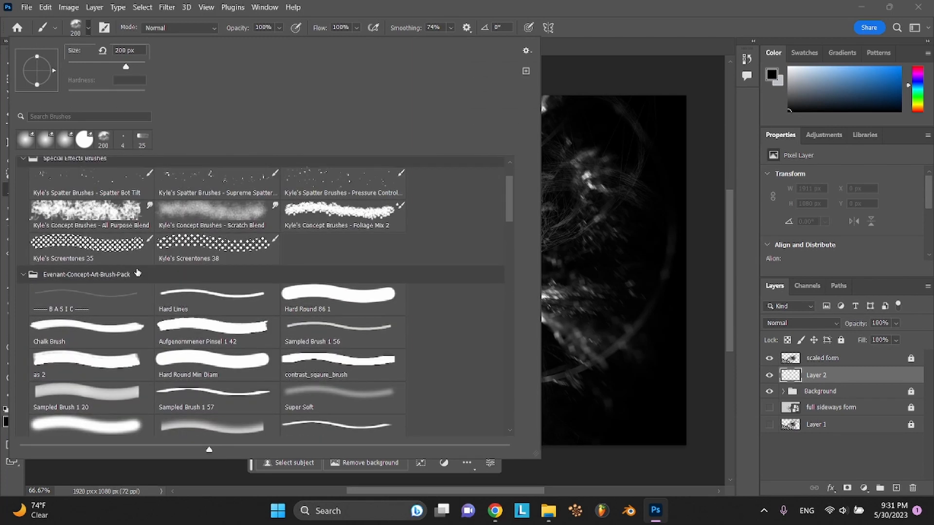
scroll(54, 281, down, 12)
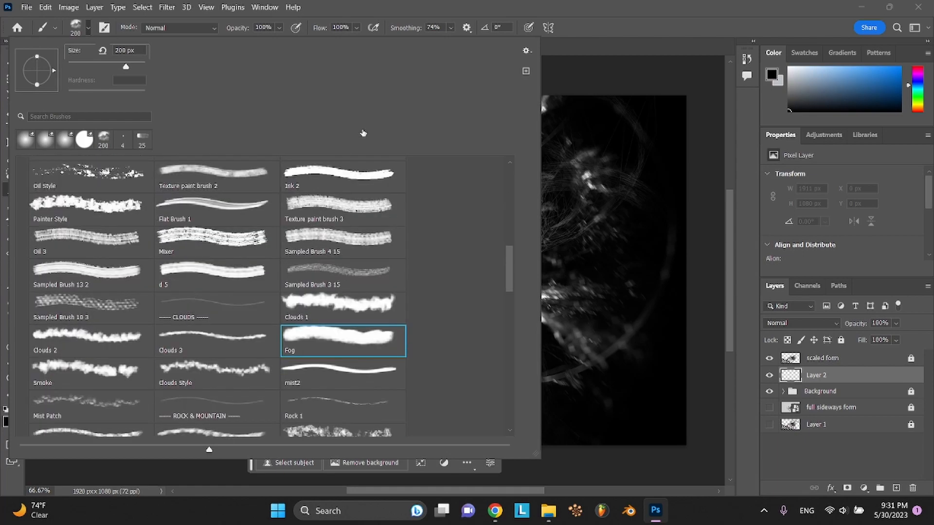
click(89, 29)
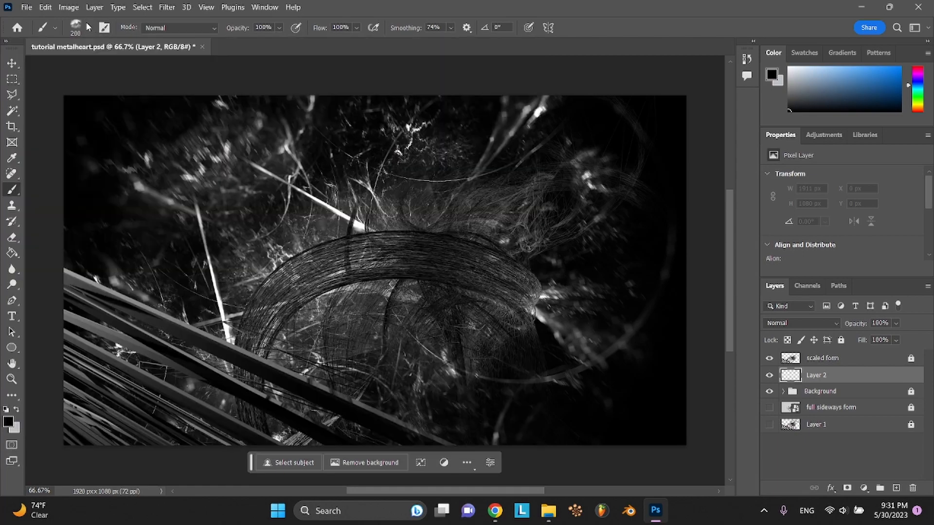
Set the foreground color to white (ffffff)
click(16, 410)
click(8, 422)
text(ffffff)
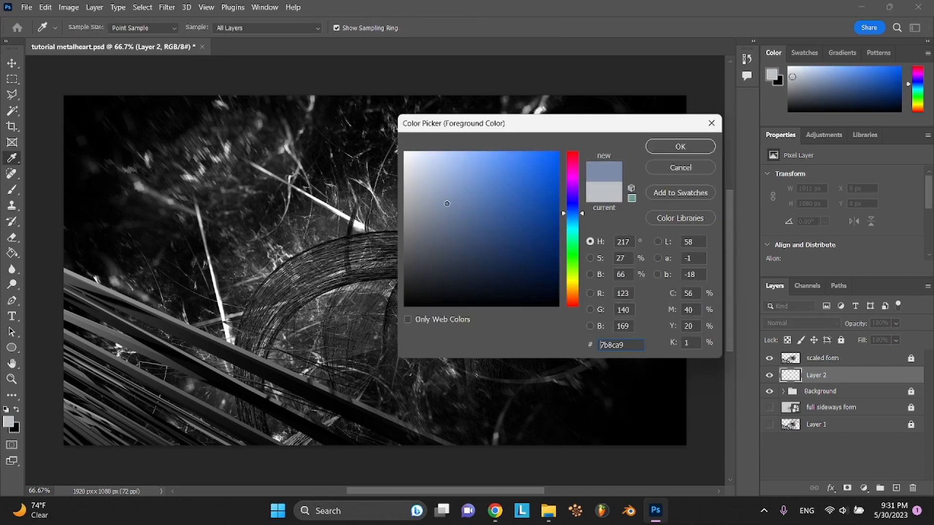
click(656, 149)
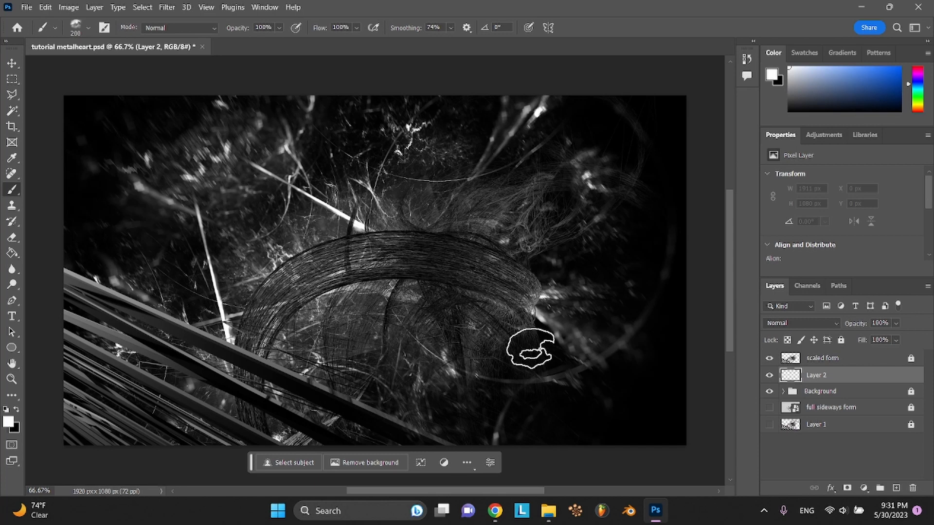
Try white Fog brush strokes on Layer 2 beside the form's lower right end, undoing each stroke
drag(530, 325, 544, 340)
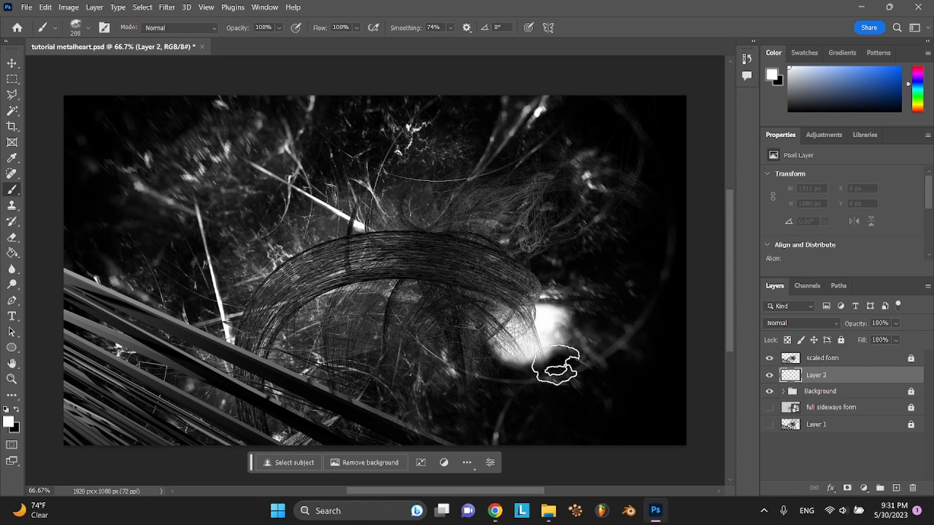
key(ctrl+z)
mouse_move(507, 381)
mouse_down()
mouse_move(573, 366)
mouse_move(573, 384)
mouse_up()
key(ctrl+z)
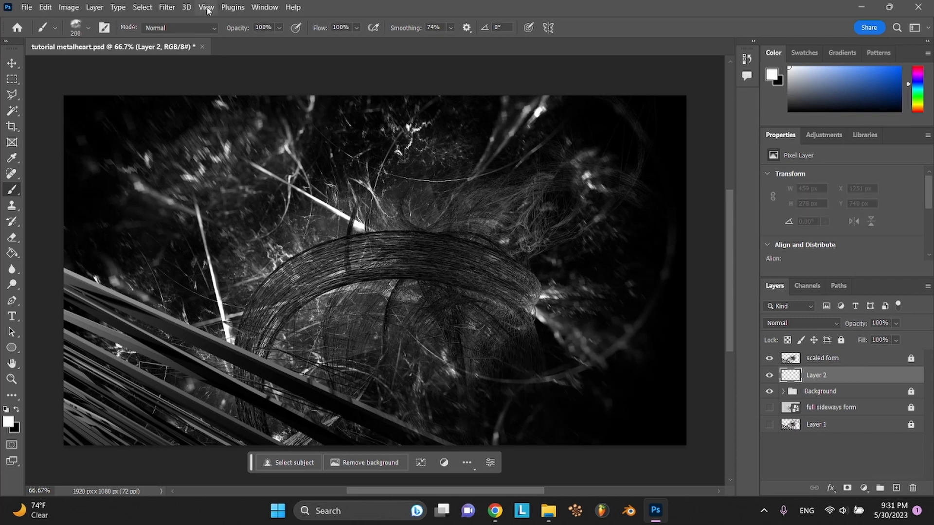
Enlarge the Fog brush to 401 px
click(280, 28)
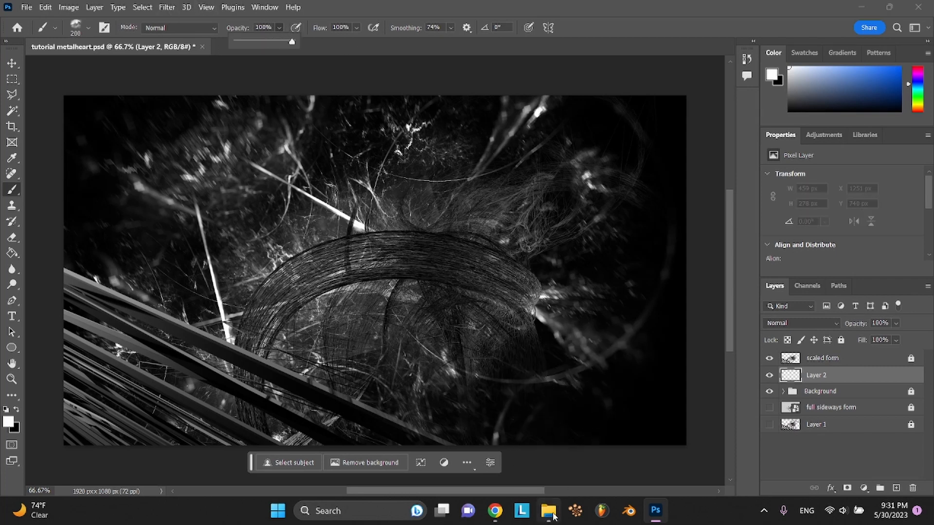
click(98, 30)
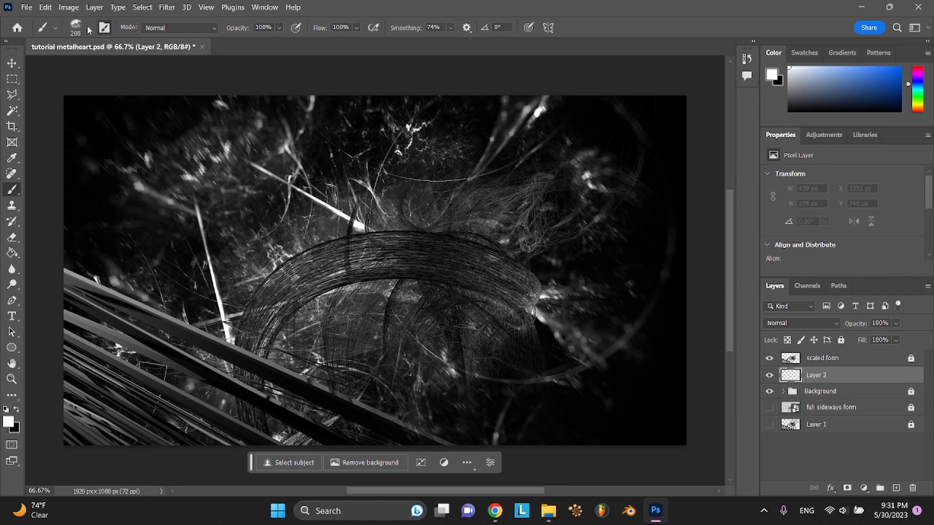
click(105, 29)
click(88, 28)
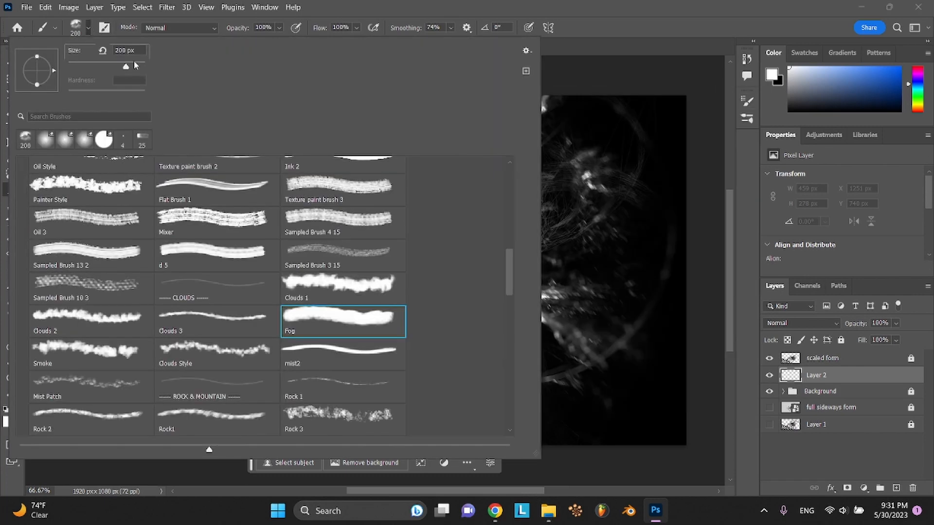
click(133, 64)
Try large white fog strokes on Layer 2 behind the right and lower parts of the form, and undo them
mouse_move(544, 343)
mouse_down()
mouse_move(563, 417)
mouse_move(585, 448)
mouse_move(650, 348)
mouse_up()
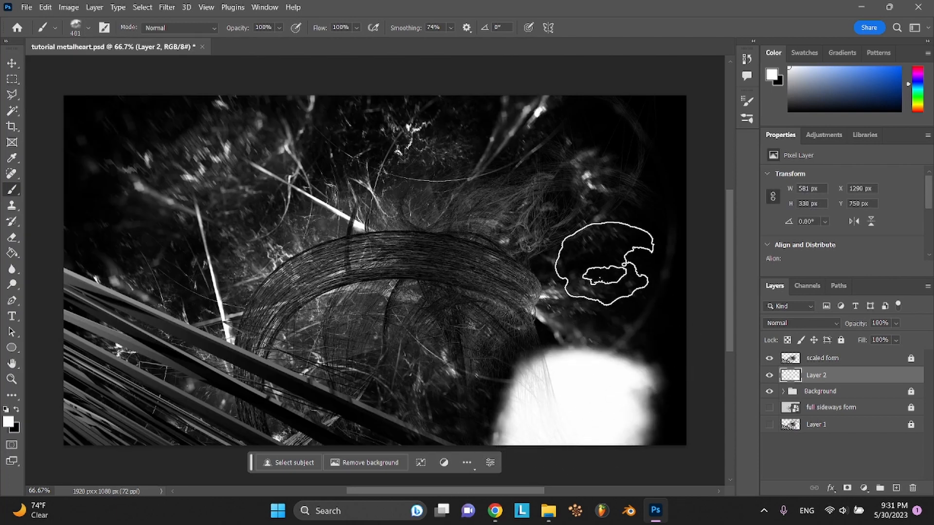
drag(611, 277, 434, 209)
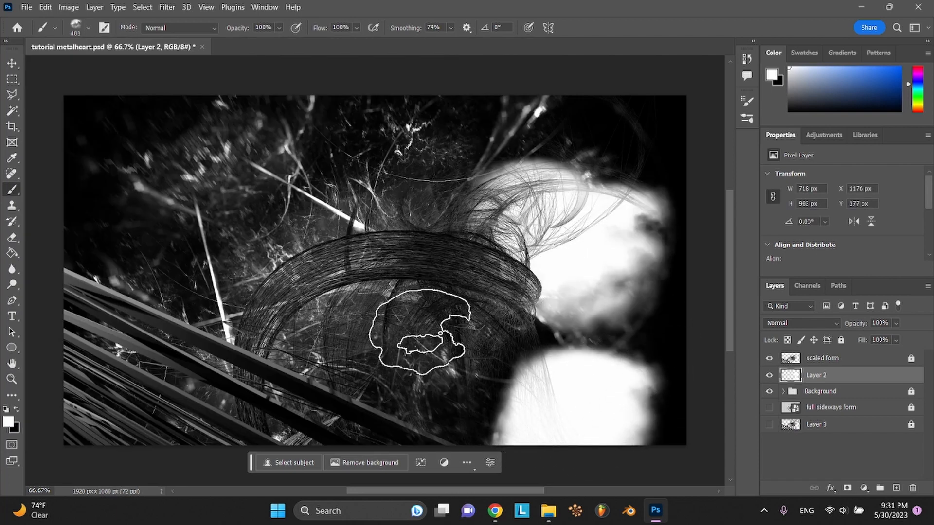
drag(427, 344, 261, 375)
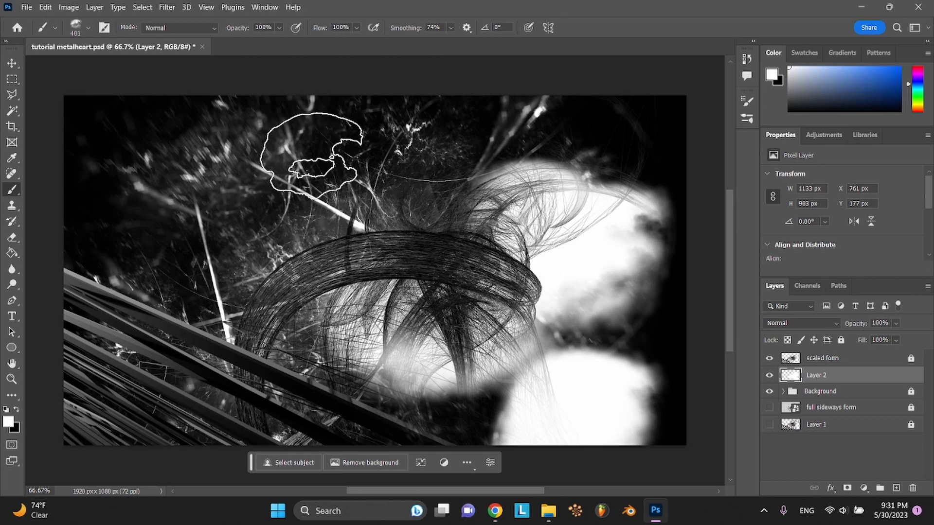
key(ctrl+z)
key(ctrl+z)
key(ctrl+z)
Paint large white fog patches behind the form at the right, bottom and upper left of Layer 2, and reduce the layer opacity to 10%
mouse_move(557, 357)
mouse_down()
mouse_move(575, 276)
mouse_move(562, 321)
mouse_move(590, 290)
mouse_move(523, 173)
mouse_move(521, 188)
mouse_up()
mouse_move(419, 365)
mouse_down()
mouse_move(144, 430)
mouse_move(167, 323)
mouse_move(175, 129)
mouse_move(316, 178)
mouse_move(358, 155)
mouse_up()
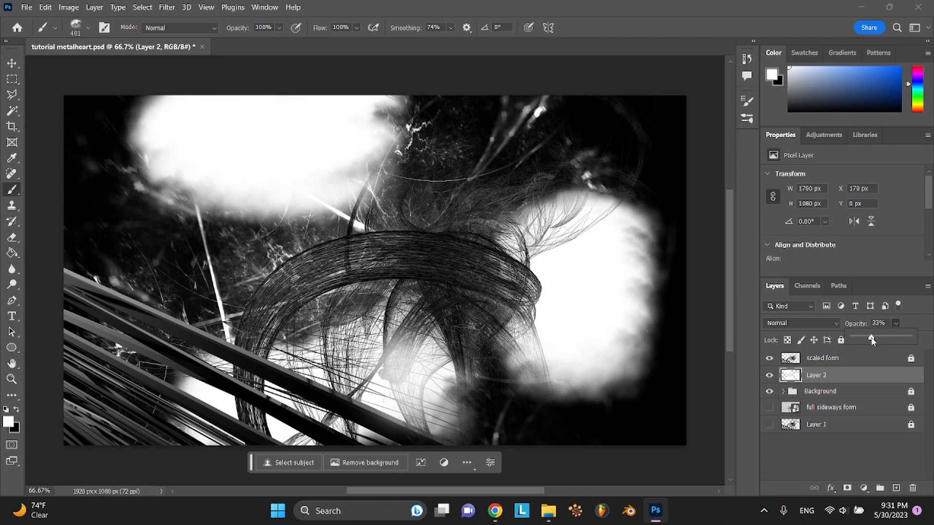
drag(872, 339, 859, 341)
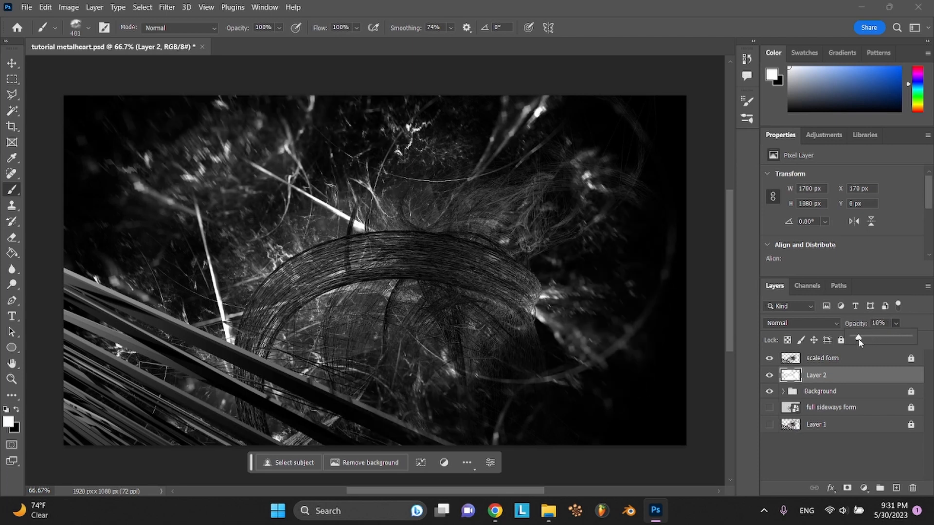
Set the blending mode of Layer 2 to Color Dodge
click(850, 378)
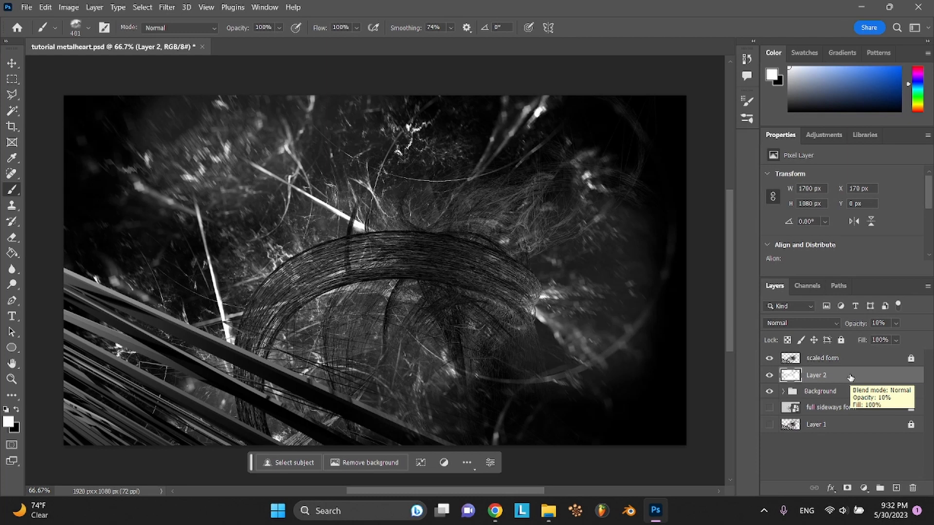
click(815, 324)
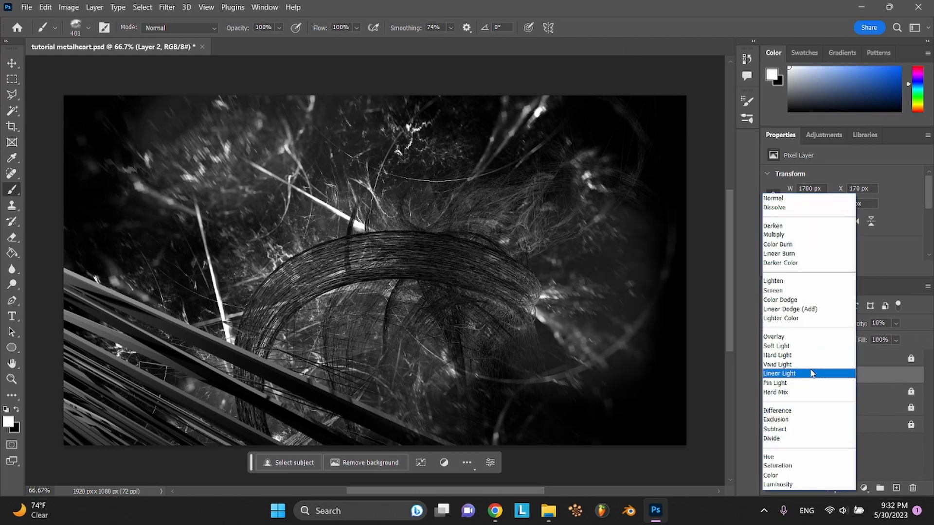
click(813, 302)
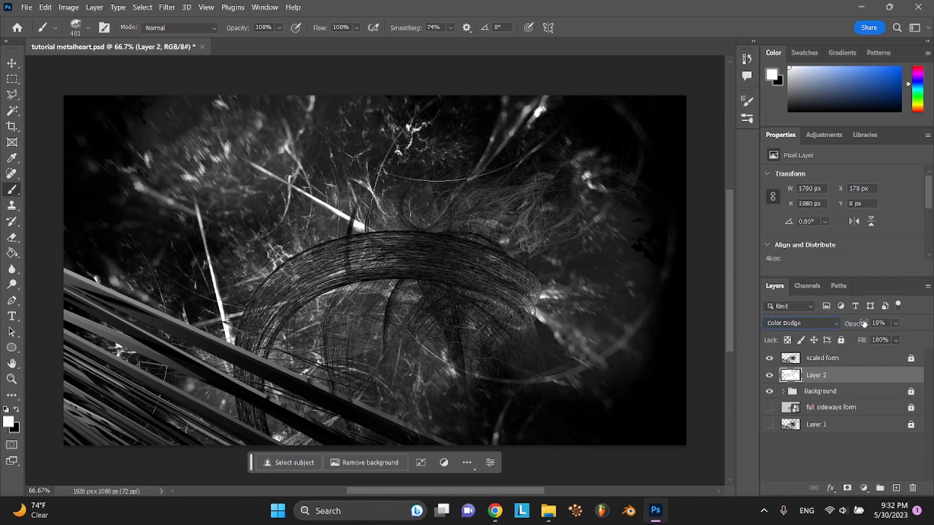
Change the blending mode of Layer 2 to Soft Light and set its opacity to 59%
click(895, 324)
drag(917, 340, 919, 341)
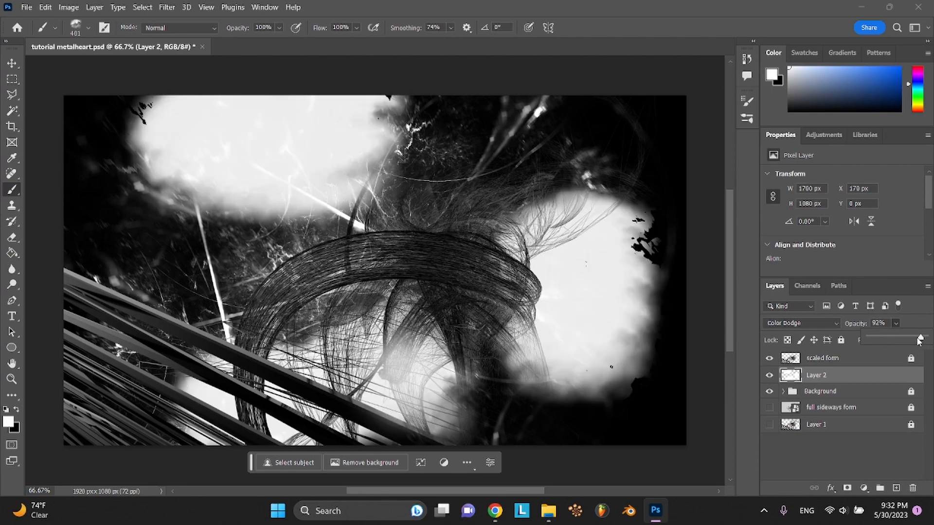
click(815, 321)
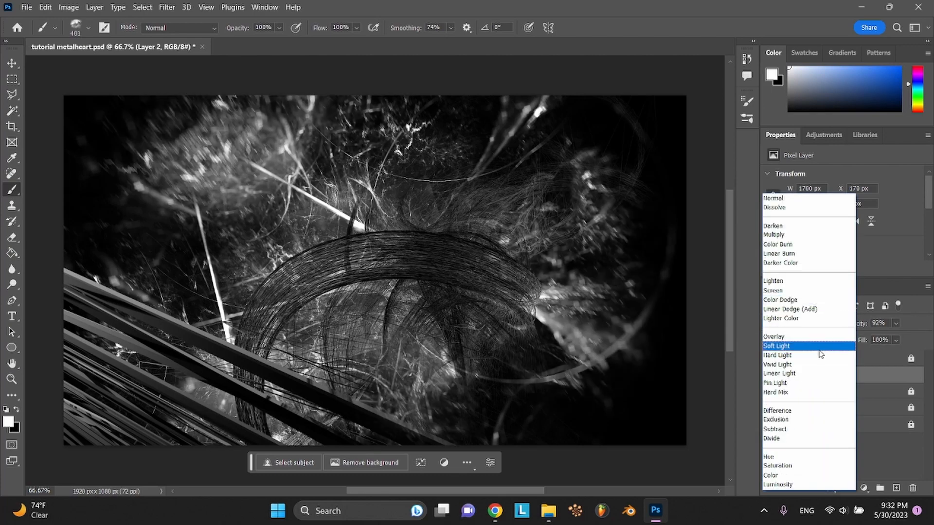
click(816, 347)
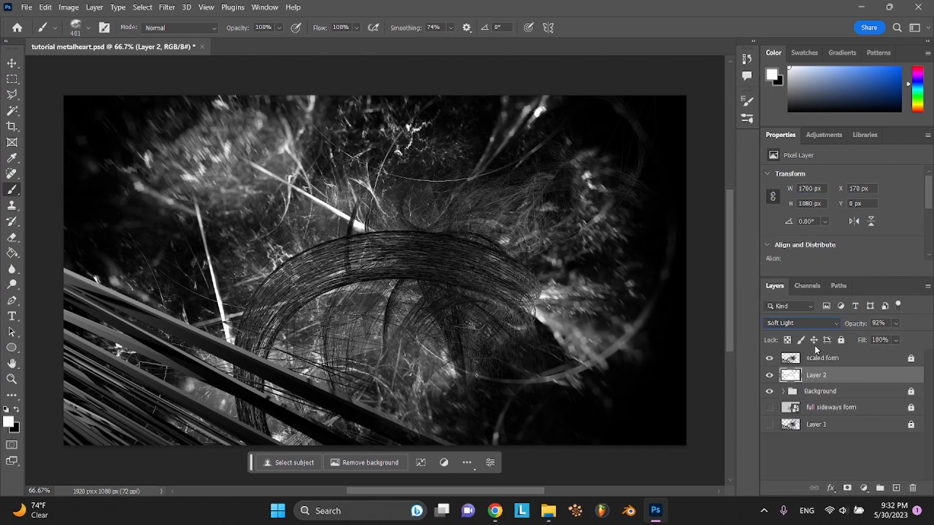
click(893, 326)
click(890, 338)
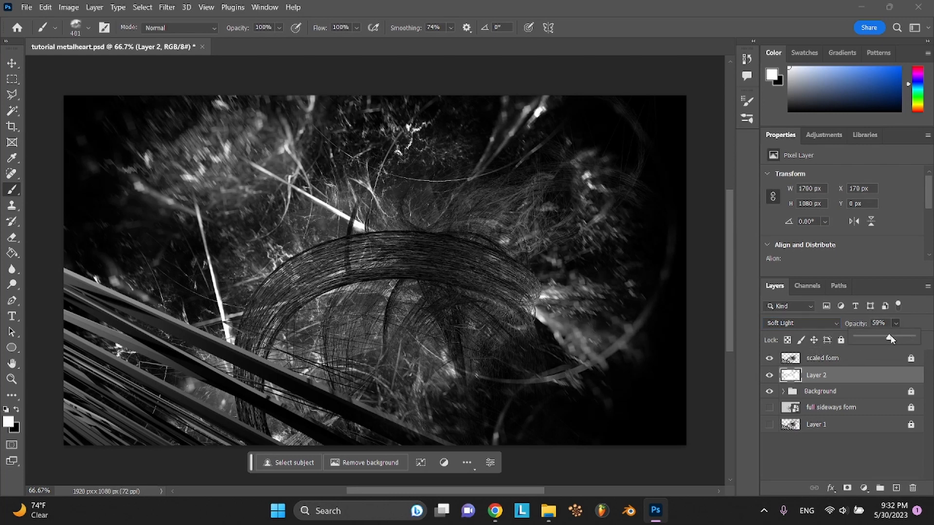
Lock Layer 2 completely, save the document, and switch to the Rectangular Marquee tool
click(841, 341)
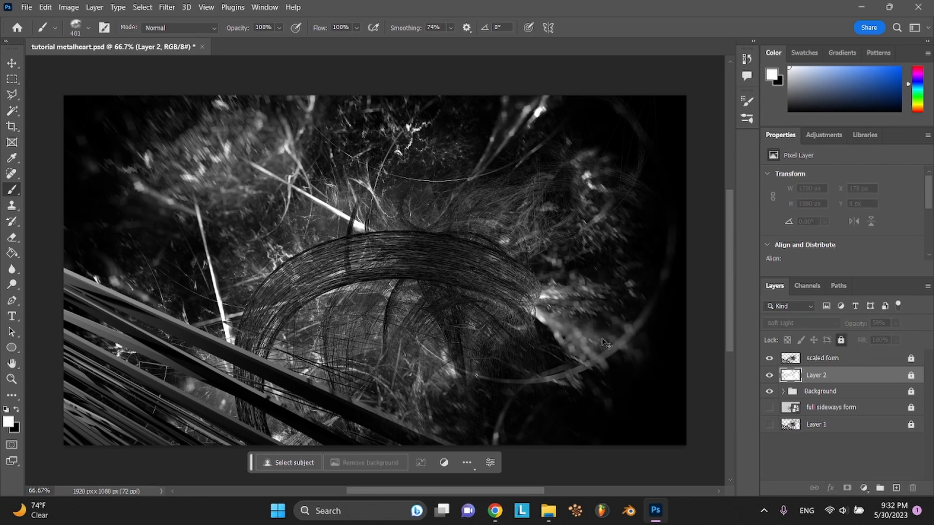
key(ctrl+s)
click(19, 74)
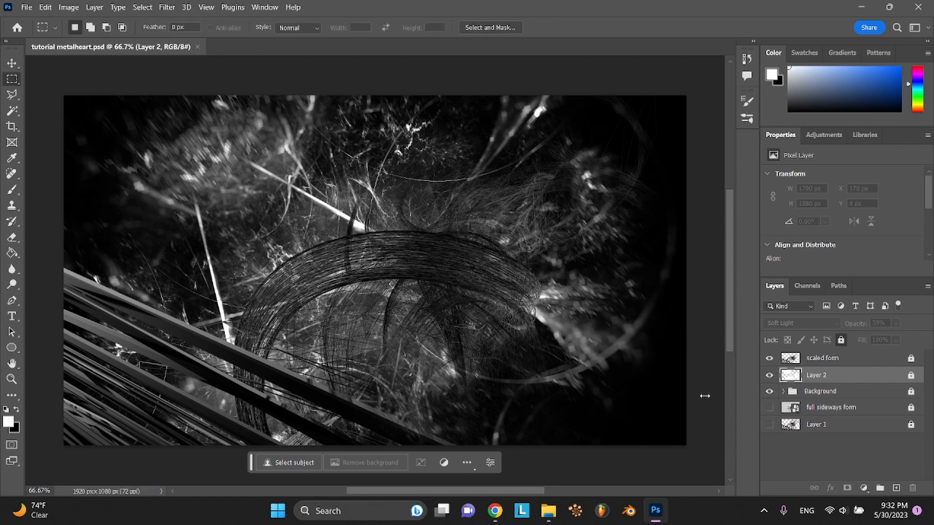
Switch to Chrome and search Google Images for "smoke overlay photoshop"
click(495, 510)
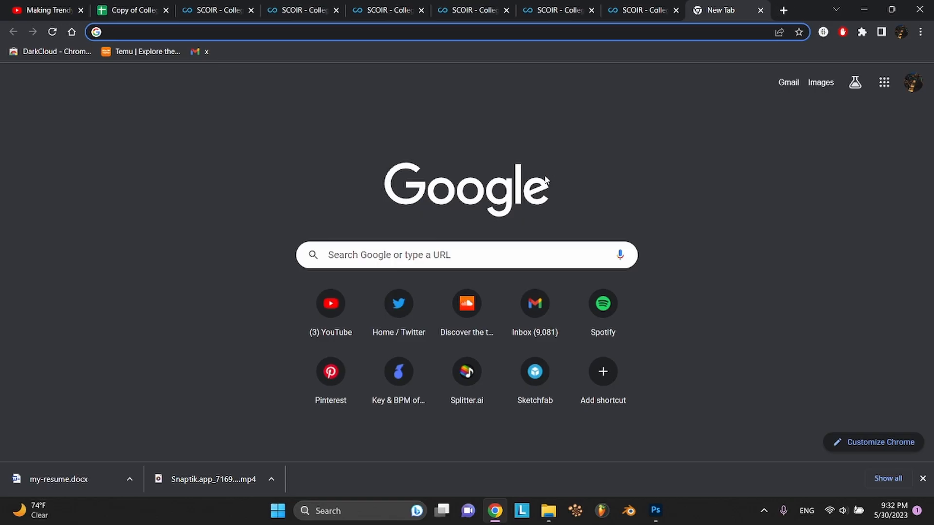
text(smoke ov)
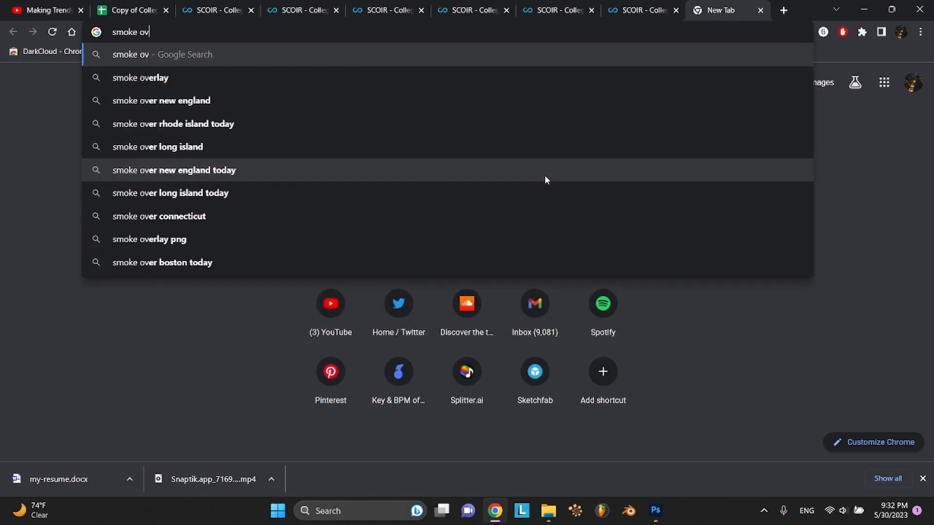
text(erlay oh)
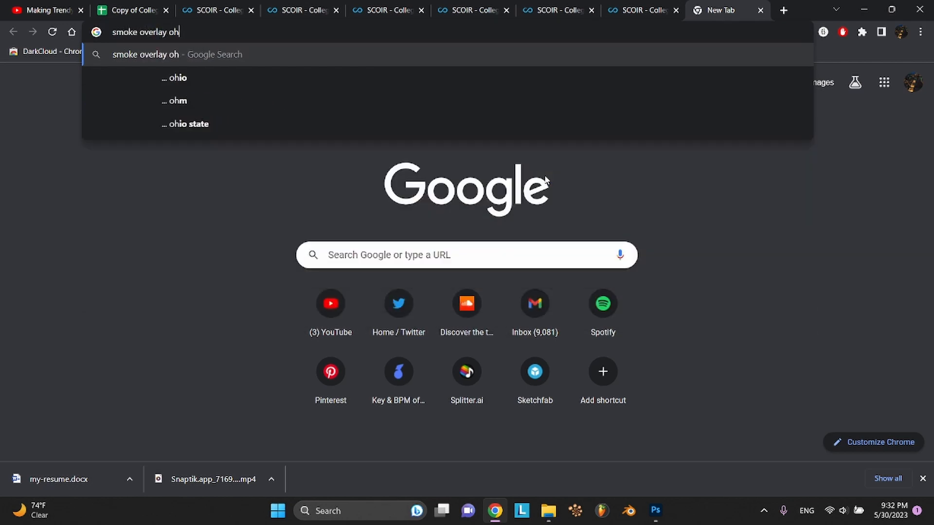
key(BackSpace)
key(BackSpace)
text(photos)
key(Return)
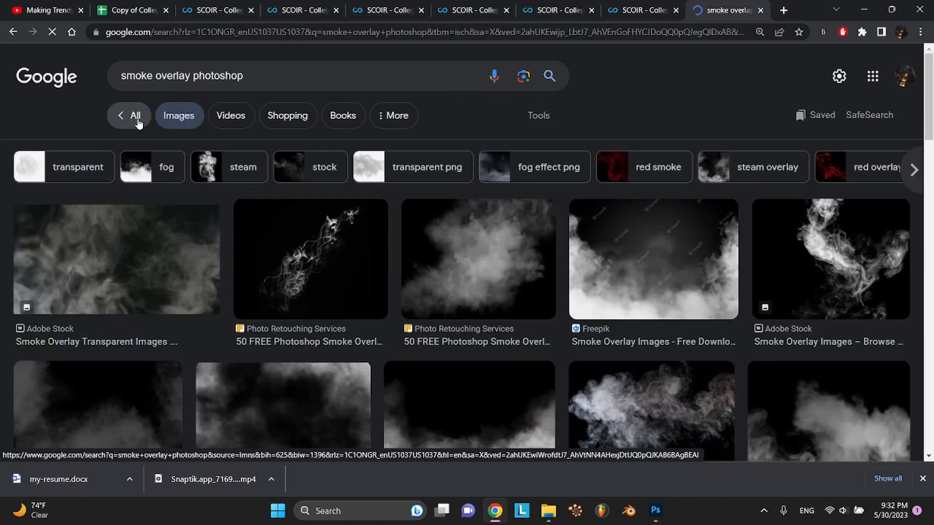
Open the preview of the Freepik smoke image with dense fog rising along the bottom of a black background
scroll(258, 254, down, 4)
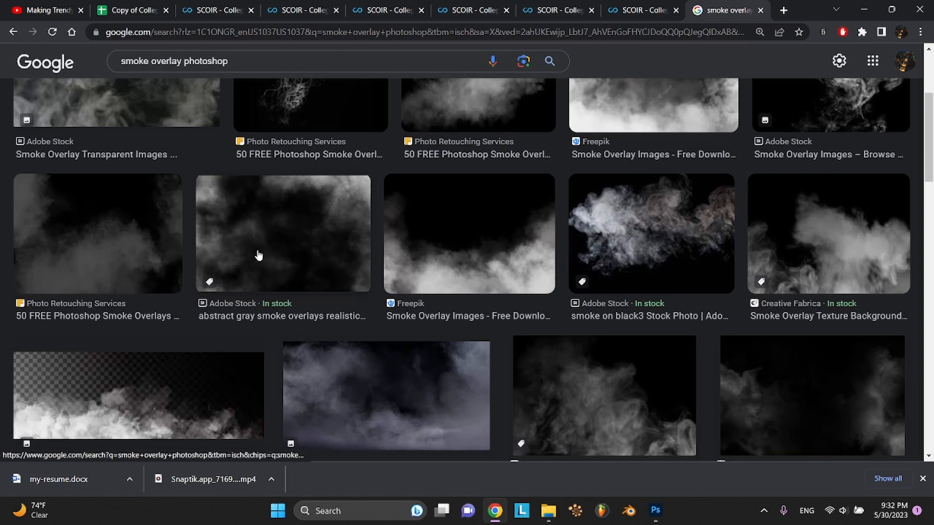
scroll(257, 254, up, 2)
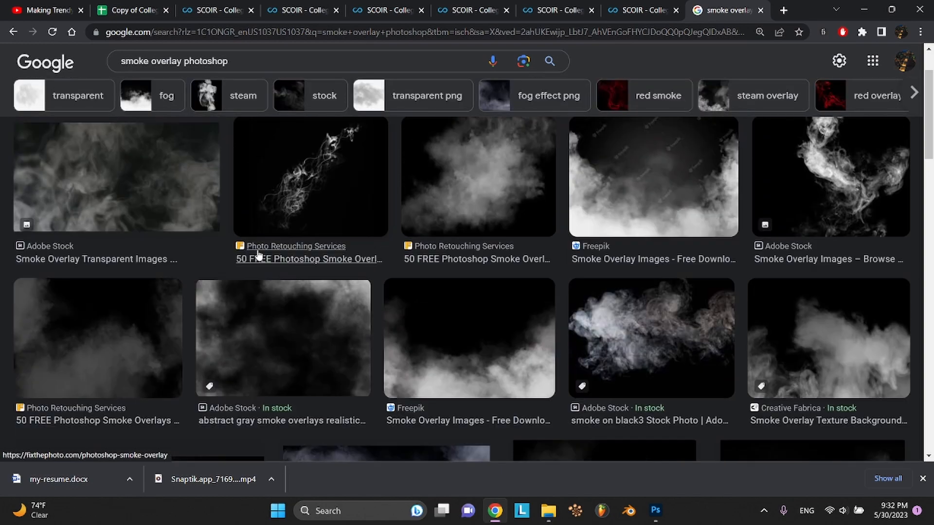
click(400, 335)
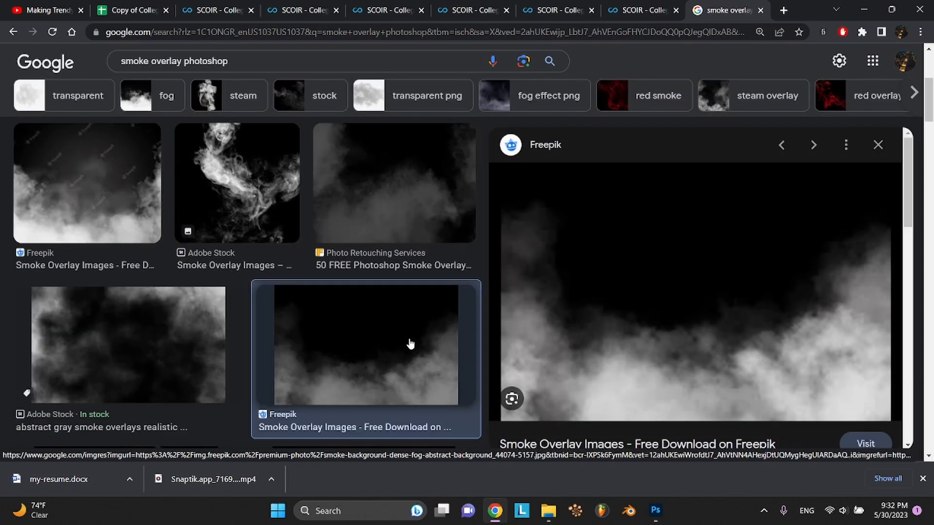
Look through the related smoke images and the further search results for alternative overlays
scroll(563, 315, down, 1)
scroll(563, 314, down, 8)
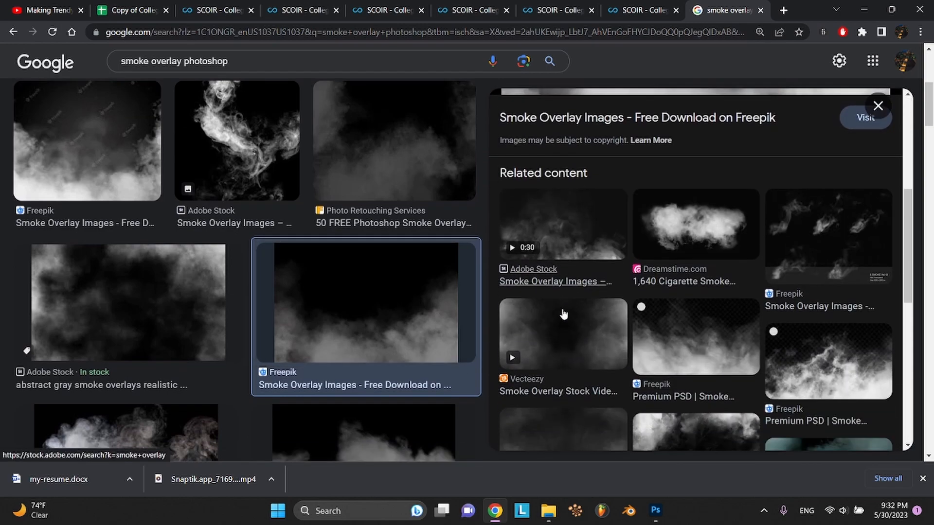
scroll(563, 315, down, 4)
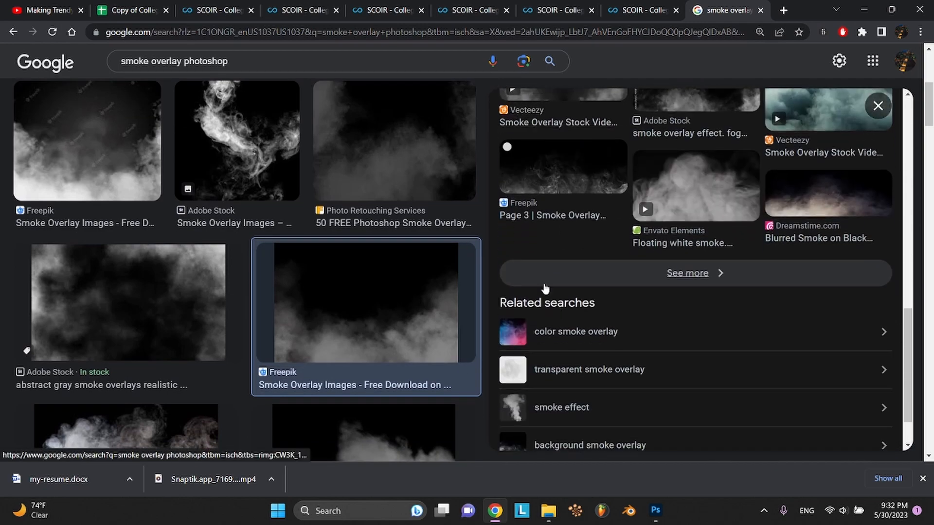
scroll(416, 307, down, 3)
scroll(416, 307, down, 12)
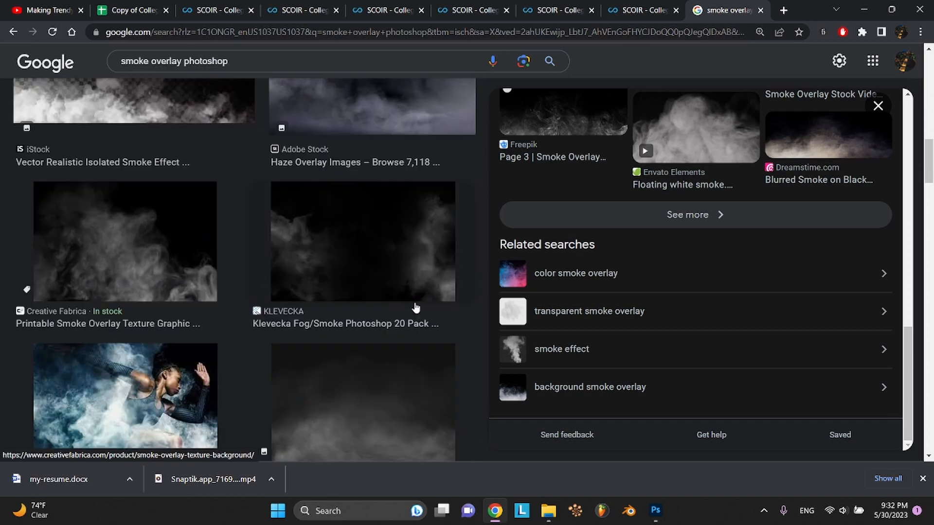
scroll(415, 307, down, 10)
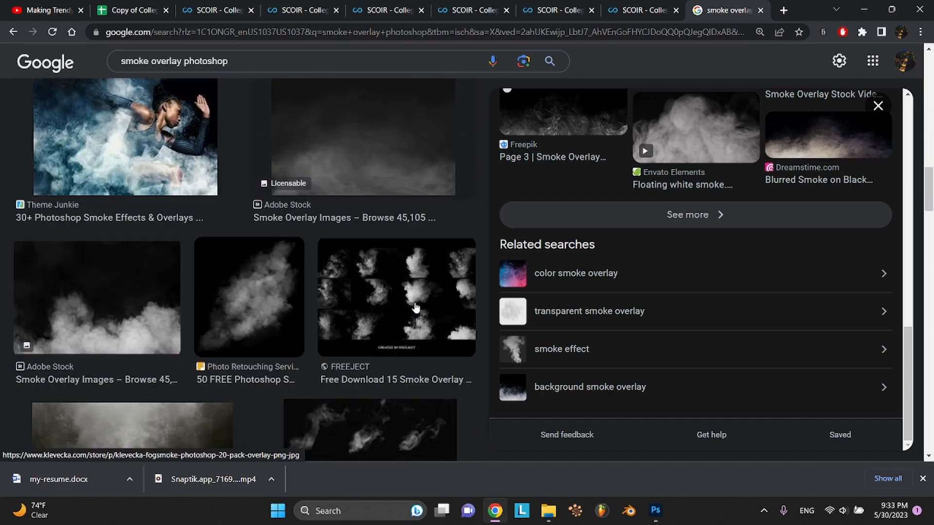
scroll(626, 241, up, 5)
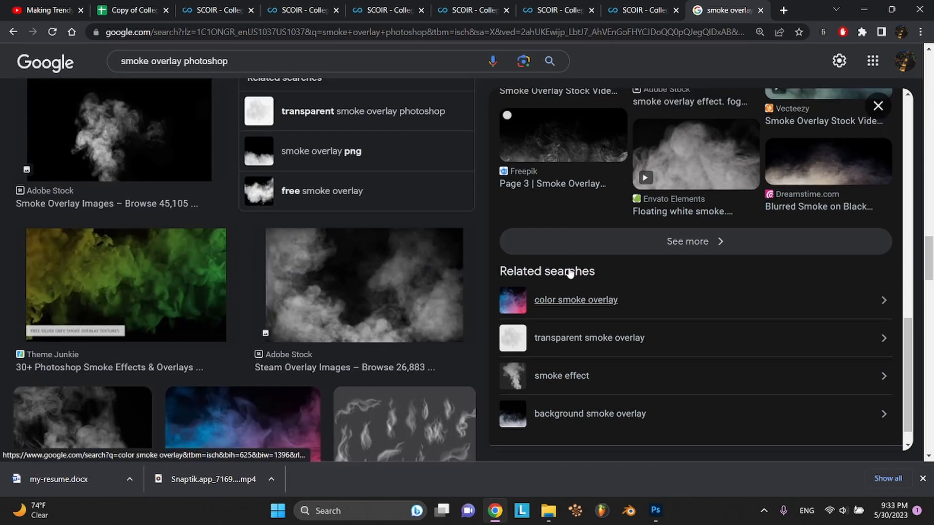
Save the previewed Freepik fog image to Downloads as smoke-background-dense-fog-abstract-background_44074-5157
right_click(637, 262)
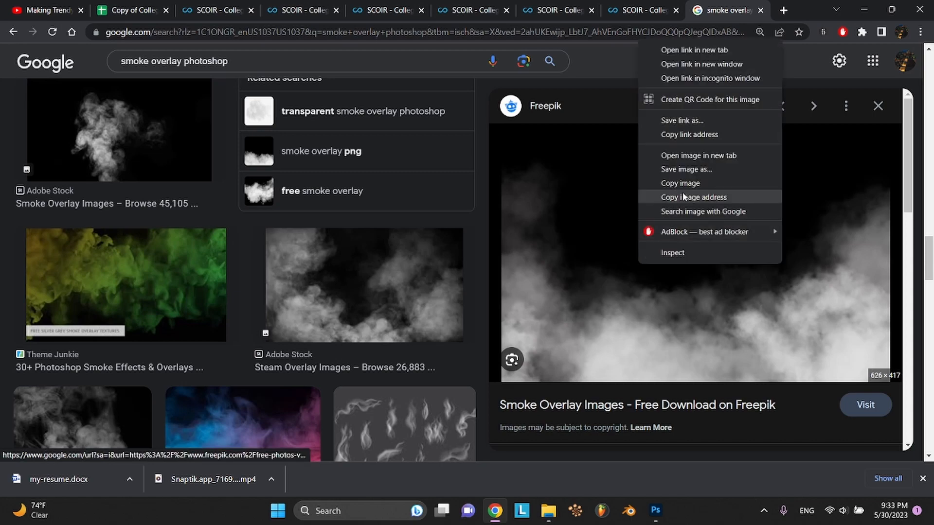
click(679, 168)
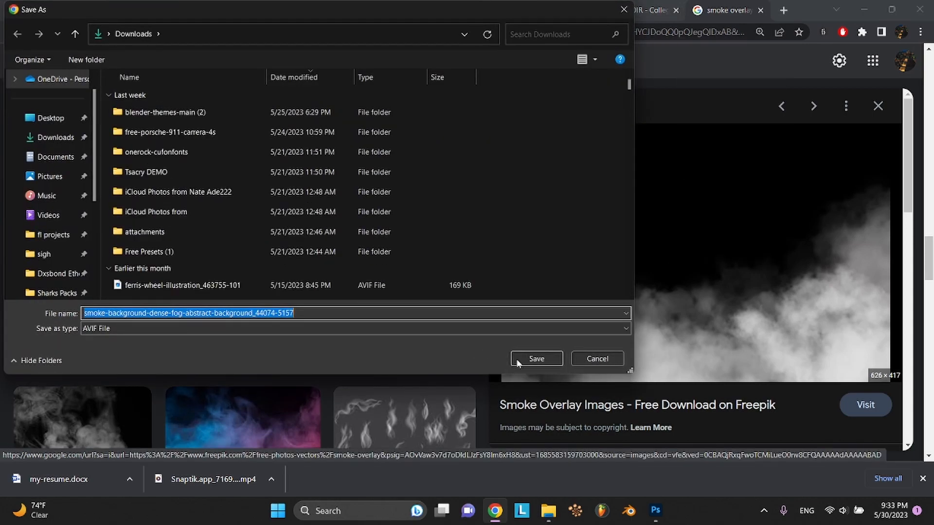
click(530, 359)
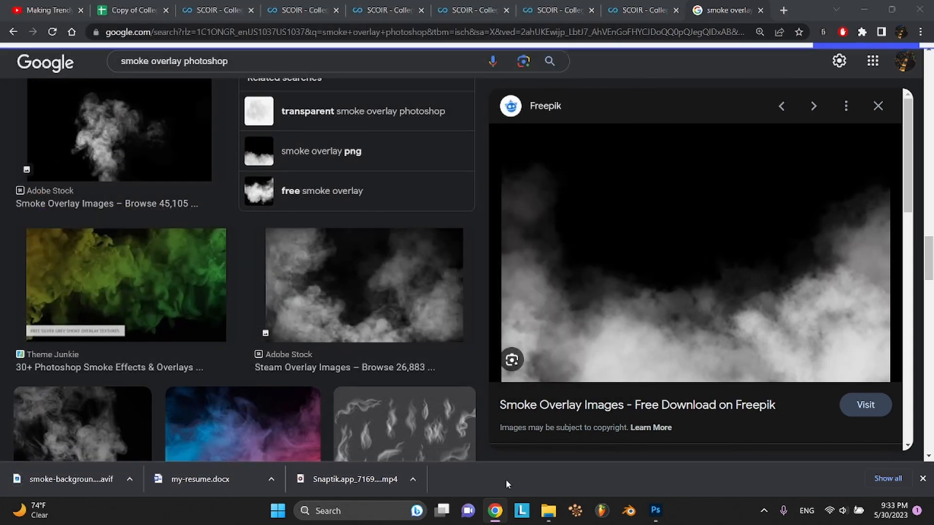
Switch to Photoshop and place the saved smoke-background AVIF from Downloads into tutorial metalheart, accepting the default Camera Raw settings
click(655, 512)
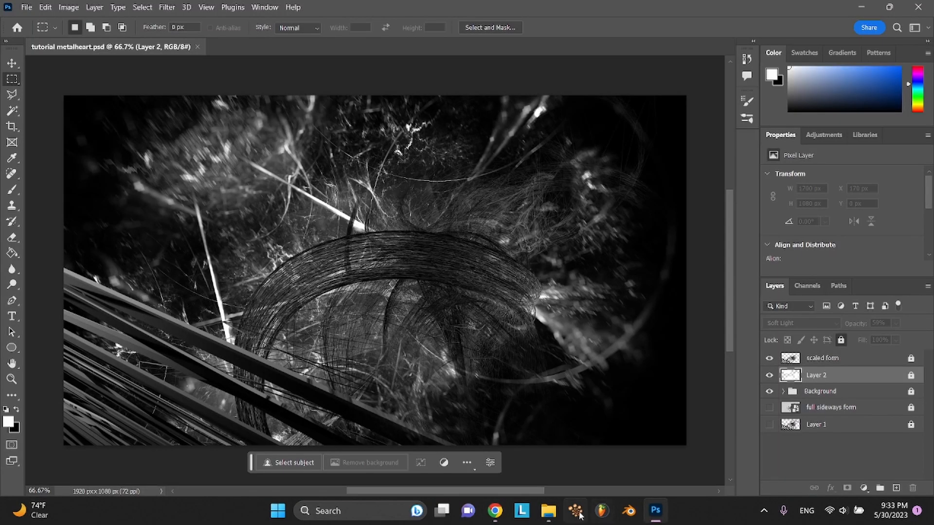
click(548, 511)
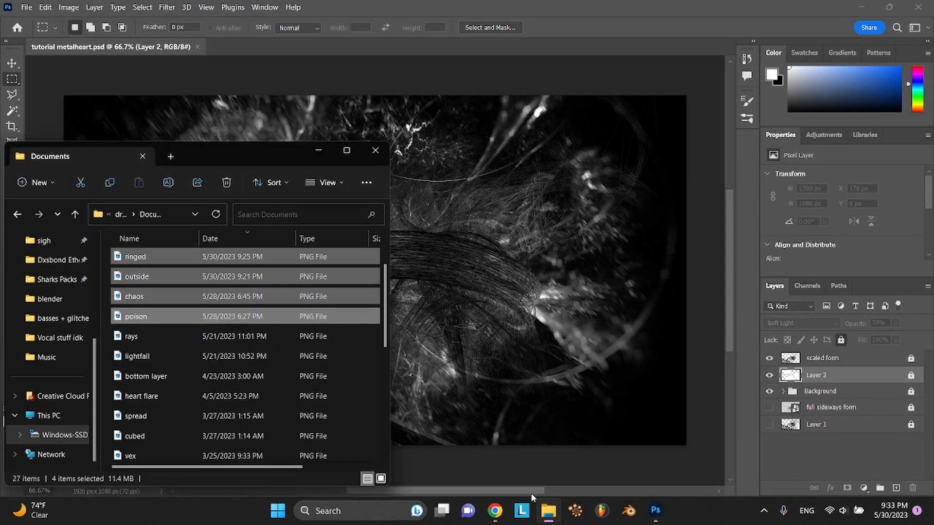
scroll(62, 336, up, 4)
click(55, 318)
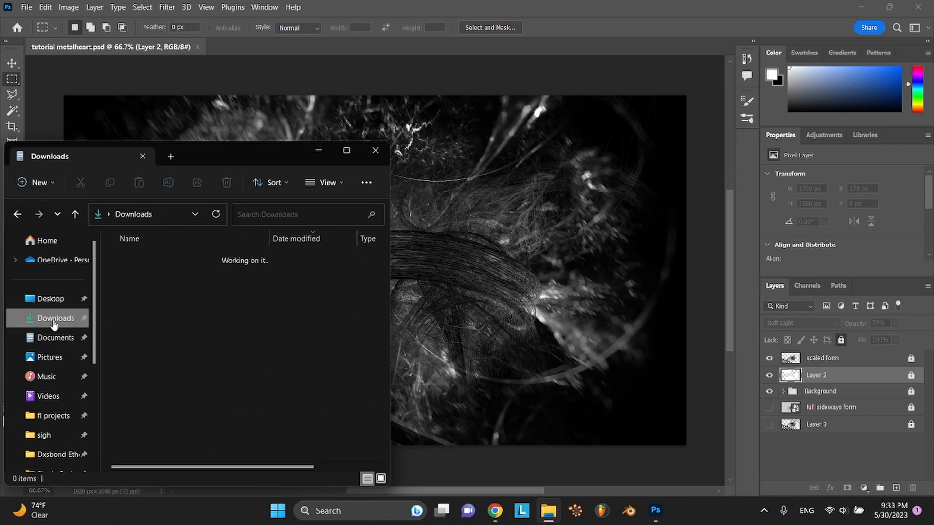
click(136, 275)
drag(135, 275, 434, 290)
click(548, 511)
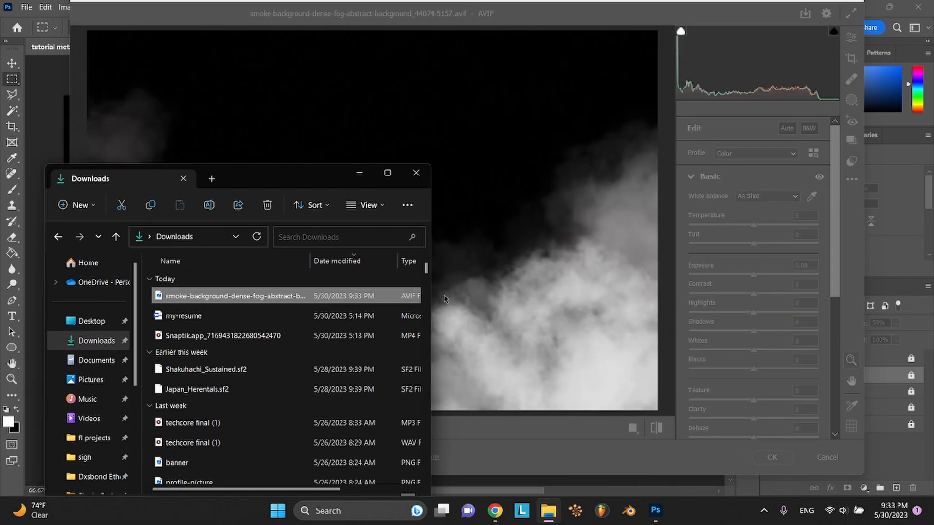
click(484, 228)
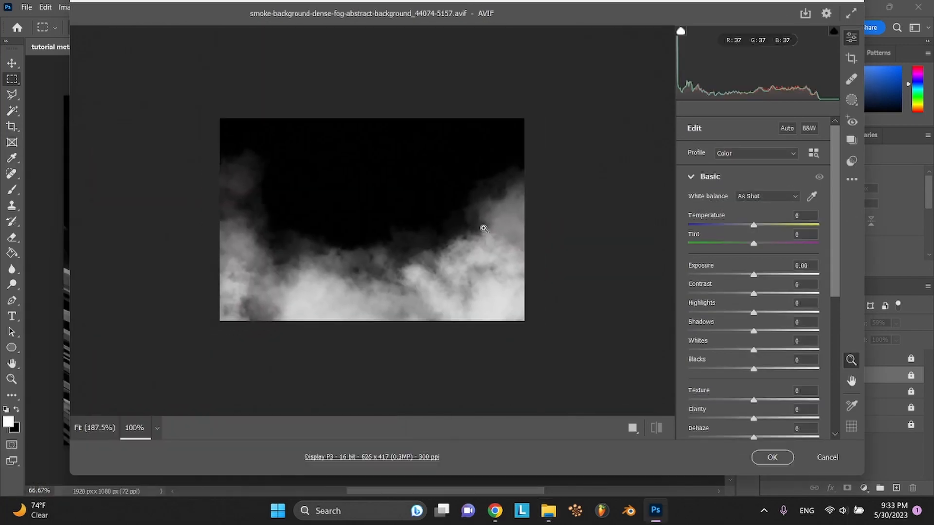
click(773, 458)
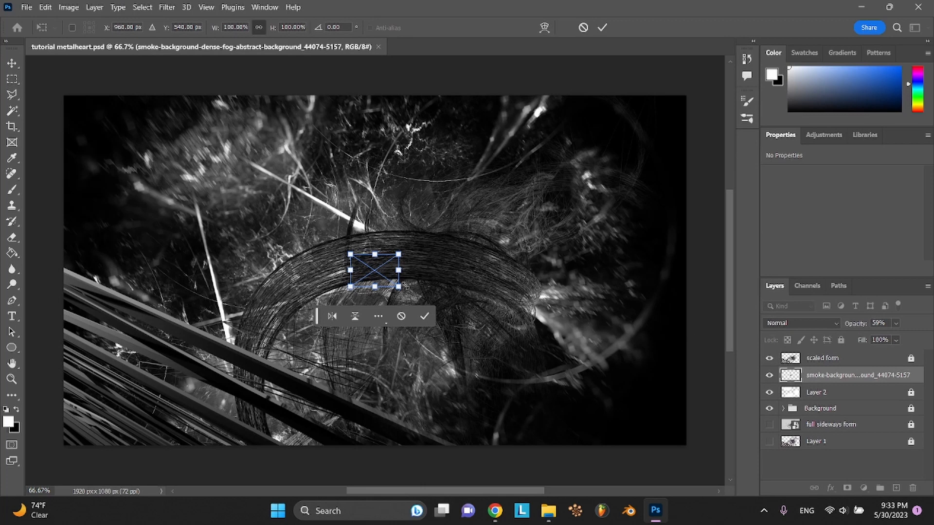
Enlarge the placed smoke image to about 921 × 529 px and move its layer above scaled form
drag(399, 287, 684, 433)
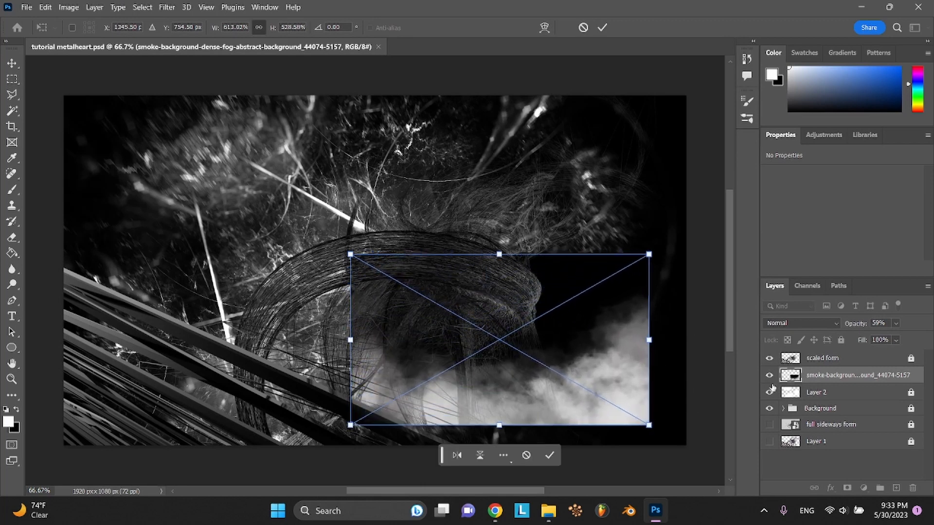
key(Return)
drag(831, 377, 831, 356)
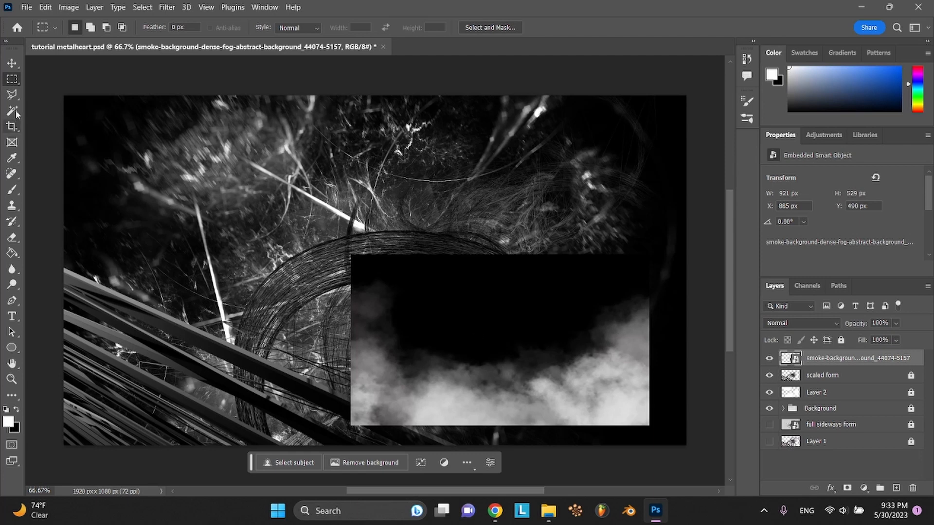
Move the smoke image to the canvas's upper-left corner and enlarge it to about 2012 × 1080 px, covering the whole canvas
click(11, 64)
drag(472, 356, 197, 205)
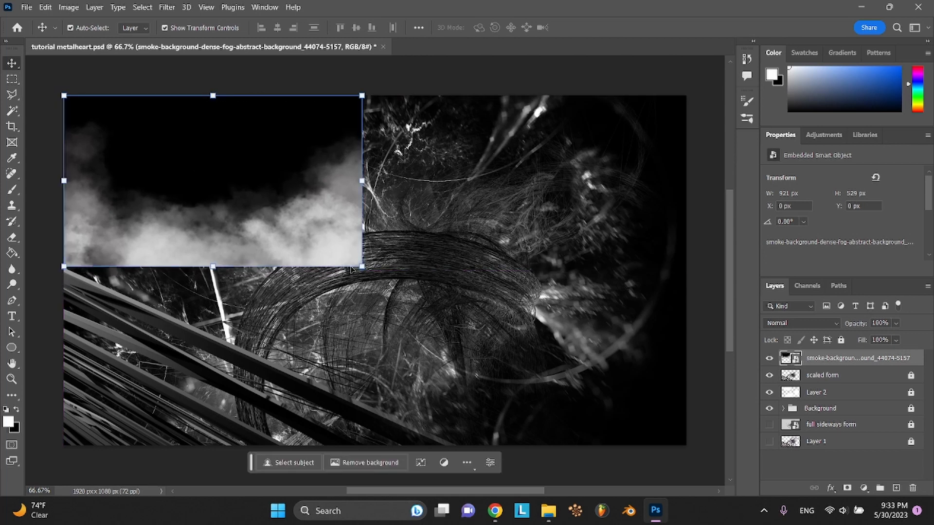
drag(361, 267, 695, 431)
drag(383, 438, 382, 445)
click(602, 27)
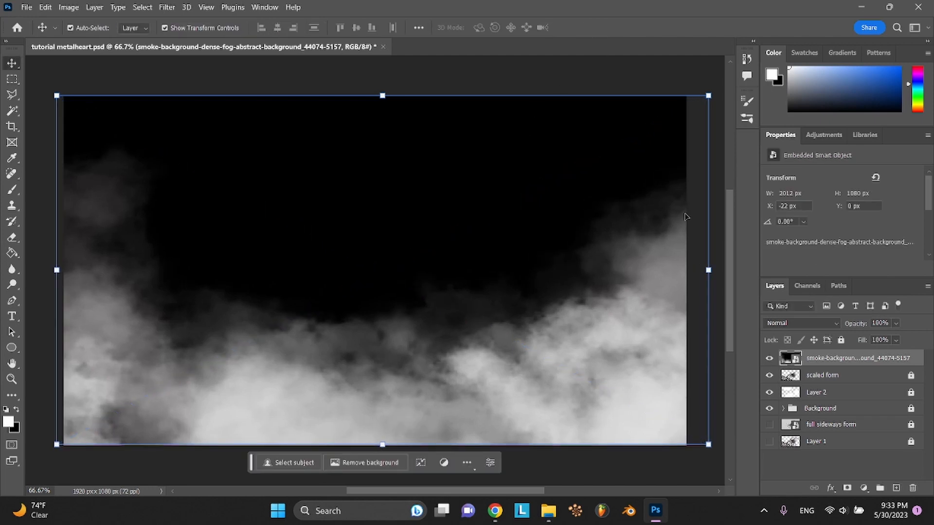
Hide the smoke layer, save the document, and toggle the layer's visibility to compare before leaving it shown
click(769, 359)
key(ctrl+s)
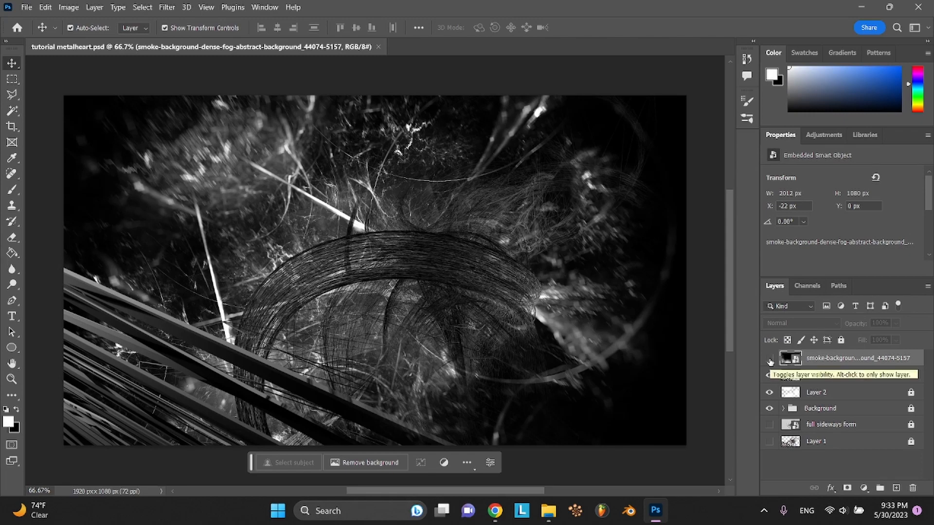
click(769, 358)
click(770, 359)
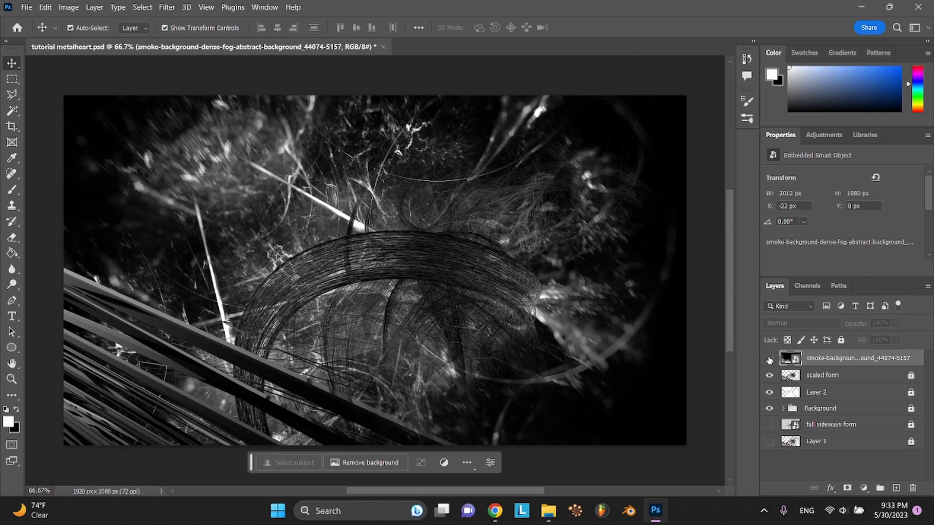
click(769, 359)
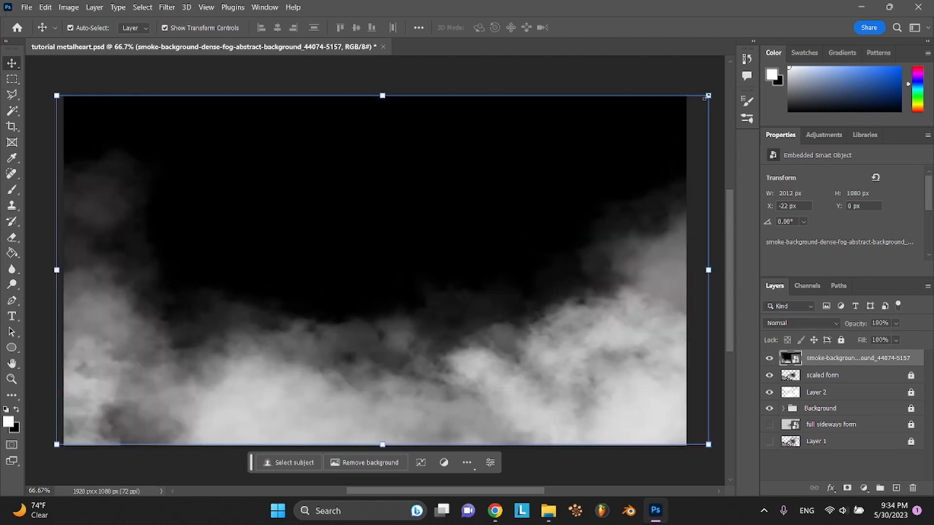
Shrink the smoke image to about 1830 × 921 px against the canvas's lower-left corner and set its blending mode to Lighter Color
drag(705, 98, 647, 149)
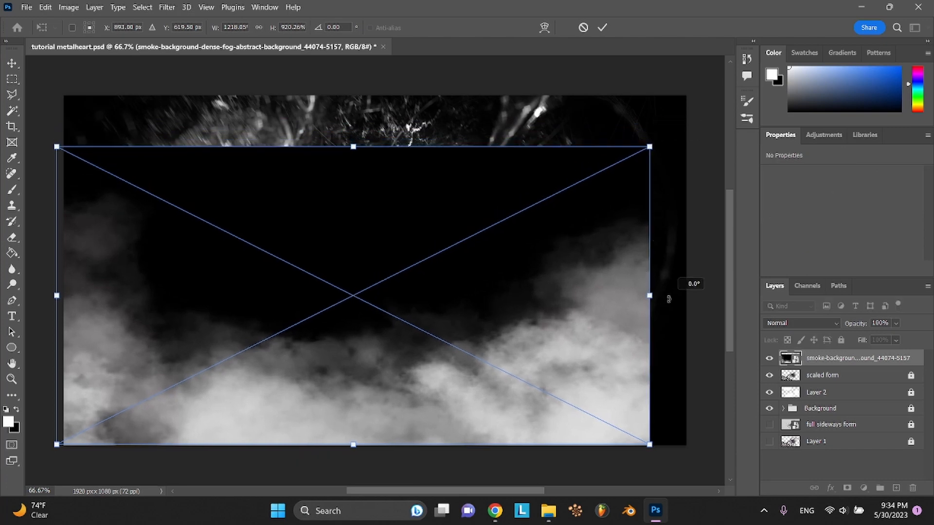
key(shift+Right)
key(shift+Right)
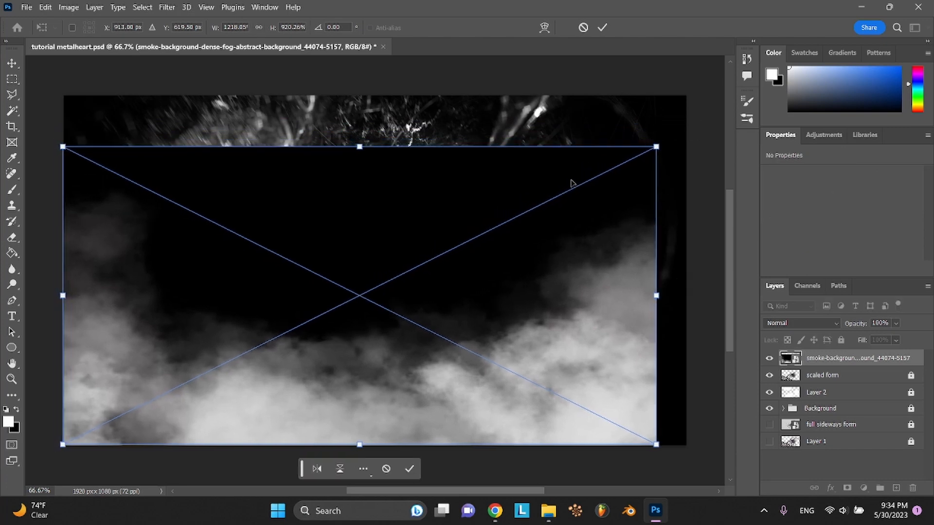
click(600, 28)
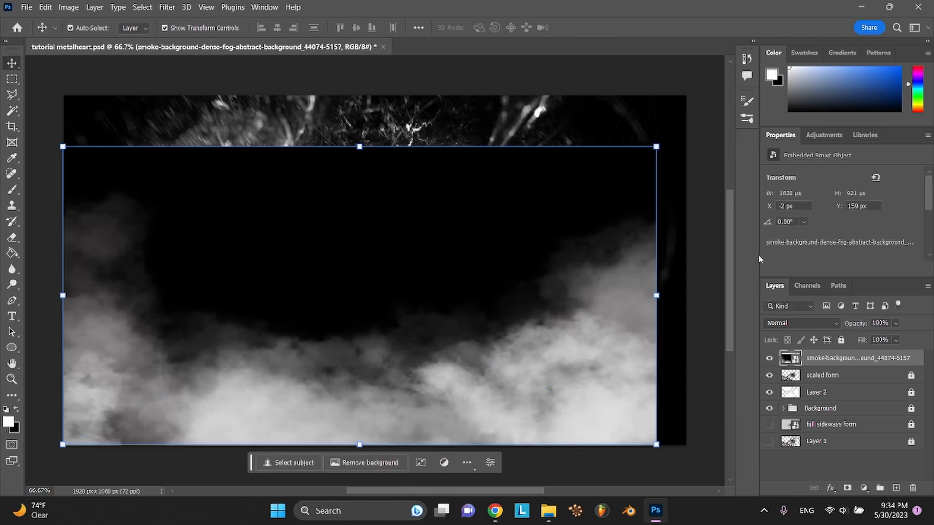
click(782, 323)
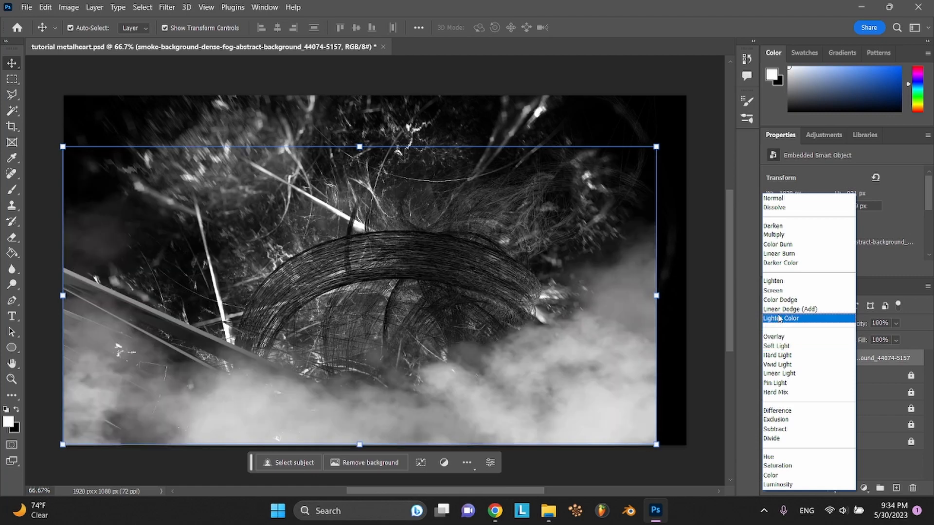
click(779, 318)
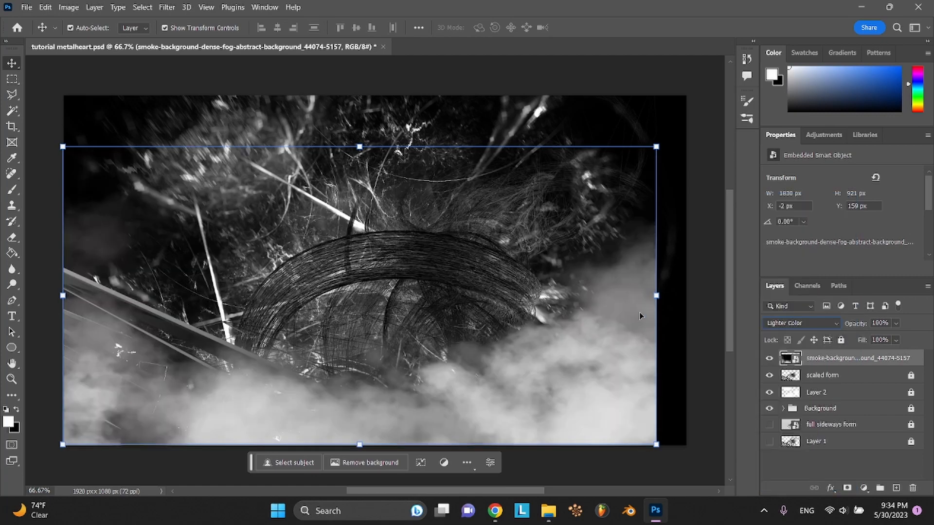
mouse_move(657, 451)
mouse_down()
mouse_move(673, 440)
mouse_move(669, 463)
mouse_up()
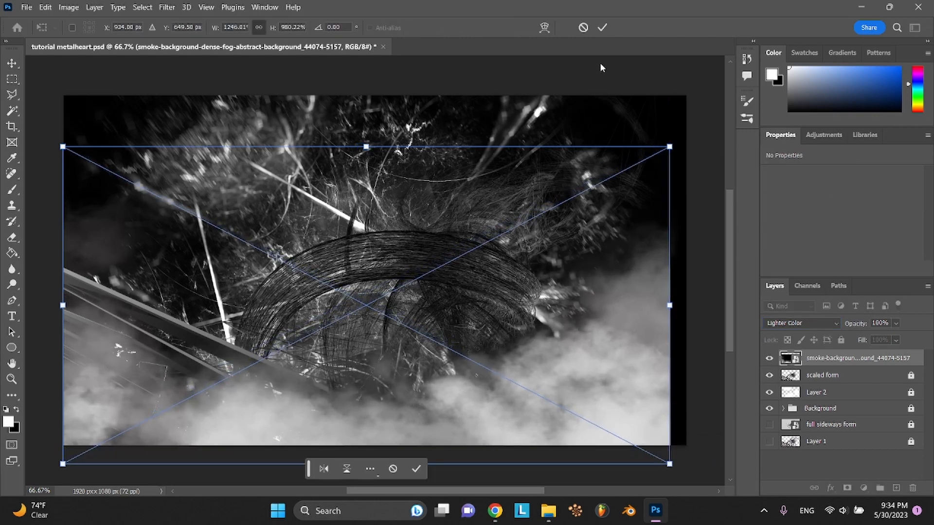
drag(680, 126, 744, 184)
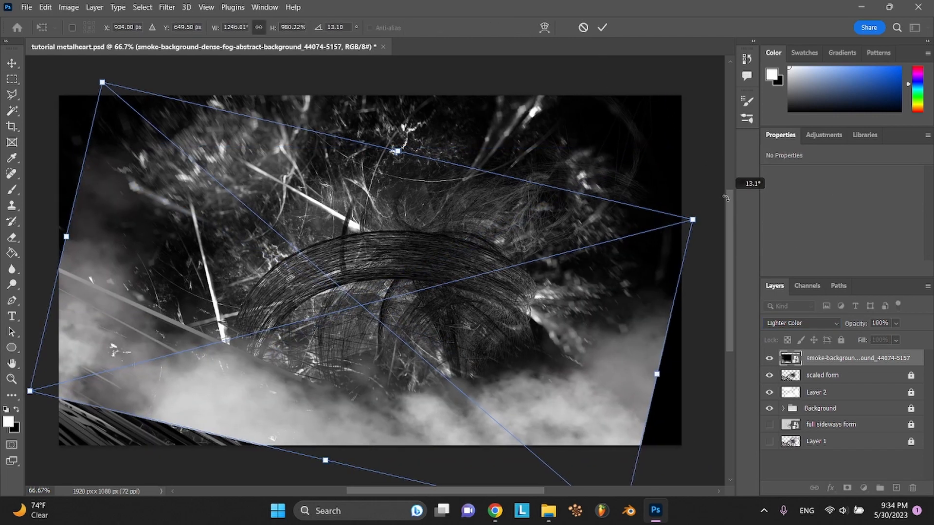
key(Escape)
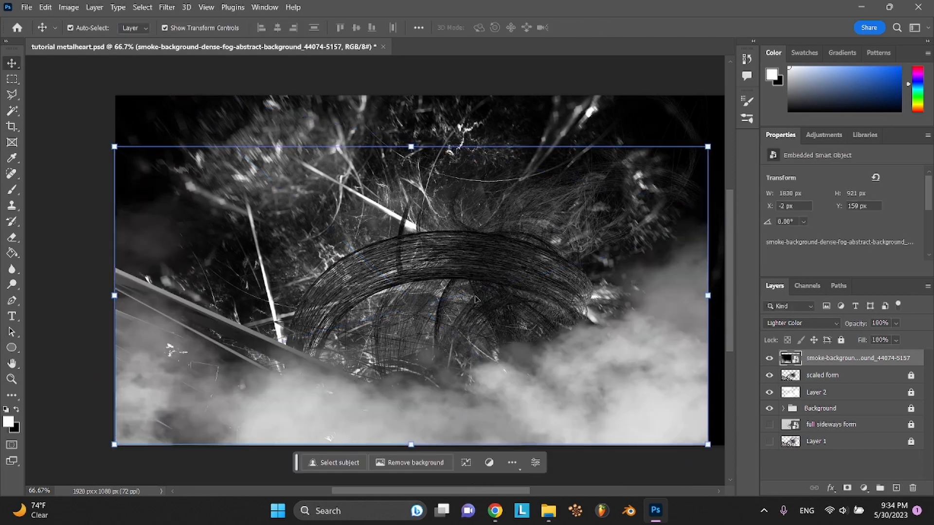
key(shift+alt+n)
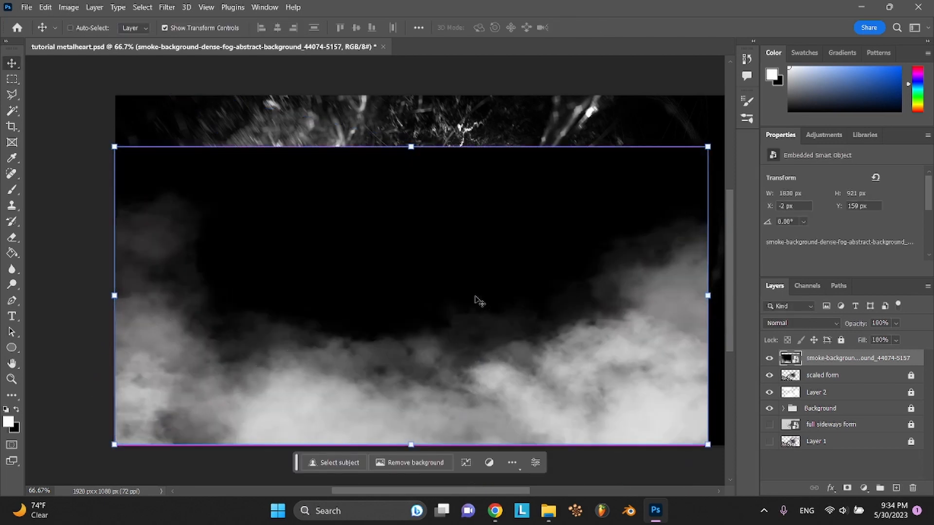
key(ctrl+s)
key(ctrl+z)
Enlarge the smoke image, rotate it about 13° clockwise to span about 2324 × 1533 px, and position it so the smoke lies along the canvas's lower edge
key(ctrl+minus)
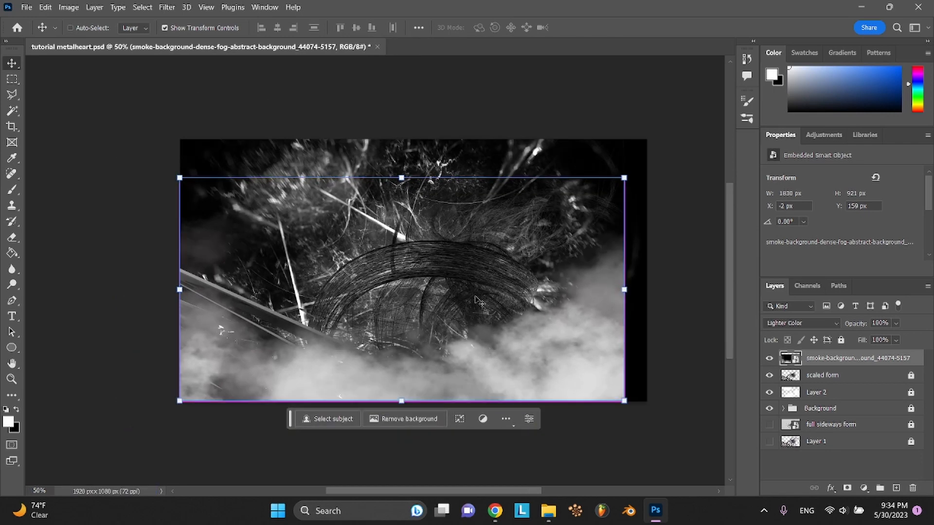
drag(637, 174, 649, 230)
drag(592, 450, 655, 281)
scroll(654, 281, up, 5)
drag(561, 270, 530, 271)
scroll(530, 272, up, 4)
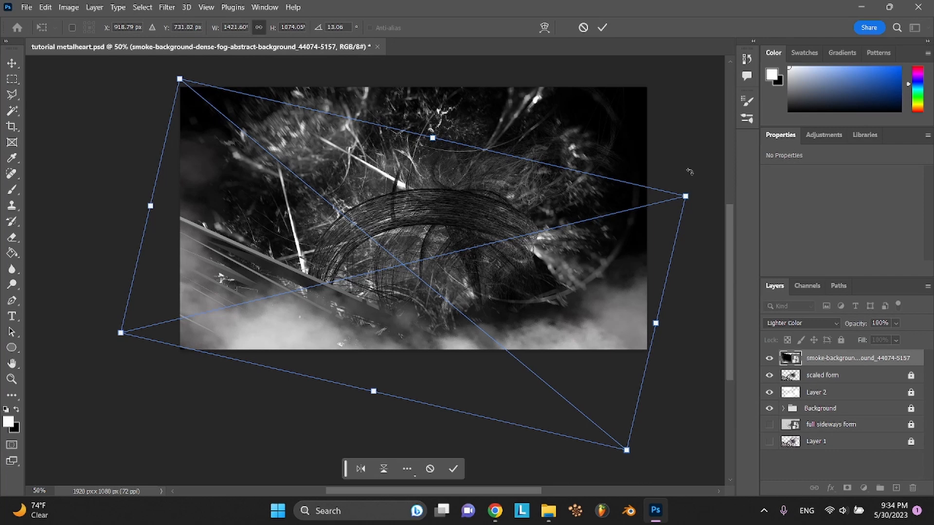
drag(586, 197, 579, 206)
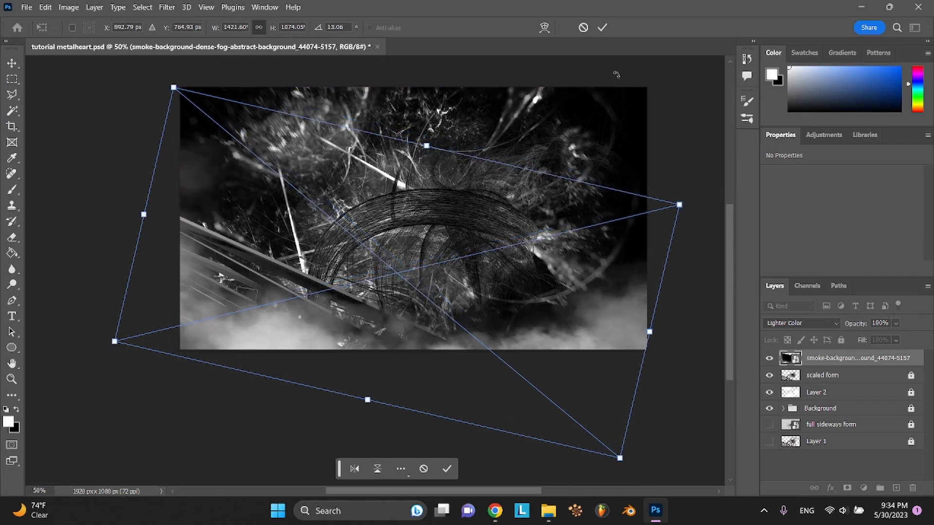
click(602, 27)
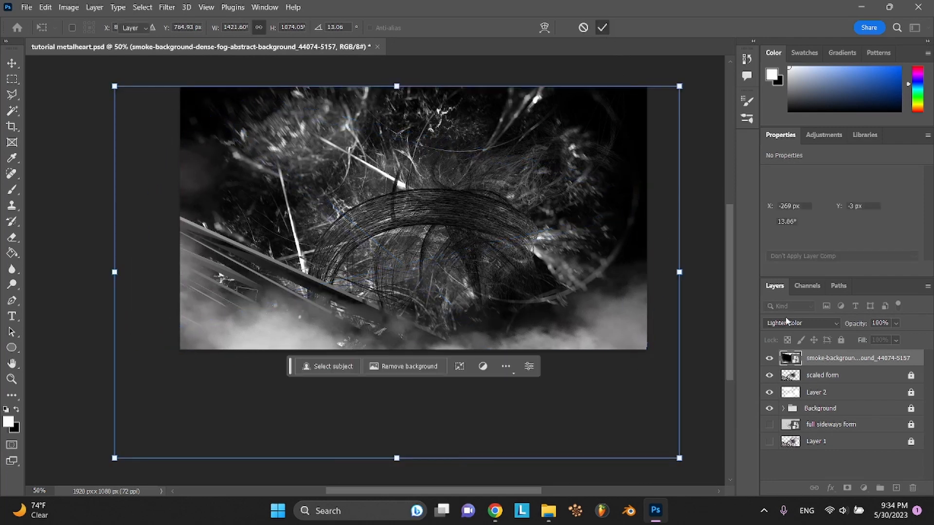
Reduce the smoke layer's opacity to 45%, lock the layer, and save the document
click(896, 323)
drag(882, 339, 878, 338)
key(ctrl+s)
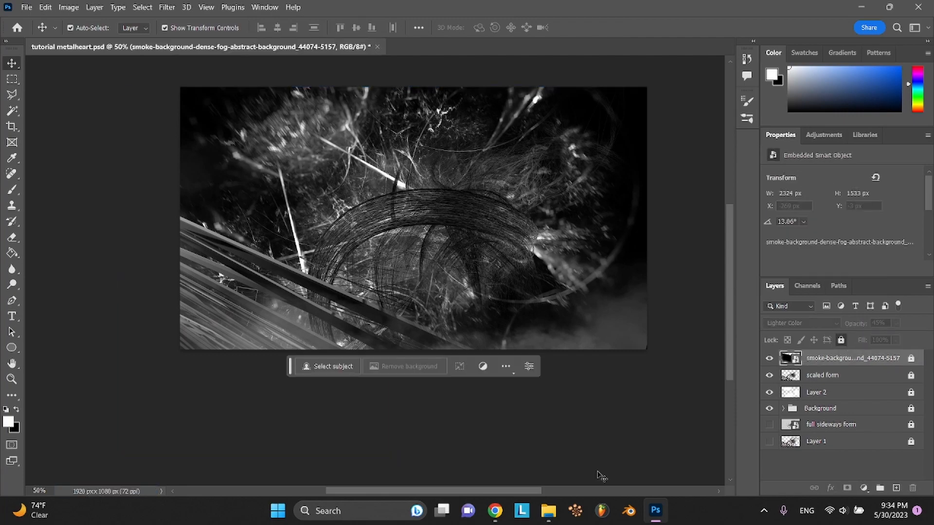
Switch to Chrome and examine the "smoke overlay photoshop" image results and related images for another smoke or fog overlay
click(495, 511)
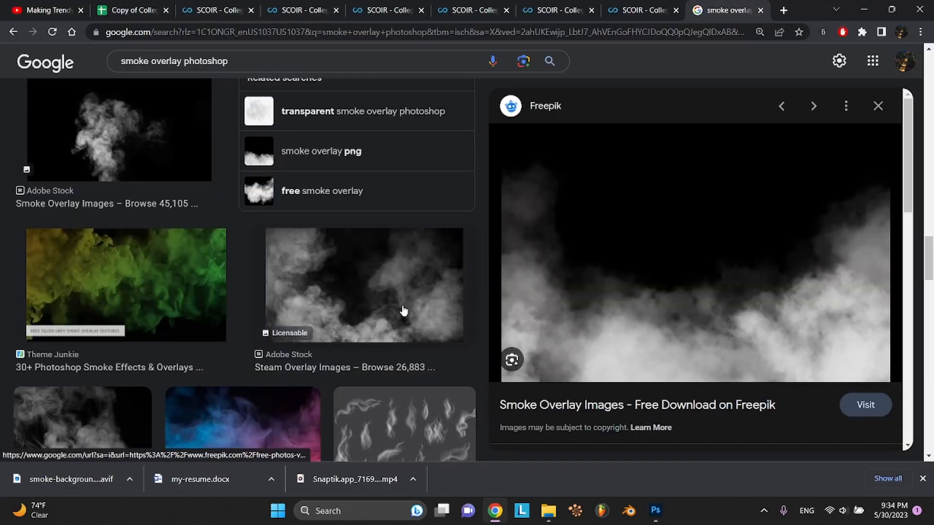
scroll(402, 313, down, 10)
scroll(403, 310, down, 10)
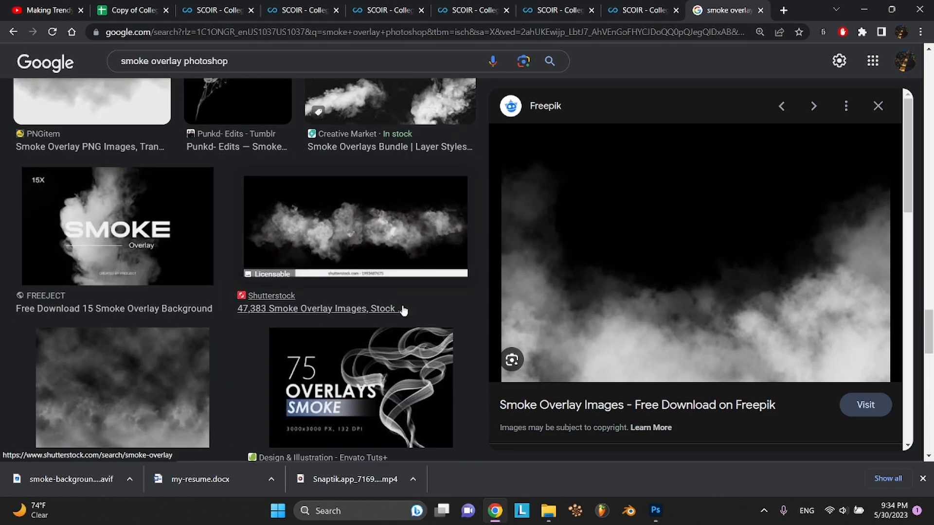
scroll(403, 310, down, 10)
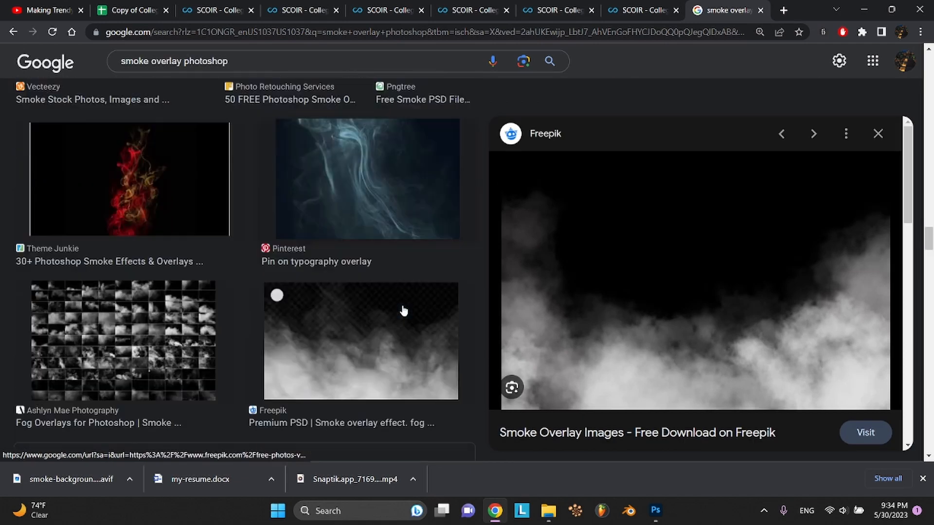
scroll(404, 311, up, 10)
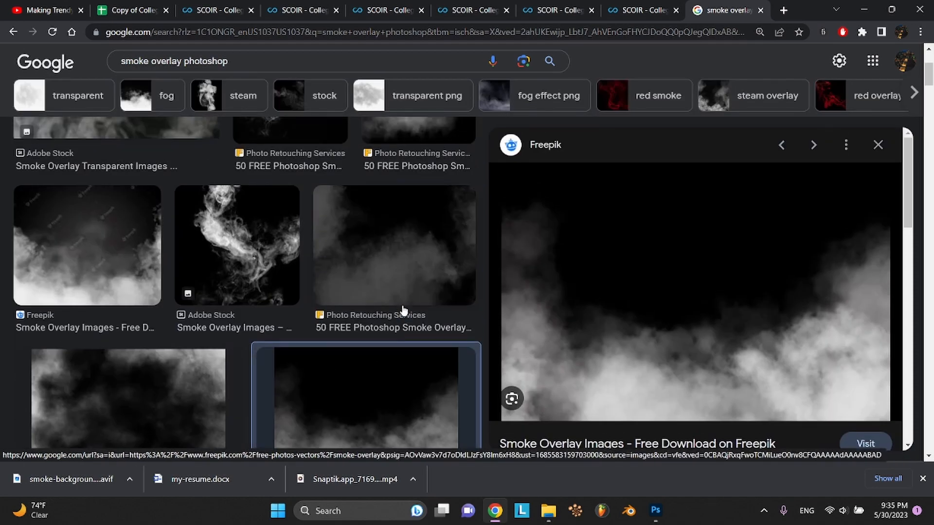
scroll(403, 311, up, 5)
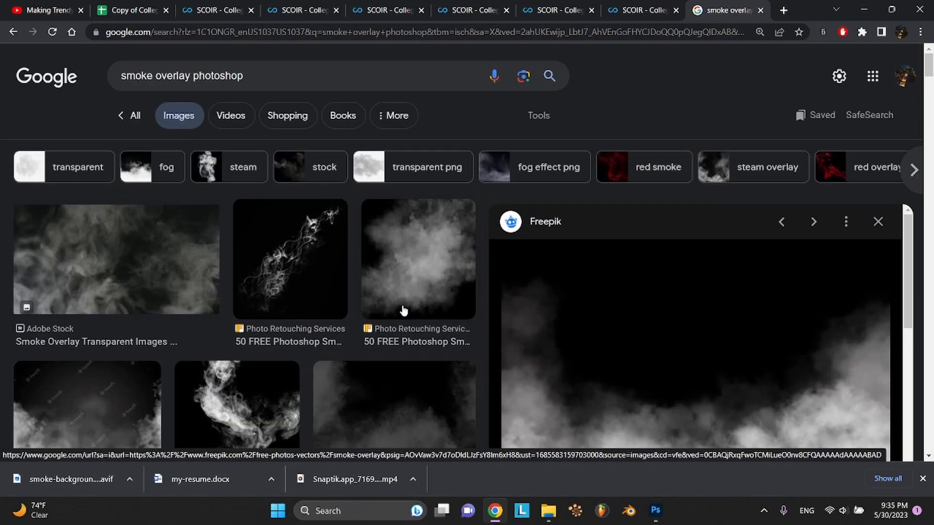
click(200, 289)
scroll(613, 292, down, 5)
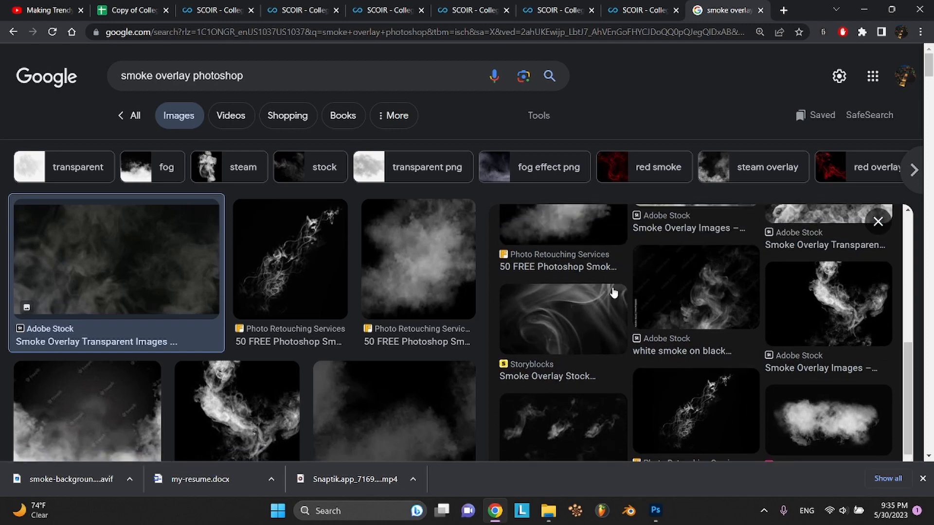
scroll(613, 292, up, 5)
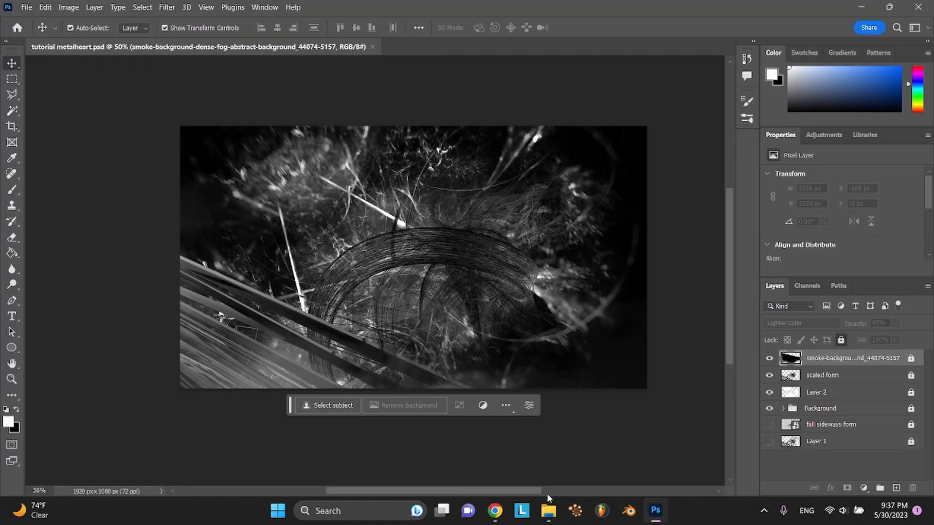
Place 05_PS_overlay_mist from Downloads into tutorial metalheart, enlarge it to about 571% × 521%, and move it near the canvas's center
click(549, 511)
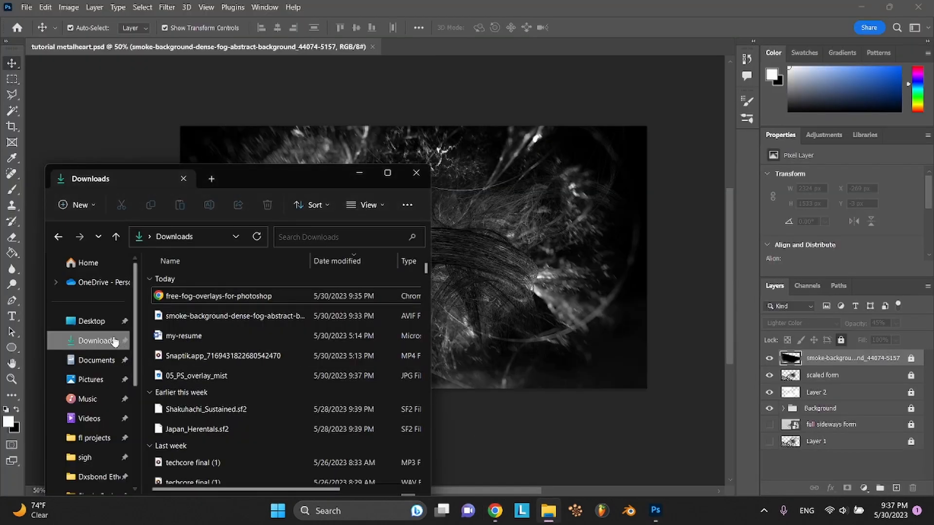
drag(191, 299, 516, 258)
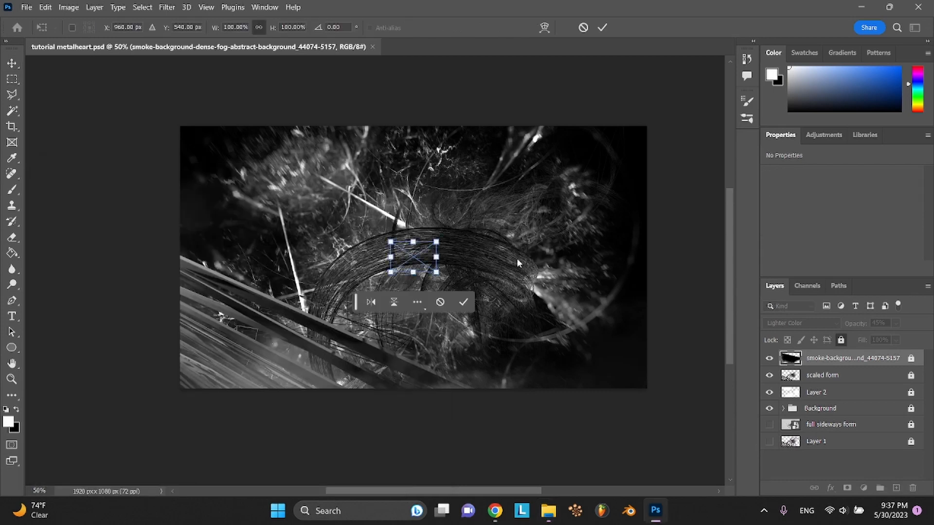
drag(438, 272, 655, 403)
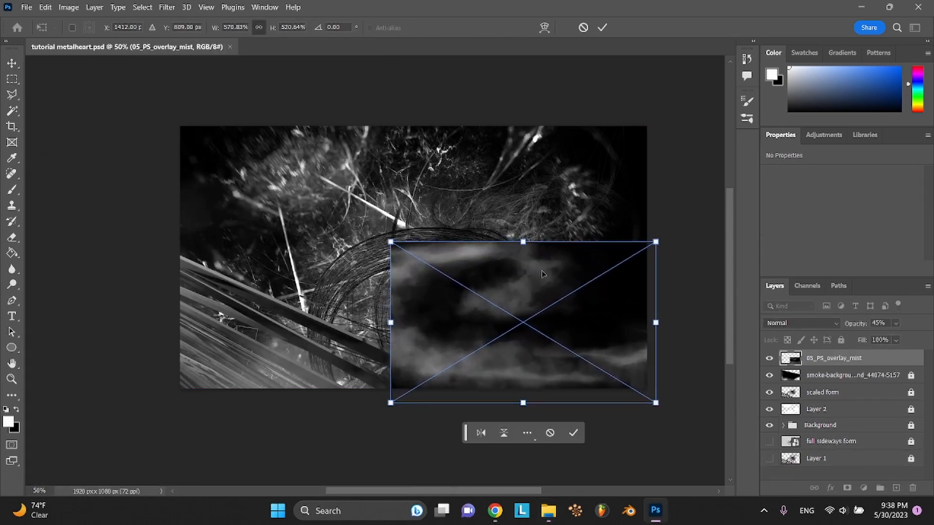
drag(543, 274, 397, 201)
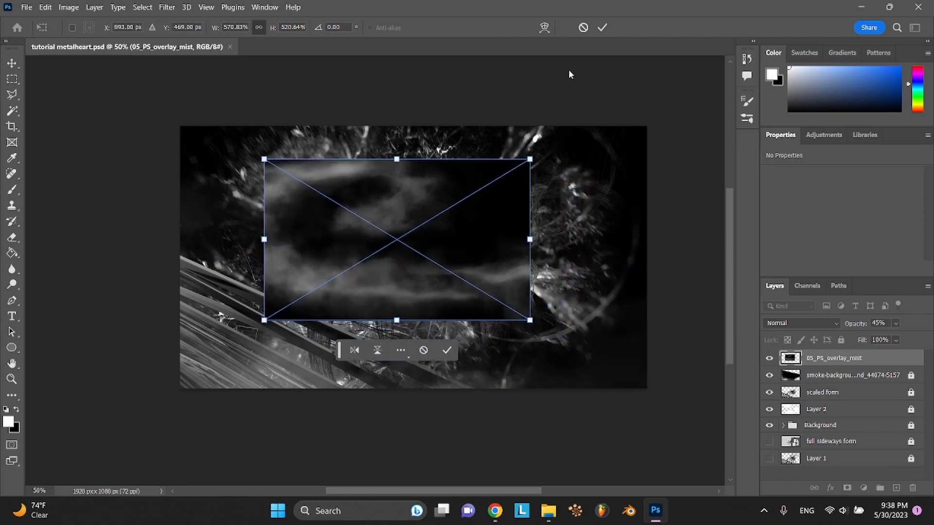
Commit the placed mist overlay and set its blend mode to Difference
click(607, 29)
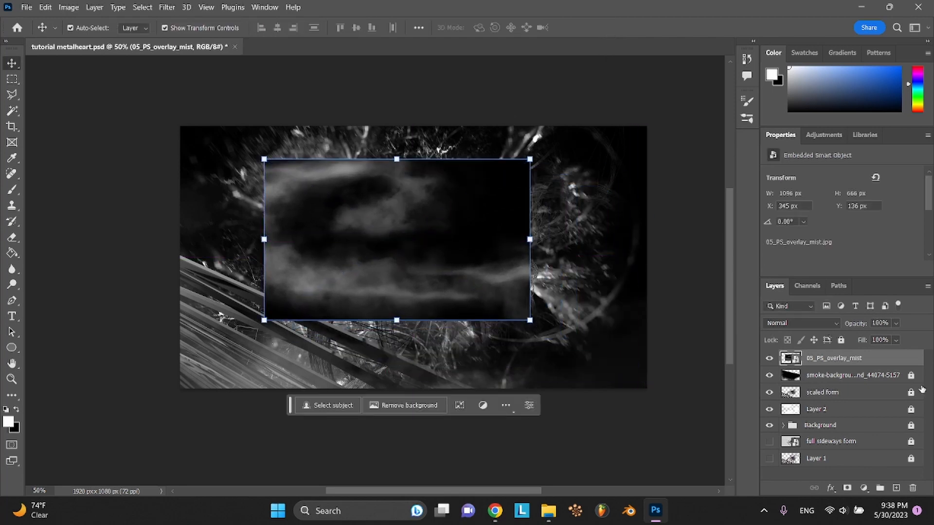
click(798, 324)
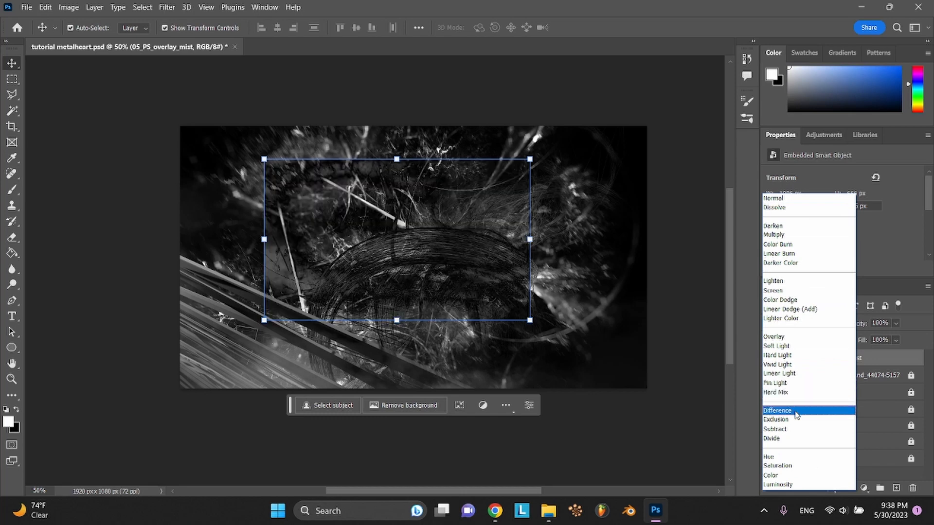
click(796, 414)
click(679, 337)
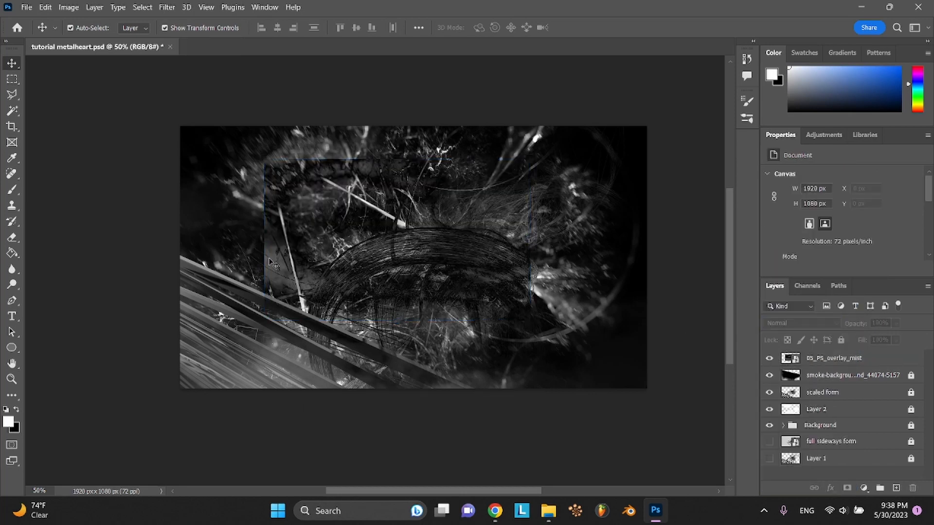
Enlarge the mist overlay to about 873% width, rotate it about 10.9° over the canvas's left and centre, and save the document
click(302, 267)
drag(533, 322, 443, 259)
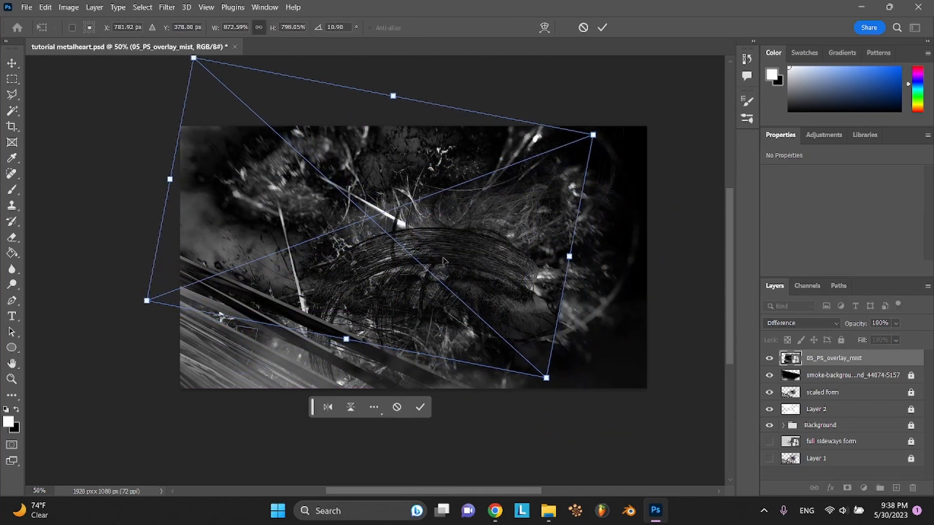
click(601, 28)
key(ctrl+s)
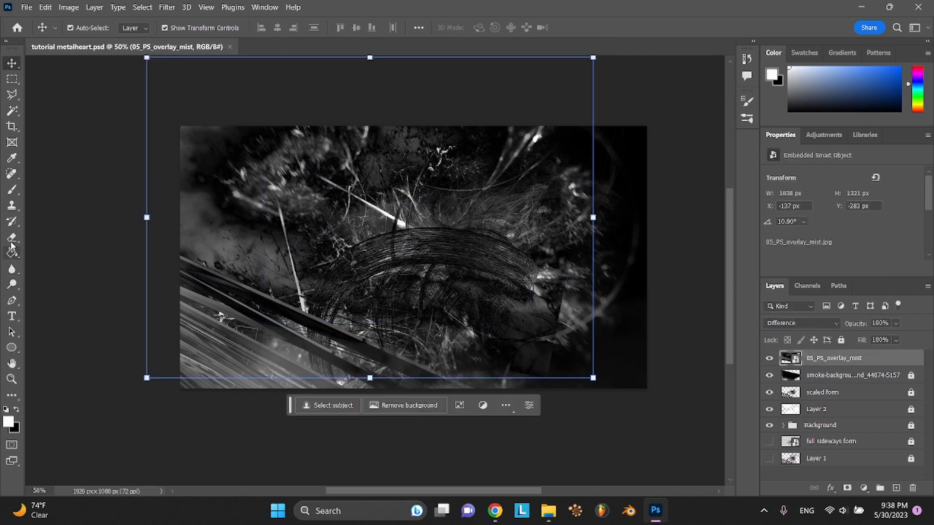
Rasterize the mist overlay layer and erase its hard edges along the lower-right part of the artwork
click(12, 238)
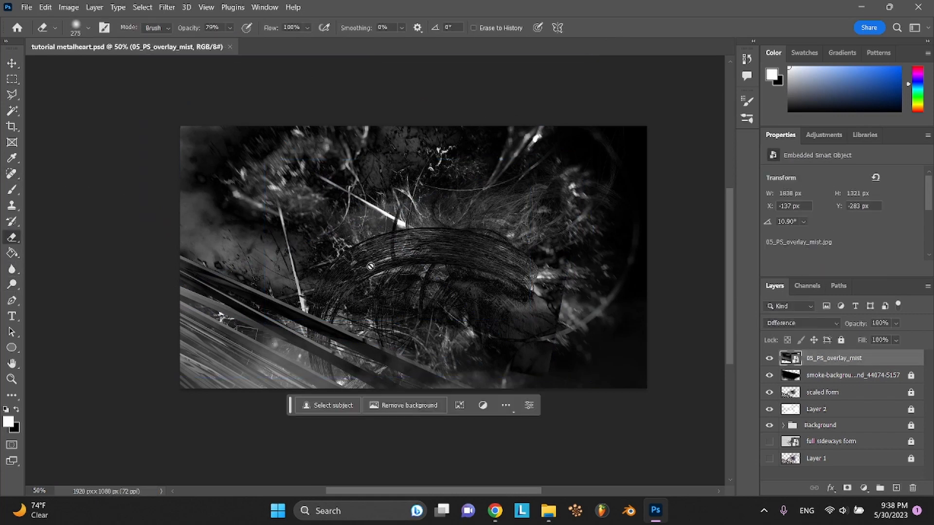
right_click(825, 366)
click(725, 244)
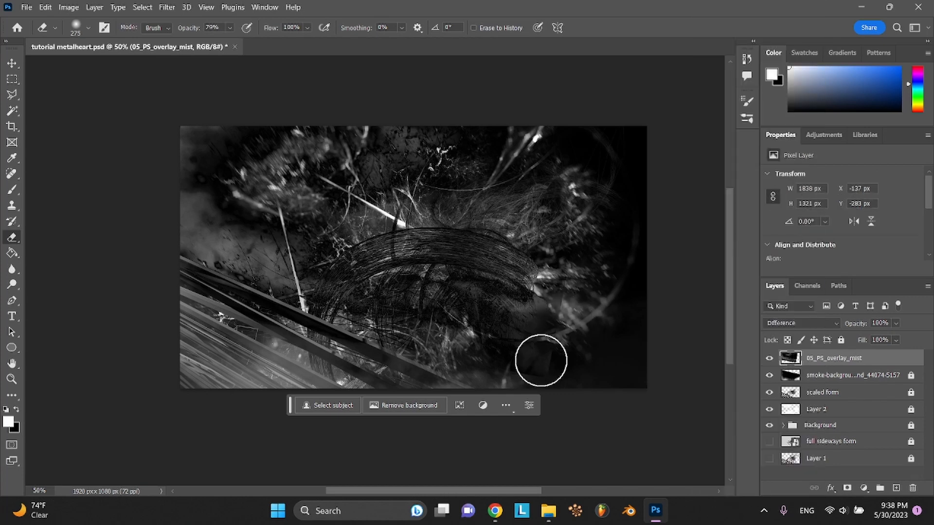
mouse_move(541, 360)
mouse_down()
mouse_move(555, 321)
mouse_move(559, 191)
mouse_move(548, 403)
mouse_move(590, 223)
mouse_up()
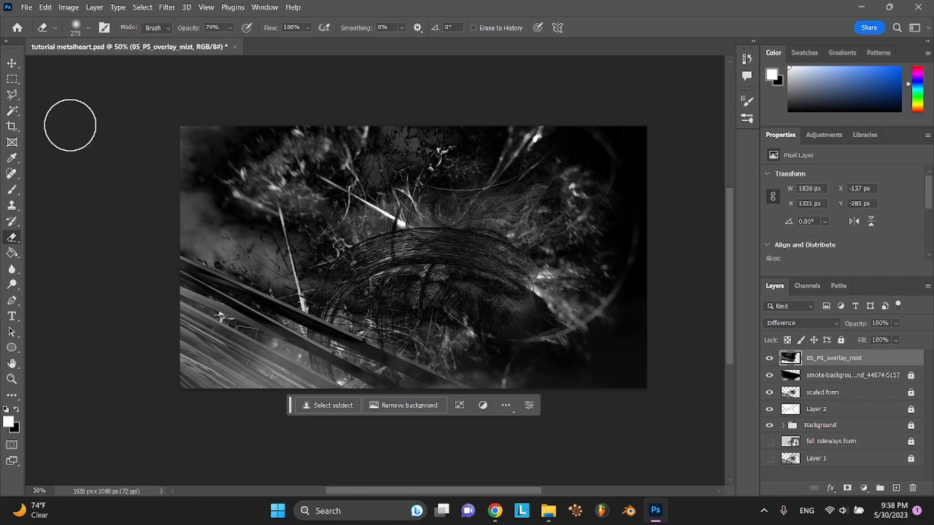
Set the mist layer's opacity to 47% and its blend mode to Lighter Color, and save the document
click(13, 63)
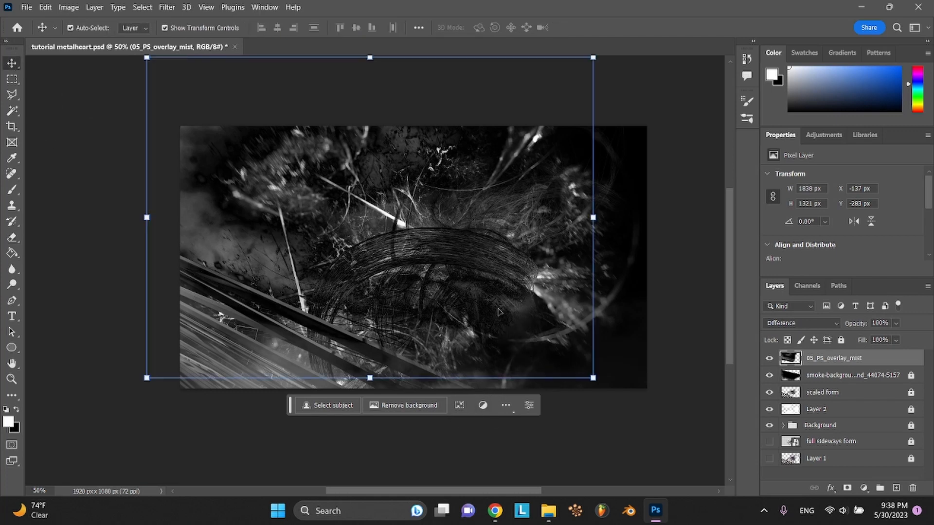
click(896, 323)
mouse_move(878, 342)
mouse_down()
mouse_move(915, 340)
mouse_move(878, 341)
mouse_up()
click(885, 340)
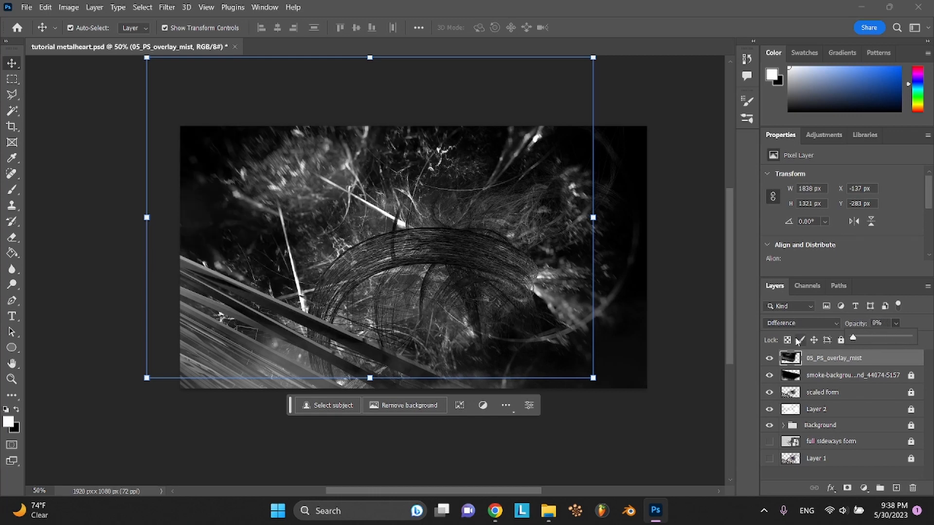
click(807, 324)
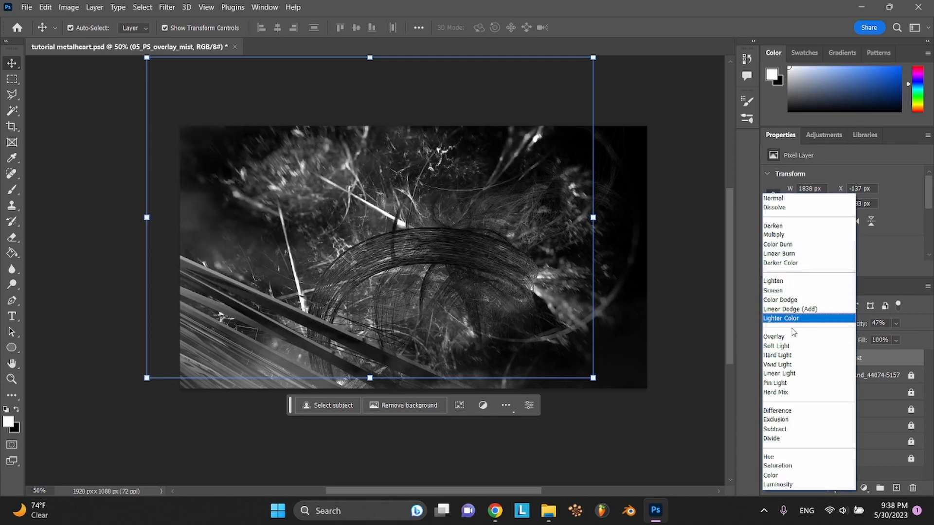
click(791, 319)
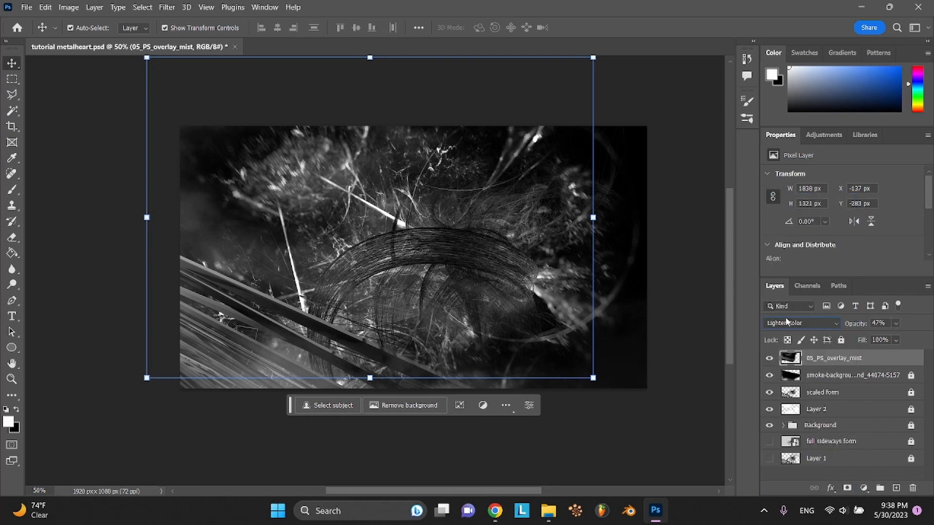
click(698, 330)
key(ctrl+s)
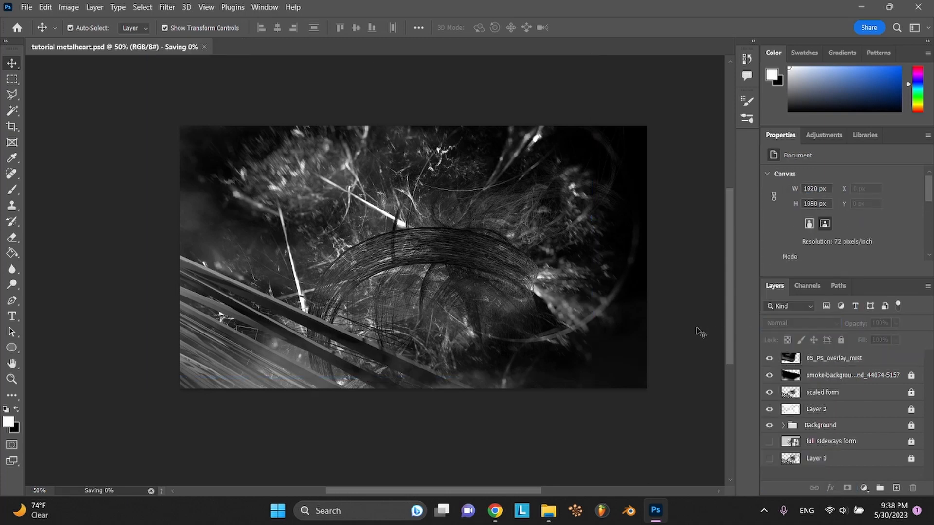
key(ctrl+plus)
key(ctrl+plus)
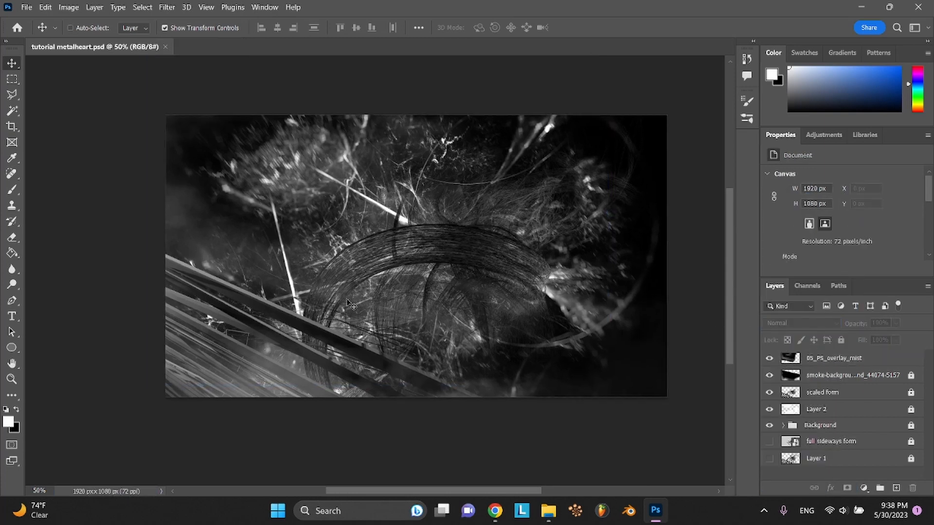
key(ctrl+minus)
key(ctrl+minus)
key(ctrl+minus)
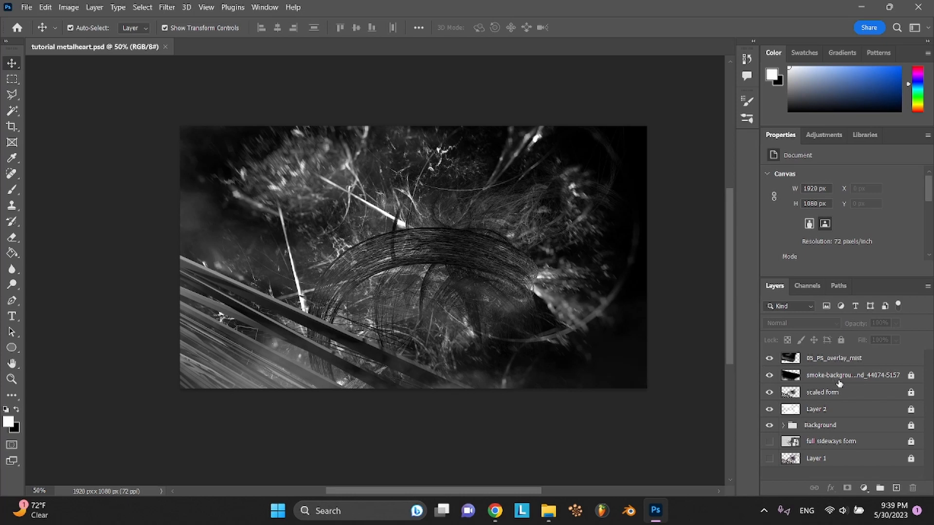
Unlock the scaled form layer and duplicate it
click(911, 392)
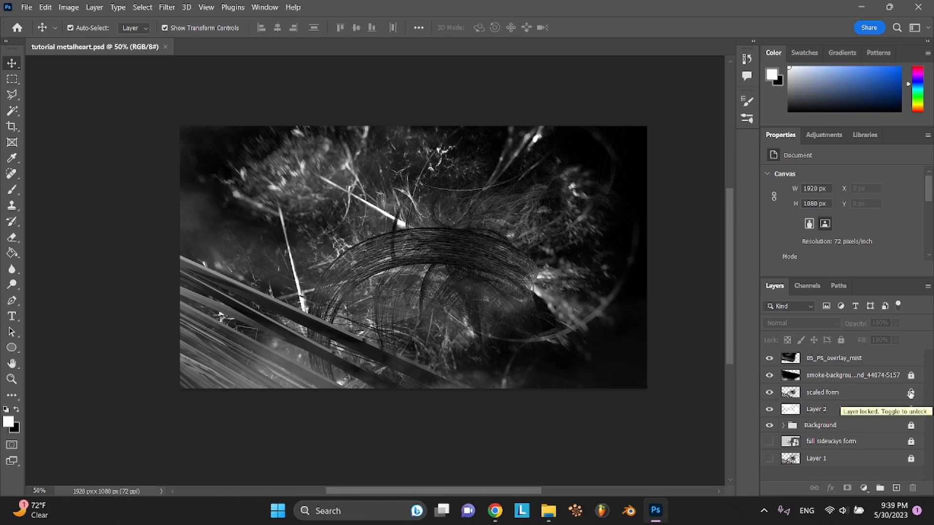
click(881, 375)
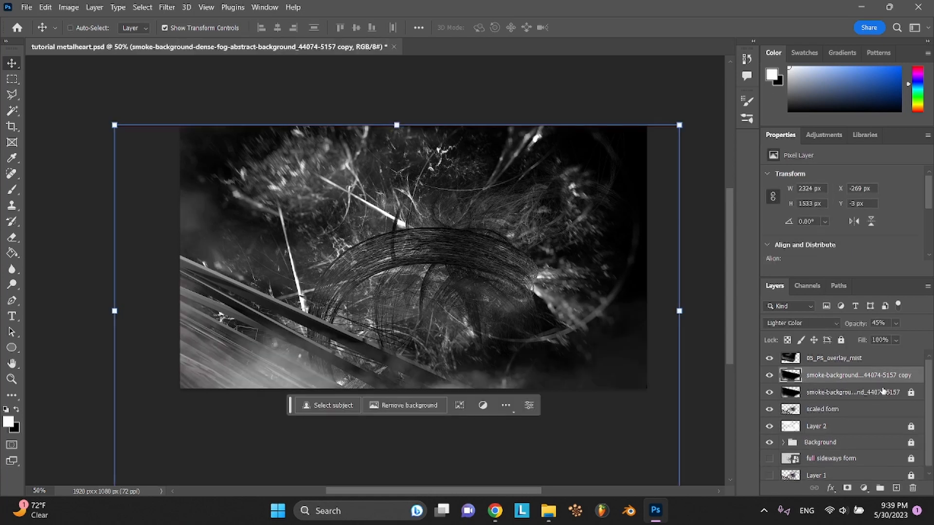
click(878, 397)
key(ctrl+j)
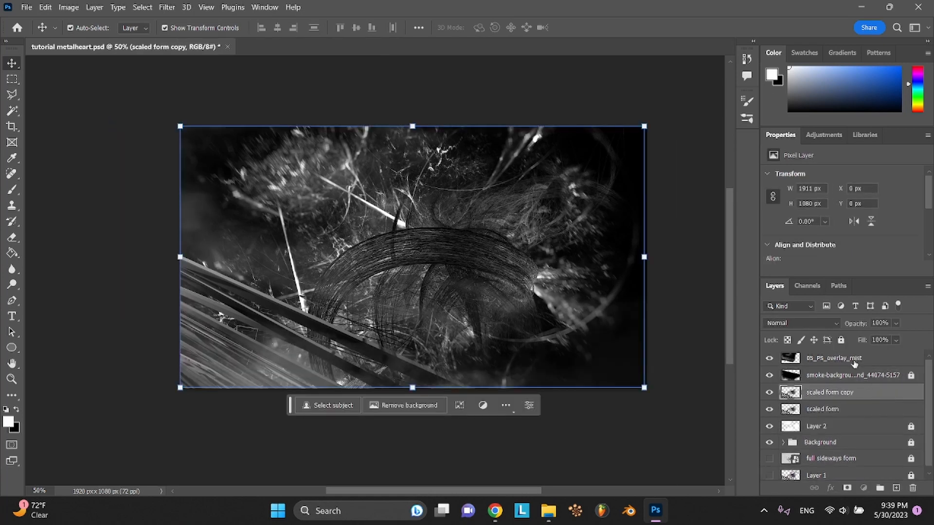
Lock the 05_PS_overlay_mist layer and the scaled form copy layer
click(849, 357)
click(841, 340)
click(849, 392)
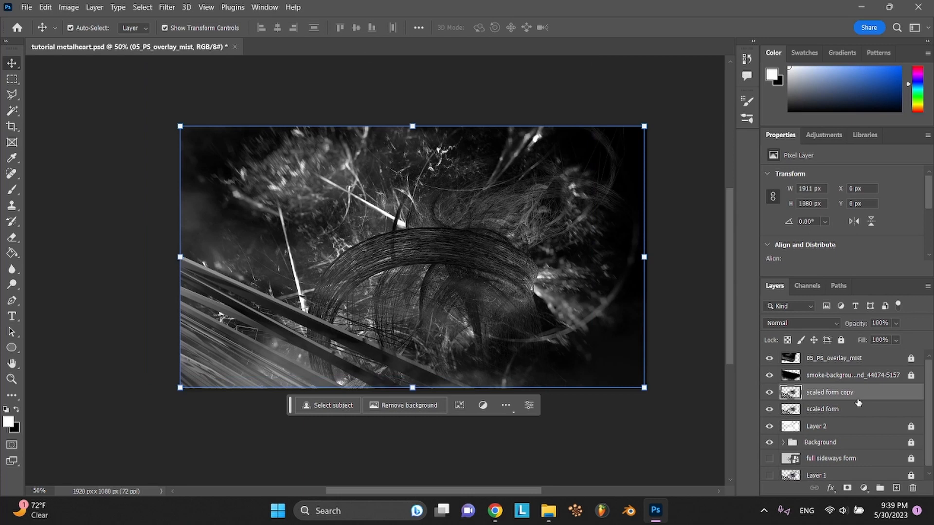
click(841, 340)
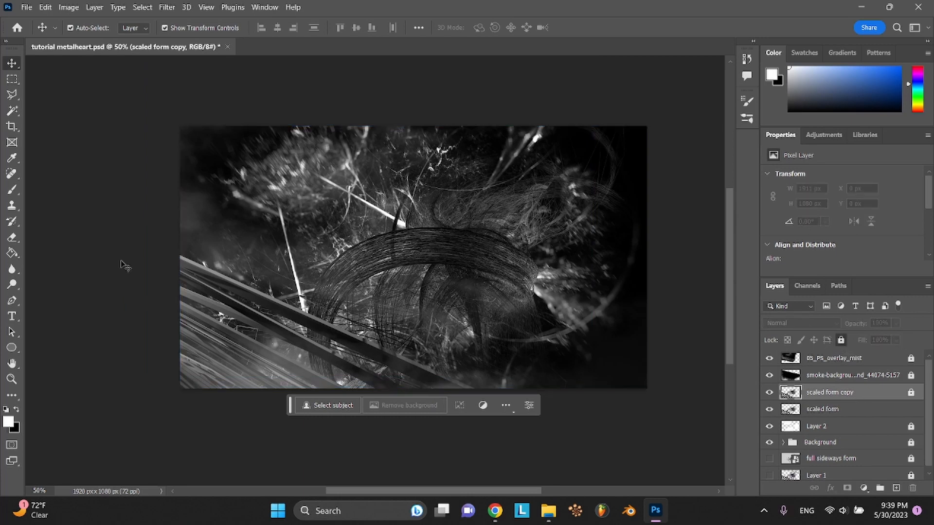
Try to select the diagonal streaks in the artwork's lower-left area with the Magic Wand, and clear the selection
click(13, 110)
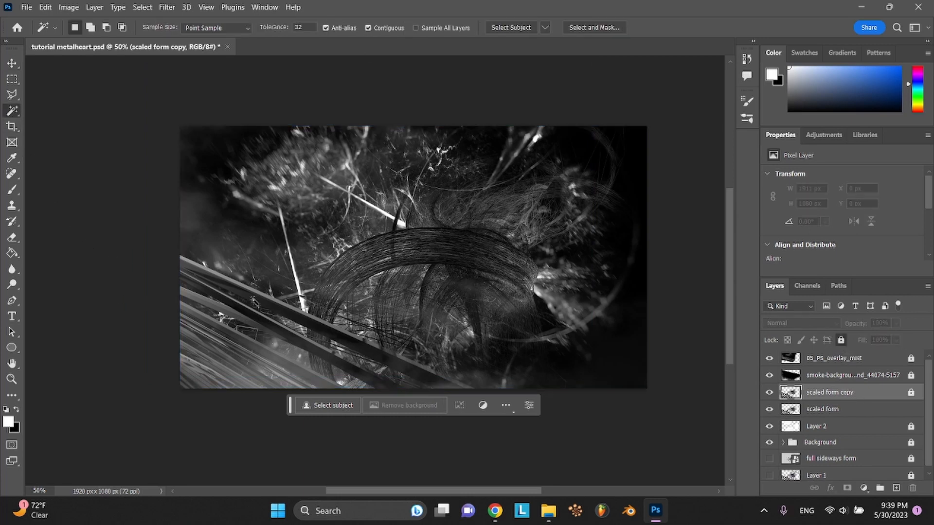
click(253, 300)
click(253, 299)
click(253, 298)
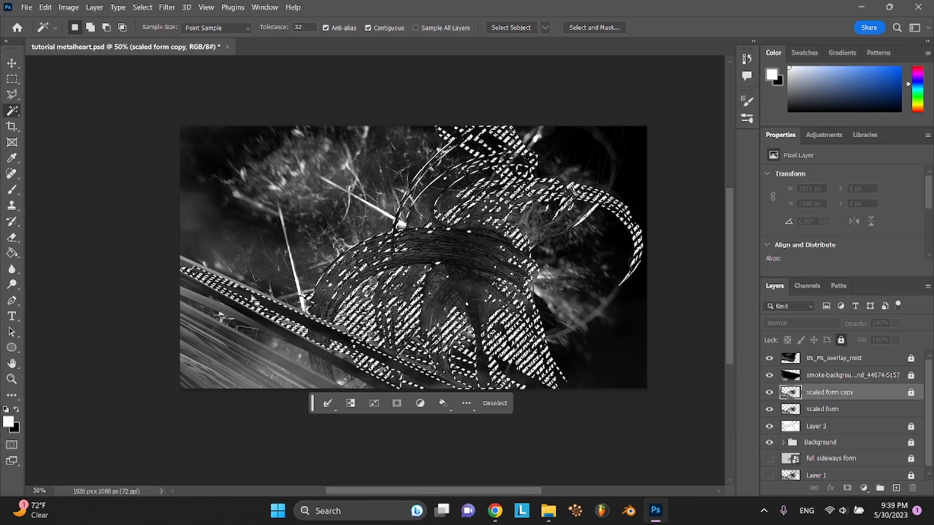
click(239, 289)
click(238, 284)
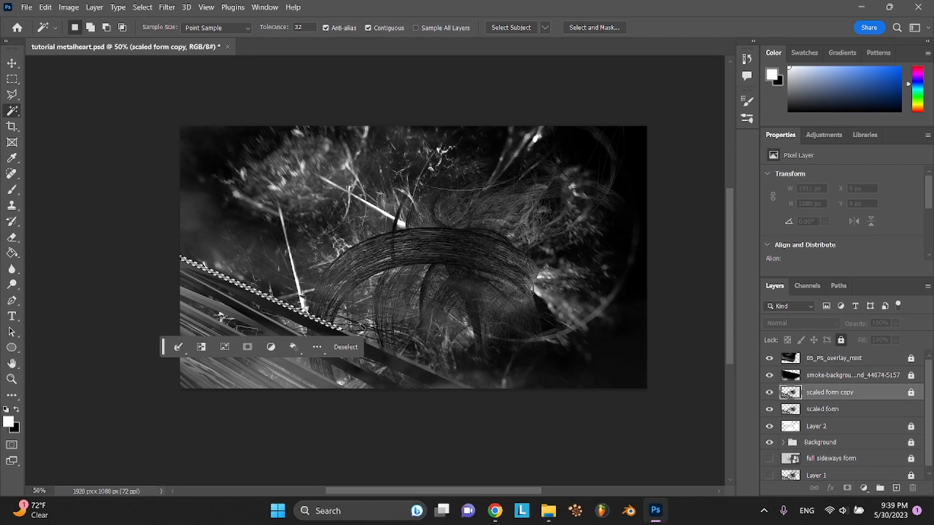
click(372, 344)
click(358, 334)
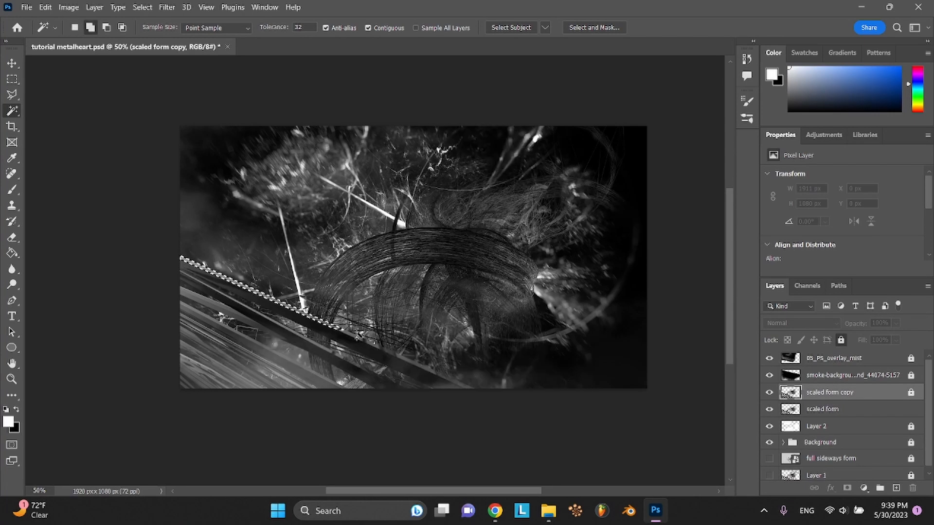
shift+click(321, 327)
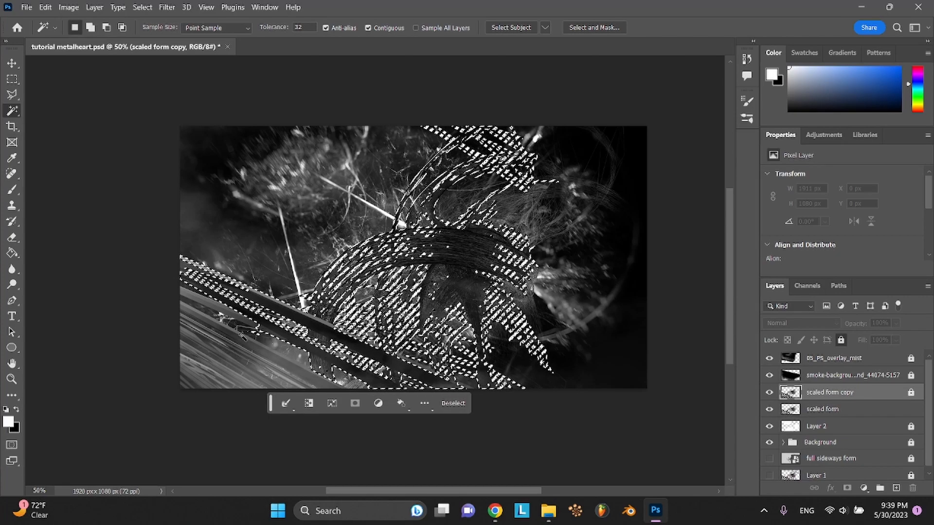
key(ctrl+z)
shift+click(249, 348)
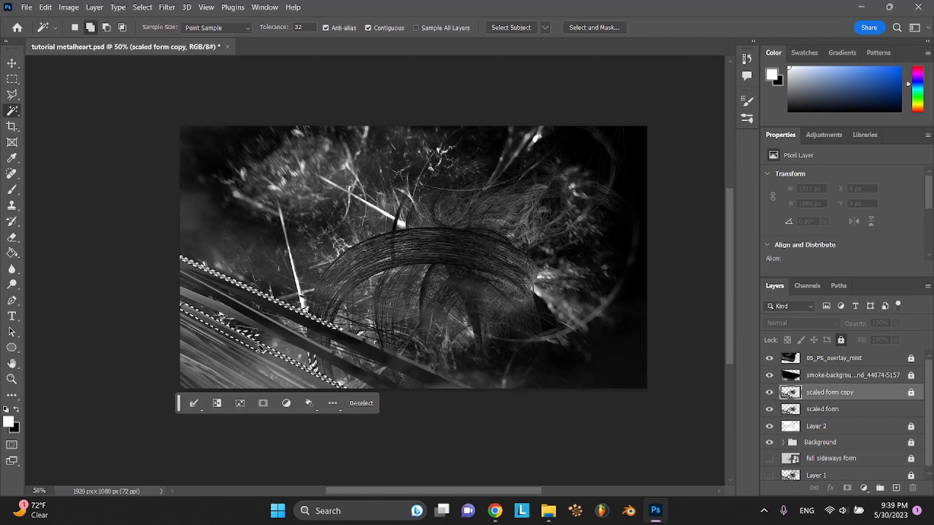
click(248, 351)
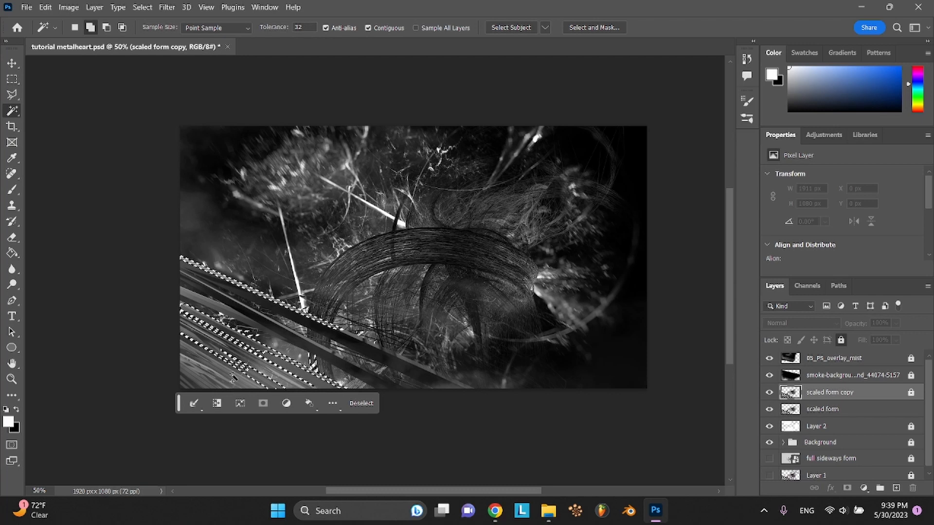
click(230, 380)
key(ctrl+d)
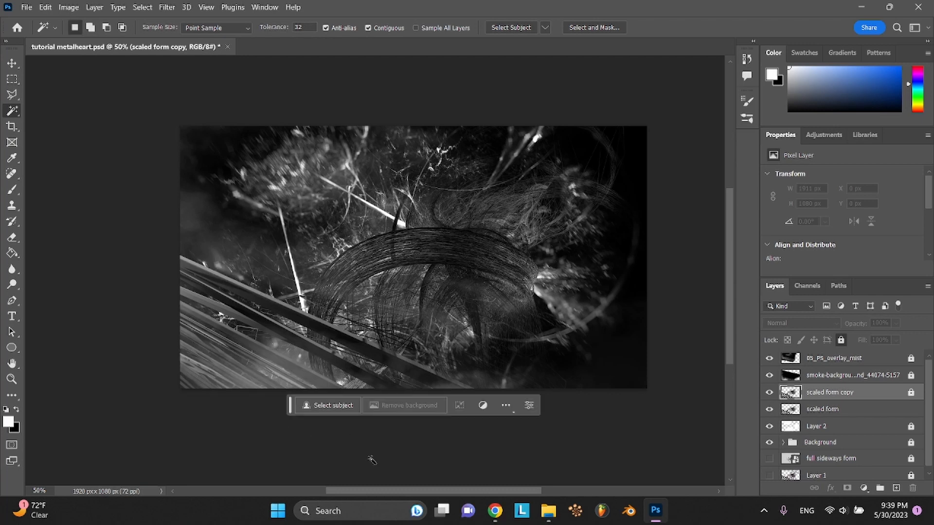
Duplicate the original scaled form layer once more and save the document
click(12, 64)
click(375, 250)
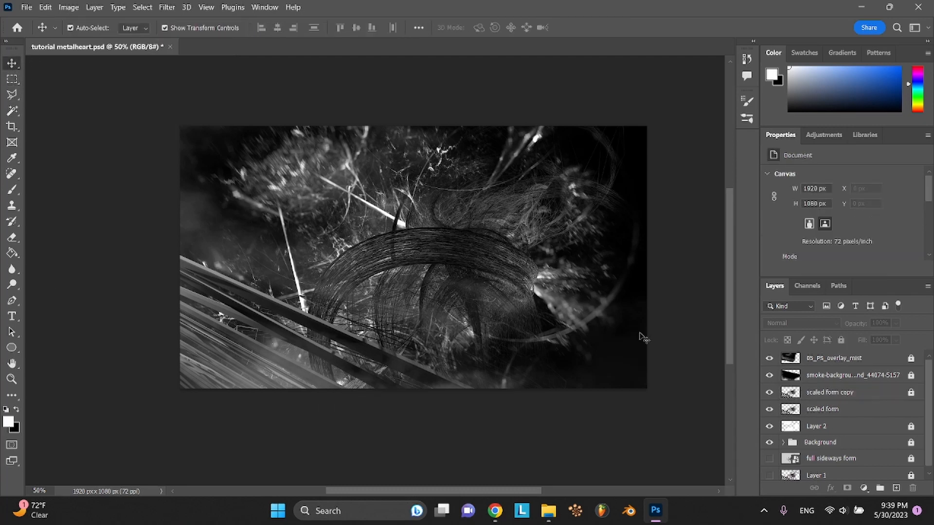
key(ctrl+j)
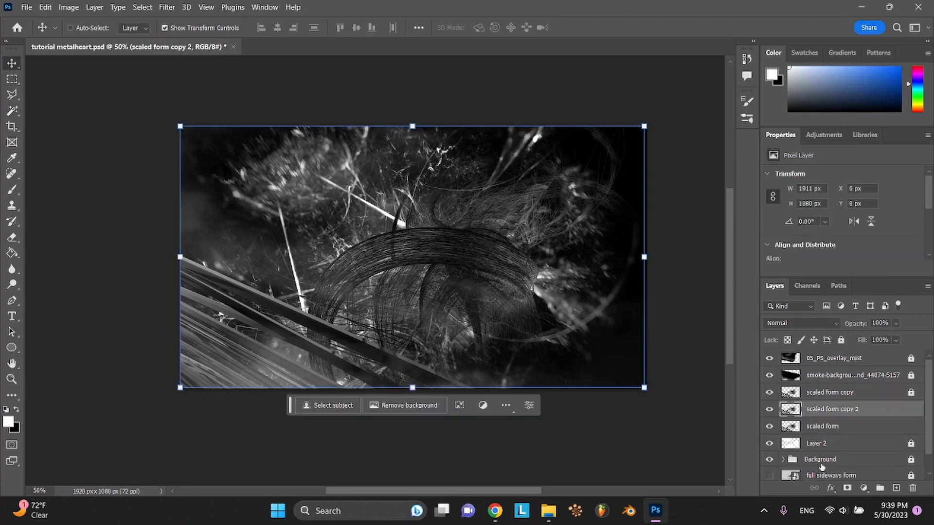
key(ctrl+s)
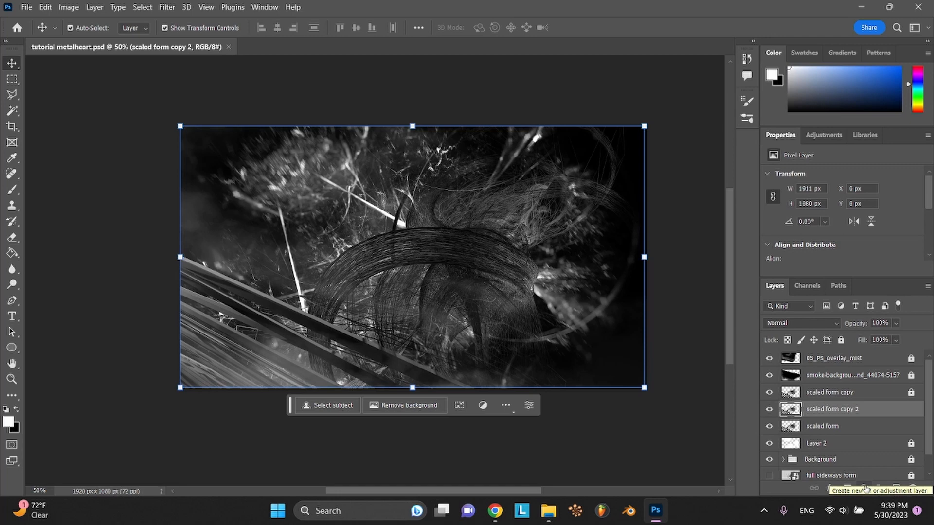
Add a Brightness/Contrast adjustment layer directly above the newest unlocked copy of the scaled form
click(865, 488)
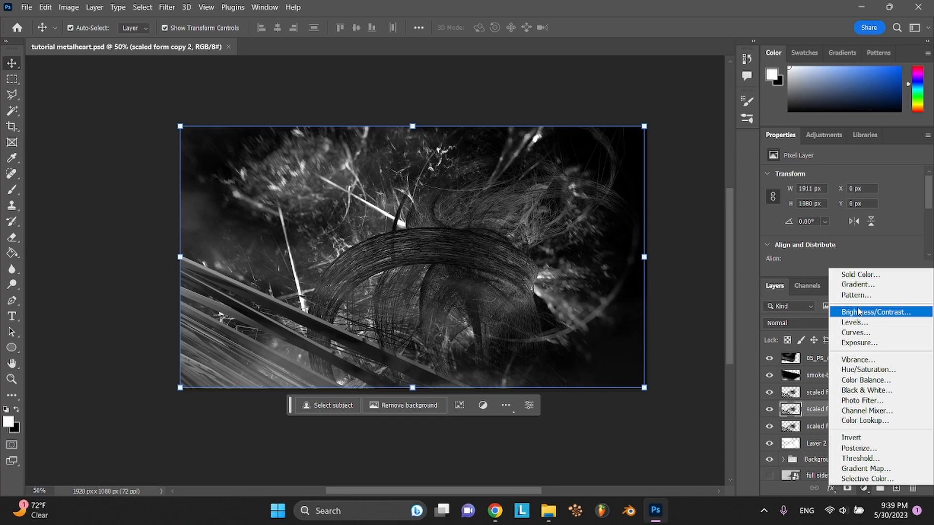
click(815, 415)
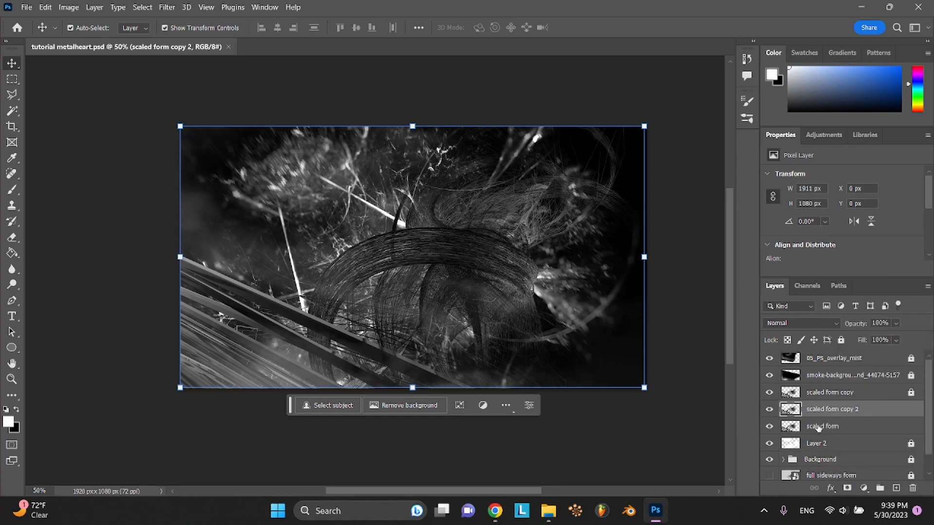
right_click(836, 415)
click(859, 413)
click(863, 488)
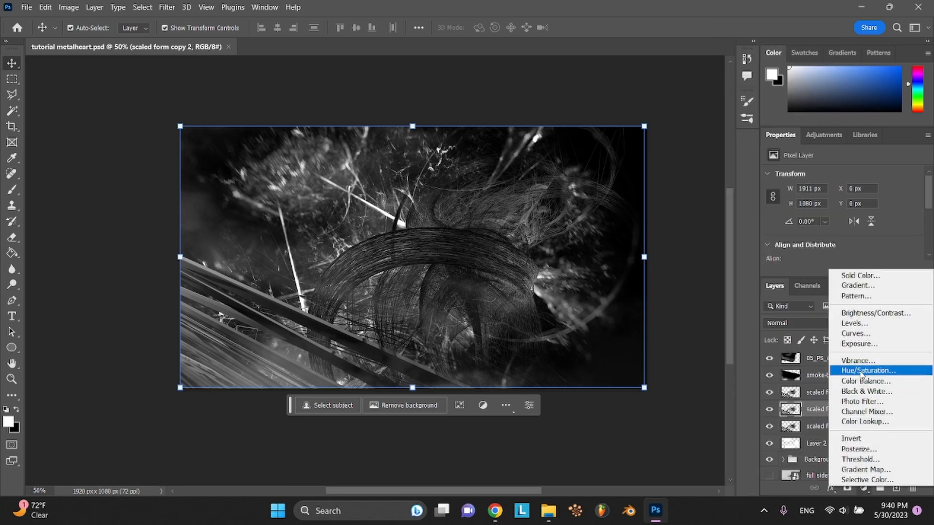
click(856, 314)
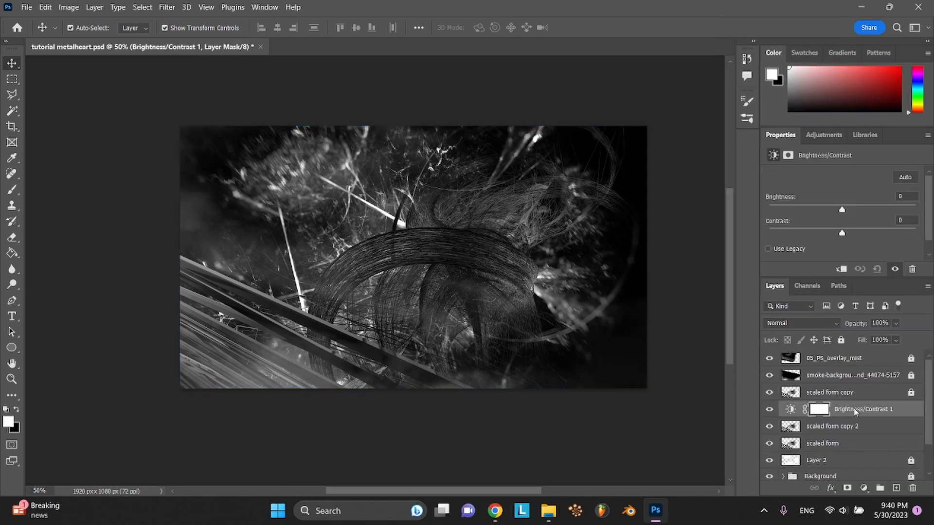
Clip the Brightness/Contrast adjustment to scaled form copy 2 and add a clipped Exposure adjustment layer directly above that copy
right_click(856, 411)
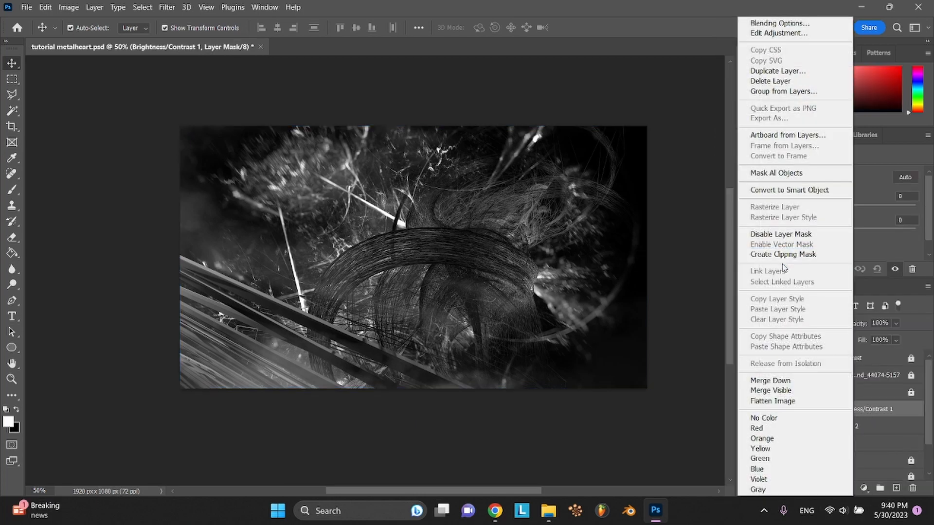
click(808, 255)
click(869, 419)
click(864, 488)
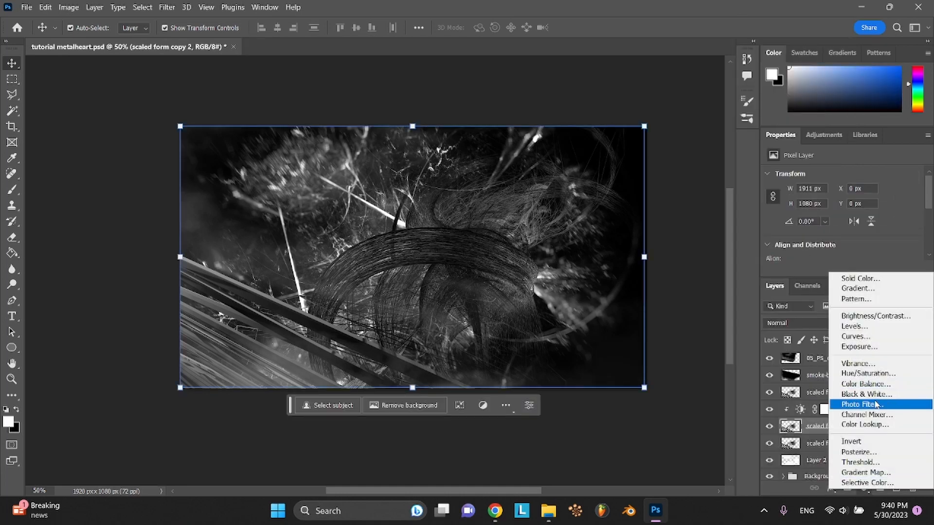
click(859, 347)
Set the clipped Brightness/Contrast adjustment to brightness 150 and contrast 65
click(864, 410)
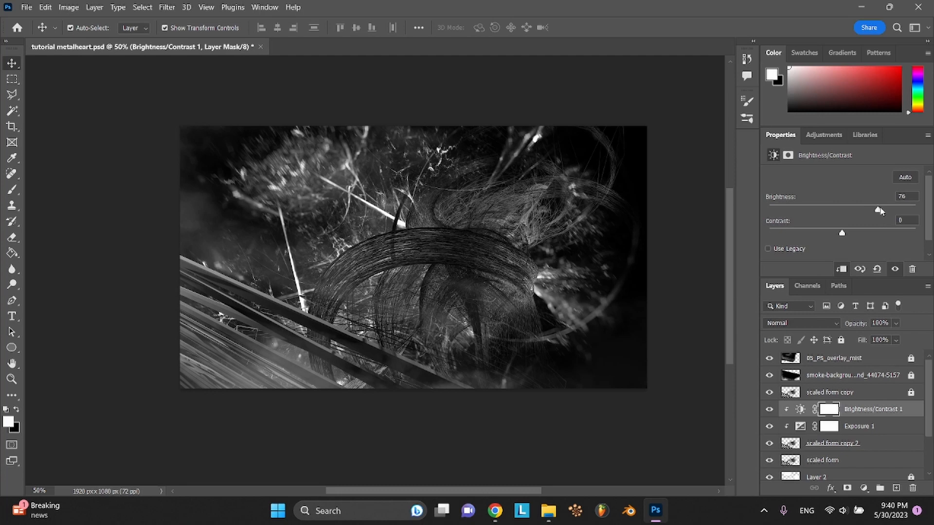
drag(879, 211, 914, 210)
click(890, 233)
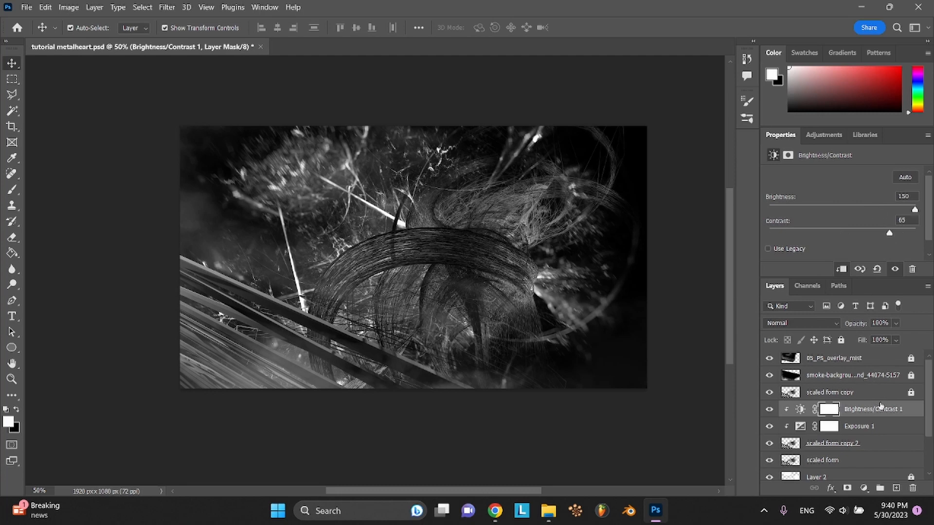
Set the Exposure adjustment to +20.00 with a gamma correction of 0.85
click(893, 431)
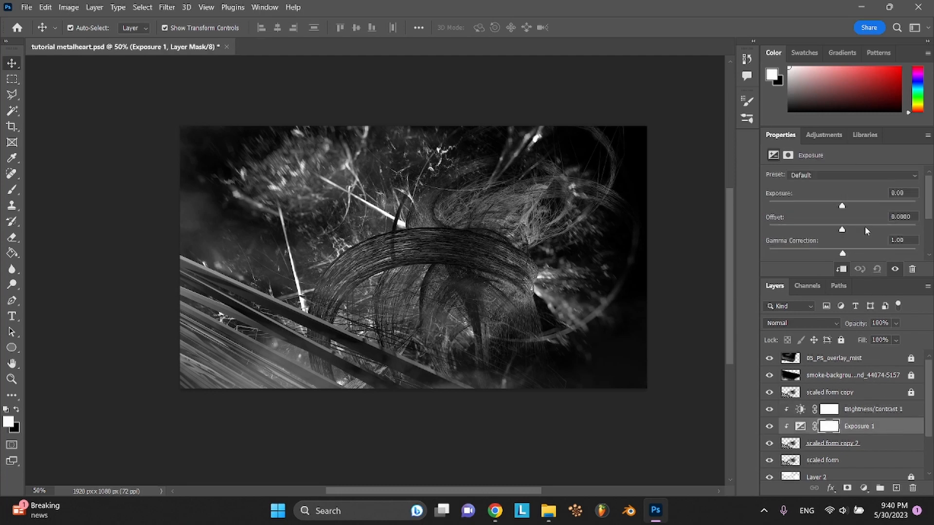
drag(864, 202, 921, 205)
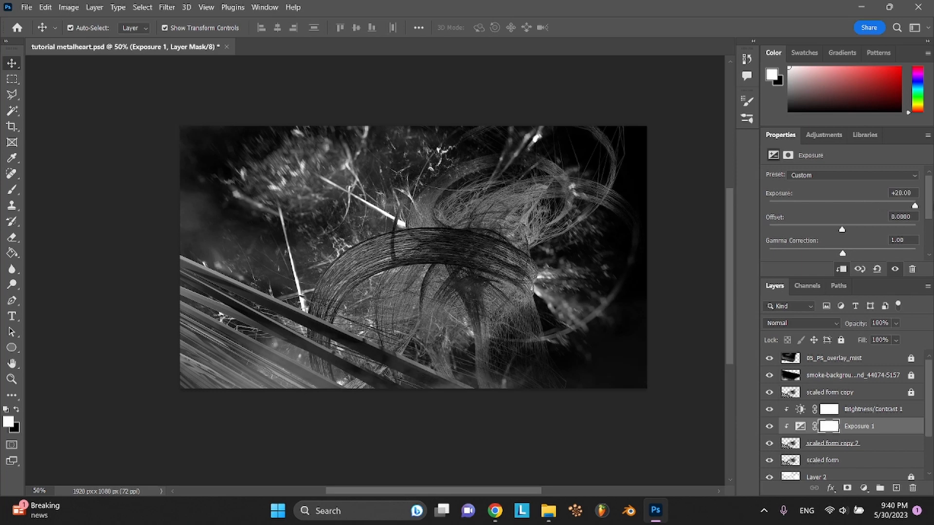
mouse_move(866, 247)
mouse_down()
mouse_move(919, 242)
mouse_move(864, 252)
mouse_up()
Hide the scaled form and scaled form copy layers, and move scaled form copy below the Background group
click(869, 446)
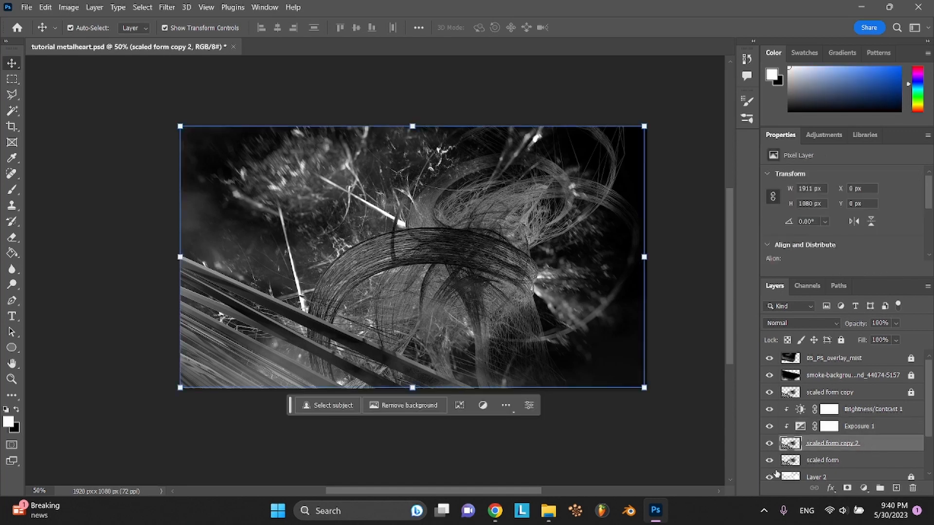
click(769, 460)
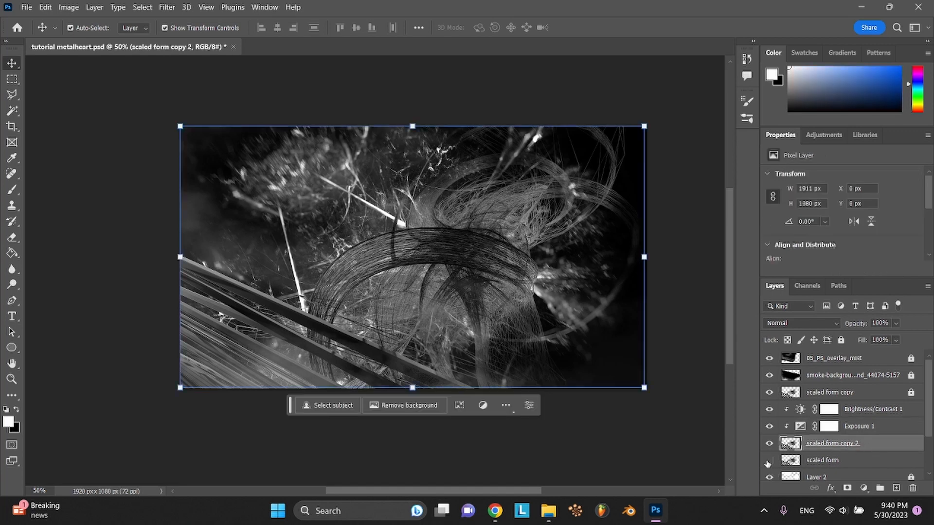
click(769, 393)
click(868, 428)
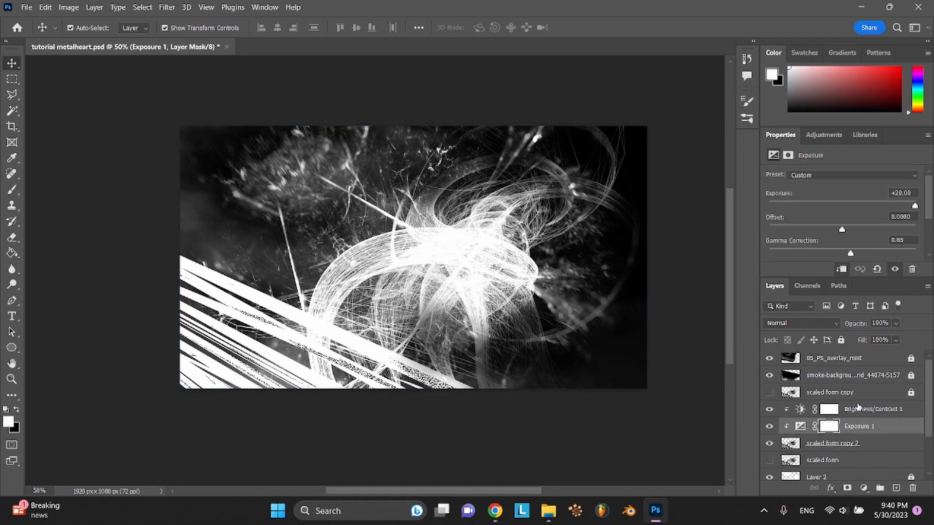
drag(849, 393, 828, 463)
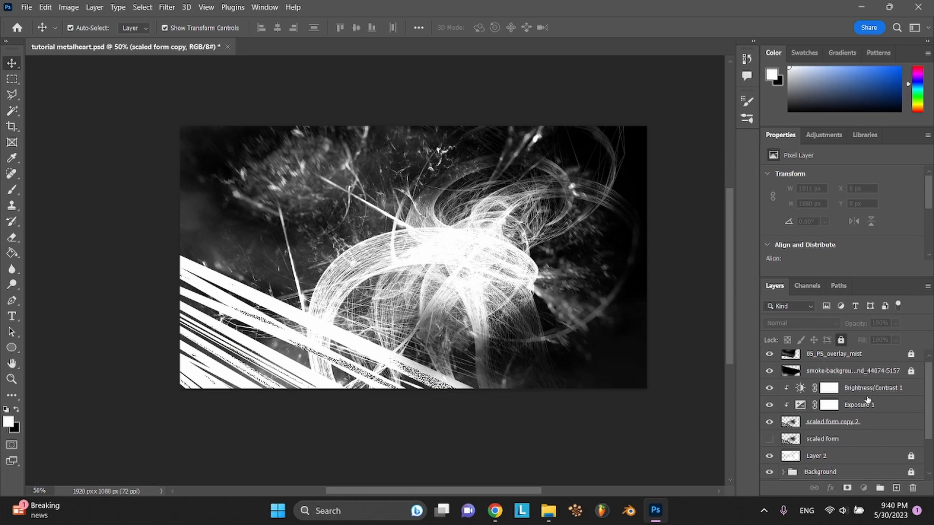
Reduce the Brightness/Contrast adjustment's brightness to -36 and the Exposure adjustment's exposure to +3.94
click(867, 394)
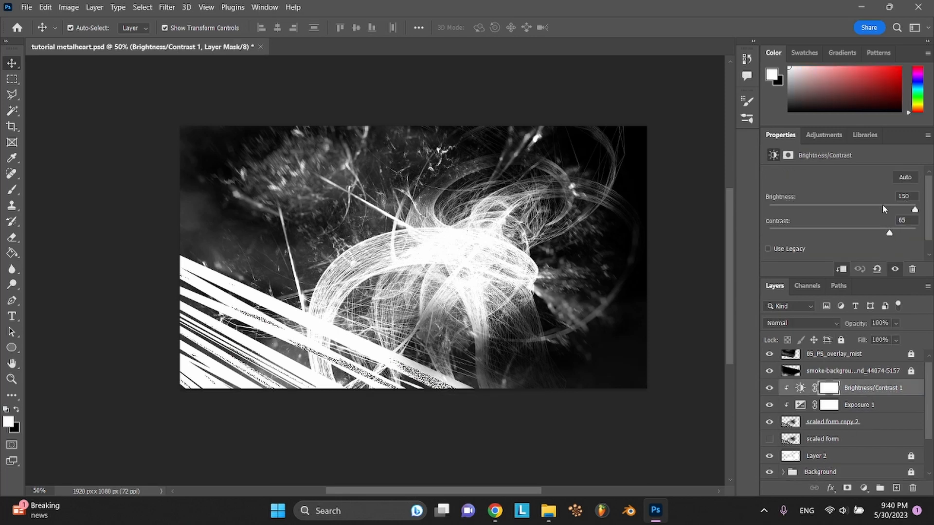
drag(882, 206, 824, 209)
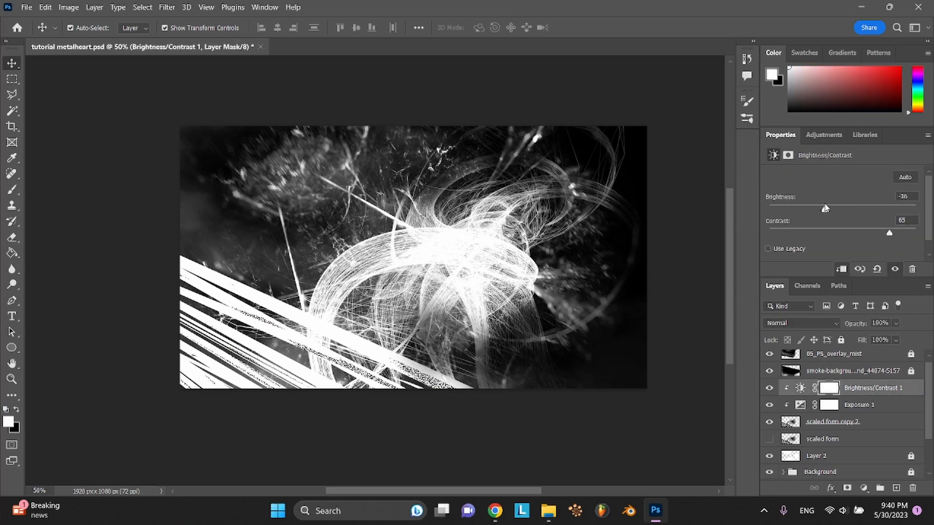
click(868, 409)
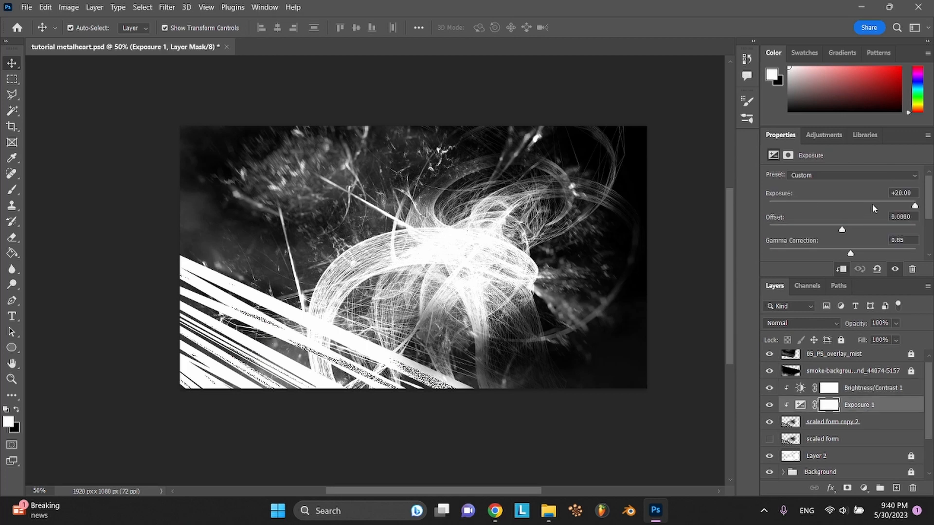
drag(871, 204, 885, 208)
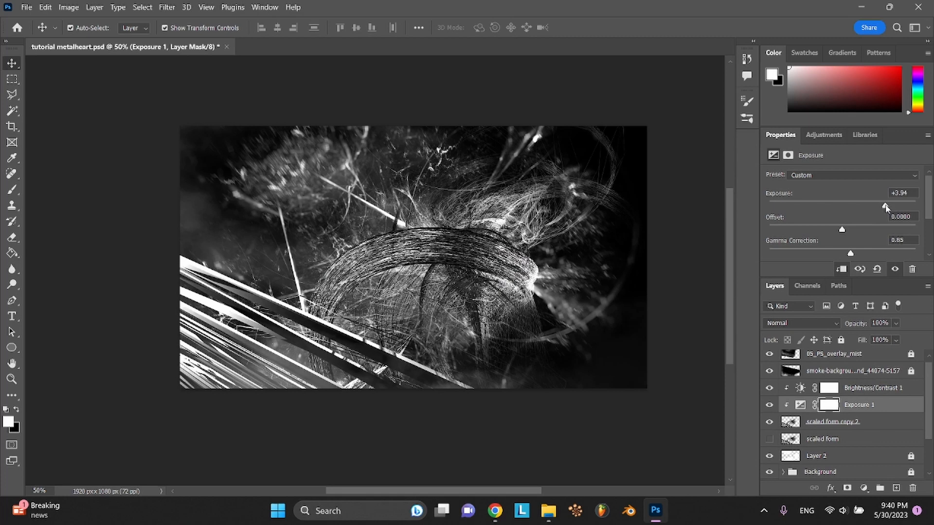
Merge scaled form copy 2 with its Exposure and Brightness/Contrast adjustments into one layer
click(865, 420)
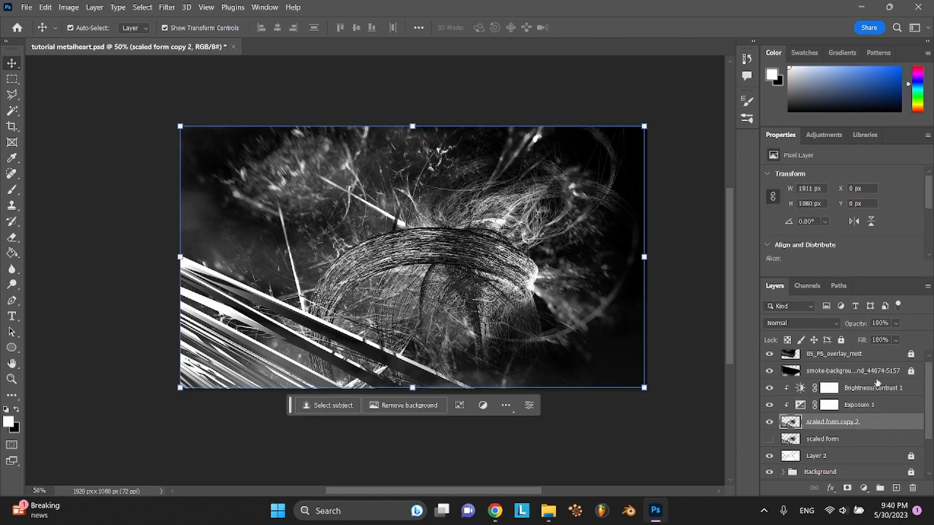
shift+click(874, 386)
right_click(874, 387)
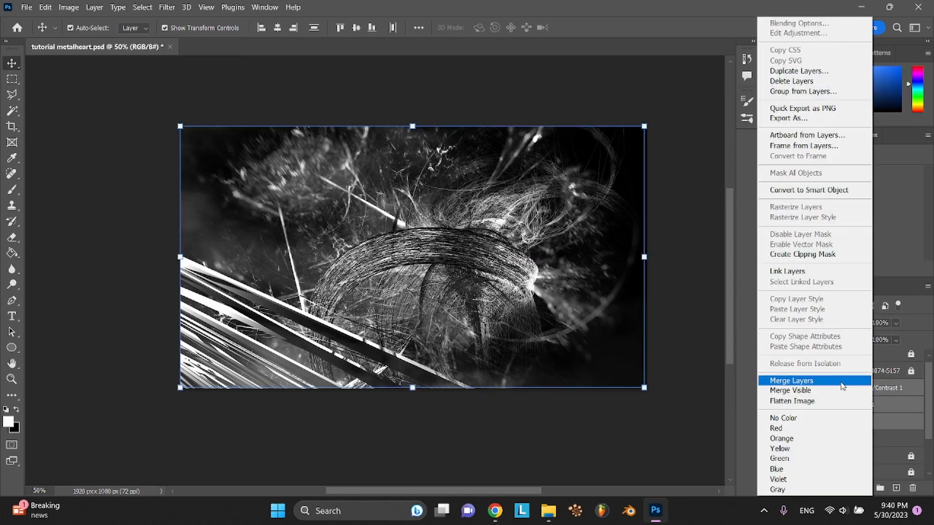
click(816, 379)
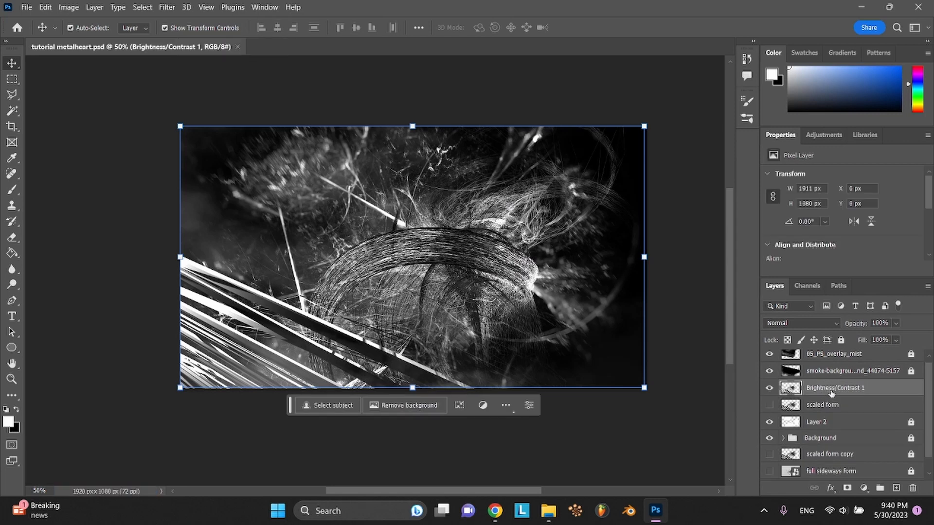
Apply a Gaussian Blur with a 2.0 pixel radius to the merged Brightness/Contrast 1 layer
click(186, 7)
mouse_move(142, 7)
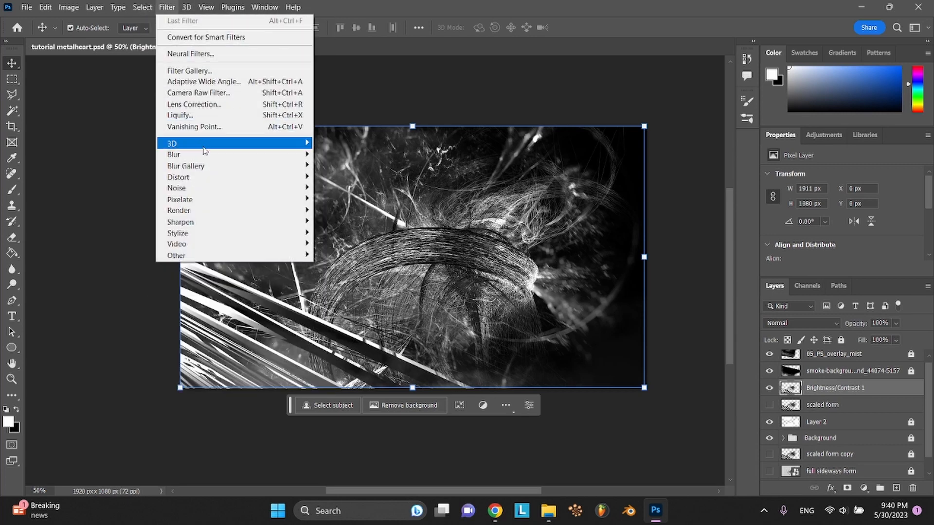
mouse_move(236, 157)
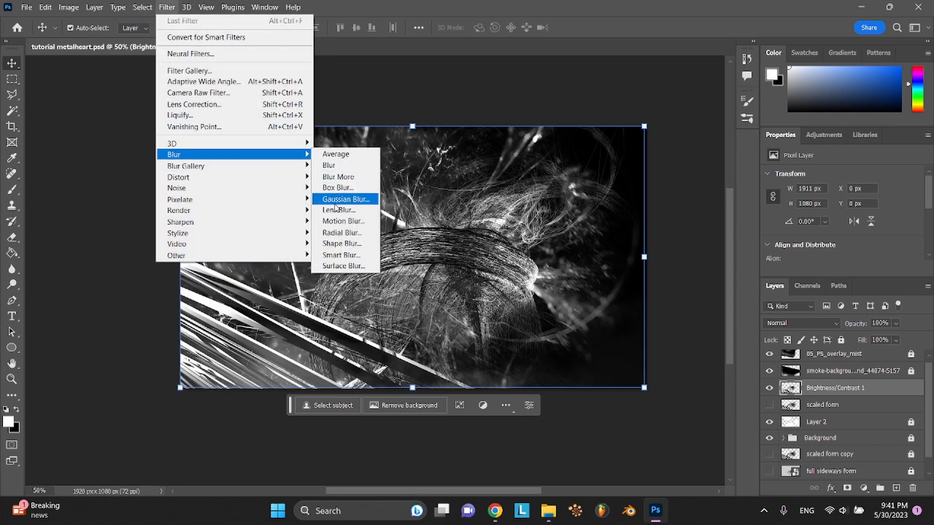
click(335, 199)
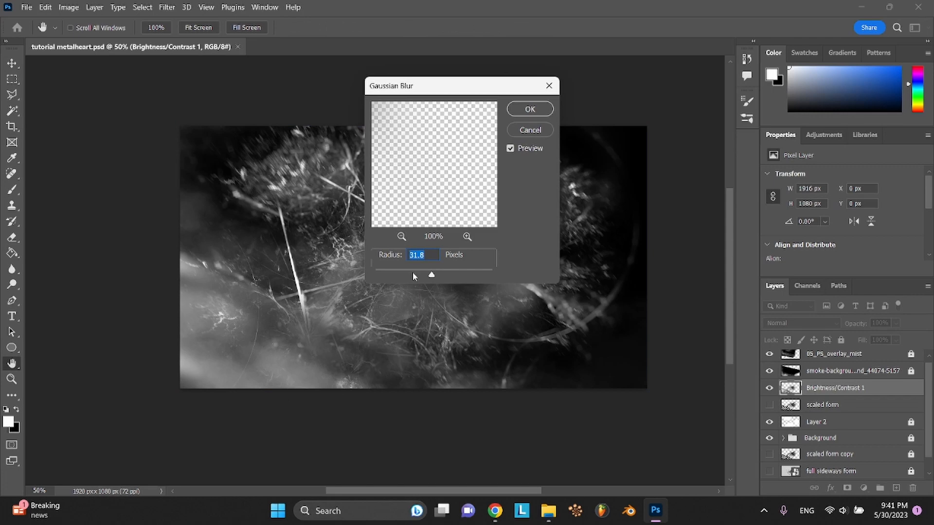
drag(413, 272, 404, 276)
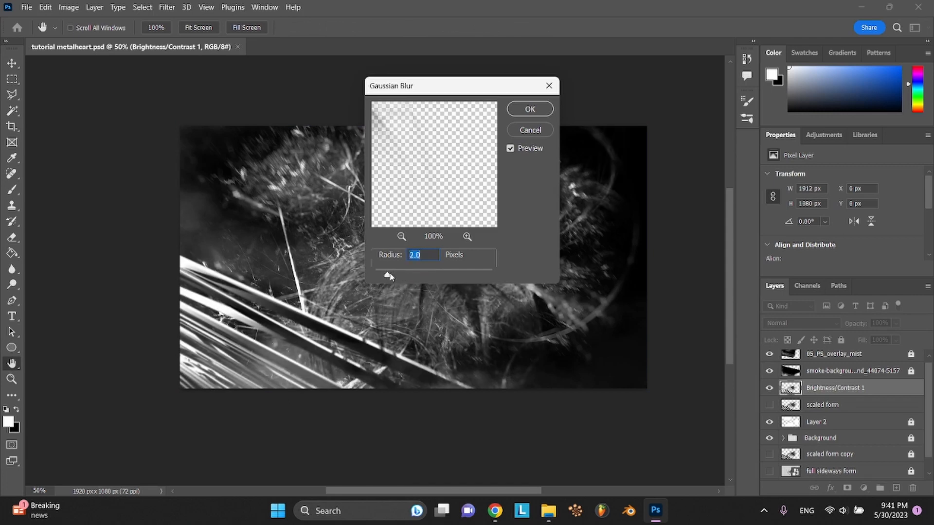
click(527, 111)
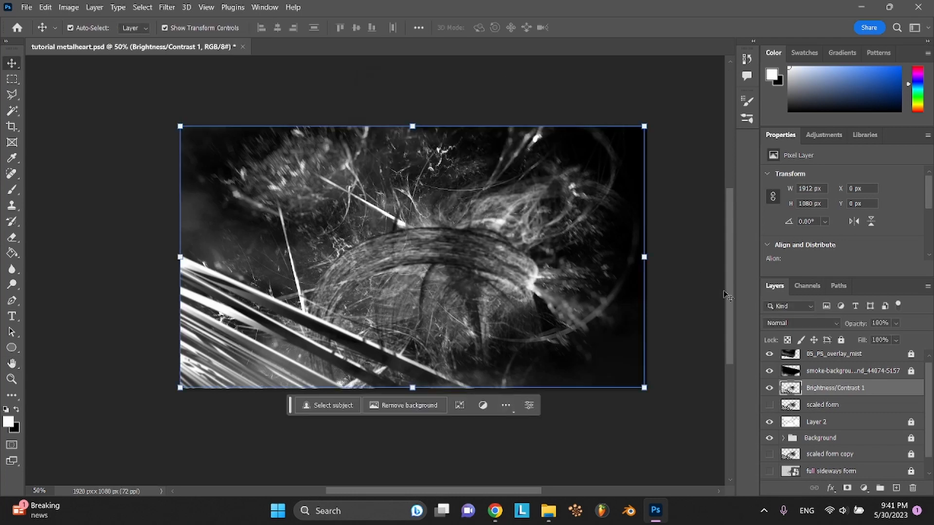
Show the scaled form layer again and set the blurred Brightness/Contrast 1 layer's blend mode to Hard Light
click(802, 325)
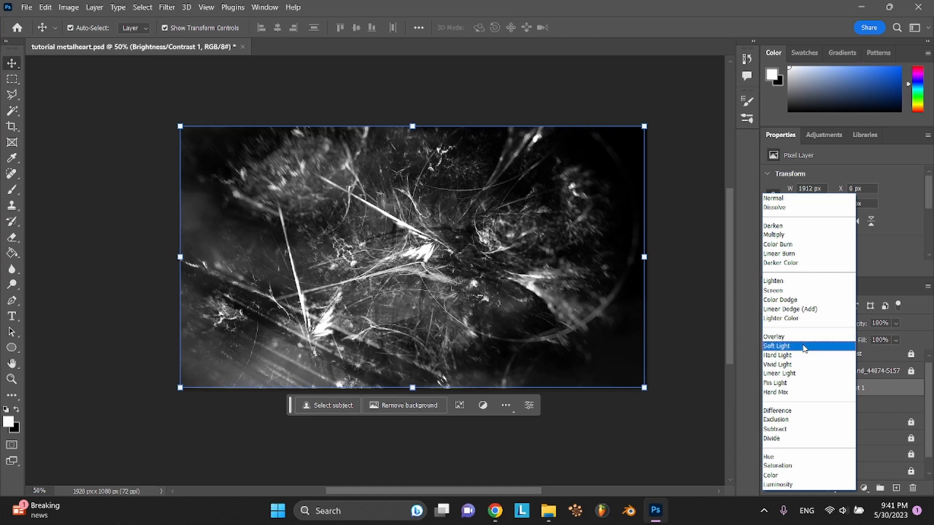
click(733, 383)
click(769, 404)
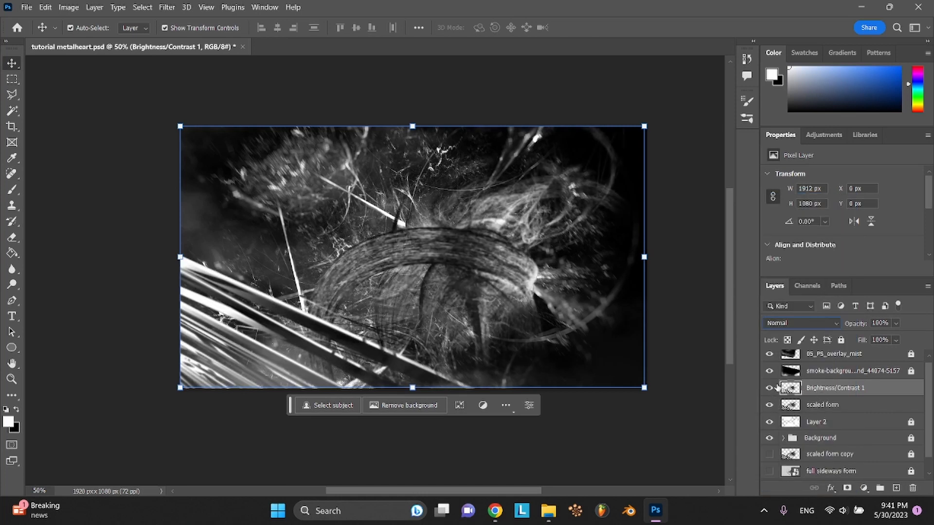
click(789, 328)
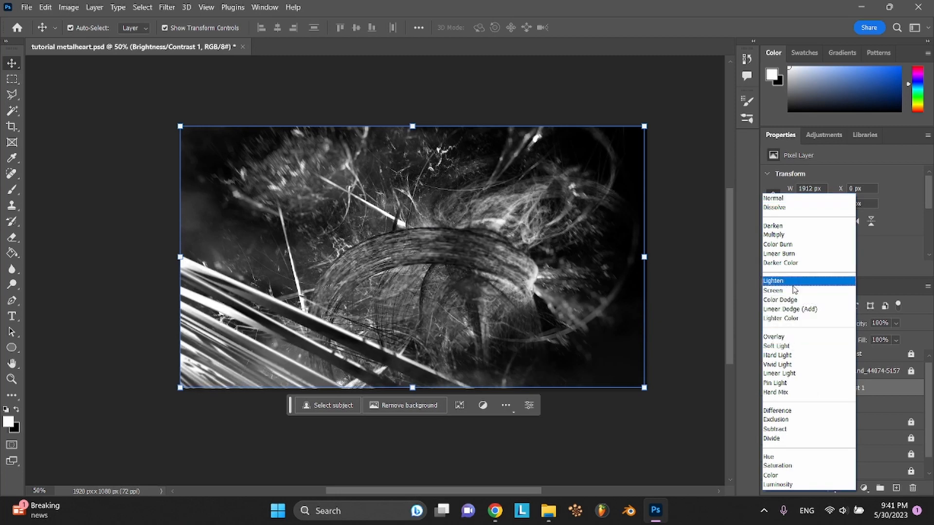
click(796, 355)
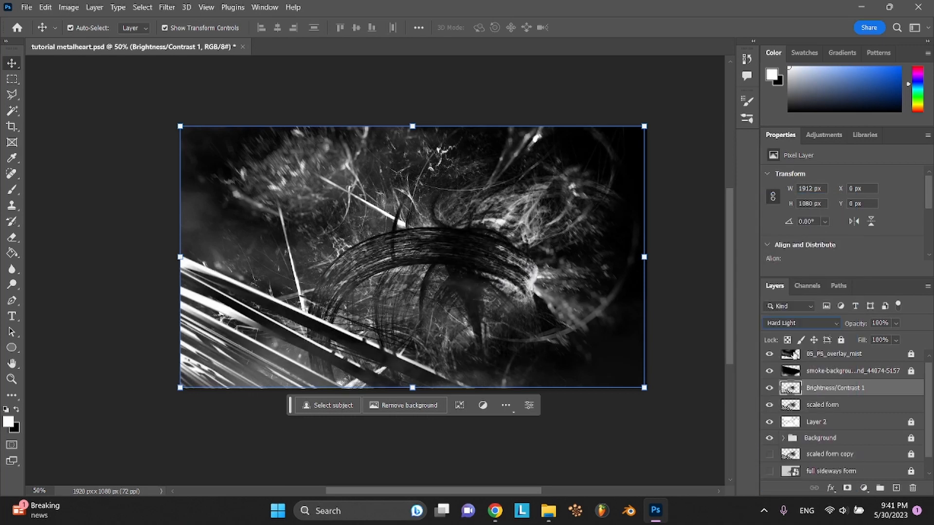
Deselect all layers and save the document
click(678, 401)
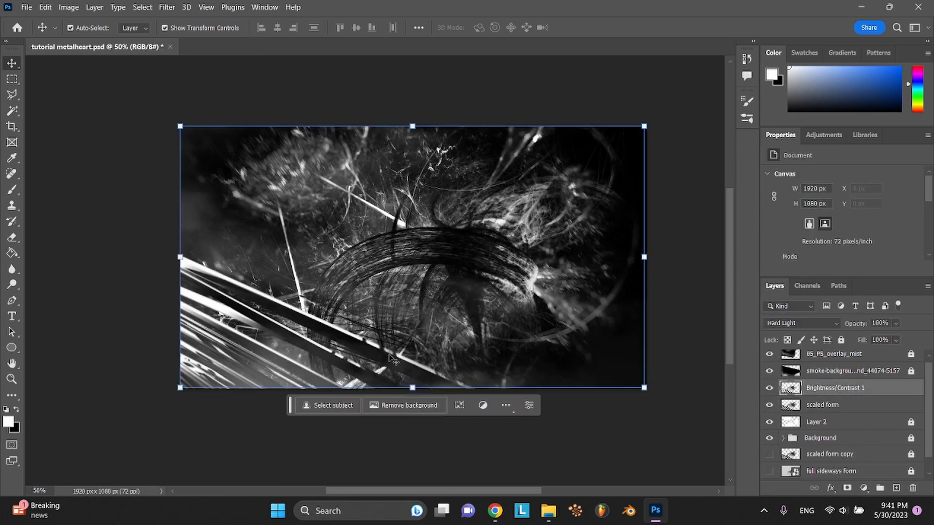
click(565, 469)
key(ctrl+s)
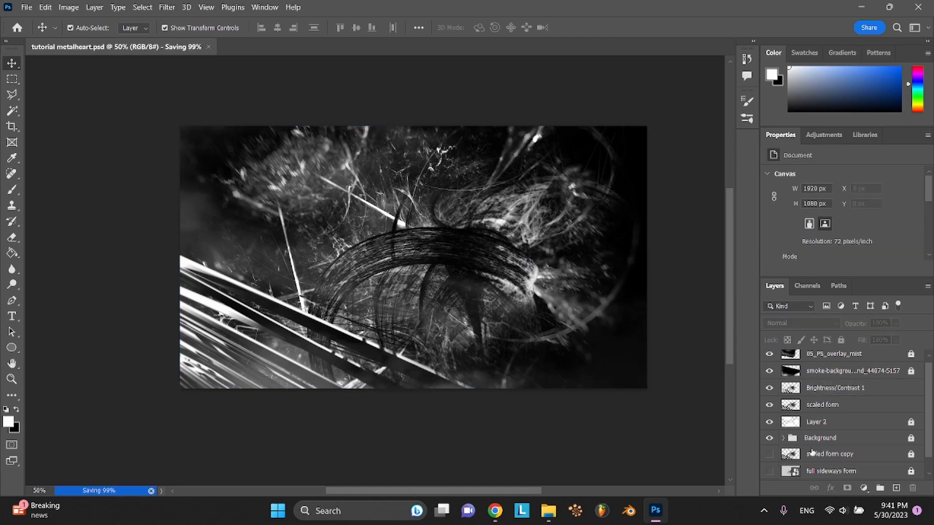
Unlock the Background group, make a merged single-layer duplicate of it, and save the document
scroll(811, 452, down, 1)
click(886, 423)
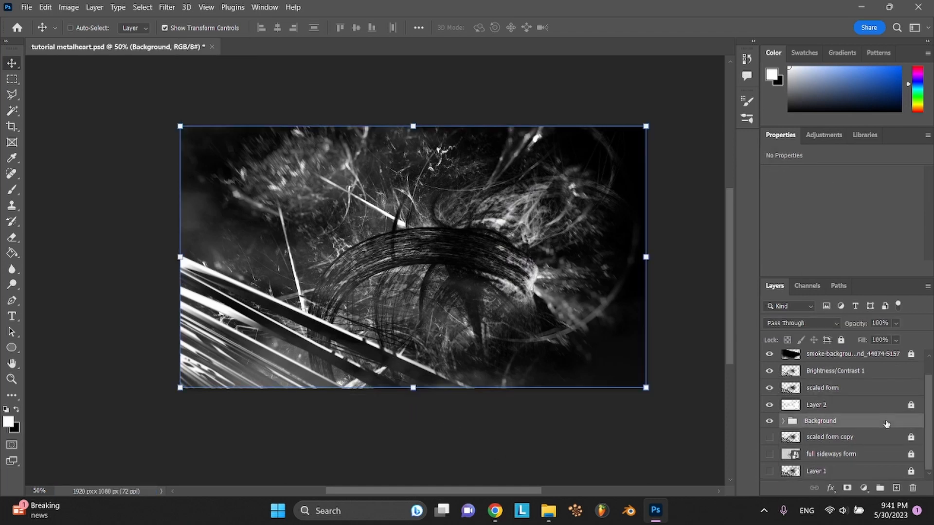
key(ctrl+j)
right_click(886, 420)
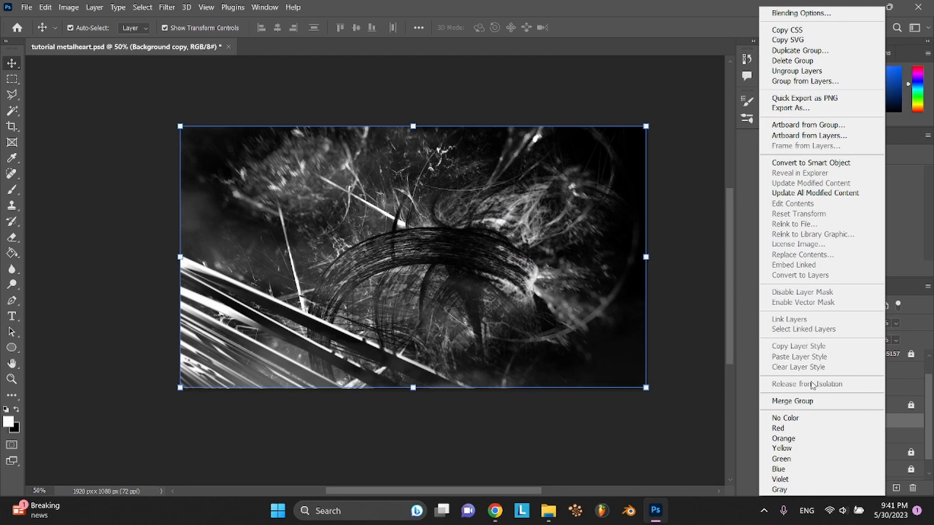
click(811, 400)
key(ctrl+s)
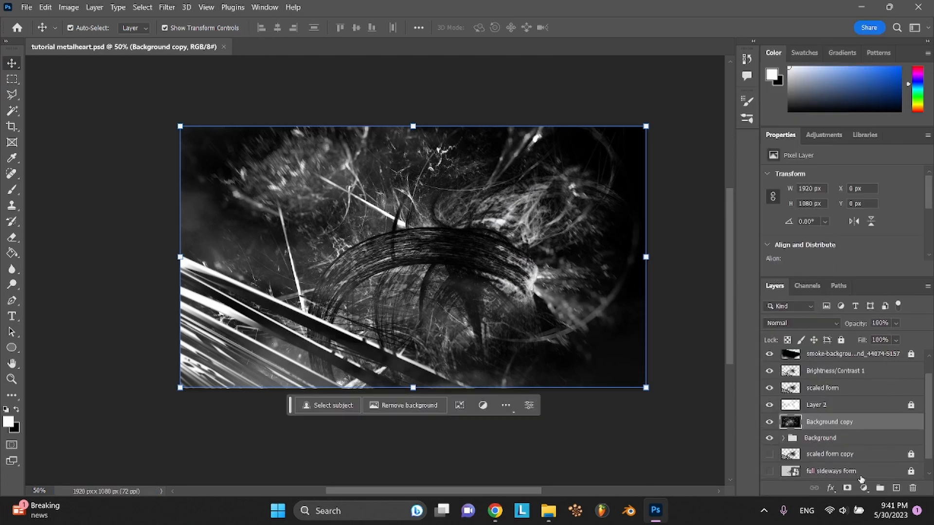
Add a Brightness/Contrast adjustment layer above the merged Background copy and clip it to that layer
click(864, 488)
click(864, 312)
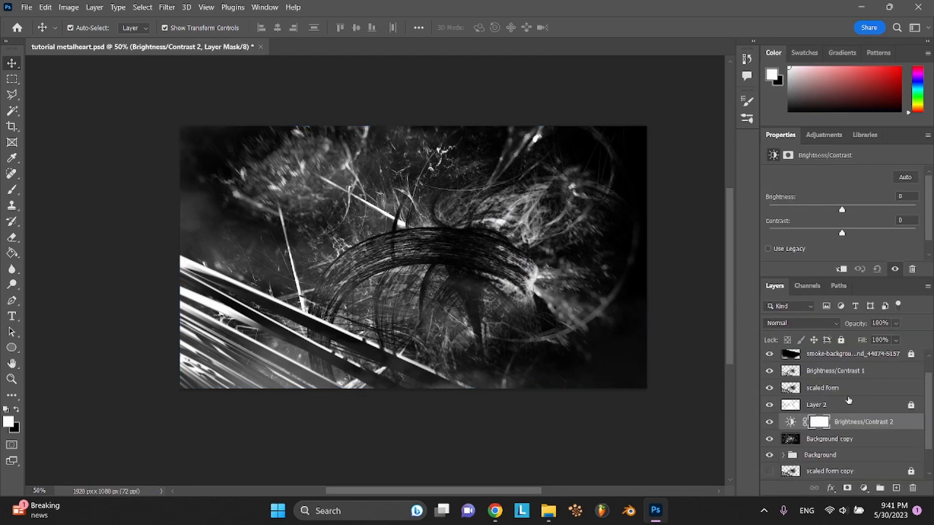
right_click(856, 429)
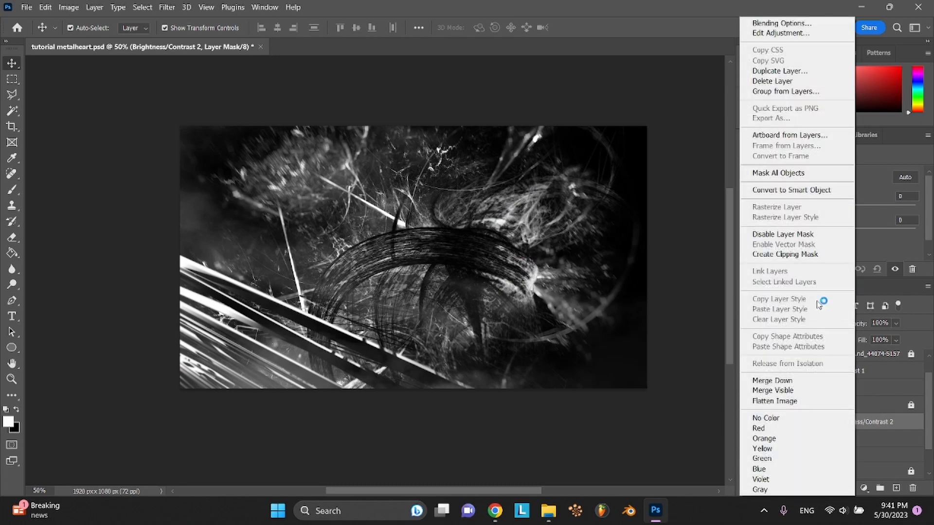
click(794, 254)
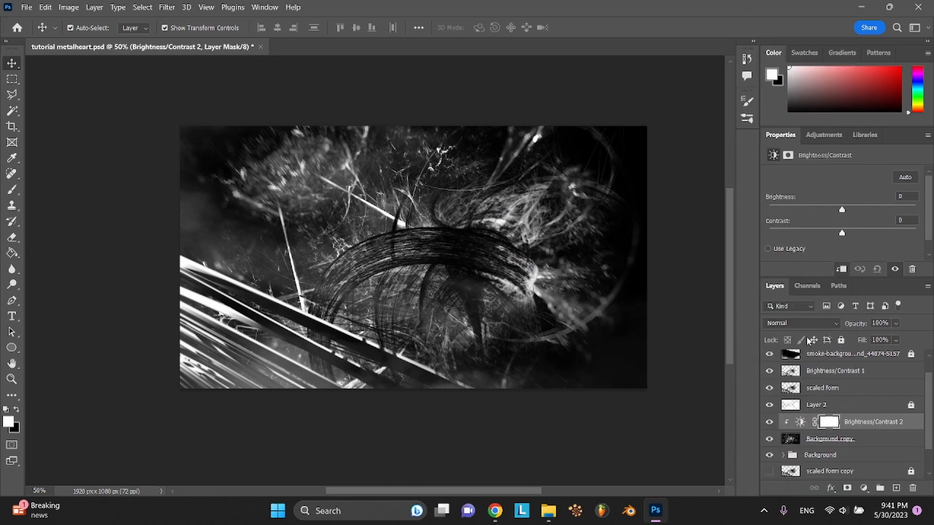
click(895, 324)
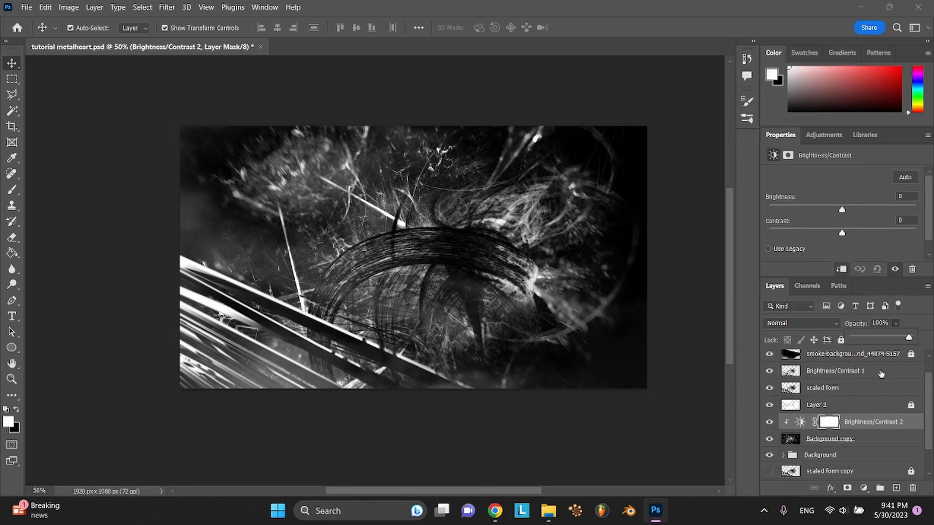
Set the clipped Brightness/Contrast 2 adjustment's brightness to 150 and merge it with the Background copy layer
click(874, 424)
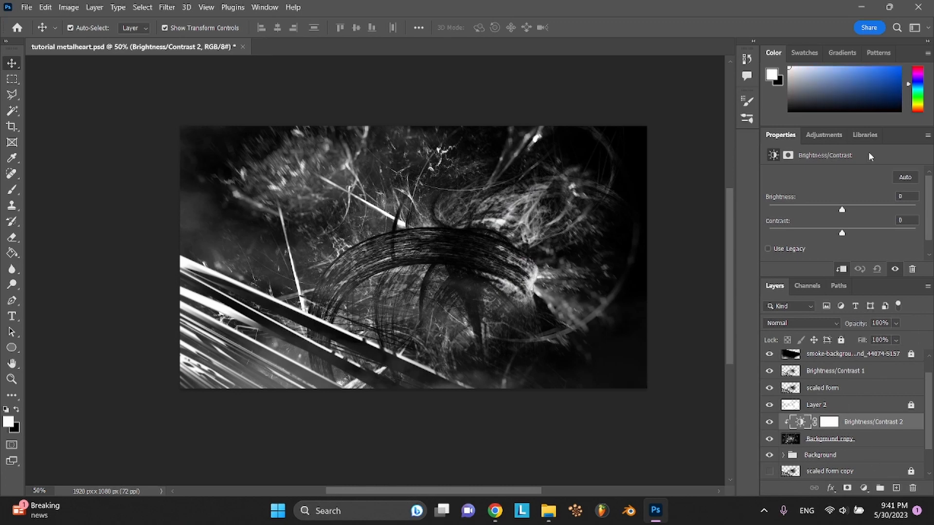
drag(862, 210, 932, 216)
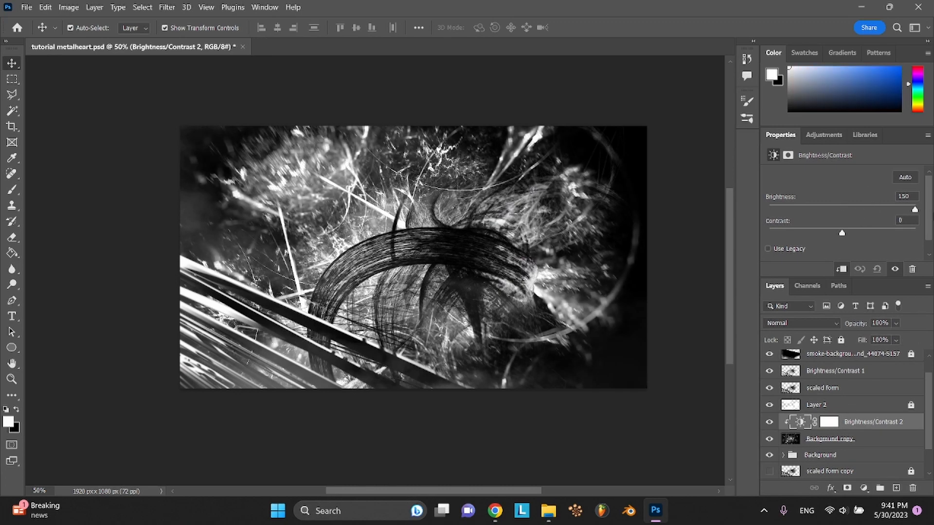
shift+click(874, 442)
right_click(875, 442)
click(886, 428)
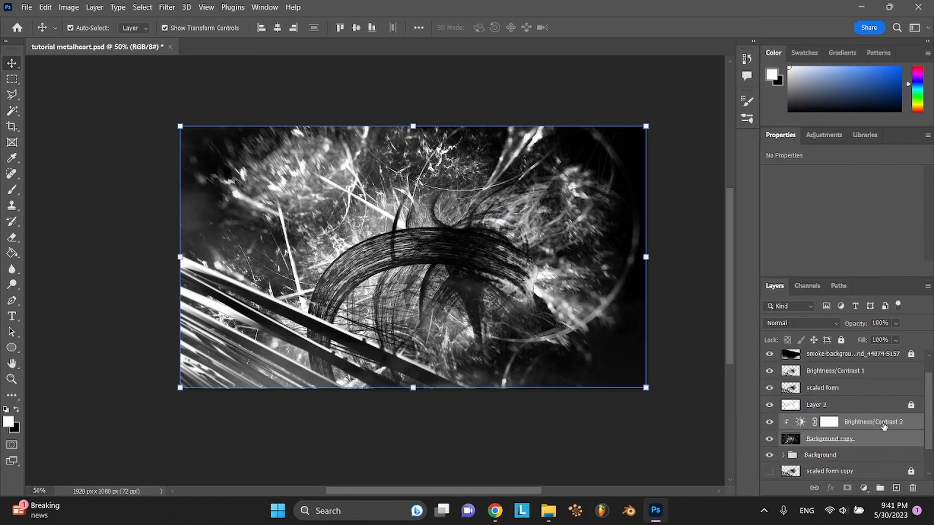
right_click(879, 430)
click(818, 378)
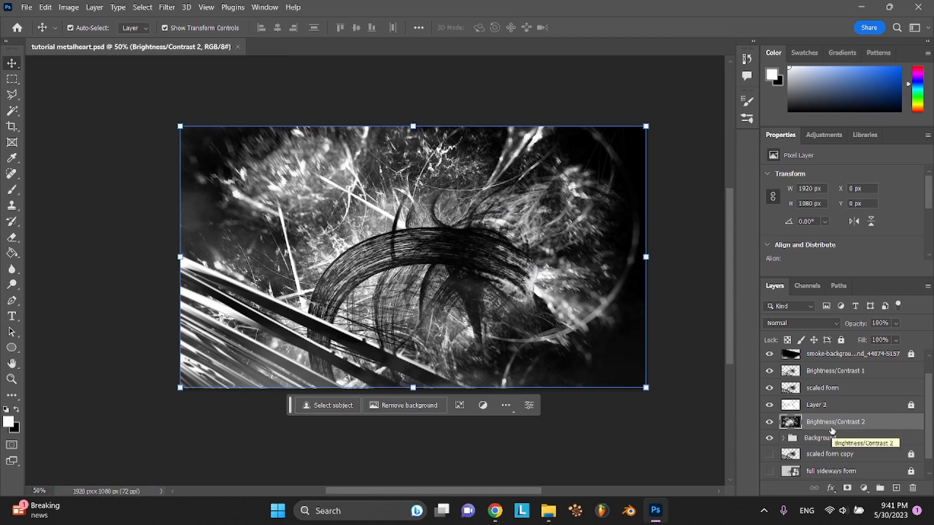
click(170, 7)
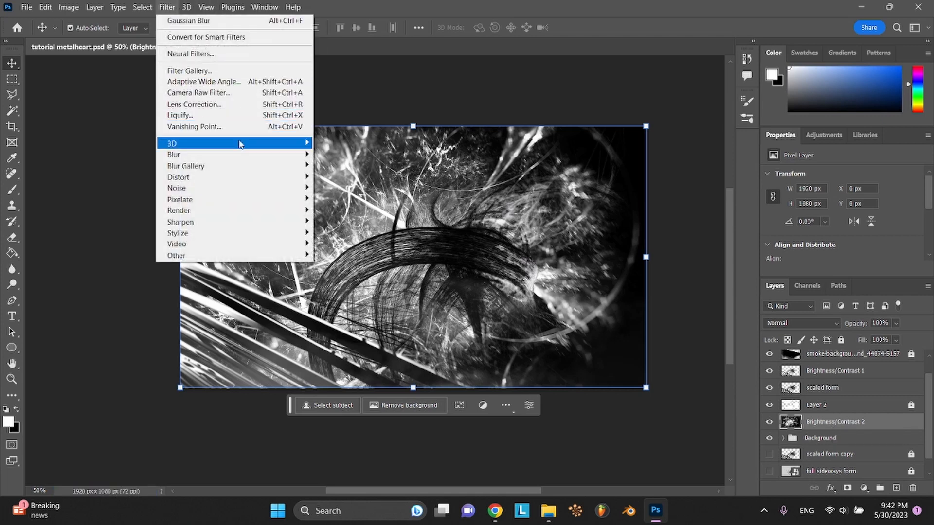
mouse_move(250, 155)
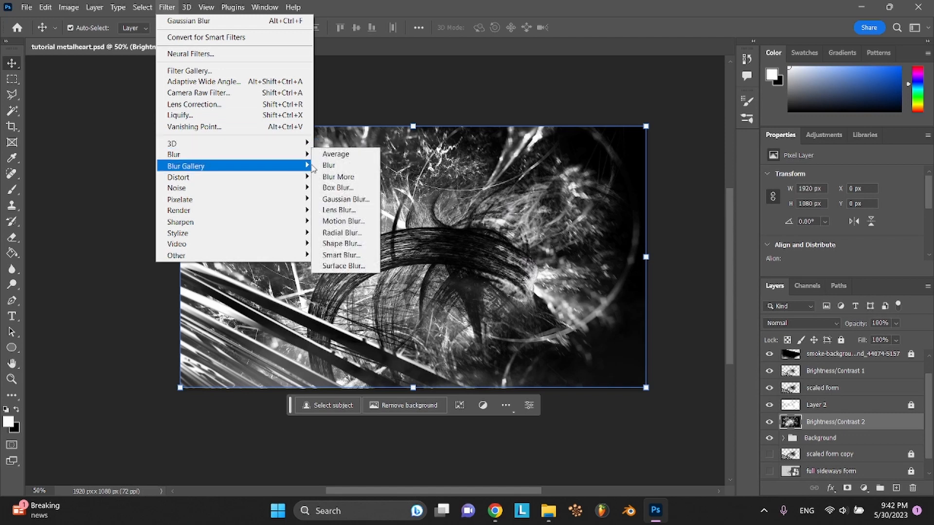
click(342, 221)
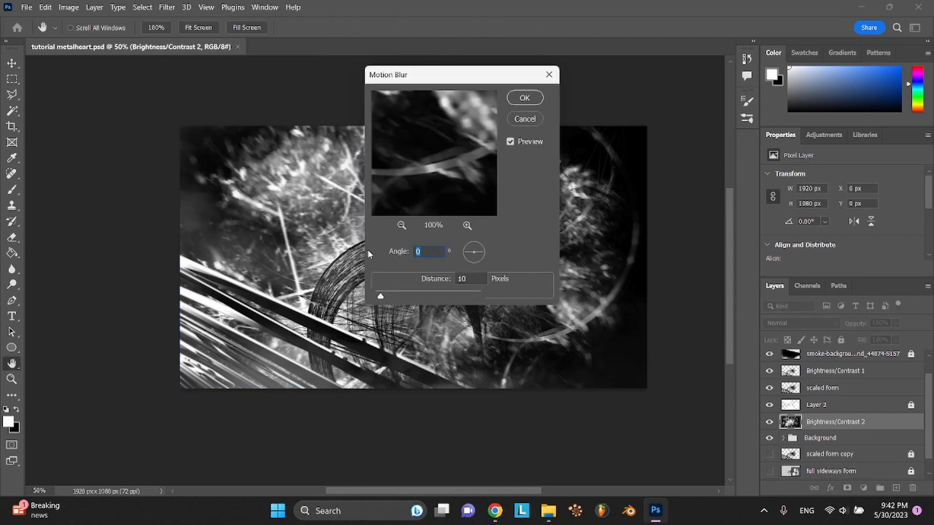
click(409, 295)
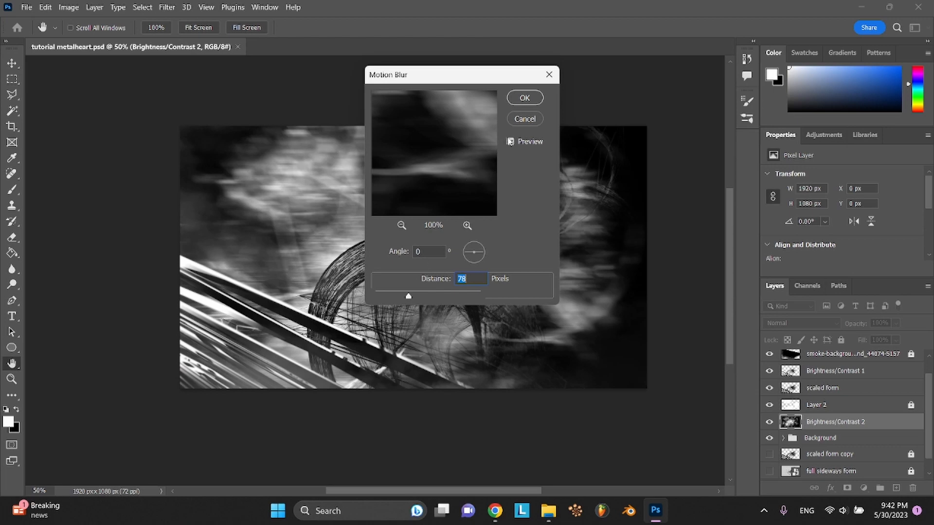
click(525, 118)
Try a Radial Blur on the merged Brightness/Contrast 2 layer with amount 10, Zoom method and Good quality
click(259, 6)
mouse_move(163, 8)
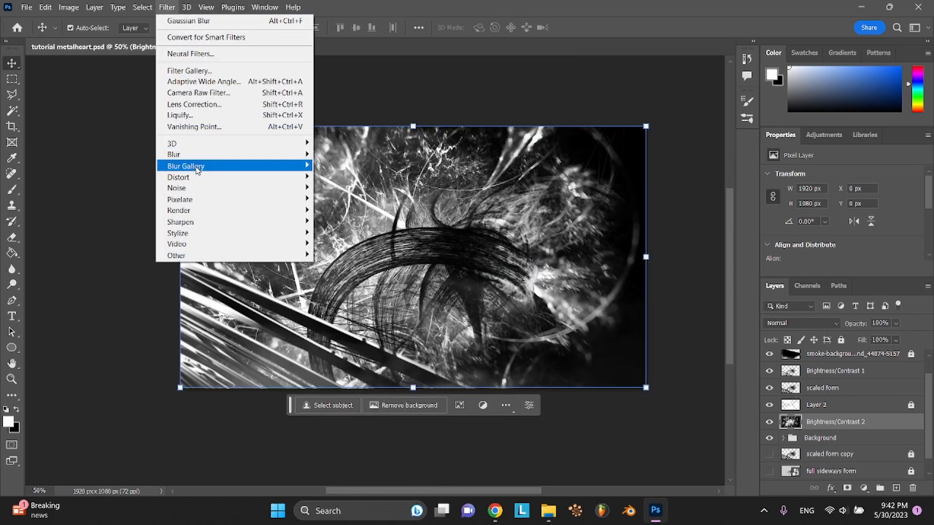
mouse_move(210, 155)
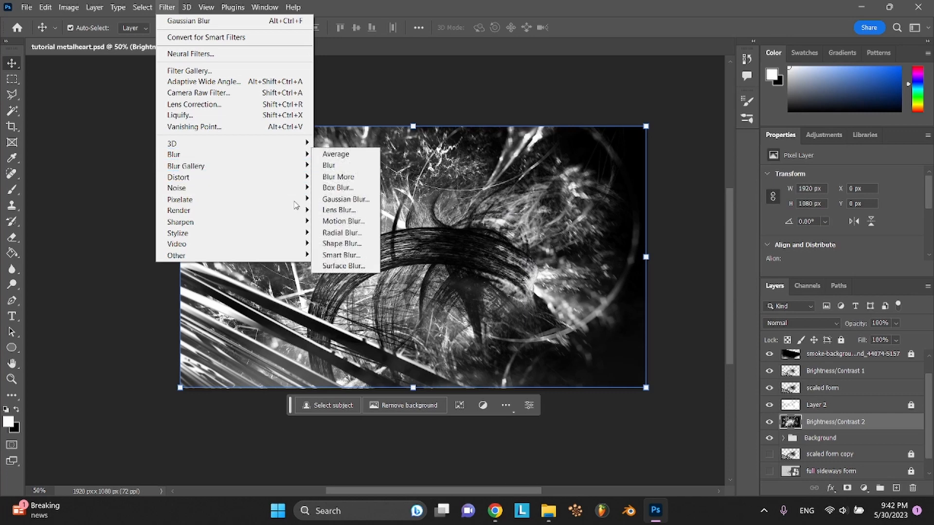
click(326, 234)
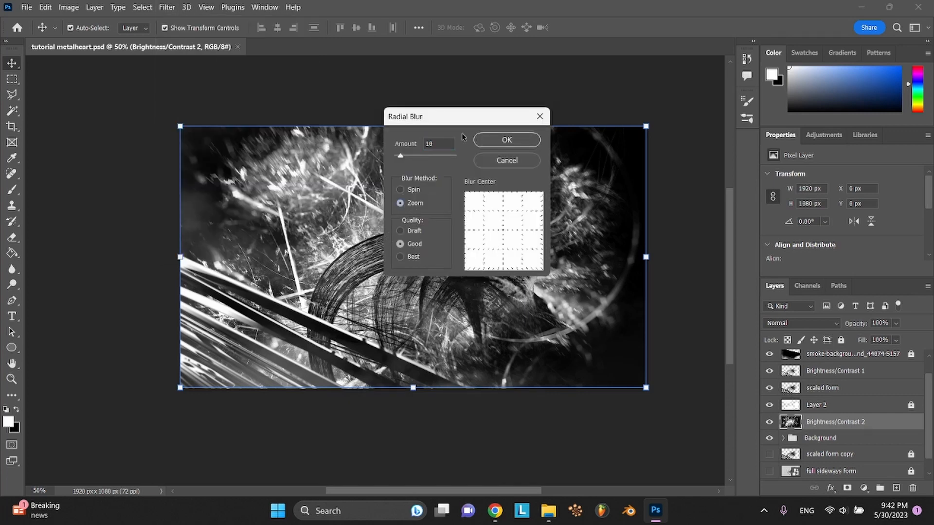
click(488, 140)
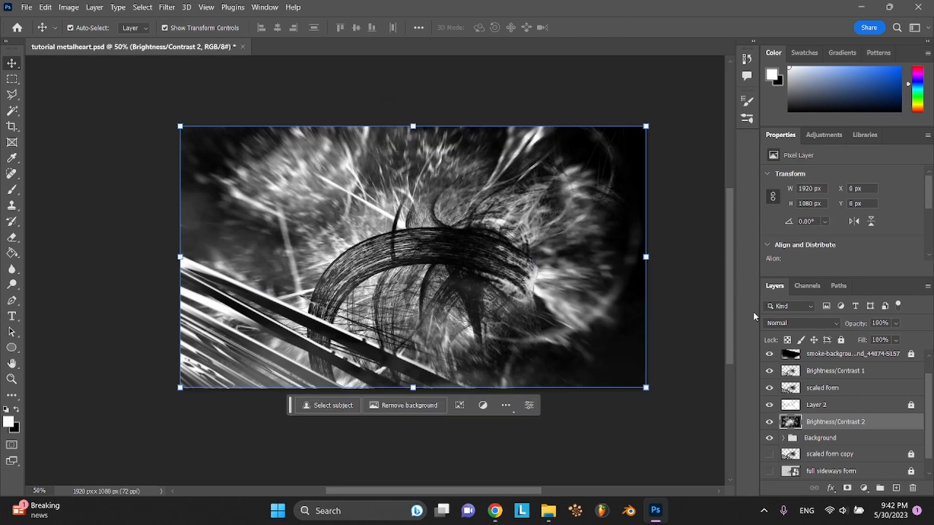
Preview blend modes such as Soft Light on the blurred layer, keep Normal, undo the Radial Blur and save
click(794, 325)
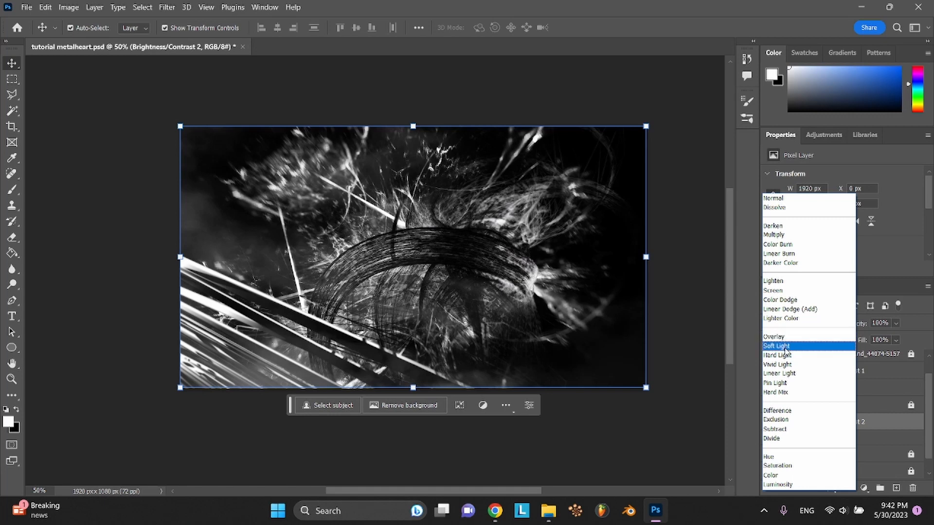
click(692, 436)
key(ctrl+s)
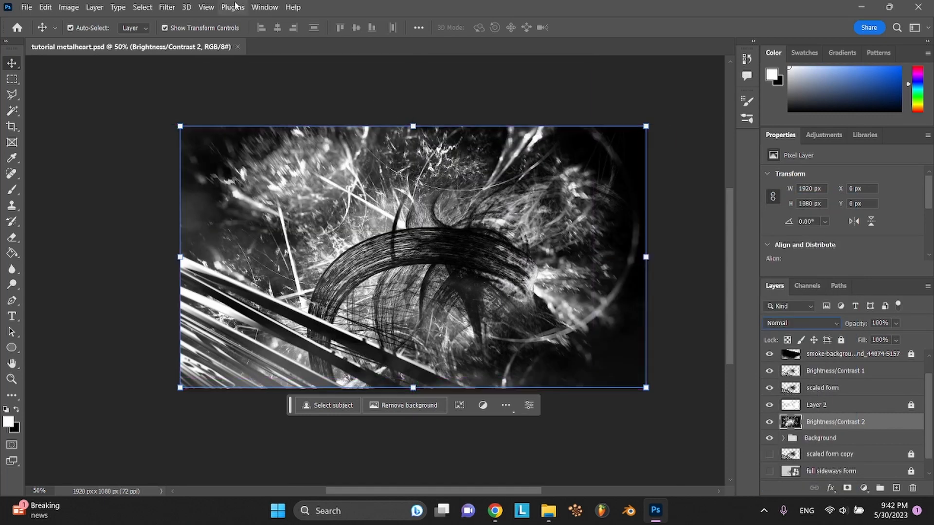
Try a Gaussian Blur with a 2.3-pixel radius on the Brightness/Contrast 2 layer
click(186, 7)
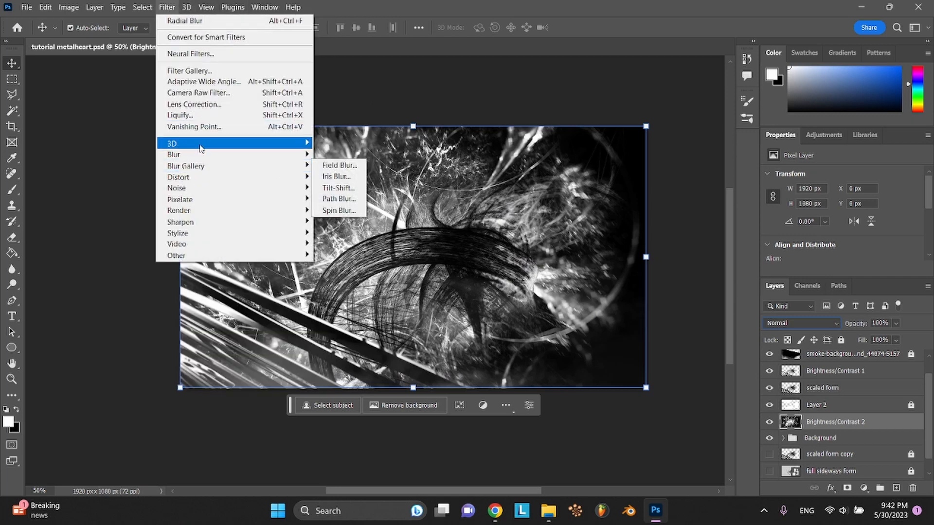
mouse_move(195, 155)
click(329, 200)
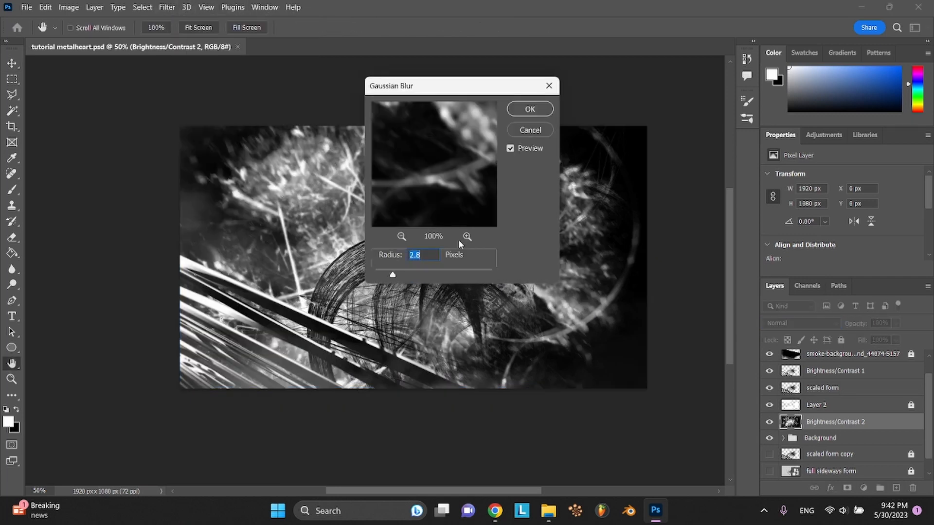
drag(385, 276, 389, 274)
click(518, 111)
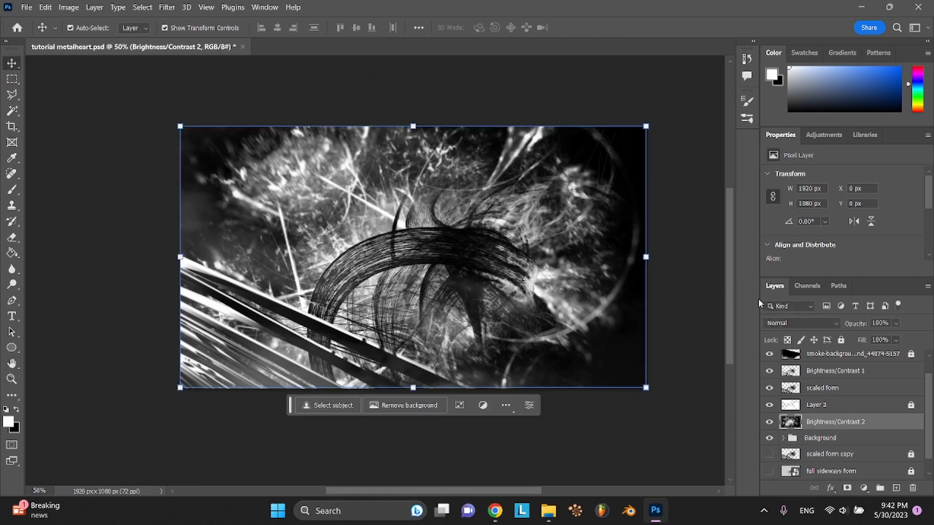
Preview blend modes such as Vivid Light on the layer, keep Normal and undo the Gaussian Blur
click(822, 323)
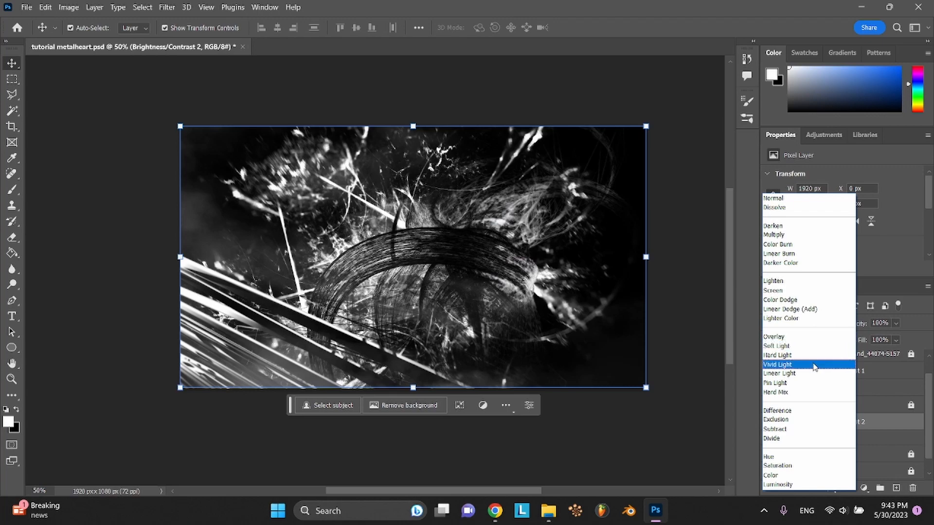
click(679, 455)
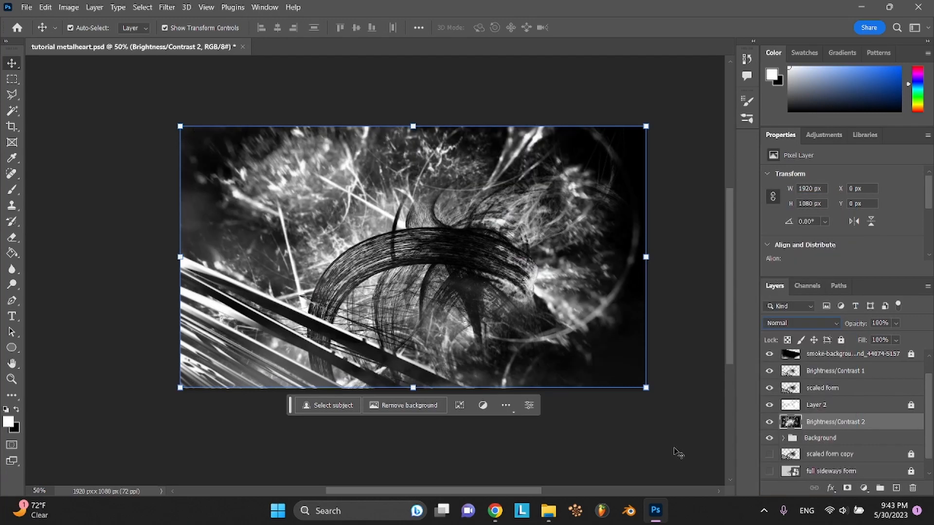
key(ctrl+z)
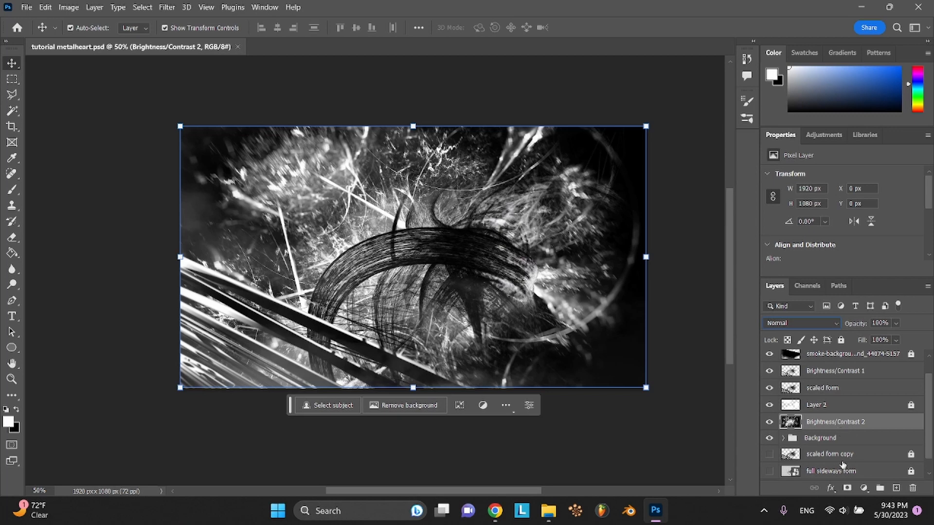
Add an Exposure adjustment clipped to the Brightness/Contrast 2 layer, with exposure +2.89 and offset +0.0375
click(865, 490)
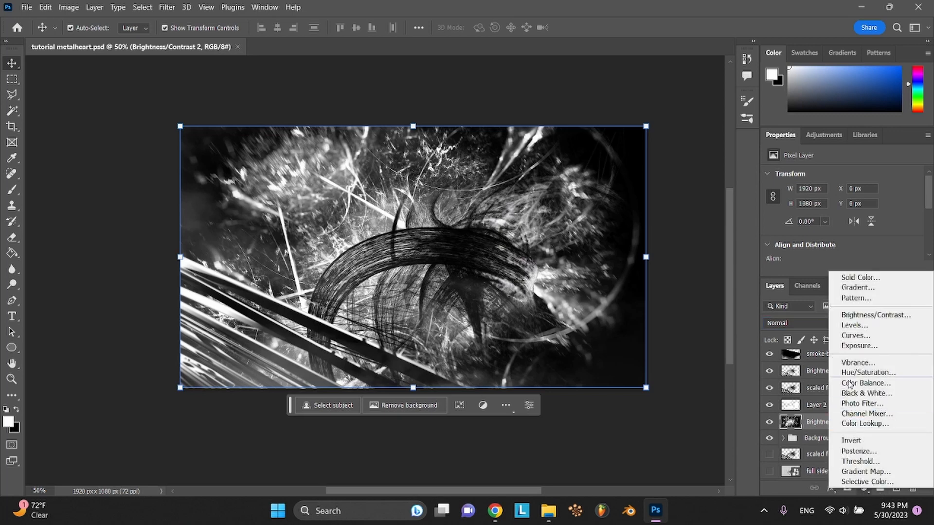
click(856, 346)
right_click(839, 421)
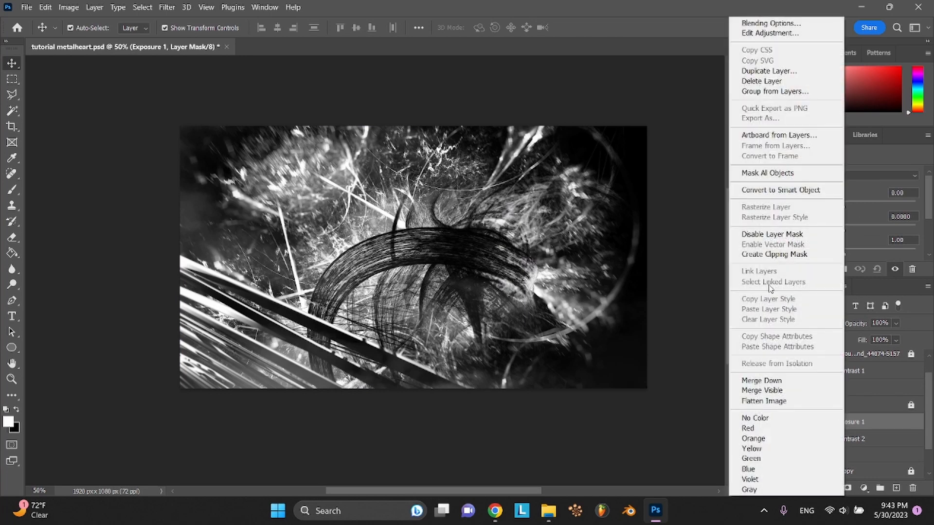
click(778, 257)
drag(862, 205, 848, 230)
click(868, 229)
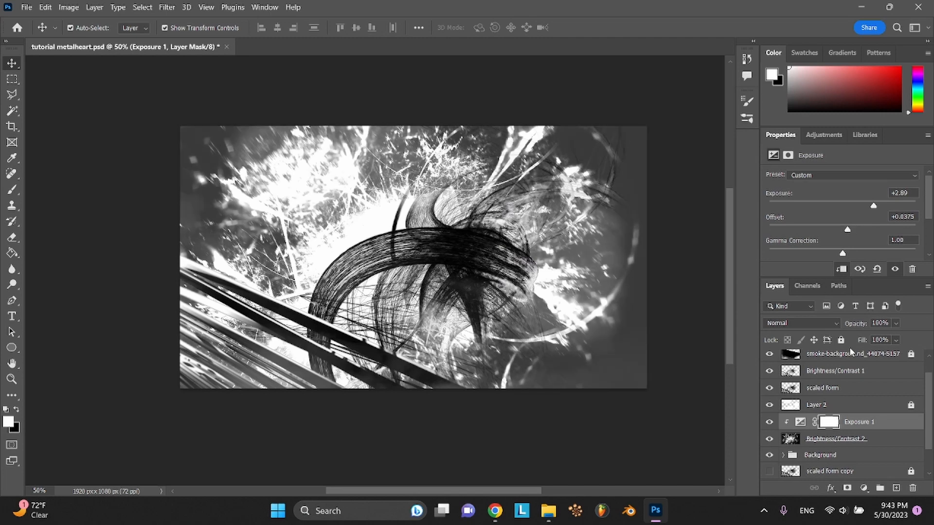
Merge the Exposure 1 adjustment and the Brightness/Contrast 2 layer into a single layer
shift+click(885, 441)
right_click(885, 440)
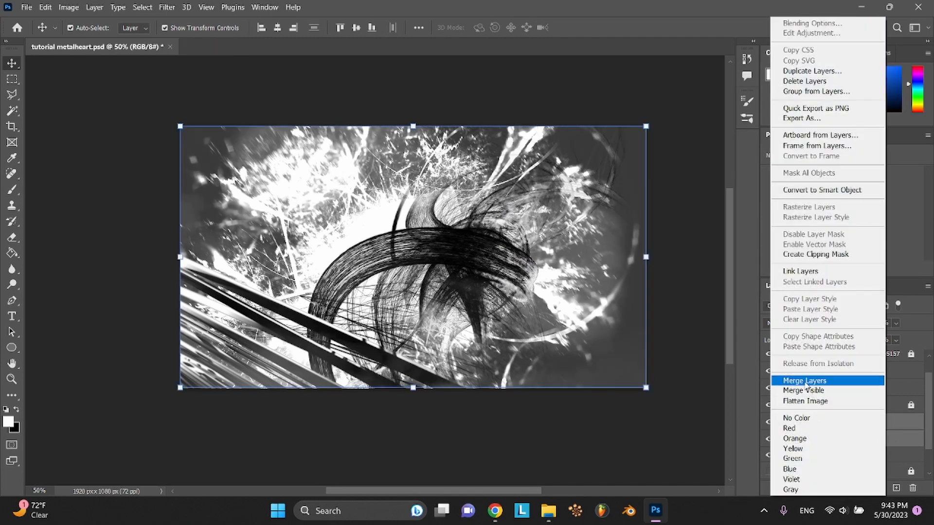
click(805, 382)
Apply a Gaussian Blur with a 1.2-pixel radius to the merged Exposure 1 layer
click(167, 7)
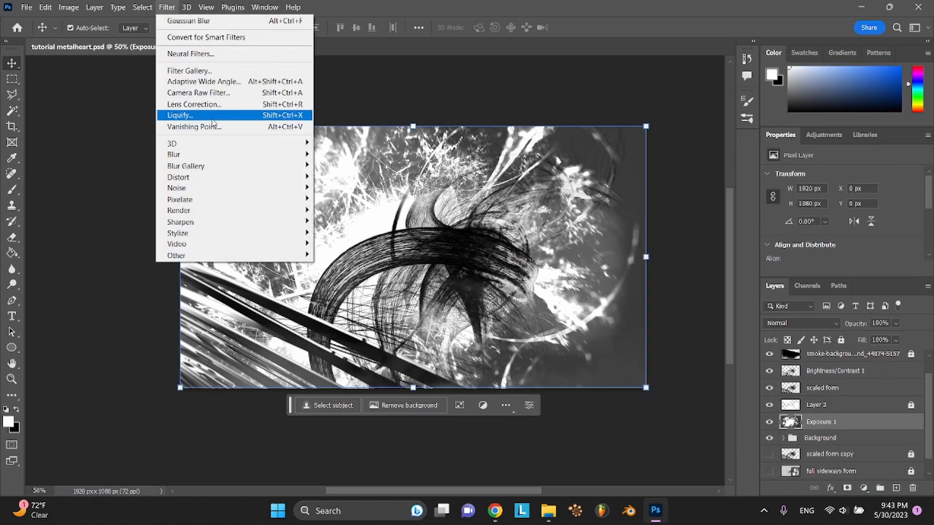
mouse_move(185, 154)
click(355, 199)
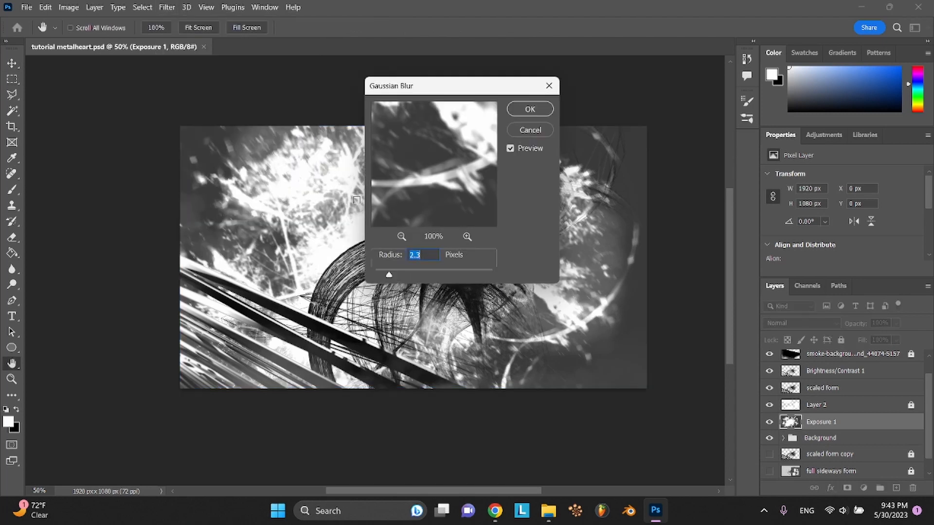
drag(388, 276, 383, 275)
click(530, 109)
click(232, 7)
mouse_move(172, 3)
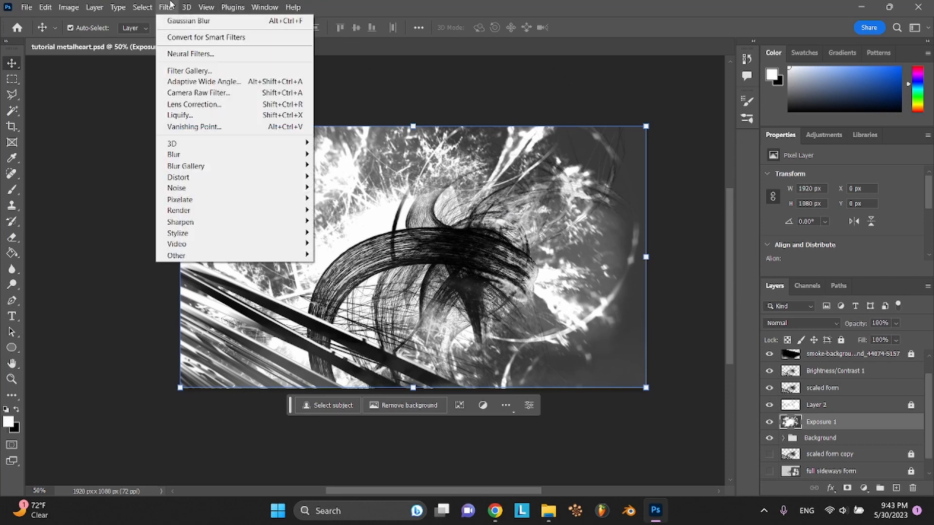
mouse_move(209, 156)
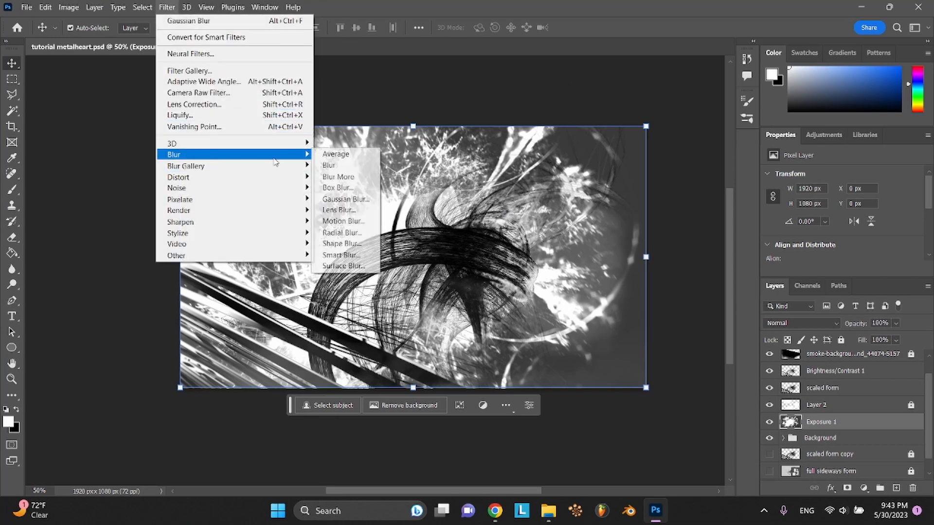
click(324, 200)
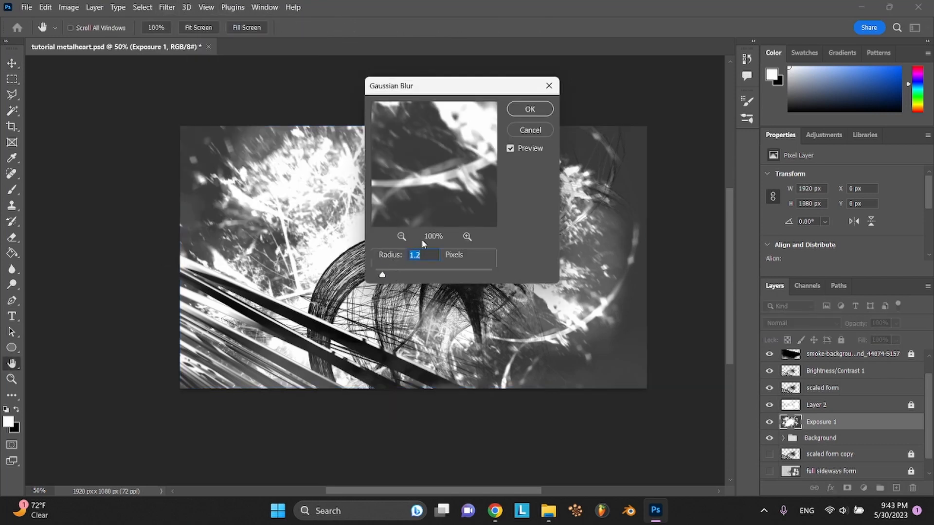
click(522, 135)
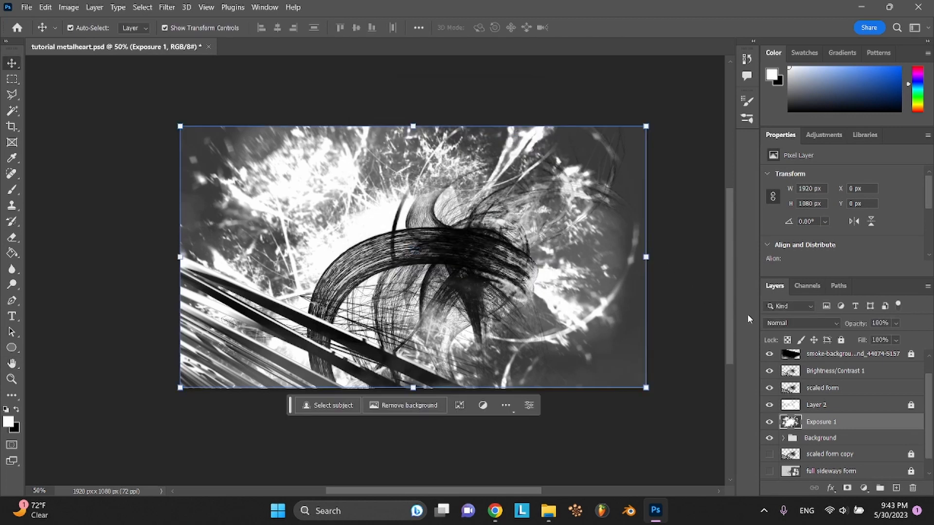
Set the Exposure 1 layer's blend mode to Color Dodge and its opacity to 63%
click(772, 324)
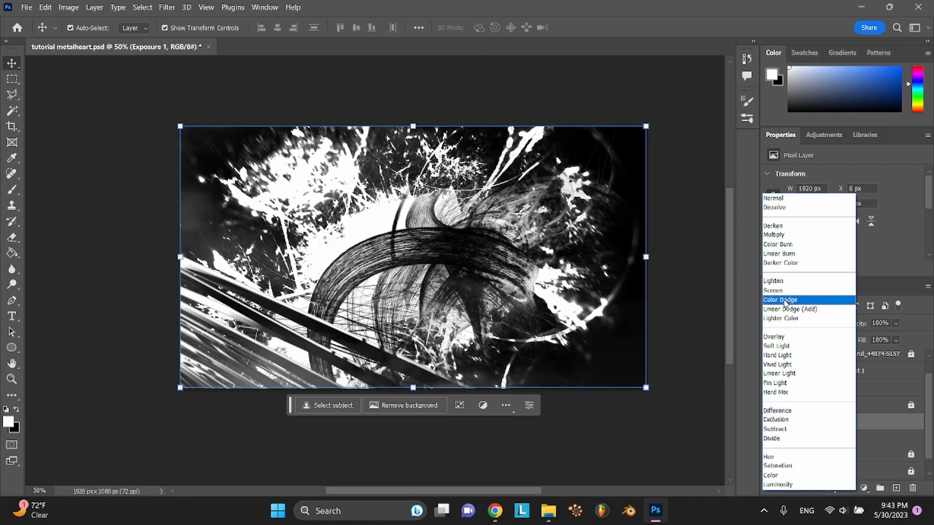
click(784, 302)
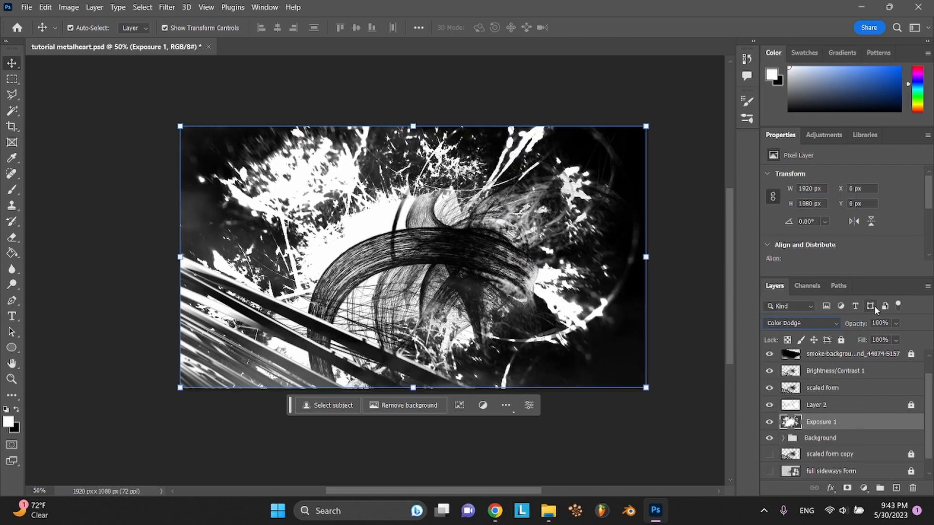
click(895, 324)
drag(866, 339, 888, 339)
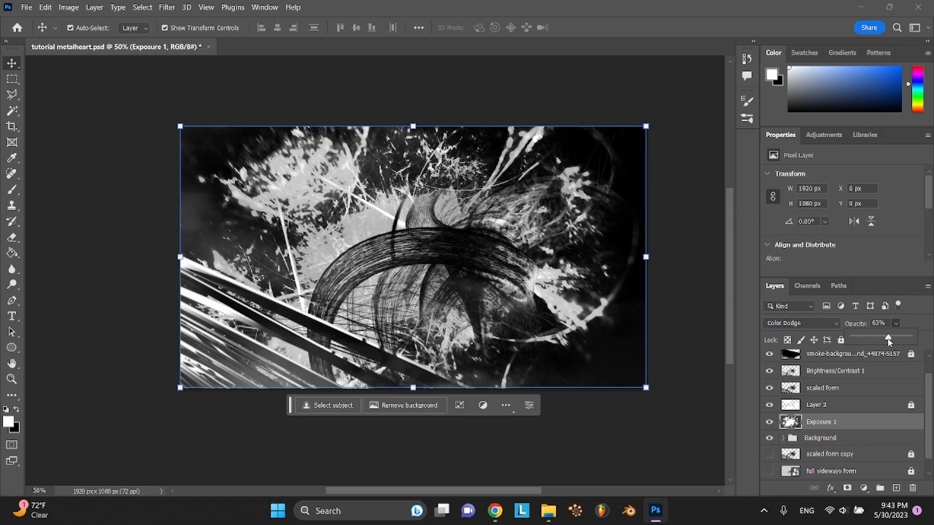
Change the Exposure 1 layer's blend mode to Screen and hide the layer to compare the artwork without it
click(817, 324)
click(793, 294)
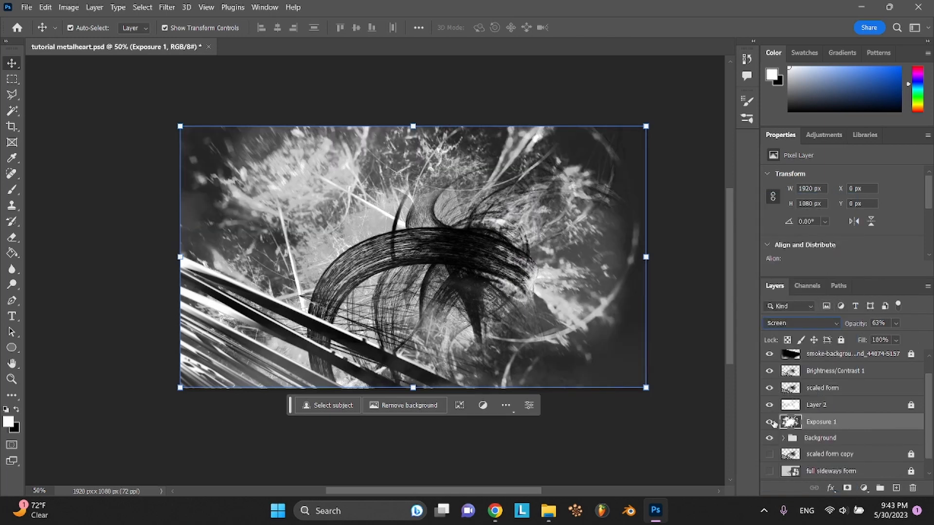
click(769, 421)
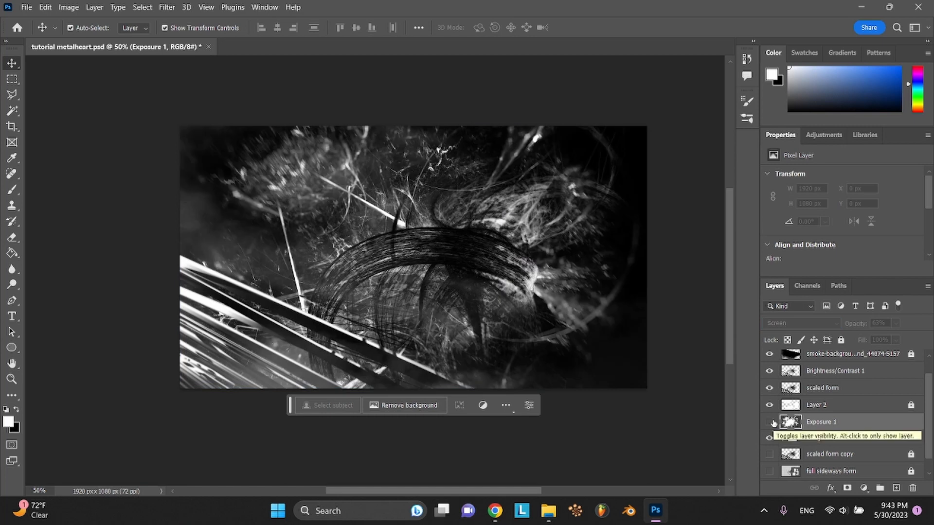
Select the 05_PS_overlay_mist layer at the top of the layer stack and save the document
scroll(870, 379, up, 1)
click(878, 358)
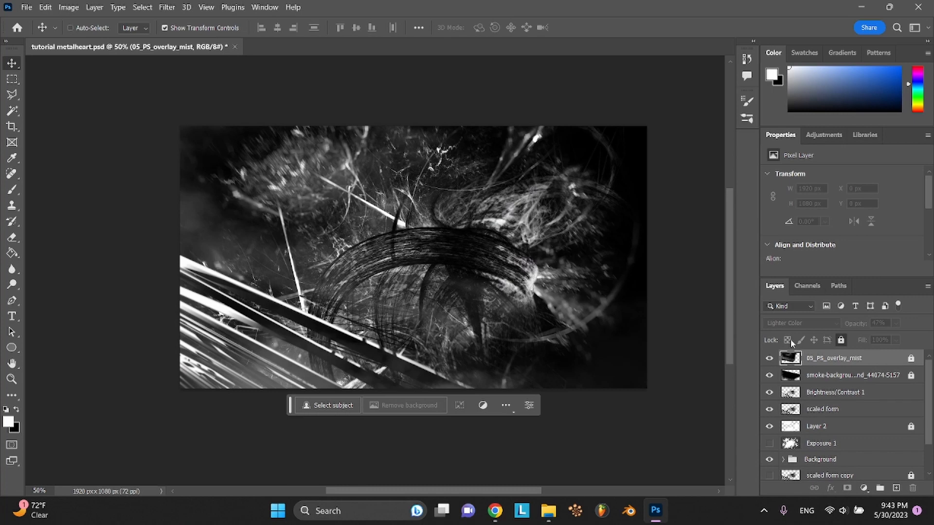
key(ctrl+s)
Examine the artwork's details at 100% zoom, including the dark central arc, the bright wisps and the white streaks
key(ctrl+plus)
key(ctrl+plus)
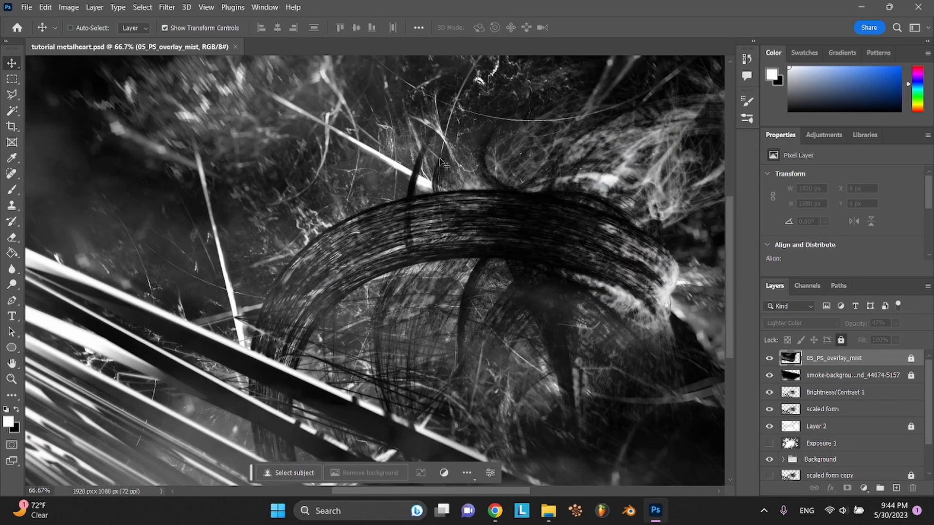
scroll(440, 158, up, 3)
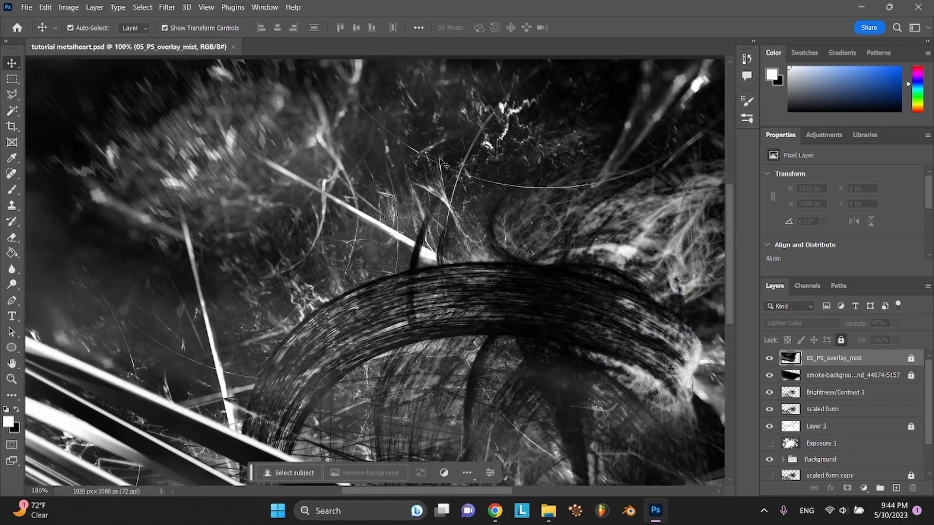
scroll(439, 159, right, 3)
scroll(440, 158, down, 4)
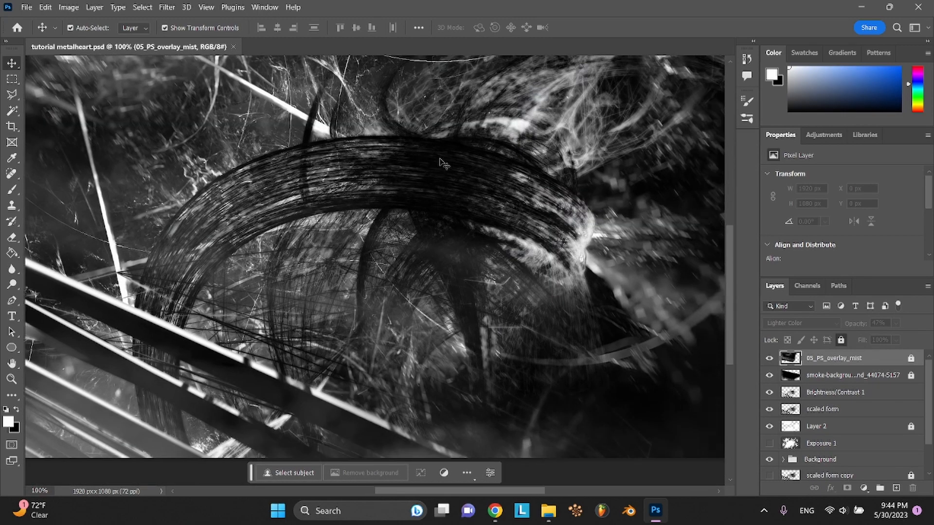
scroll(440, 159, right, 3)
scroll(440, 159, up, 4)
scroll(440, 164, down, 4)
scroll(440, 164, right, 2)
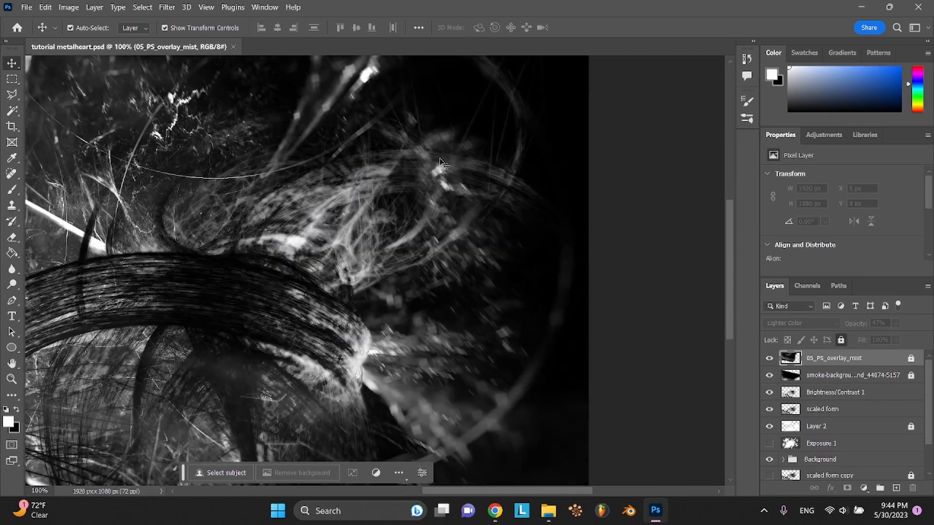
scroll(440, 164, left, 5)
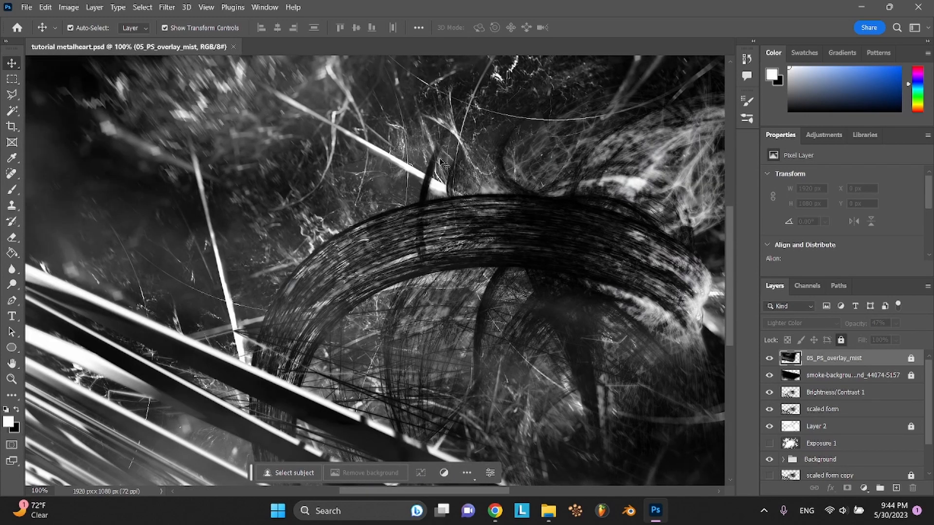
key(ctrl+minus)
key(ctrl+minus)
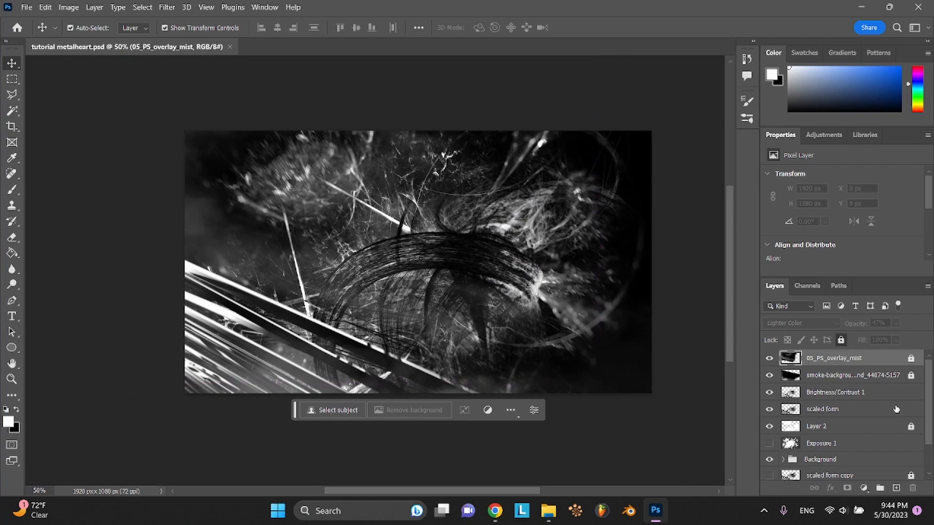
Group all layers from 05_PS_overlay_mist down to the bottommost Layer 1 into one group
scroll(896, 409, down, 2)
shift+click(872, 468)
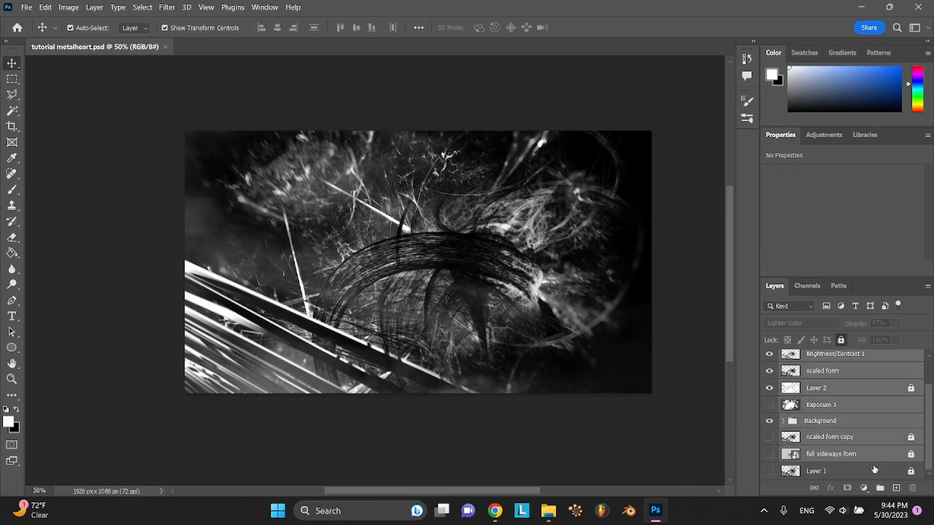
click(879, 499)
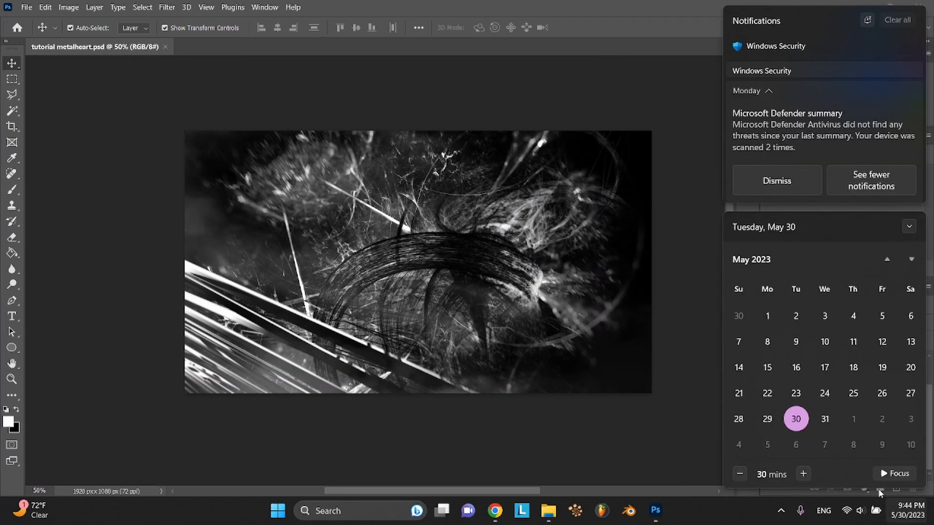
click(890, 509)
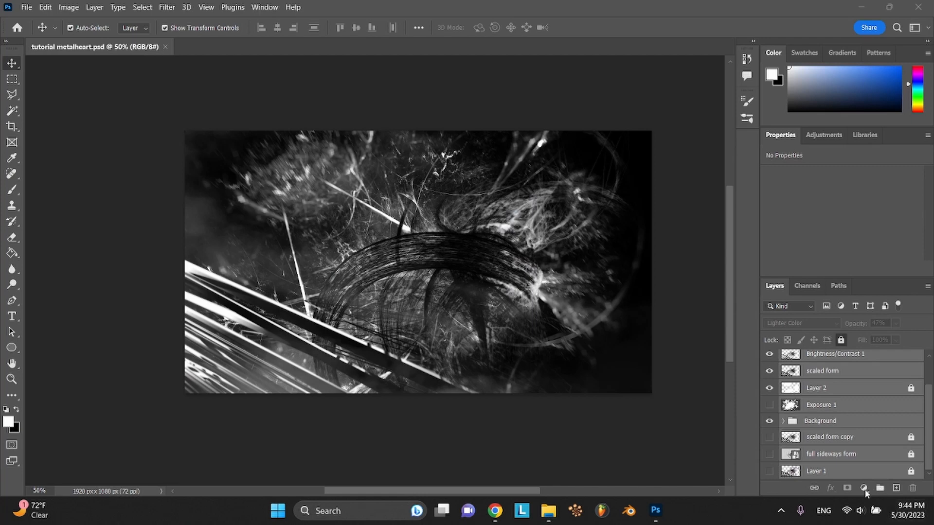
click(879, 489)
click(879, 488)
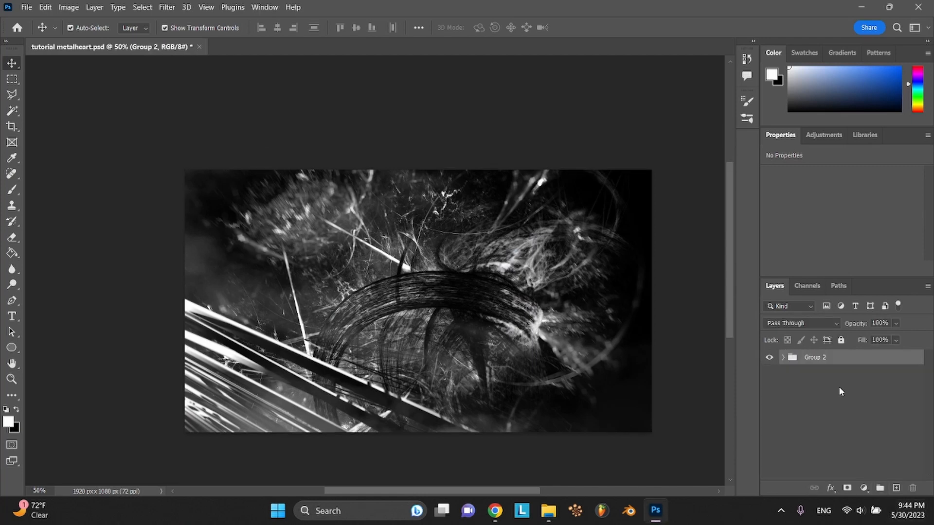
Rename the new group as Layer 1 and save the document
double_click(815, 357)
text(Layer 1)
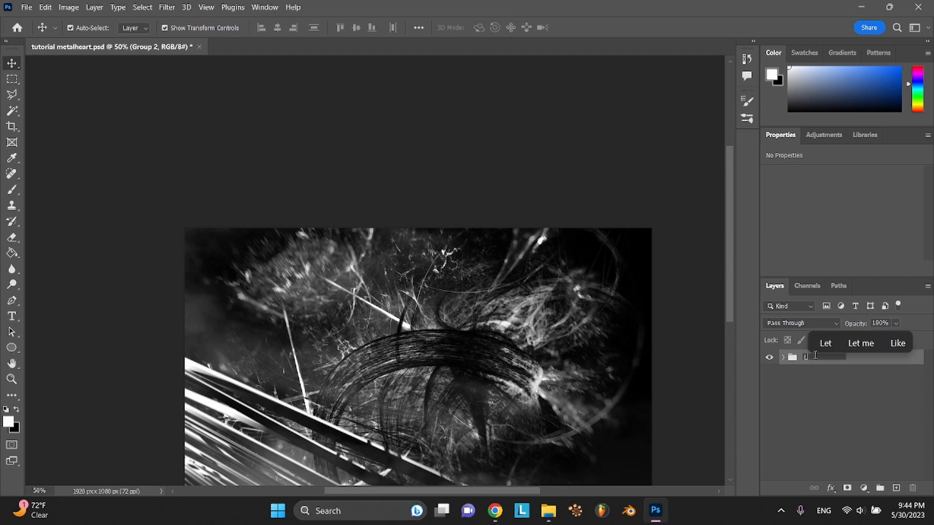
key(Return)
key(ctrl+s)
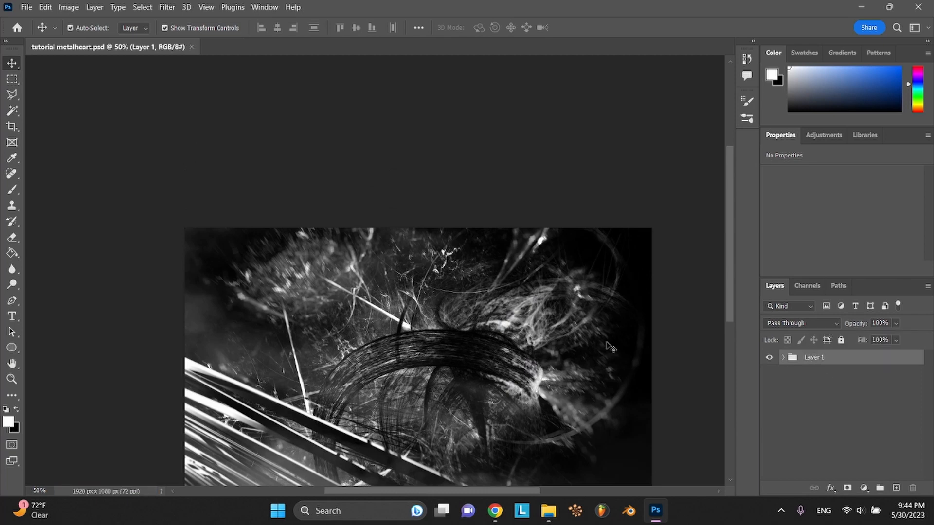
Lock the Layer 1 group completely and add a new empty layer above it
scroll(611, 347, down, 2)
click(842, 340)
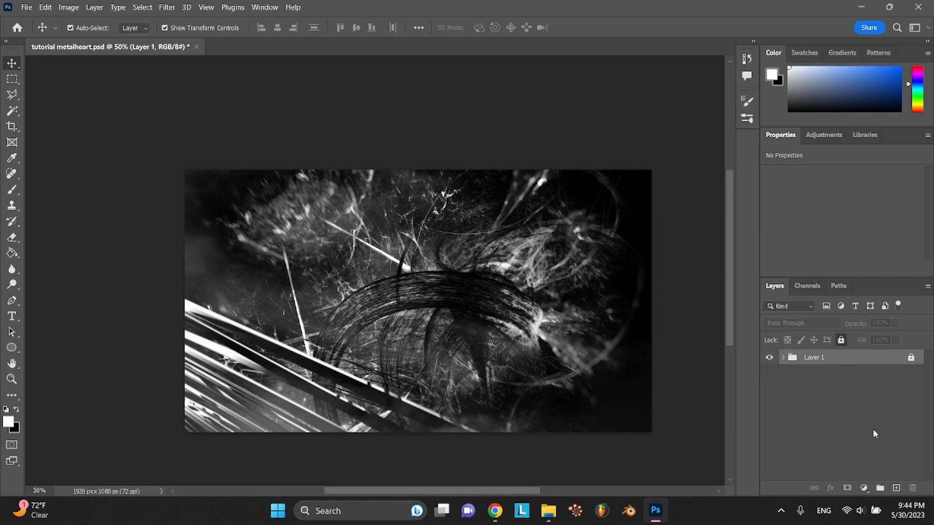
click(895, 487)
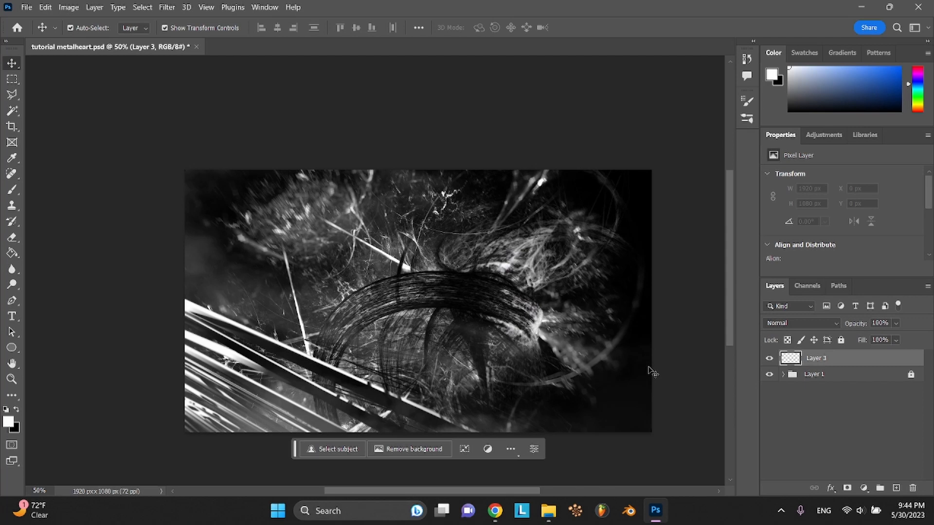
Switch to Chrome, open Pinterest and search for "metalheart"
click(499, 513)
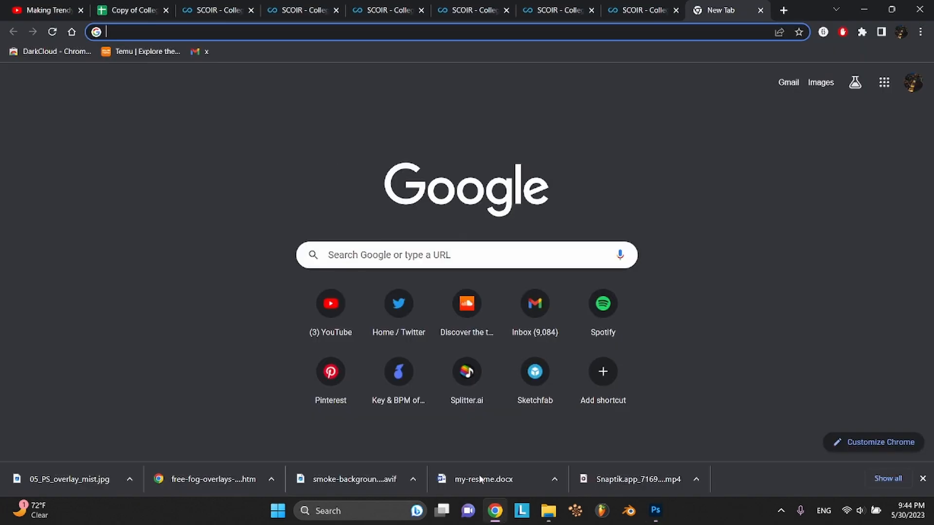
click(331, 375)
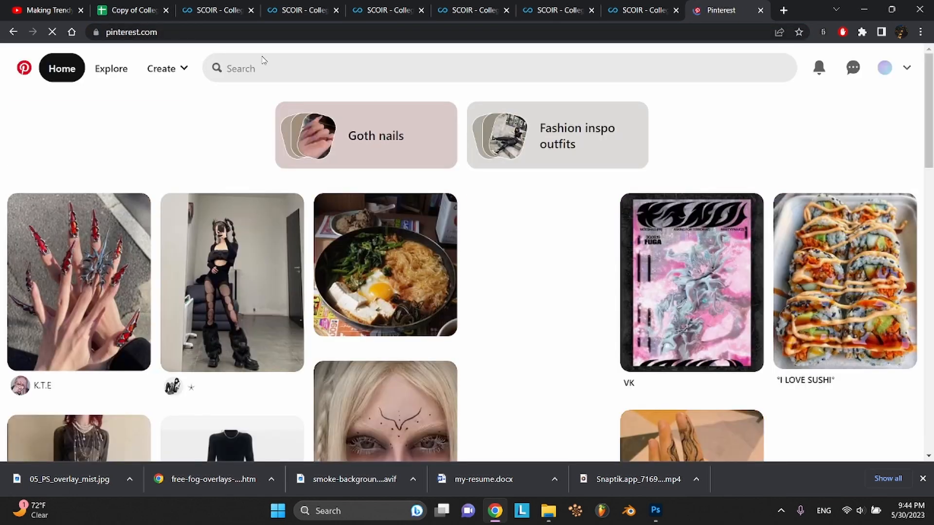
click(263, 60)
text(metalhe)
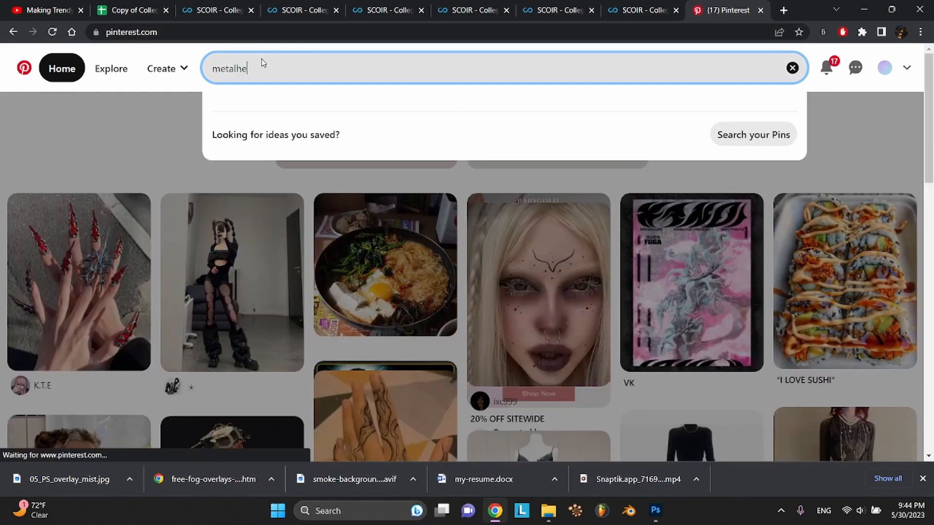
text(art)
key(Return)
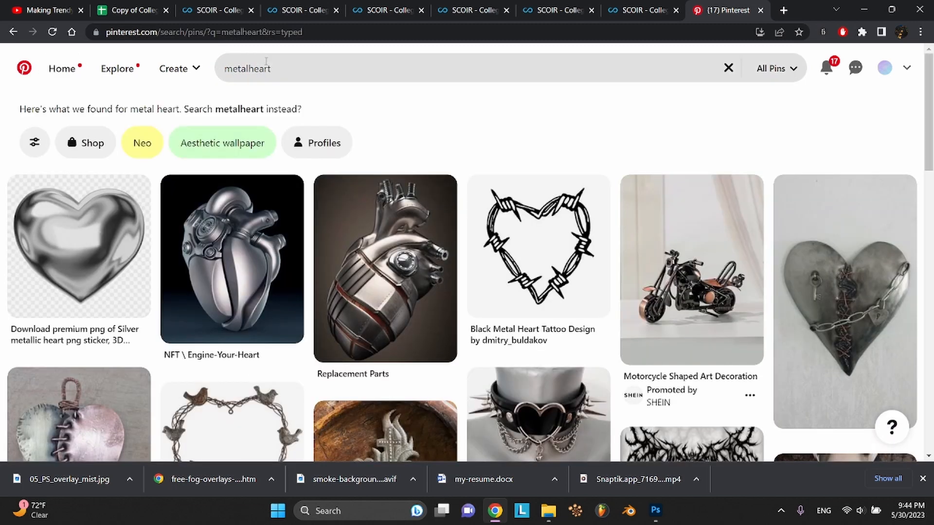
Refine the Pinterest search to "metalheart design" using the original spelling instead of the auto-corrected one
click(274, 74)
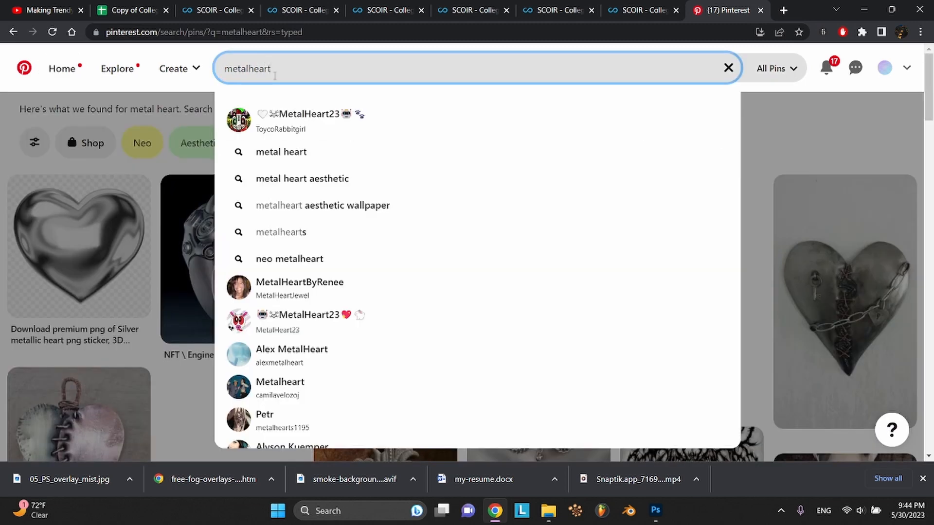
text(design)
key(Return)
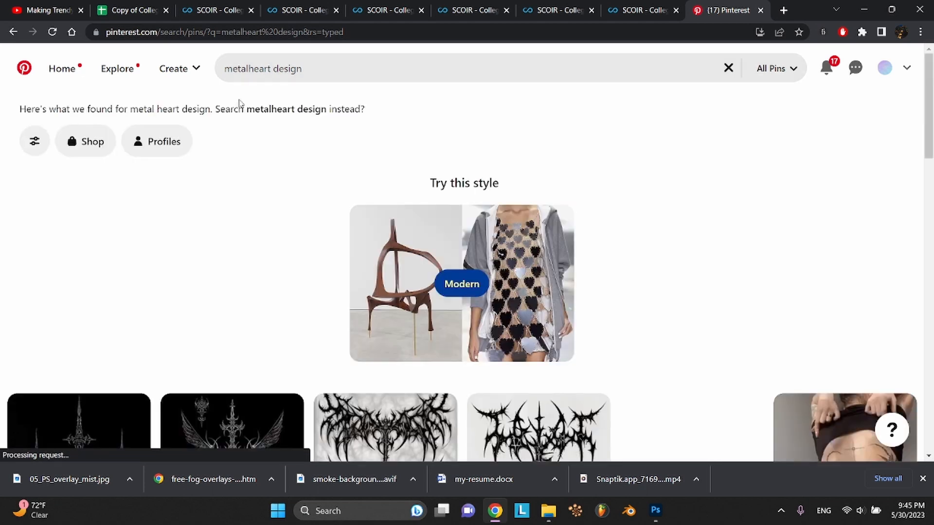
click(269, 112)
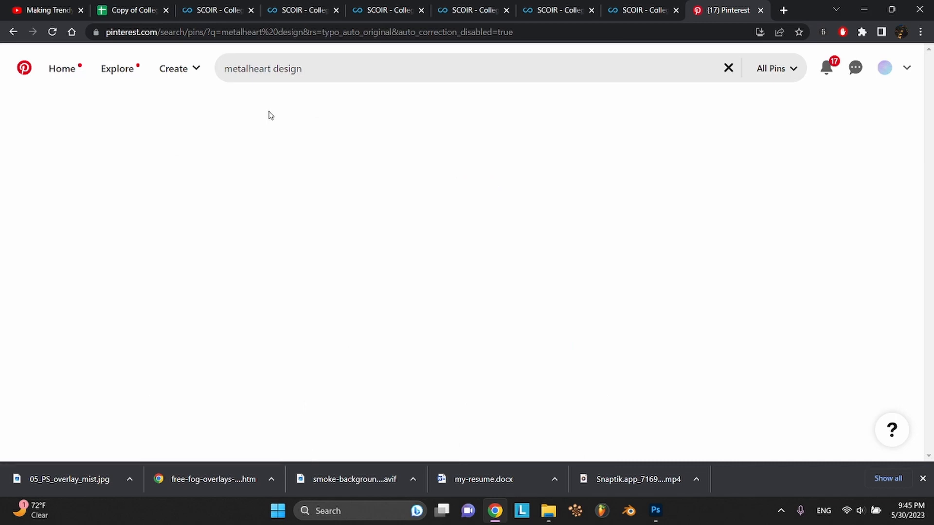
Browse the metalheart design results and open the tall dark teal abstract artwork with white bursts
scroll(543, 226, down, 5)
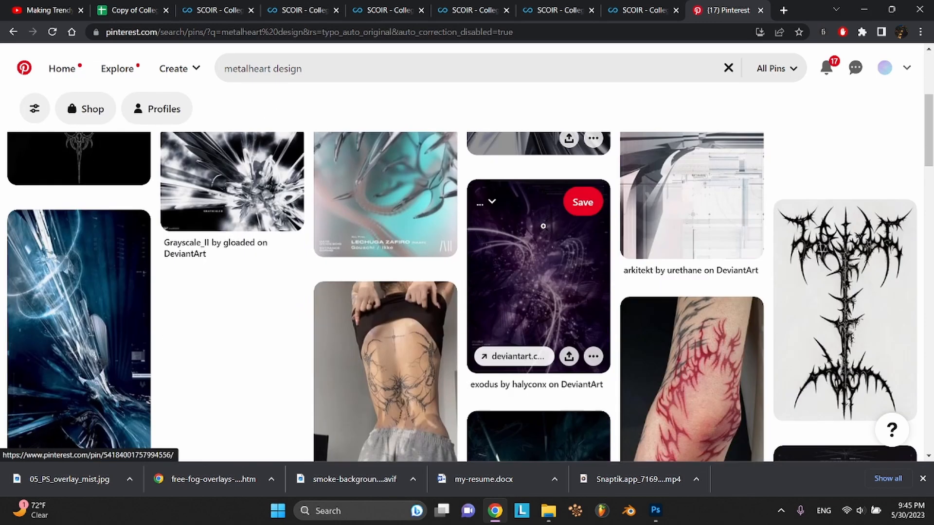
scroll(543, 226, up, 2)
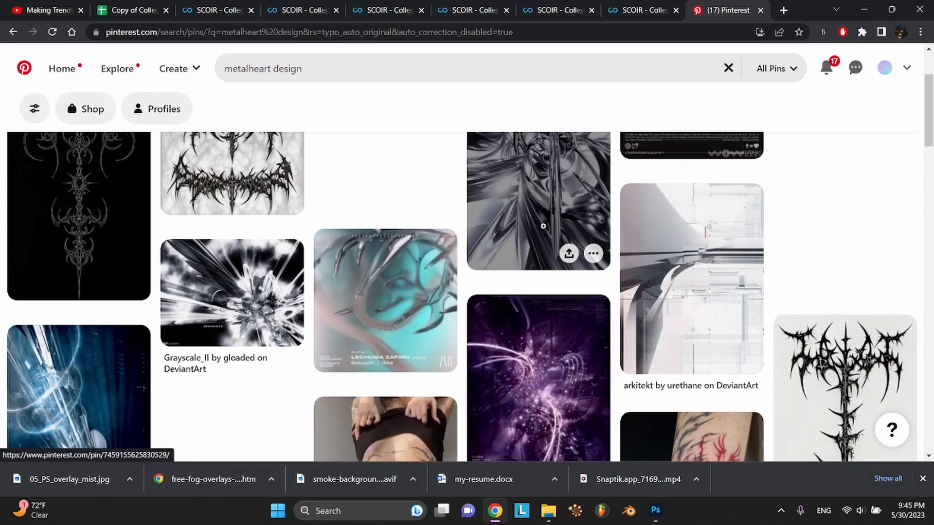
scroll(542, 226, down, 3)
scroll(543, 227, down, 3)
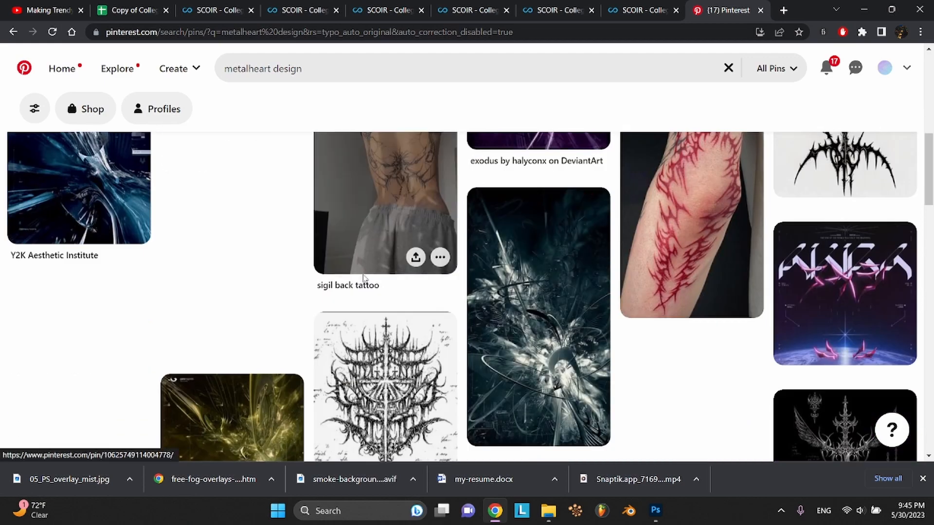
scroll(445, 208, down, 4)
click(522, 189)
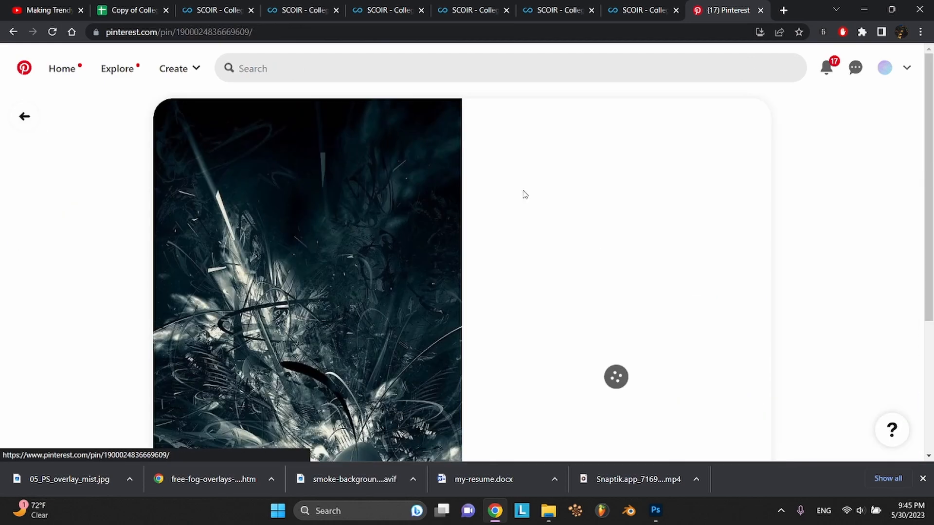
Examine the opened reference artwork up close for its thin curves, shards and small text details, and look through the similar pins below it
scroll(396, 279, down, 1)
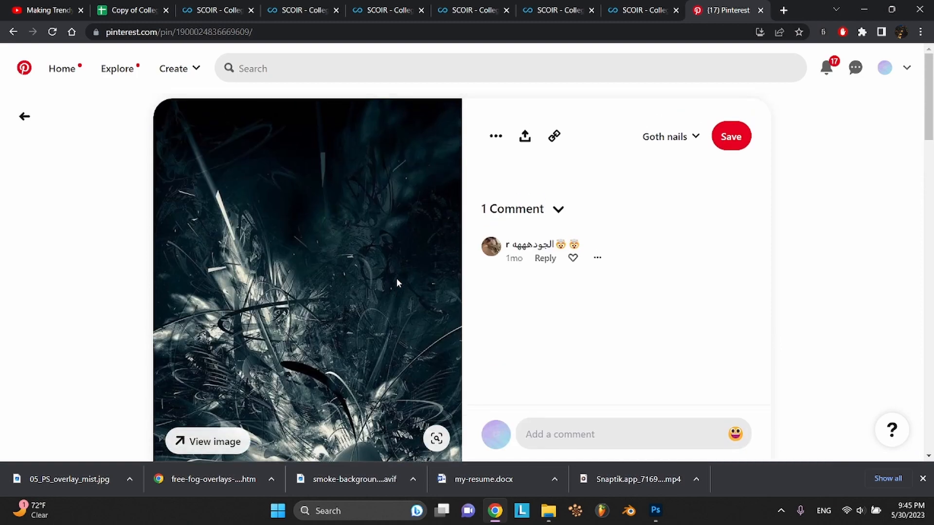
scroll(396, 278, down, 3)
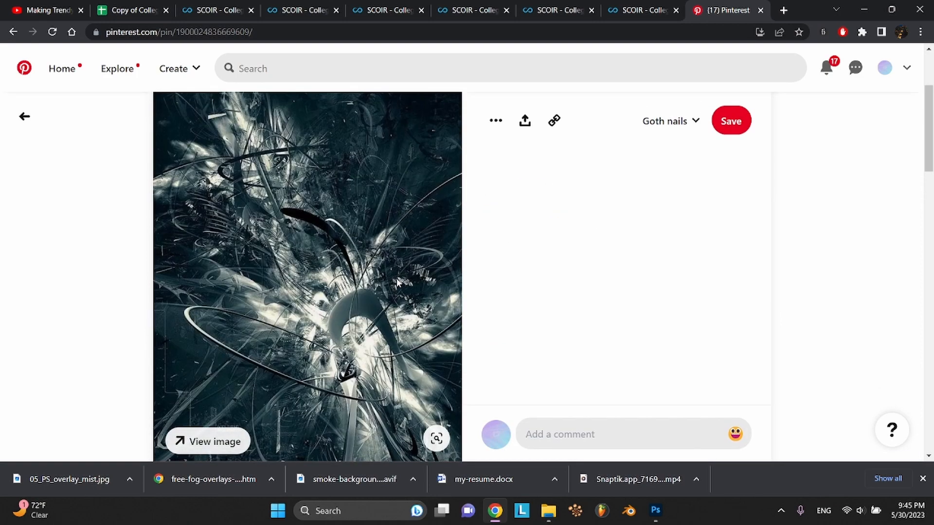
scroll(396, 278, up, 3)
ctrl+scroll(348, 254, up, 5)
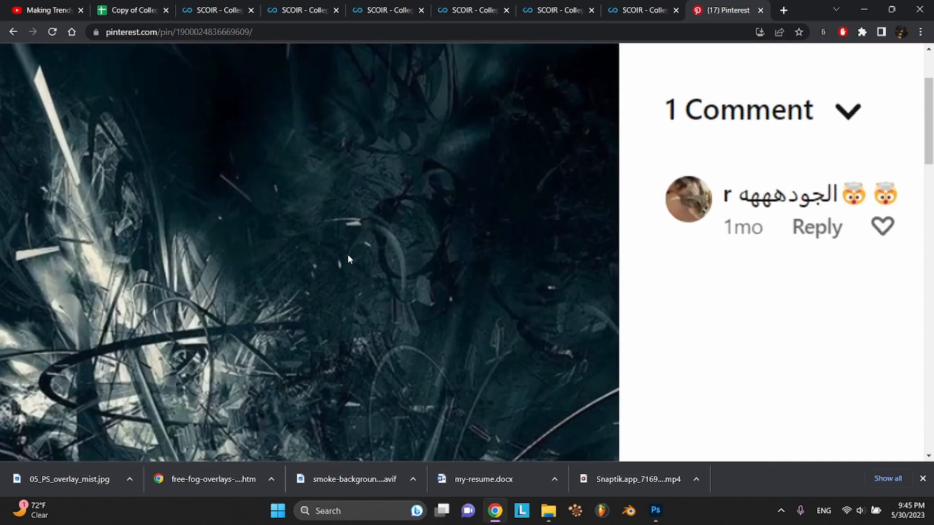
scroll(347, 254, up, 4)
scroll(348, 258, up, 3)
scroll(348, 258, down, 5)
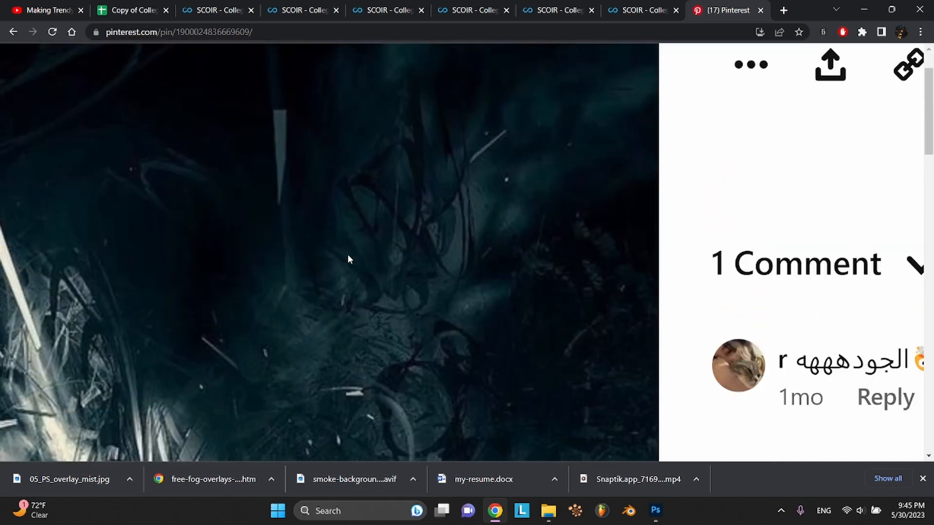
scroll(347, 259, down, 10)
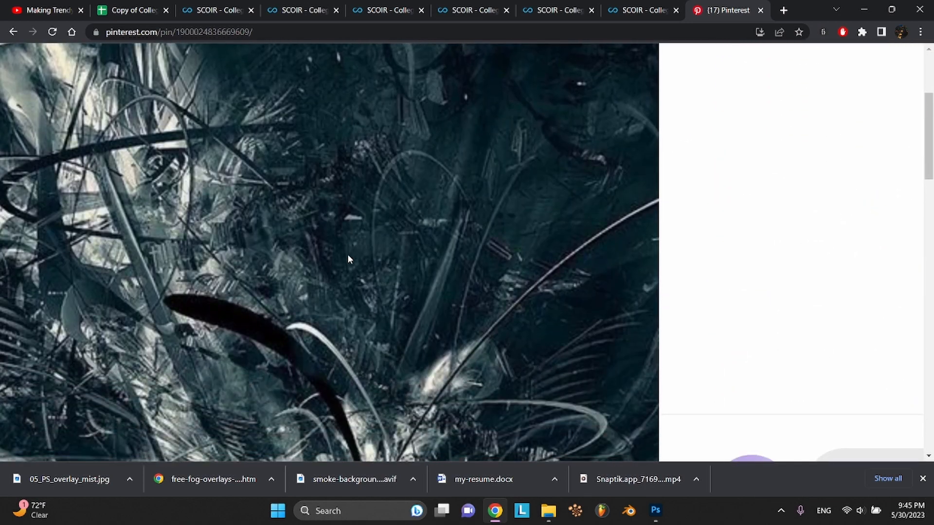
scroll(347, 259, down, 3)
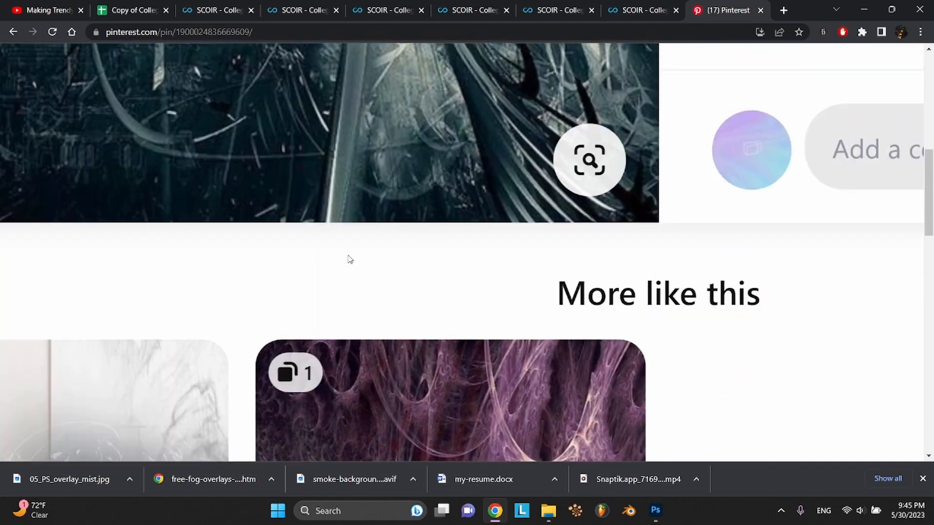
scroll(347, 259, up, 4)
scroll(347, 259, left, 5)
scroll(347, 254, left, 1)
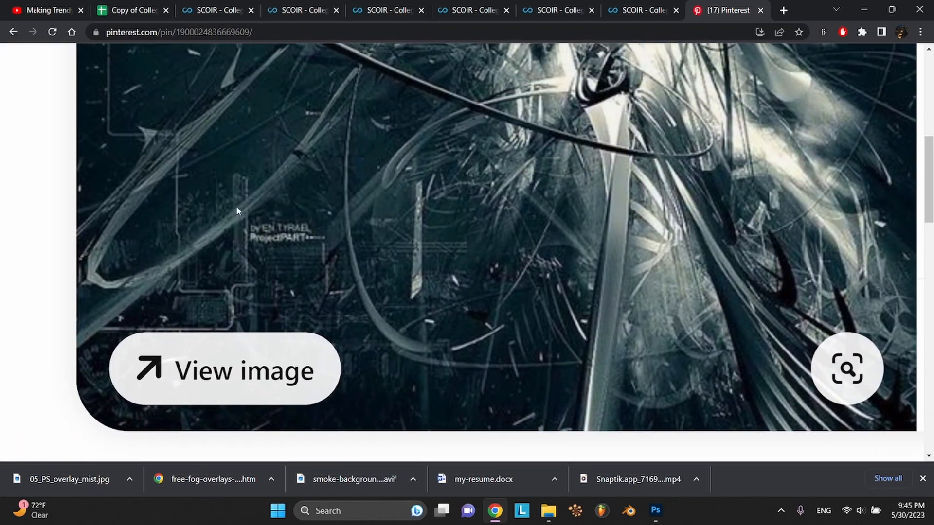
scroll(182, 242, up, 8)
scroll(127, 284, down, 5)
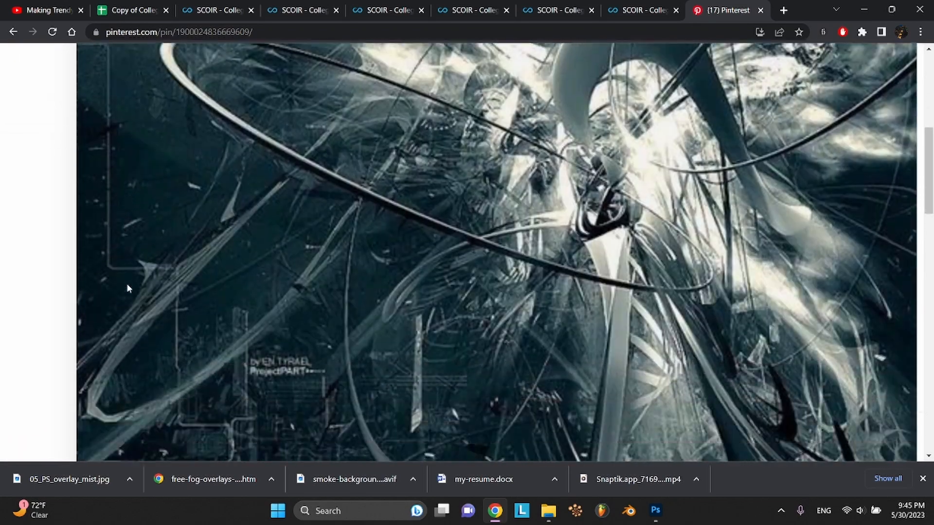
ctrl+scroll(127, 285, down, 5)
scroll(127, 287, down, 6)
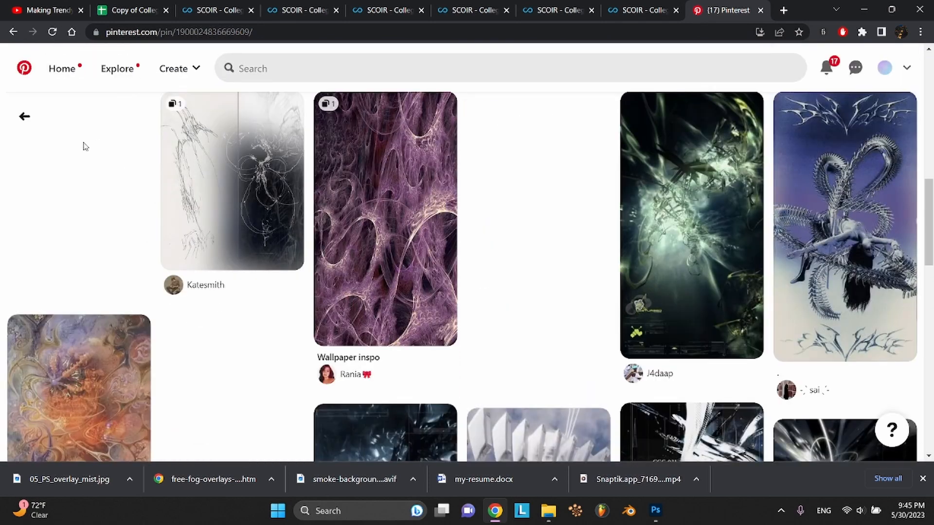
Look through more similar pins, view the black artwork with blue-white shards and return to the pin list
scroll(49, 128, down, 2)
scroll(479, 323, down, 5)
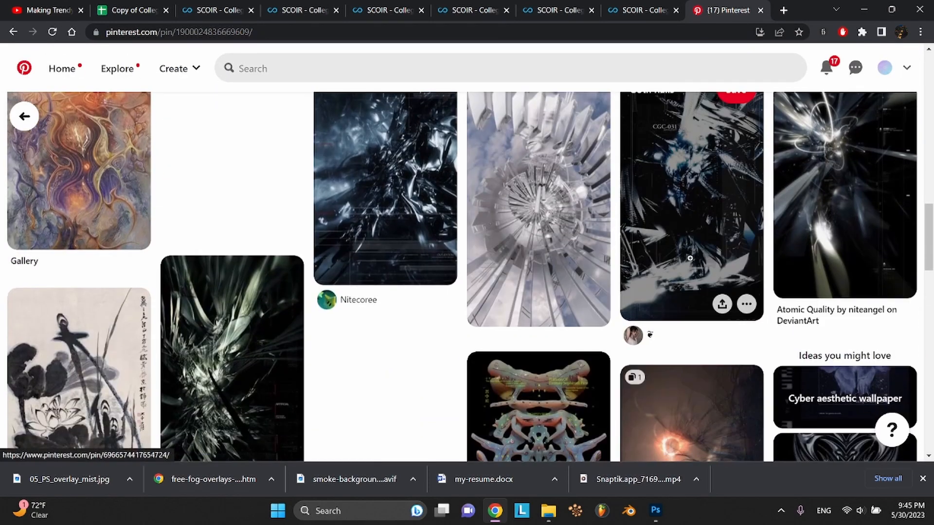
click(651, 248)
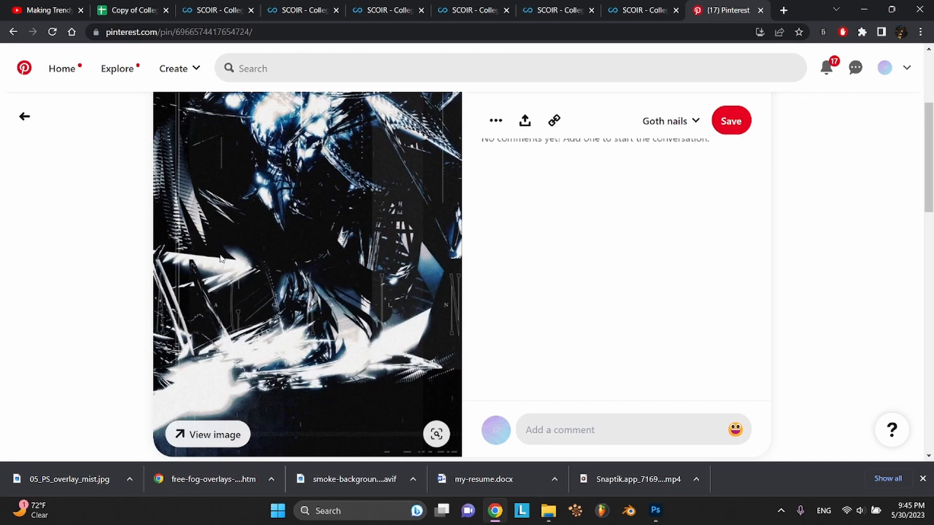
click(23, 116)
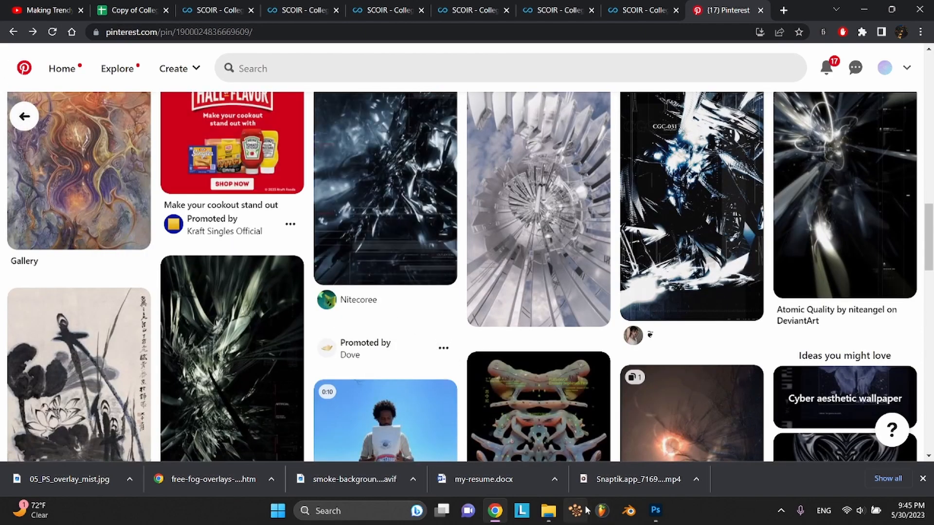
Leave Chrome, switch to File Explorer and open the earlier artwork ugh.png from the Documents folder in the image viewer
click(657, 513)
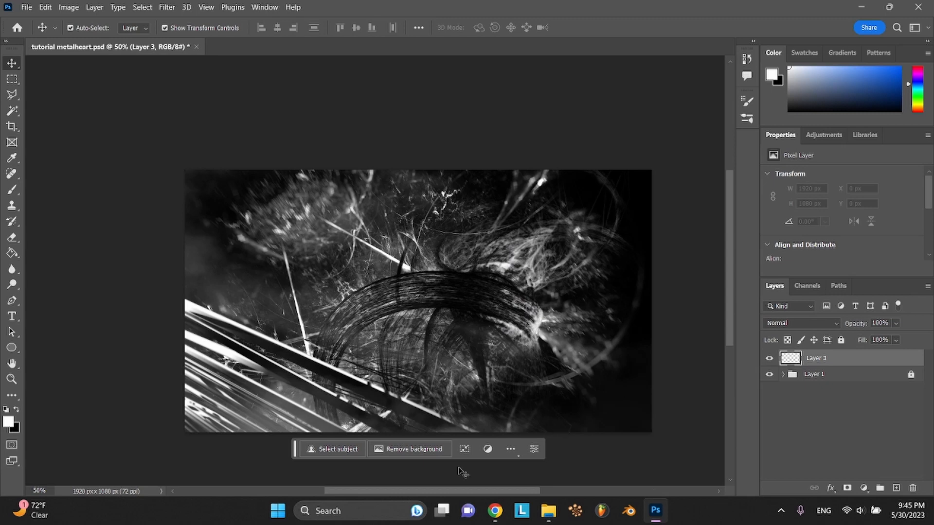
click(548, 510)
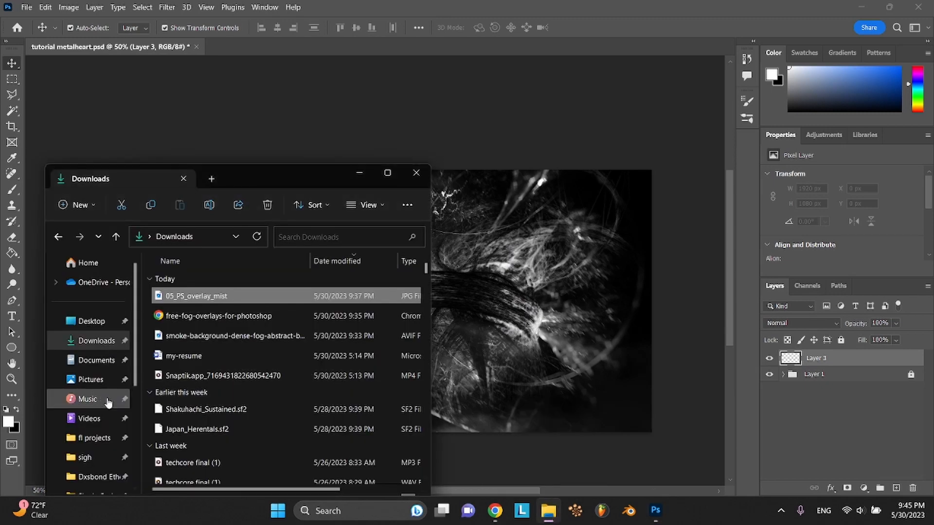
click(96, 360)
scroll(165, 375, down, 15)
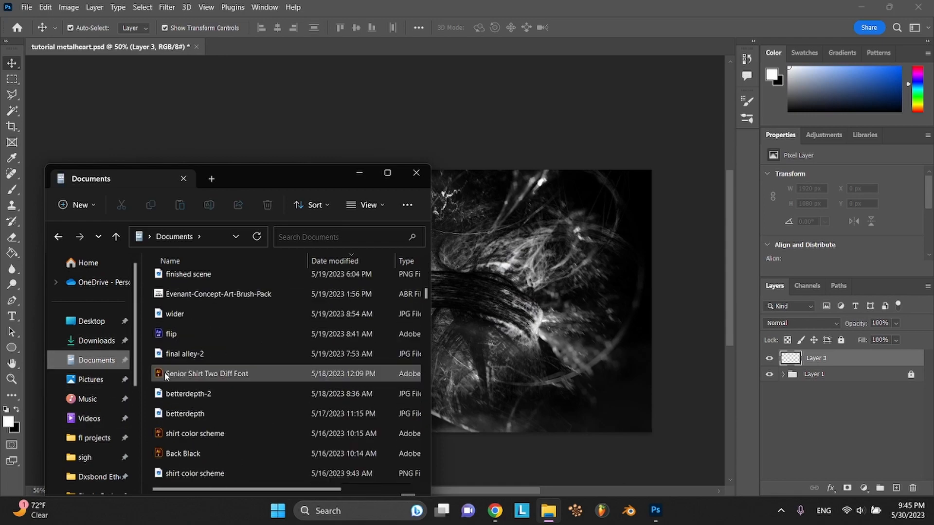
scroll(165, 375, down, 15)
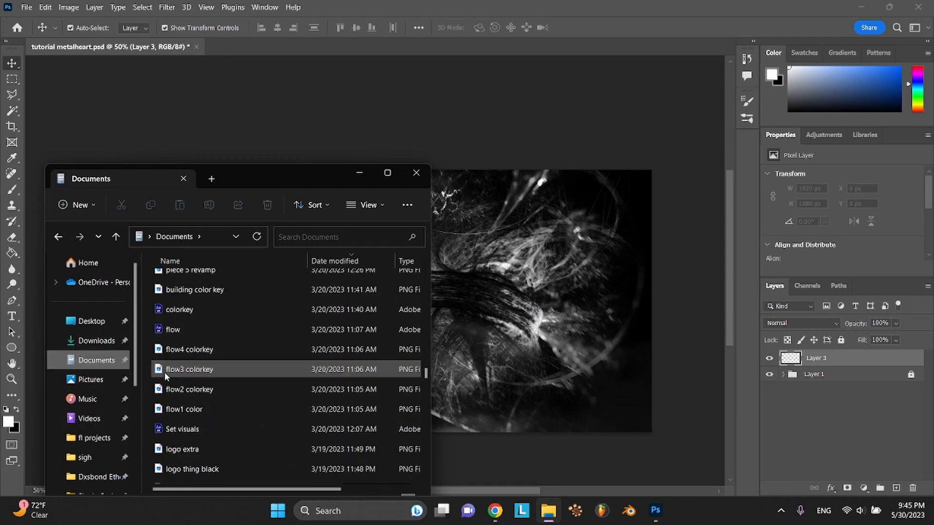
scroll(165, 375, down, 15)
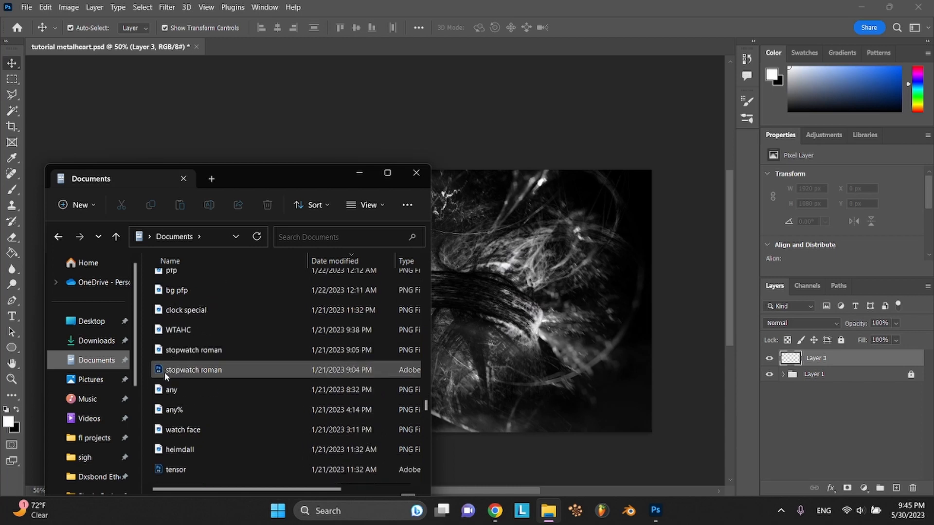
scroll(164, 372, down, 10)
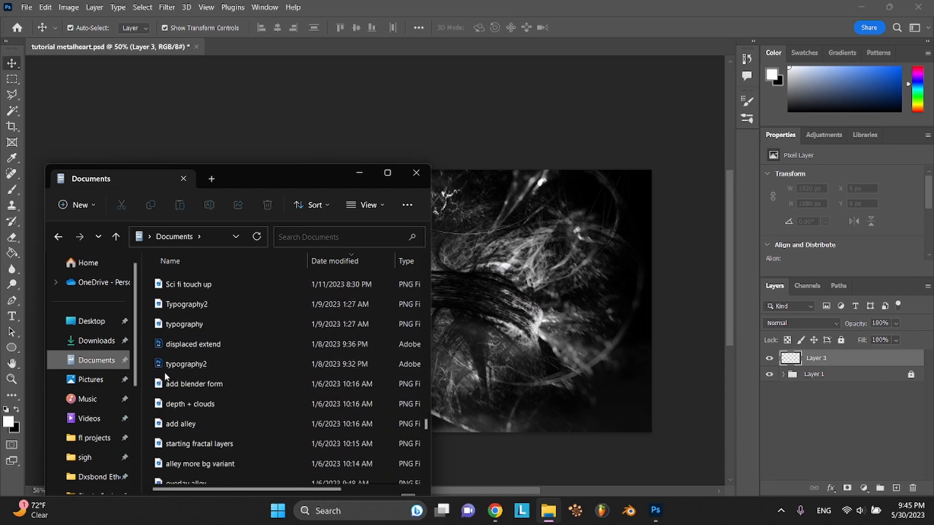
scroll(164, 376, up, 3)
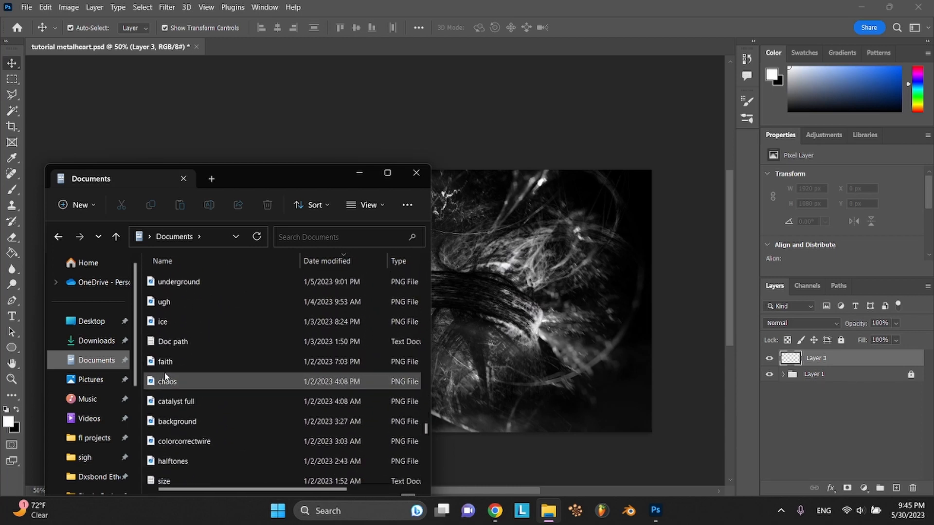
double_click(165, 331)
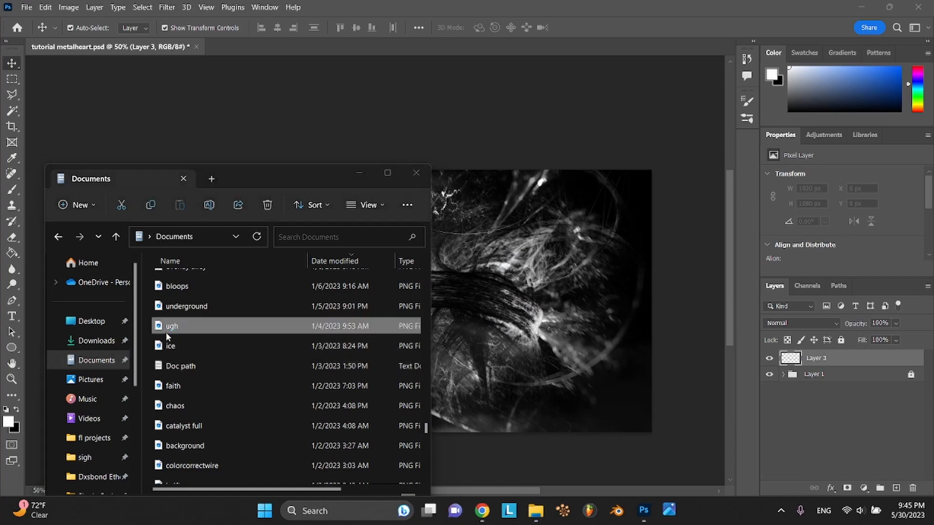
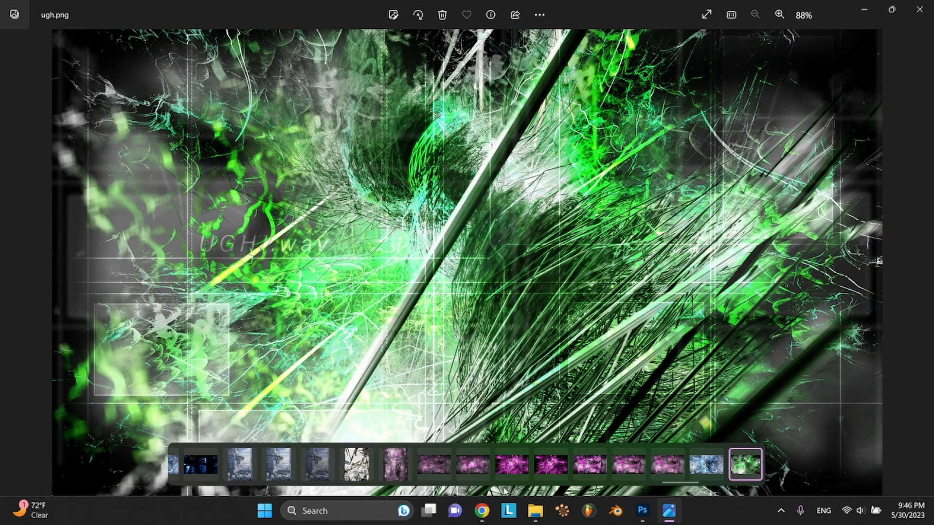
View the earlier artworks ice.png, faith.png, catalyst full.png, background.png and colorcorrectwire.png one after another
scroll(523, 486, down, 3)
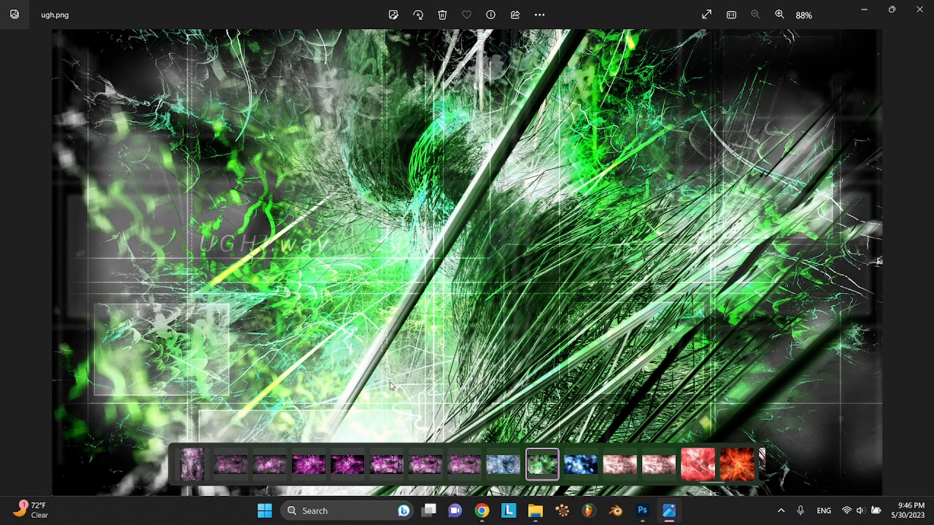
click(586, 470)
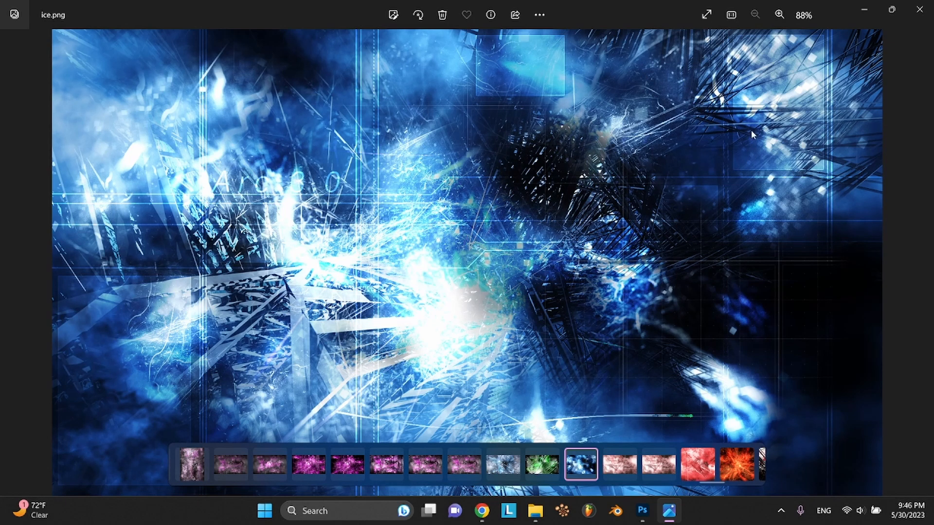
click(620, 464)
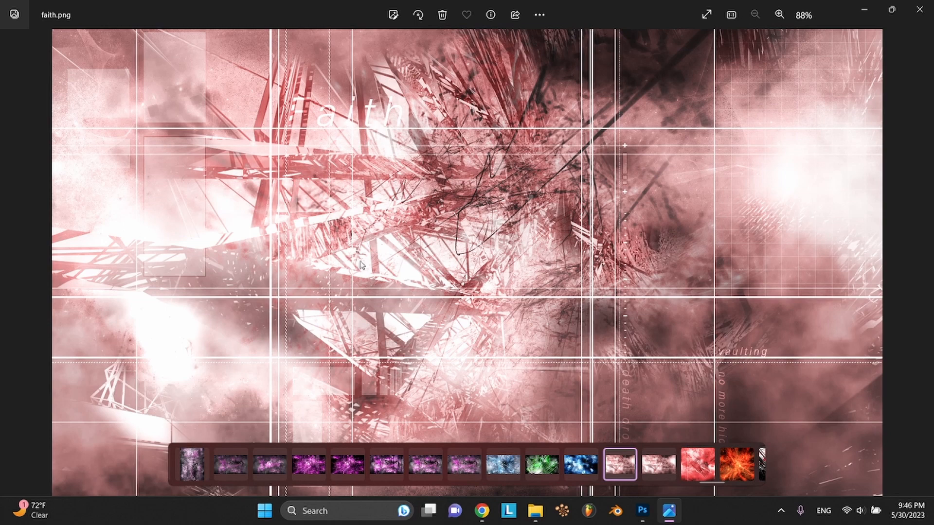
click(701, 477)
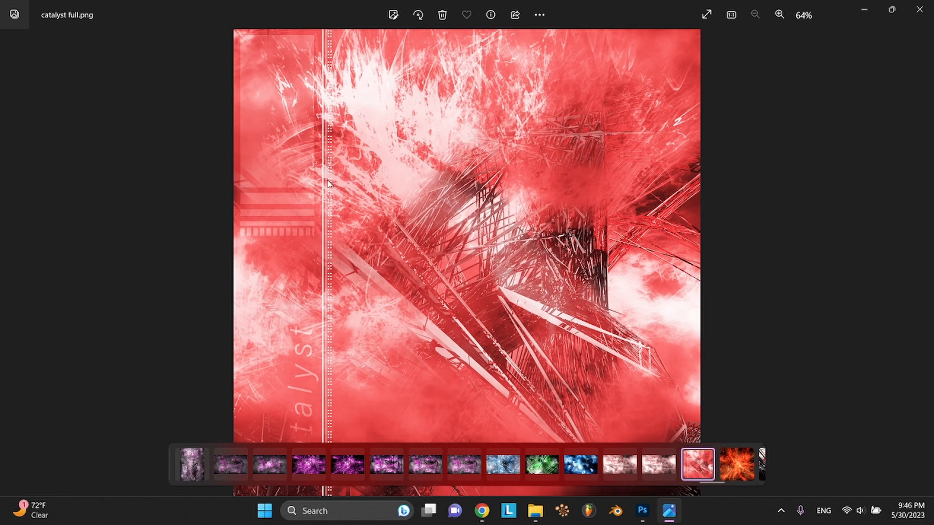
click(720, 468)
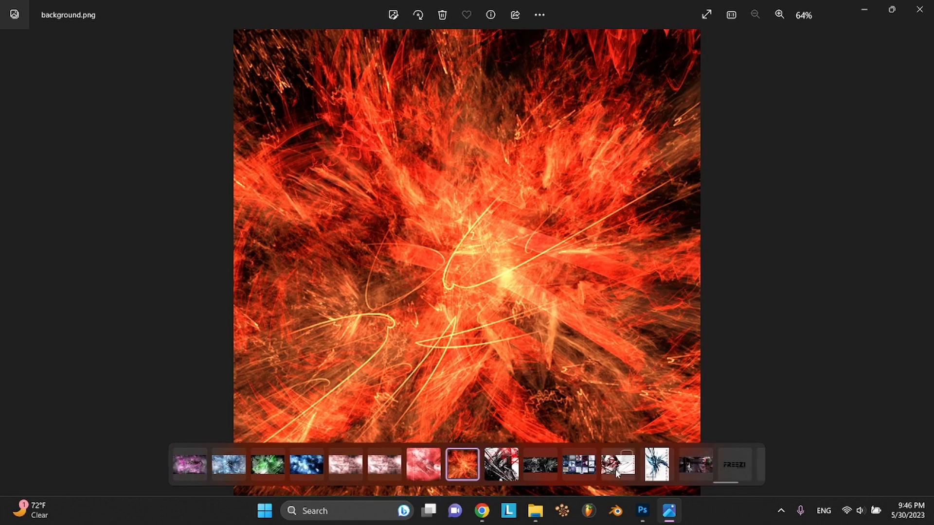
click(502, 465)
Browse the remaining image thumbnails and open the golden artwork lionden.png
scroll(501, 466, down, 10)
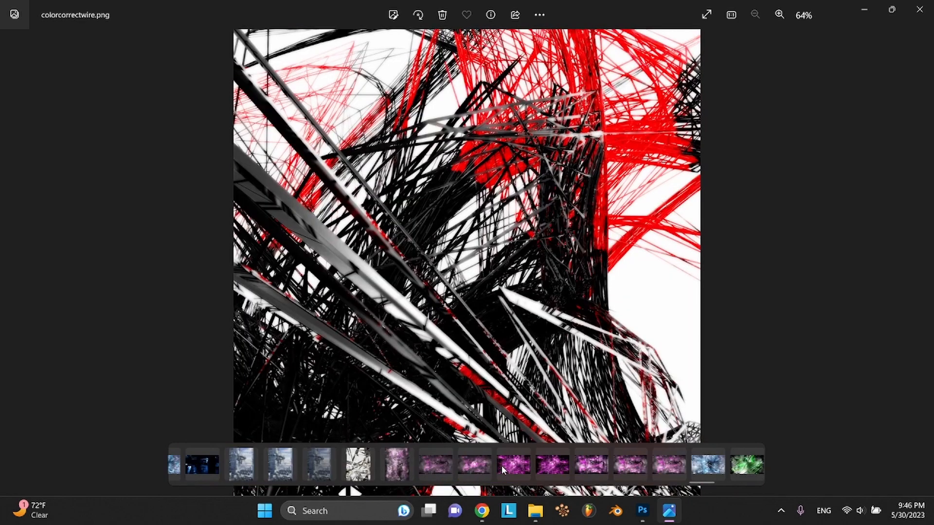
scroll(501, 466, down, 15)
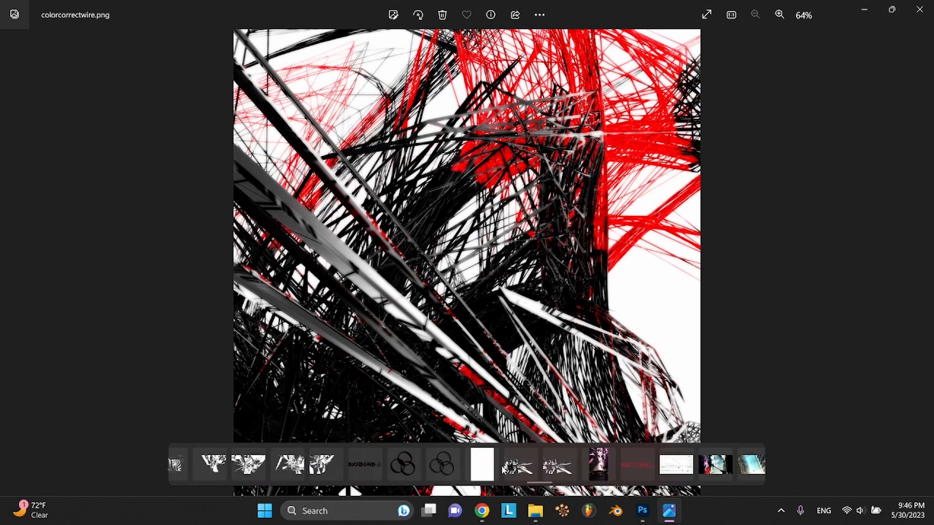
scroll(503, 467, down, 10)
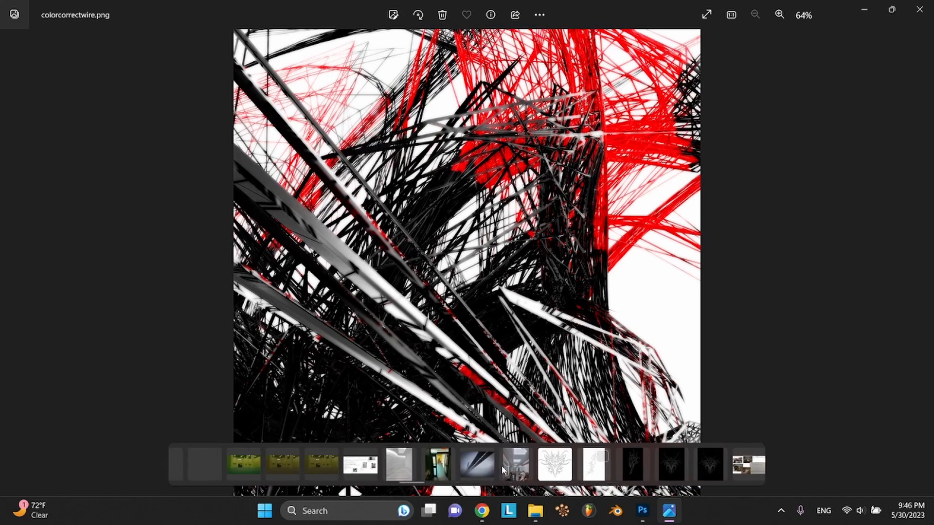
scroll(501, 466, up, 10)
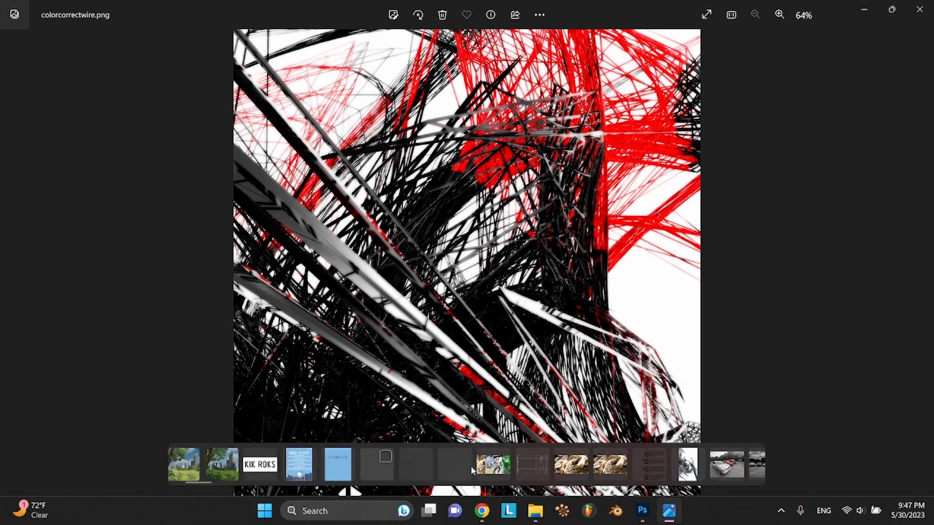
scroll(471, 470, down, 2)
click(465, 466)
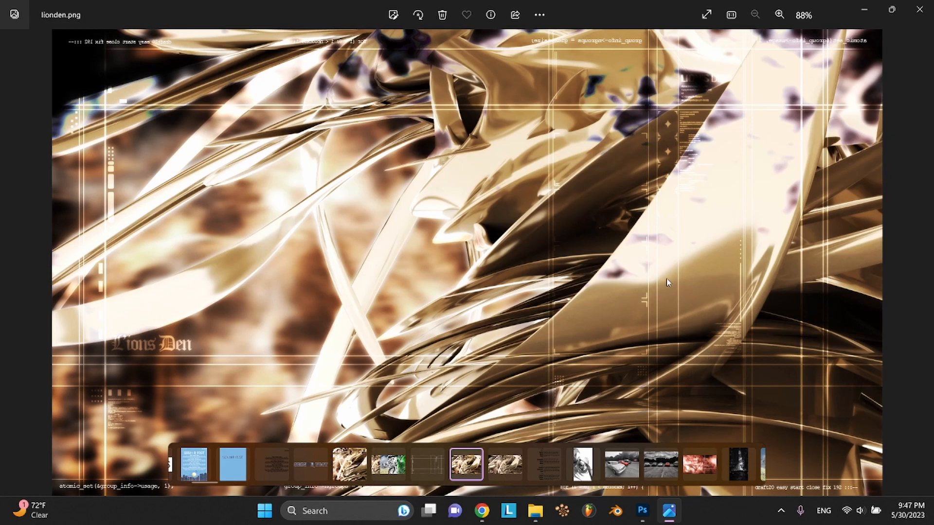
Examine the curved metal forms, crossing grid lines and lower code text of lionden.png up close
scroll(667, 282, up, 5)
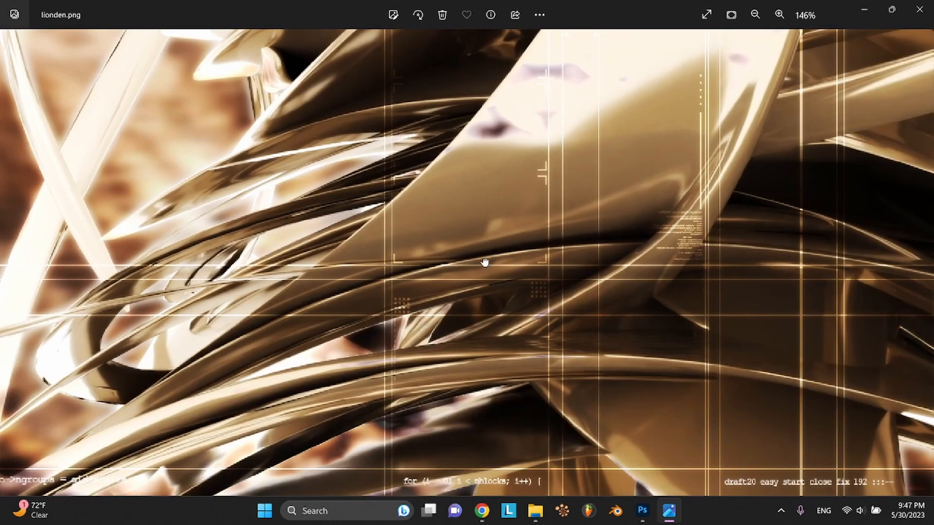
drag(582, 407, 881, 403)
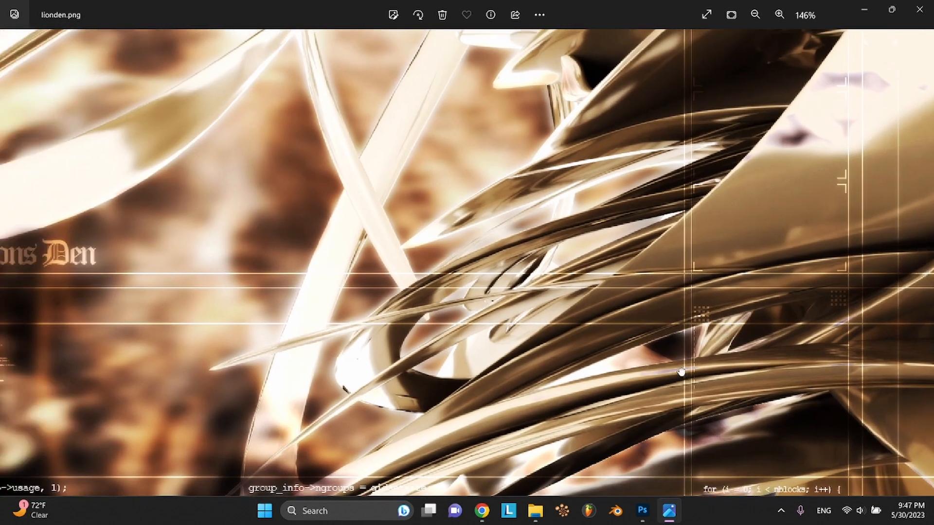
drag(681, 374, 407, 246)
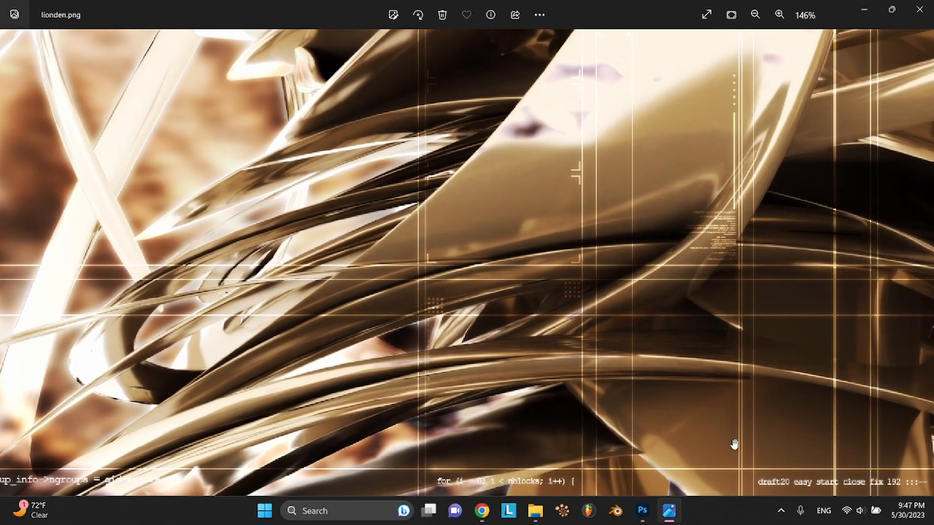
drag(509, 482, 531, 446)
scroll(518, 446, up, 3)
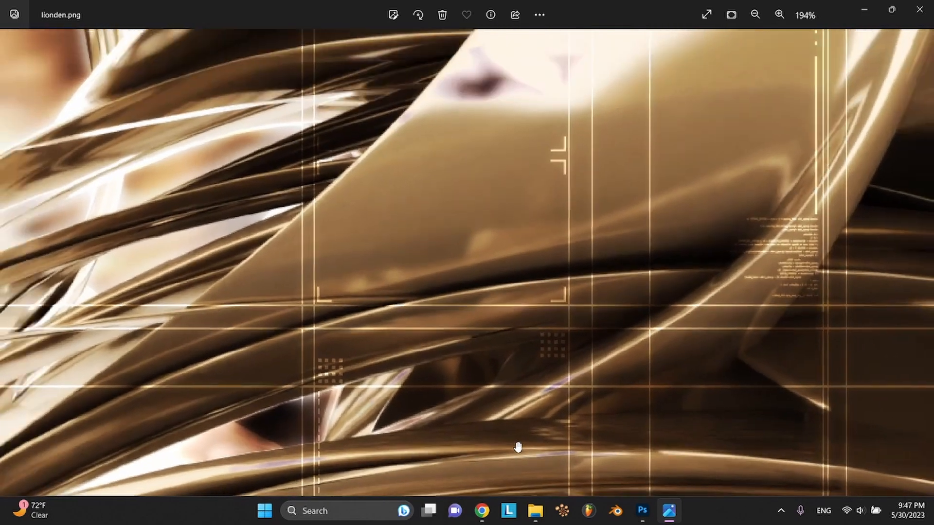
scroll(518, 446, up, 1)
Inspect the small corner brackets, dot grids, dashed lines and tiny text blocks in the artwork at high magnification
drag(517, 444, 565, 326)
scroll(425, 339, up, 3)
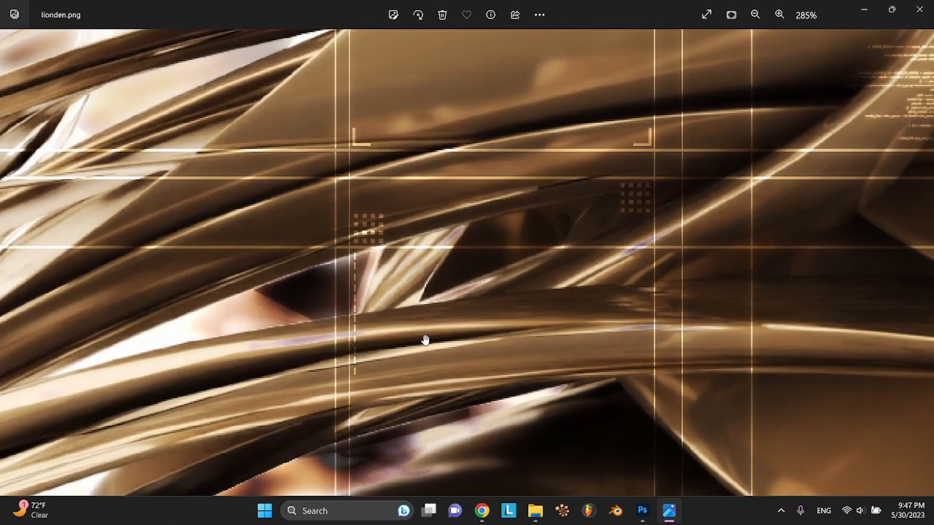
drag(462, 300, 441, 440)
drag(488, 343, 387, 446)
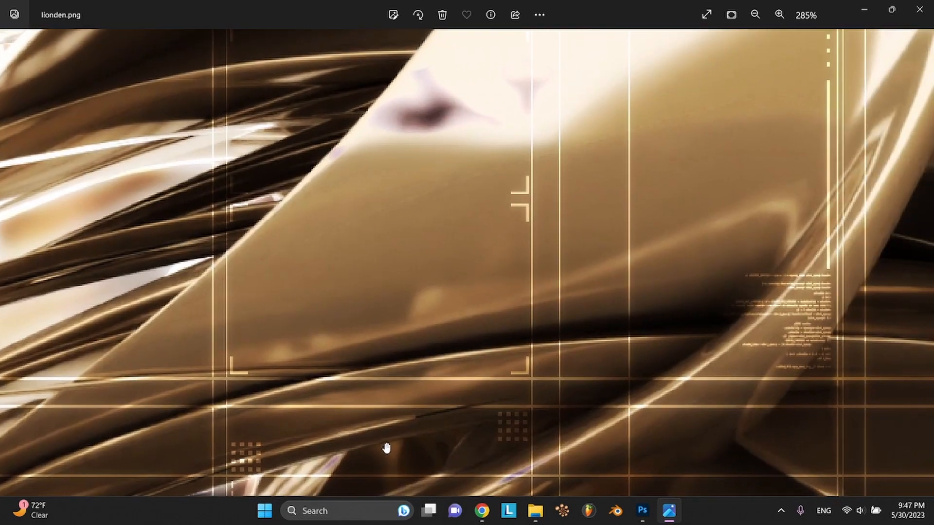
drag(537, 384, 475, 391)
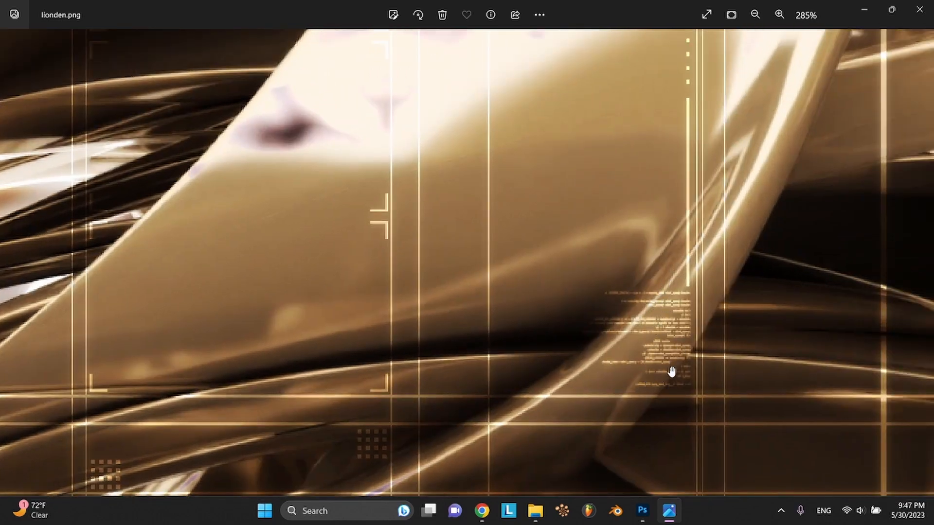
drag(672, 372, 621, 388)
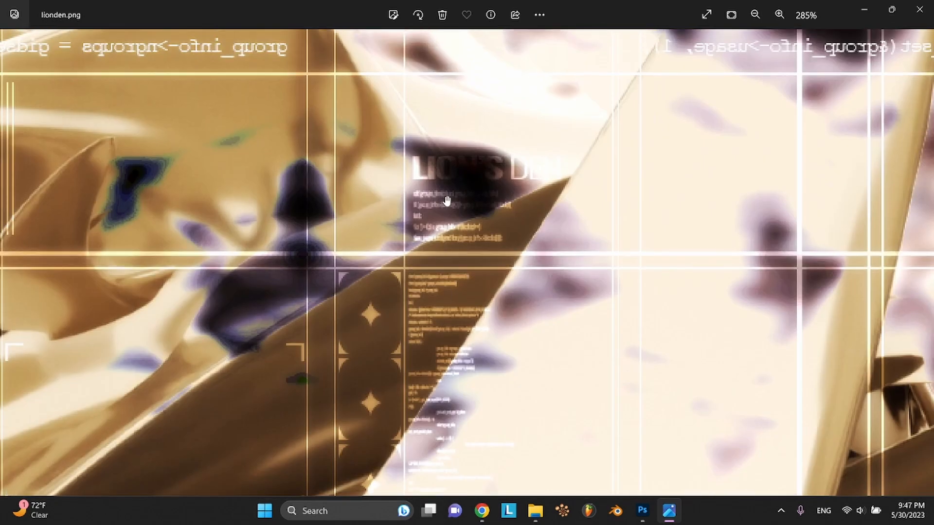
View the whole lionden.png composition again, then magnify the four-pointed star tiles and the code text beside them
scroll(560, 304, down, 3)
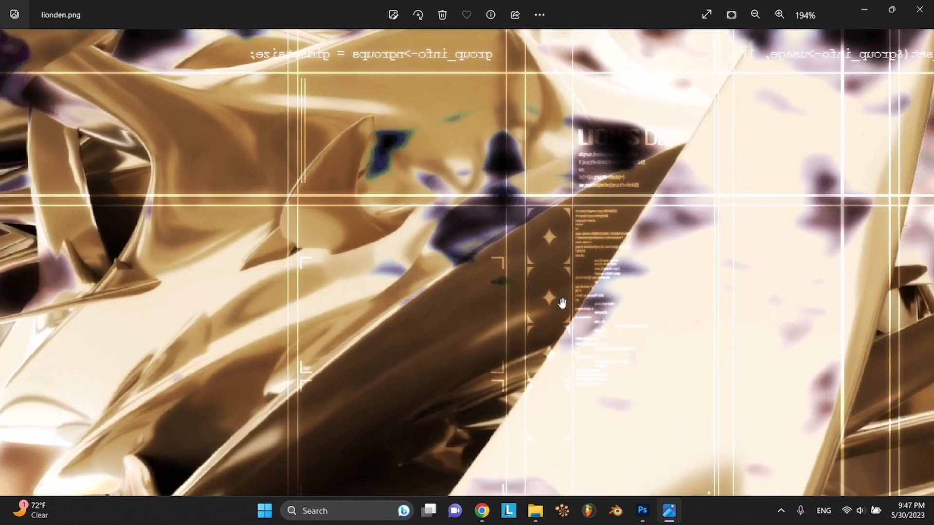
scroll(562, 303, down, 4)
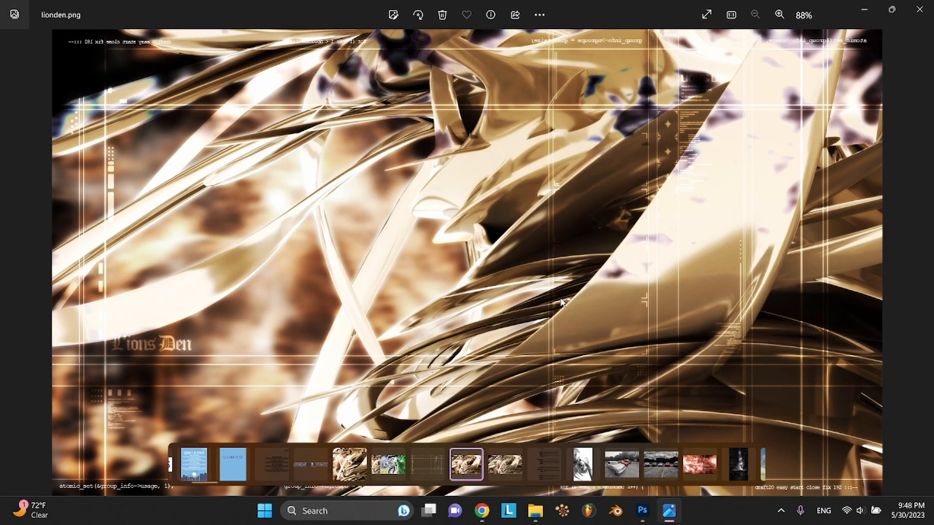
scroll(629, 137, up, 5)
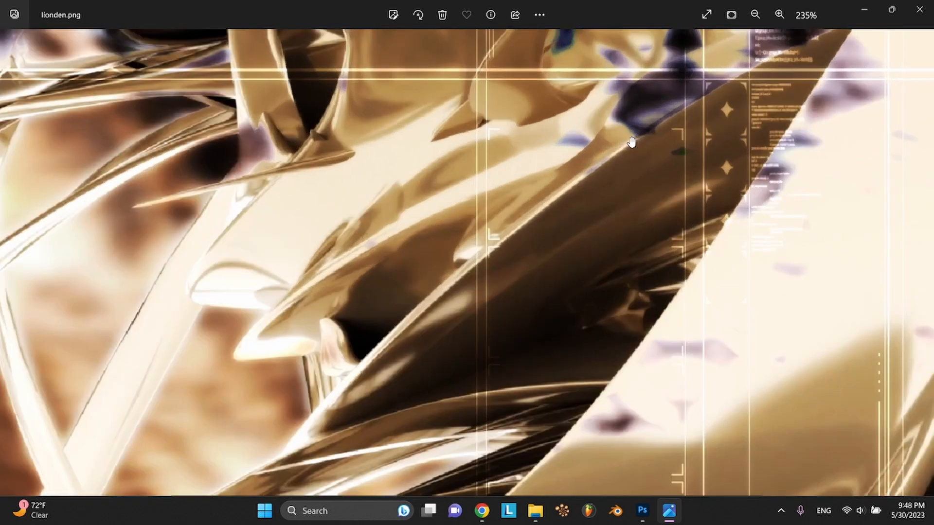
drag(629, 141, 526, 274)
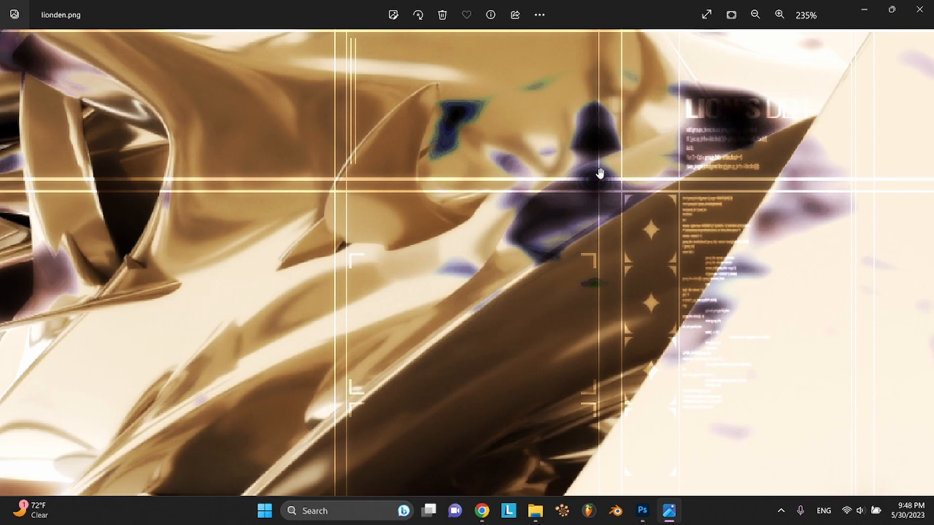
scroll(578, 154, up, 6)
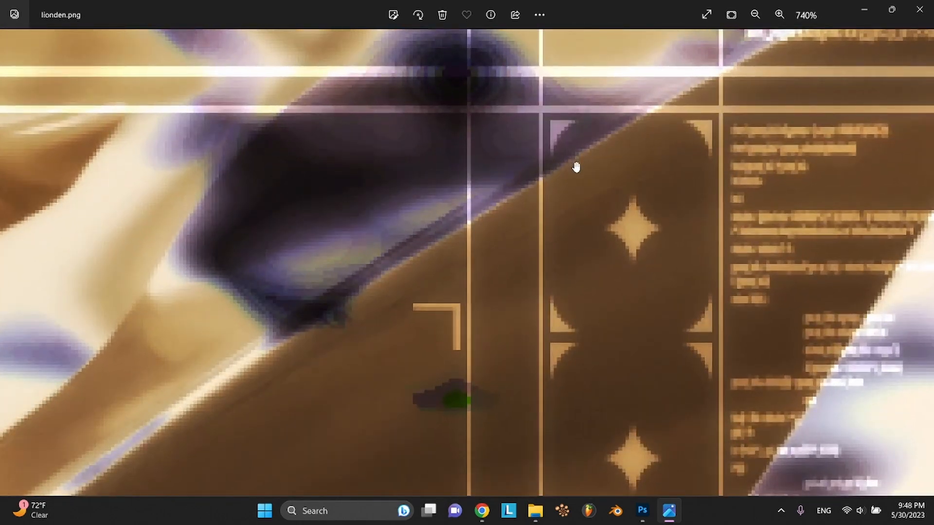
Check the column of star tiles in lionden.png, then switch to Photoshop and hide the Layer 1 group
scroll(576, 167, down, 3)
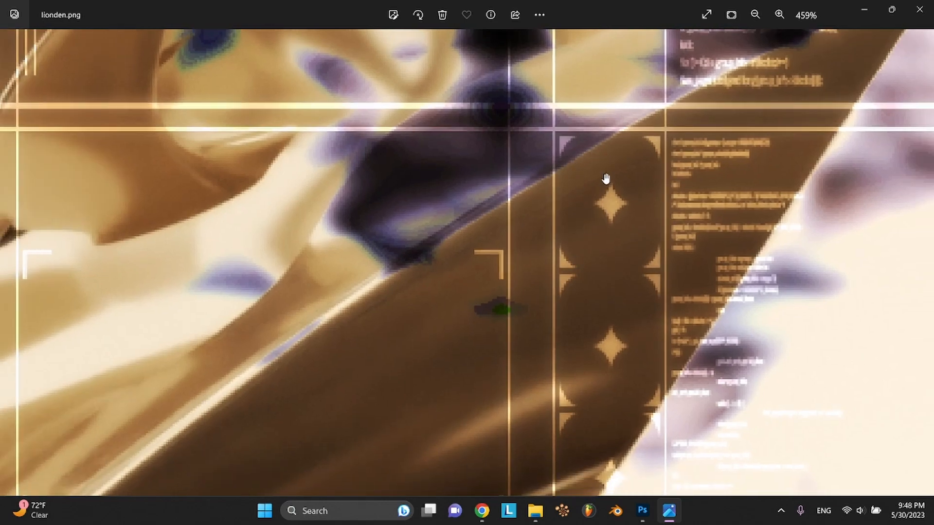
drag(606, 179, 576, 87)
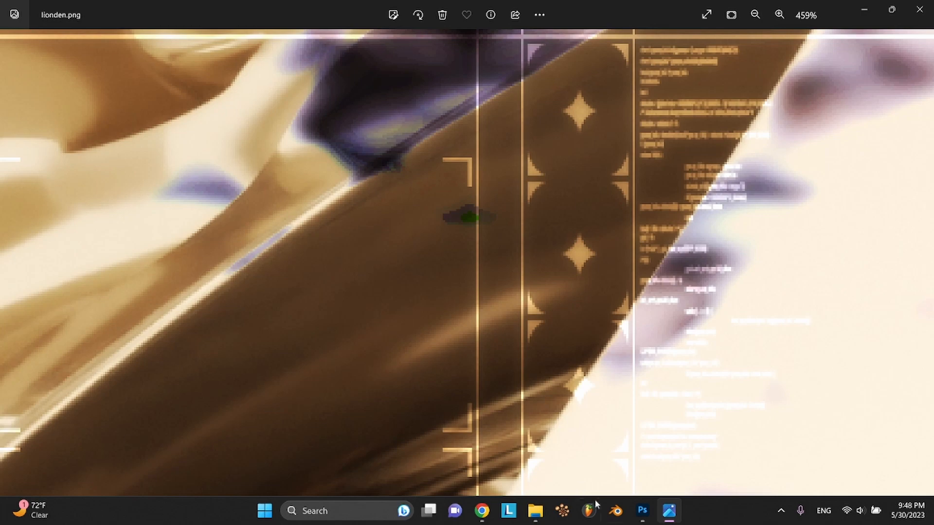
click(642, 511)
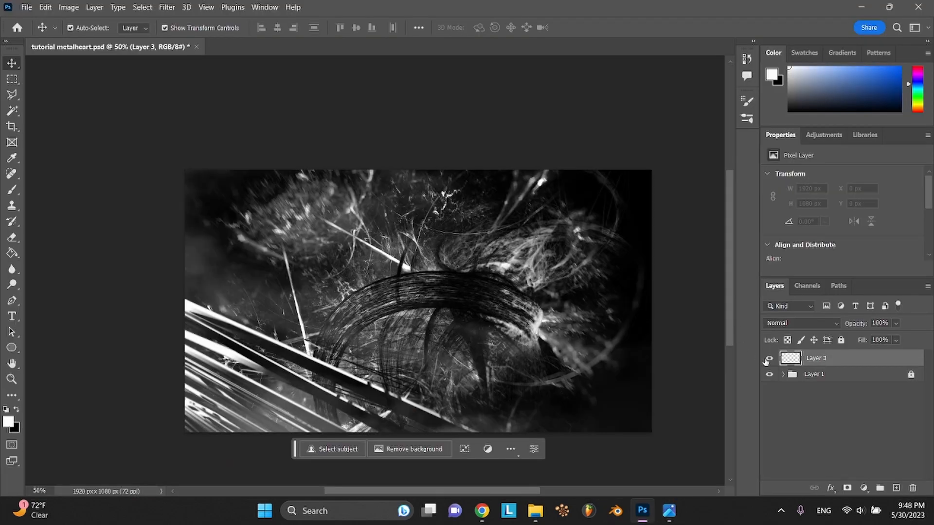
click(769, 375)
scroll(523, 294, left, 3)
scroll(523, 294, up, 1)
key(ctrl+plus)
key(ctrl+plus)
key(ctrl+plus)
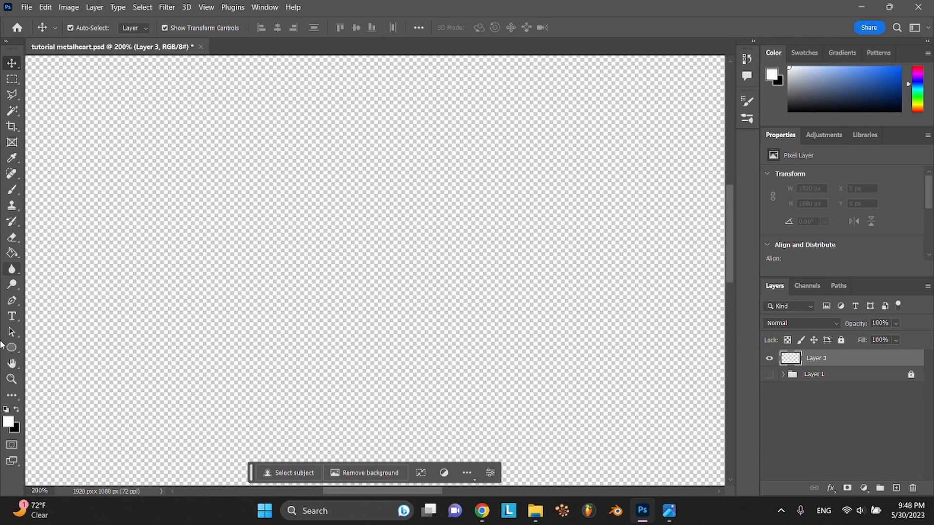
Draw a black-filled circle about 35 × 36 px on the empty canvas
click(15, 347)
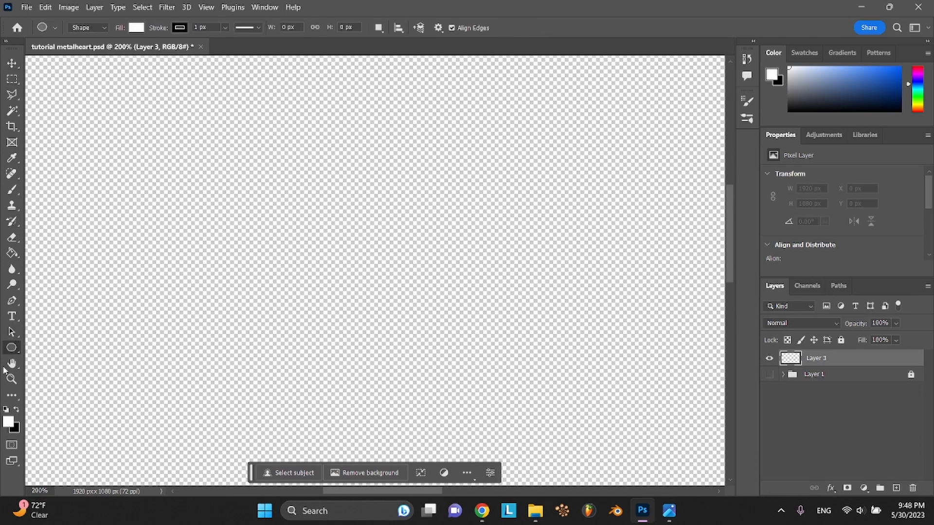
click(16, 409)
drag(221, 199, 255, 235)
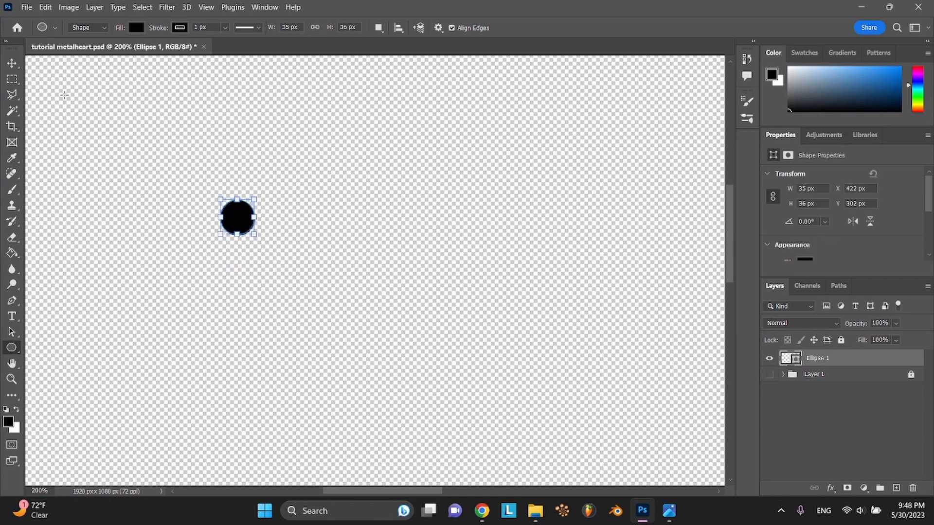
Duplicate the circle and shift the copy 34 px right so the two circles touch side by side
click(11, 66)
key(ctrl+j)
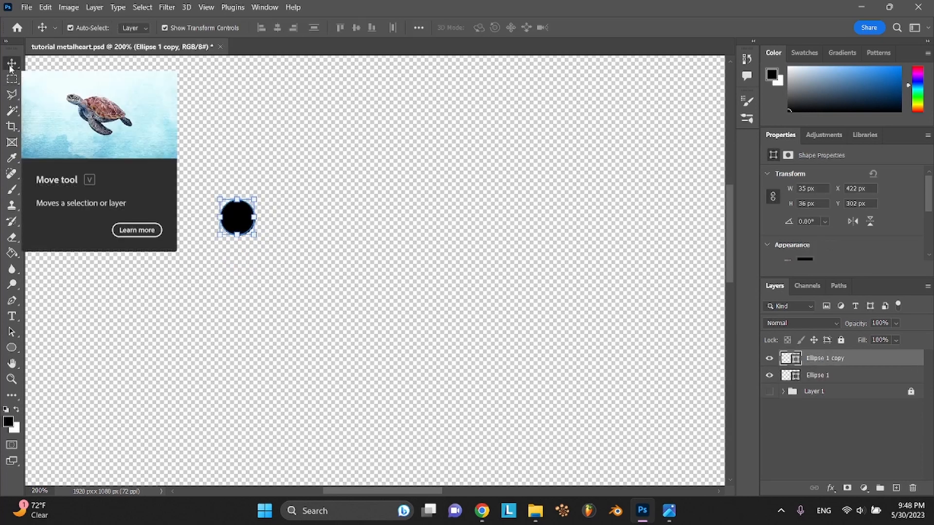
key(Right)
key(Right)
key(Right)
key(Right)
key(Right)
key(Right)
key(Right)
key(Right)
key(Right)
key(Right)
key(Right)
key(Right)
key(Right)
key(Right)
key(Right)
key(Right)
key(Right)
key(Right)
key(Right)
key(Right)
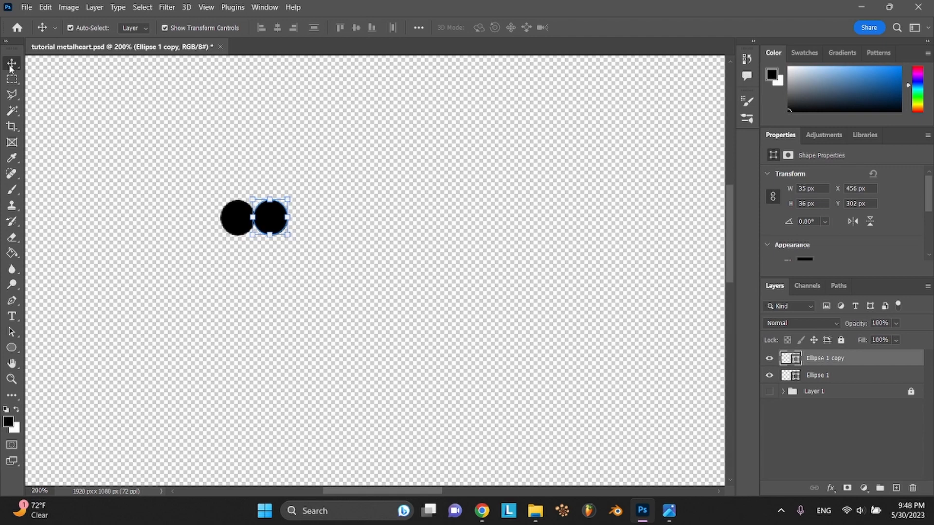
Duplicate the right circle and shift the copy 36 px down so it sits directly beneath it
key(ctrl+j)
key(Down)
key(Down)
key(Down)
key(Down)
key(Down)
key(Down)
key(Down)
key(Down)
key(Down)
key(Down)
key(Down)
key(Down)
key(Down)
key(Down)
key(Down)
key(Down)
key(Down)
key(Down)
key(Down)
key(Down)
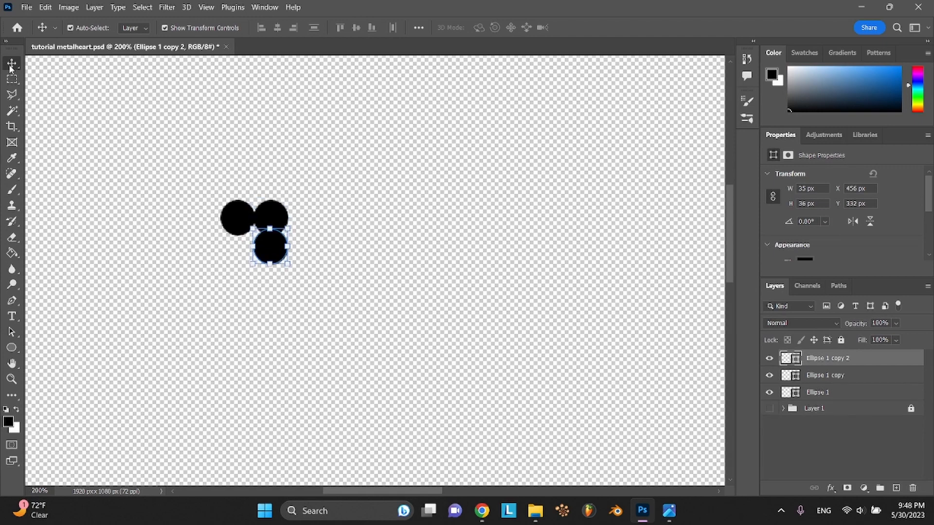
key(Down)
key(Down)
key(Down)
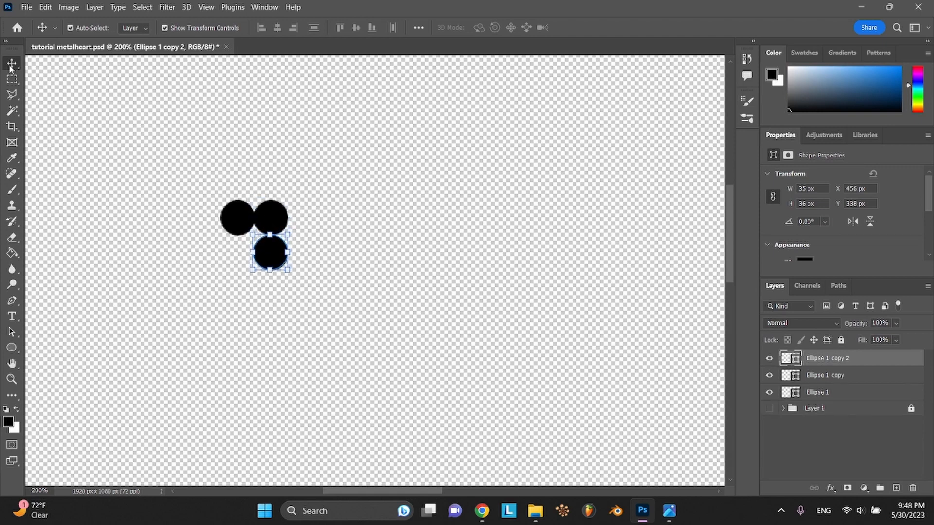
Duplicate the upper-left circle and shift the copy down level with the lower-right one, completing a two-by-two block
click(224, 221)
key(ctrl+j)
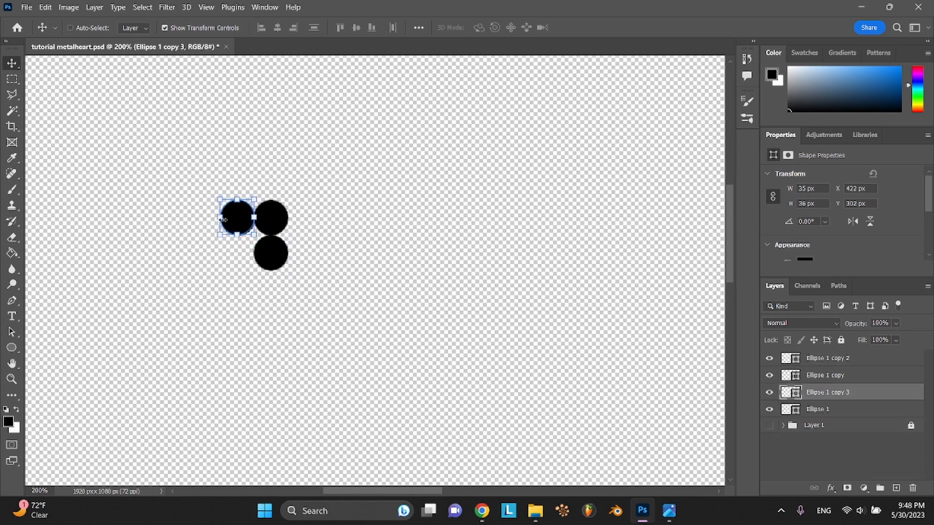
key(Down)
key(Down)
key(Down)
key(Down)
key(Down)
key(Down)
key(Down)
key(Down)
key(Down)
key(Down)
key(Down)
key(Down)
key(Down)
key(Down)
key(Down)
key(Down)
key(Down)
key(Down)
key(Down)
key(Down)
key(Down)
key(Down)
key(Down)
key(Down)
key(Down)
key(Down)
key(Down)
key(Down)
key(Down)
key(Down)
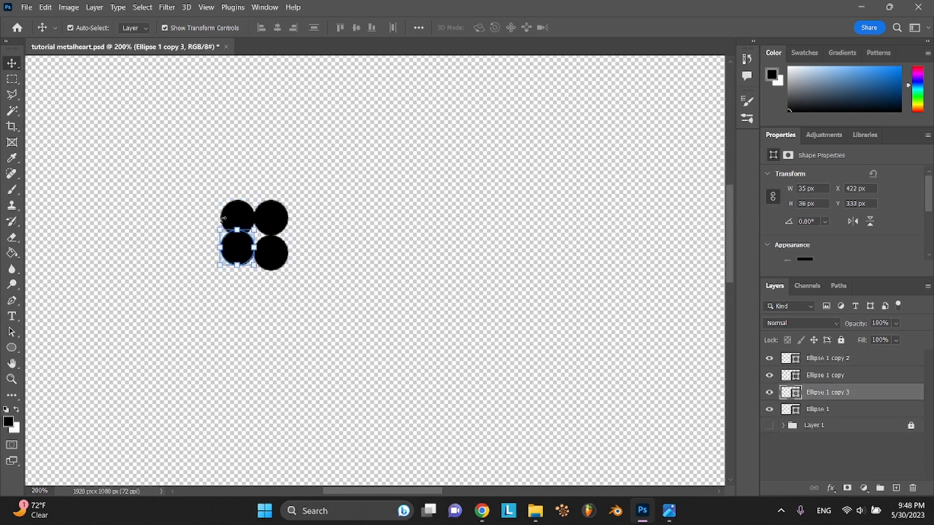
click(372, 261)
click(249, 266)
click(319, 247)
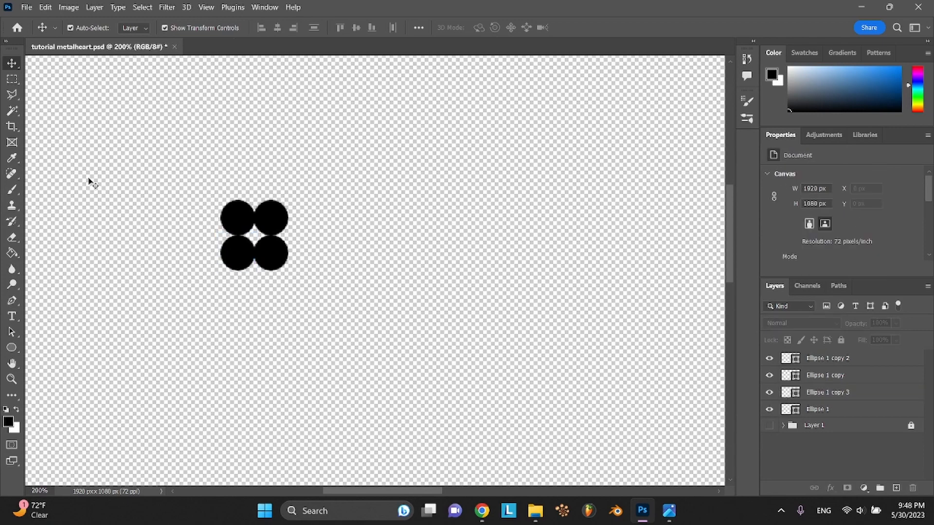
Merge the four ellipse shape layers into one and rasterize the merged layer
click(7, 112)
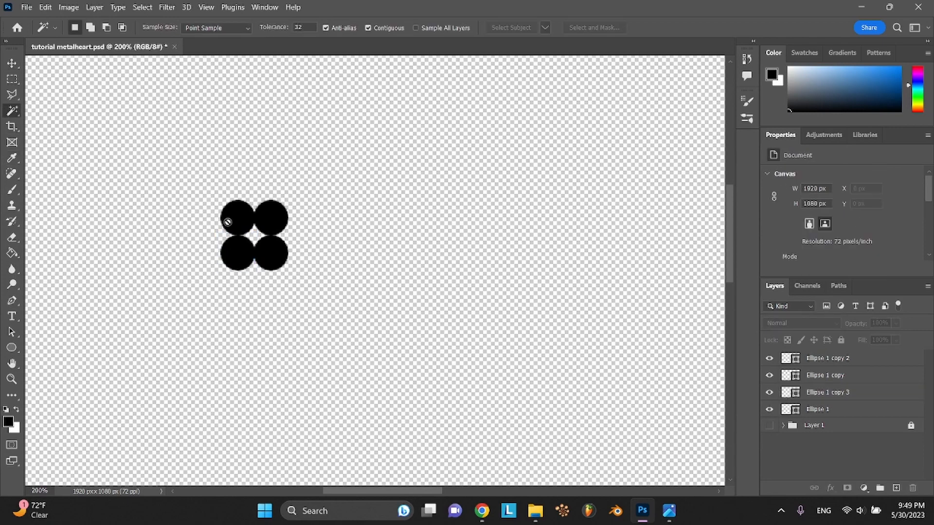
click(811, 360)
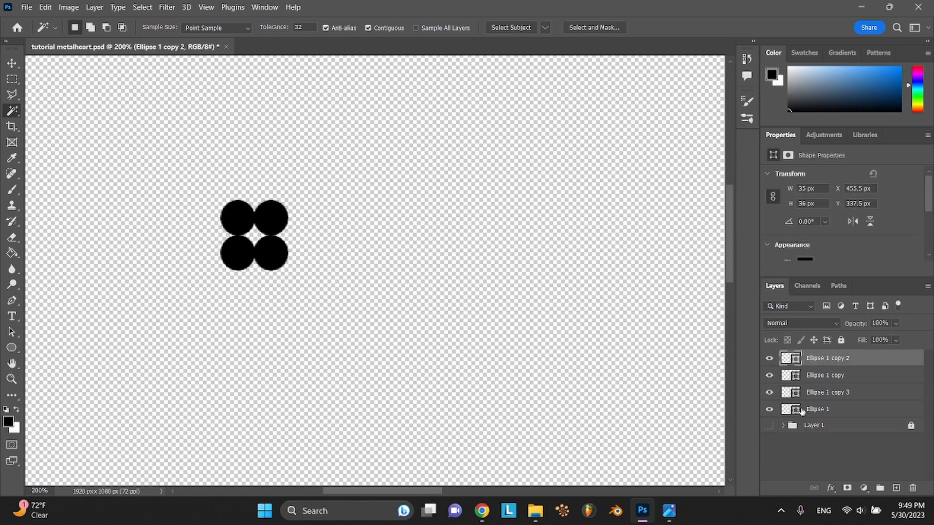
shift+click(803, 411)
right_click(804, 410)
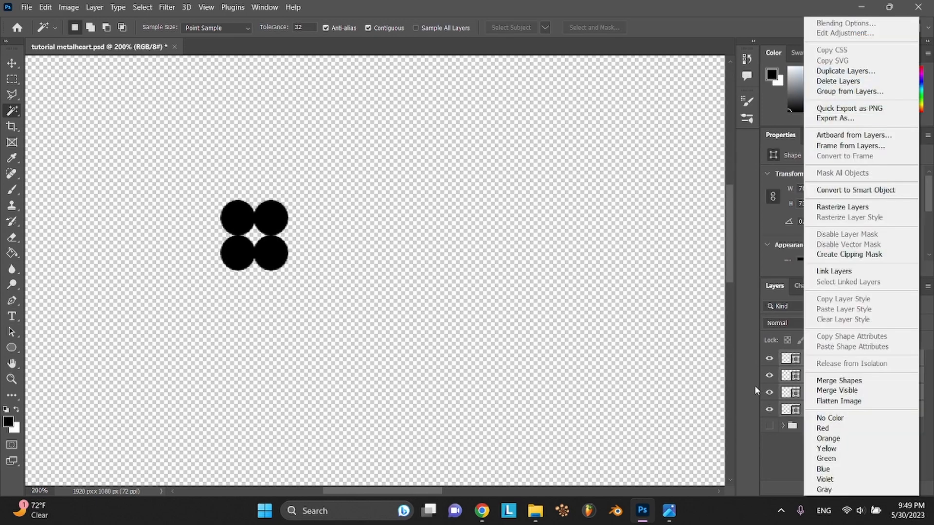
click(812, 382)
right_click(820, 364)
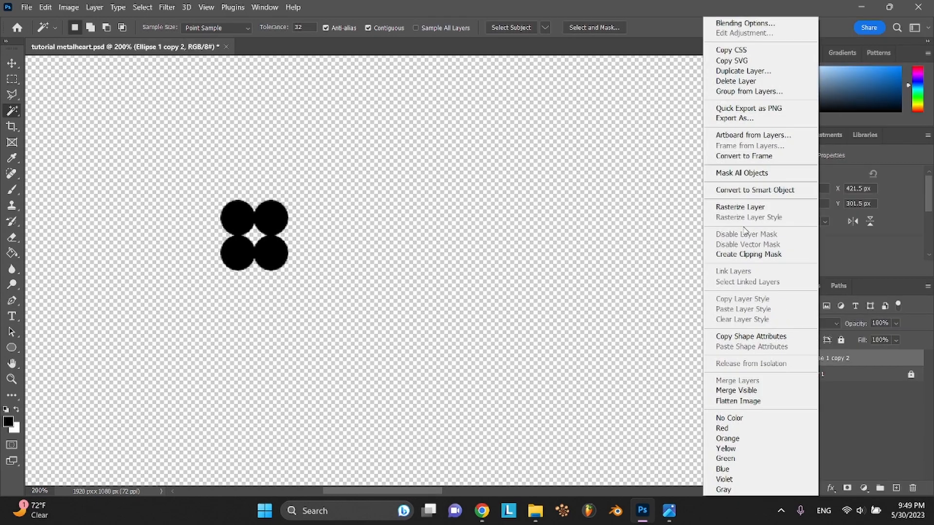
click(740, 207)
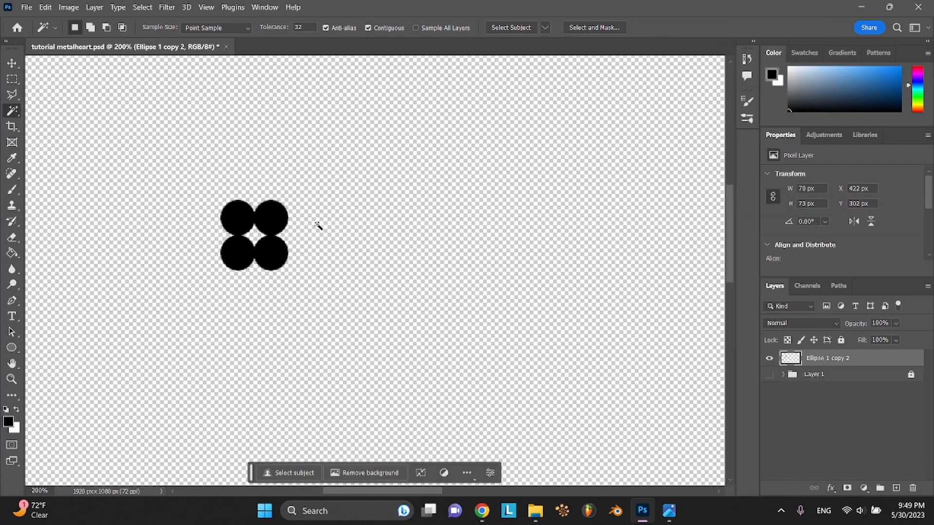
Select the star-shaped gap between the four circles, fill it with black and cut it onto its own layer
click(261, 235)
key(ctrl+plus)
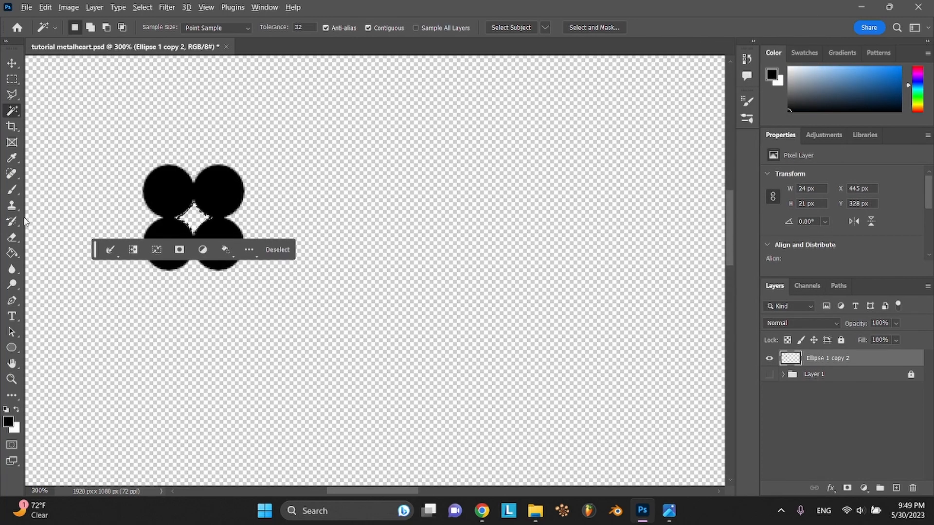
key(alt+BackSpace)
key(ctrl+d)
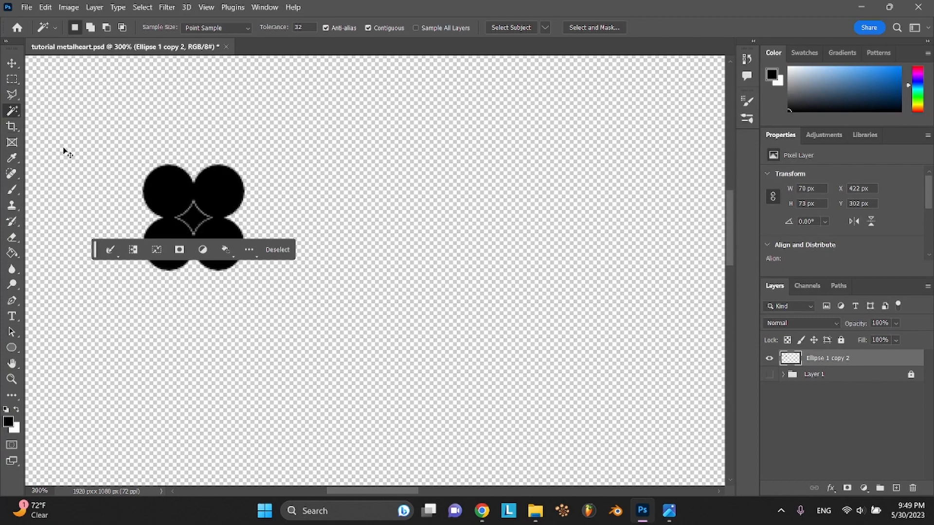
key(ctrl+v)
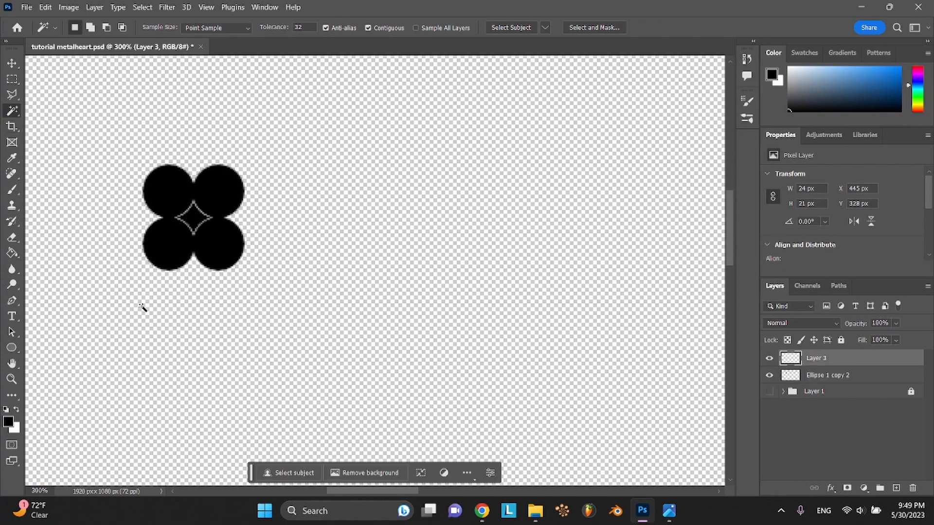
Move the four-pointed star out of the circle block to the empty area on its right
click(12, 63)
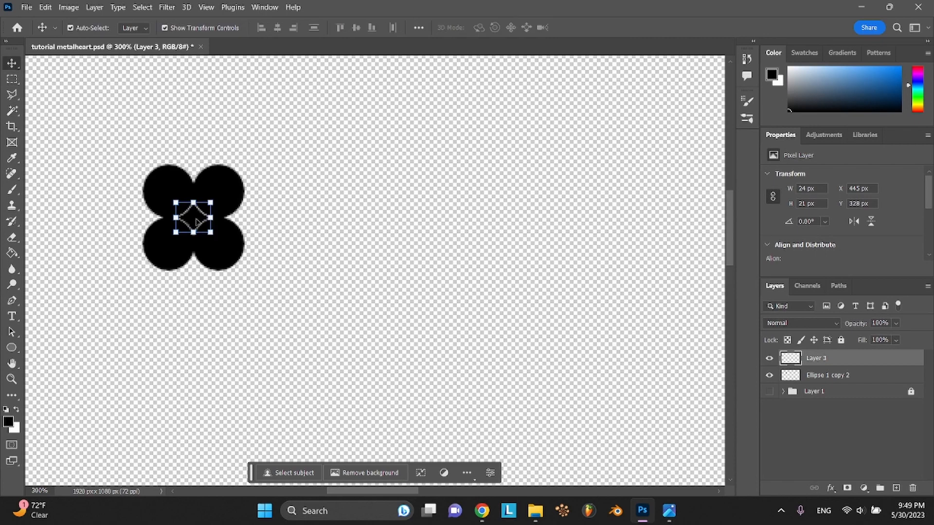
drag(198, 221, 341, 262)
click(295, 205)
click(360, 233)
Duplicate the four-pointed star and shift the copy 50 px to the right
key(ctrl+plus)
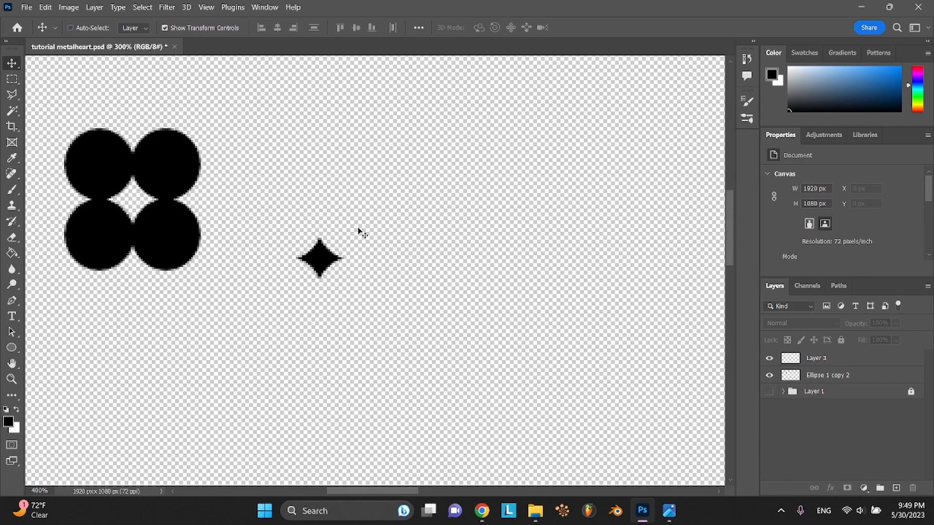
key(ctrl+plus)
click(316, 255)
key(ctrl+j)
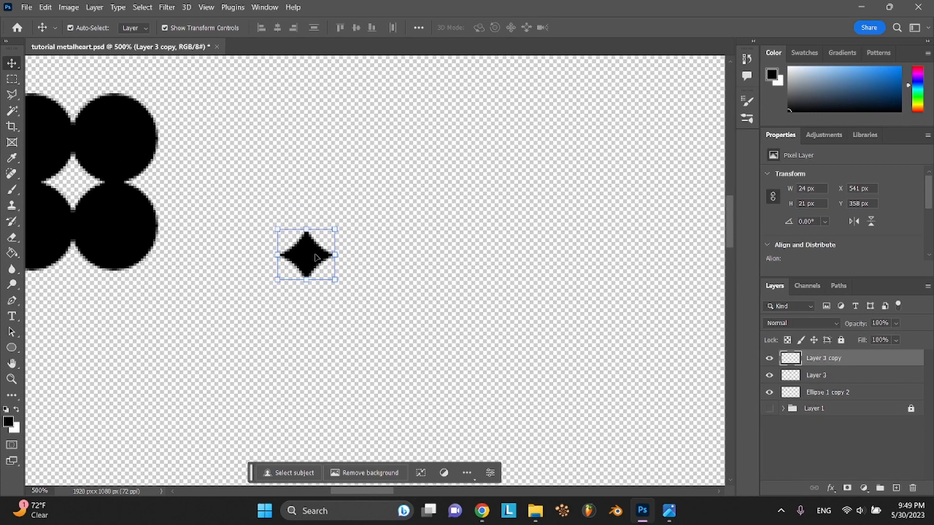
key(shift+Right)
key(shift+Right)
key(shift+Right)
key(shift+Right)
key(shift+Right)
click(382, 202)
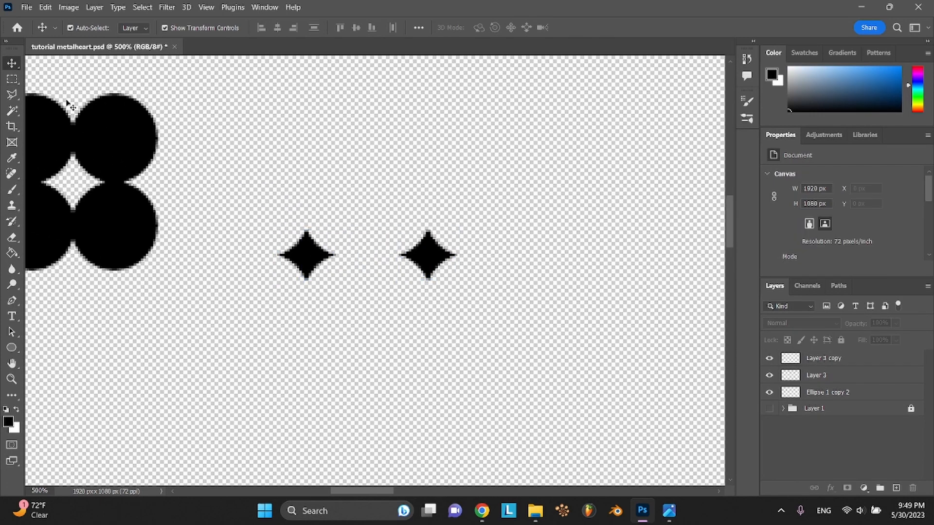
Delete the right half of the copied star using a rectangular selection
click(12, 78)
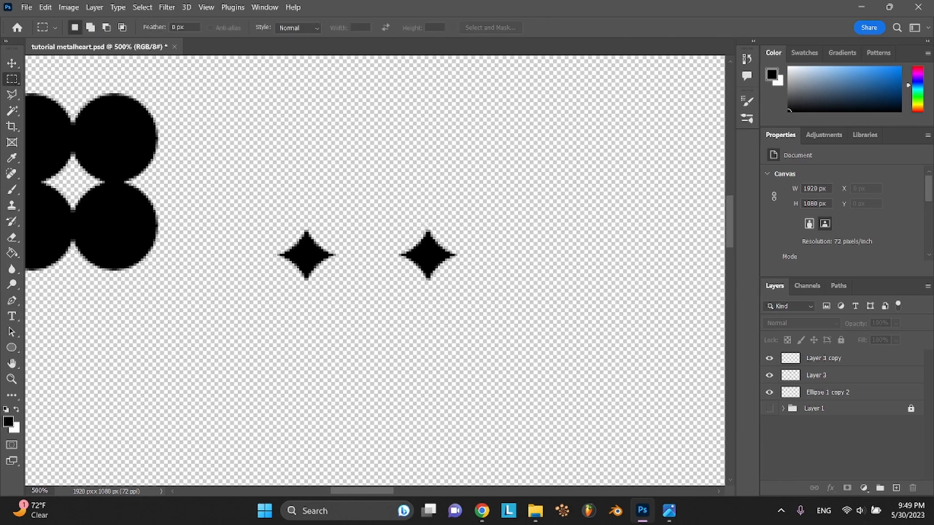
drag(429, 225, 469, 294)
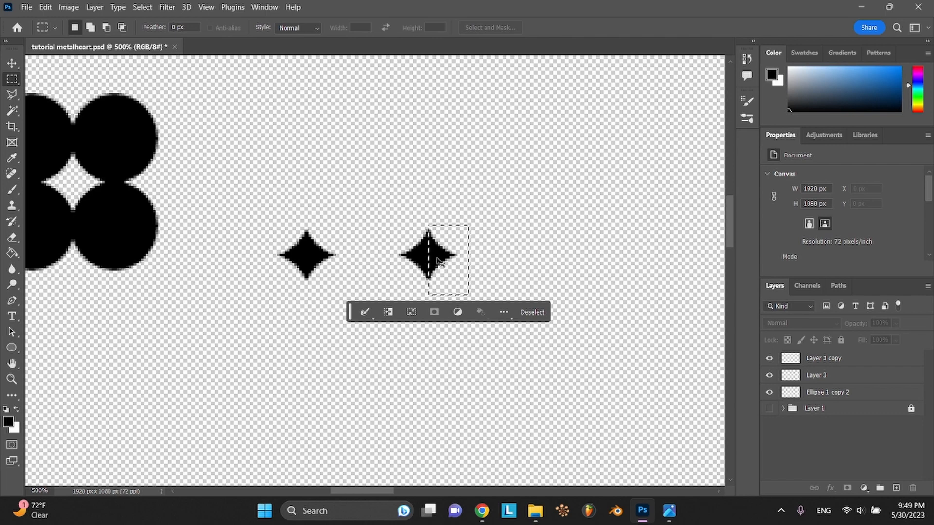
click(12, 63)
click(422, 257)
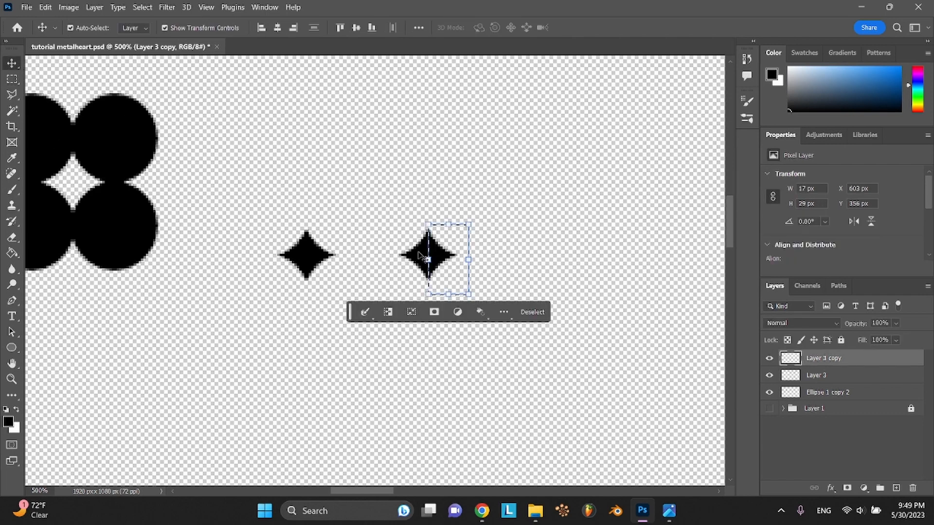
key(Delete)
key(ctrl+d)
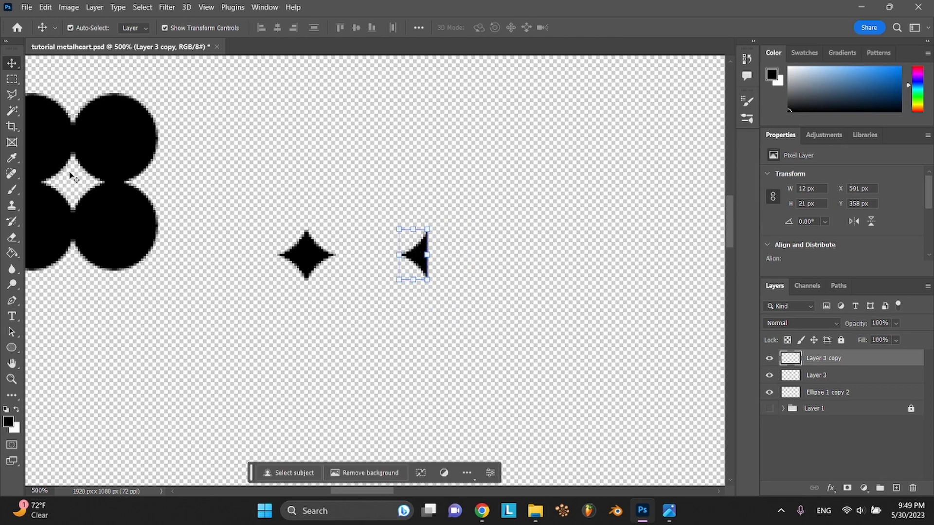
Delete the upper half of the remaining half star so only its lower-left quarter is left, and clear the selection
click(12, 79)
drag(368, 220, 444, 253)
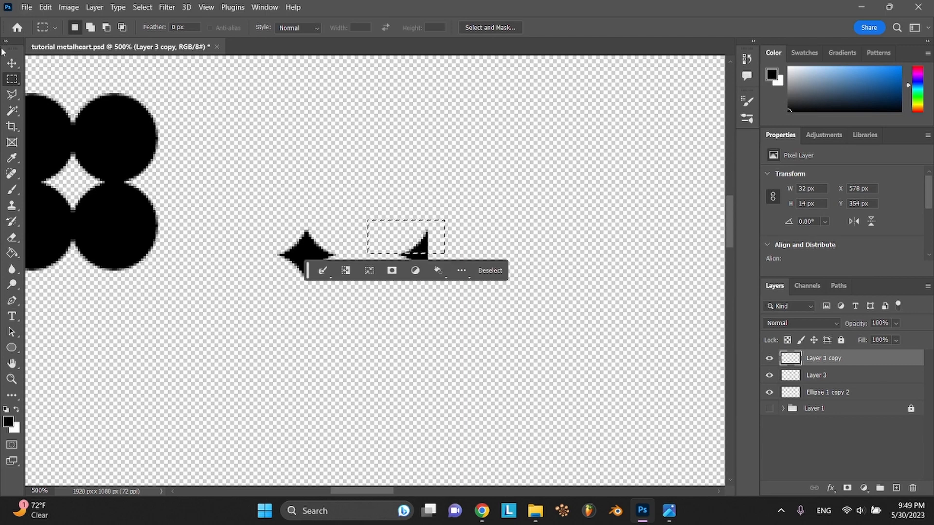
click(12, 63)
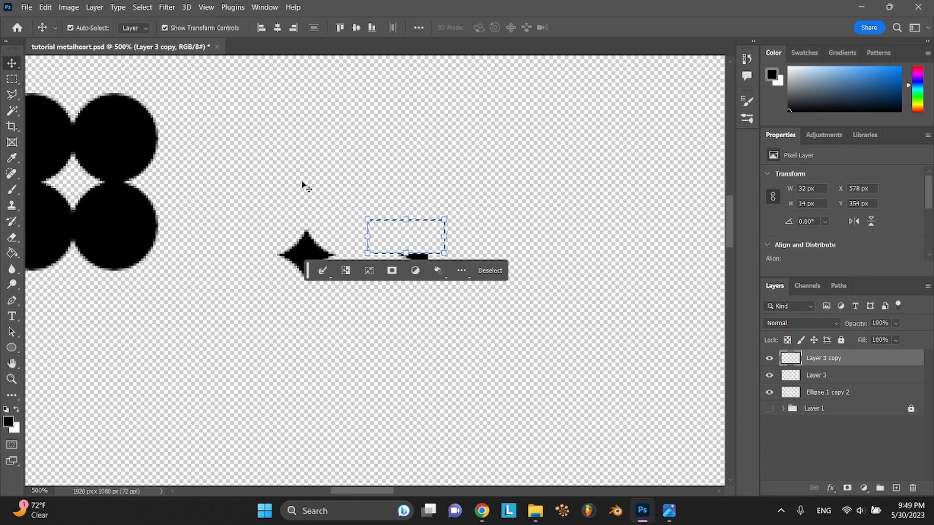
click(491, 269)
click(504, 262)
scroll(506, 263, down, 2)
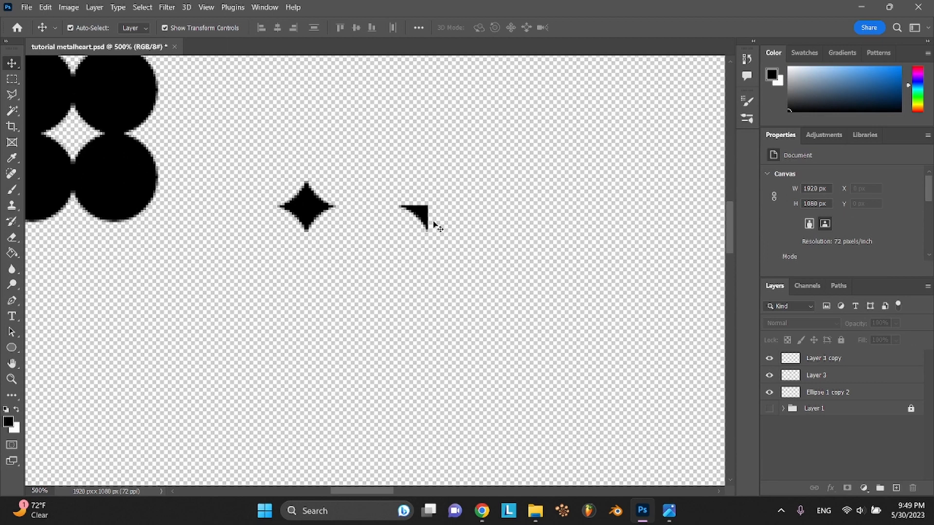
Move the quarter-star corner piece below and right of the full star, comparing it with the tile corners in lionden.png
drag(436, 226, 448, 266)
click(669, 511)
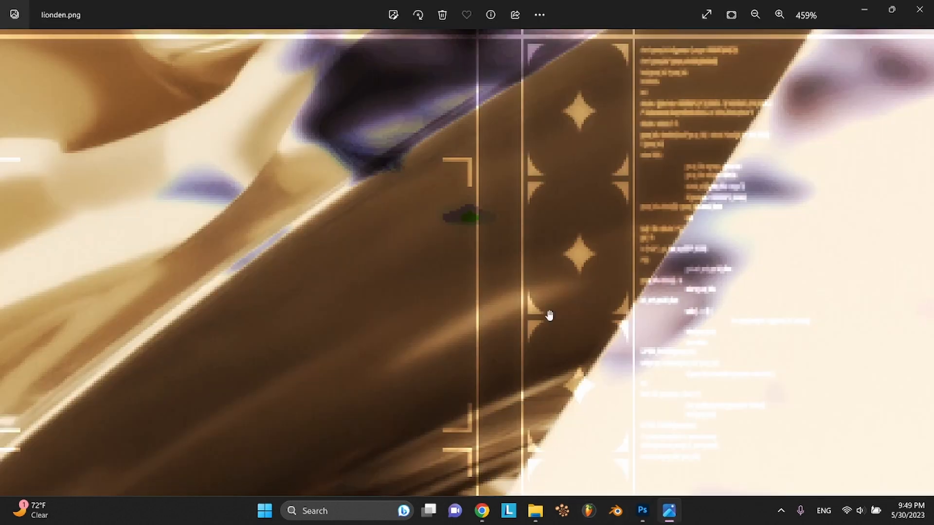
click(642, 511)
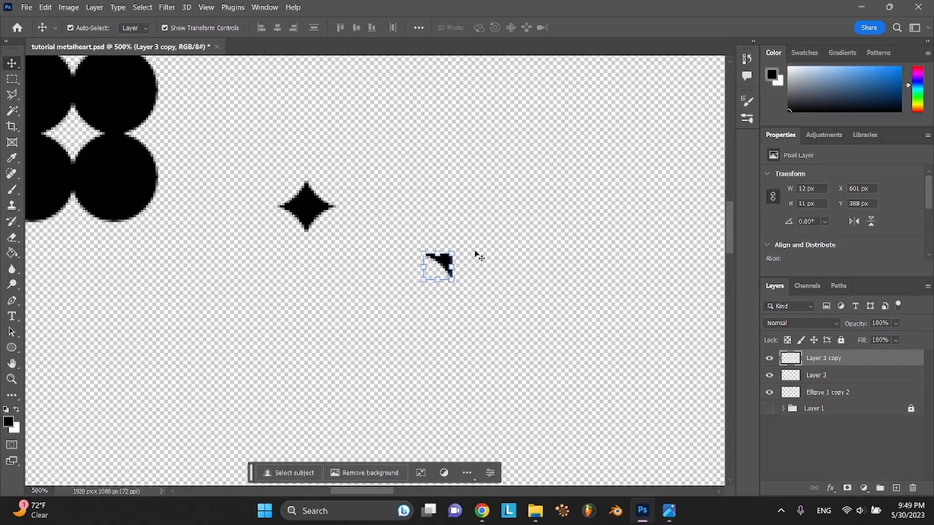
click(497, 246)
click(670, 510)
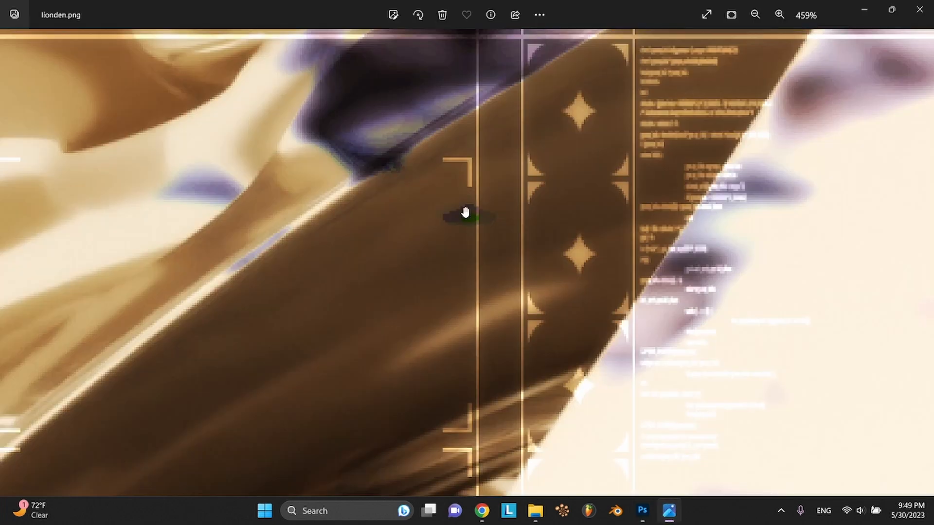
Examine the Lions Den lettering, thin lines and small text blocks in lionden.png
scroll(462, 207, down, 8)
scroll(460, 201, down, 1)
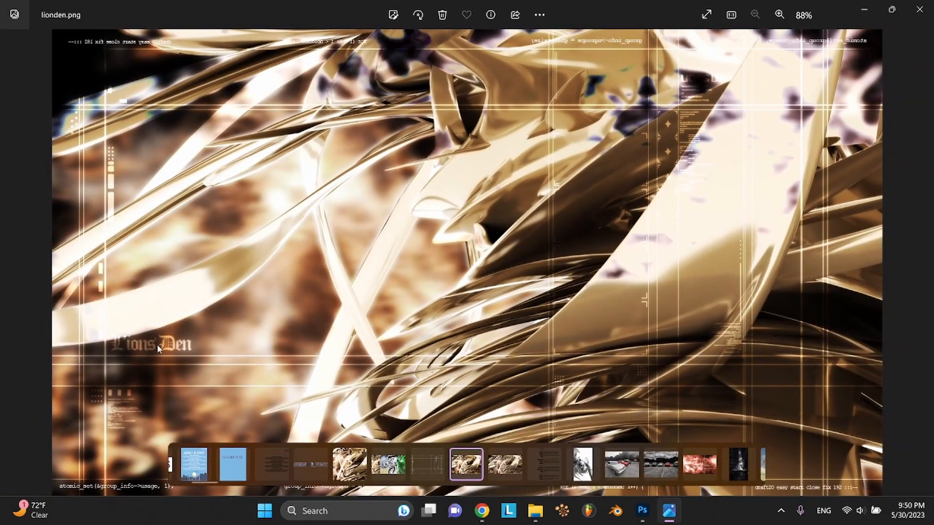
scroll(157, 344, up, 5)
drag(118, 357, 245, 243)
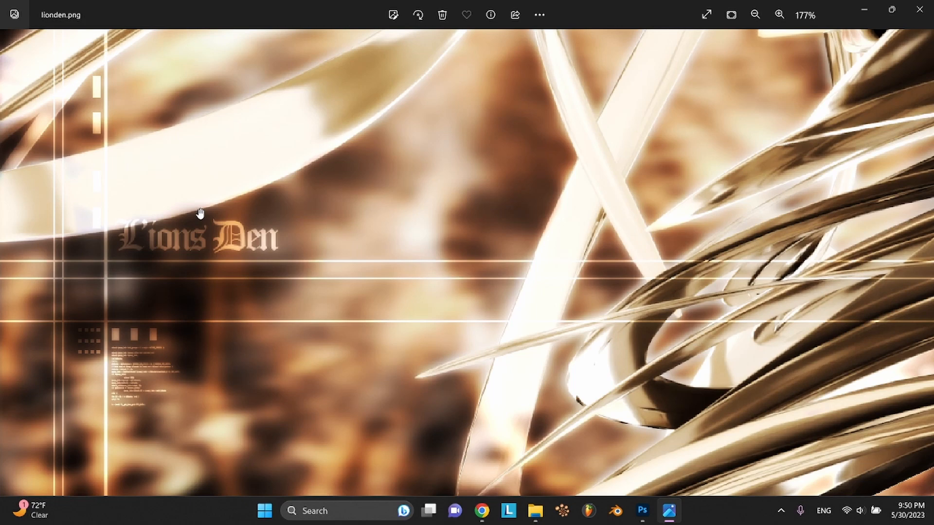
drag(199, 213, 192, 87)
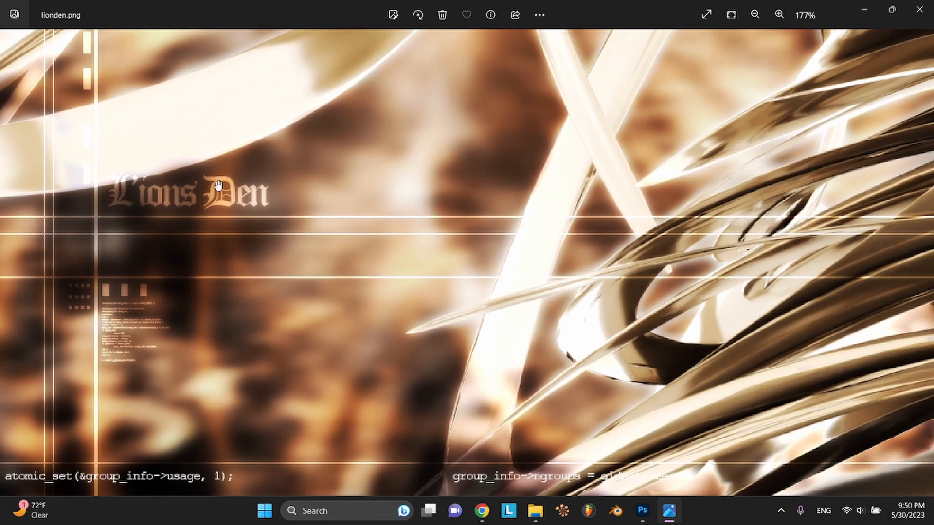
scroll(217, 184, down, 5)
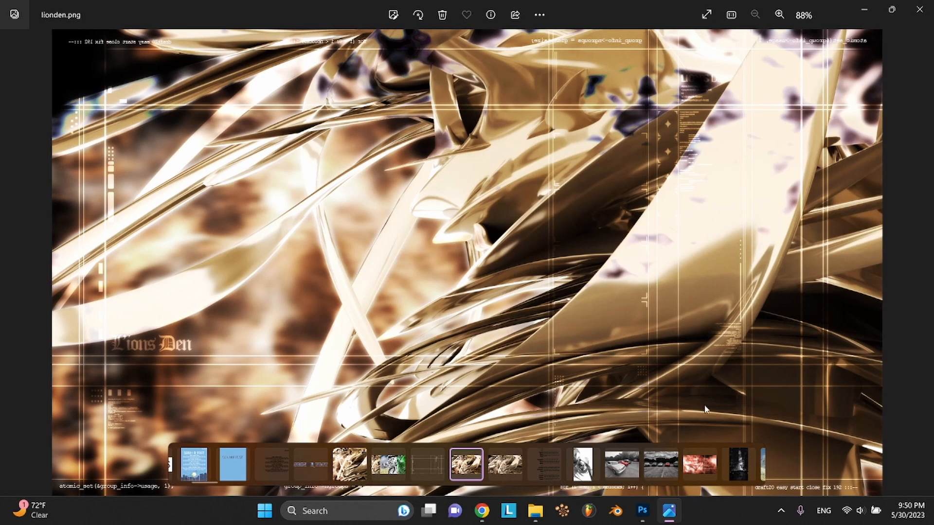
Switch to Photoshop and delete the star, quarter-star and circle layers above the Layer 1 group
click(642, 511)
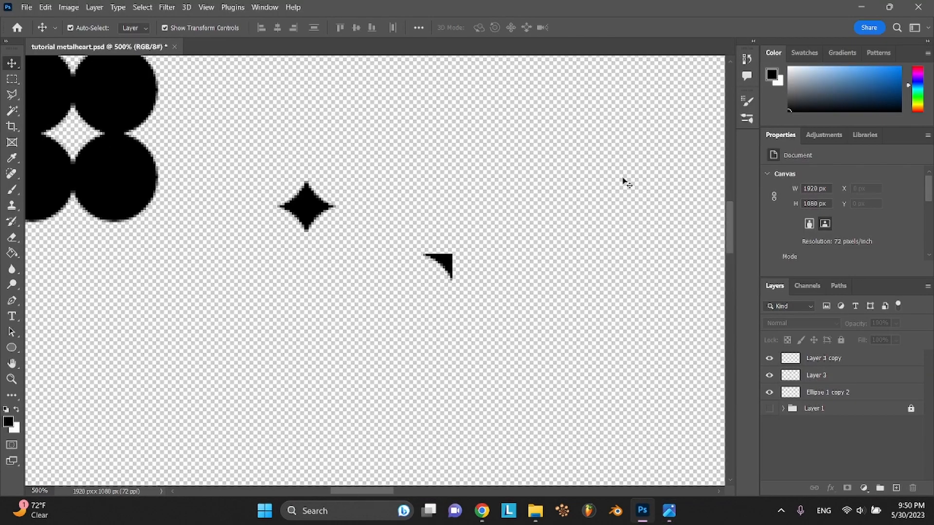
click(819, 360)
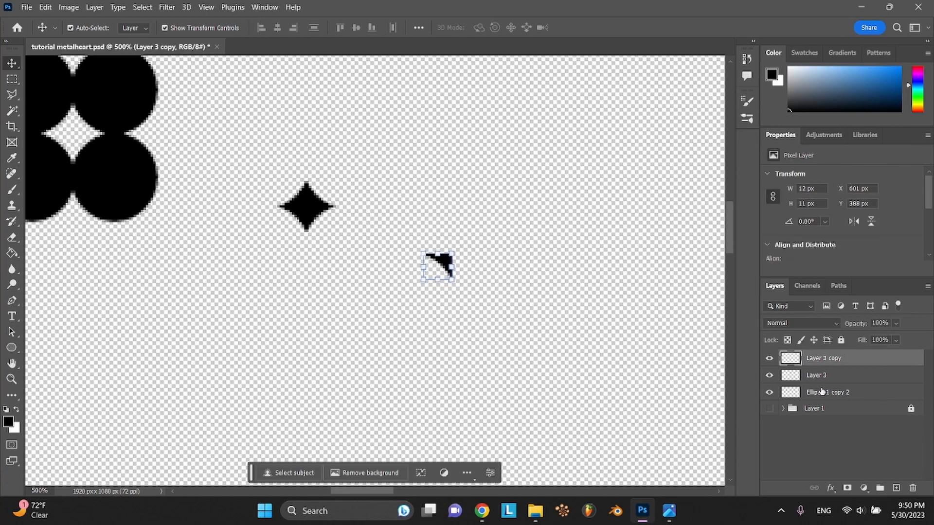
shift+click(822, 392)
key(Delete)
Show the Layer 1 group with the full artwork again and save the document
click(769, 357)
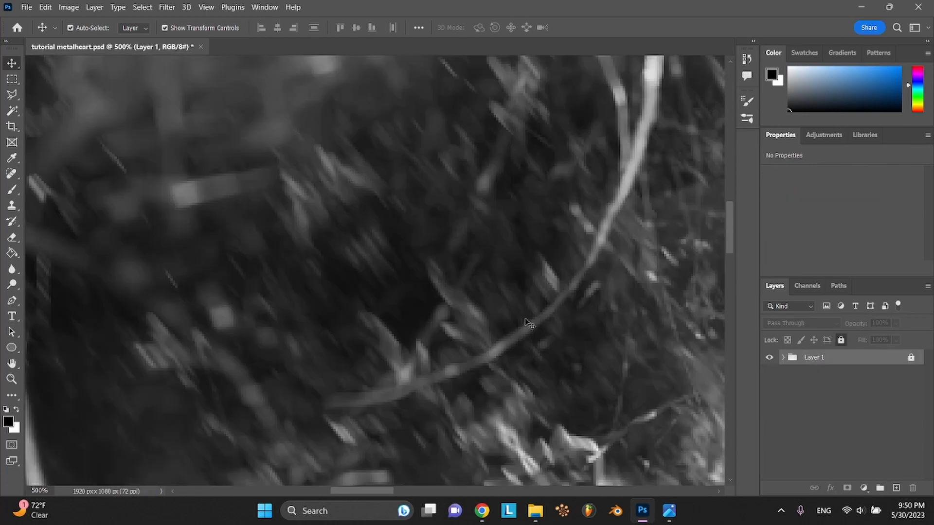
ctrl+scroll(525, 319, down, 5)
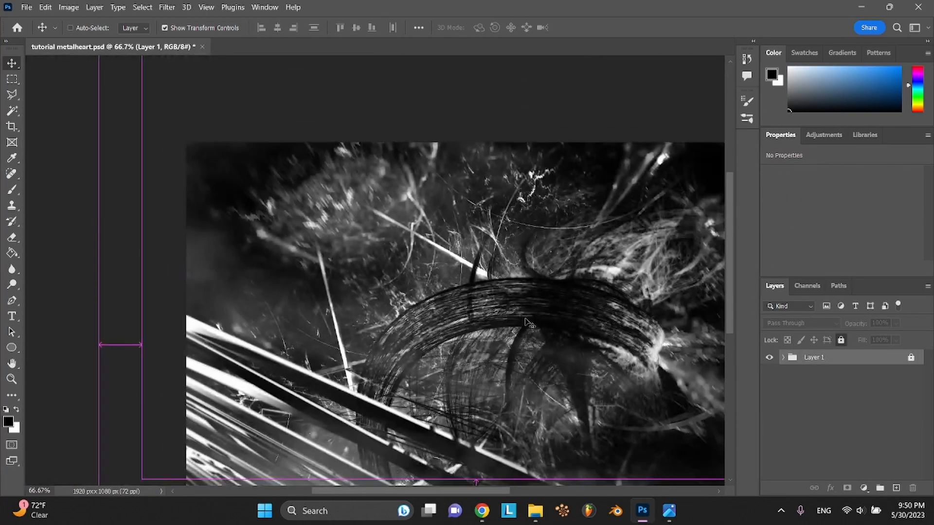
ctrl+scroll(529, 323, down, 1)
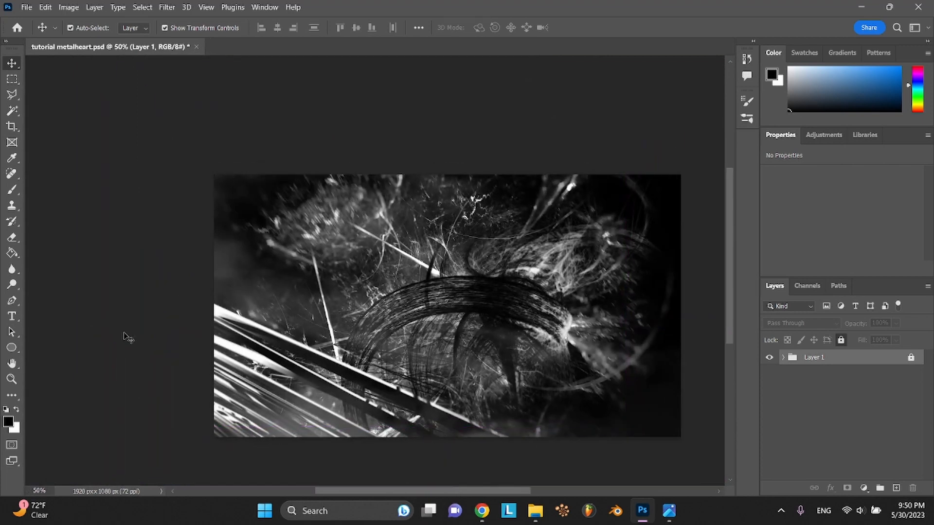
scroll(127, 337, right, 3)
key(ctrl+s)
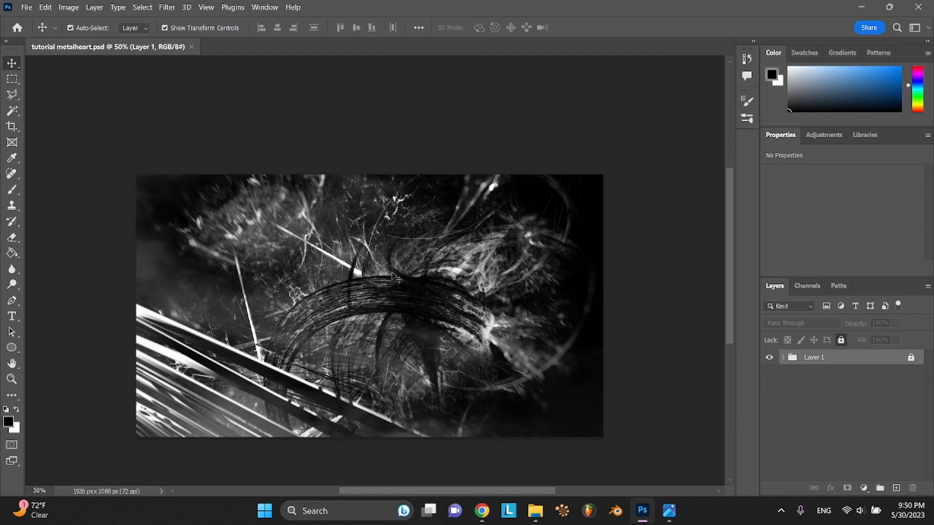
click(535, 511)
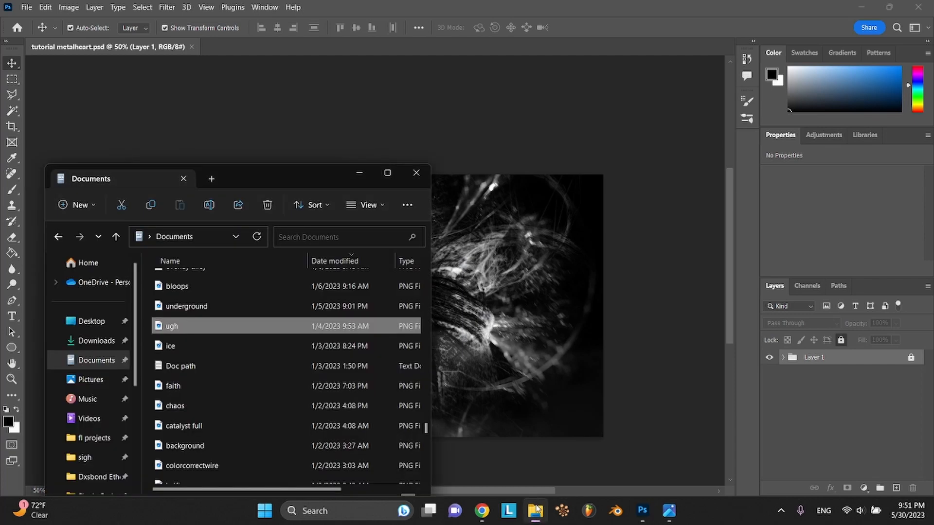
drag(252, 187, 589, 97)
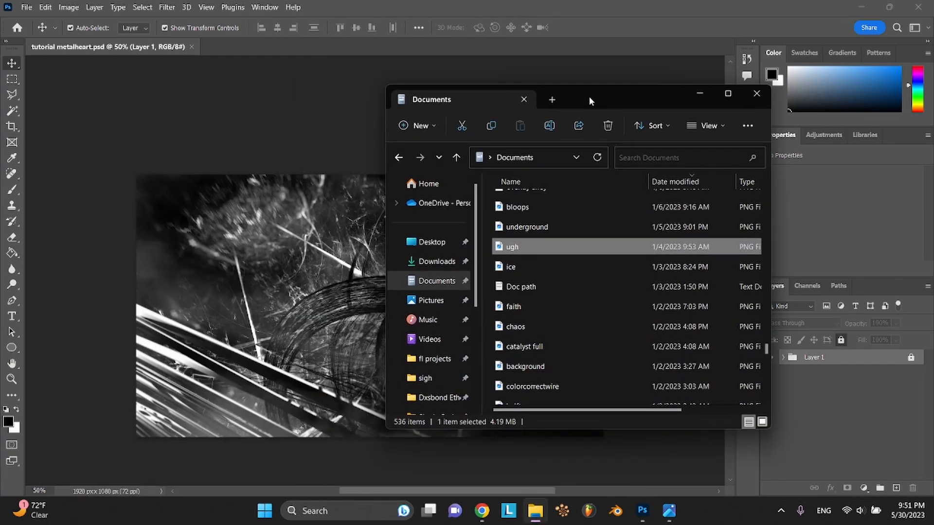
click(441, 285)
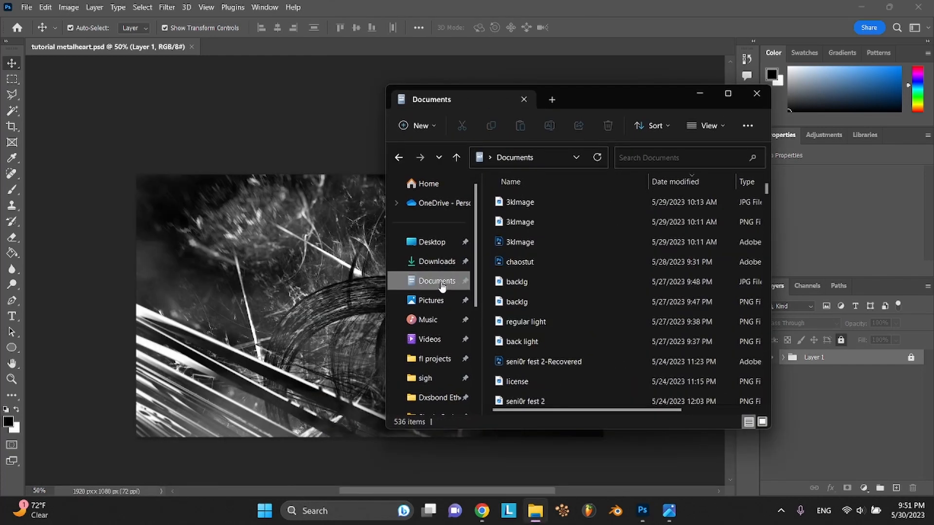
click(788, 361)
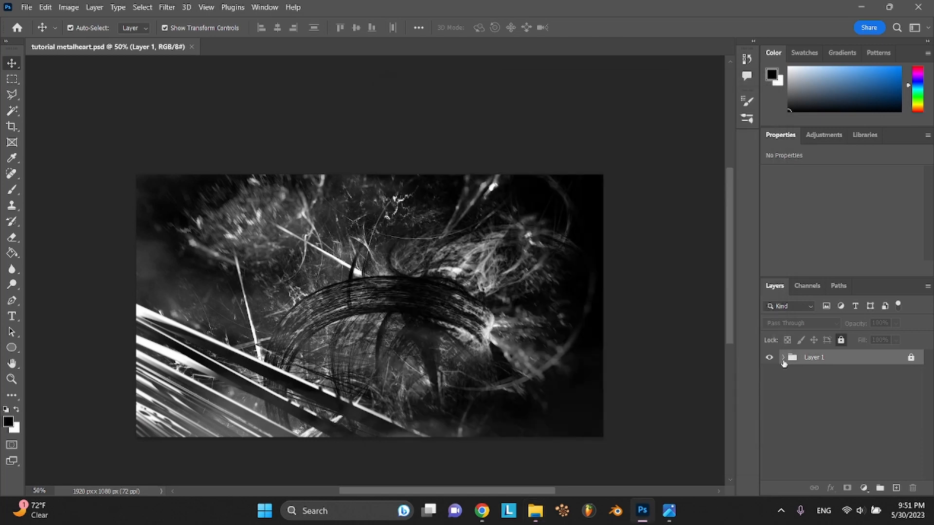
Expand the Layer 1 group and unlock both the group and its bottommost layer, also named Layer 1
click(783, 359)
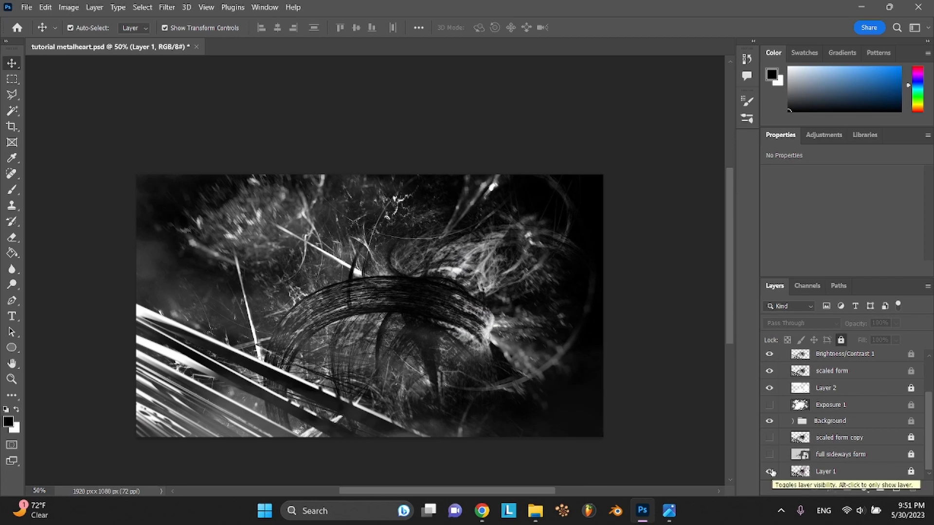
click(769, 471)
click(815, 472)
click(908, 472)
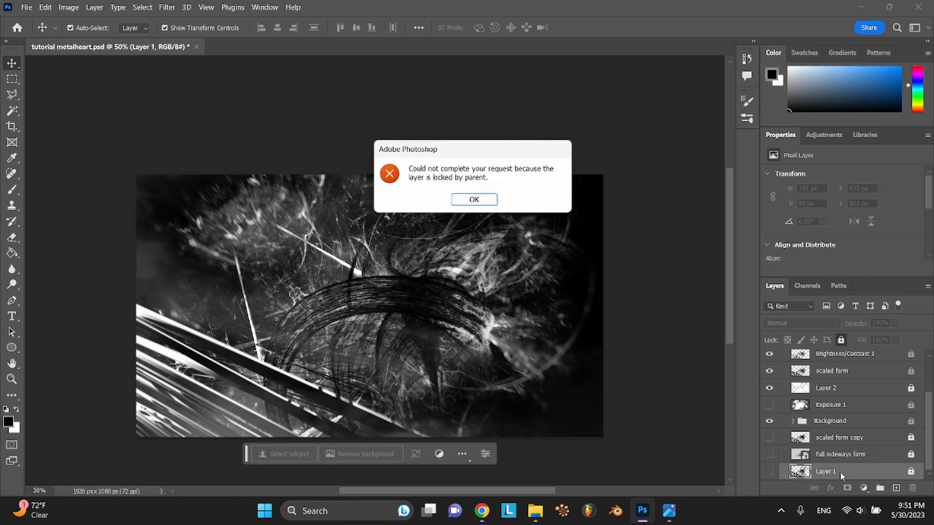
click(492, 200)
scroll(537, 226, up, 2)
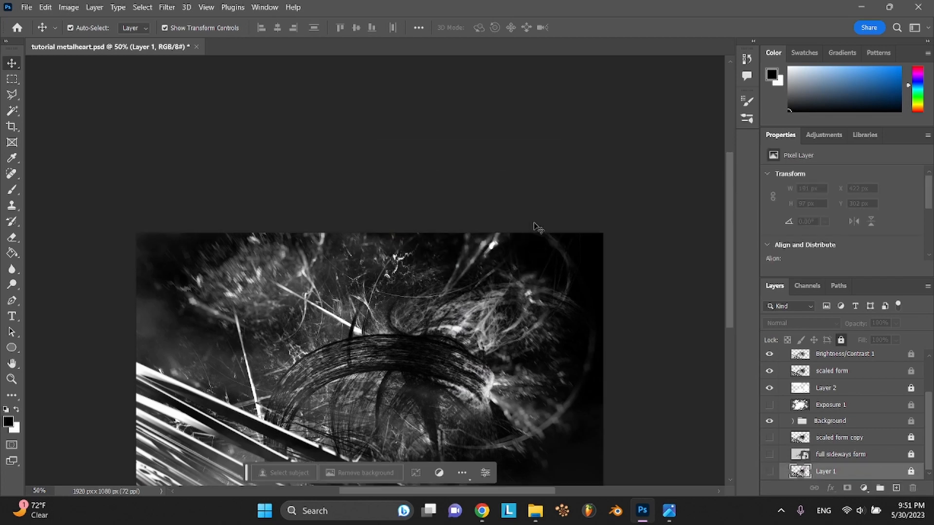
scroll(774, 365, up, 3)
click(911, 358)
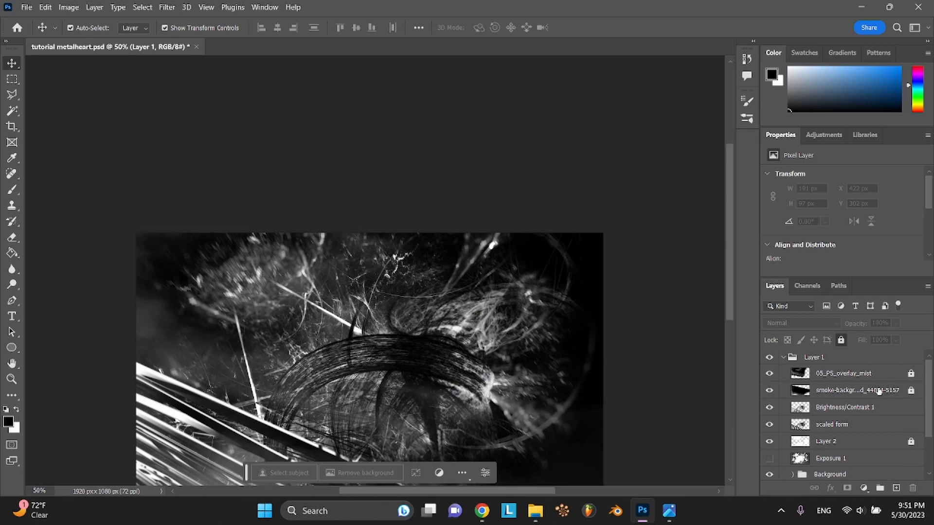
scroll(878, 392, down, 3)
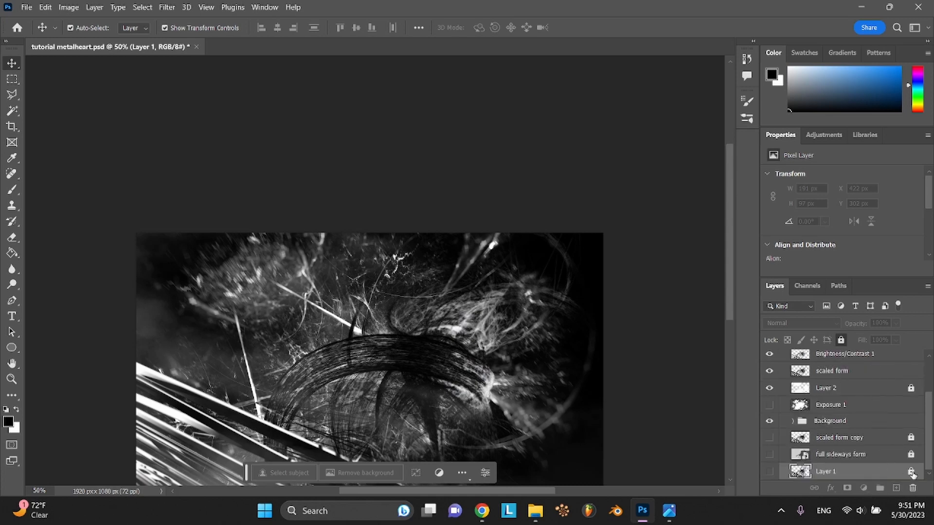
Move the unlocked Layer 1 to the top of the group and delete it
drag(841, 472, 823, 367)
scroll(550, 336, down, 2)
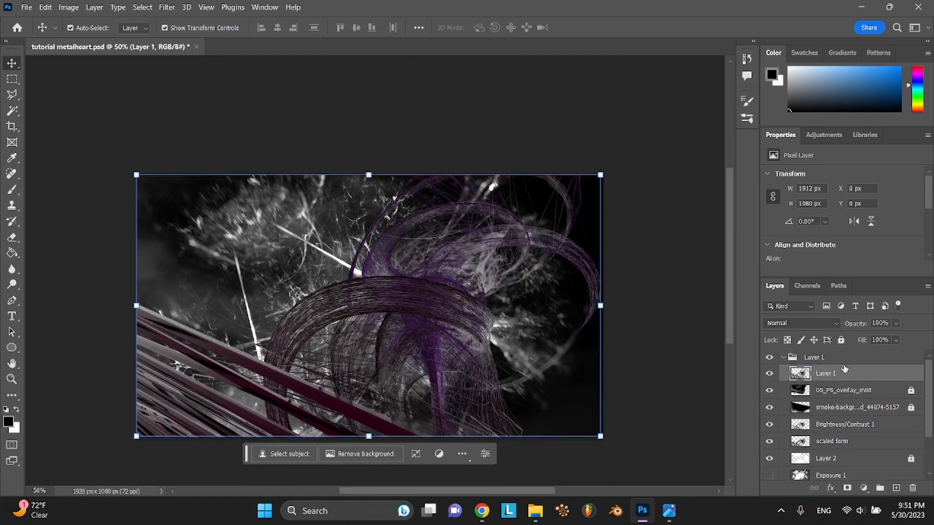
key(Delete)
Unlock and show the full sideways form layer, move it above the Layer 1 group, and hide that group
scroll(821, 438, down, 2)
click(830, 453)
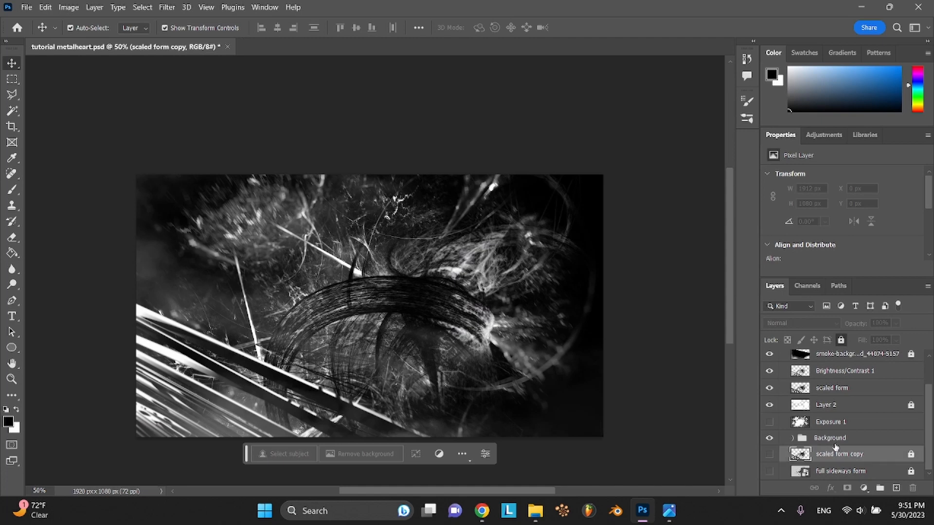
scroll(836, 389, up, 1)
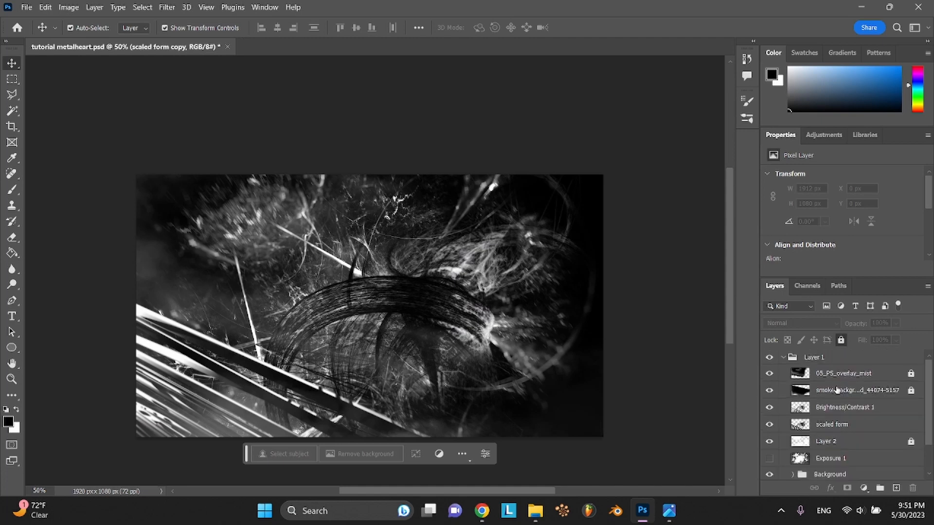
scroll(837, 389, down, 1)
click(838, 470)
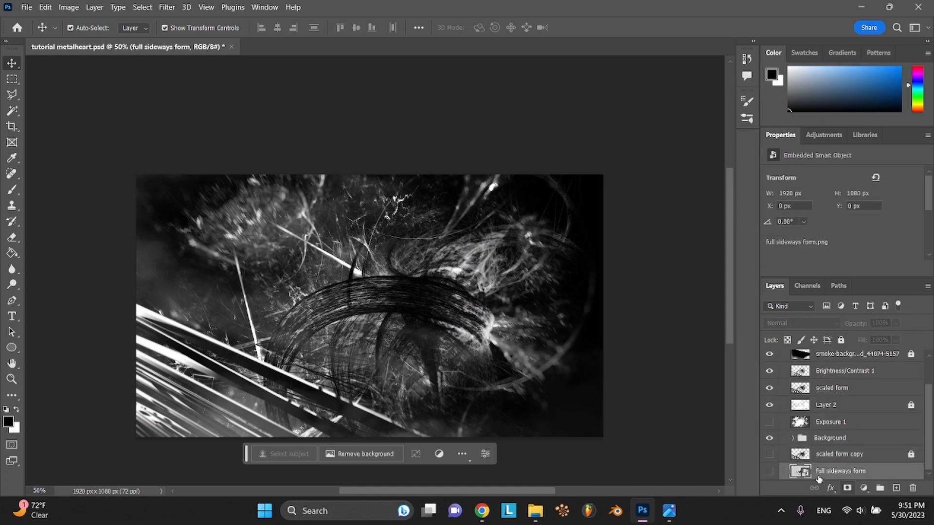
click(769, 471)
drag(803, 472, 812, 354)
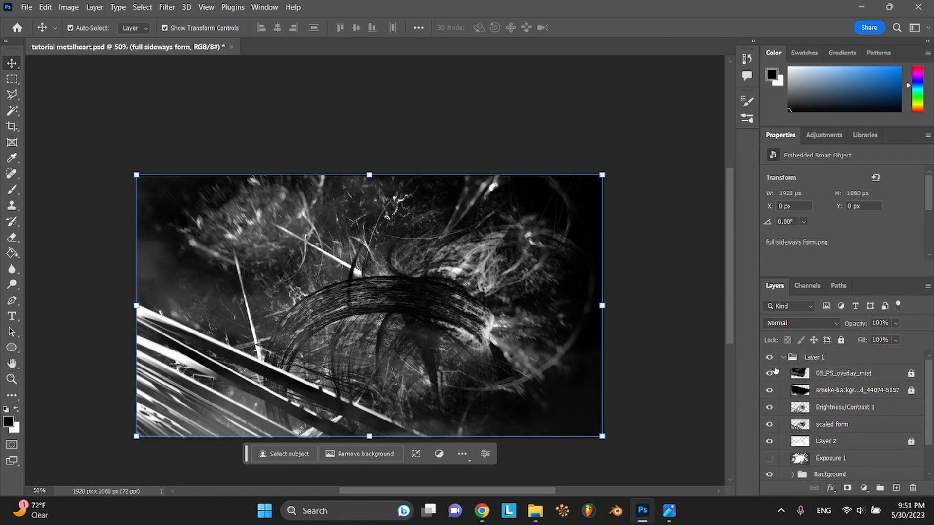
scroll(775, 371, down, 2)
drag(832, 473, 831, 356)
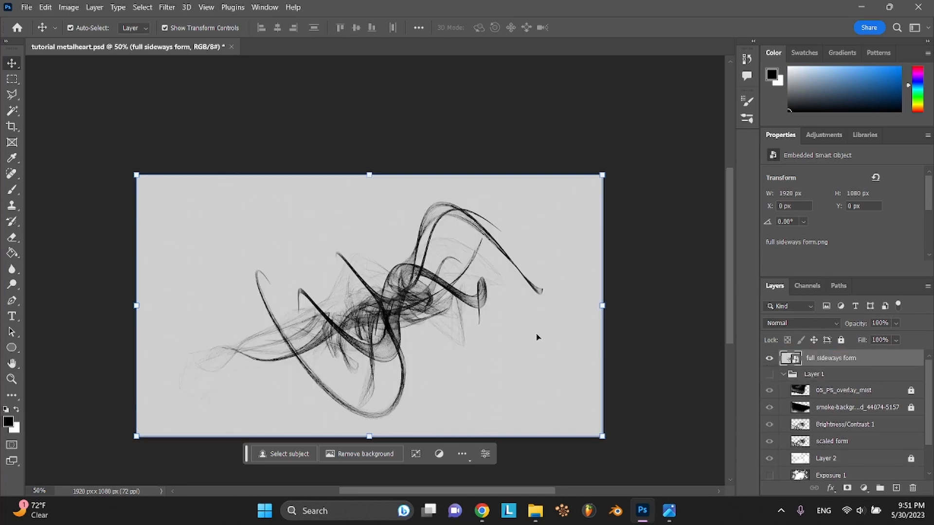
Delete the full sideways form layer and save the document with the Layer 1 group visible
key(ctrl+s)
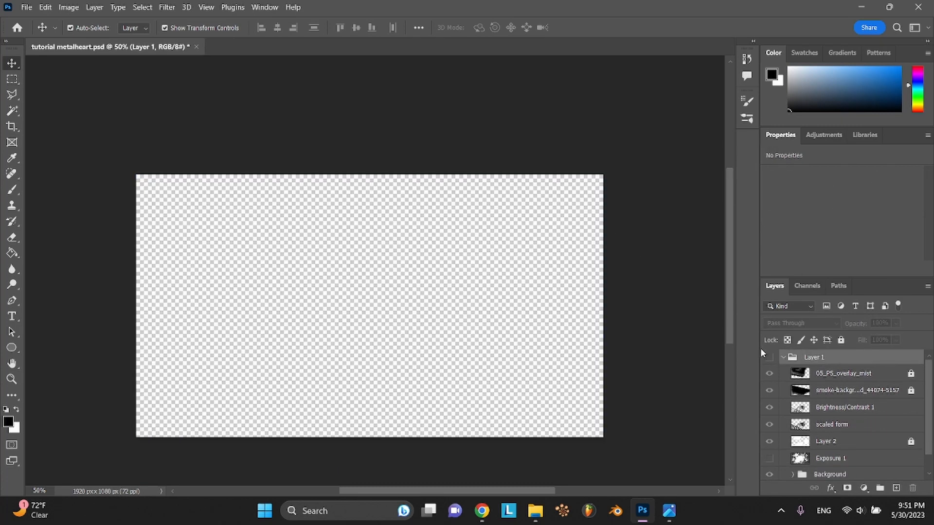
click(769, 357)
key(ctrl+s)
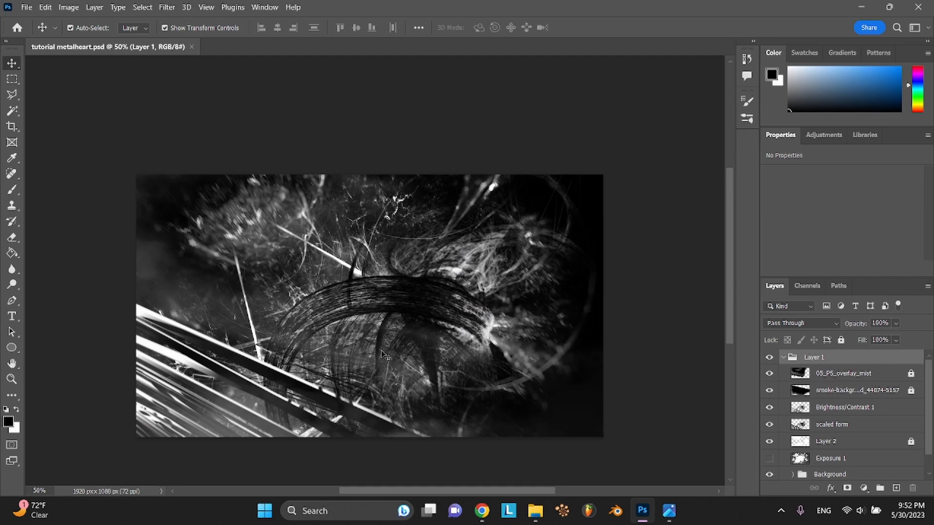
Browse the other reference artworks in the image viewer, opening variatiosn.png, depth.png and tensor fractal.png
click(668, 512)
scroll(559, 459, down, 15)
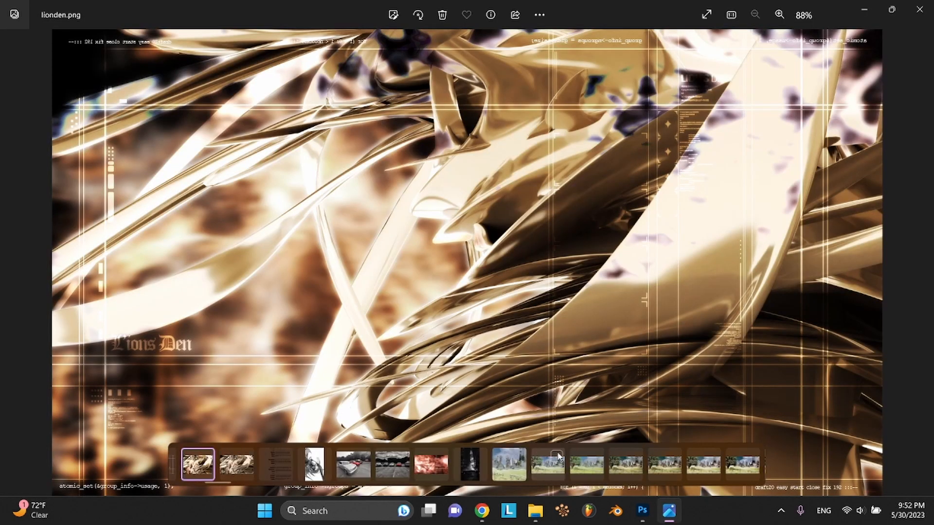
scroll(577, 469, down, 15)
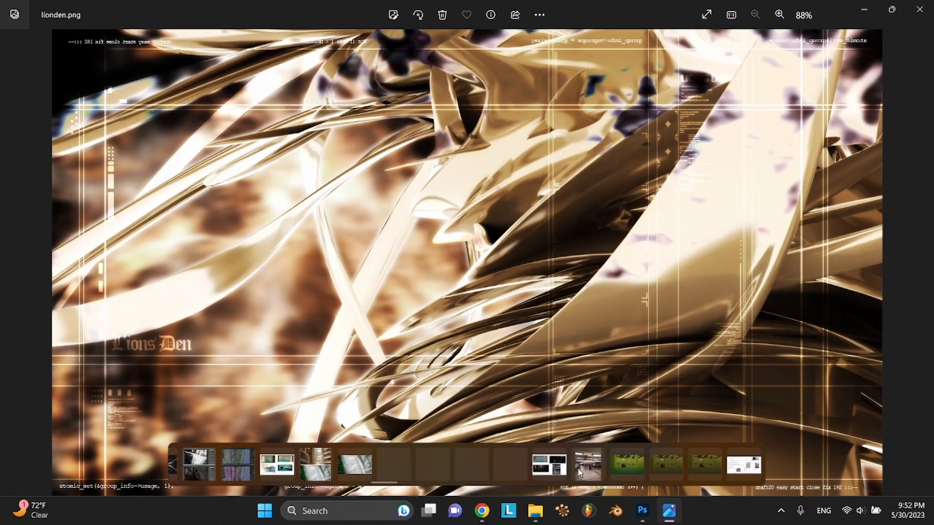
scroll(578, 472, down, 15)
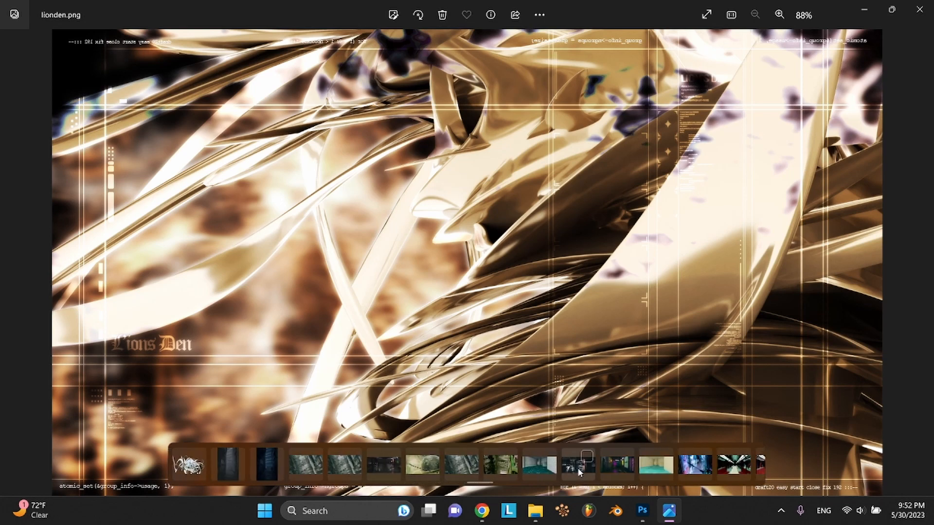
scroll(578, 472, down, 15)
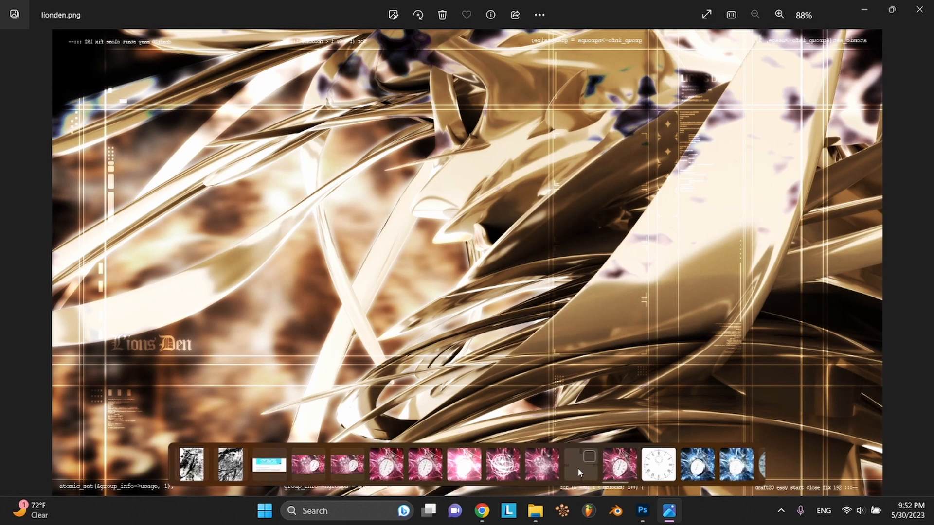
click(380, 478)
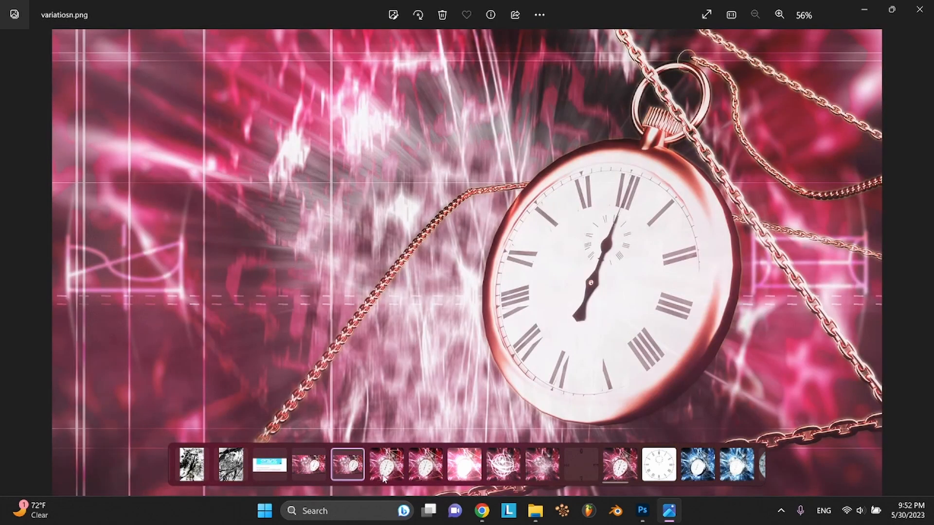
scroll(384, 476, down, 8)
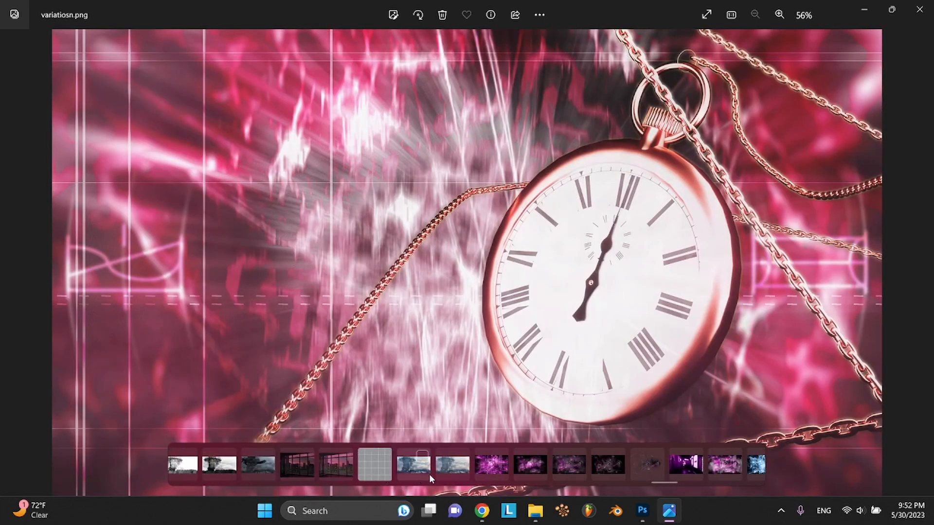
click(496, 471)
click(523, 468)
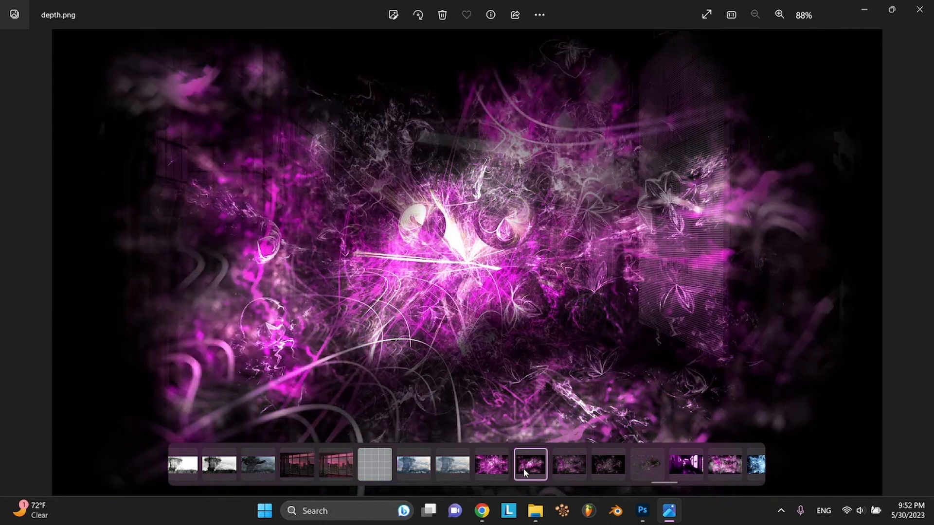
scroll(573, 467, down, 4)
click(599, 470)
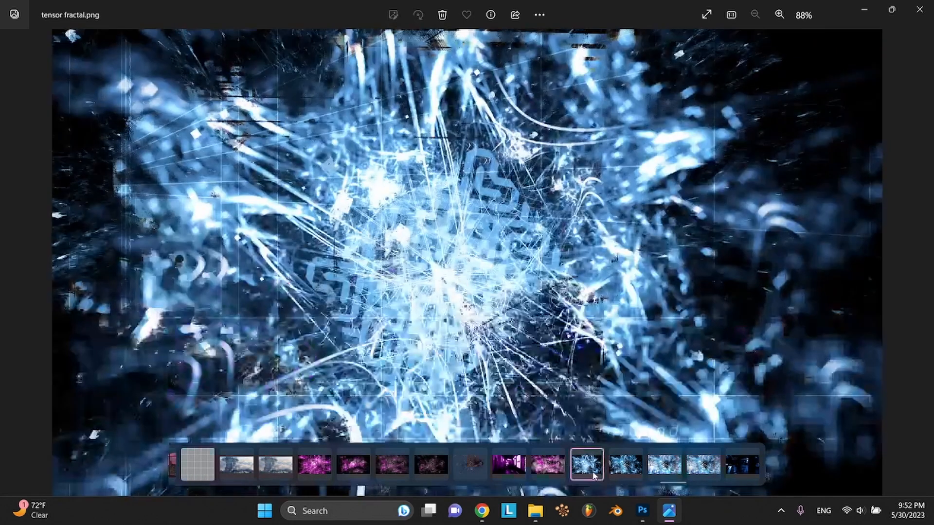
View the reference artworks tensor no bg.png and add blender form.png in the image viewer
click(619, 474)
scroll(620, 476, down, 2)
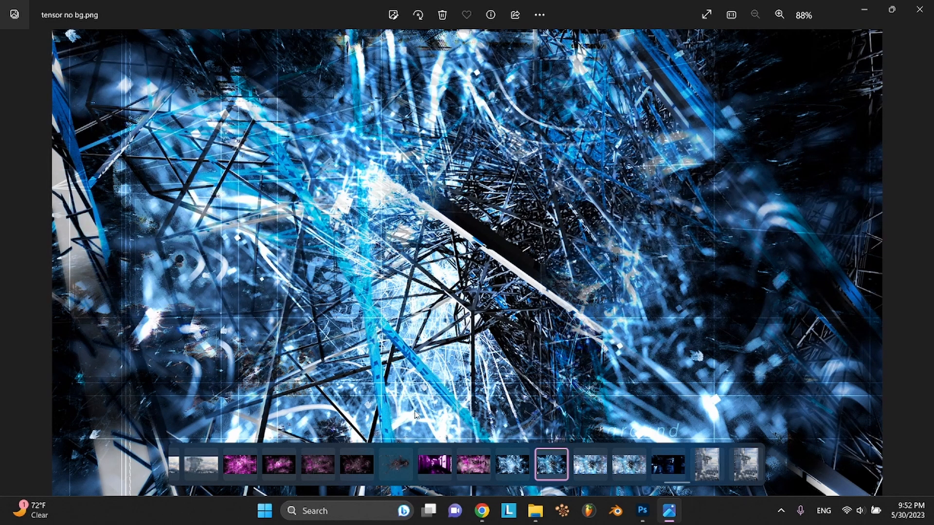
scroll(628, 480, down, 3)
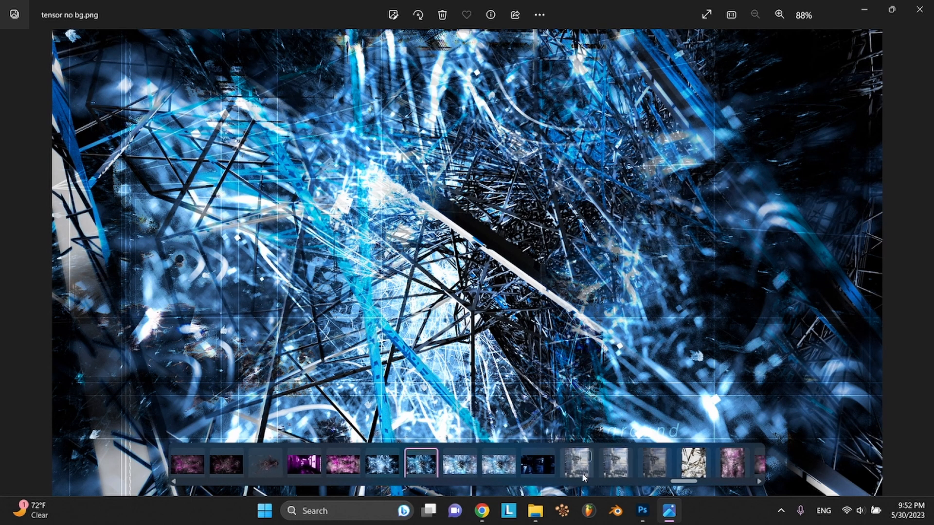
scroll(582, 473, down, 5)
scroll(582, 472, down, 1)
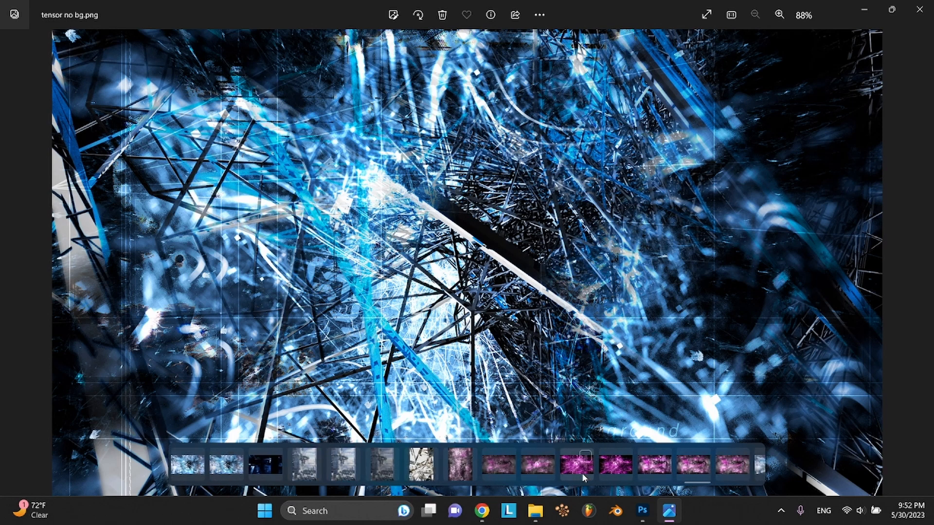
click(460, 466)
click(504, 471)
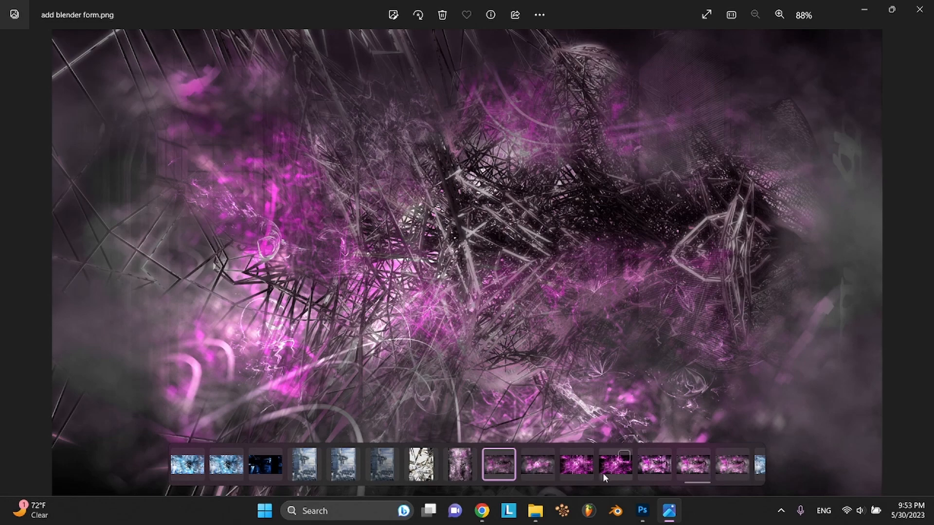
Browse further through the reference artworks, viewing overlay alley.png and the green ugh.png
scroll(603, 473, down, 3)
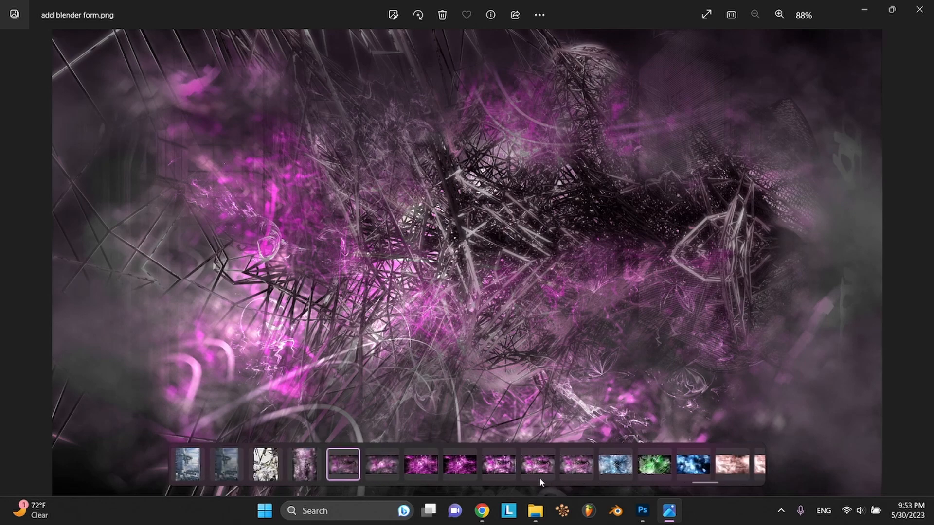
click(535, 477)
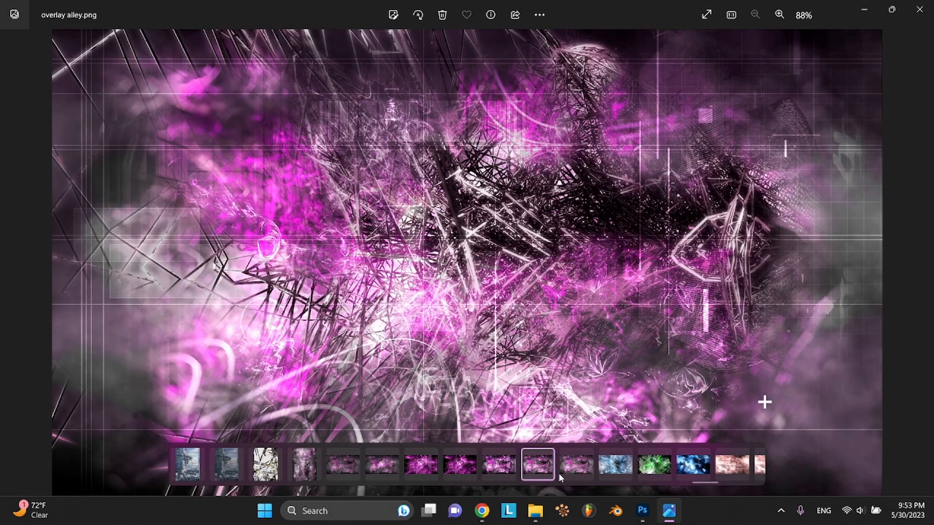
click(568, 473)
click(537, 470)
click(621, 473)
click(644, 475)
scroll(643, 475, down, 3)
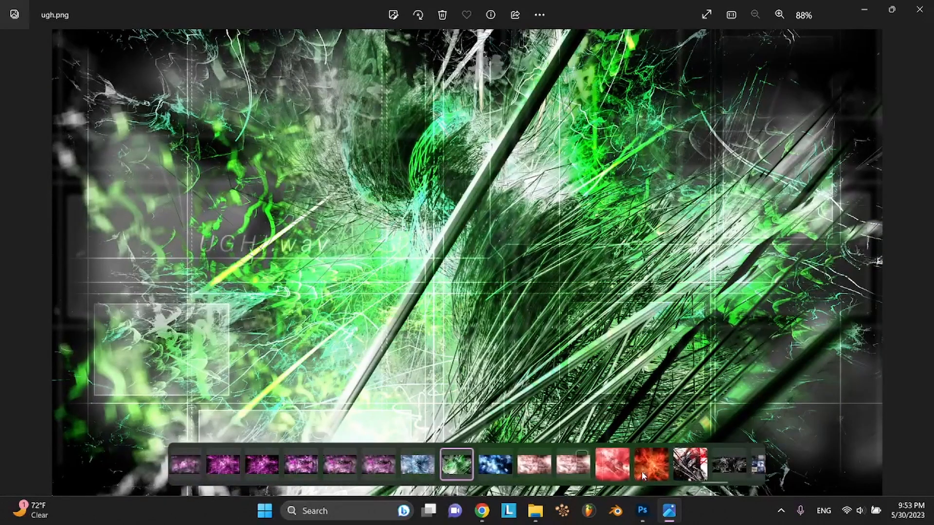
Open catalyst full.png and examine its vertical lines, dotted strips and sideways lettering up close
click(590, 476)
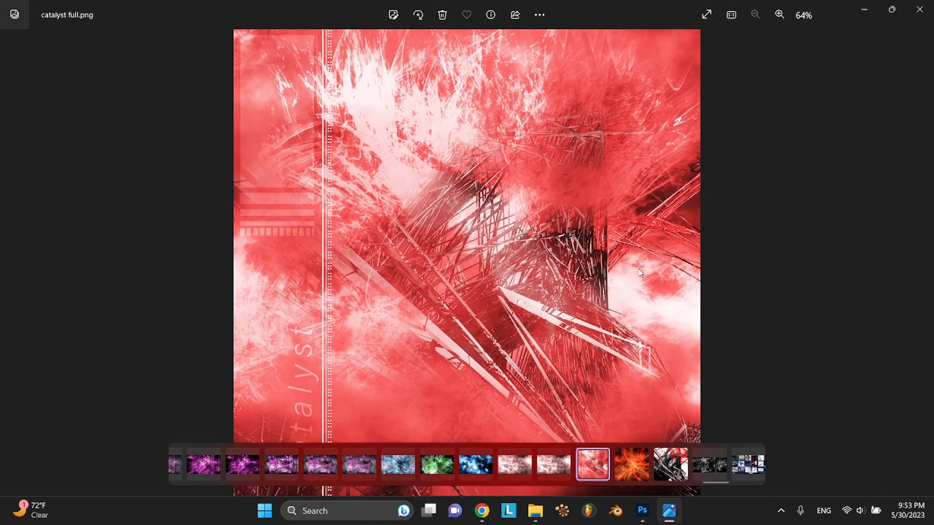
scroll(500, 331, up, 3)
drag(500, 331, 501, 272)
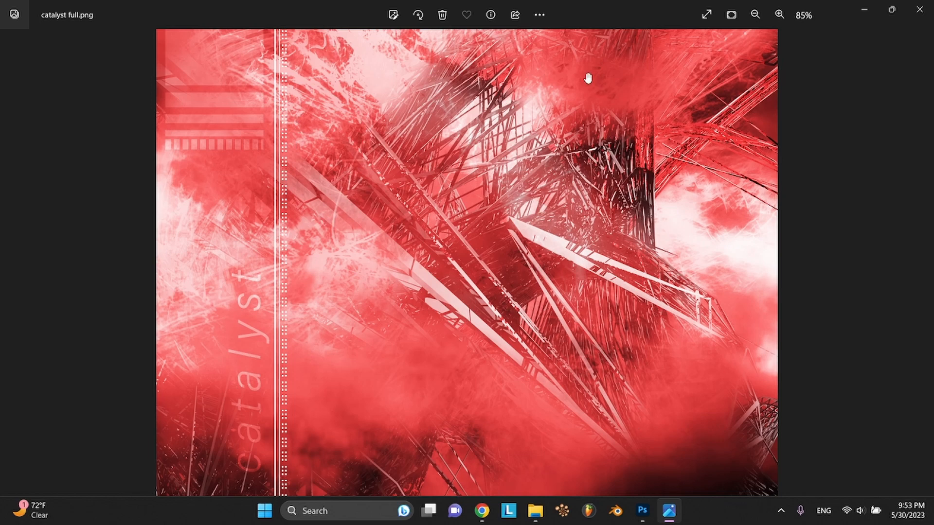
scroll(583, 191, down, 2)
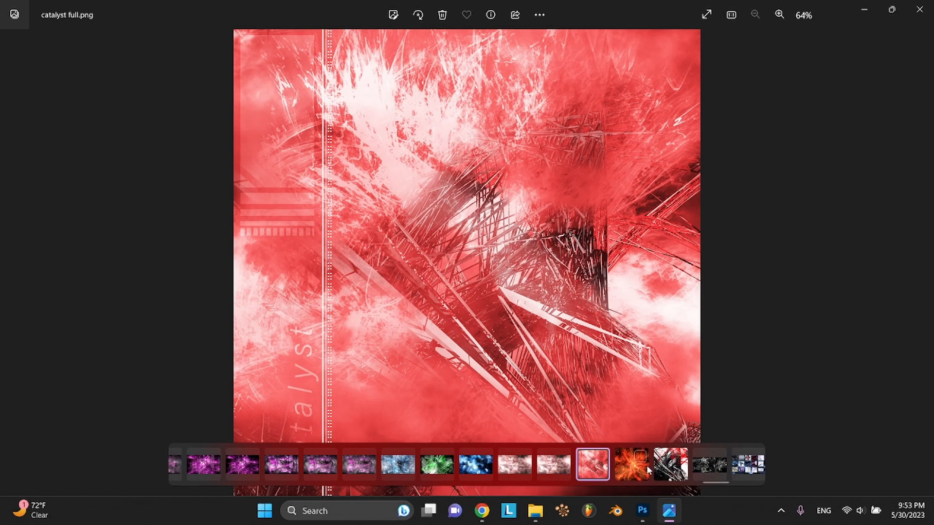
View the source images colorcorrectwire.png and background.png and go back to the red catalyst artwork
click(660, 469)
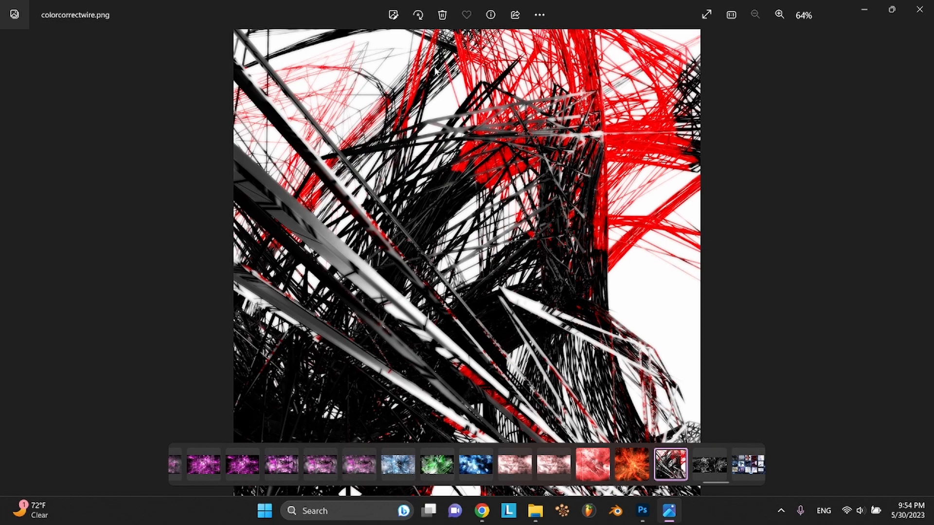
click(699, 477)
click(632, 470)
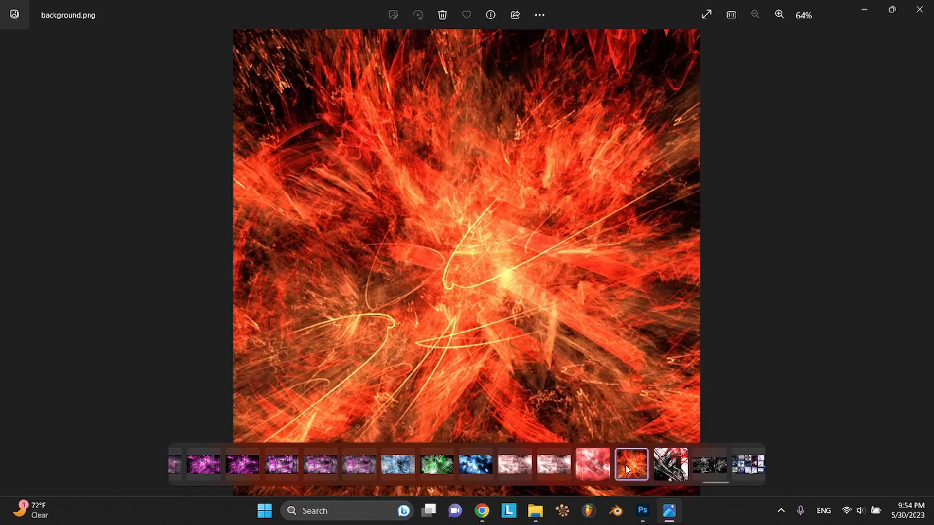
click(590, 466)
Examine the line grid and small text in chaos.png up close, and open ice.png for comparison
click(553, 466)
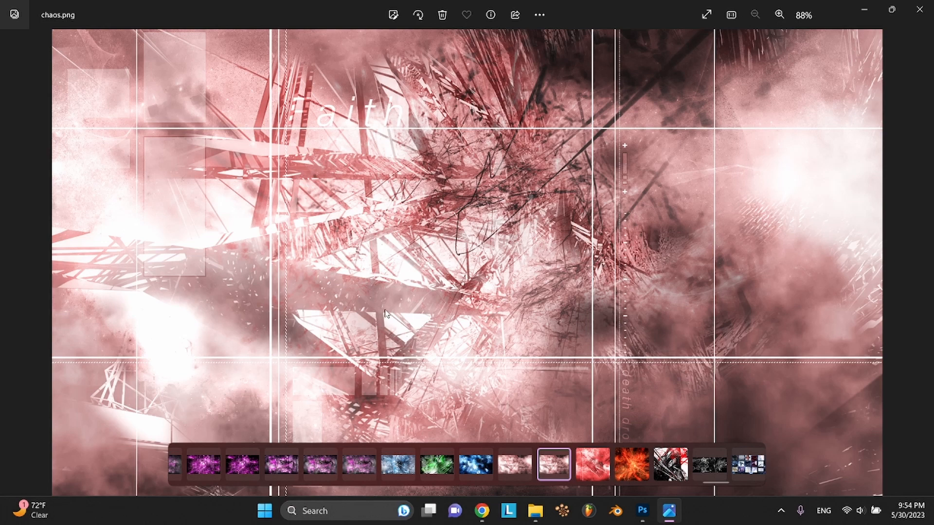
scroll(423, 301, up, 1)
drag(550, 275, 494, 329)
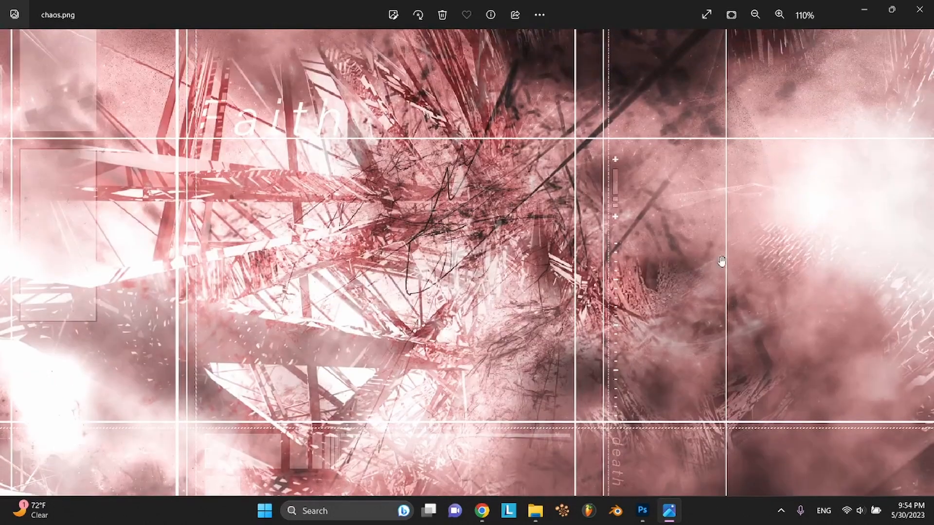
scroll(809, 267, down, 2)
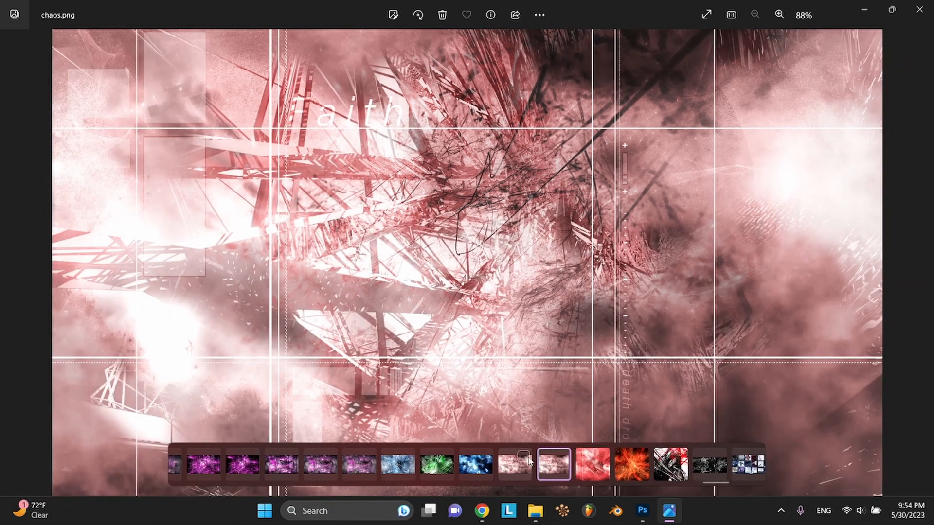
click(478, 469)
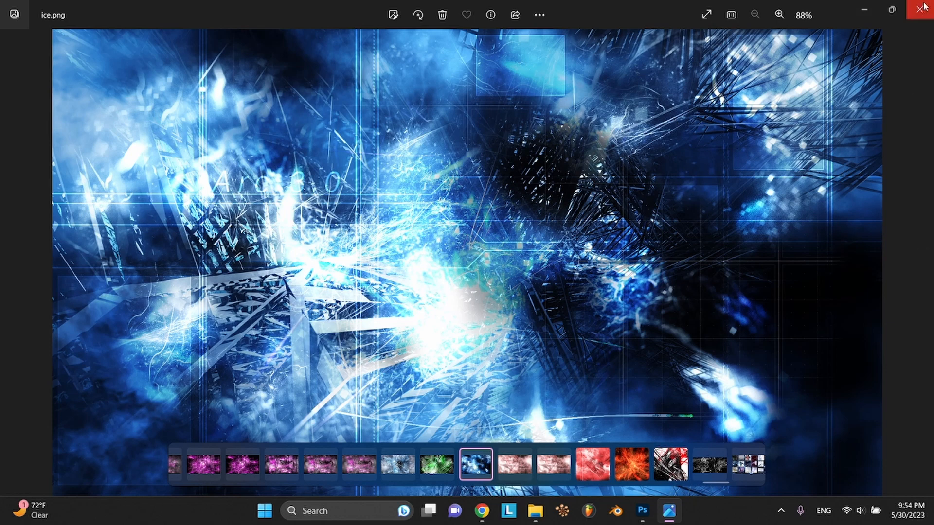
Switch to Pinterest in Chrome and open the dark blue metallic abstract pin and the related 3d-AbStRaCt pin
click(482, 510)
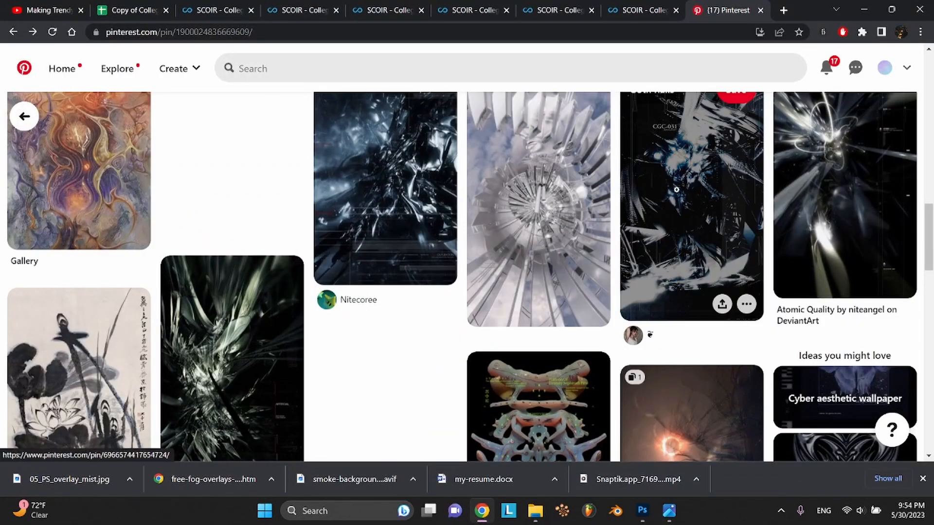
click(424, 201)
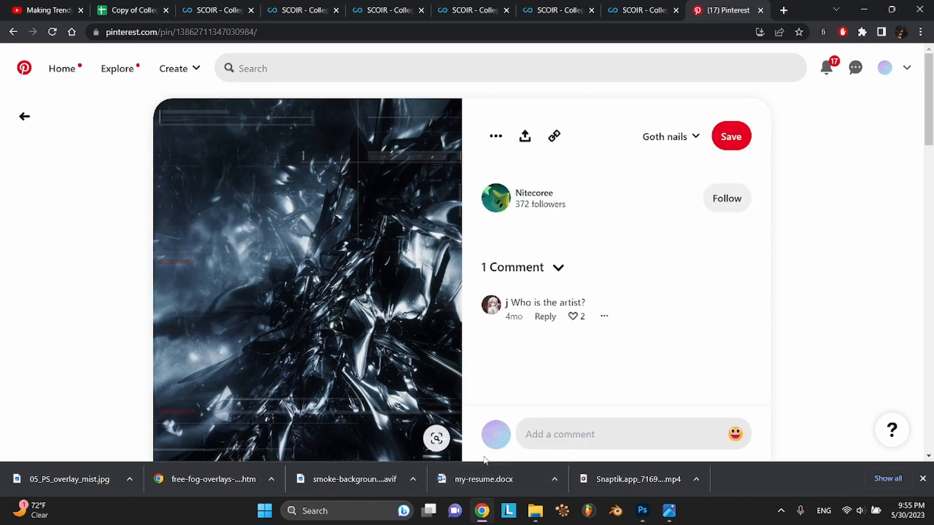
scroll(329, 328, down, 5)
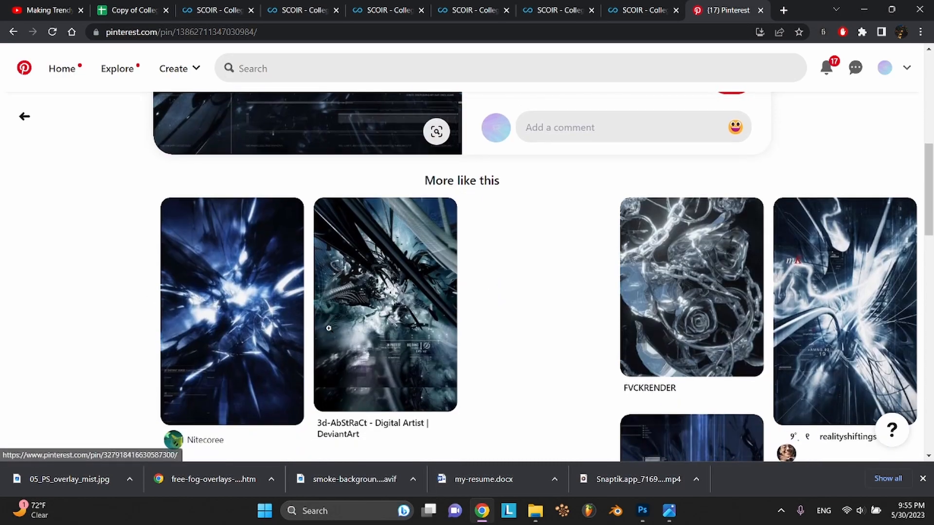
click(342, 334)
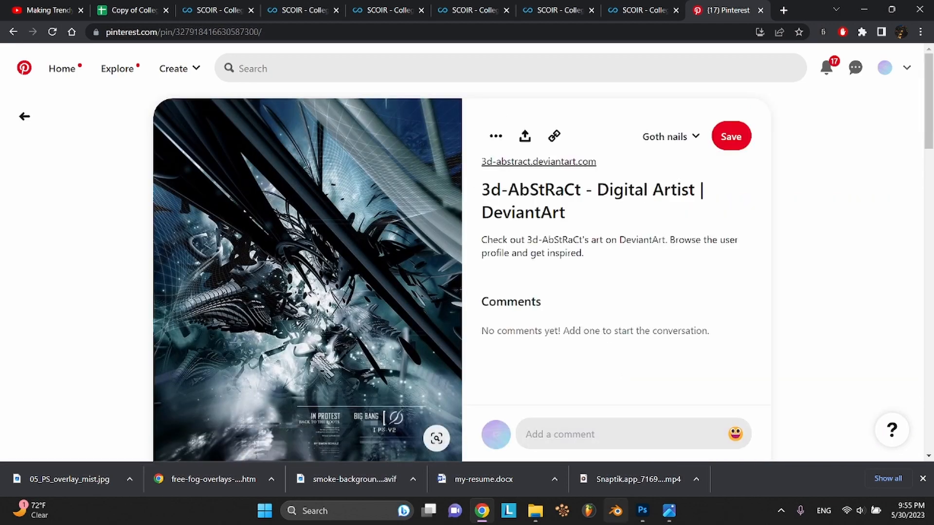
Check the tutorial metalheart.psd composition in Photoshop and return to the Pinterest reference in Chrome
click(650, 519)
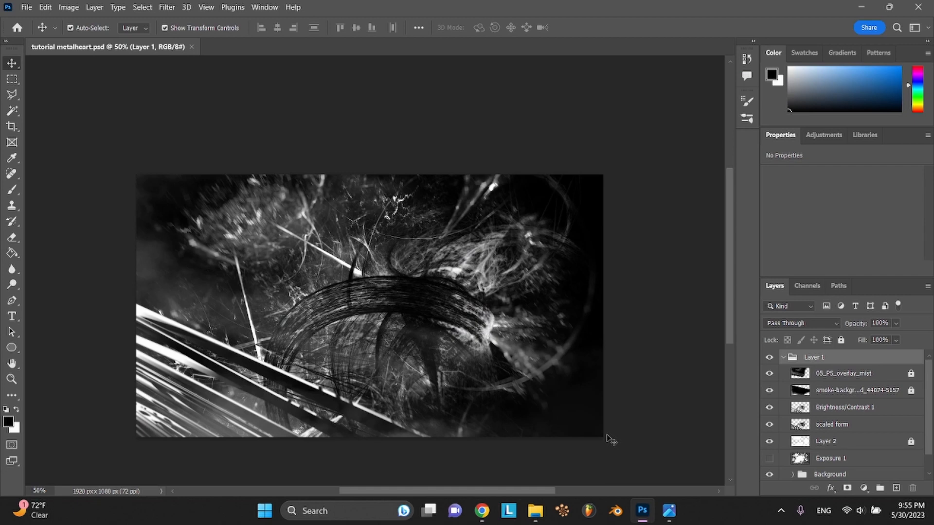
key(ctrl)
click(482, 510)
Browse the pins related to the 3d-AbStRaCt artwork, view the purple futuristic metallic creature pin, and return to the related pins
scroll(421, 350, down, 3)
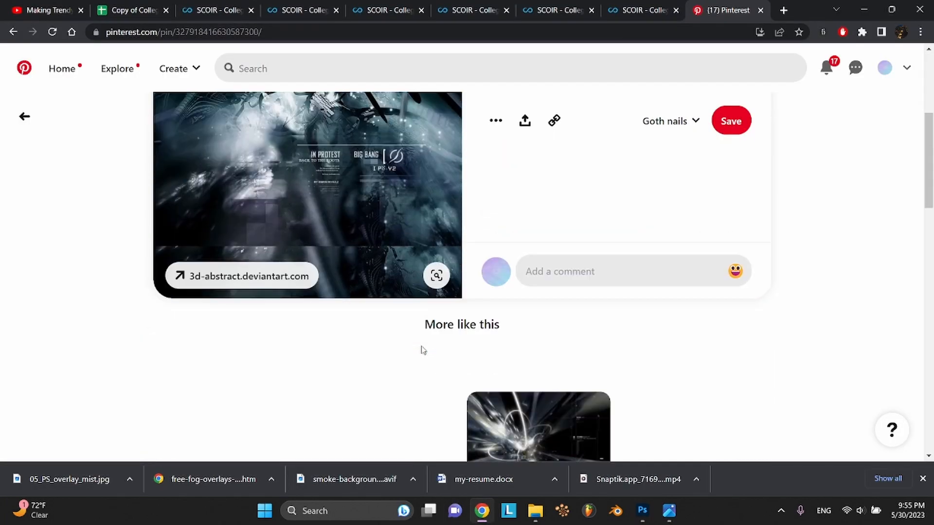
scroll(422, 349, down, 7)
scroll(377, 336, up, 2)
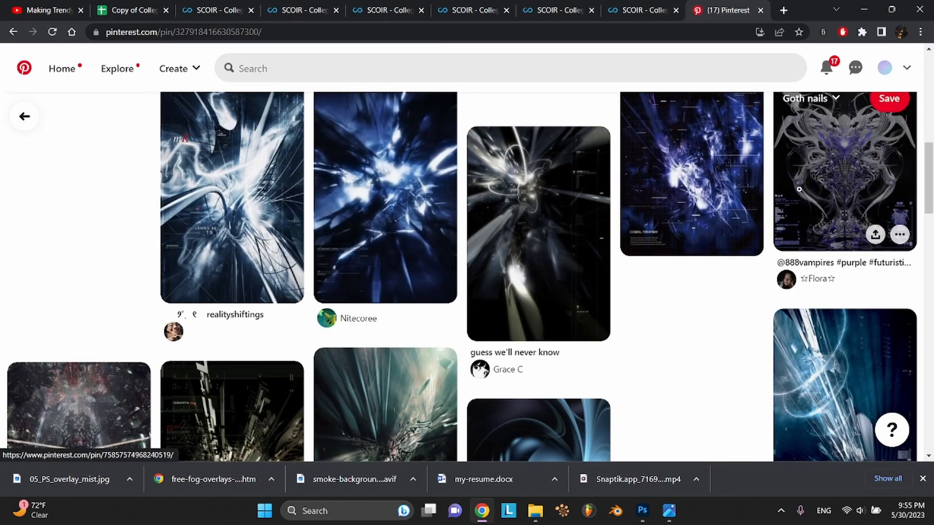
scroll(799, 189, down, 4)
scroll(799, 189, up, 5)
click(871, 185)
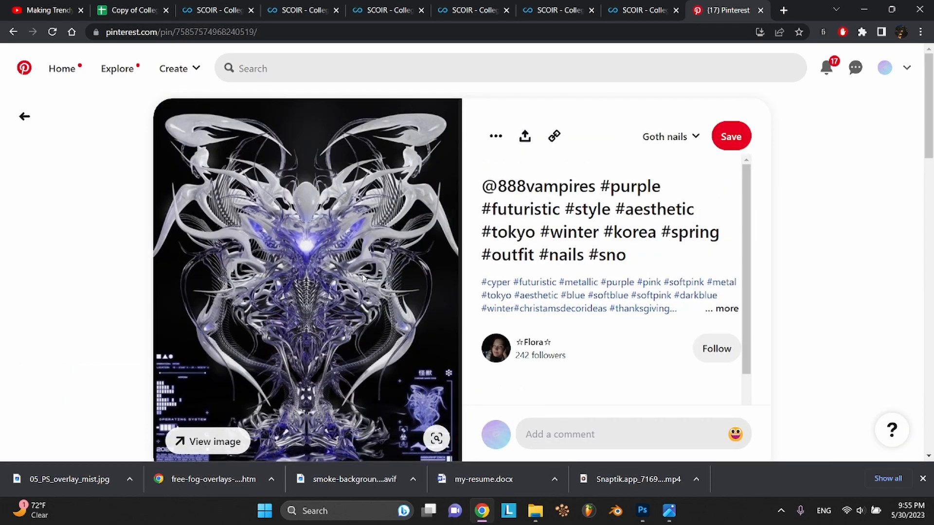
click(27, 120)
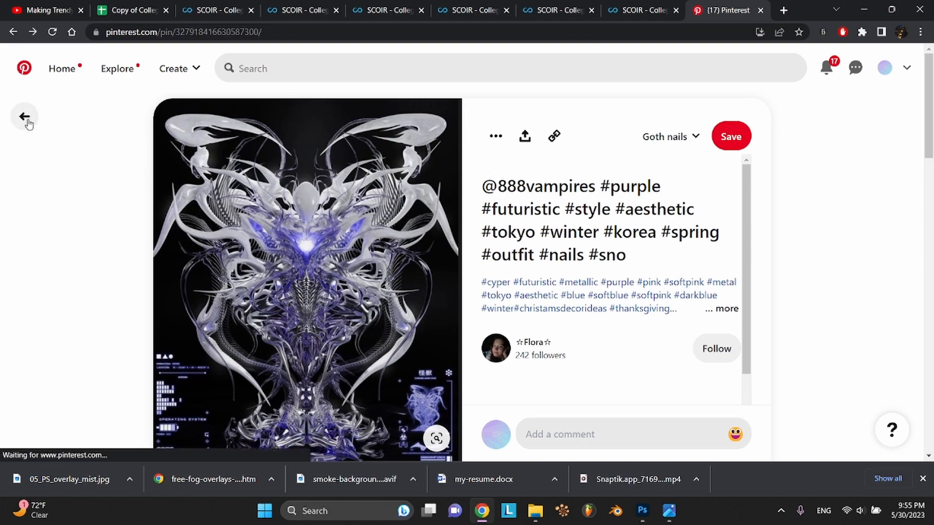
Open the Digimortal pin, examine its small text and line details, and return to the related pins
scroll(212, 232, down, 5)
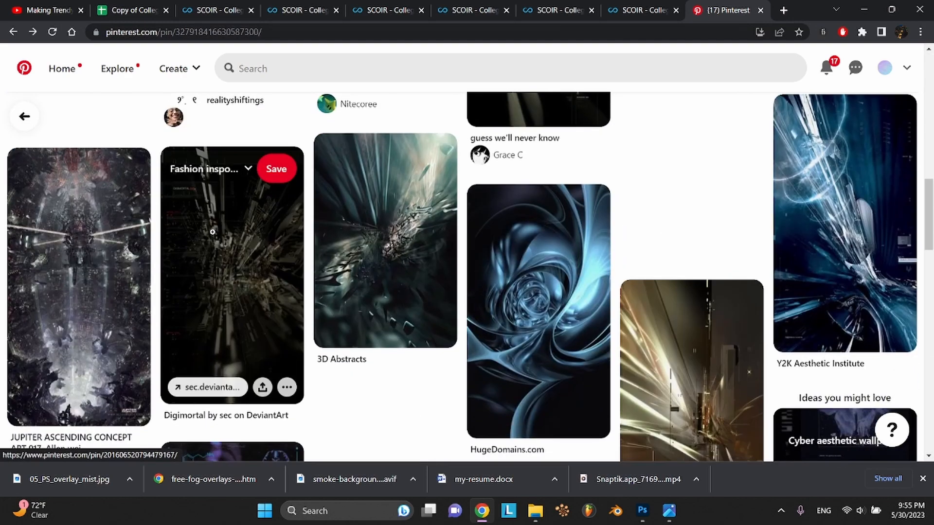
click(214, 304)
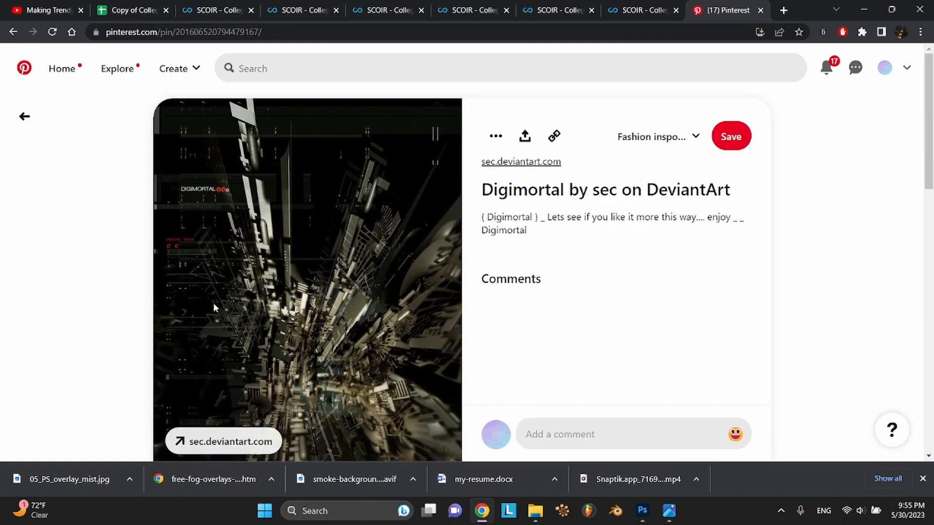
scroll(213, 303, down, 4)
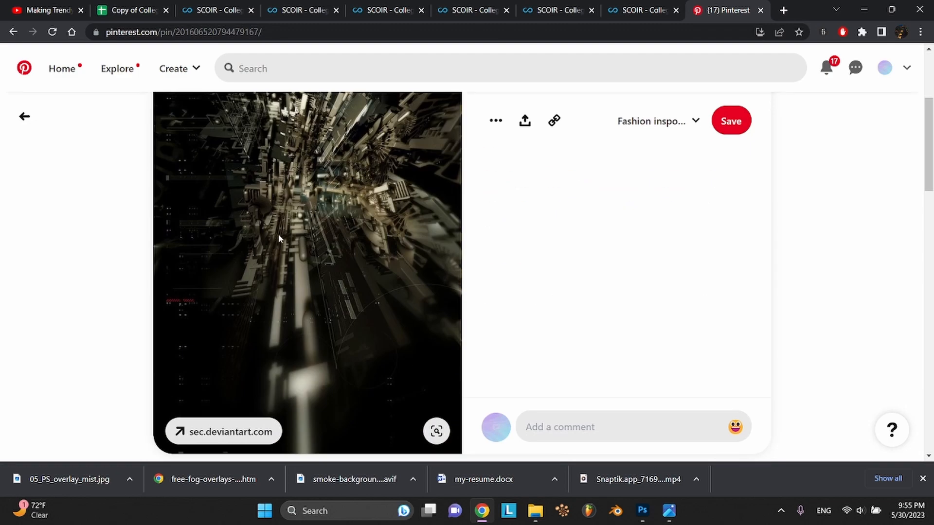
scroll(302, 244, up, 2)
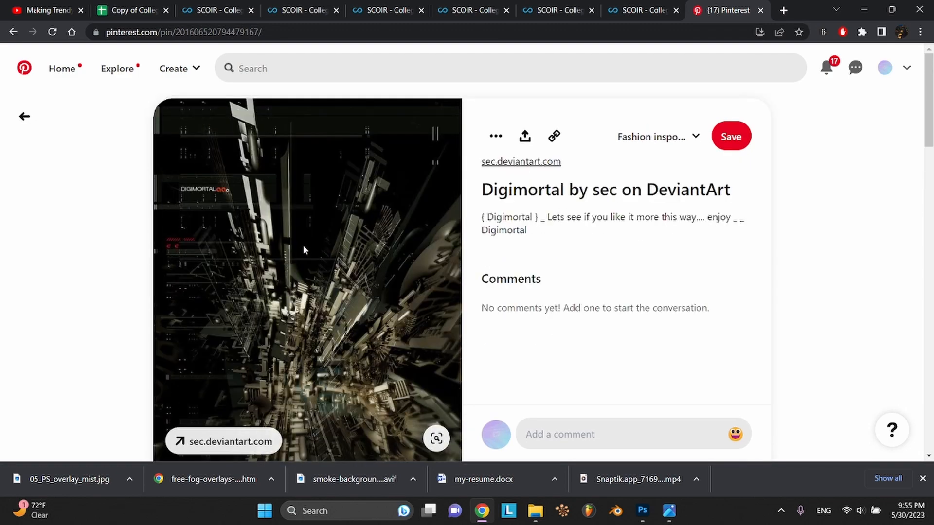
click(24, 116)
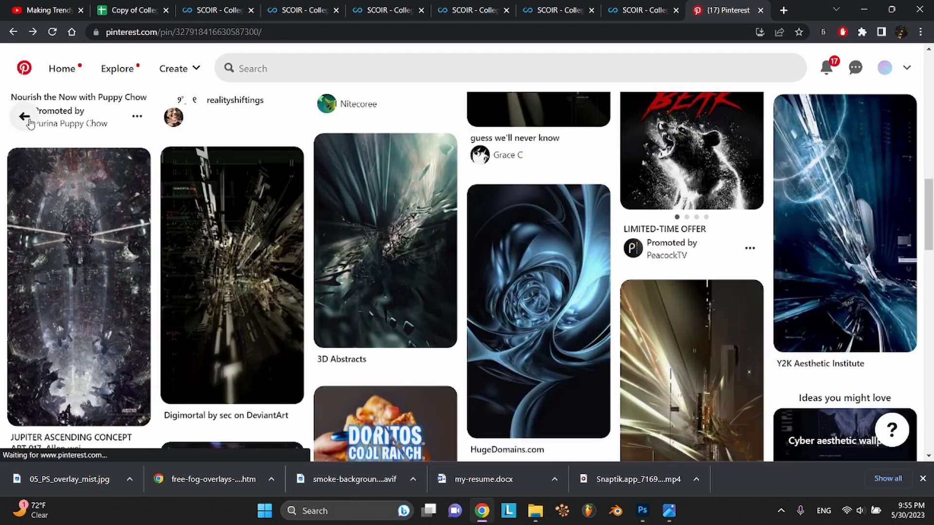
Browse further through the related pins and open the Kervetica artwork
scroll(363, 252, down, 4)
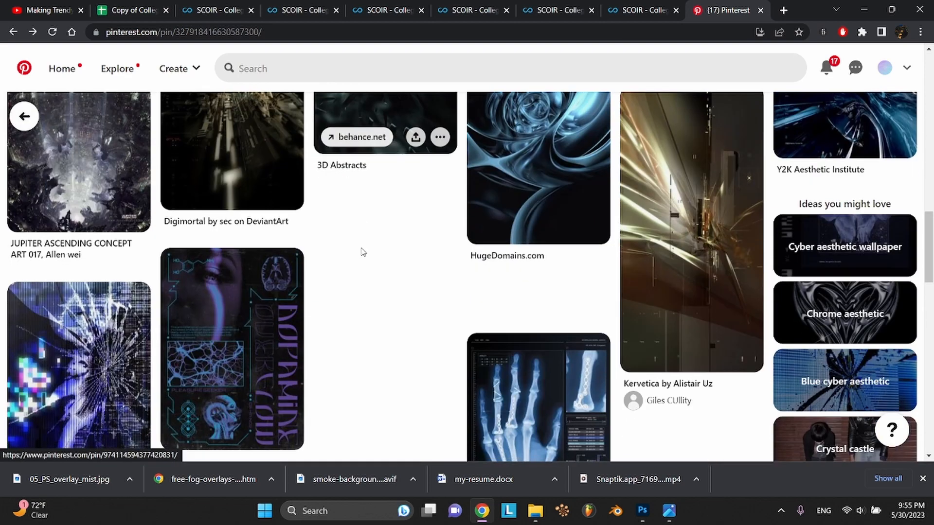
scroll(625, 287, down, 3)
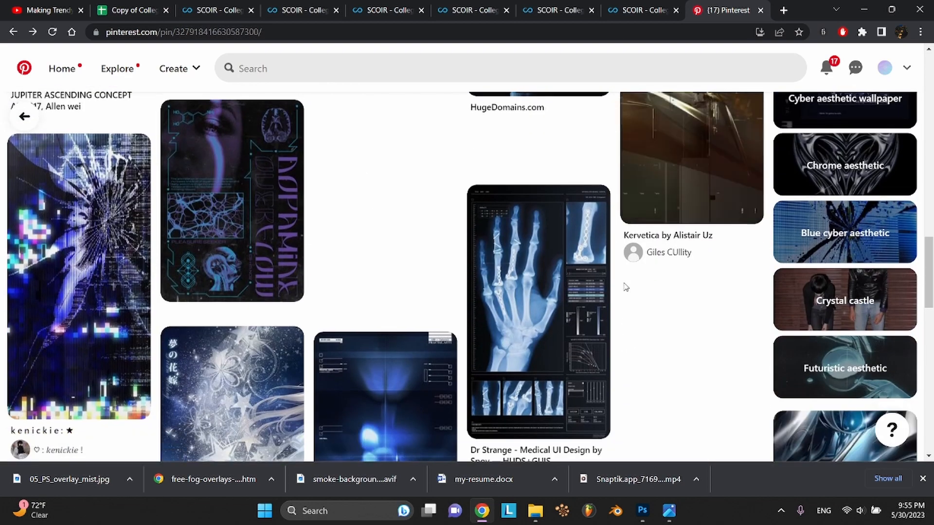
scroll(626, 287, down, 4)
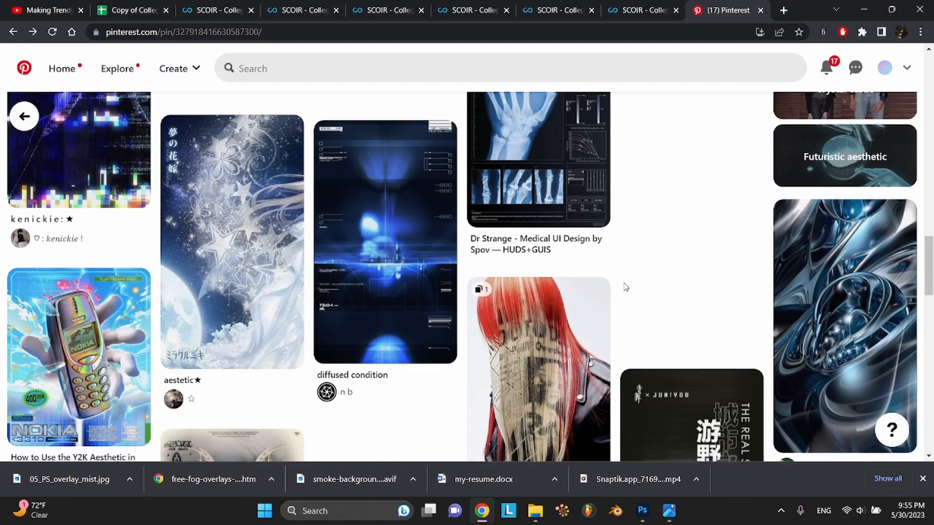
scroll(626, 287, down, 5)
scroll(625, 285, up, 10)
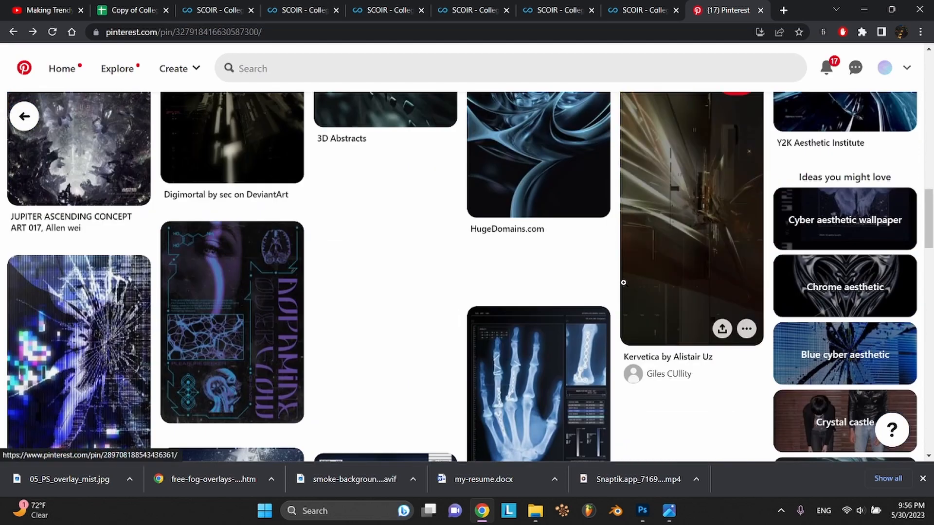
scroll(624, 282, up, 2)
click(652, 311)
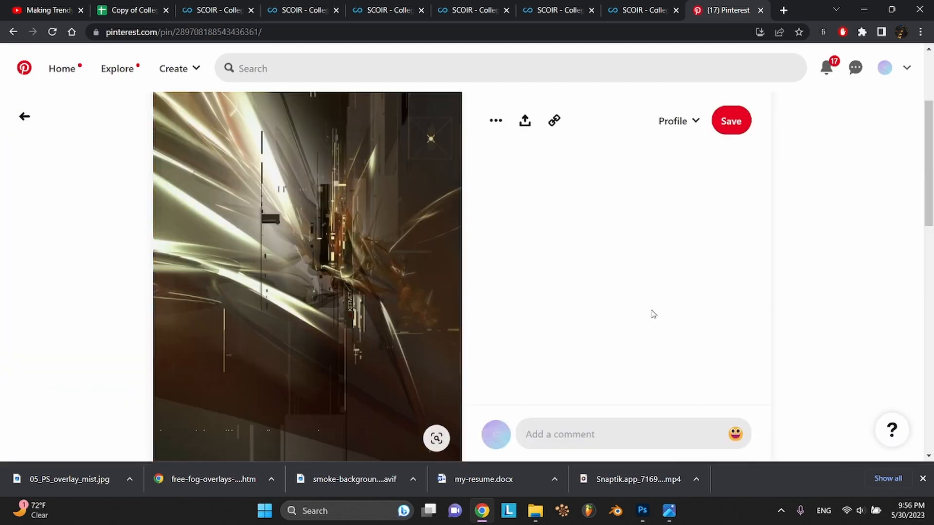
Examine the thin lines and small text details in the Kervetica artwork and return to the related pins
scroll(652, 313, down, 5)
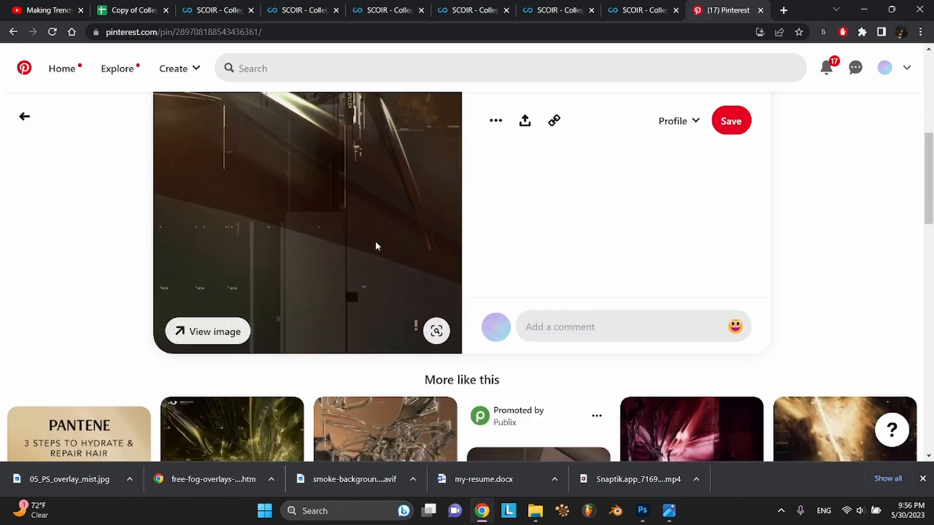
scroll(375, 243, up, 3)
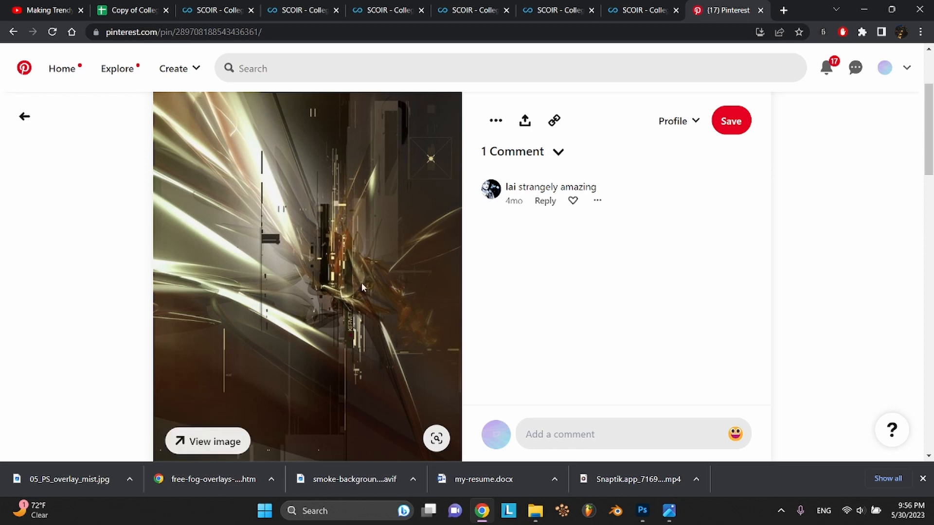
scroll(351, 285, down, 2)
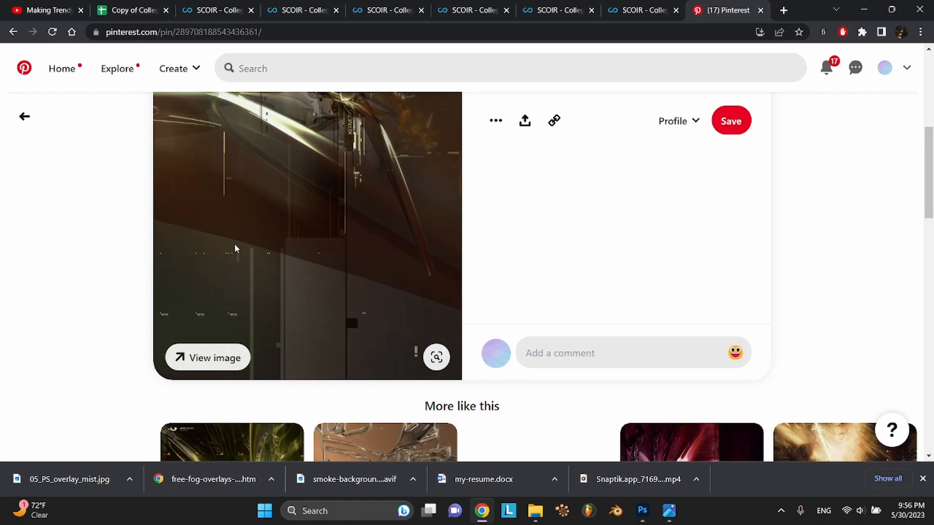
scroll(235, 244, up, 7)
scroll(214, 268, down, 6)
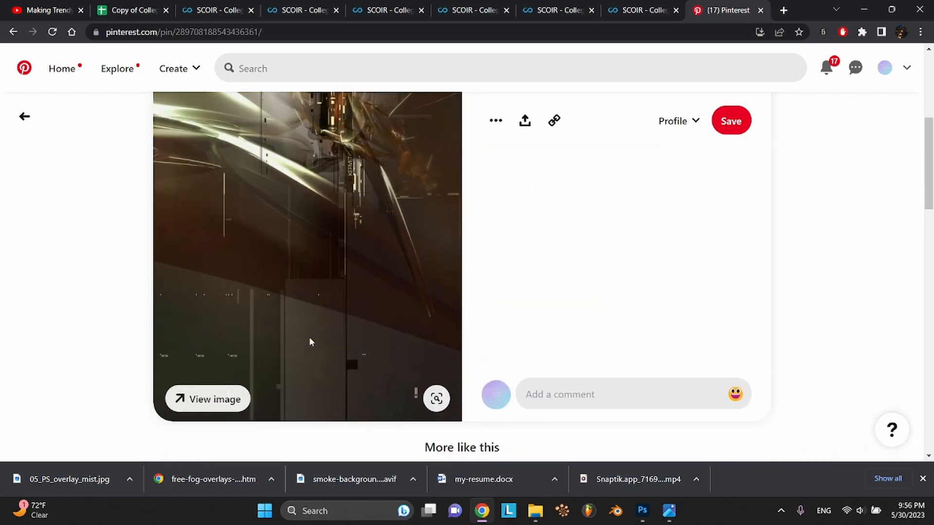
scroll(312, 340, up, 1)
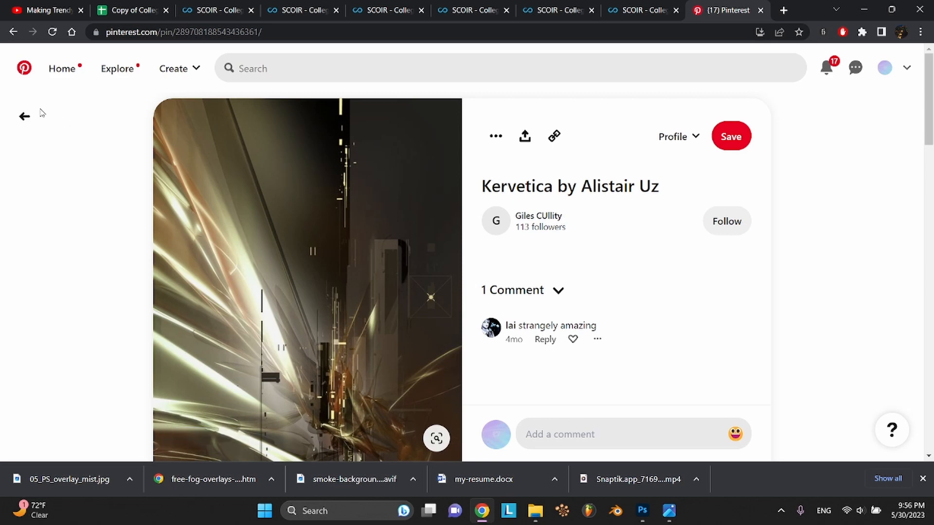
click(25, 116)
Go back past the 3d-AbStRaCt pin to the preceding artwork and browse its related pins
scroll(254, 306, down, 4)
scroll(254, 306, down, 1)
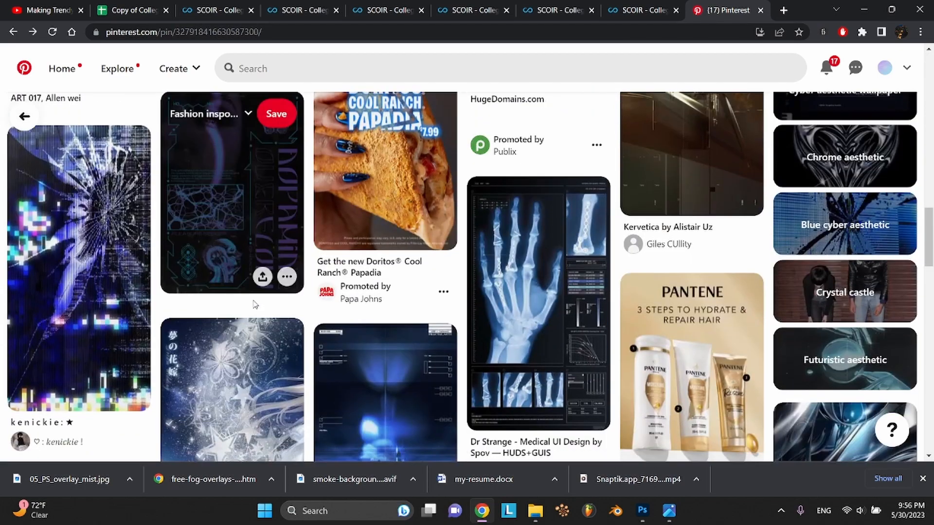
scroll(254, 305, up, 15)
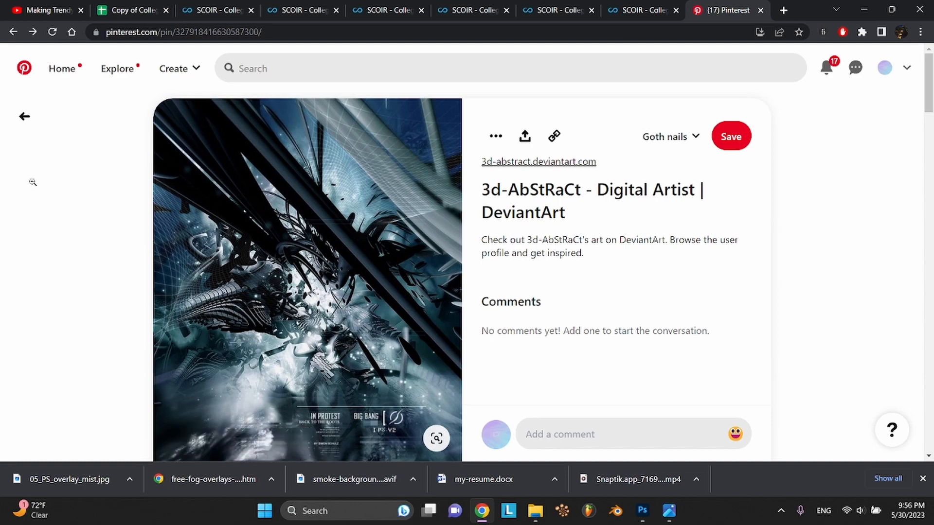
click(21, 122)
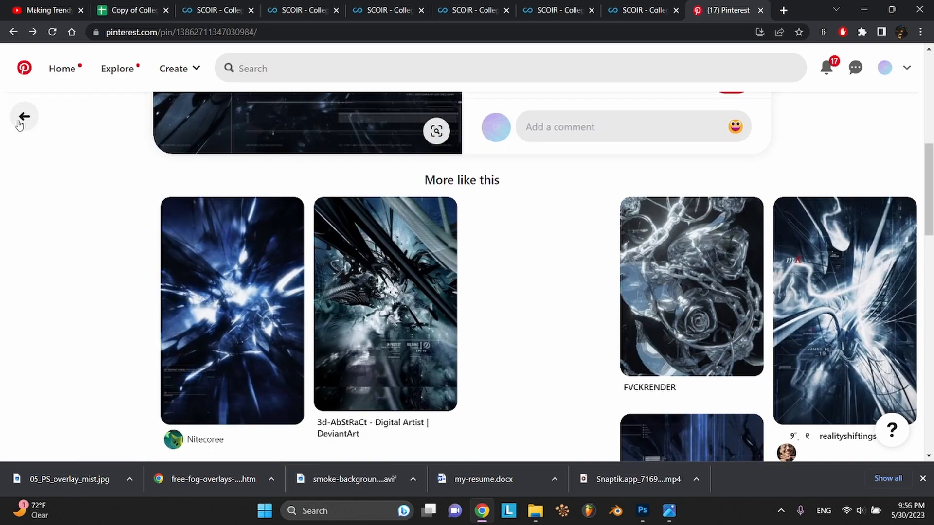
scroll(144, 279, down, 6)
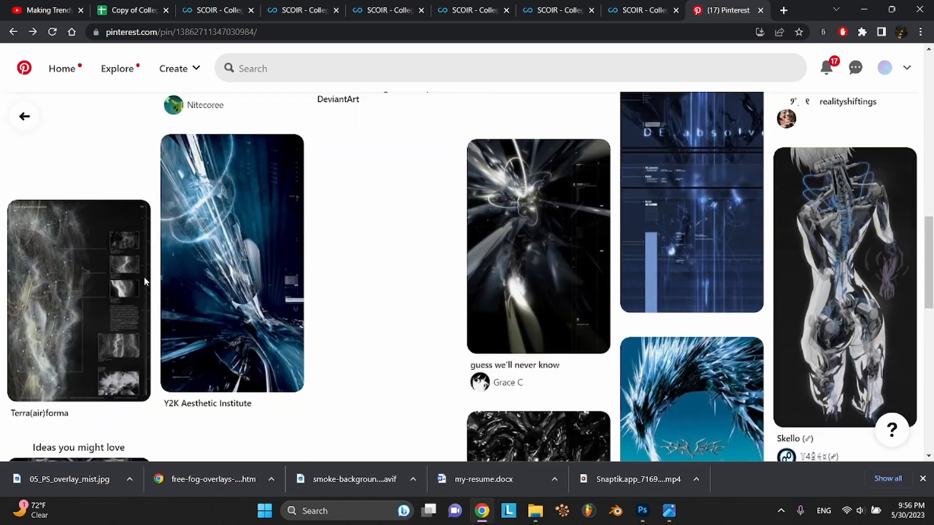
scroll(144, 281, down, 4)
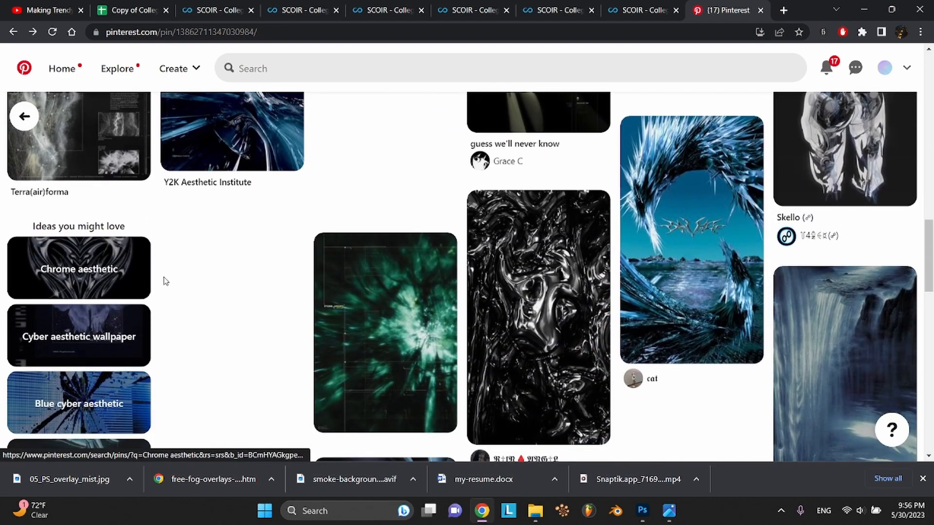
Open the green MORE_DREAM artwork, examine its fine line and text details, and reveal its related pins
click(344, 316)
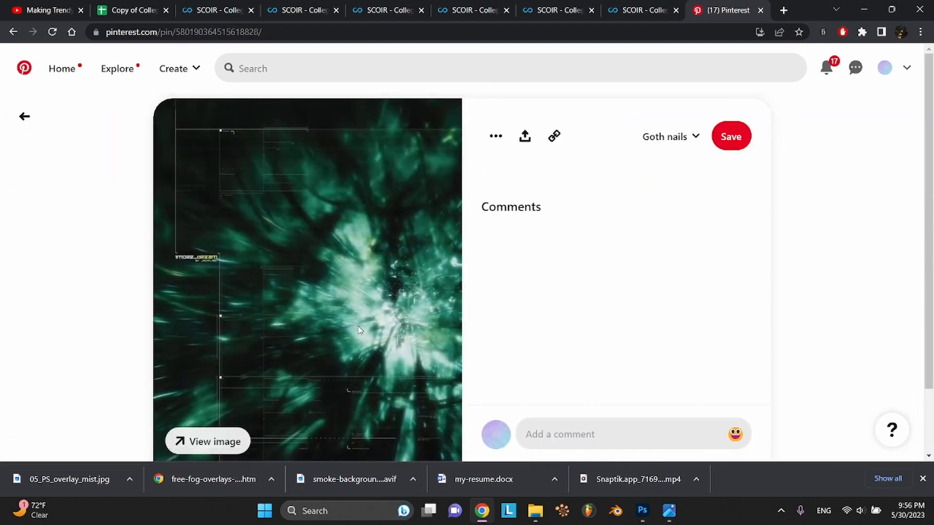
scroll(357, 326, down, 2)
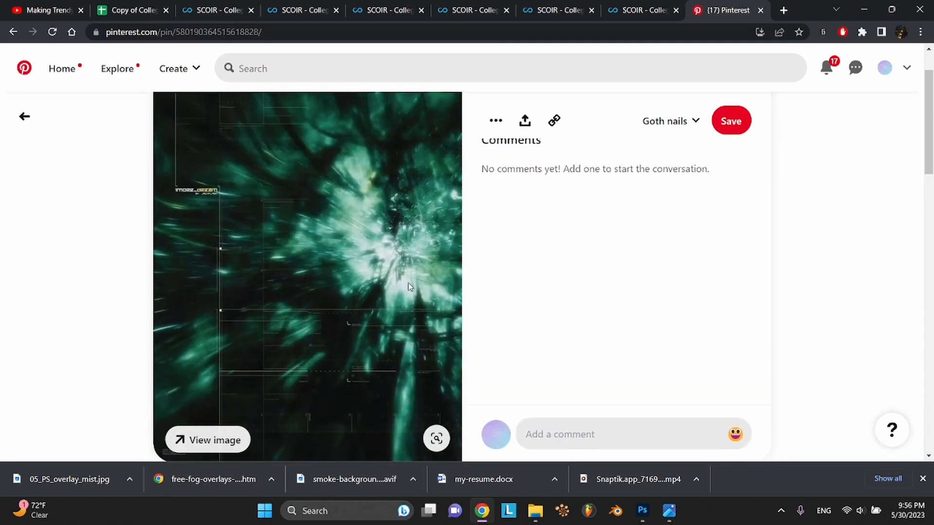
scroll(418, 375, up, 2)
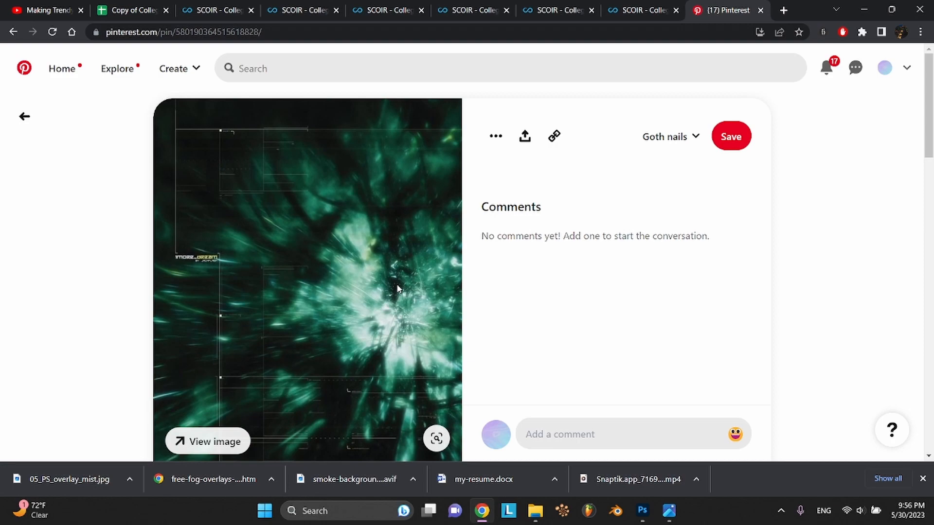
scroll(398, 289, down, 7)
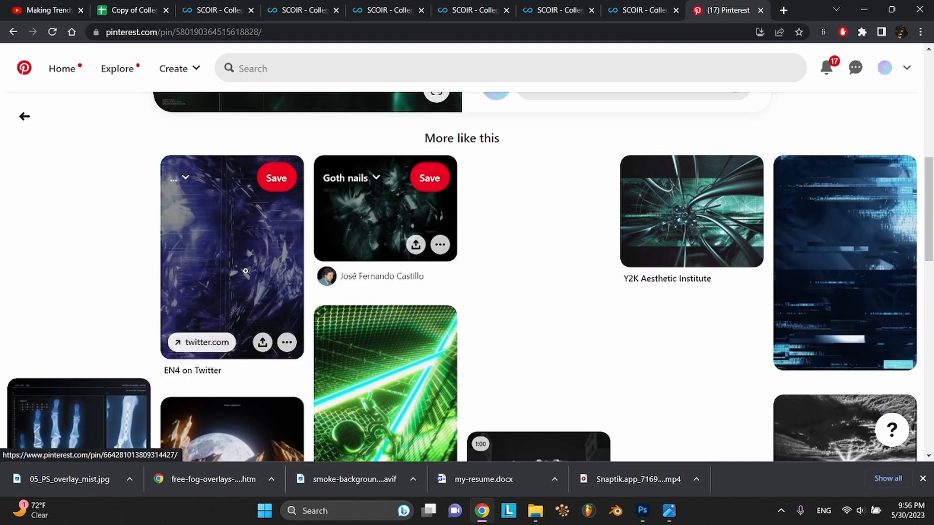
Open the purple EN4 on Twitter pin, examine its lines and text blocks, and switch to Photoshop
click(245, 271)
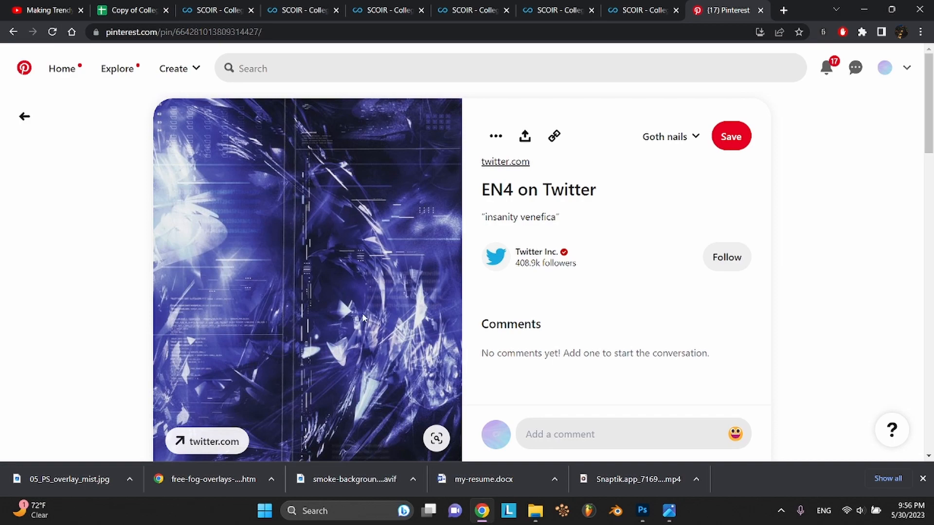
scroll(363, 317, down, 2)
scroll(363, 319, down, 6)
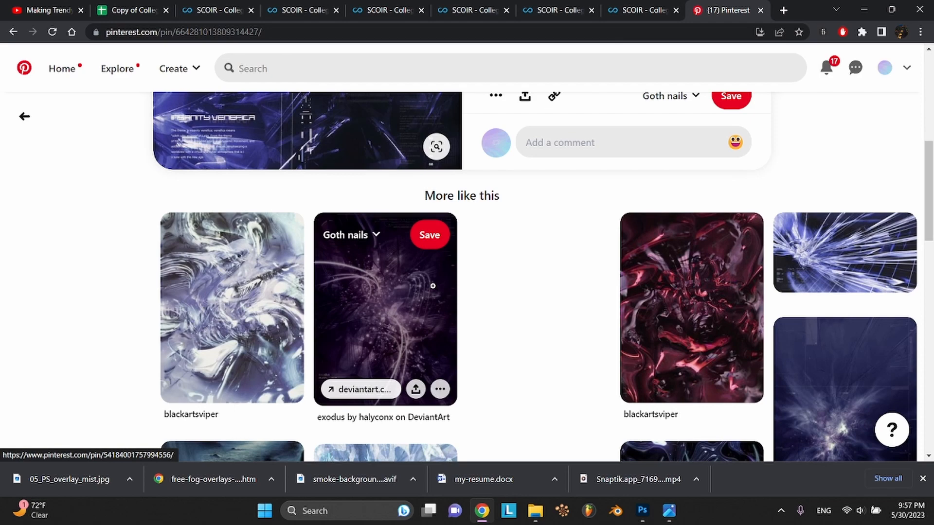
scroll(433, 286, up, 6)
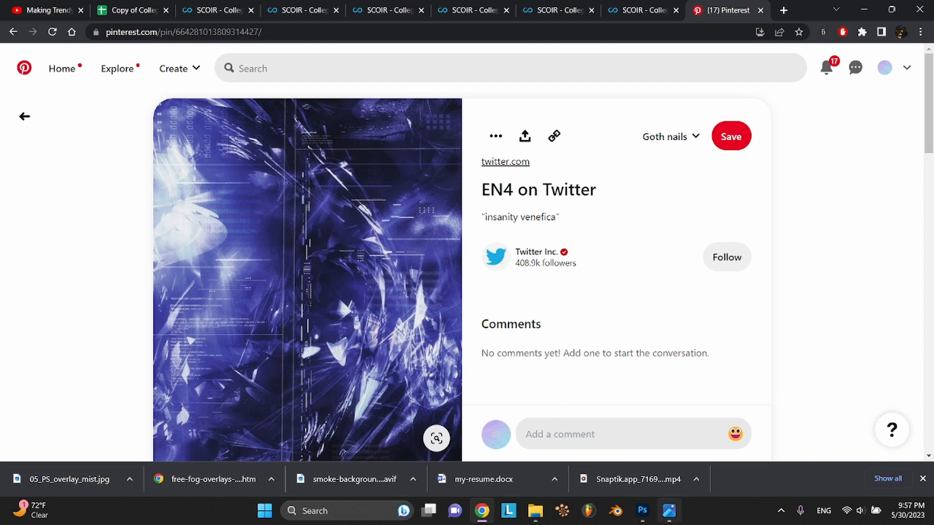
click(642, 511)
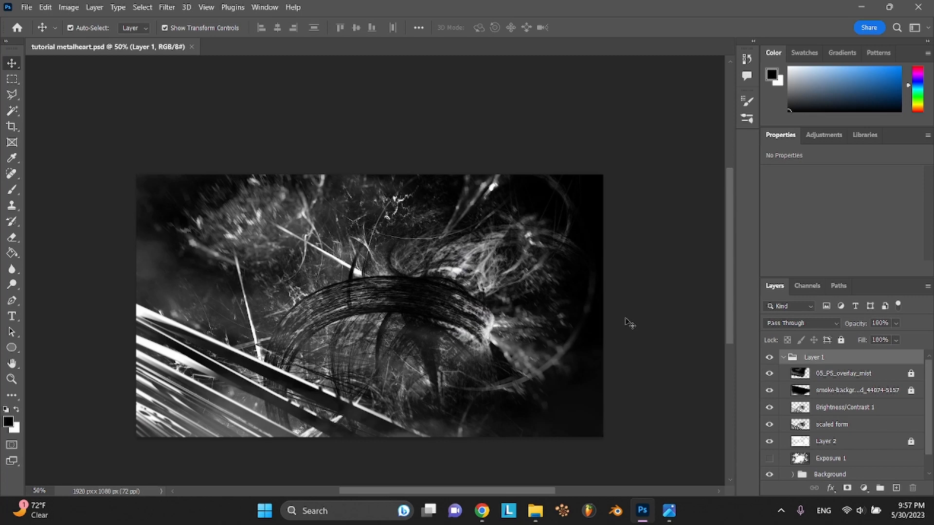
Switch to the other virtual desktop and bring the OBS window in front of the file explorer
click(433, 504)
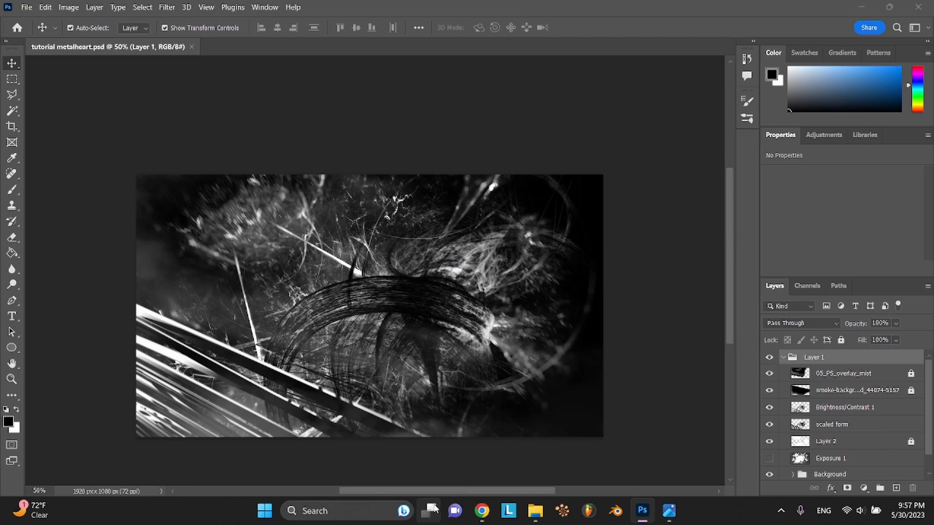
click(238, 456)
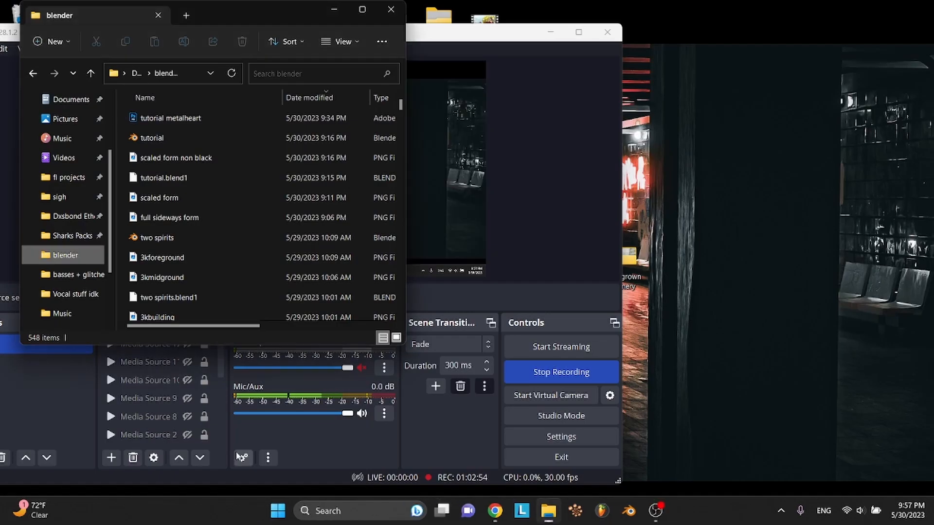
click(466, 39)
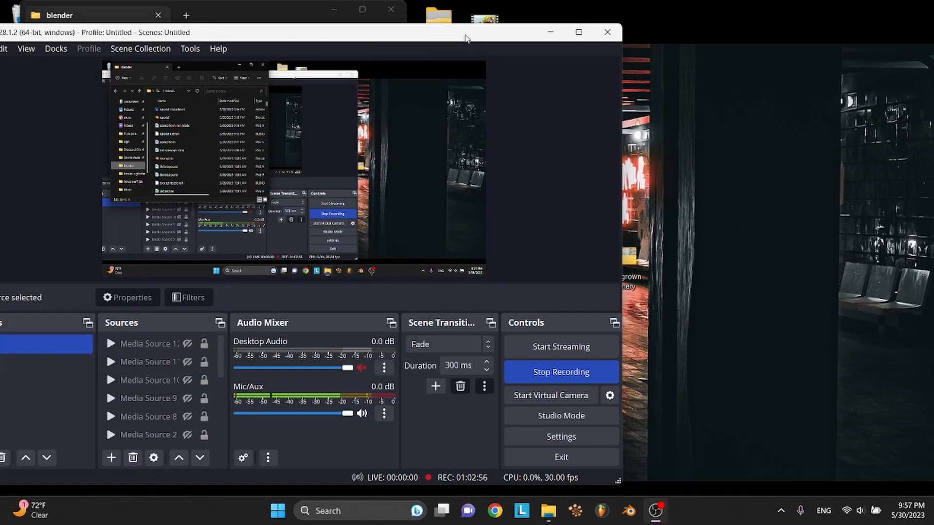